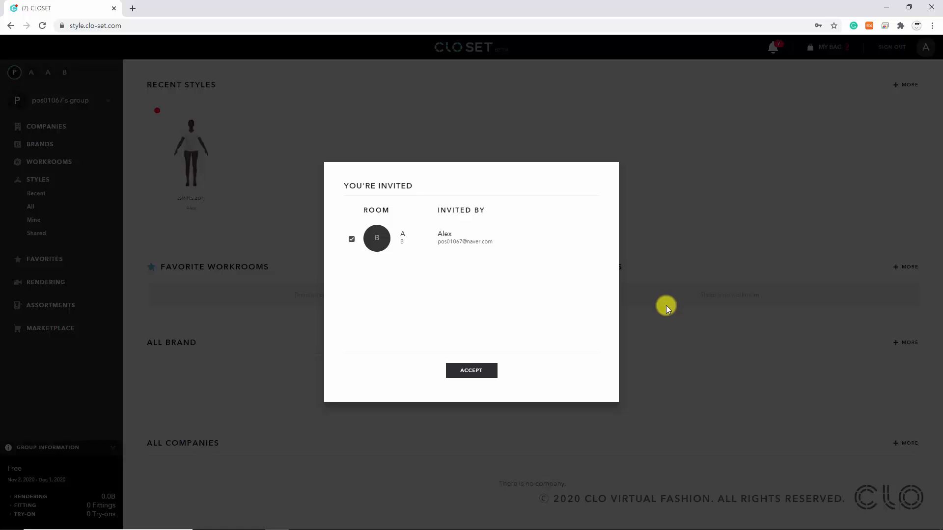
Accept the invitation to room B, look through the available groups, and return to group P.
{"action": "left_click", "coordinate": [485, 377]}
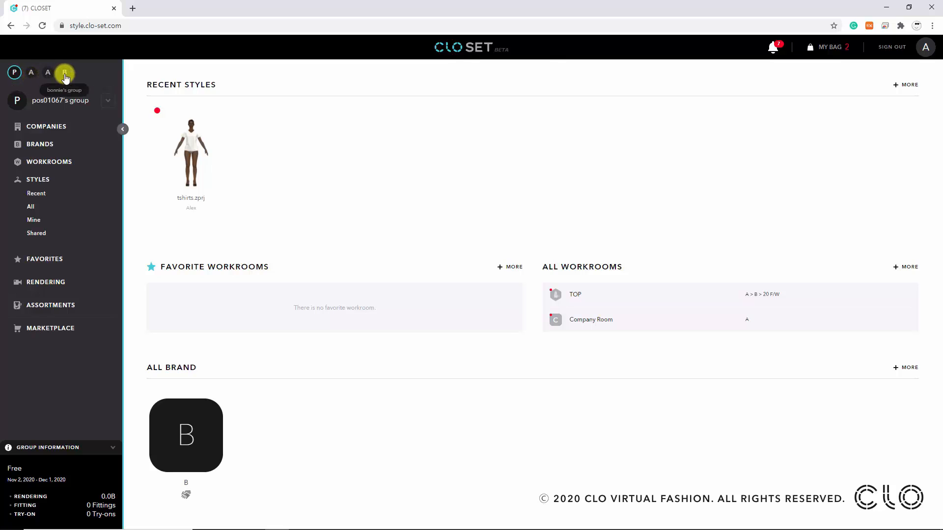
{"action": "left_click", "coordinate": [32, 74]}
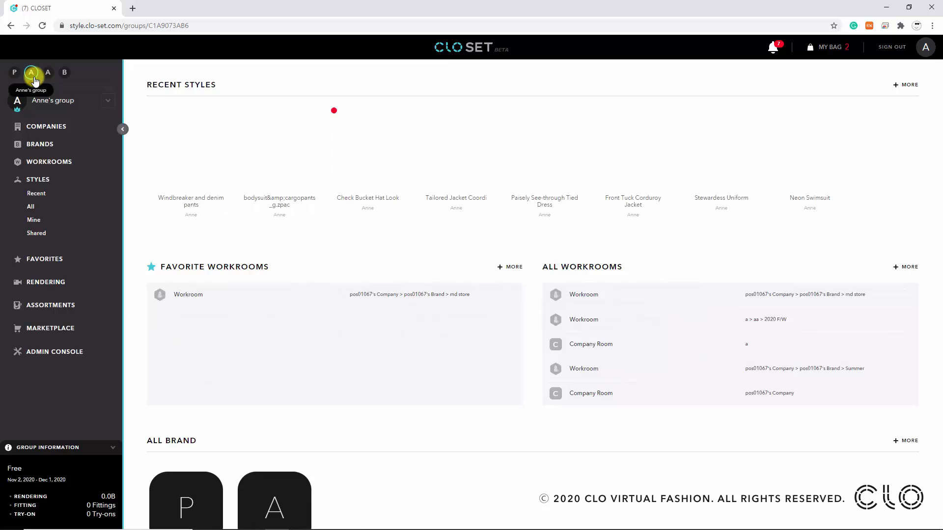
{"action": "left_click", "coordinate": [62, 73]}
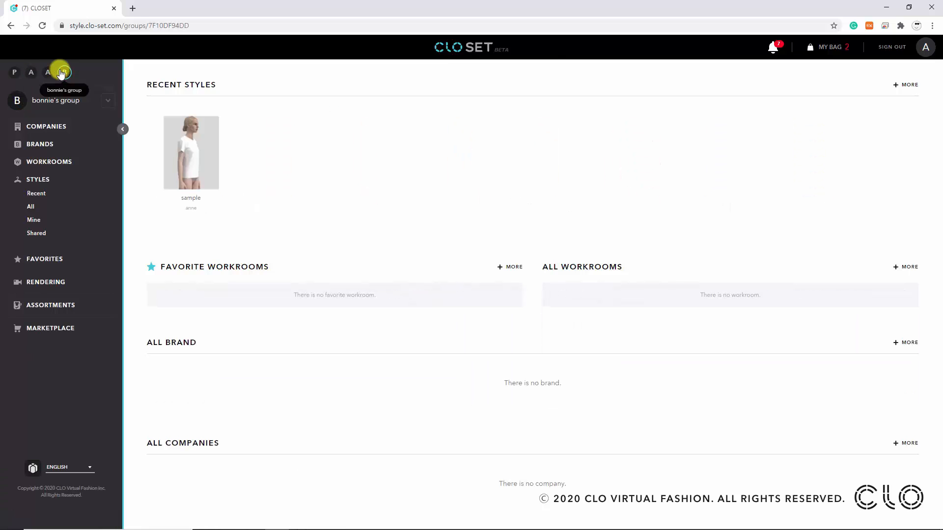
{"action": "left_click", "coordinate": [17, 72]}
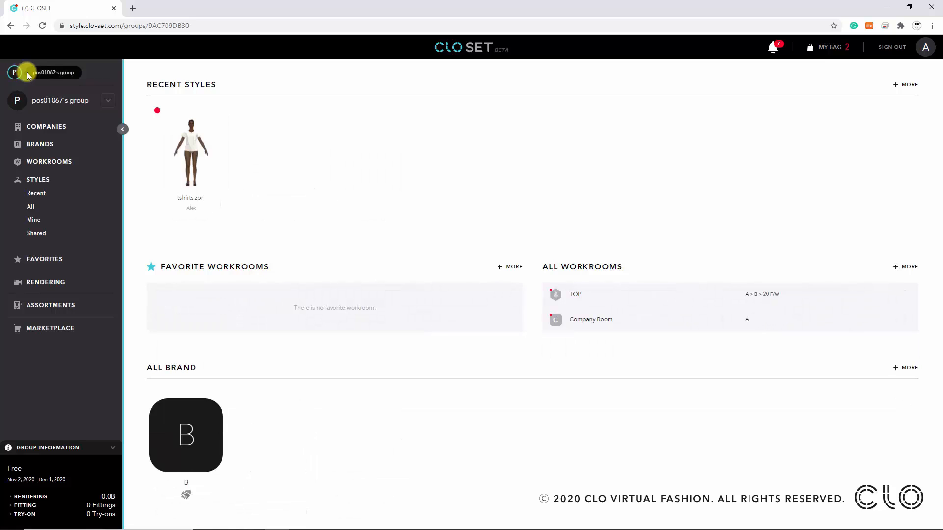
Open the tshirts.zprj style in company A, brand B, season 20 F/W, workroom TOP.
{"action": "left_click", "coordinate": [56, 131]}
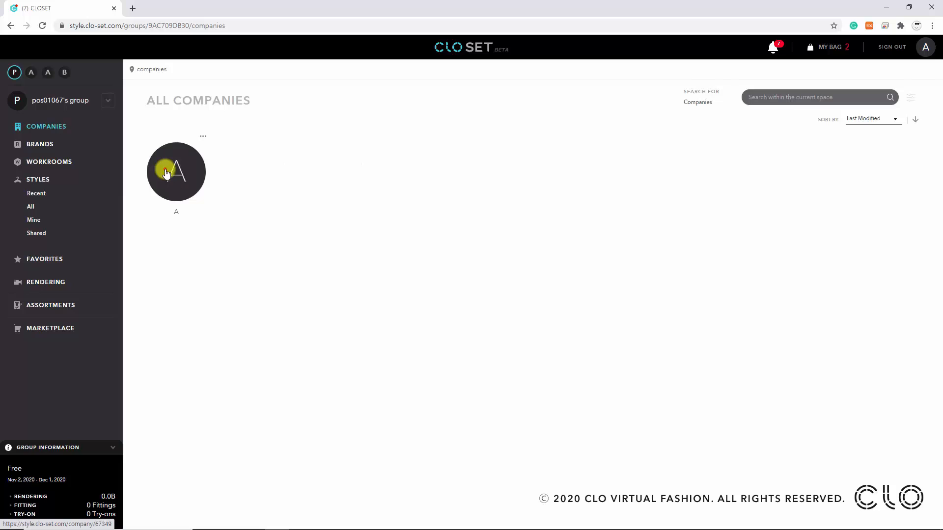
{"action": "left_click", "coordinate": [167, 172]}
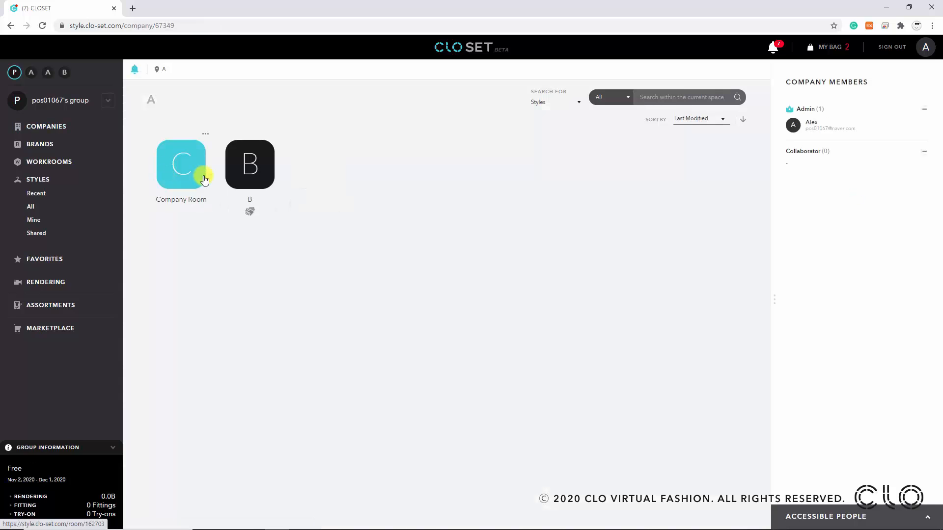
{"action": "left_click", "coordinate": [248, 168]}
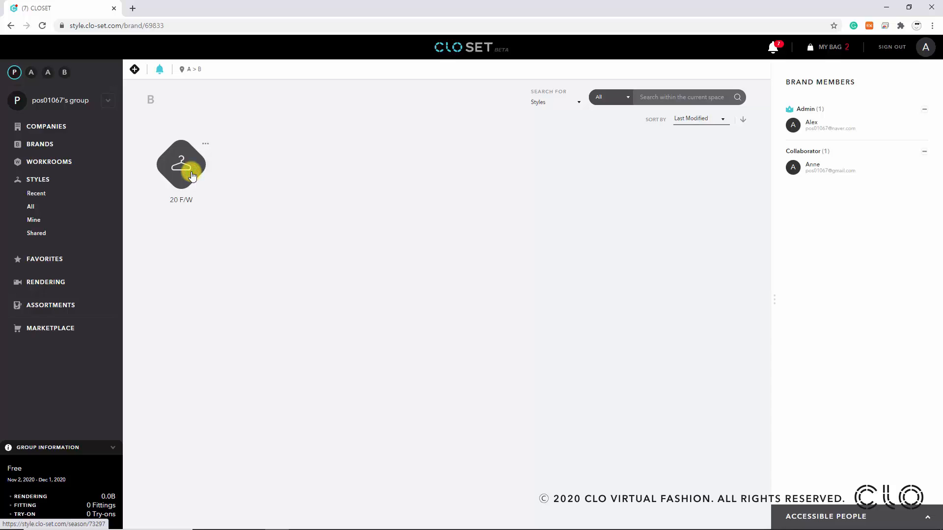
{"action": "left_click", "coordinate": [191, 175]}
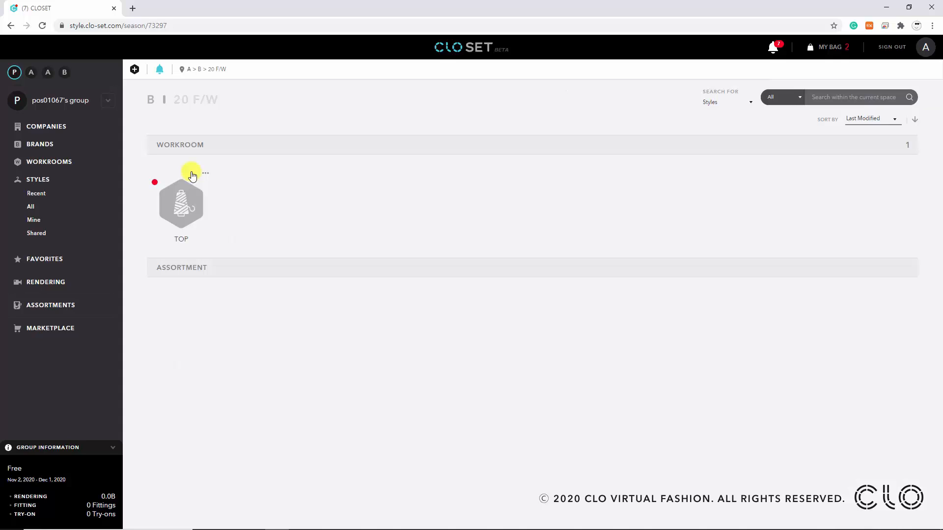
{"action": "left_click", "coordinate": [188, 205]}
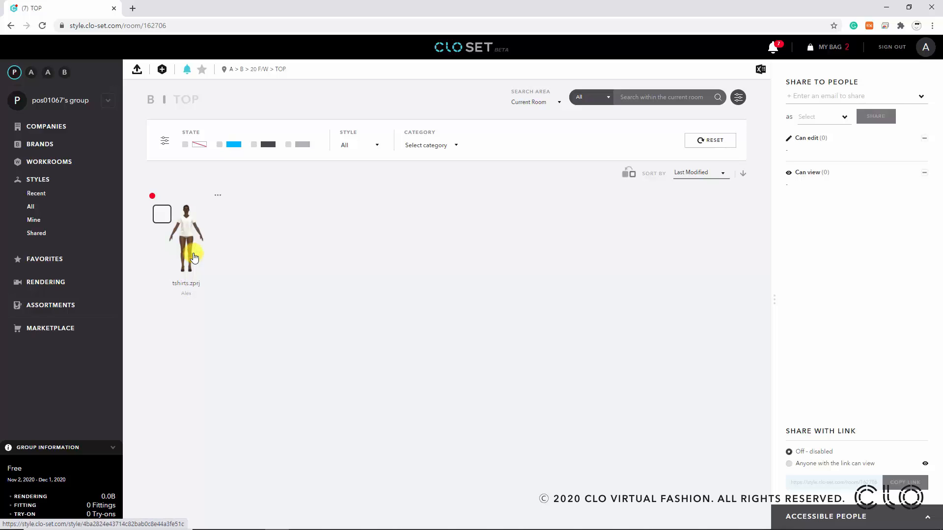
{"action": "left_click", "coordinate": [194, 257]}
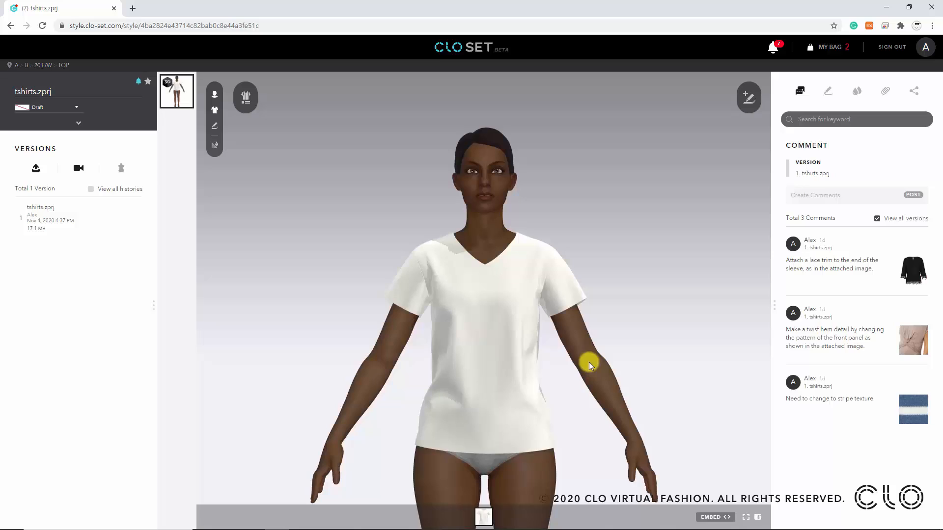
Download version 1 of the tshirts.zprj style.
{"action": "mouse_move", "coordinate": [855, 279]}
{"action": "mouse_move", "coordinate": [856, 322]}
{"action": "left_click", "coordinate": [141, 219]}
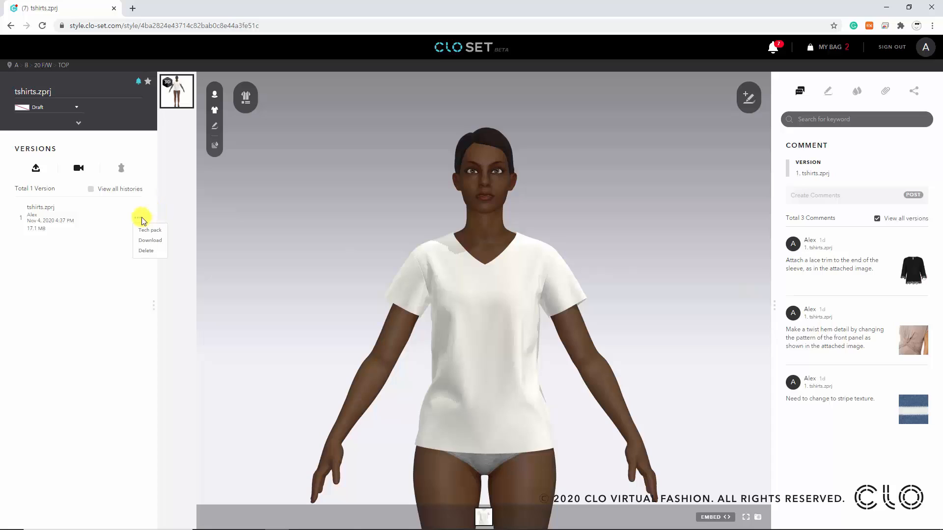
{"action": "left_click", "coordinate": [154, 240]}
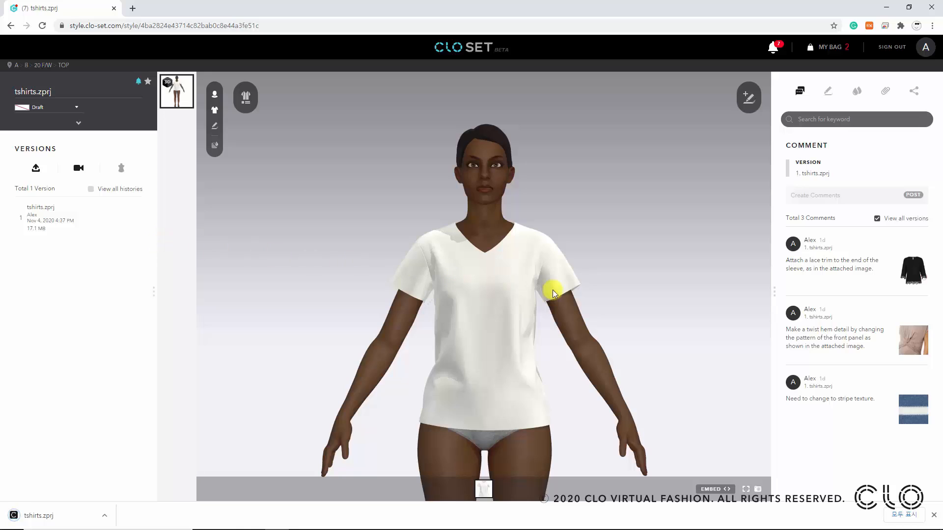
Examine the reference images attached to the comments on the lace trim, twist hem detail and stripe texture.
{"action": "left_click", "coordinate": [913, 273]}
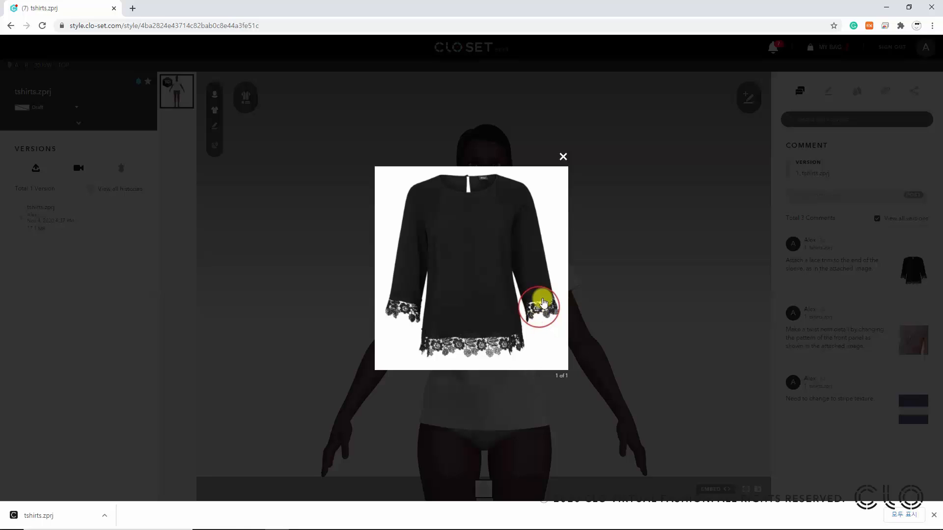
{"action": "left_click", "coordinate": [563, 157]}
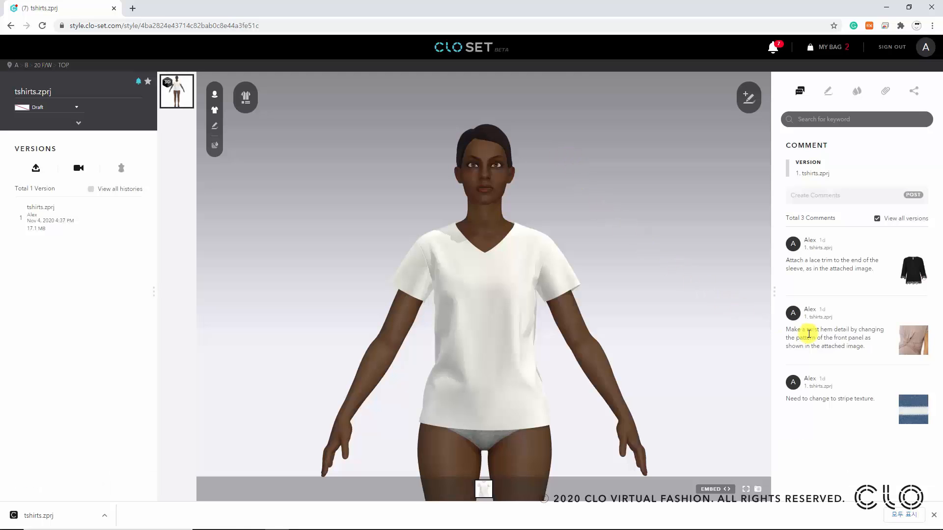
{"action": "left_click", "coordinate": [915, 348]}
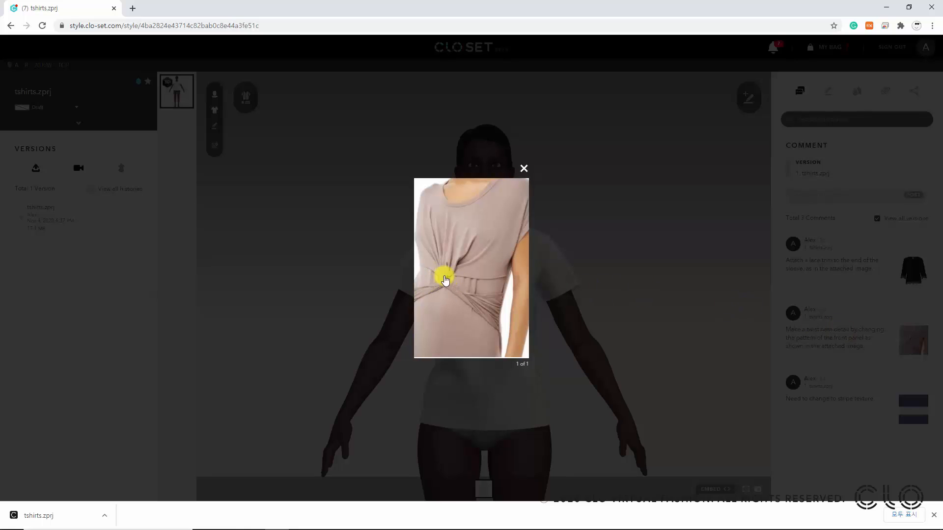
{"action": "left_click", "coordinate": [524, 168]}
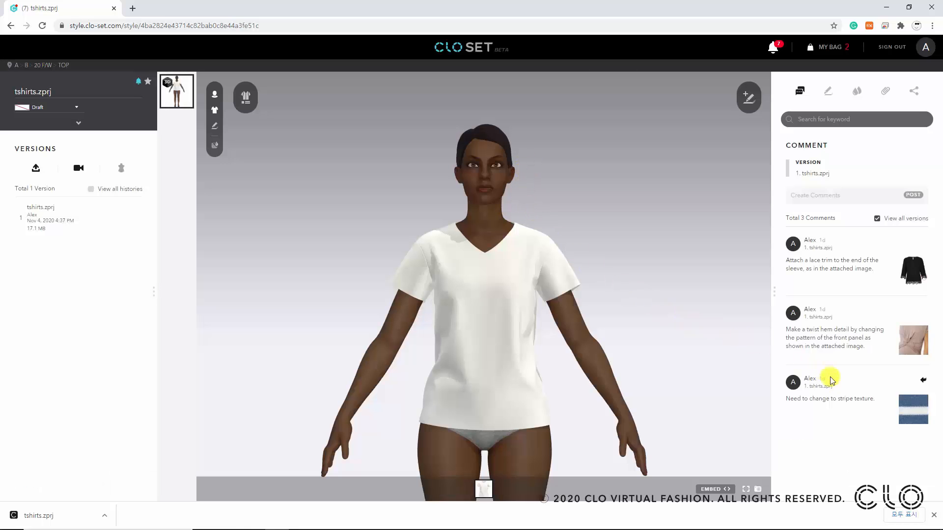
{"action": "left_click", "coordinate": [914, 415]}
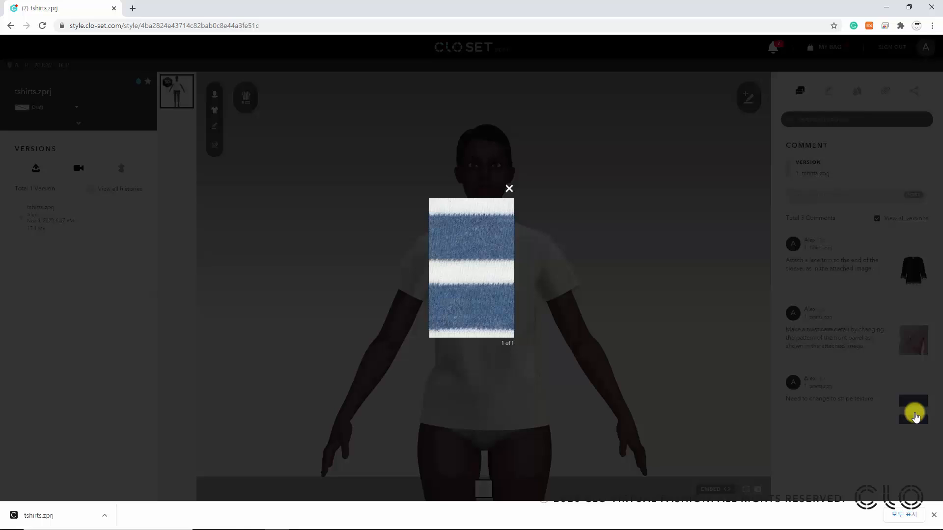
{"action": "left_click", "coordinate": [509, 189]}
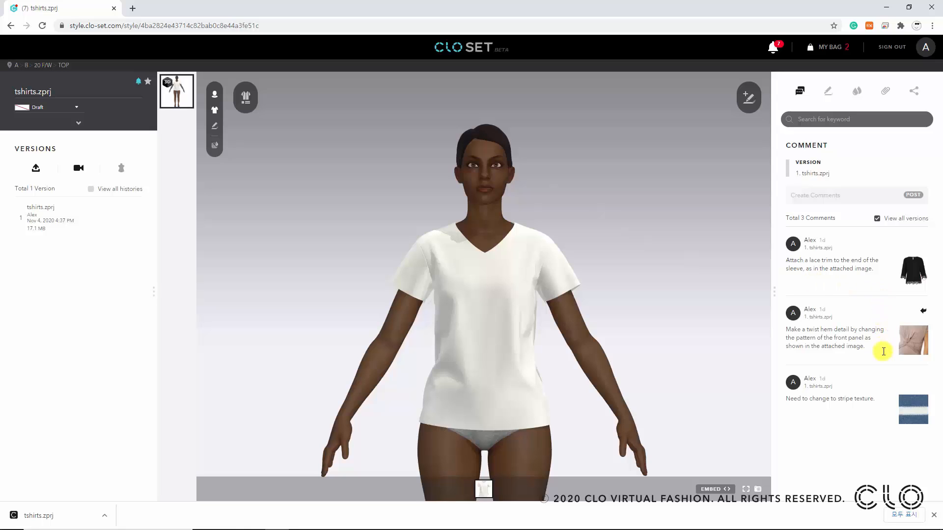
{"action": "left_click", "coordinate": [889, 91]}
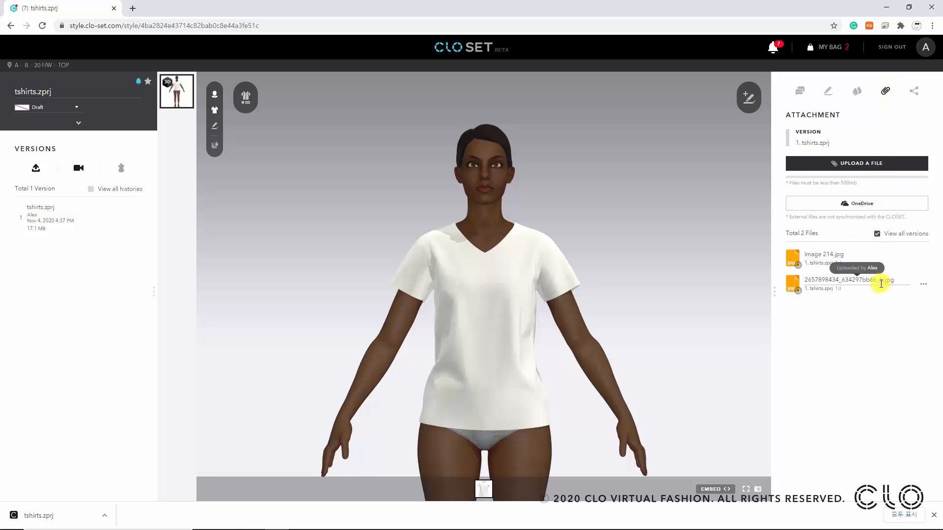
{"action": "left_click", "coordinate": [798, 268]}
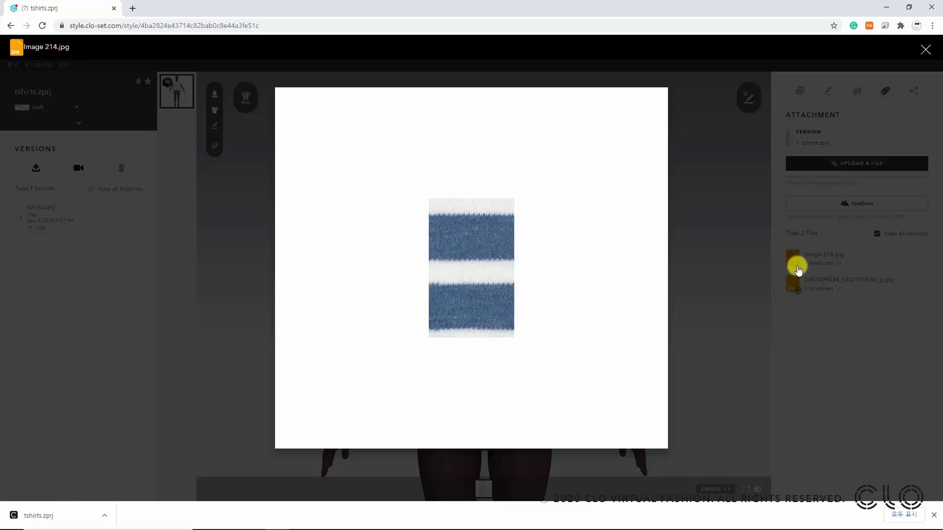
{"action": "left_click", "coordinate": [802, 193]}
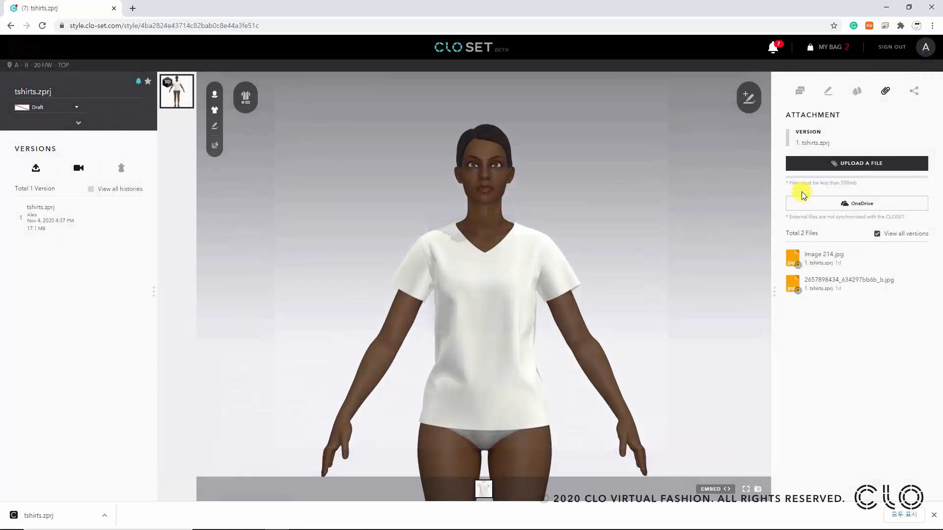
{"action": "left_click", "coordinate": [799, 291]}
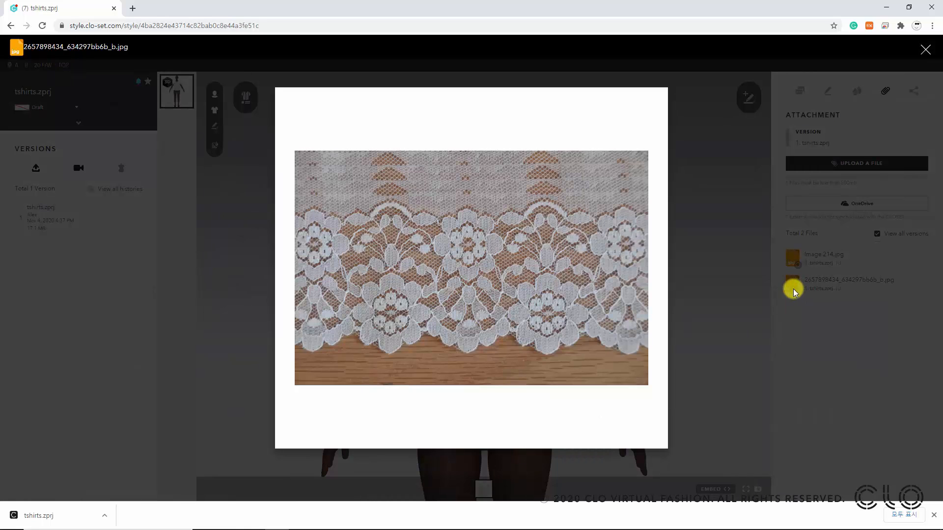
{"action": "left_click", "coordinate": [757, 293]}
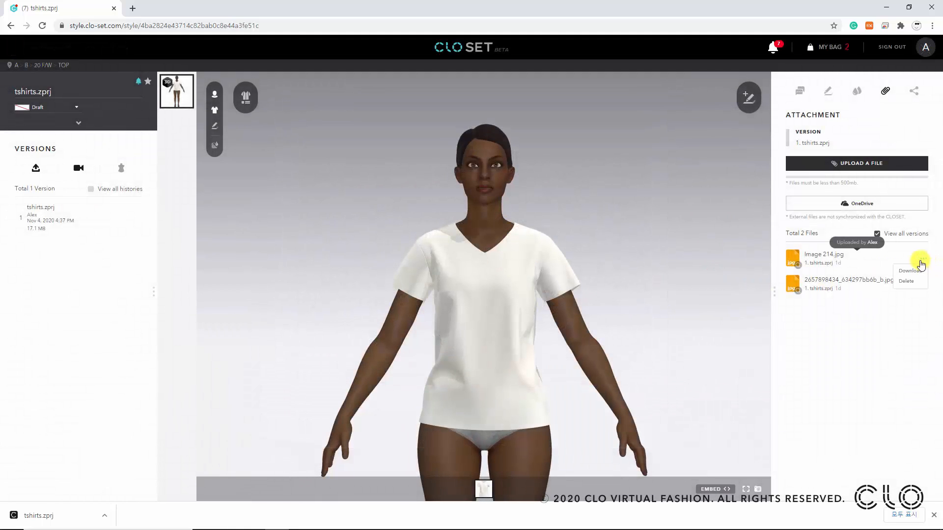
{"action": "left_click", "coordinate": [923, 259]}
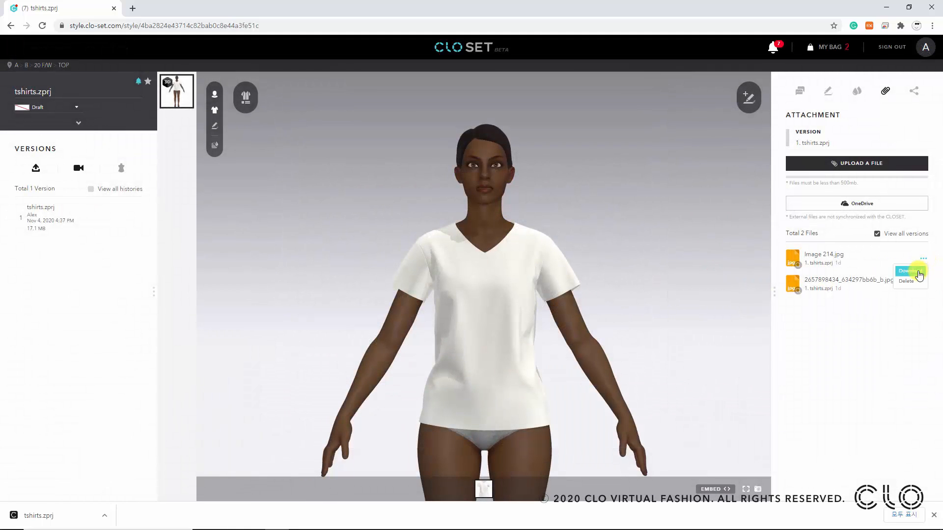
{"action": "left_click", "coordinate": [918, 272]}
{"action": "left_click", "coordinate": [922, 284]}
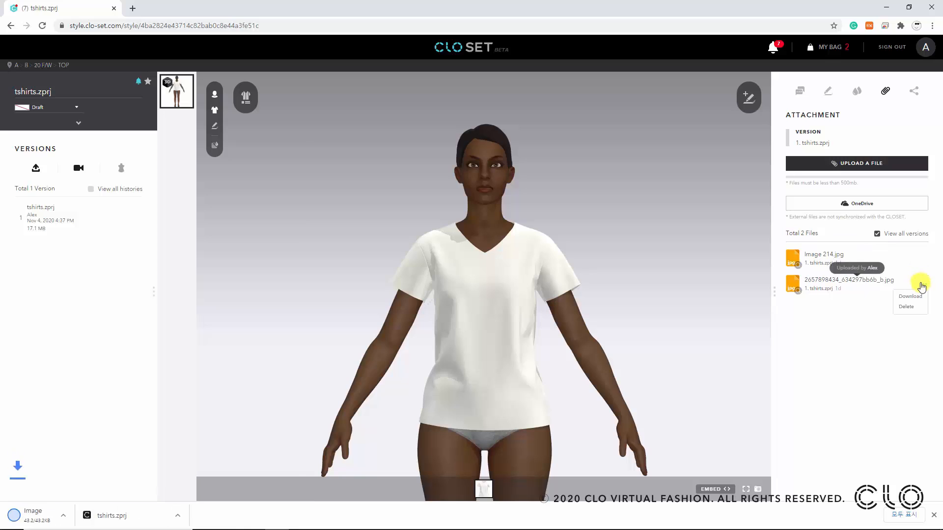
{"action": "left_click", "coordinate": [916, 296]}
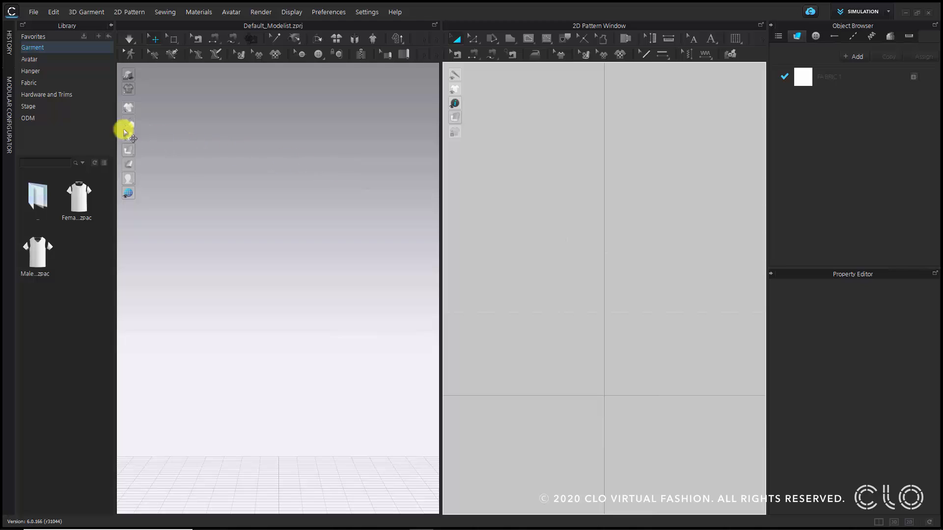
Switch to CLO and open the tshirts.zprj project from the ODM library folder.
{"action": "left_click", "coordinate": [65, 119]}
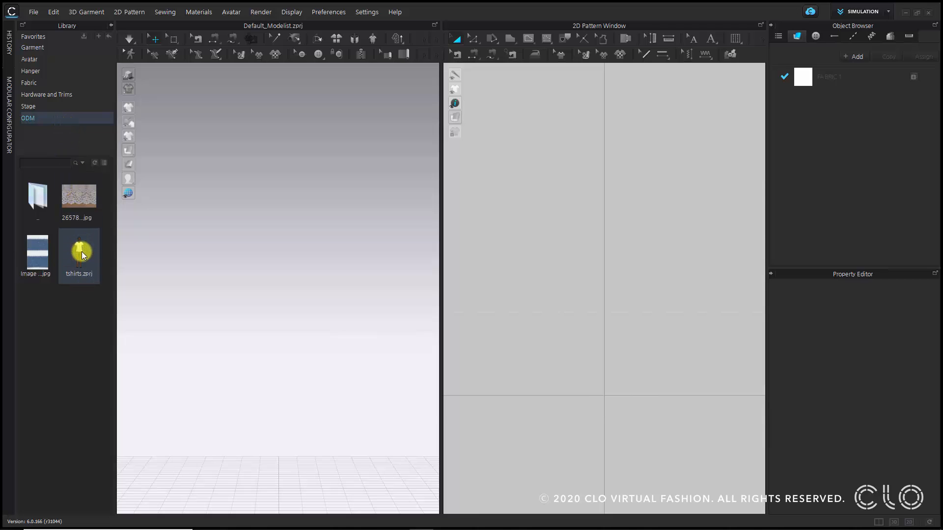
{"action": "mouse_move", "coordinate": [81, 253]}
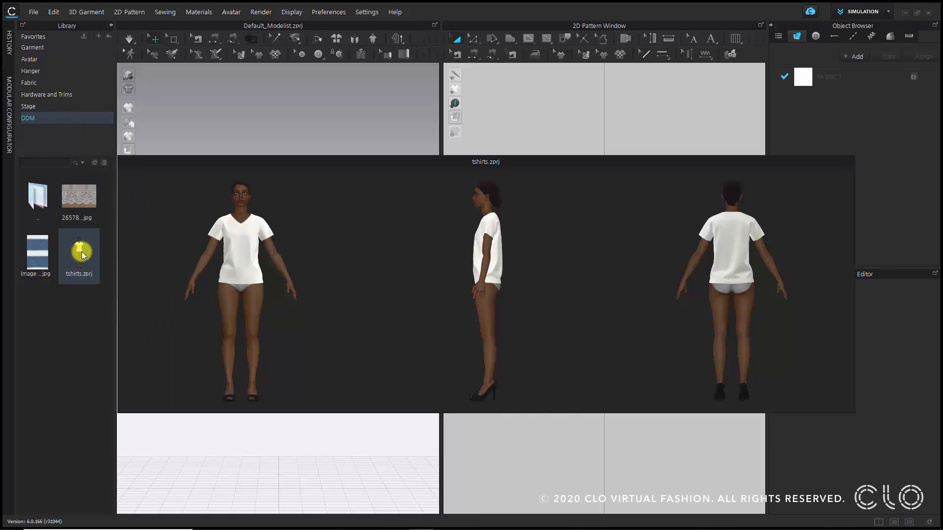
{"action": "left_click", "coordinate": [82, 253]}
{"action": "double_click", "coordinate": [80, 252]}
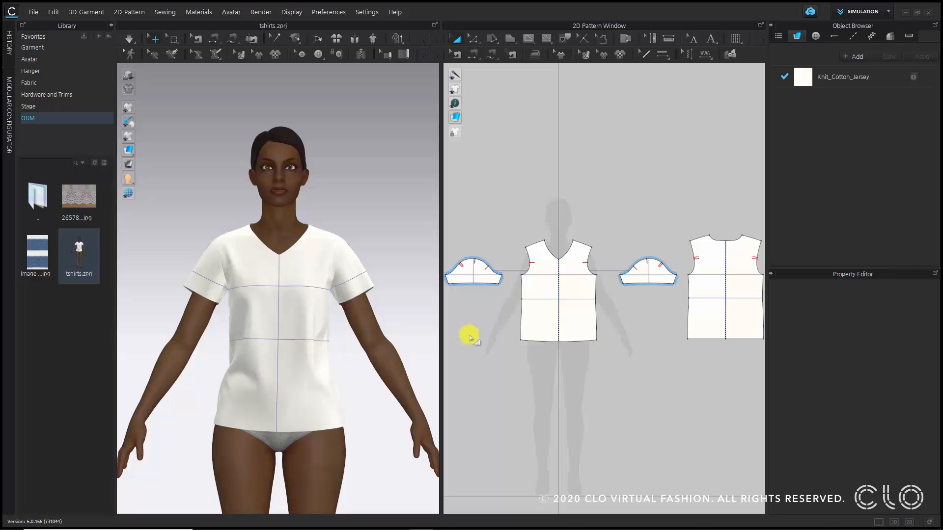
Use Trace to cut the front bodice pattern into upper and lower pieces along its waist baseline, without sewing them.
{"action": "scroll", "coordinate": [584, 304], "scroll_direction": "up", "scroll_amount": 5}
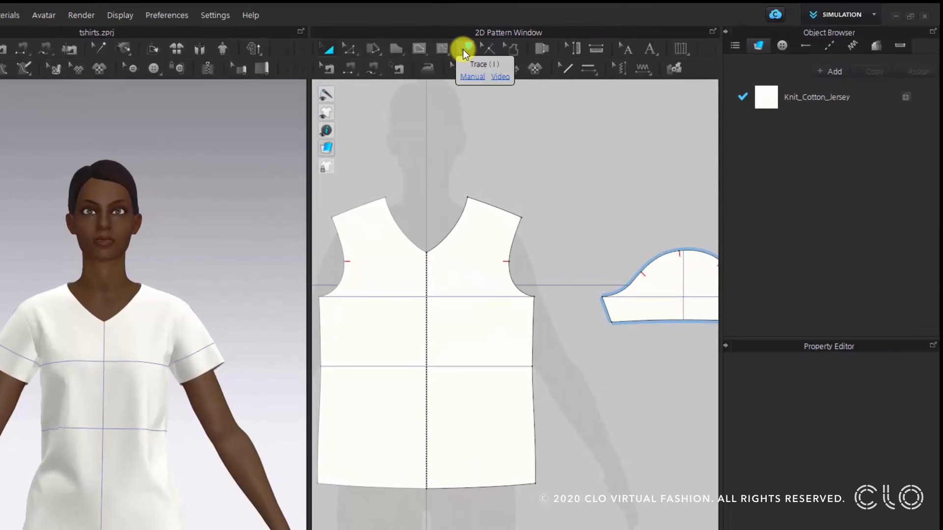
{"action": "left_click", "coordinate": [470, 48]}
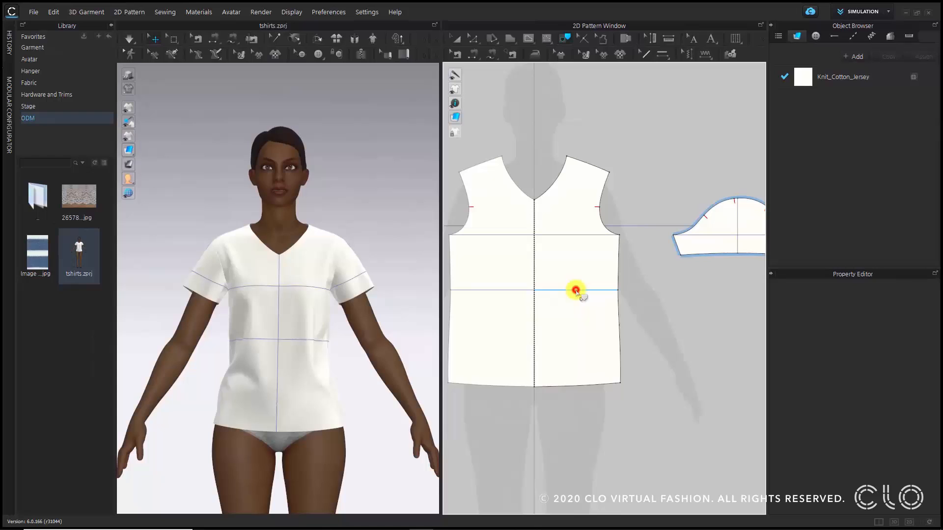
{"action": "left_click", "coordinate": [511, 341]}
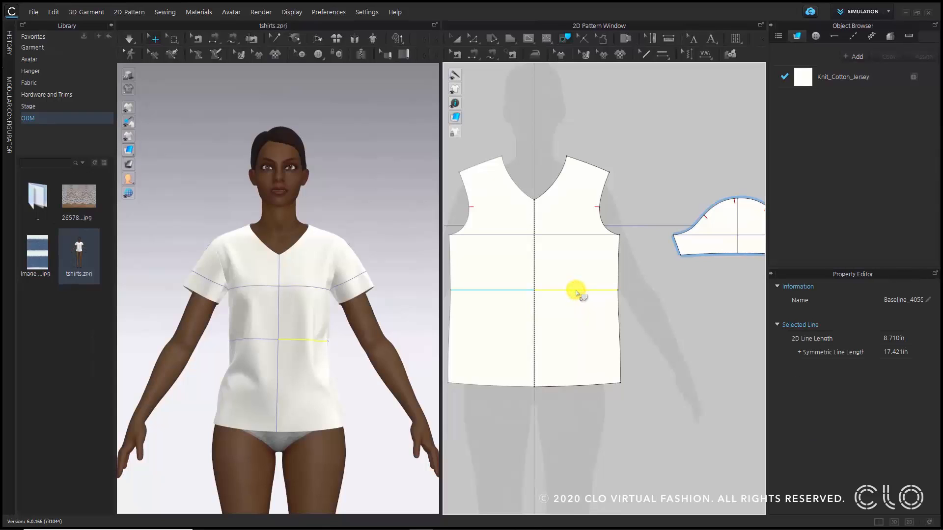
{"action": "right_click", "coordinate": [576, 291]}
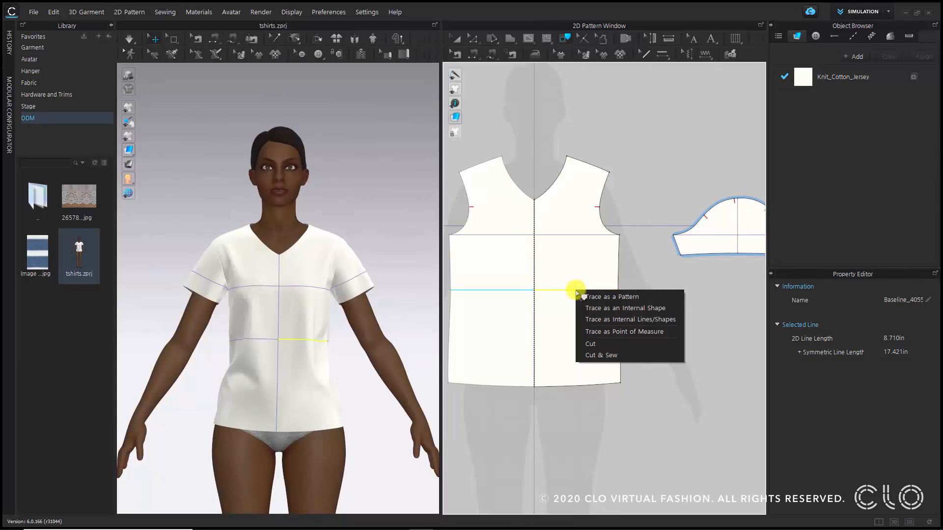
{"action": "left_click", "coordinate": [605, 345]}
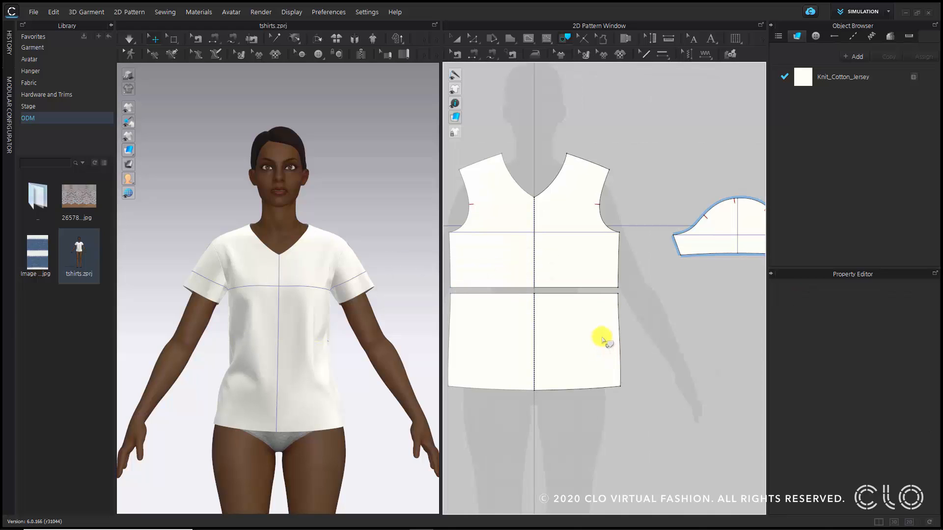
{"action": "scroll", "coordinate": [604, 338], "scroll_direction": "down", "scroll_amount": 3}
{"action": "scroll", "coordinate": [589, 338], "scroll_direction": "up", "scroll_amount": 4}
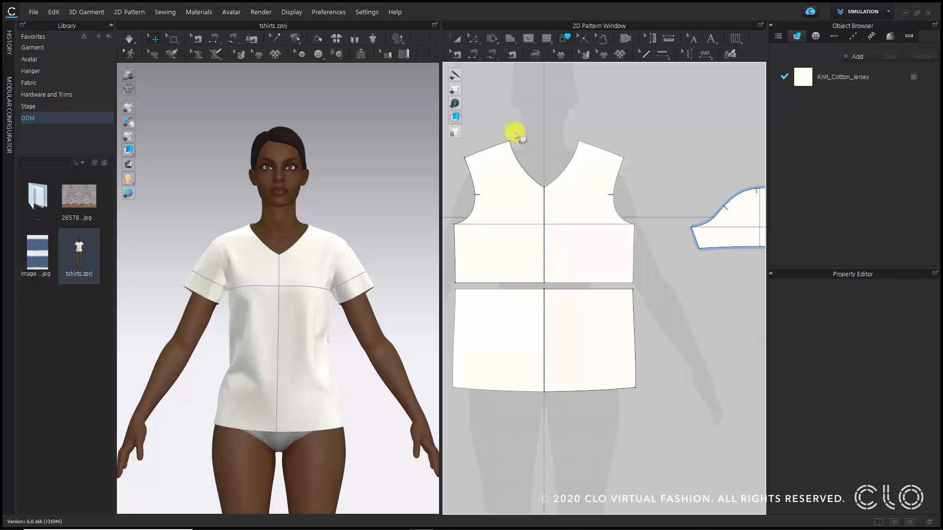
Move the lower front piece straight down, leaving a wide gap below the upper front piece.
{"action": "left_click", "coordinate": [460, 39]}
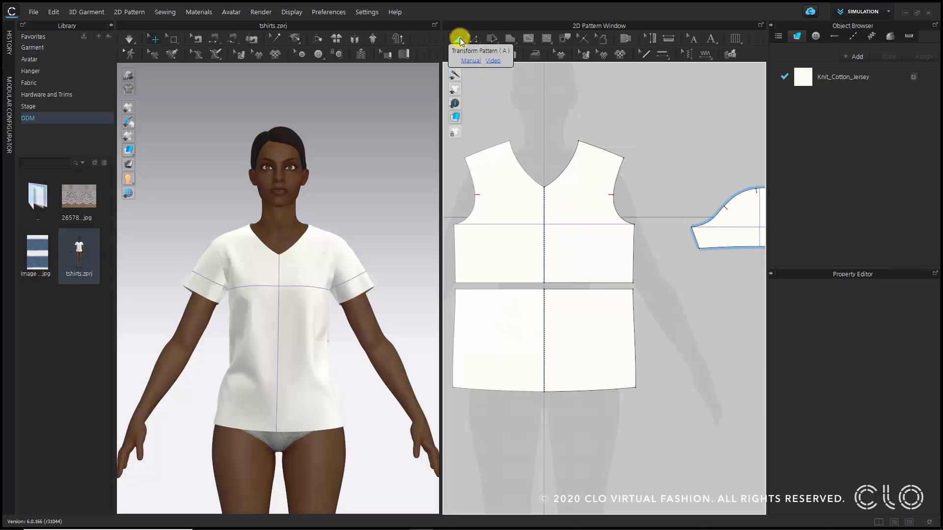
{"action": "left_click", "coordinate": [575, 353]}
{"action": "scroll", "coordinate": [579, 352], "scroll_direction": "down", "scroll_amount": 3}
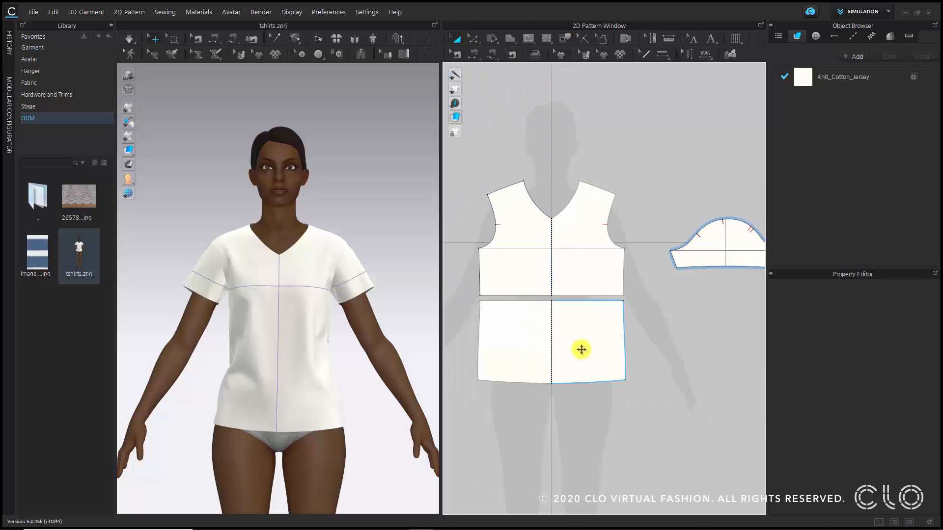
{"action": "middle_click_drag", "start_coordinate": [581, 358], "coordinate": [591, 252]}
{"action": "left_click_drag", "start_coordinate": [592, 242], "coordinate": [589, 376]}
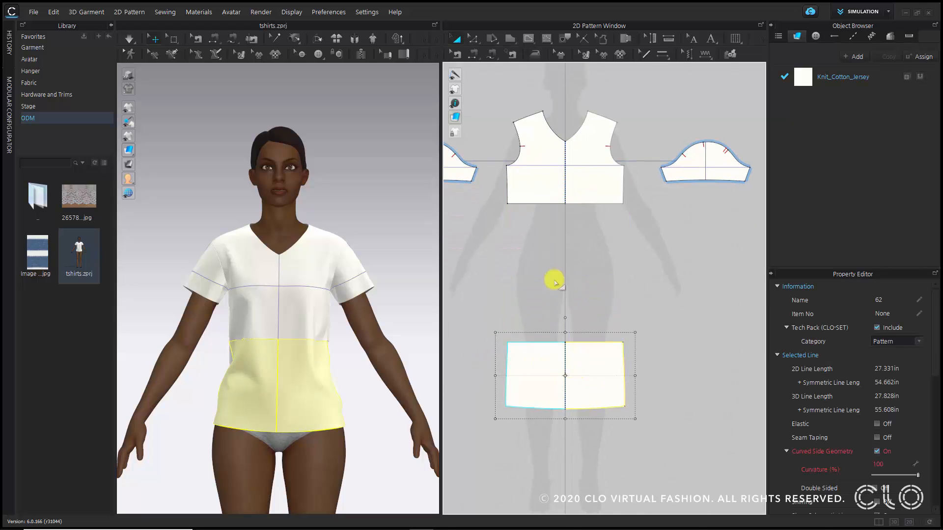
{"action": "left_click", "coordinate": [553, 264]}
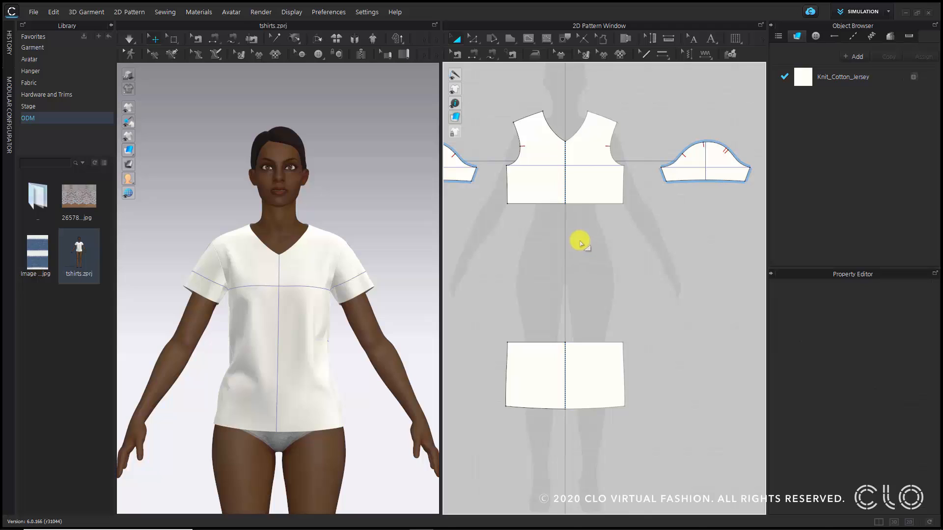
Add three evenly spaced points beside the center line on the upper front piece's bottom edge using Add Point/Split Line.
{"action": "scroll", "coordinate": [576, 205], "scroll_direction": "up", "scroll_amount": 5}
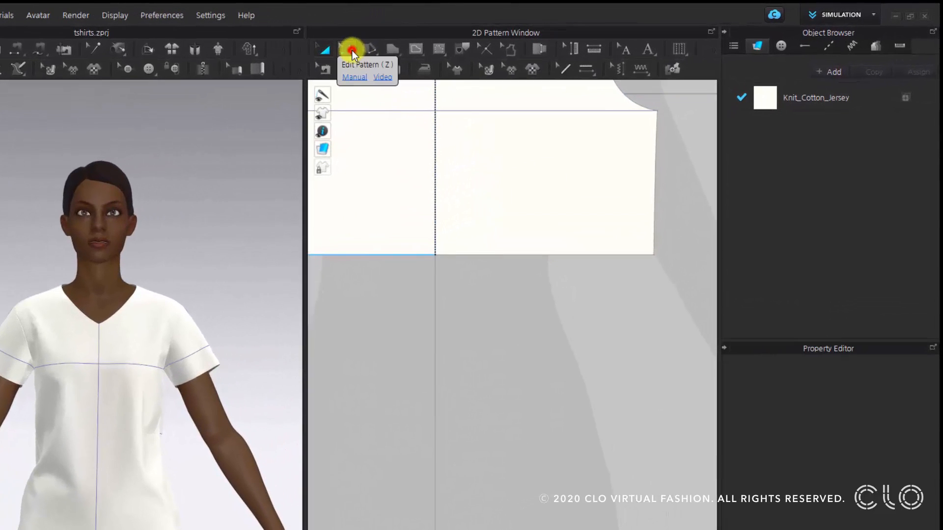
{"action": "left_click", "coordinate": [351, 50]}
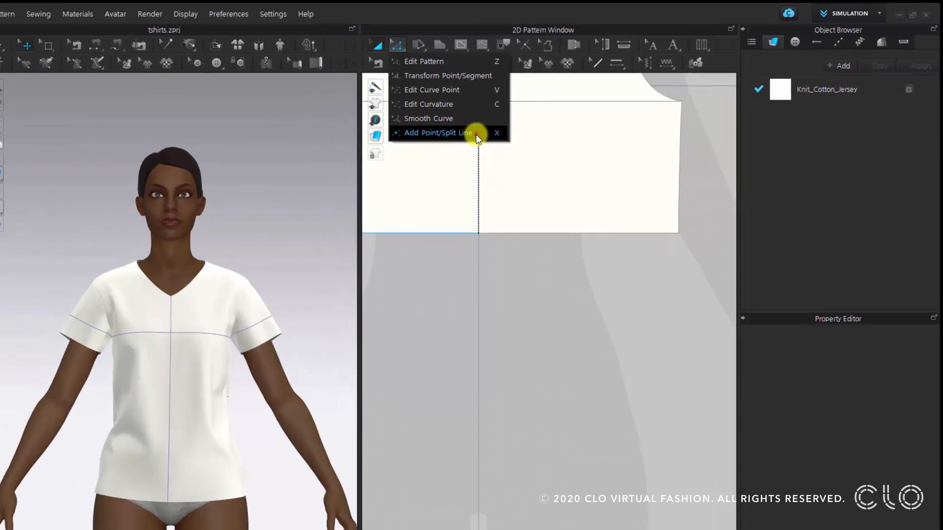
{"action": "left_click", "coordinate": [432, 146]}
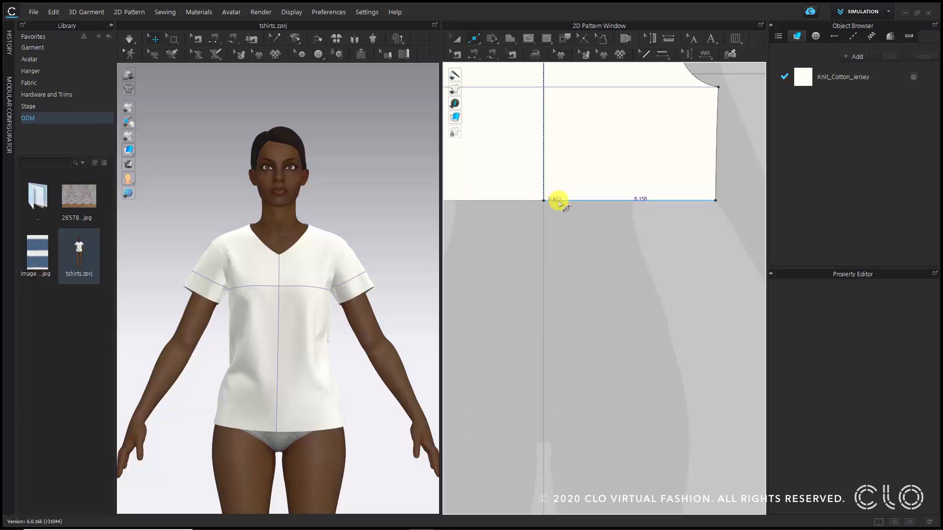
{"action": "left_click", "coordinate": [559, 201]}
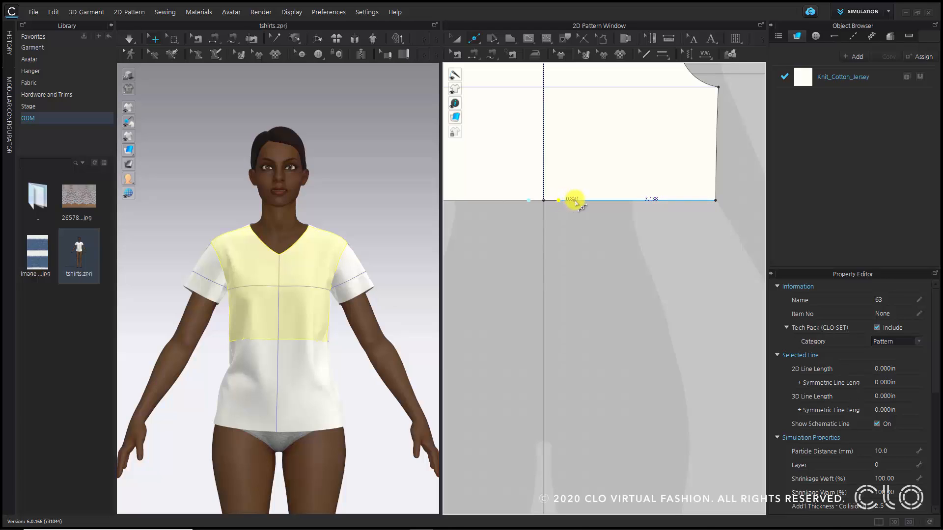
{"action": "left_click", "coordinate": [574, 200]}
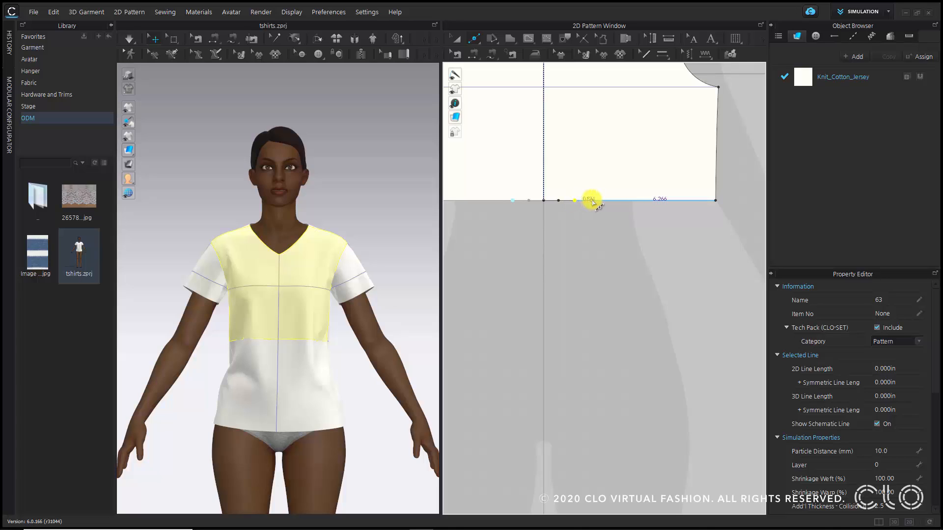
{"action": "left_click", "coordinate": [592, 201]}
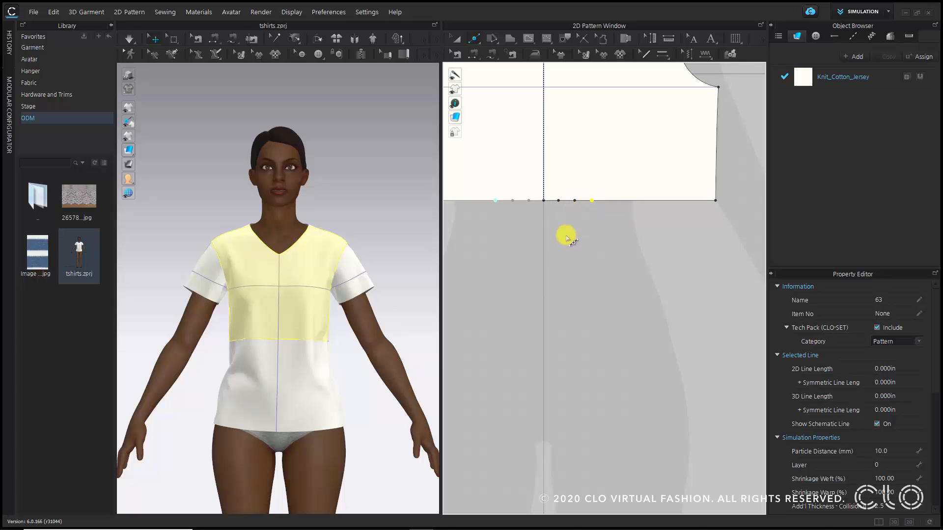
With Edit Pattern, pull the added point nearest the center down onto the center line, forming a spike about 10.75 in long.
{"action": "left_click", "coordinate": [476, 39]}
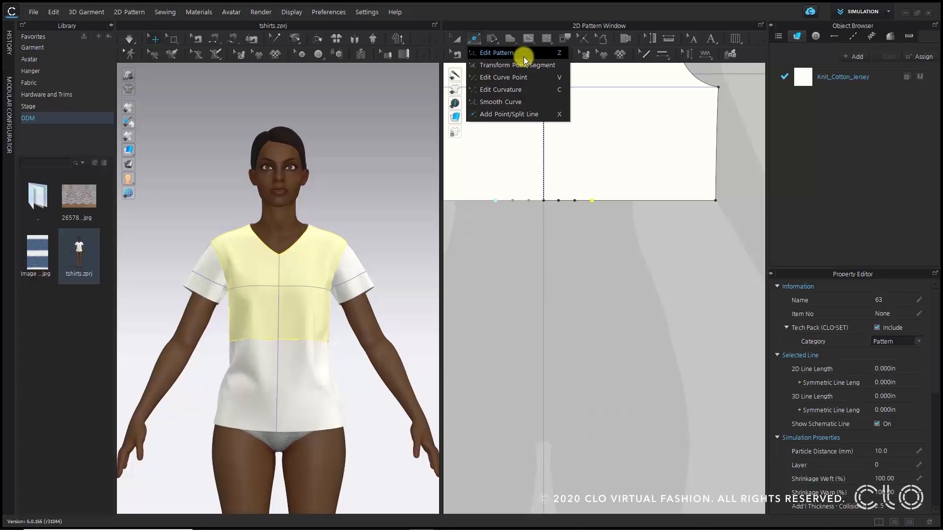
{"action": "left_click", "coordinate": [523, 57]}
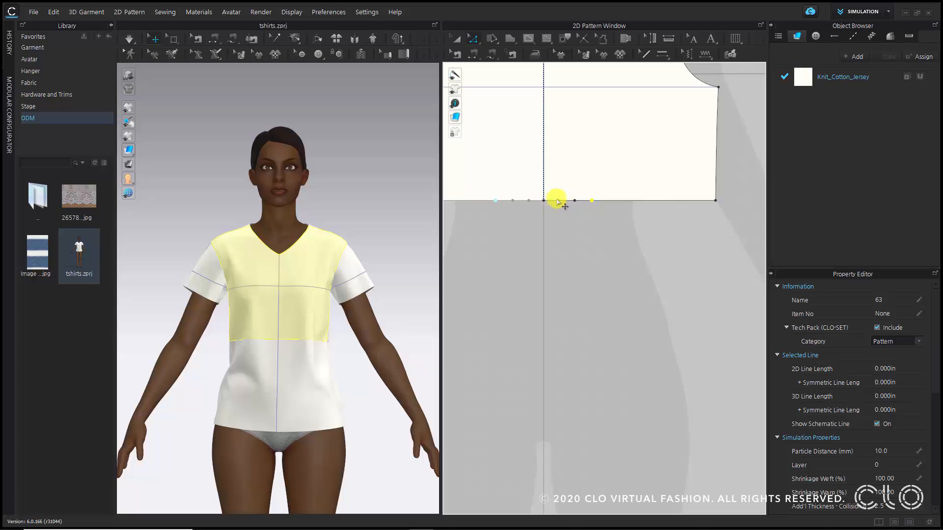
{"action": "left_click_drag", "start_coordinate": [557, 201], "coordinate": [550, 414]}
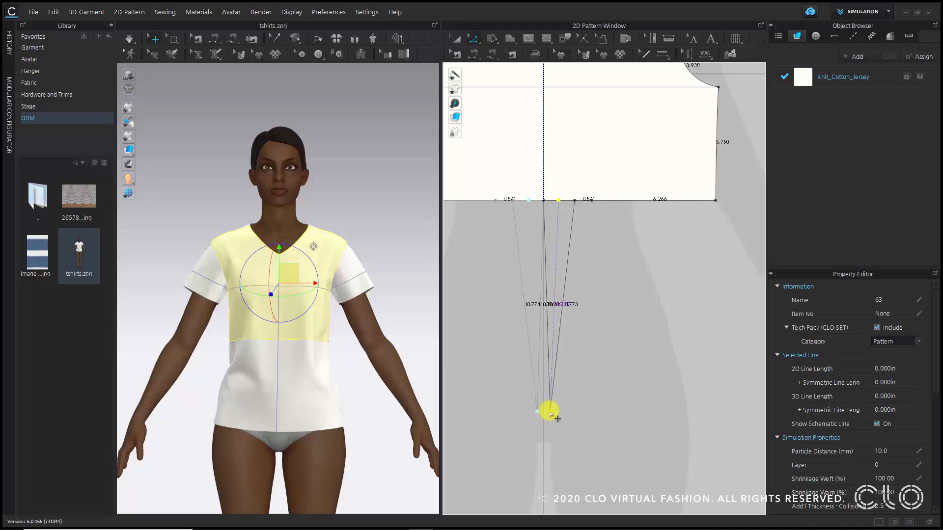
{"action": "left_click_drag", "start_coordinate": [550, 413], "coordinate": [544, 412]}
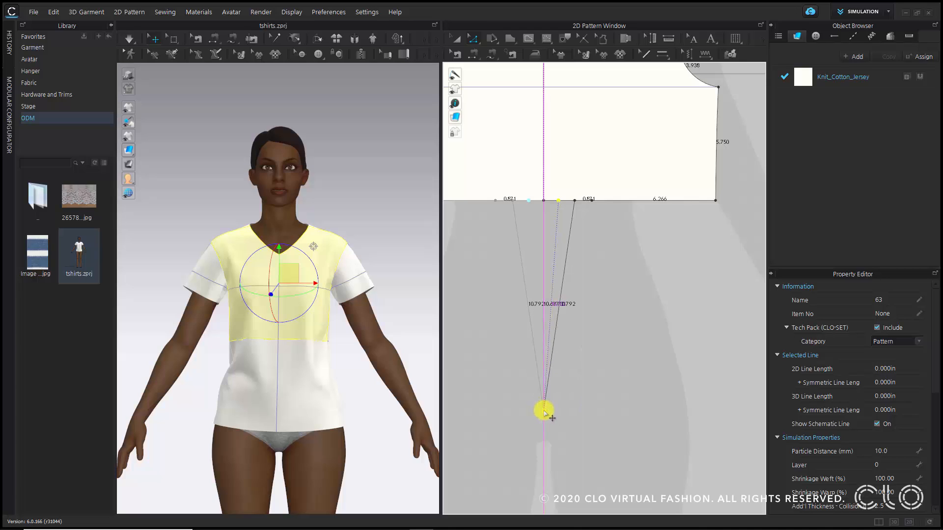
{"action": "scroll", "coordinate": [544, 413], "scroll_direction": "up", "scroll_amount": 5}
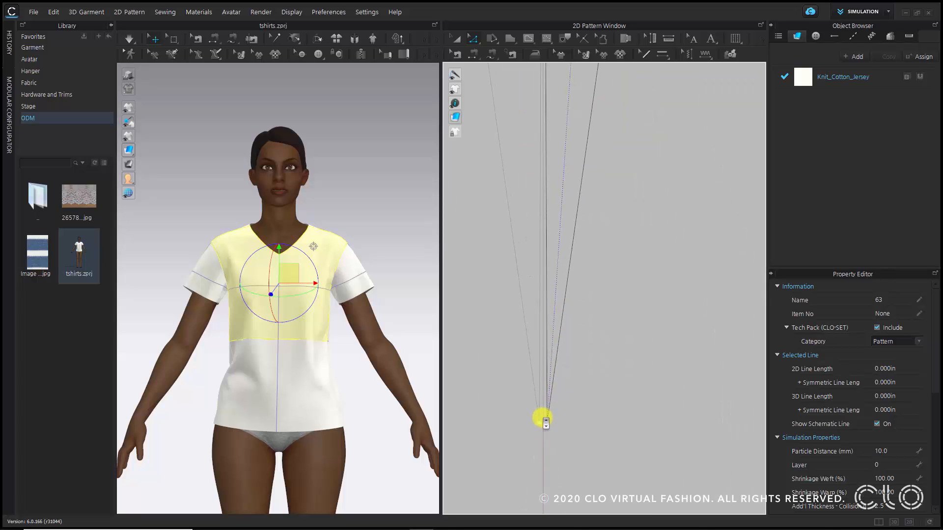
{"action": "left_click_drag", "start_coordinate": [546, 422], "coordinate": [541, 415]}
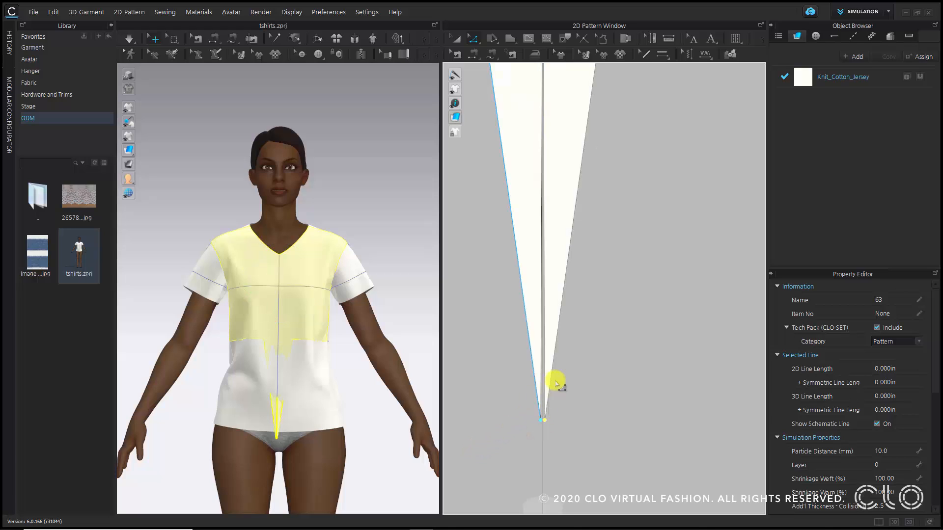
Pull the second added point down and outward level with the spike's tip, forming a flared tie panel about 4.39 in wide per half.
{"action": "scroll", "coordinate": [552, 392], "scroll_direction": "down", "scroll_amount": 5}
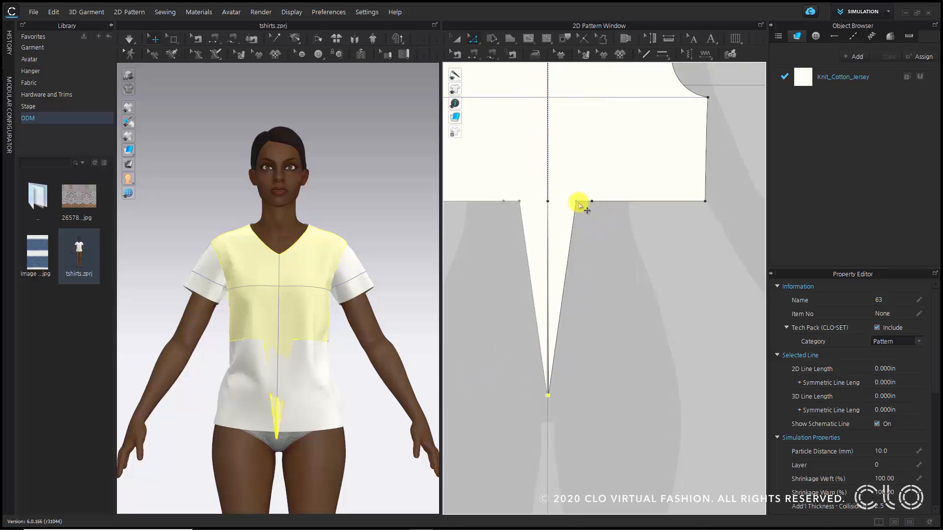
{"action": "left_click_drag", "start_coordinate": [580, 213], "coordinate": [643, 407]}
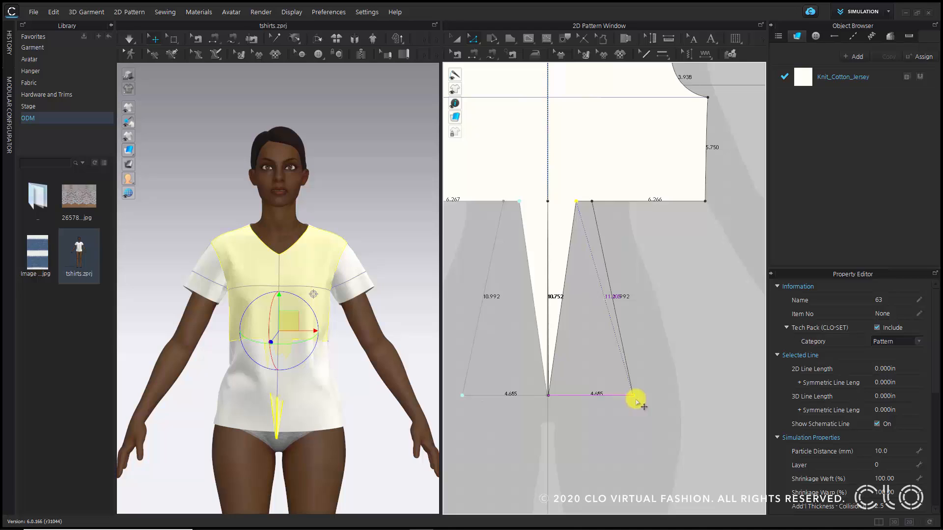
{"action": "left_click_drag", "start_coordinate": [642, 406], "coordinate": [636, 406]}
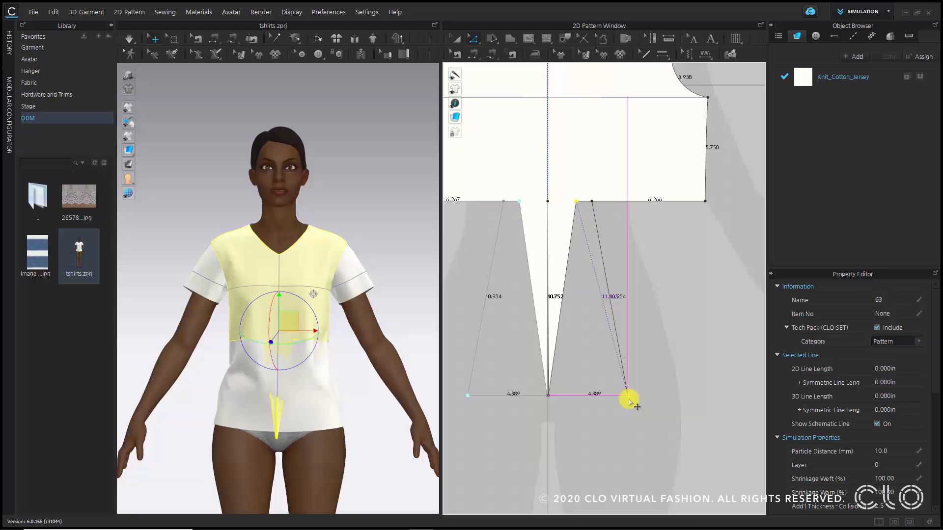
{"action": "left_click", "coordinate": [538, 423]}
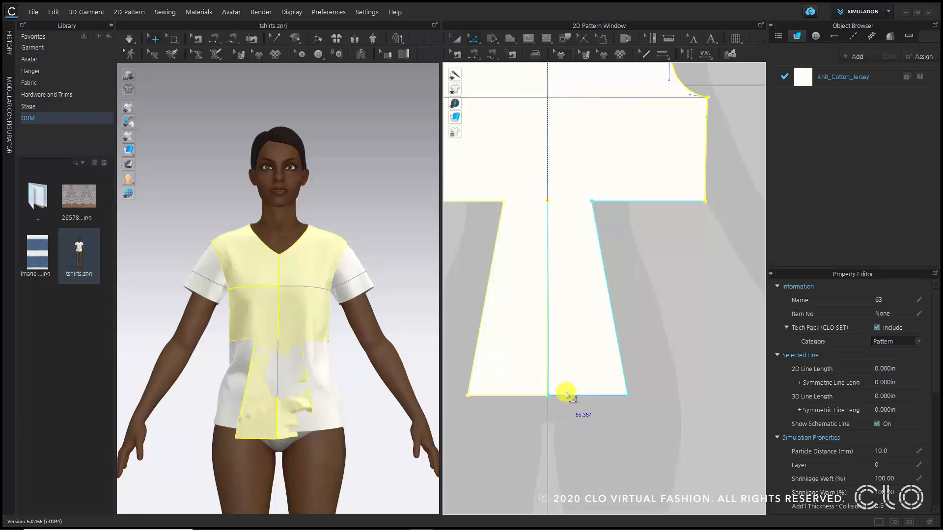
{"action": "scroll", "coordinate": [565, 390], "scroll_direction": "down", "scroll_amount": 5}
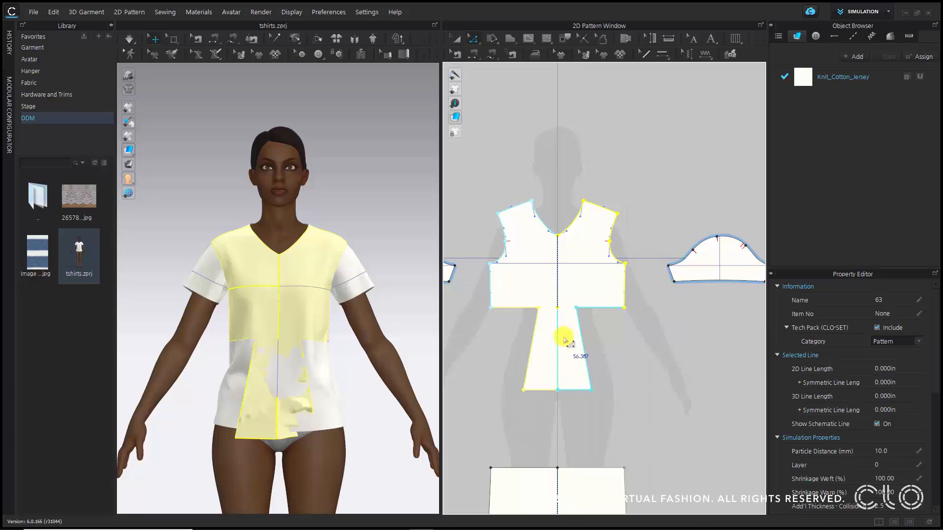
{"action": "left_click", "coordinate": [610, 334]}
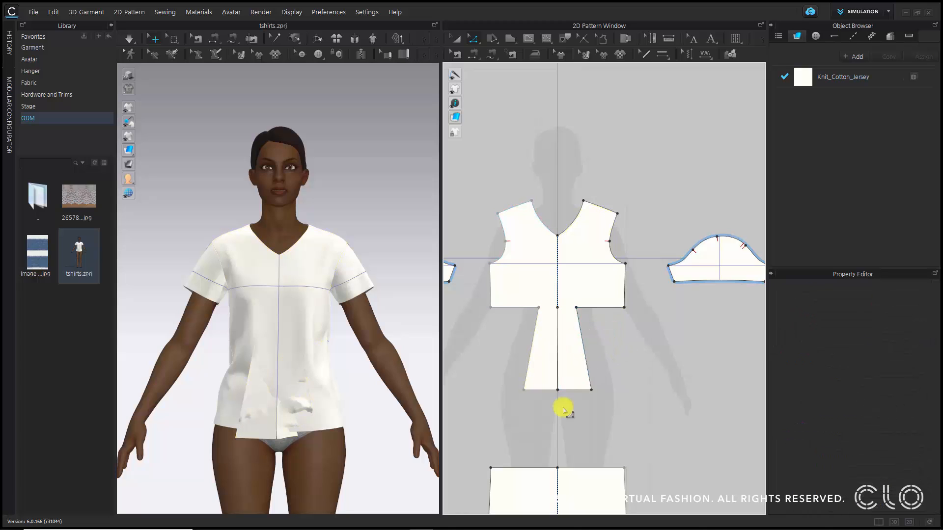
Offset the upper front's bottom edge as one internal line at 0.197 in, with Extend enabled so it reaches the center.
{"action": "right_click_drag", "start_coordinate": [562, 406], "coordinate": [578, 229]}
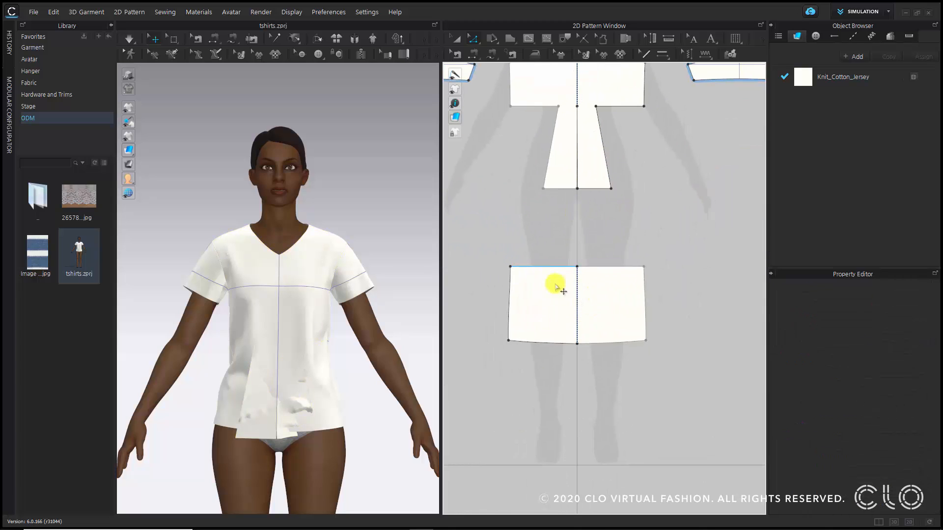
{"action": "middle_click_drag", "start_coordinate": [546, 128], "coordinate": [537, 209]}
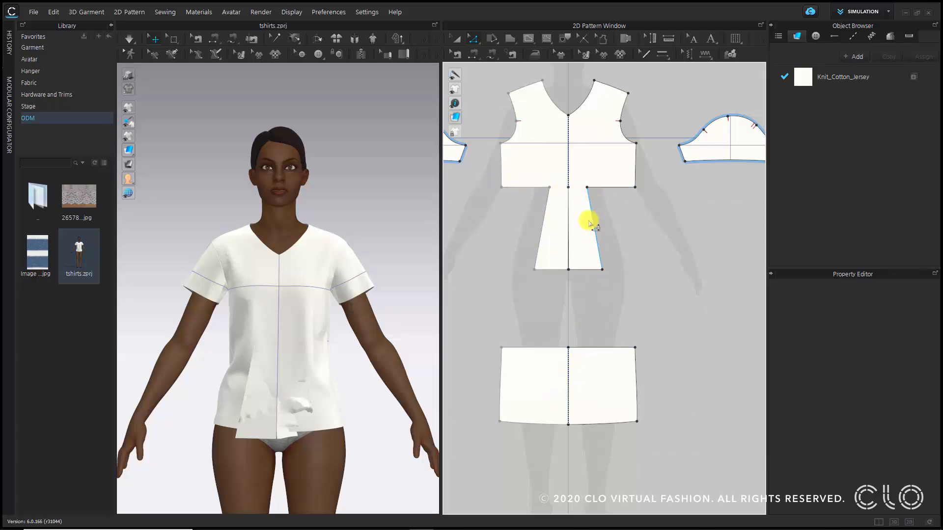
{"action": "scroll", "coordinate": [579, 192], "scroll_direction": "up", "scroll_amount": 3}
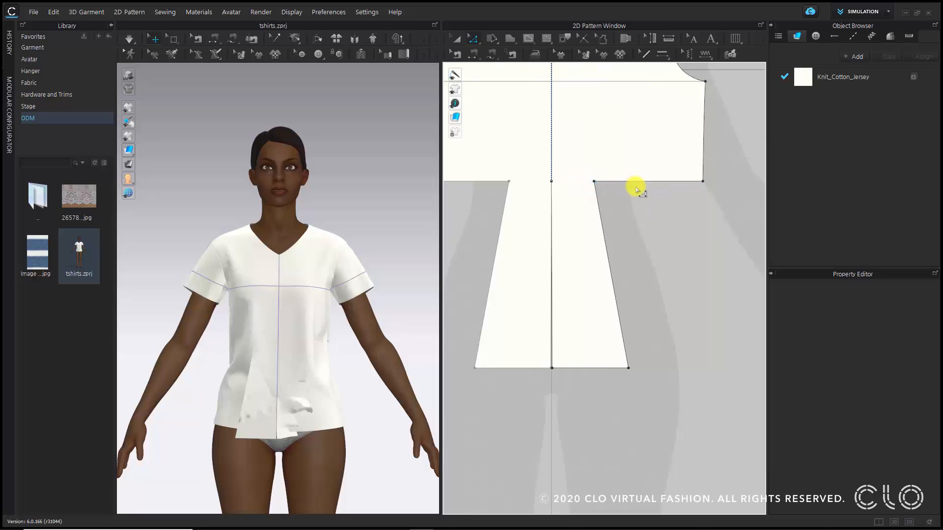
{"action": "left_click", "coordinate": [641, 182]}
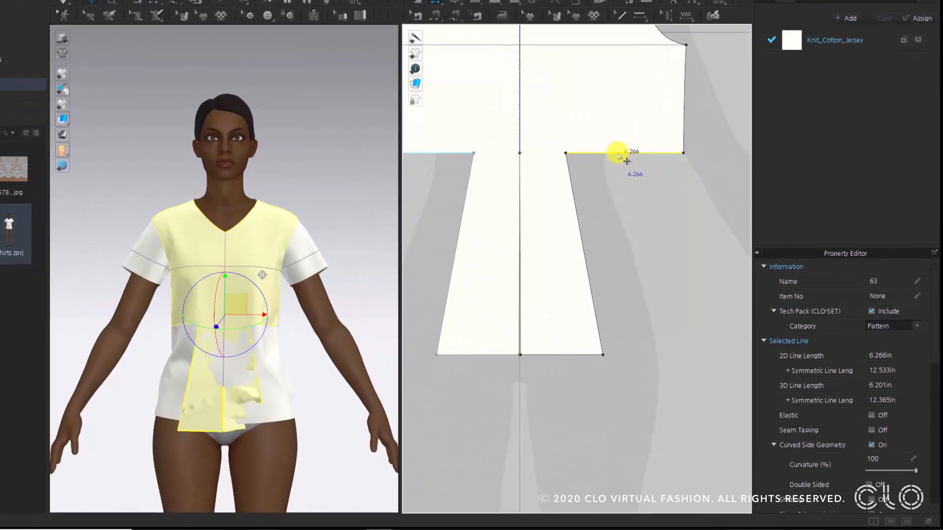
{"action": "right_click", "coordinate": [618, 155]}
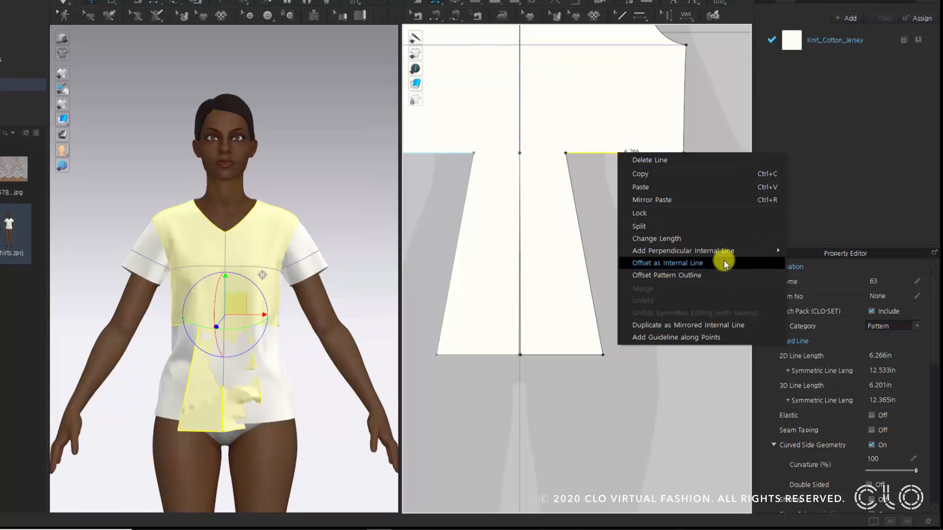
{"action": "left_click", "coordinate": [723, 263]}
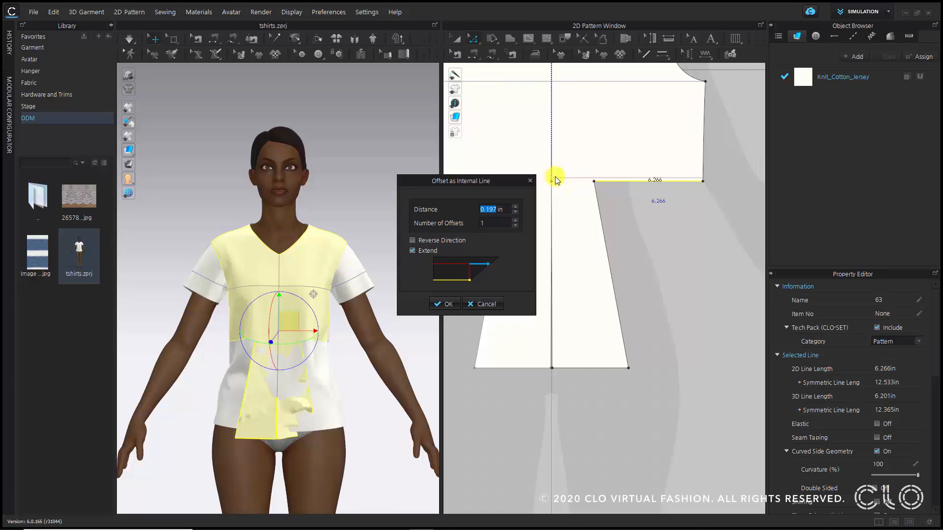
{"action": "left_click", "coordinate": [414, 252]}
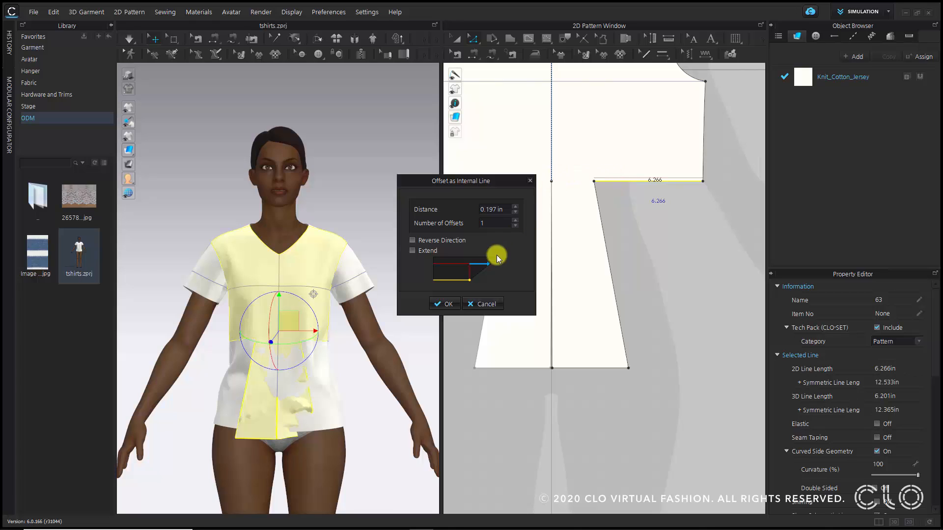
{"action": "left_click", "coordinate": [412, 251]}
{"action": "left_click", "coordinate": [444, 304]}
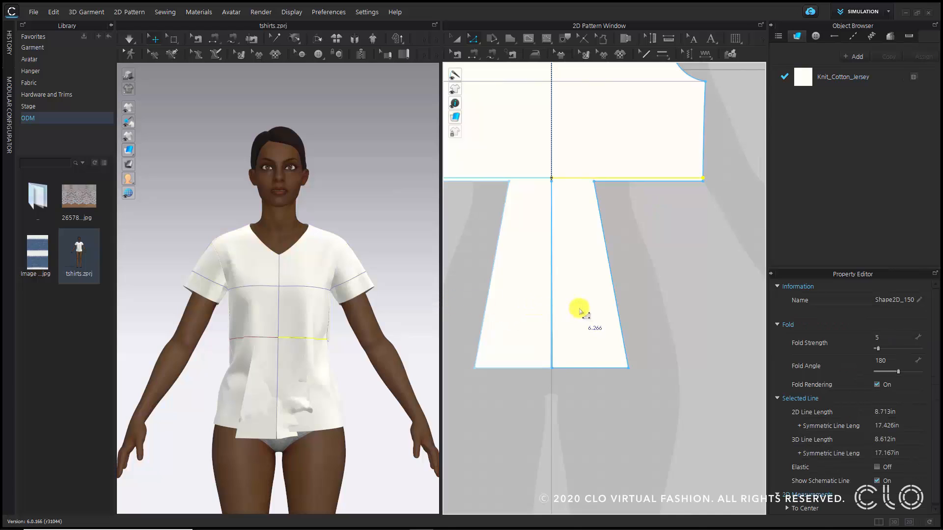
Sew the lower front piece's top edge to the offset internal line on the upper front piece using Segment Sewing.
{"action": "scroll", "coordinate": [577, 315], "scroll_direction": "down", "scroll_amount": 3}
{"action": "scroll", "coordinate": [574, 328], "scroll_direction": "down", "scroll_amount": 2}
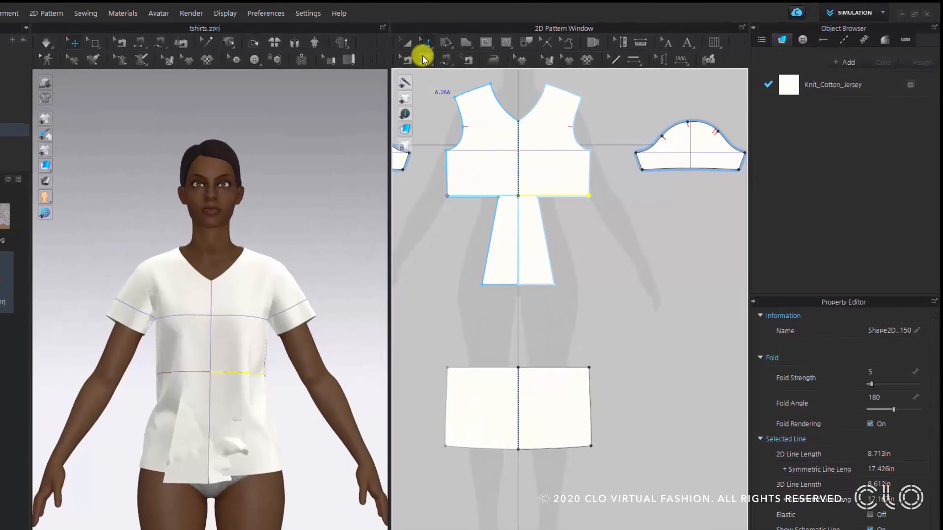
{"action": "left_click", "coordinate": [425, 60]}
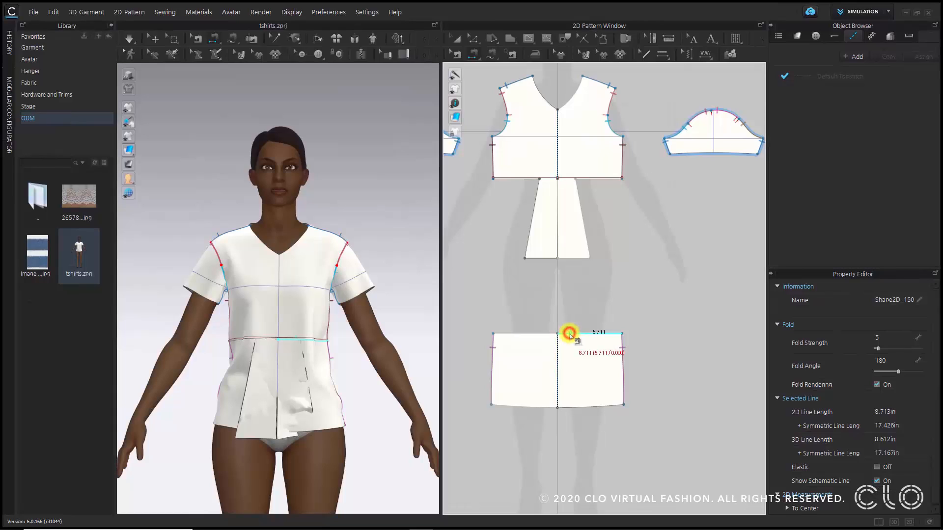
{"action": "left_click", "coordinate": [570, 334]}
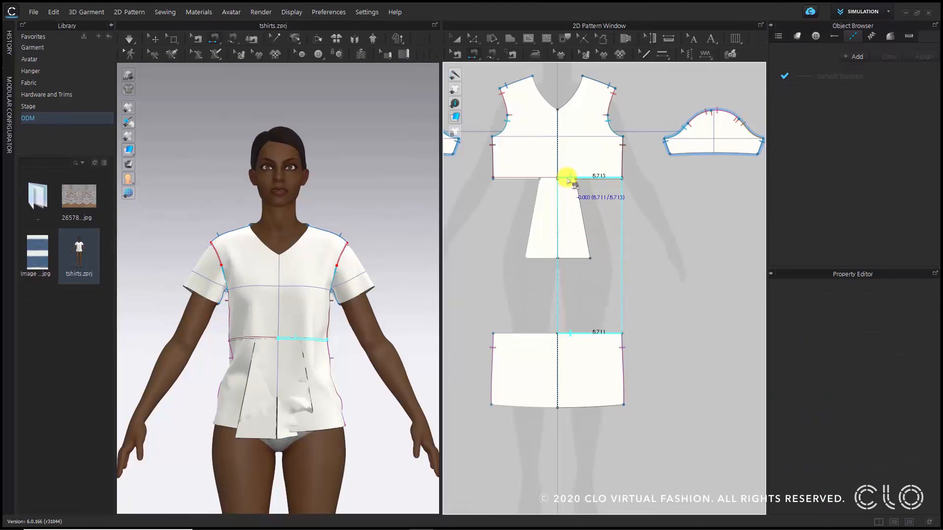
{"action": "left_click", "coordinate": [567, 178]}
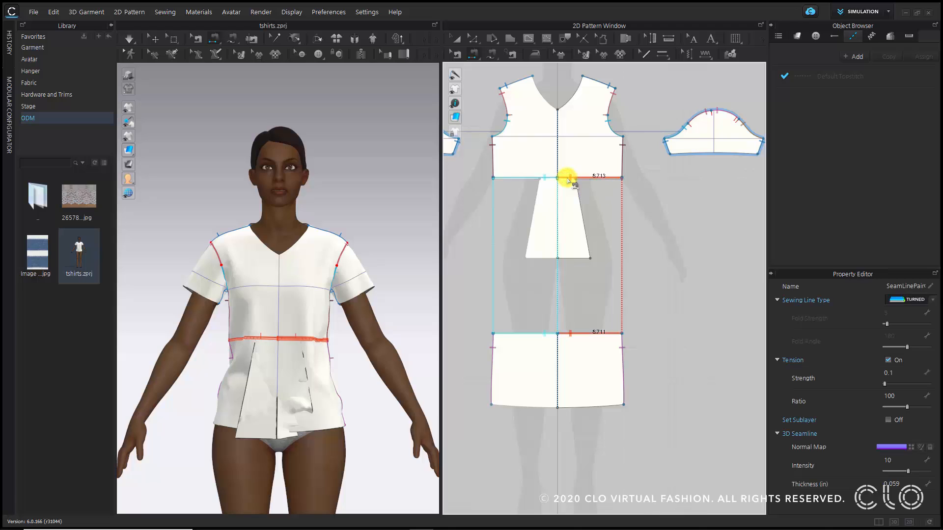
{"action": "scroll", "coordinate": [543, 253], "scroll_direction": "up", "scroll_amount": 5}
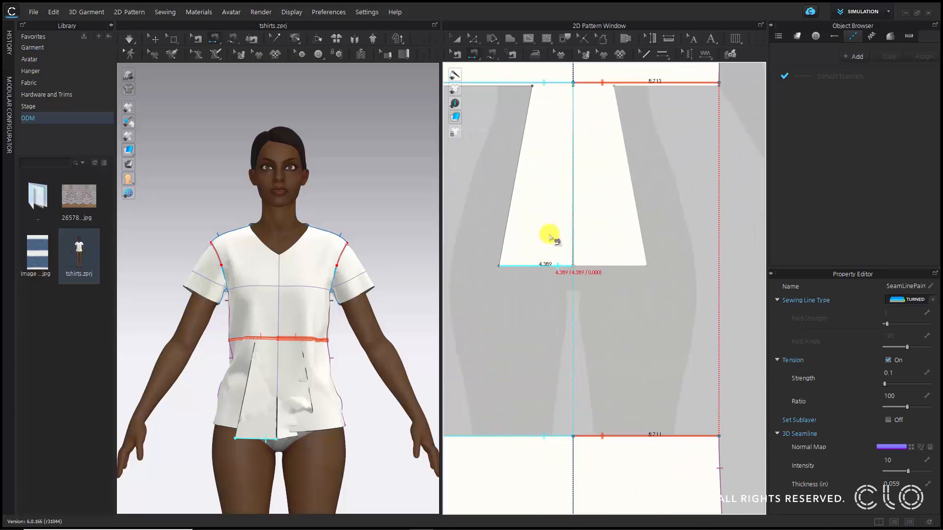
Inspect the waist seam between the upper and lower front pieces, including where the offset internal line meets the side edge.
{"action": "scroll", "coordinate": [558, 277], "scroll_direction": "down", "scroll_amount": 5}
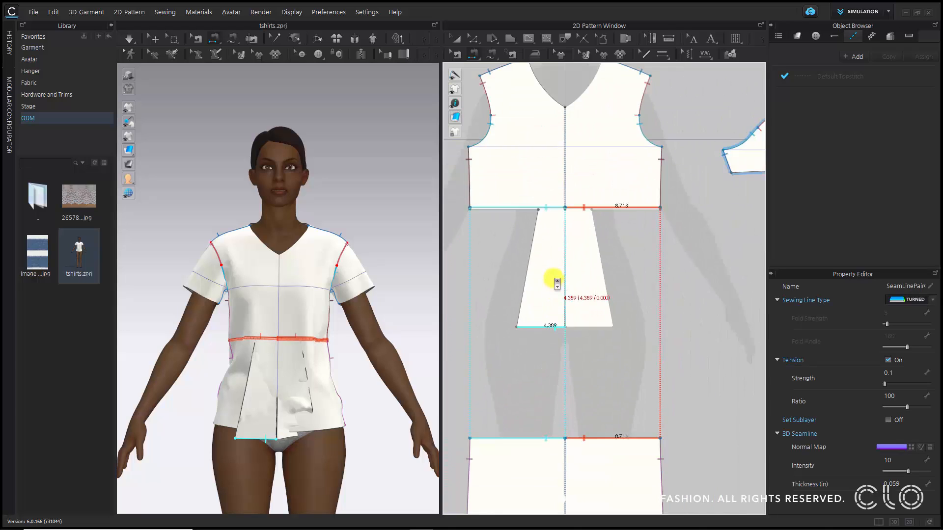
{"action": "scroll", "coordinate": [557, 284], "scroll_direction": "up", "scroll_amount": 3}
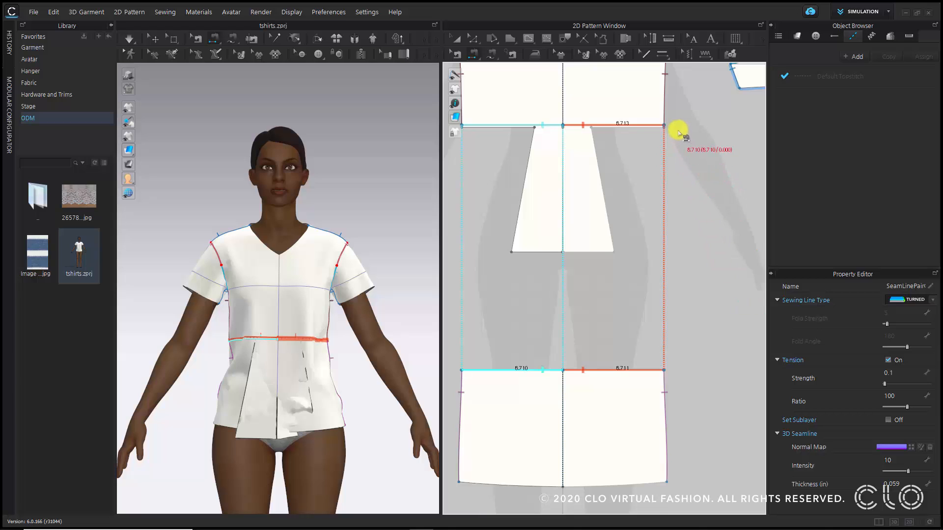
{"action": "scroll", "coordinate": [648, 130], "scroll_direction": "up", "scroll_amount": 4}
{"action": "right_click_drag", "start_coordinate": [648, 129], "coordinate": [660, 242]}
{"action": "scroll", "coordinate": [629, 224], "scroll_direction": "up", "scroll_amount": 3}
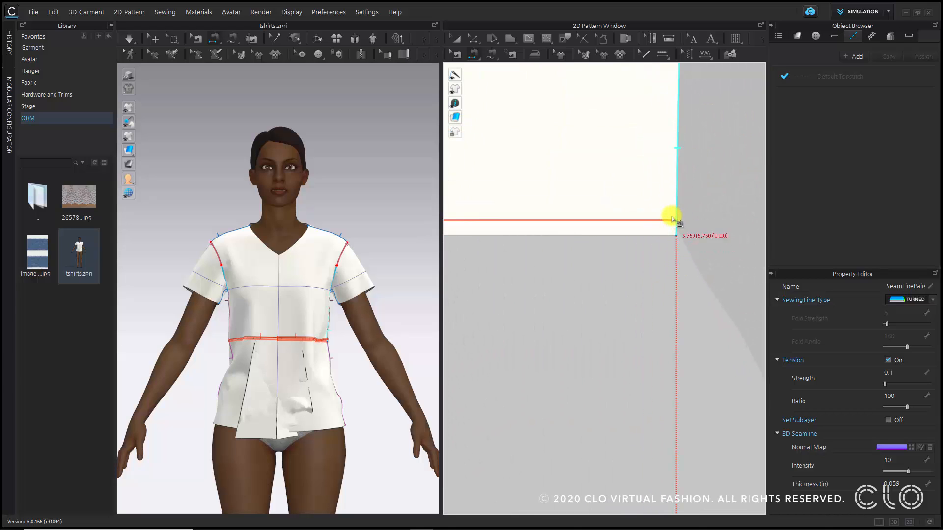
{"action": "scroll", "coordinate": [665, 229], "scroll_direction": "down", "scroll_amount": 2}
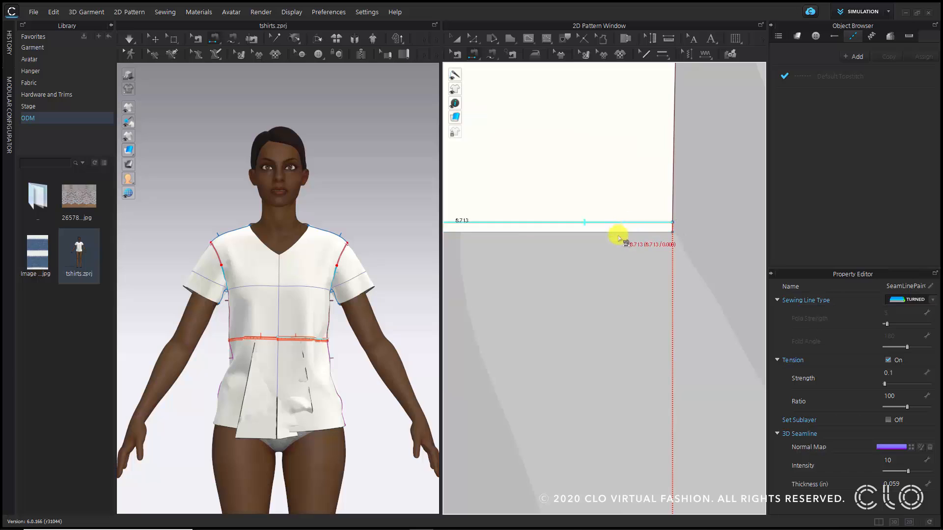
{"action": "scroll", "coordinate": [616, 254], "scroll_direction": "down", "scroll_amount": 3}
{"action": "scroll", "coordinate": [629, 314], "scroll_direction": "down", "scroll_amount": 3}
{"action": "scroll", "coordinate": [626, 354], "scroll_direction": "up", "scroll_amount": 5}
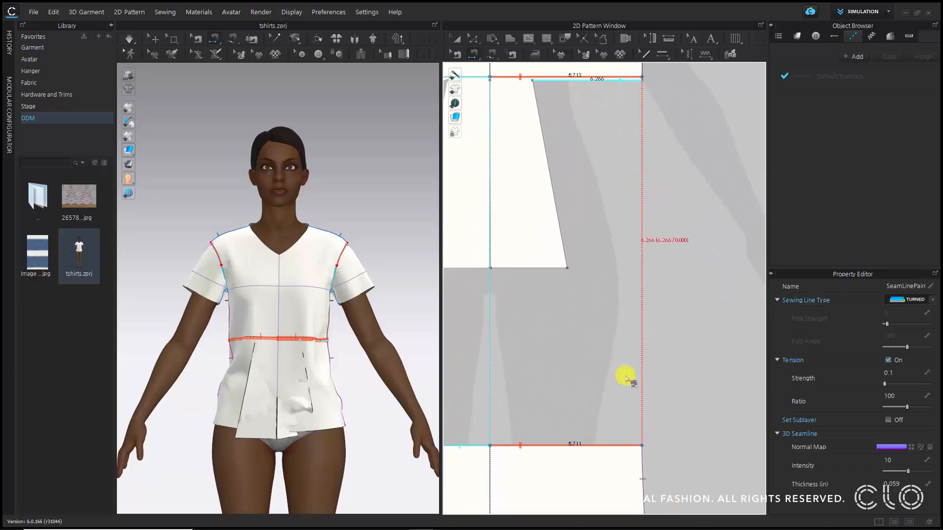
{"action": "scroll", "coordinate": [638, 393], "scroll_direction": "down", "scroll_amount": 2}
{"action": "scroll", "coordinate": [644, 327], "scroll_direction": "down", "scroll_amount": 3}
{"action": "middle_click_drag", "start_coordinate": [652, 299], "coordinate": [566, 277]}
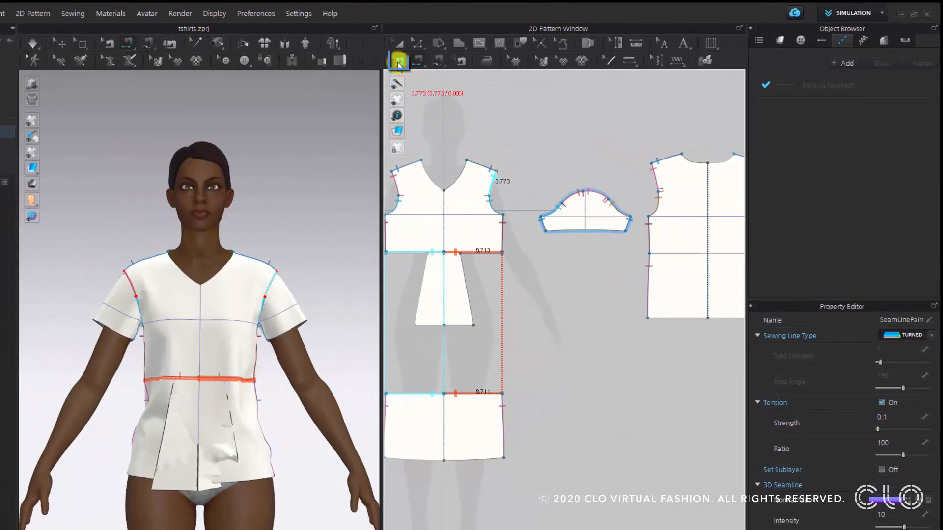
With Edit Sewing, delete the side seams joining the upper and lower front pieces to the back piece.
{"action": "left_click", "coordinate": [398, 62]}
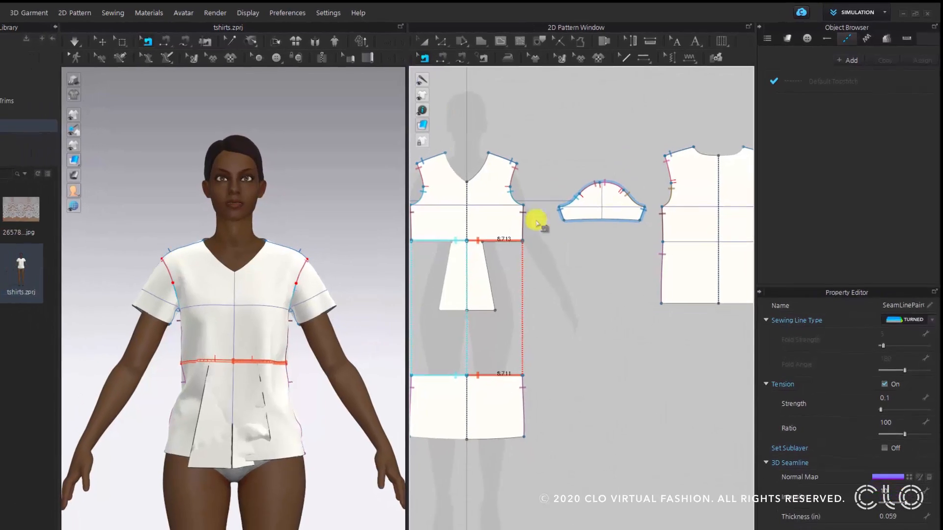
{"action": "left_click", "coordinate": [649, 242]}
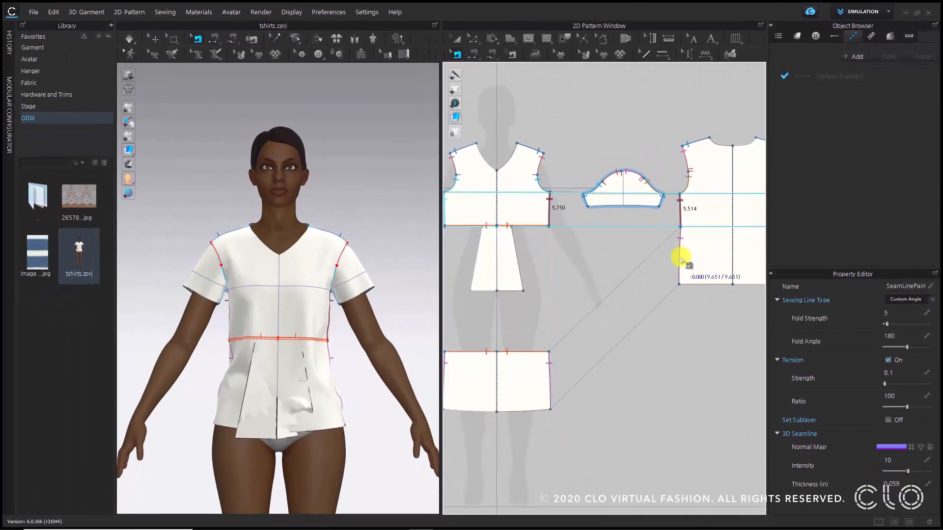
{"action": "left_click", "coordinate": [680, 257], "text": "shift"}
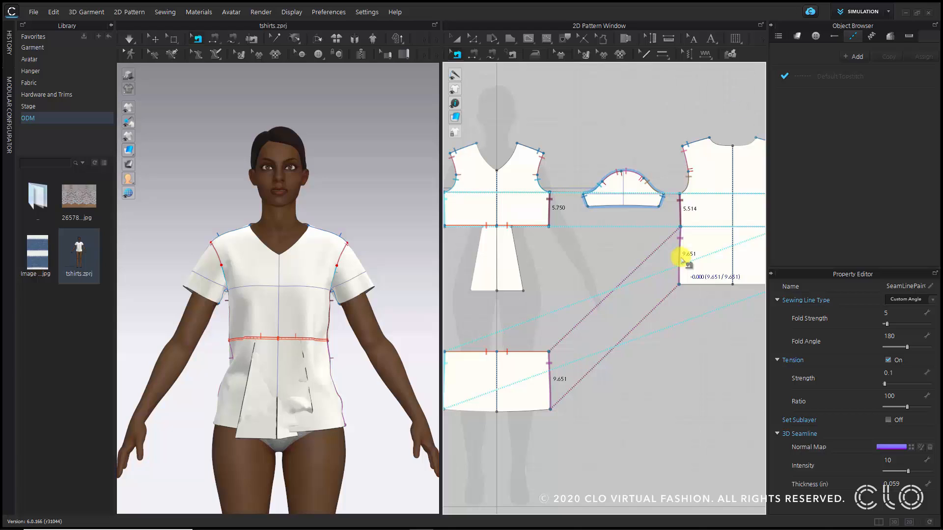
{"action": "key", "text": "Delete"}
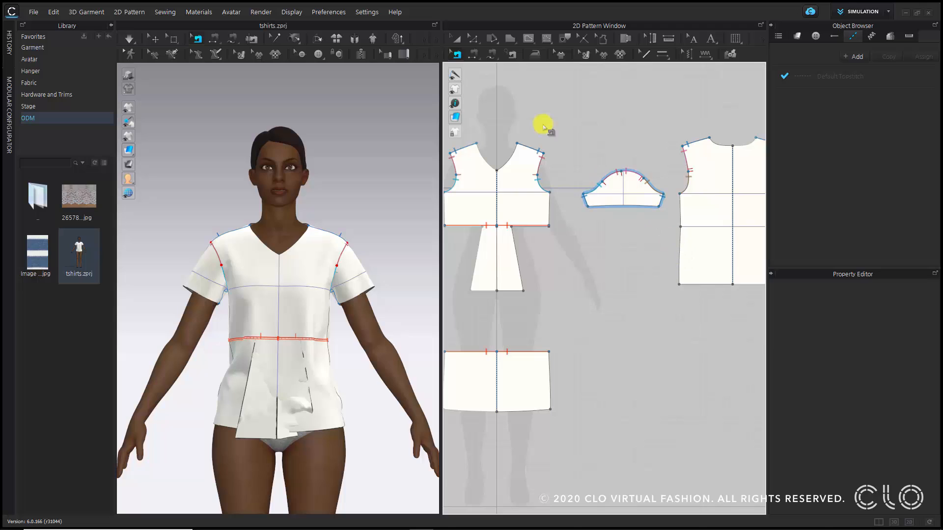
With Transform Pattern, align the lower front piece with the offset line, then place it just below the tie panel.
{"action": "left_click", "coordinate": [456, 39]}
{"action": "scroll", "coordinate": [540, 375], "scroll_direction": "down", "scroll_amount": 2}
{"action": "left_click_drag", "start_coordinate": [535, 375], "coordinate": [533, 216]}
{"action": "scroll", "coordinate": [535, 206], "scroll_direction": "down", "scroll_amount": 7}
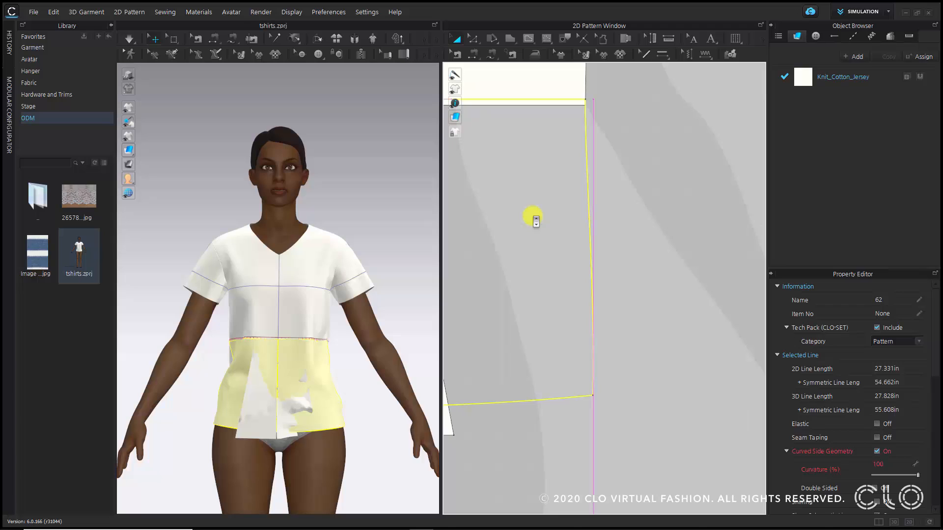
{"action": "scroll", "coordinate": [532, 216], "scroll_direction": "down", "scroll_amount": 5}
{"action": "left_click_drag", "start_coordinate": [533, 217], "coordinate": [534, 297]}
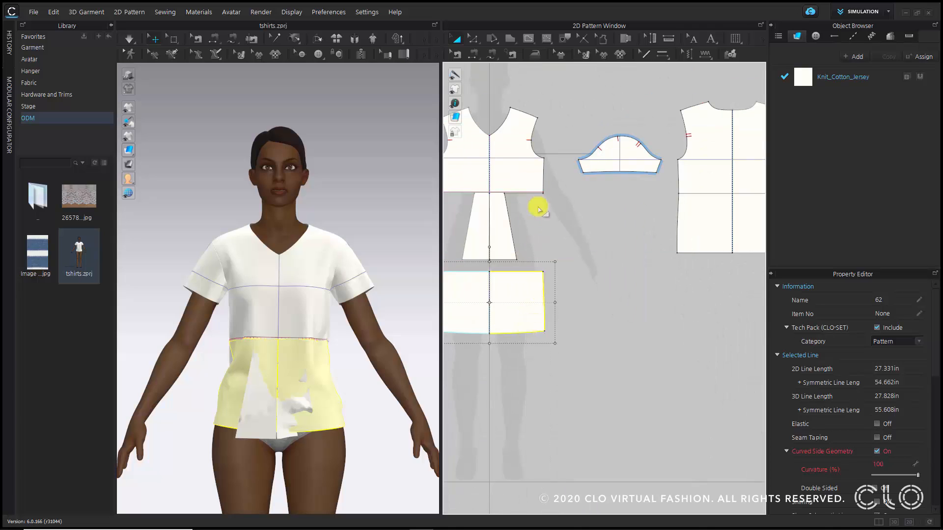
With Free Sewing, sew the back's side edge from armhole to waist line to the upper front's full side edge.
{"action": "left_click", "coordinate": [493, 59]}
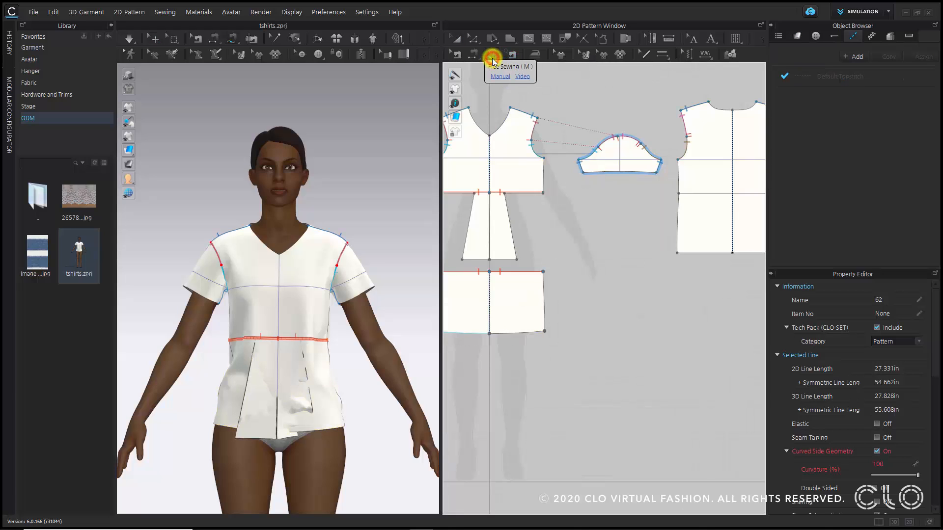
{"action": "scroll", "coordinate": [670, 174], "scroll_direction": "up", "scroll_amount": 3}
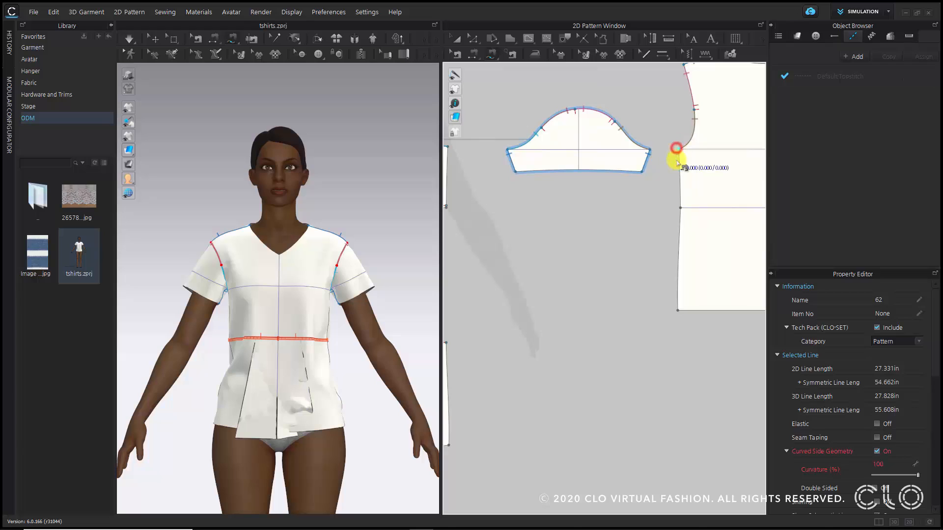
{"action": "left_click", "coordinate": [679, 150]}
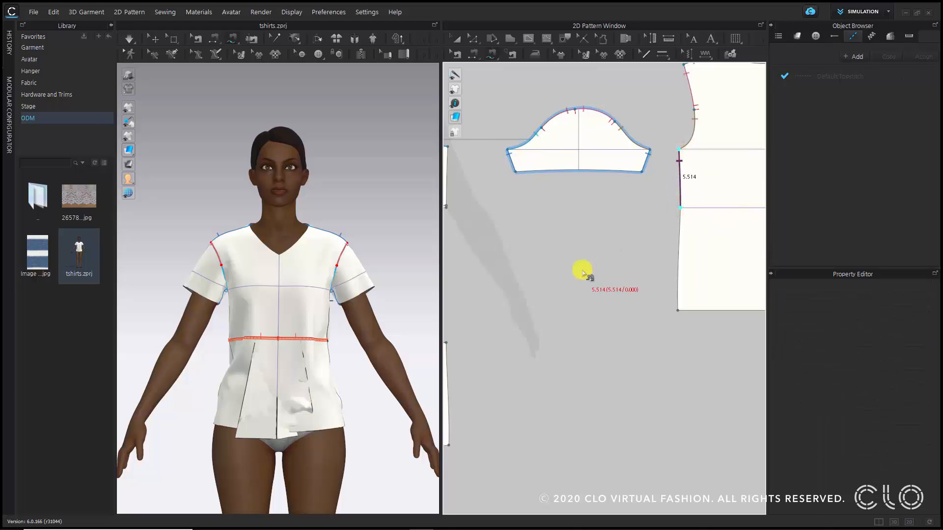
{"action": "right_click_drag", "start_coordinate": [549, 258], "coordinate": [610, 247]}
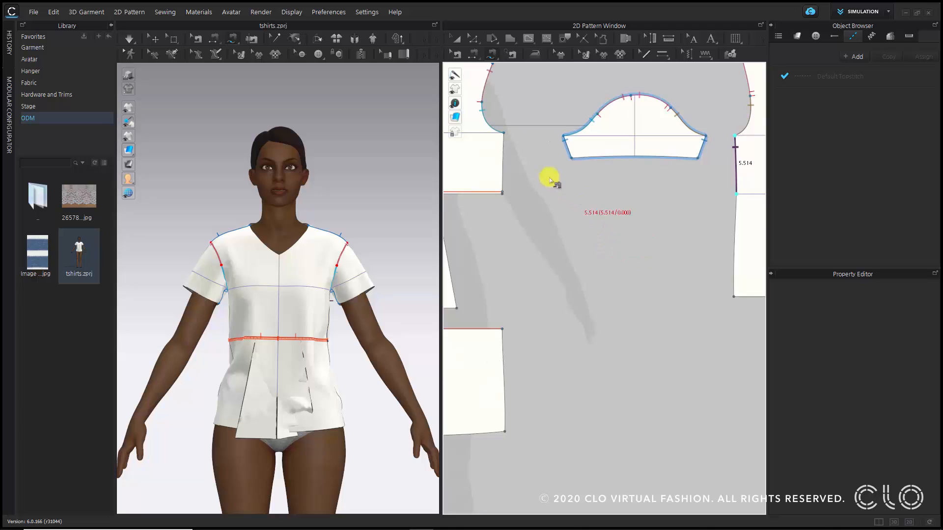
{"action": "left_click", "coordinate": [503, 133]}
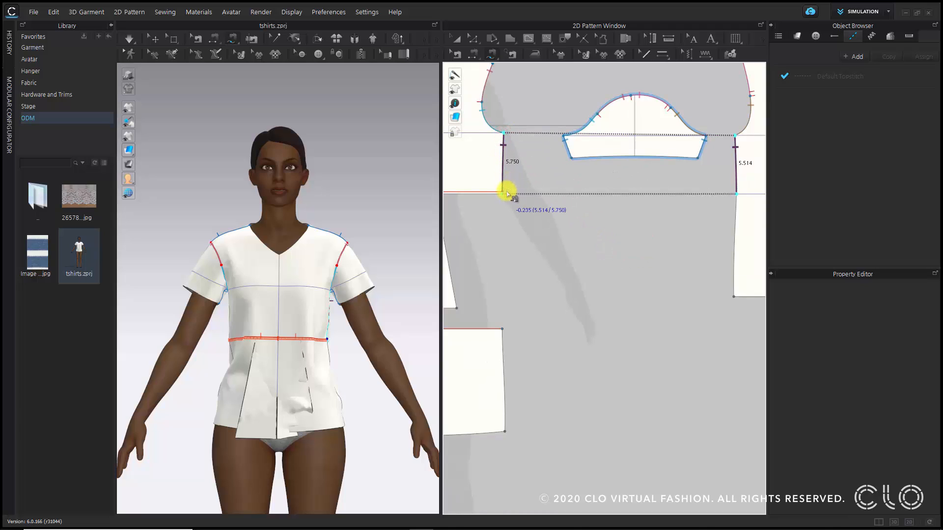
{"action": "scroll", "coordinate": [506, 191], "scroll_direction": "up", "scroll_amount": 2}
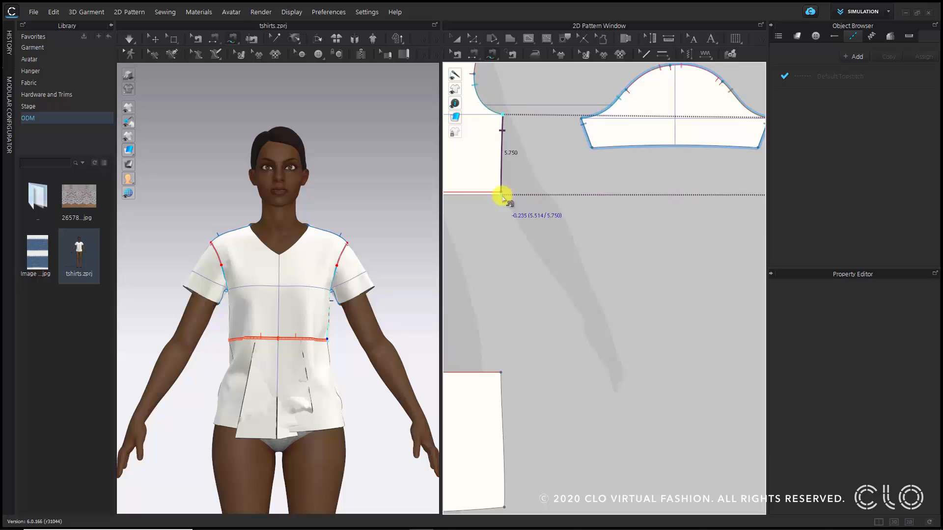
{"action": "left_click", "coordinate": [501, 196]}
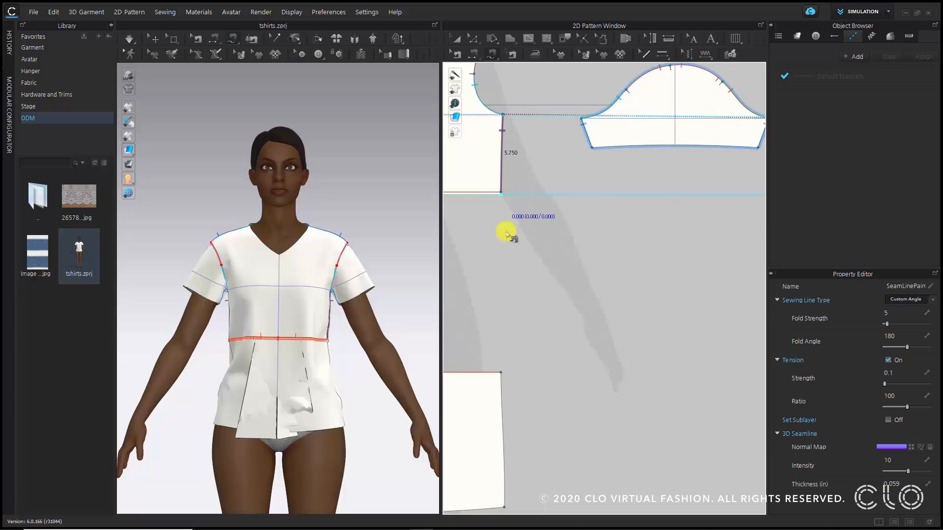
Apply Extend/Trim & Add Point to Pattern Outline at the offset line's side end on the upper front, and select the side segment below it.
{"action": "scroll", "coordinate": [505, 231], "scroll_direction": "down", "scroll_amount": 3}
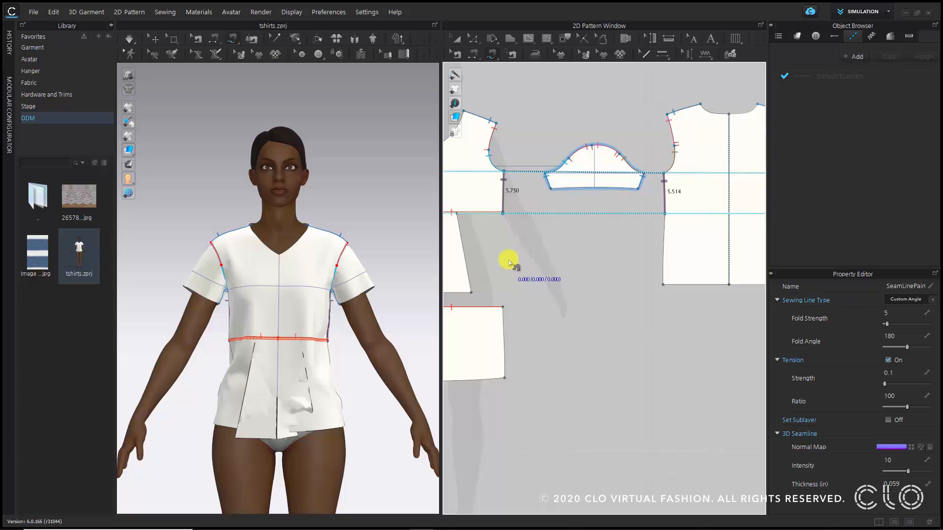
{"action": "middle_click_drag", "start_coordinate": [508, 263], "coordinate": [510, 222]}
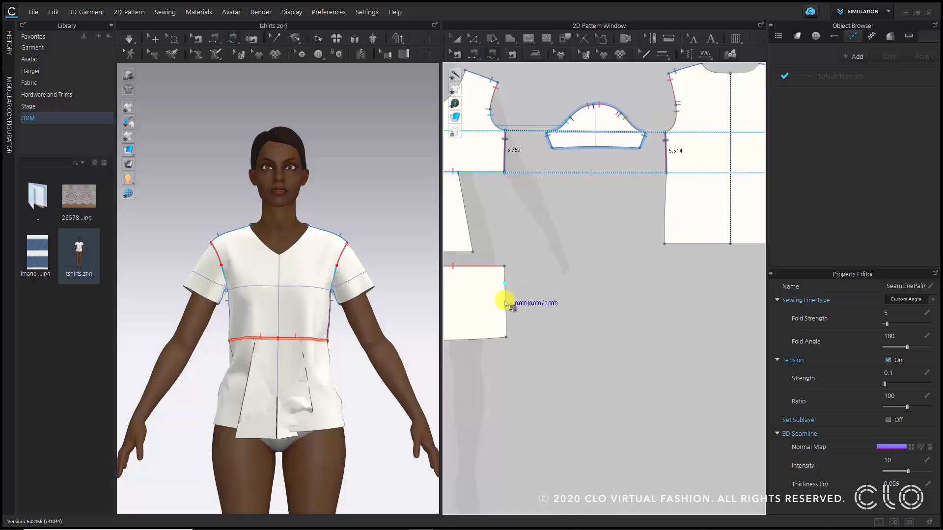
{"action": "scroll", "coordinate": [505, 271], "scroll_direction": "up", "scroll_amount": 2}
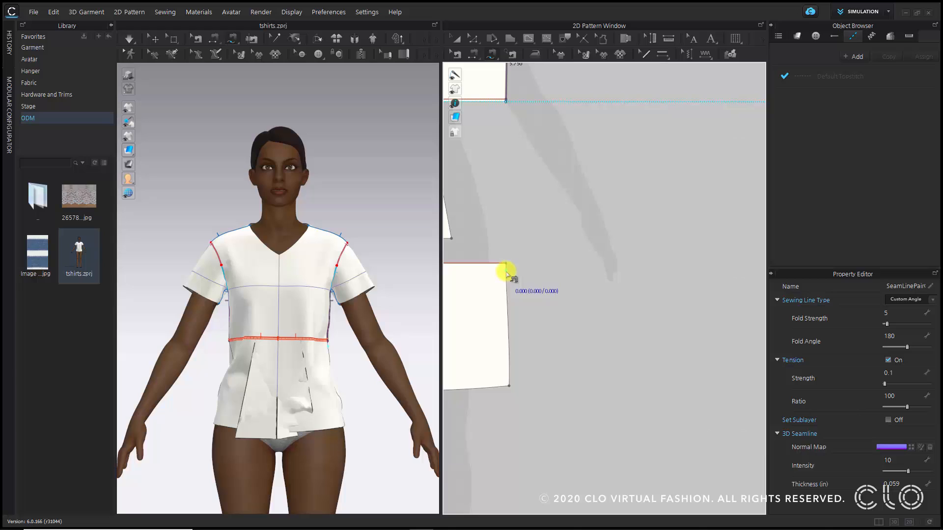
{"action": "left_click", "coordinate": [486, 122]}
{"action": "scroll", "coordinate": [552, 129], "scroll_direction": "up", "scroll_amount": 5}
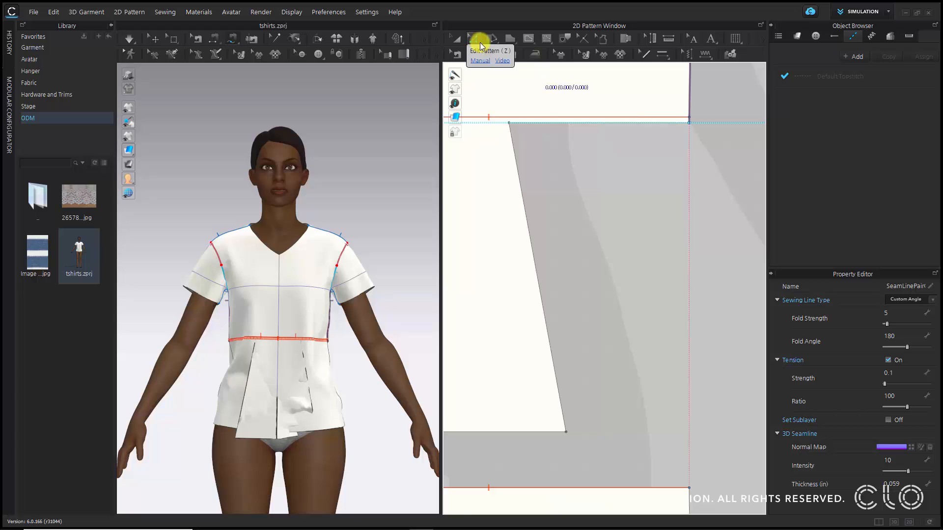
{"action": "left_click", "coordinate": [480, 42]}
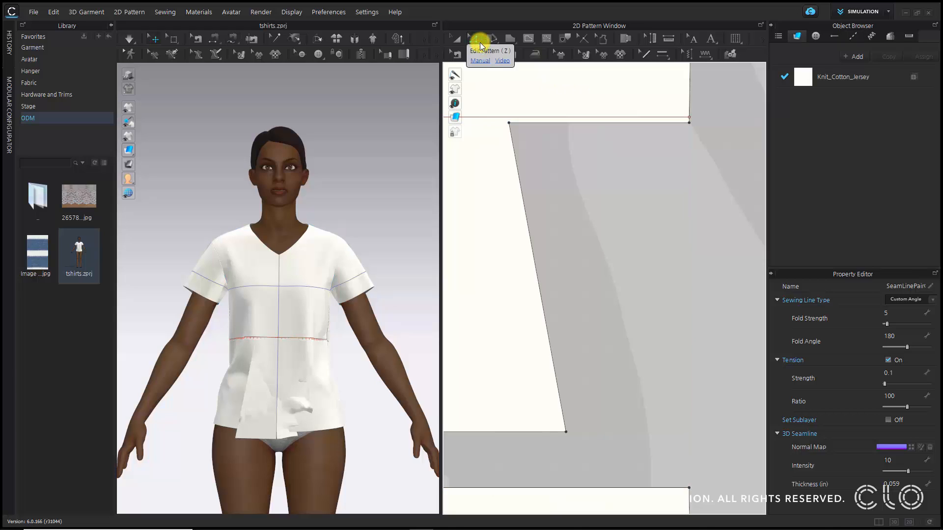
{"action": "scroll", "coordinate": [722, 123], "scroll_direction": "up", "scroll_amount": 4}
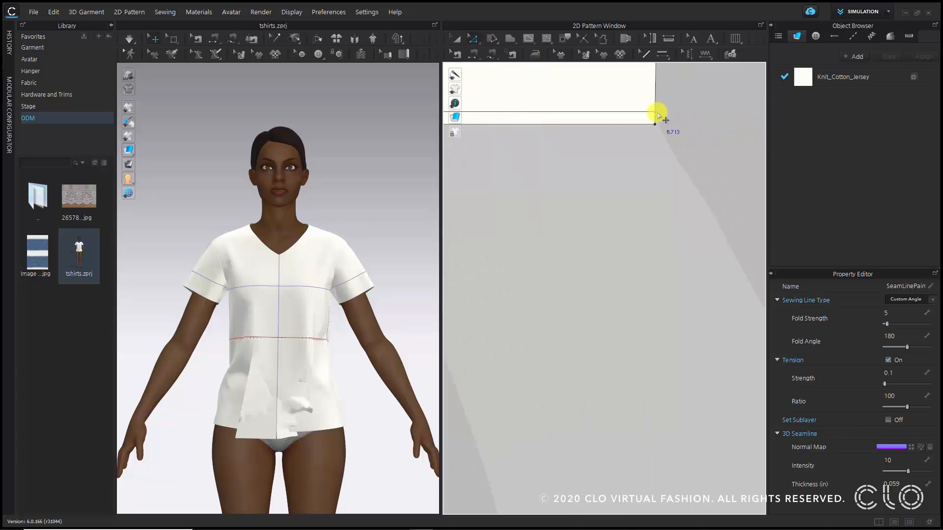
{"action": "left_click", "coordinate": [657, 114]}
{"action": "right_click", "coordinate": [658, 114]}
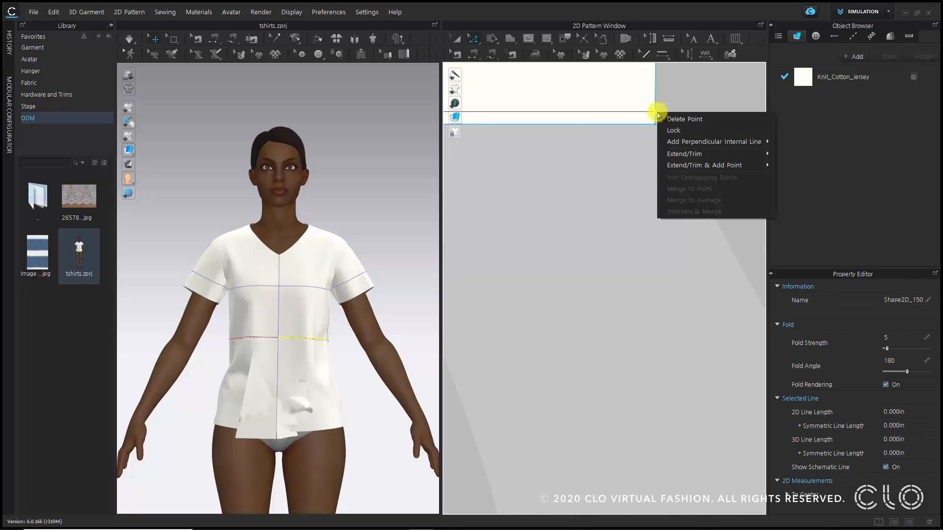
{"action": "mouse_move", "coordinate": [715, 170]}
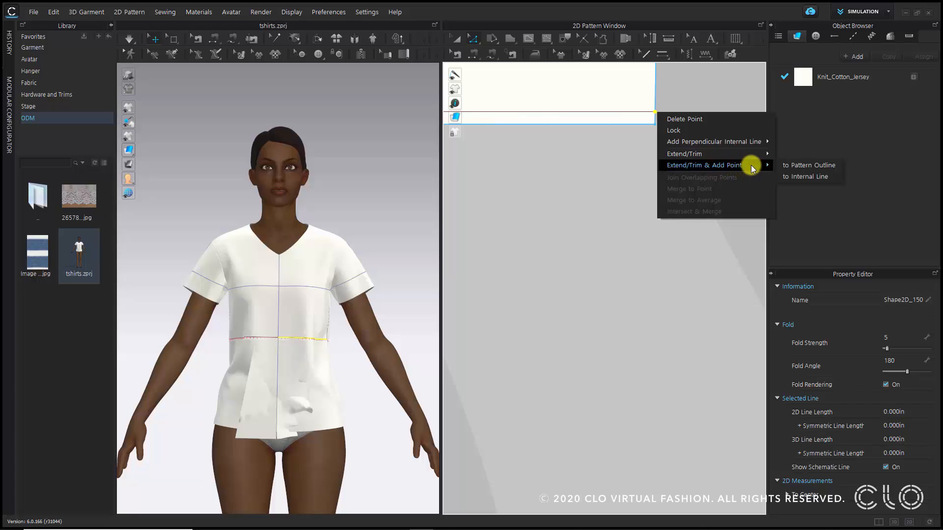
{"action": "left_click", "coordinate": [814, 166]}
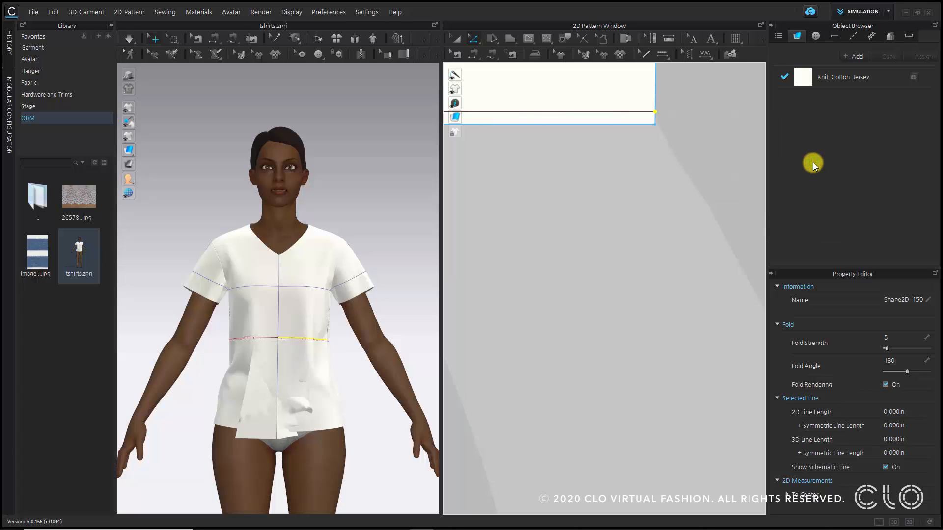
{"action": "left_click", "coordinate": [658, 115]}
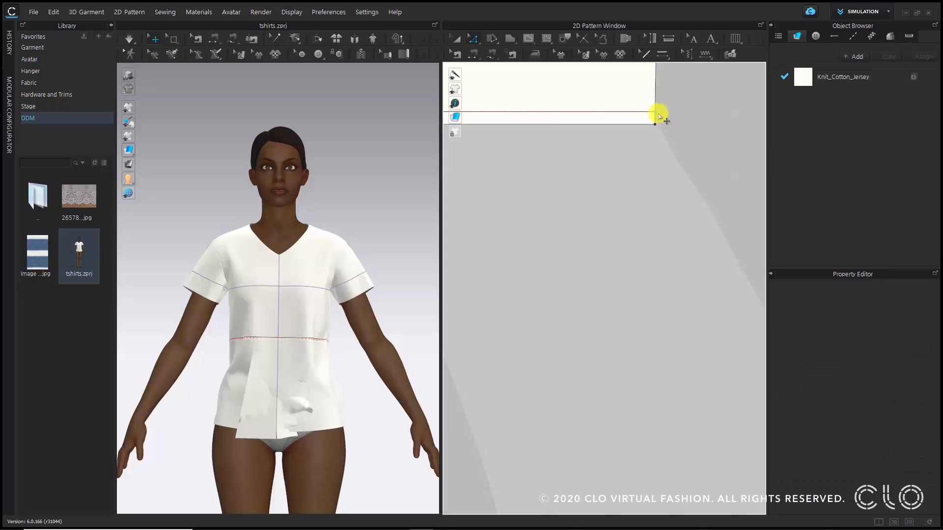
{"action": "scroll", "coordinate": [668, 112], "scroll_direction": "up", "scroll_amount": 3}
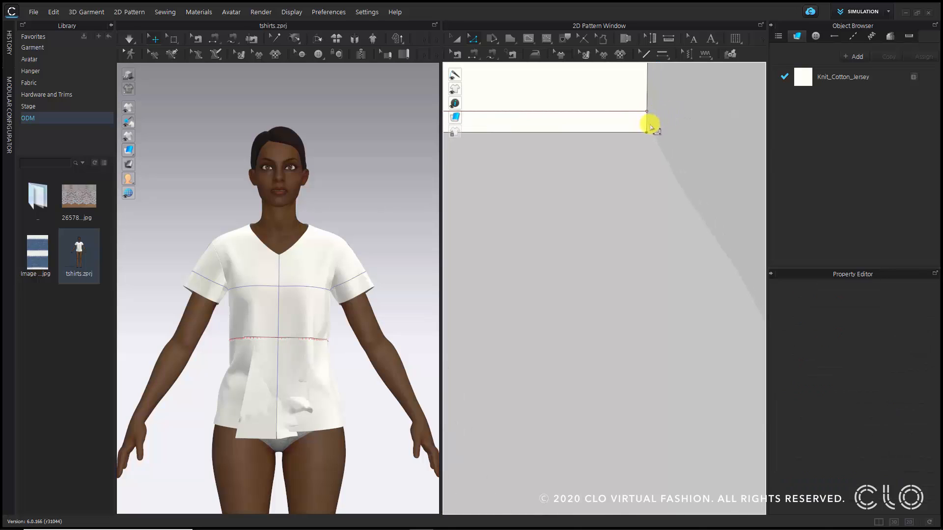
{"action": "left_click", "coordinate": [647, 125]}
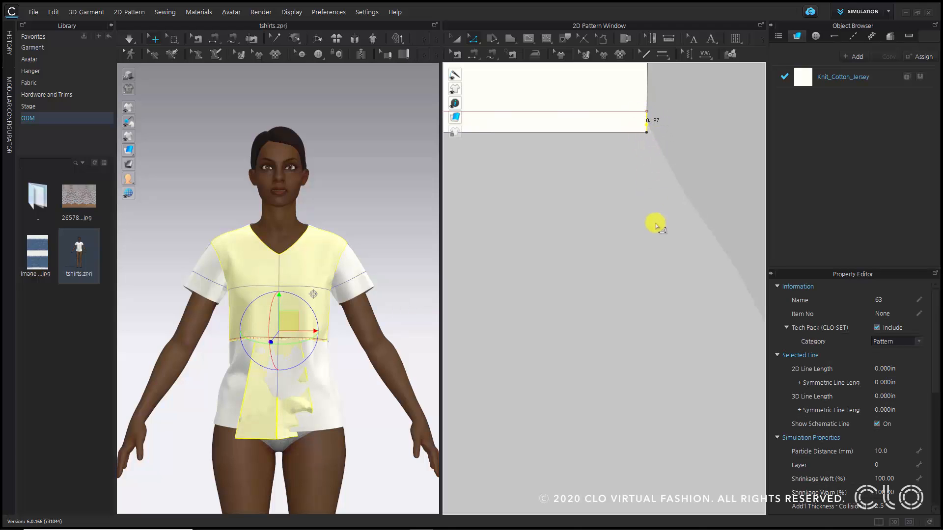
Split the lower front's side line with Add Point/Split Line, setting Line 1 to 0.197 in from its upper corner.
{"action": "scroll", "coordinate": [656, 226], "scroll_direction": "down", "scroll_amount": 5}
{"action": "scroll", "coordinate": [599, 236], "scroll_direction": "up", "scroll_amount": 3}
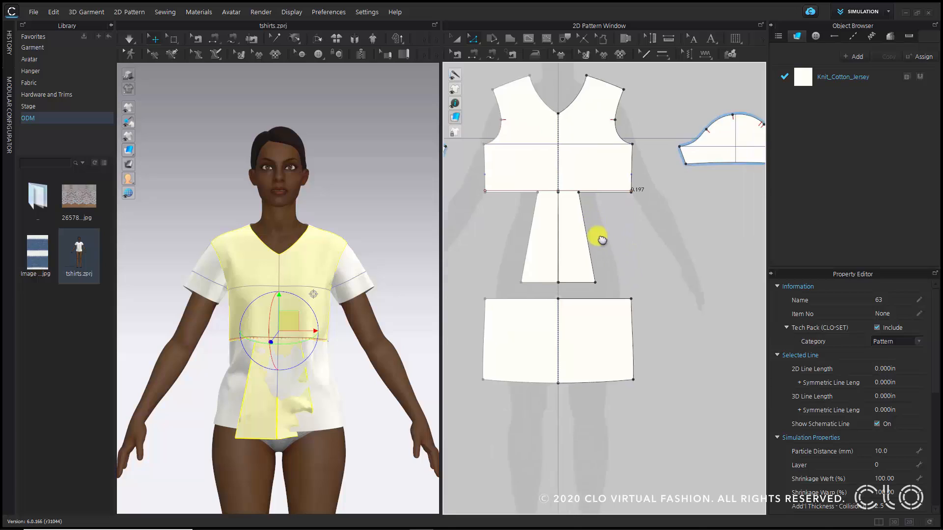
{"action": "scroll", "coordinate": [596, 219], "scroll_direction": "up", "scroll_amount": 2}
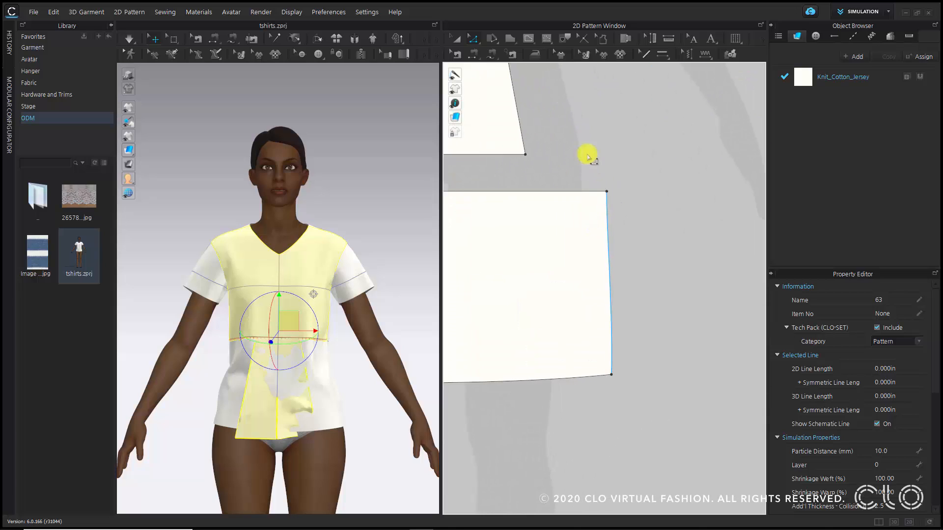
{"action": "left_click", "coordinate": [471, 42]}
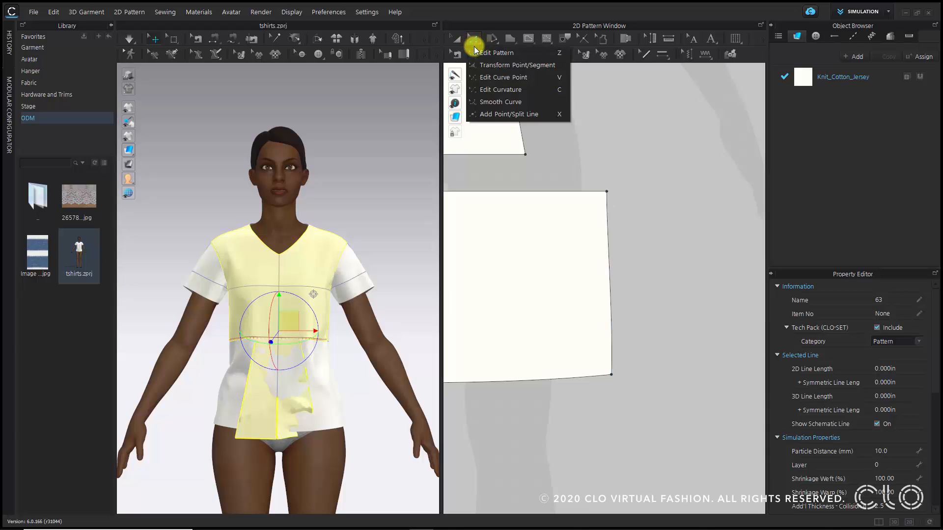
{"action": "left_click", "coordinate": [480, 53]}
{"action": "left_click", "coordinate": [473, 39]}
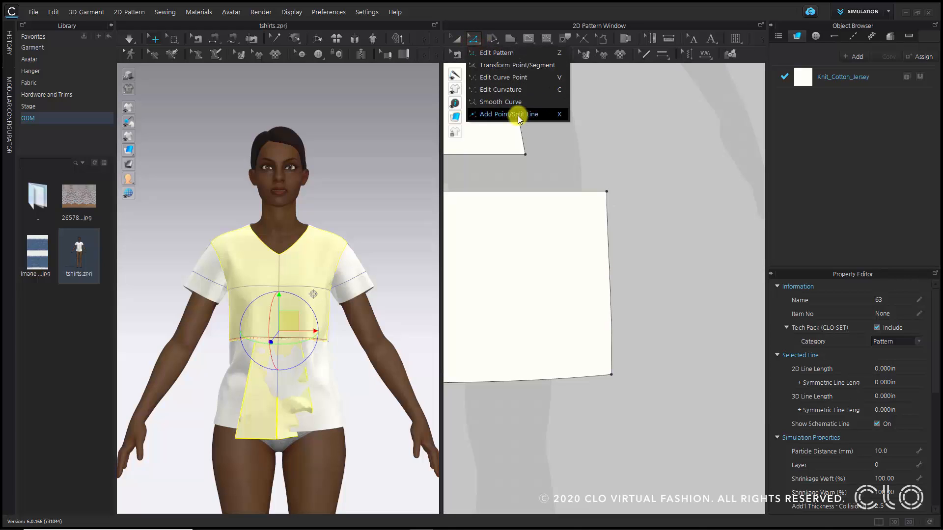
{"action": "left_click", "coordinate": [537, 115]}
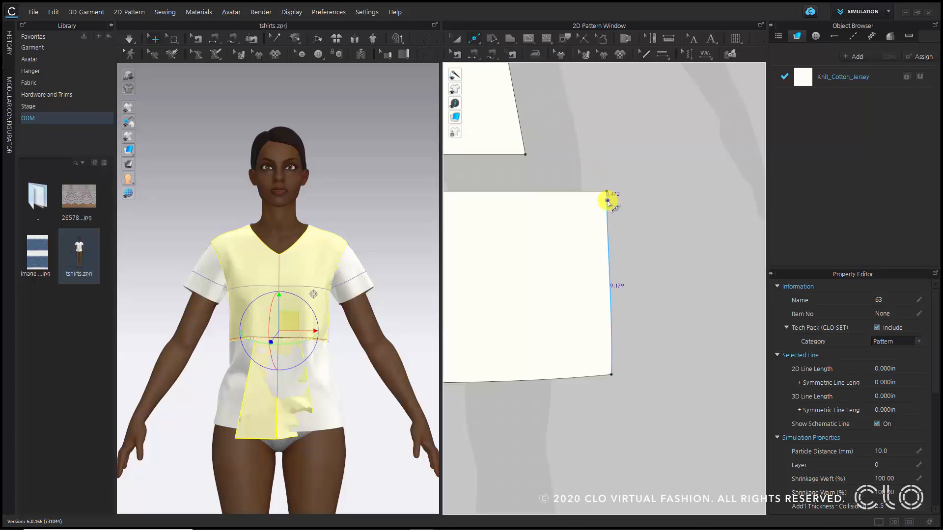
{"action": "right_click", "coordinate": [608, 201]}
{"action": "left_click_drag", "start_coordinate": [499, 142], "coordinate": [490, 107]}
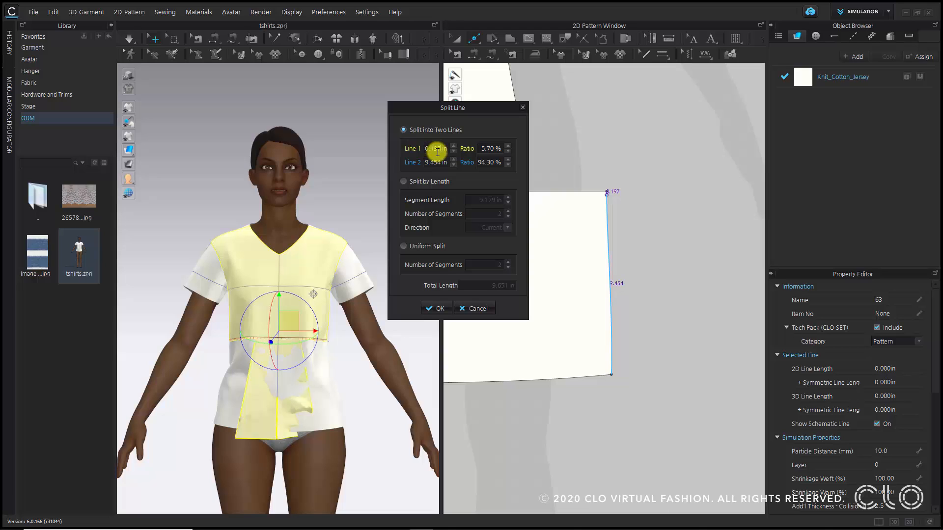
{"action": "key", "text": "Return"}
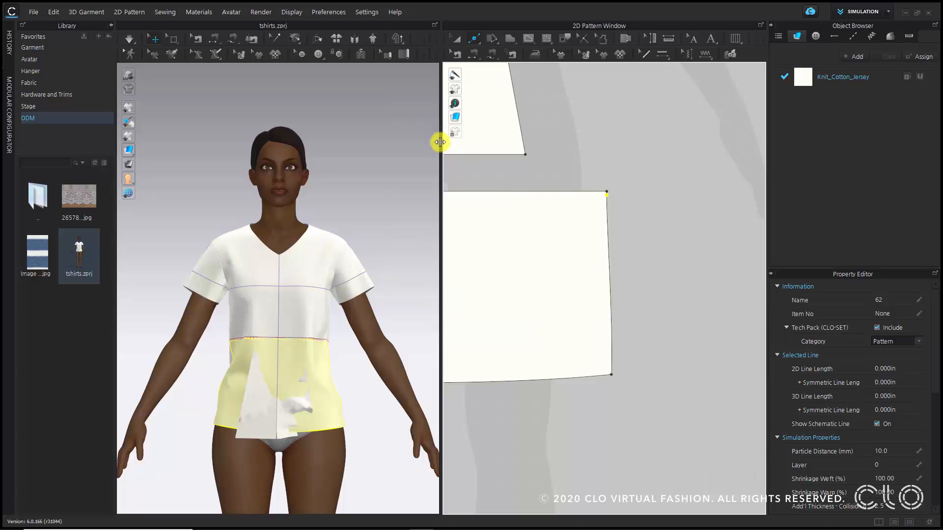
With Segment Sewing, sew the back's side edge below the waist line to the lower front's side edge below the new split point.
{"action": "scroll", "coordinate": [600, 157], "scroll_direction": "down", "scroll_amount": 5}
{"action": "scroll", "coordinate": [501, 190], "scroll_direction": "up", "scroll_amount": 3}
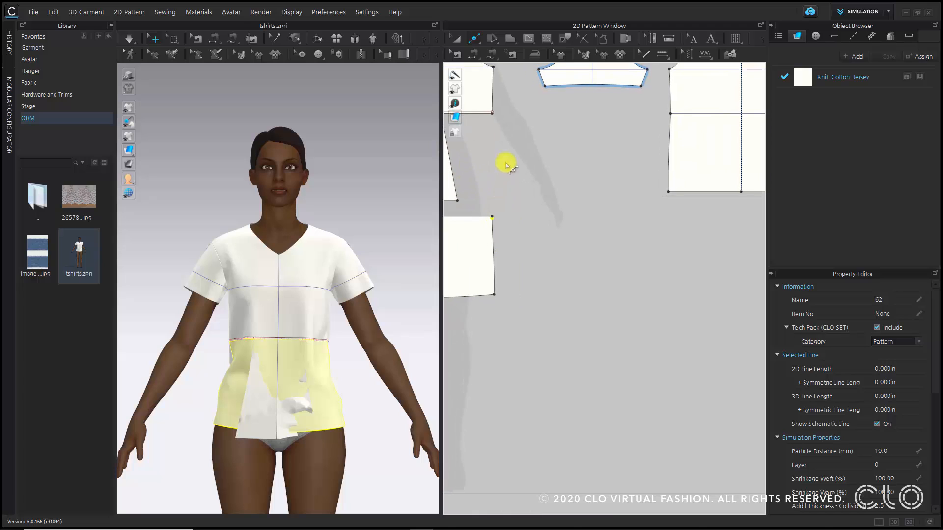
{"action": "left_click", "coordinate": [471, 54]}
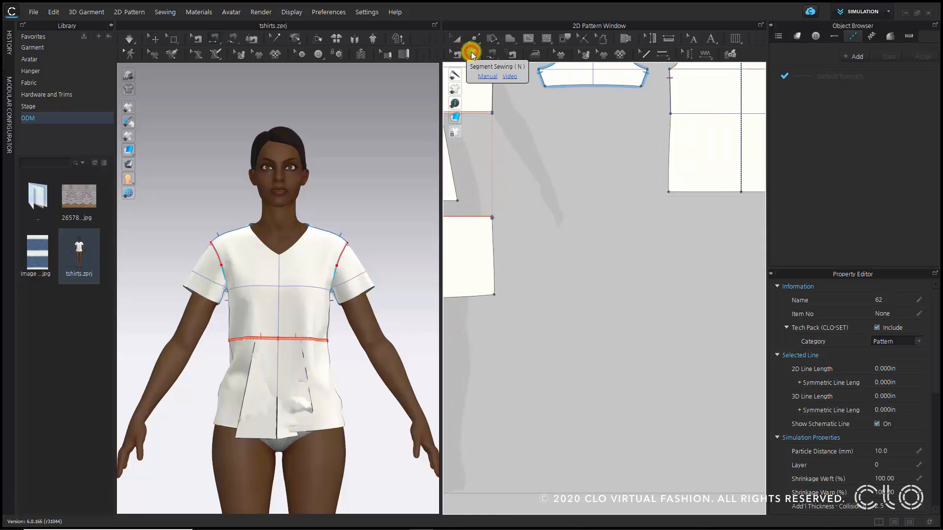
{"action": "left_click", "coordinate": [668, 124]}
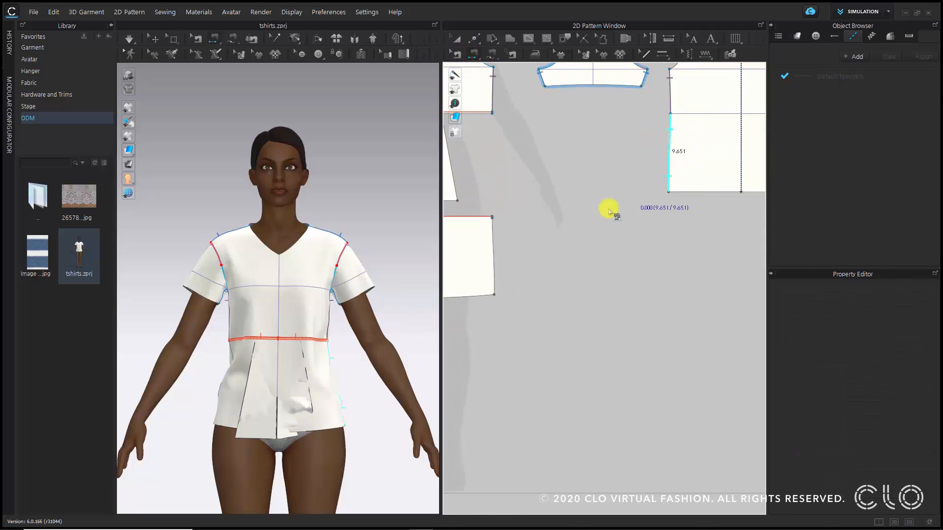
{"action": "scroll", "coordinate": [492, 240], "scroll_direction": "up", "scroll_amount": 3}
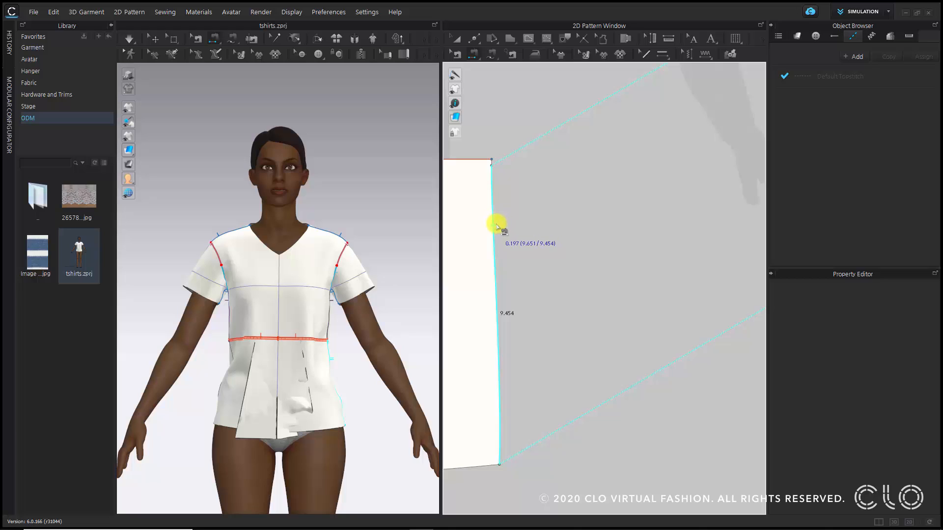
{"action": "scroll", "coordinate": [494, 226], "scroll_direction": "down", "scroll_amount": 3}
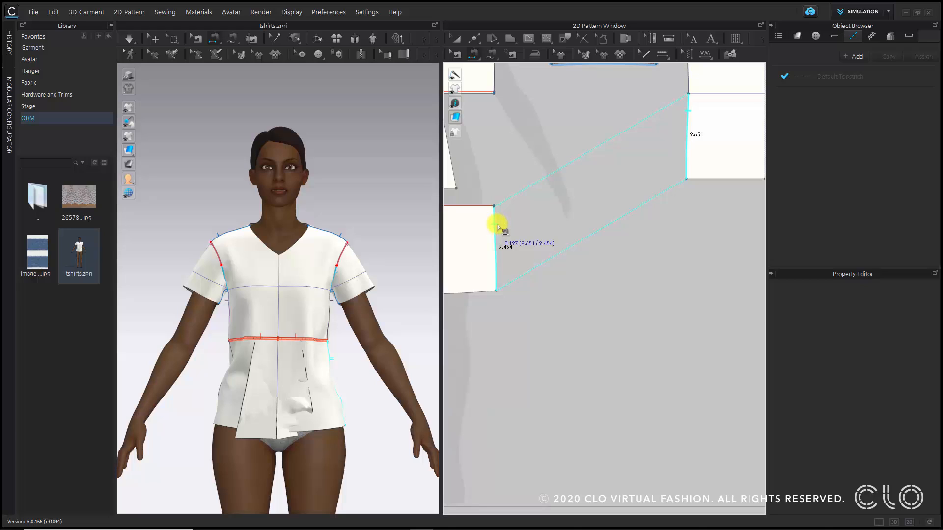
{"action": "left_click", "coordinate": [496, 225]}
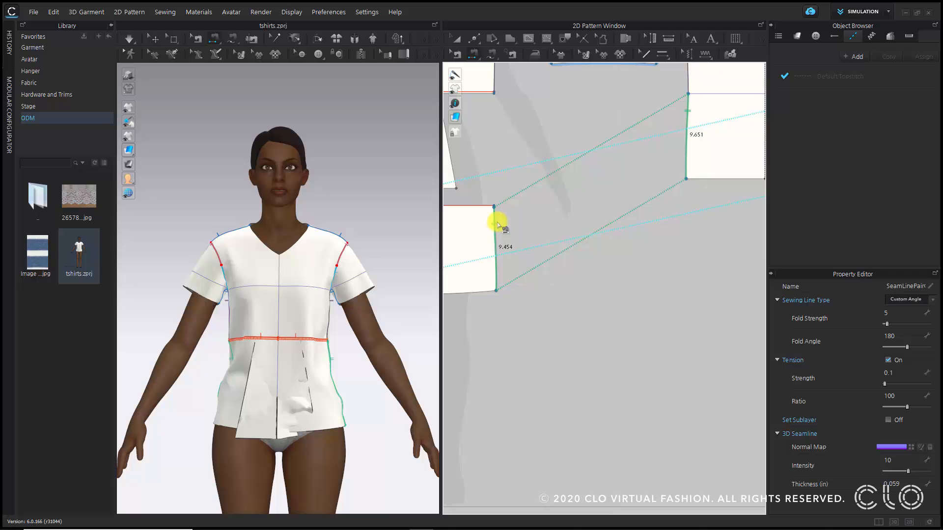
{"action": "scroll", "coordinate": [499, 219], "scroll_direction": "down", "scroll_amount": 3}
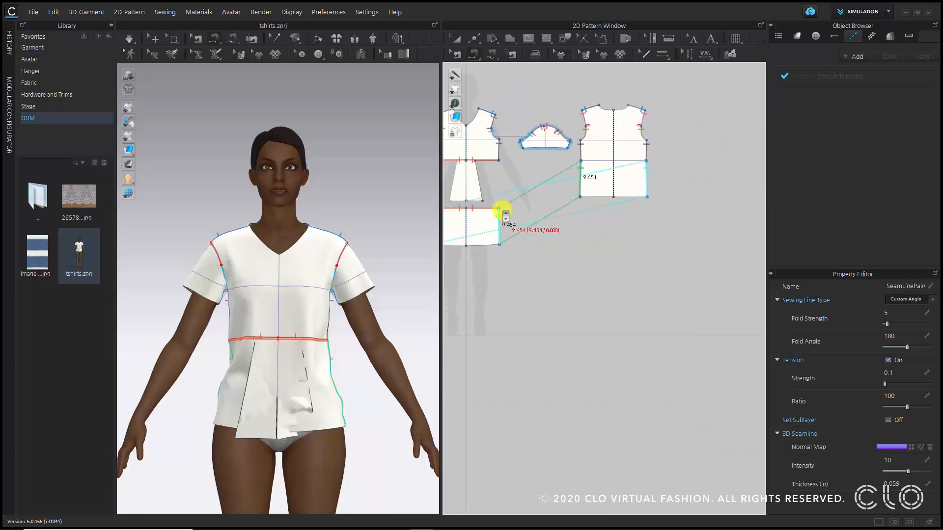
{"action": "scroll", "coordinate": [503, 213], "scroll_direction": "down", "scroll_amount": 2}
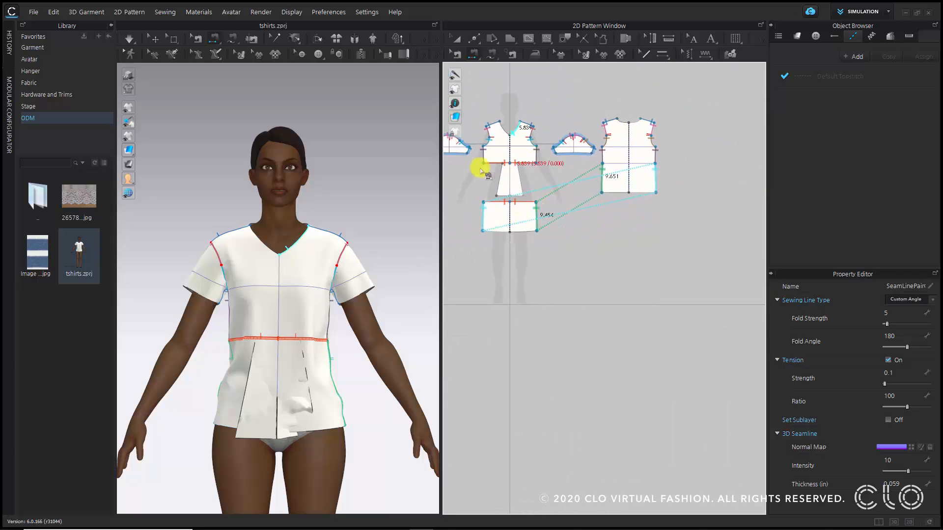
{"action": "left_click", "coordinate": [498, 192]}
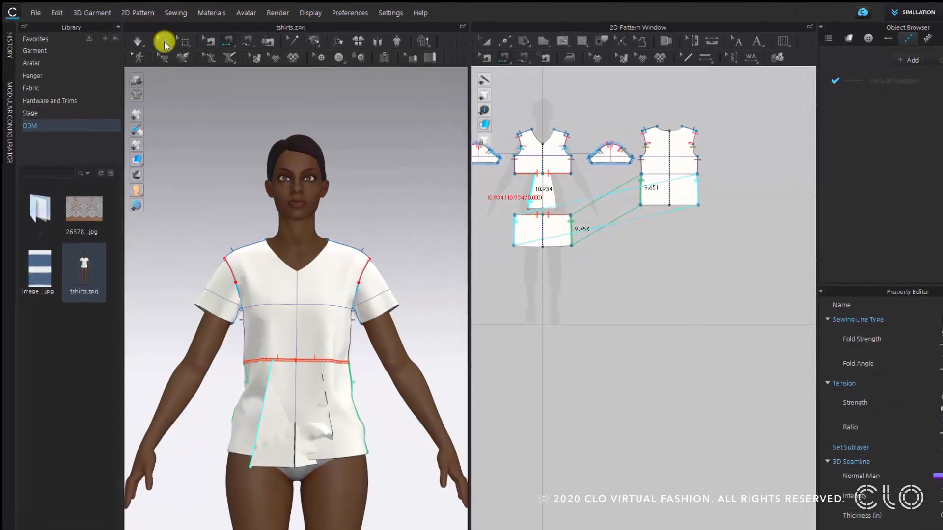
In the 3D window, select the upper front with its tie panel and move it forward off the body.
{"action": "left_click", "coordinate": [164, 42]}
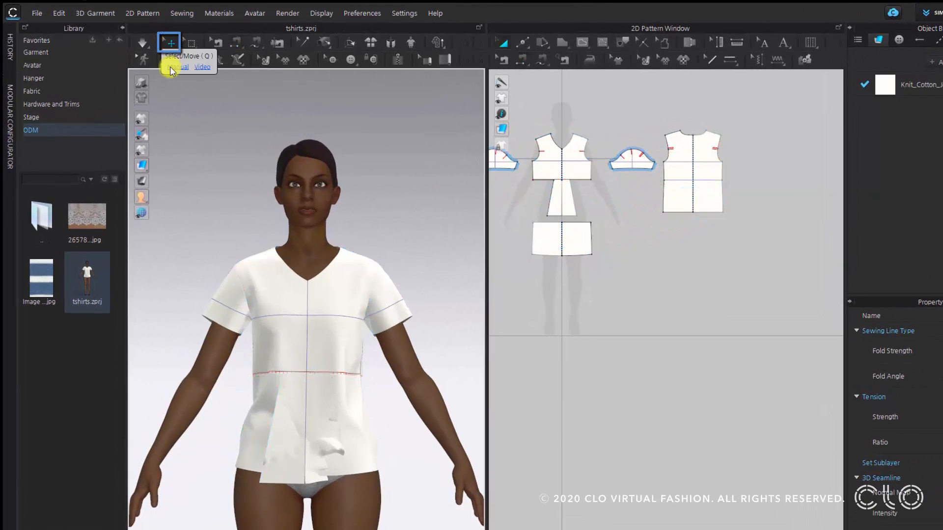
{"action": "left_click", "coordinate": [317, 347]}
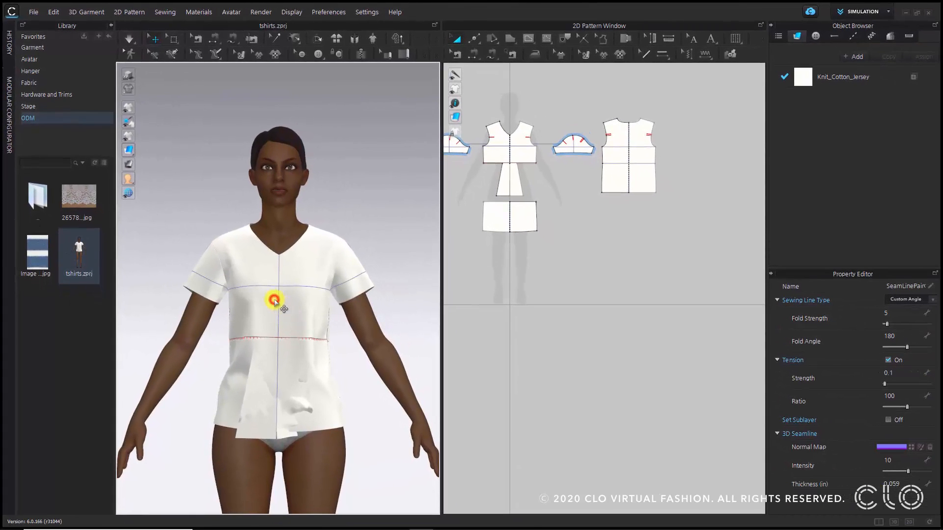
{"action": "left_click", "coordinate": [274, 301]}
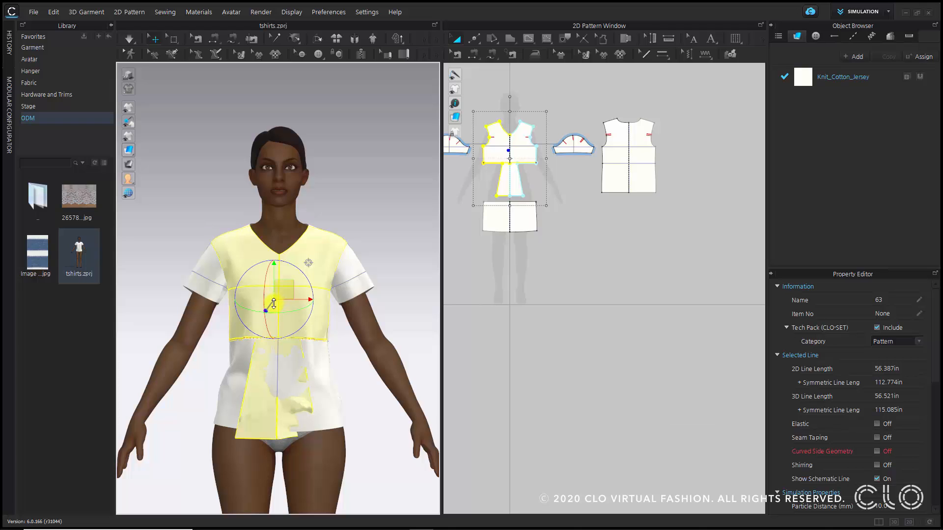
{"action": "left_click_drag", "start_coordinate": [272, 306], "coordinate": [273, 318]}
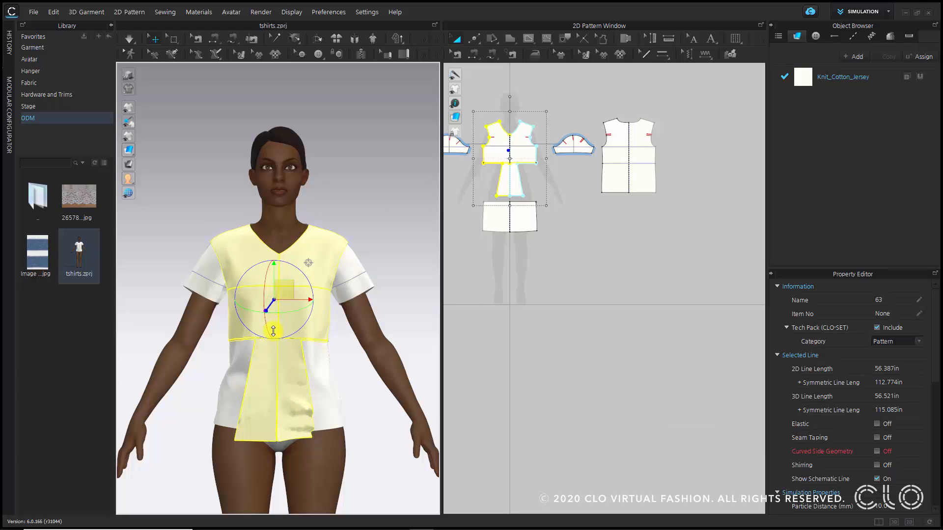
{"action": "mouse_move", "coordinate": [230, 362]}
{"action": "right_mouse_down"}
{"action": "mouse_move", "coordinate": [354, 358]}
{"action": "mouse_move", "coordinate": [223, 357]}
{"action": "right_mouse_up"}
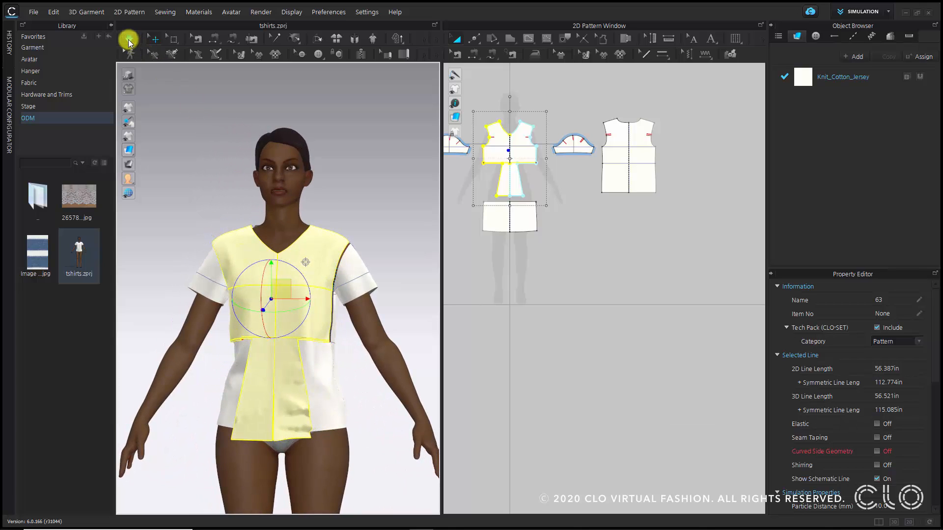
Simulate the garment, check how the tie panel drapes over the lower front, and stop the simulation.
{"action": "left_click", "coordinate": [129, 39]}
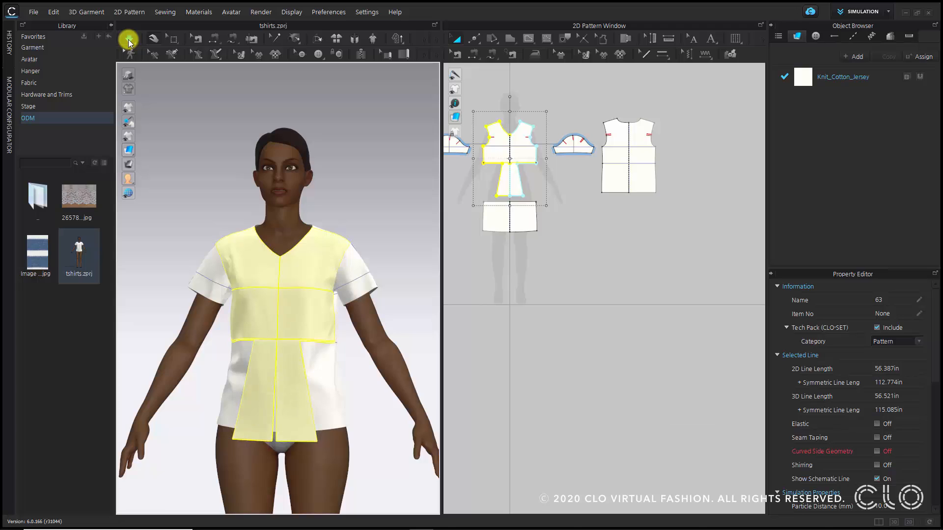
{"action": "left_click", "coordinate": [128, 40]}
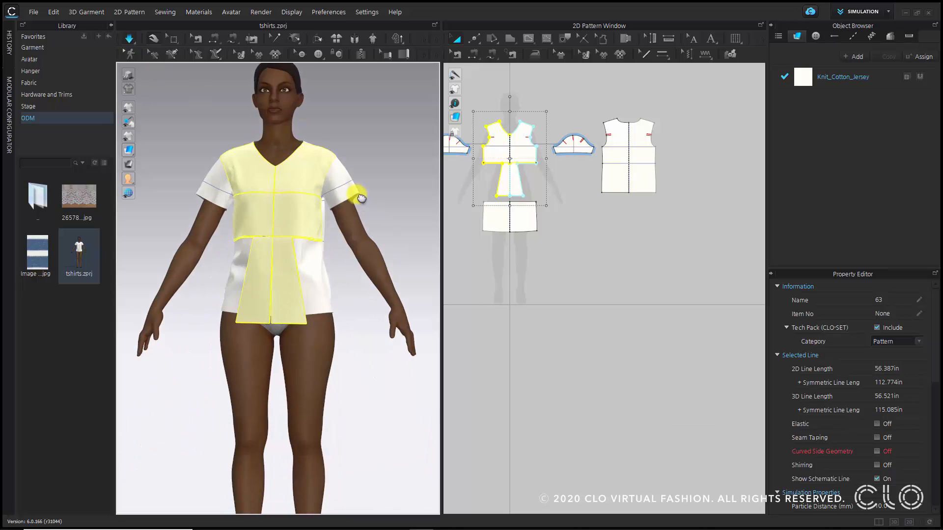
{"action": "right_click_drag", "start_coordinate": [344, 263], "coordinate": [374, 260]}
{"action": "scroll", "coordinate": [337, 247], "scroll_direction": "up", "scroll_amount": 3}
{"action": "scroll", "coordinate": [337, 247], "scroll_direction": "up", "scroll_amount": 2}
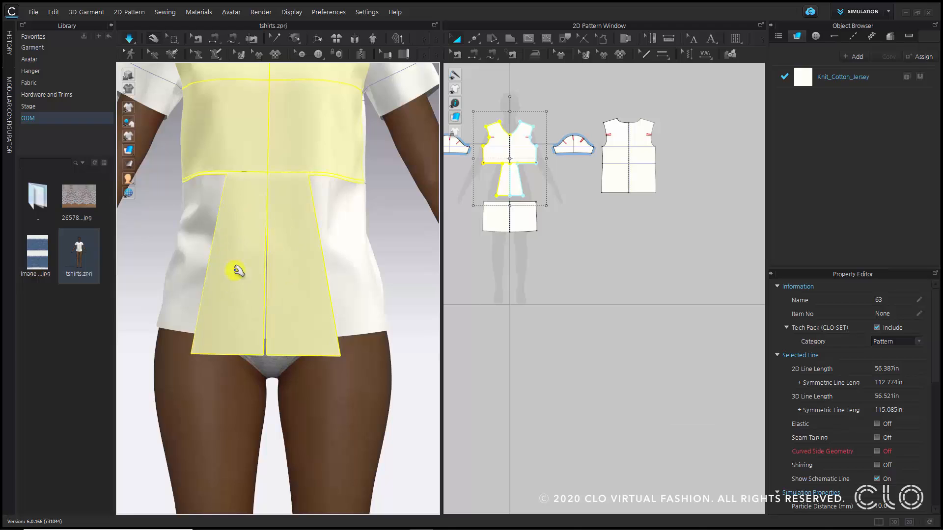
{"action": "scroll", "coordinate": [273, 255], "scroll_direction": "down", "scroll_amount": 3}
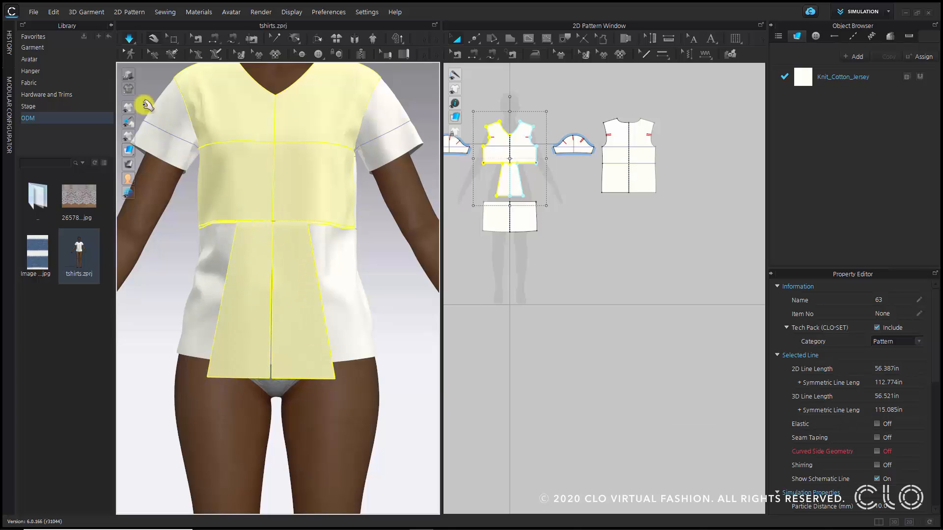
{"action": "left_click", "coordinate": [129, 38]}
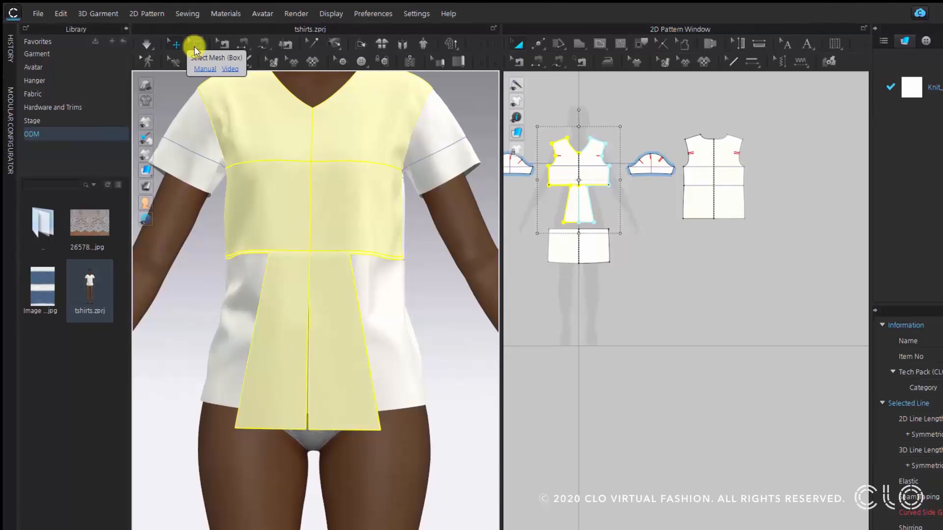
With Pin (Box), pin a strip of mesh along the bottom hem of the tie panel's right half in the 2D pattern.
{"action": "left_click", "coordinate": [196, 45]}
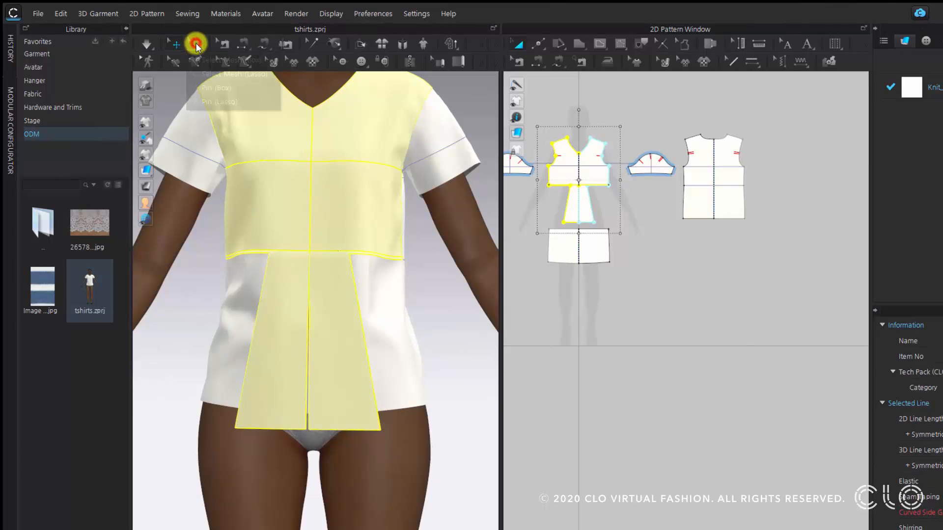
{"action": "left_click", "coordinate": [241, 89]}
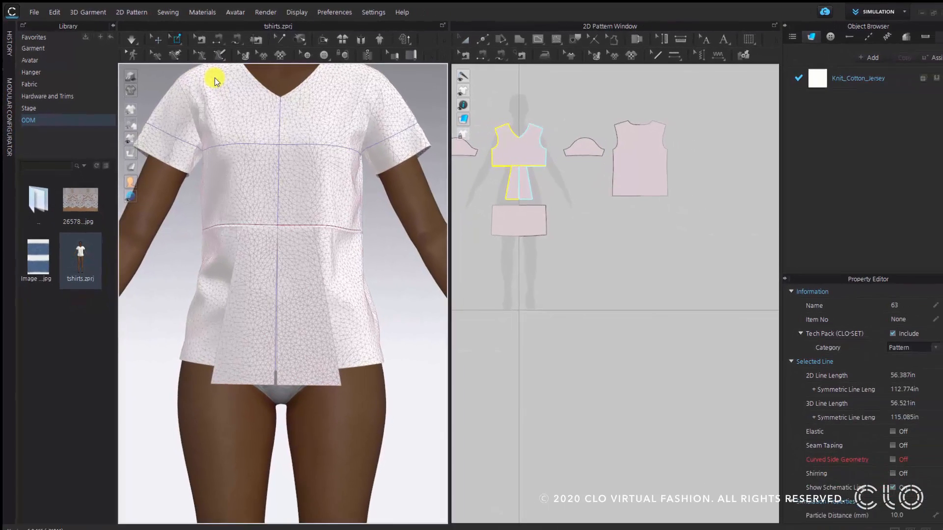
{"action": "scroll", "coordinate": [503, 194], "scroll_direction": "up", "scroll_amount": 10}
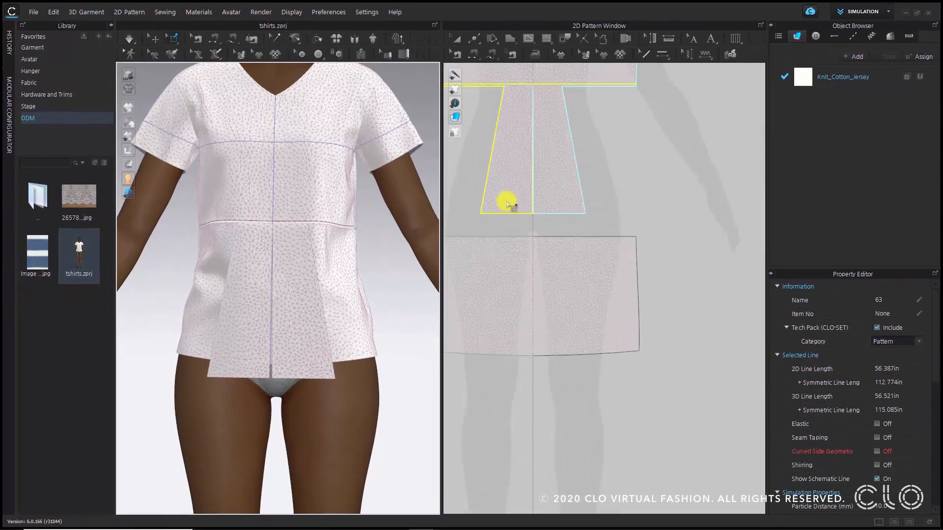
{"action": "scroll", "coordinate": [553, 238], "scroll_direction": "down", "scroll_amount": 3}
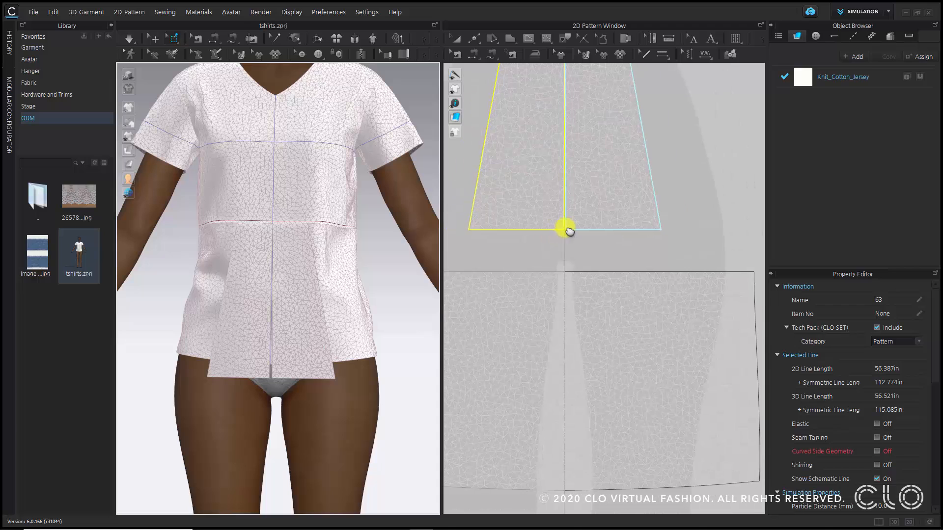
{"action": "left_click", "coordinate": [731, 231]}
{"action": "scroll", "coordinate": [595, 196], "scroll_direction": "up", "scroll_amount": 5}
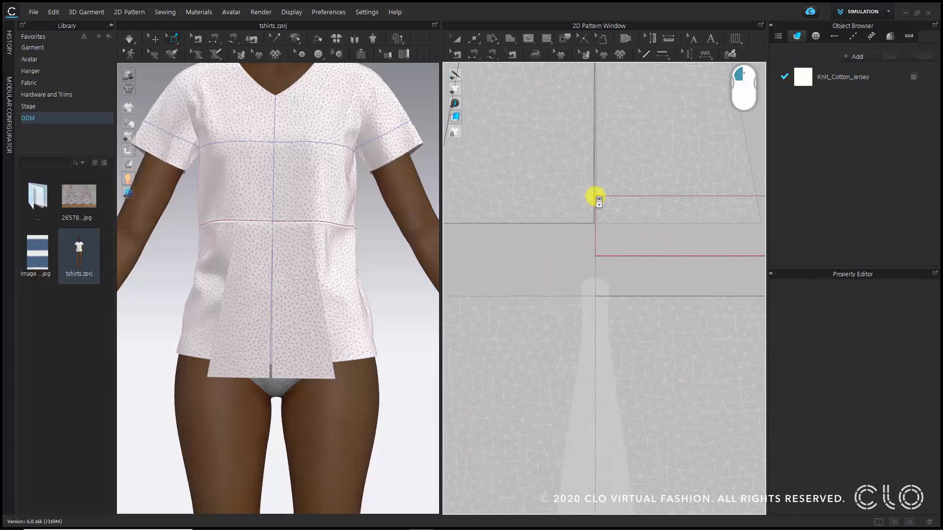
{"action": "left_click_drag", "start_coordinate": [595, 196], "coordinate": [591, 169]}
{"action": "scroll", "coordinate": [606, 174], "scroll_direction": "down", "scroll_amount": 1}
{"action": "scroll", "coordinate": [602, 169], "scroll_direction": "up", "scroll_amount": 2}
{"action": "scroll", "coordinate": [596, 169], "scroll_direction": "up", "scroll_amount": 2}
{"action": "scroll", "coordinate": [592, 172], "scroll_direction": "up", "scroll_amount": 2}
{"action": "scroll", "coordinate": [590, 176], "scroll_direction": "down", "scroll_amount": 4}
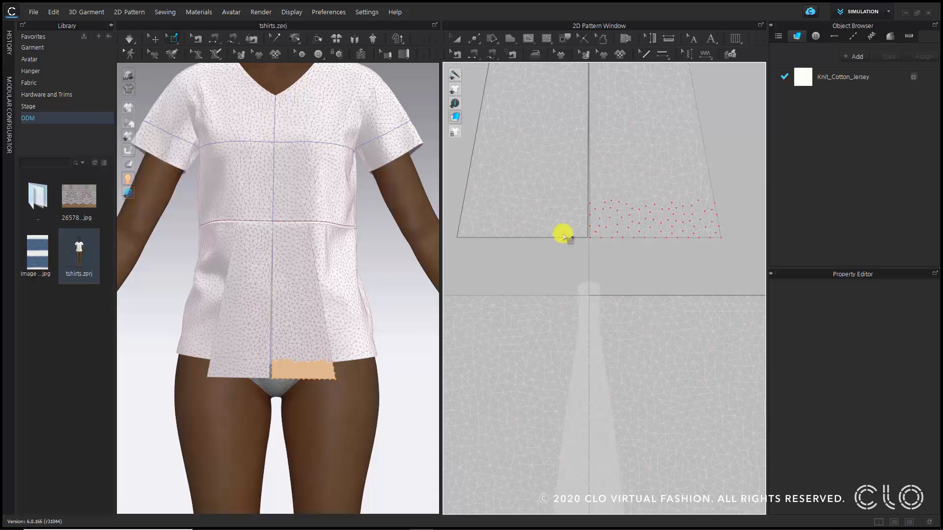
Pin a matching strip of mesh along the bottom hem of the tie panel's left half, and return to Select/Move.
{"action": "middle_click_drag", "start_coordinate": [585, 228], "coordinate": [639, 213]}
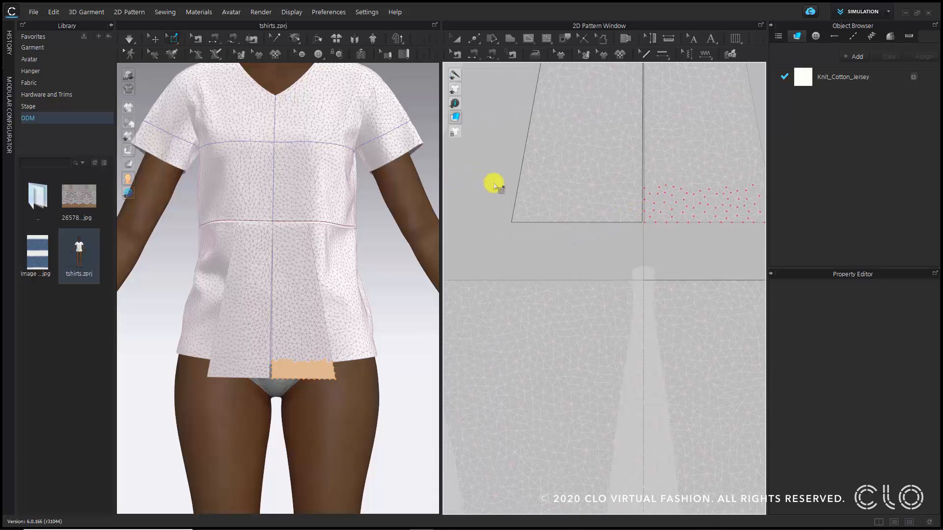
{"action": "left_click_drag", "start_coordinate": [495, 184], "coordinate": [648, 224]}
{"action": "scroll", "coordinate": [629, 239], "scroll_direction": "up", "scroll_amount": 5}
{"action": "scroll", "coordinate": [651, 229], "scroll_direction": "up", "scroll_amount": 3}
{"action": "scroll", "coordinate": [643, 221], "scroll_direction": "down", "scroll_amount": 6}
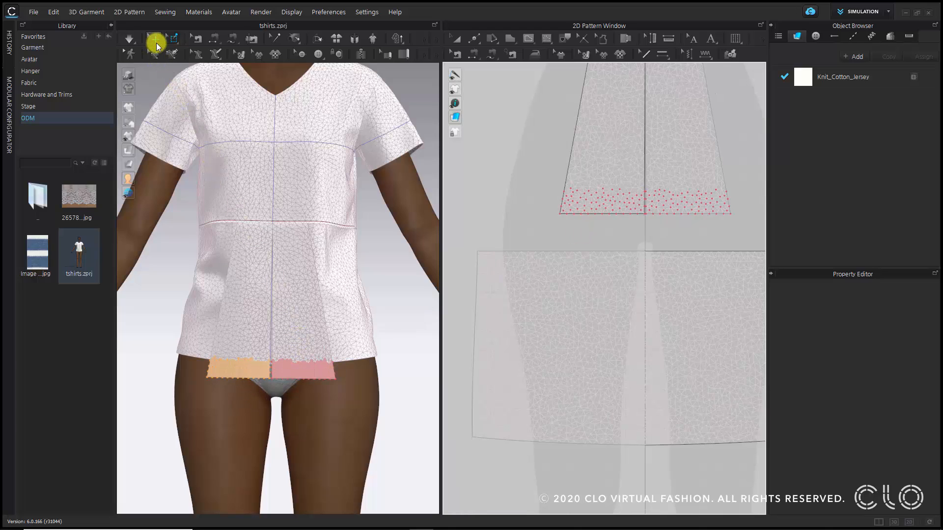
{"action": "left_click", "coordinate": [156, 40]}
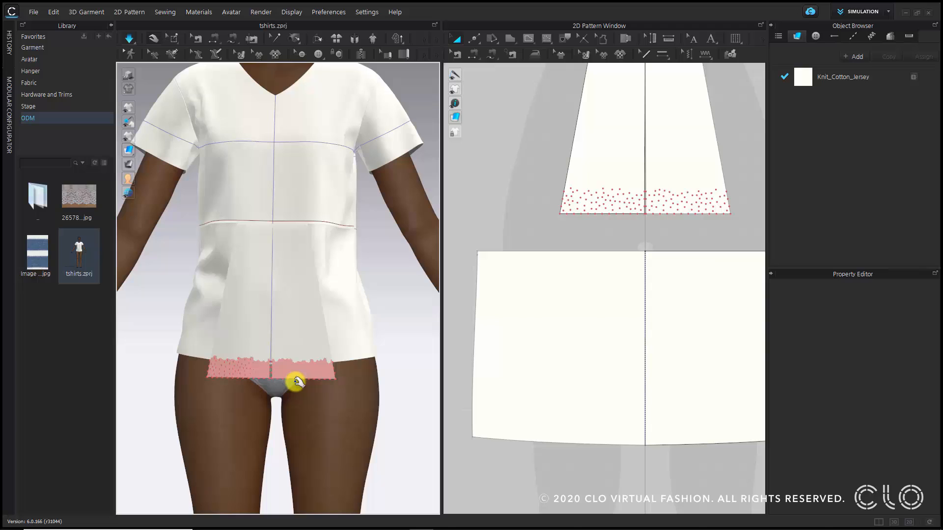
Try crossing the tie ends during simulation, moving the right half's pinned hem toward the opposite sleeve and the left half's toward the other arm.
{"action": "scroll", "coordinate": [297, 382], "scroll_direction": "down", "scroll_amount": 3}
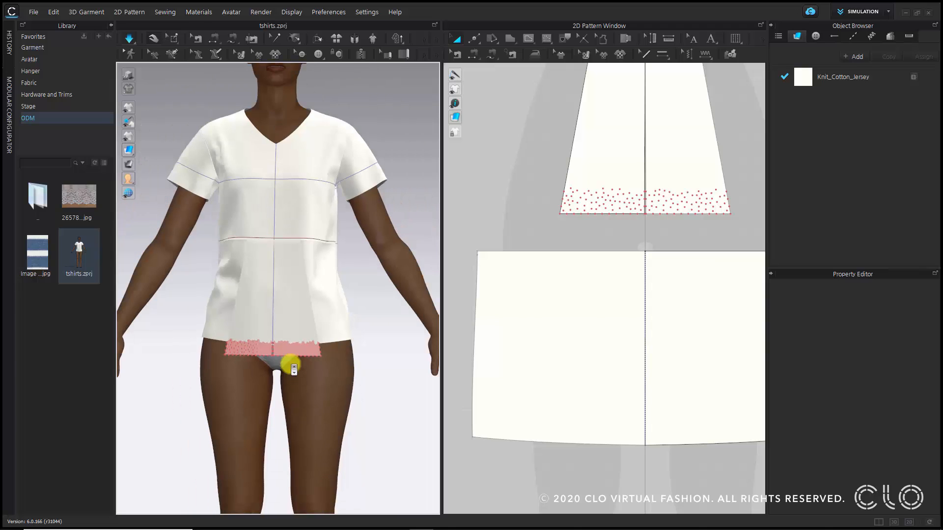
{"action": "left_click", "coordinate": [287, 339]}
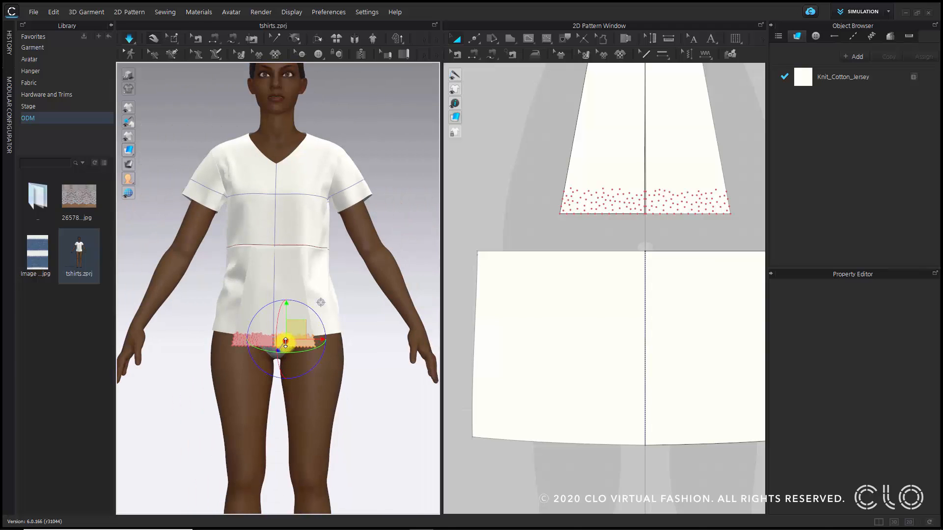
{"action": "left_click_drag", "start_coordinate": [296, 328], "coordinate": [245, 184]}
{"action": "left_click", "coordinate": [260, 317]}
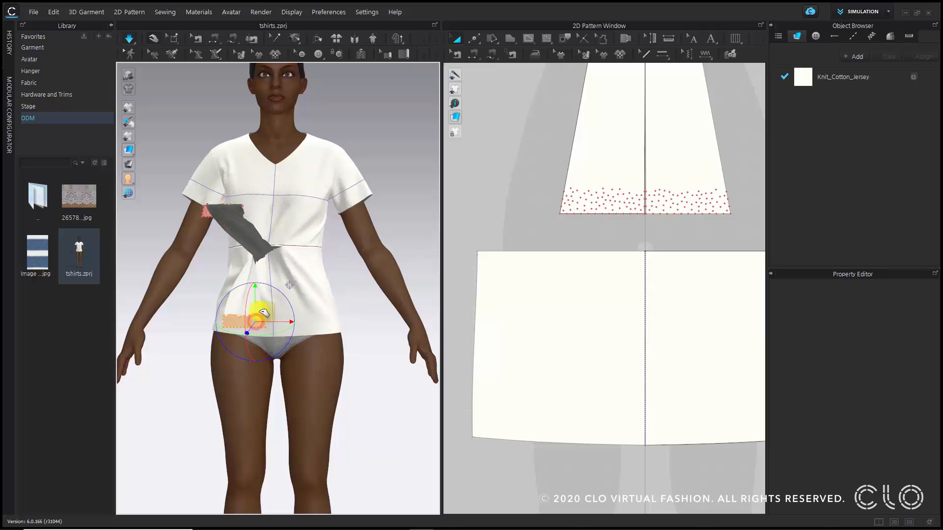
{"action": "left_click_drag", "start_coordinate": [286, 306], "coordinate": [390, 289]}
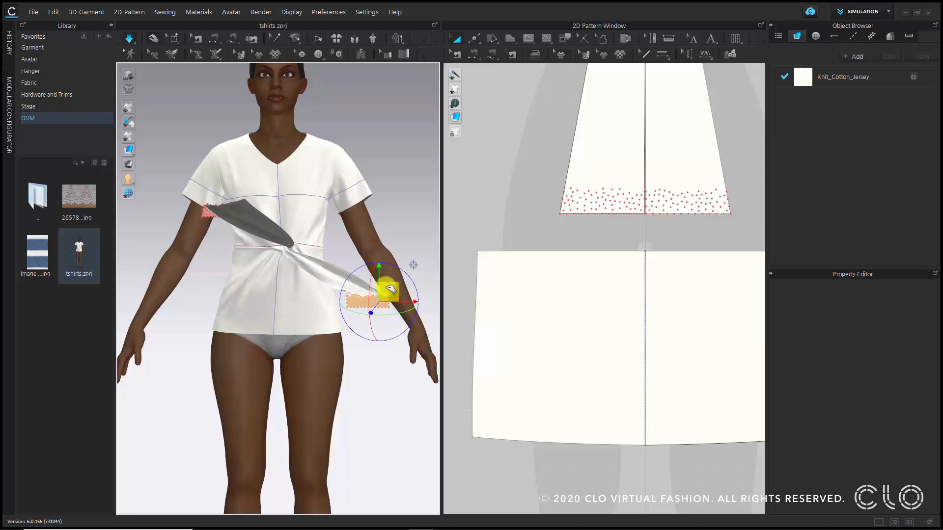
{"action": "left_click", "coordinate": [209, 216]}
{"action": "left_click_drag", "start_coordinate": [182, 211], "coordinate": [181, 212]}
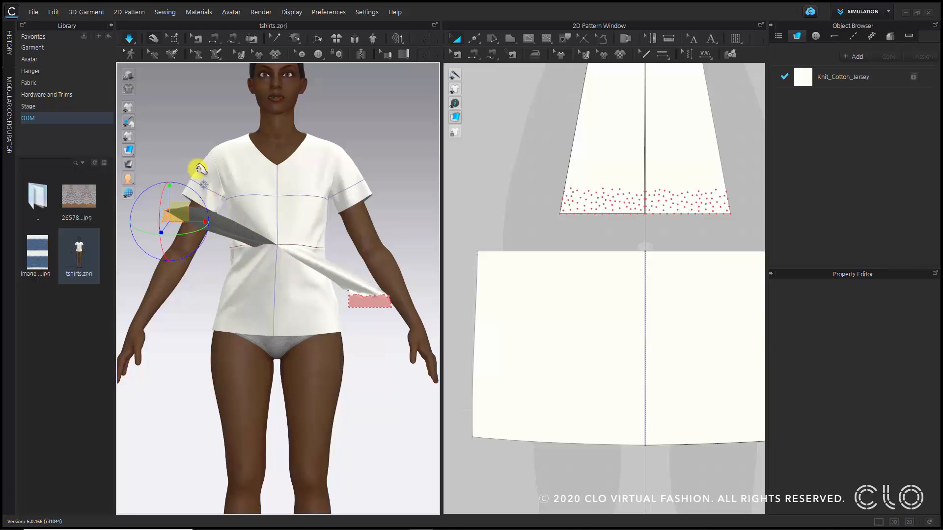
Stop the simulation and undo the moves of both pinned tie ends.
{"action": "left_click", "coordinate": [131, 40]}
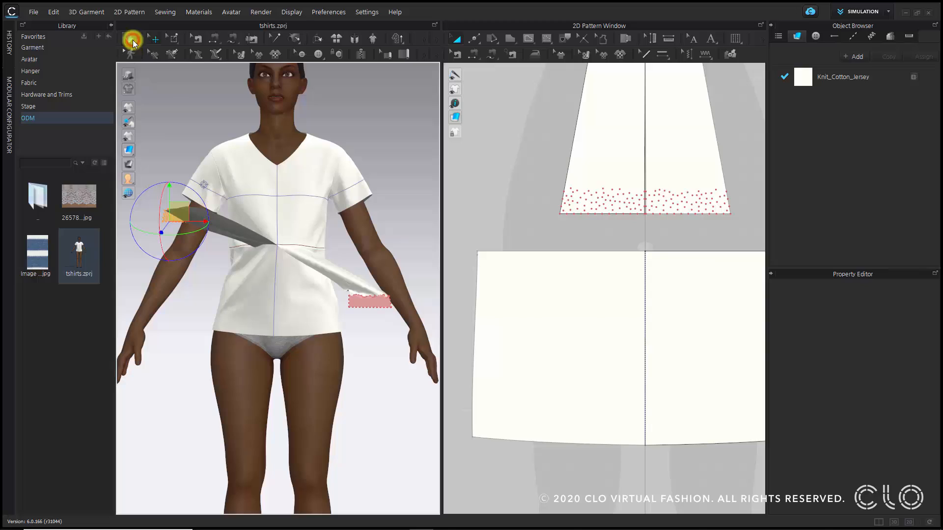
{"action": "left_click", "coordinate": [158, 94]}
{"action": "key", "text": "ctrl+z"}
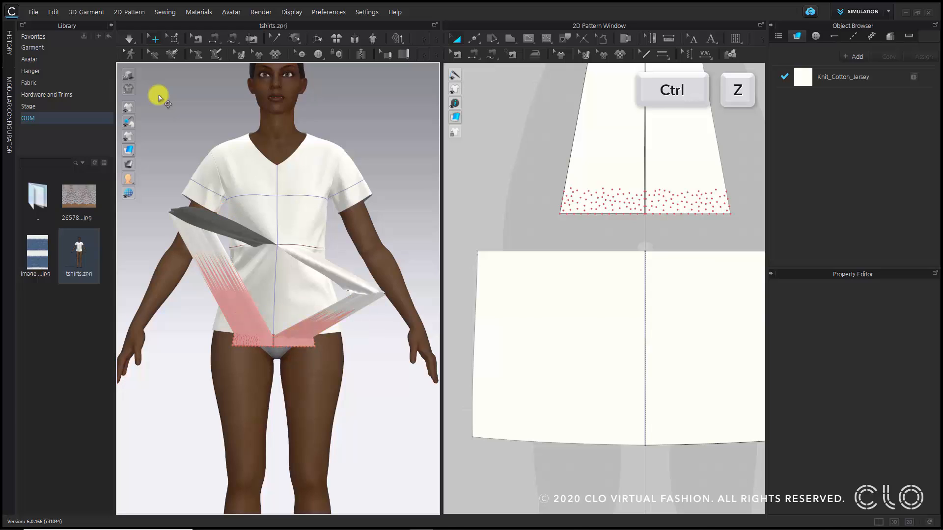
{"action": "key", "text": "ctrl+z"}
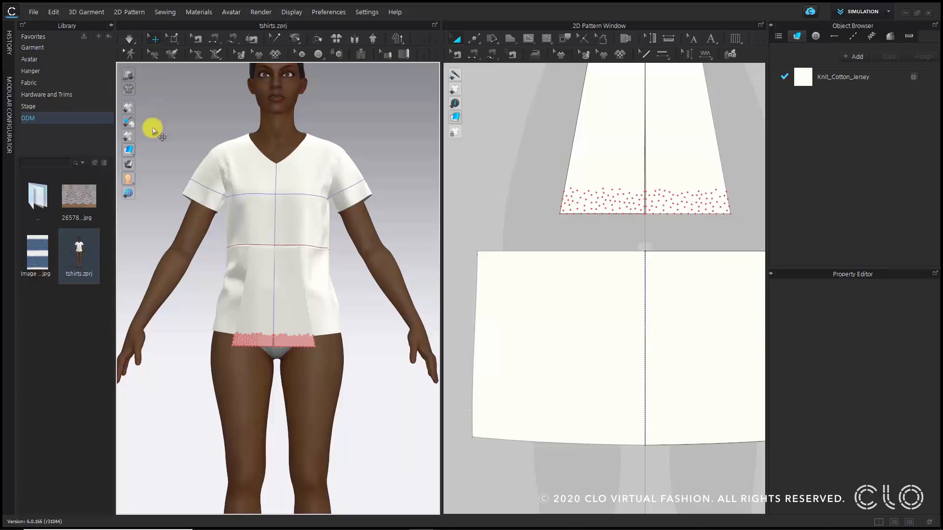
Select the upper front with its tie panel and set its Add'l Thickness - Collision to 10 mm.
{"action": "left_click", "coordinate": [283, 200]}
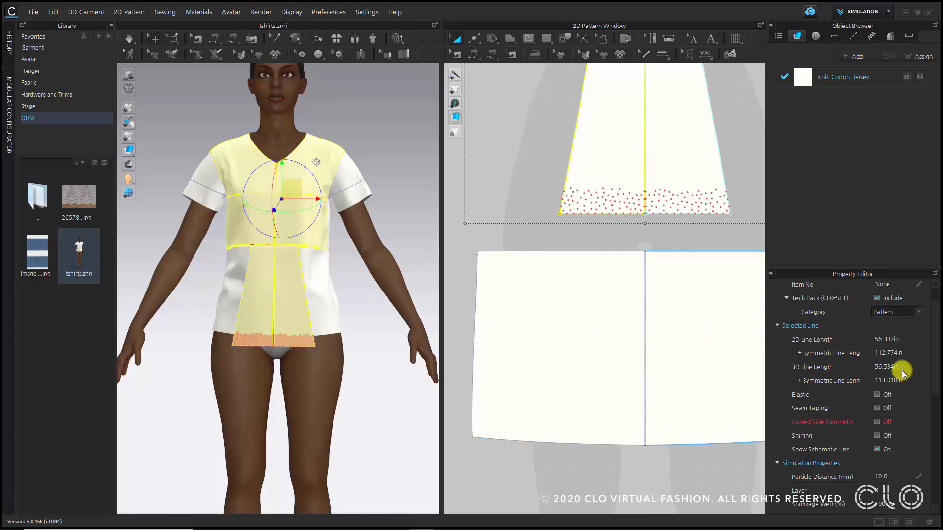
{"action": "scroll", "coordinate": [903, 373], "scroll_direction": "down", "scroll_amount": 5}
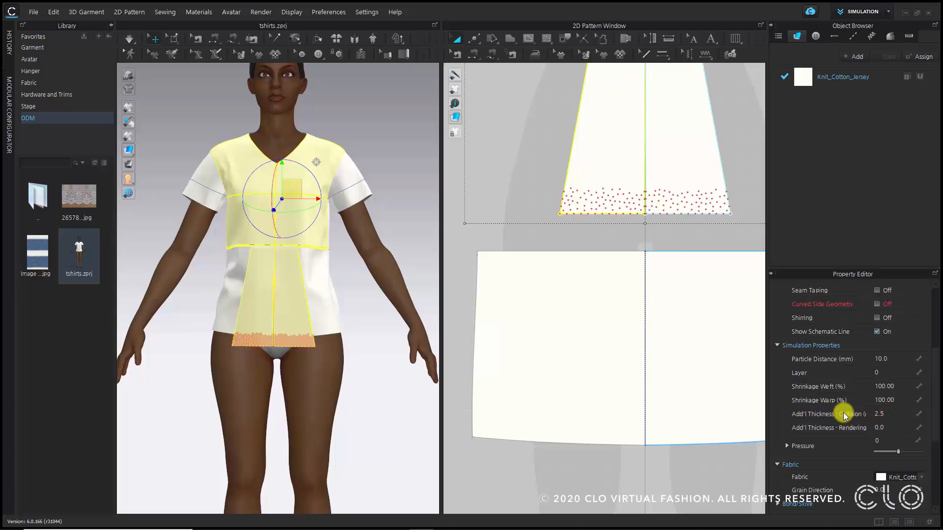
{"action": "left_click_drag", "start_coordinate": [767, 416], "coordinate": [755, 416]}
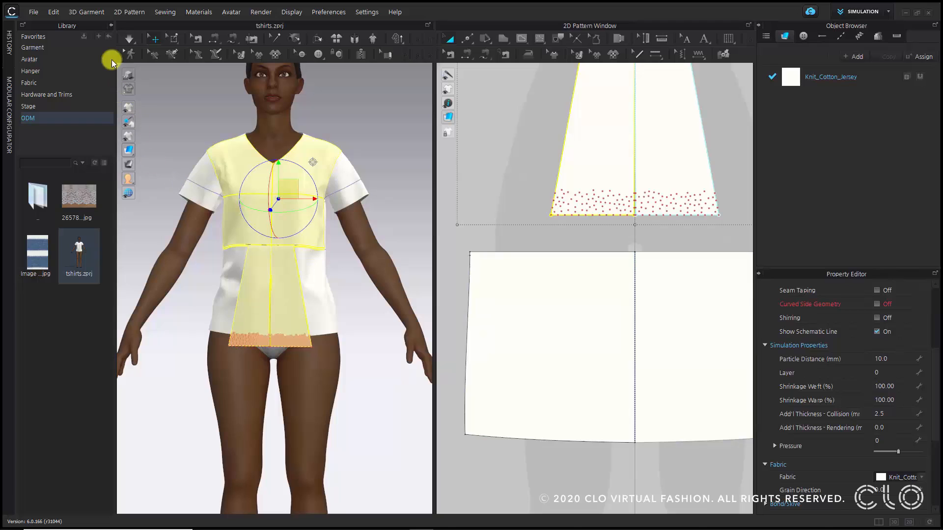
{"action": "left_click", "coordinate": [112, 26]}
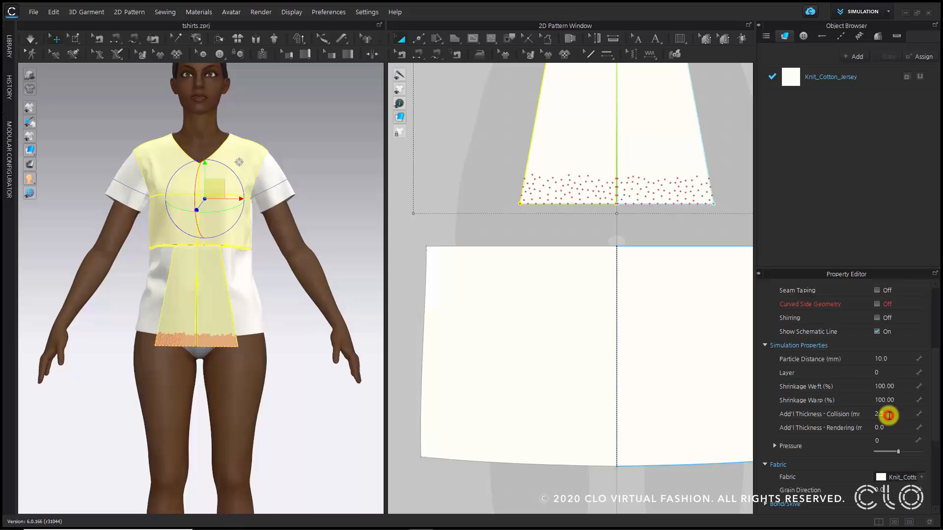
{"action": "left_click", "coordinate": [890, 415]}
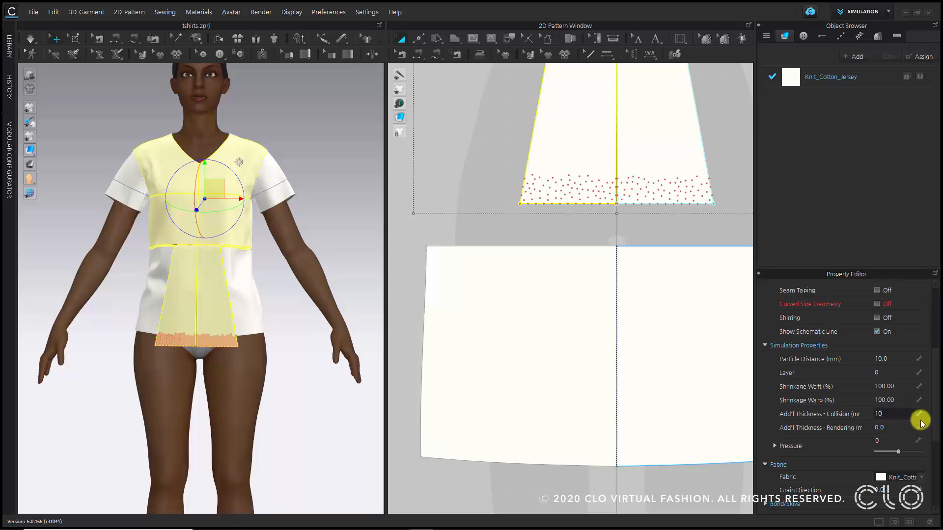
{"action": "type", "text": "10"}
{"action": "key", "text": "Return"}
Simulate the garment, stop the simulation, and check the tie panel up close and the shirt from the side and back.
{"action": "scroll", "coordinate": [185, 303], "scroll_direction": "up", "scroll_amount": 5}
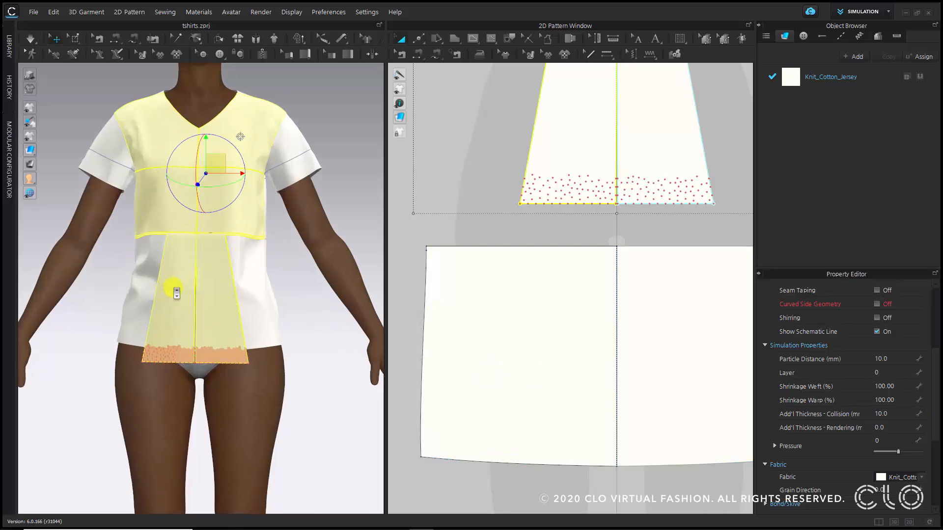
{"action": "scroll", "coordinate": [186, 303], "scroll_direction": "up", "scroll_amount": 8}
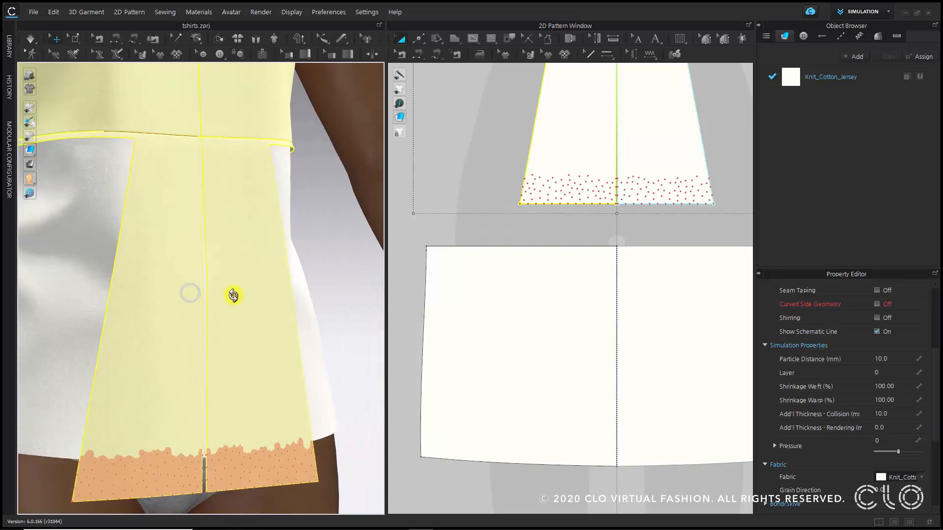
{"action": "scroll", "coordinate": [234, 298], "scroll_direction": "down", "scroll_amount": 6}
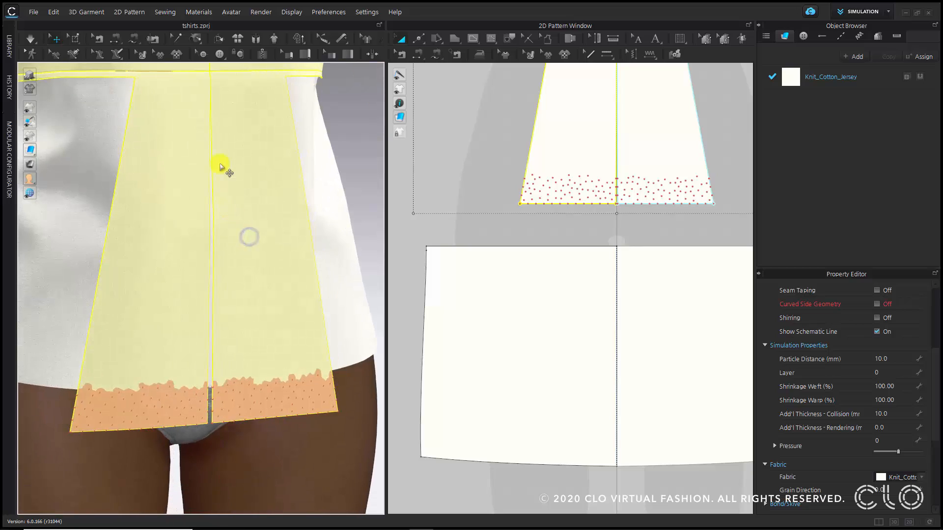
{"action": "middle_click_drag", "start_coordinate": [219, 162], "coordinate": [224, 209]}
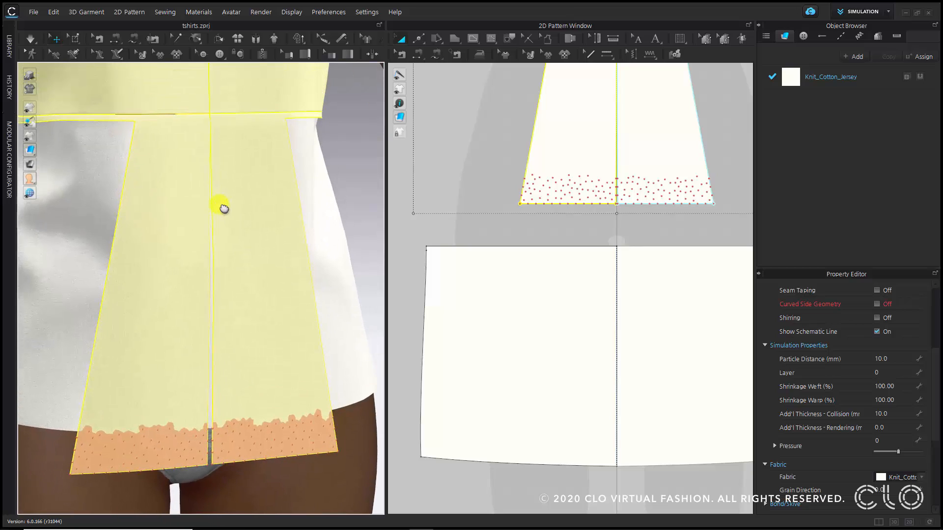
{"action": "left_click", "coordinate": [28, 41]}
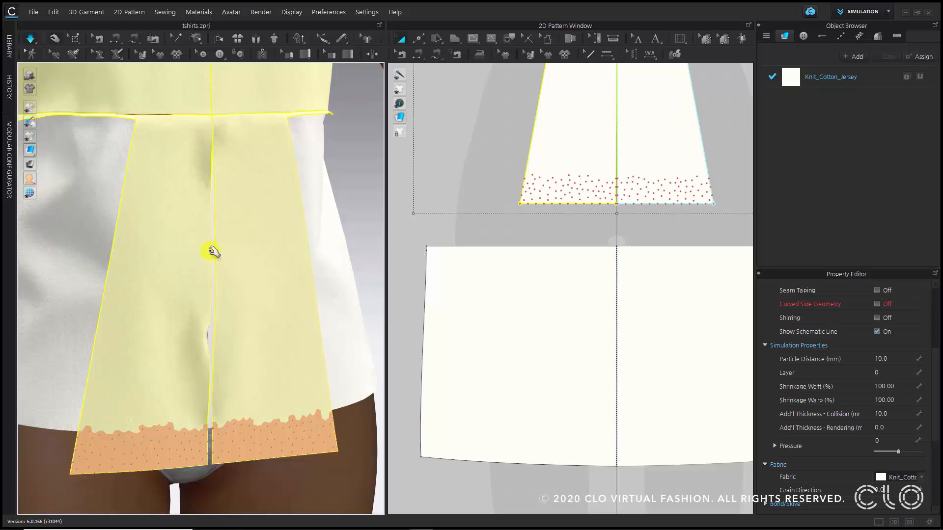
{"action": "left_click", "coordinate": [31, 40]}
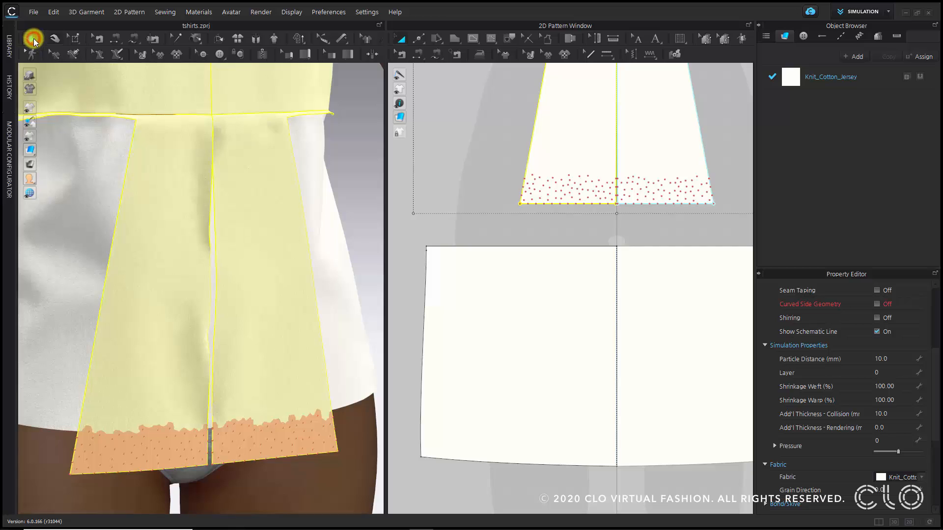
{"action": "scroll", "coordinate": [153, 237], "scroll_direction": "down", "scroll_amount": 5}
{"action": "scroll", "coordinate": [150, 232], "scroll_direction": "down", "scroll_amount": 5}
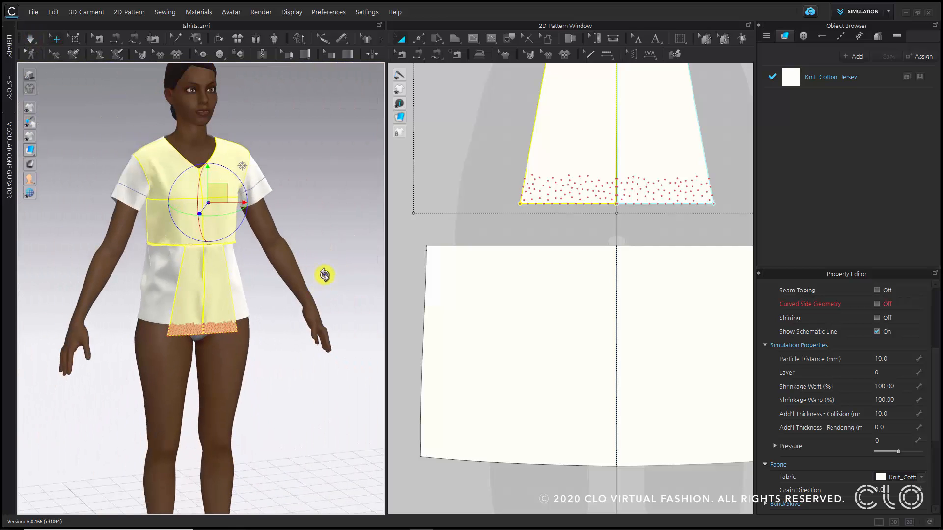
{"action": "right_click_drag", "start_coordinate": [324, 273], "coordinate": [210, 264]}
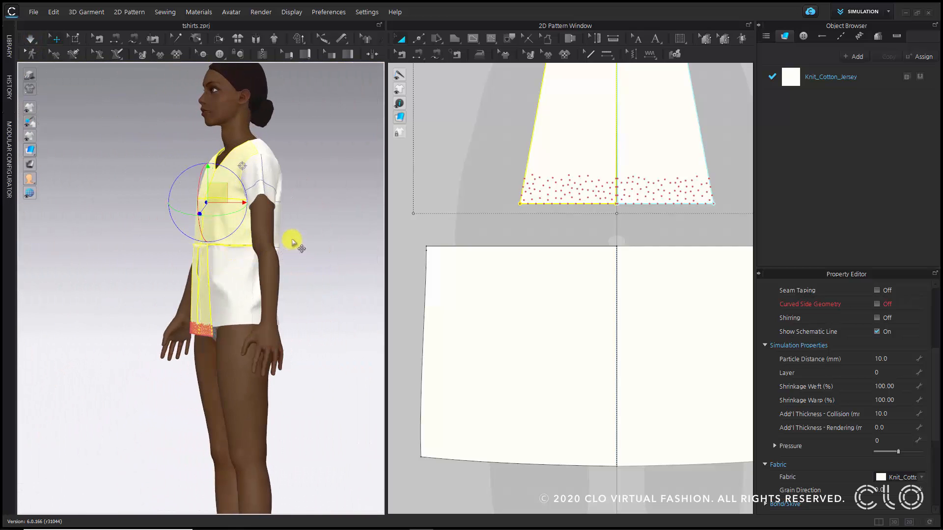
{"action": "right_click_drag", "start_coordinate": [294, 237], "coordinate": [191, 238]}
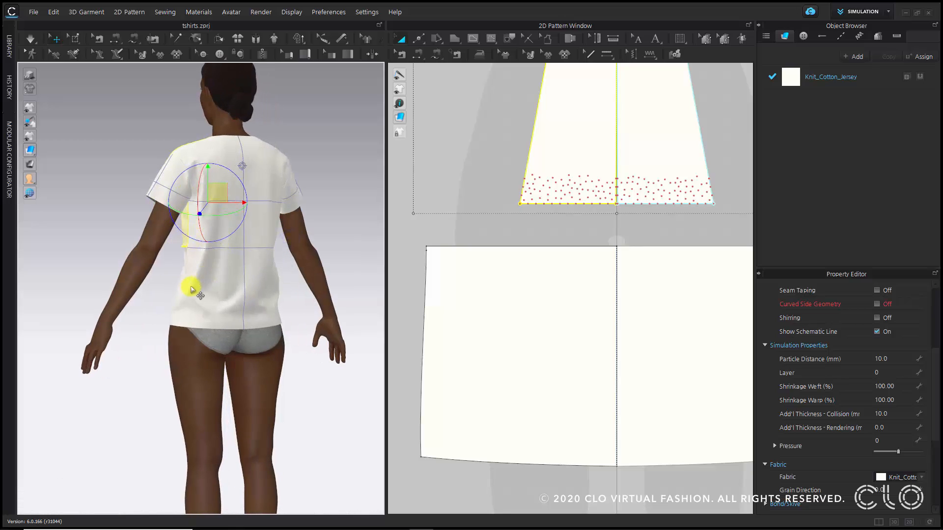
{"action": "right_click_drag", "start_coordinate": [193, 284], "coordinate": [339, 278]}
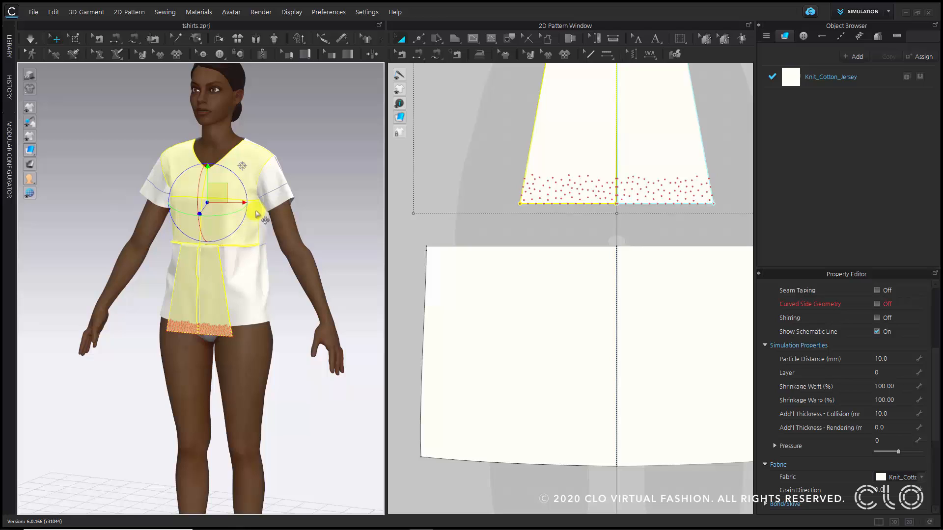
Select both sleeves and the back in the 3D window and apply Deactivate (Pattern Only) to them.
{"action": "scroll", "coordinate": [257, 214], "scroll_direction": "up", "scroll_amount": 4}
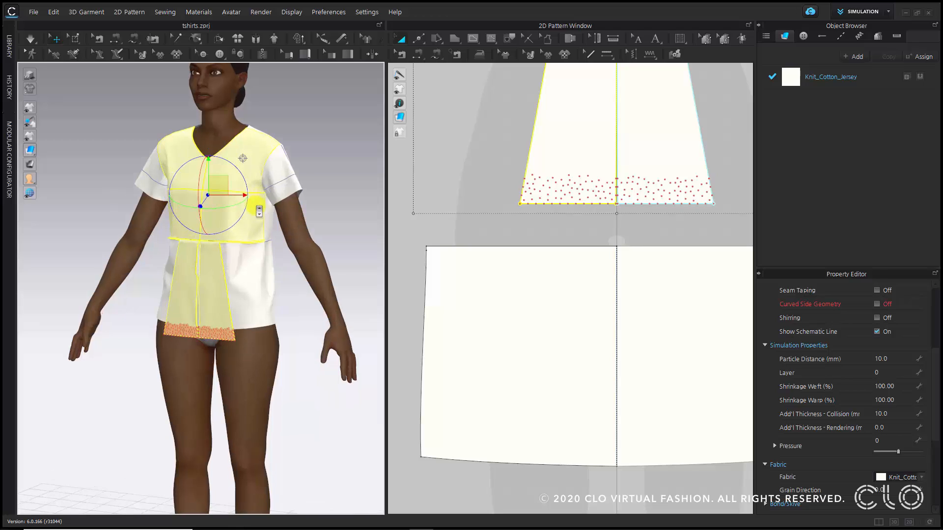
{"action": "left_click", "coordinate": [291, 215], "text": "shift"}
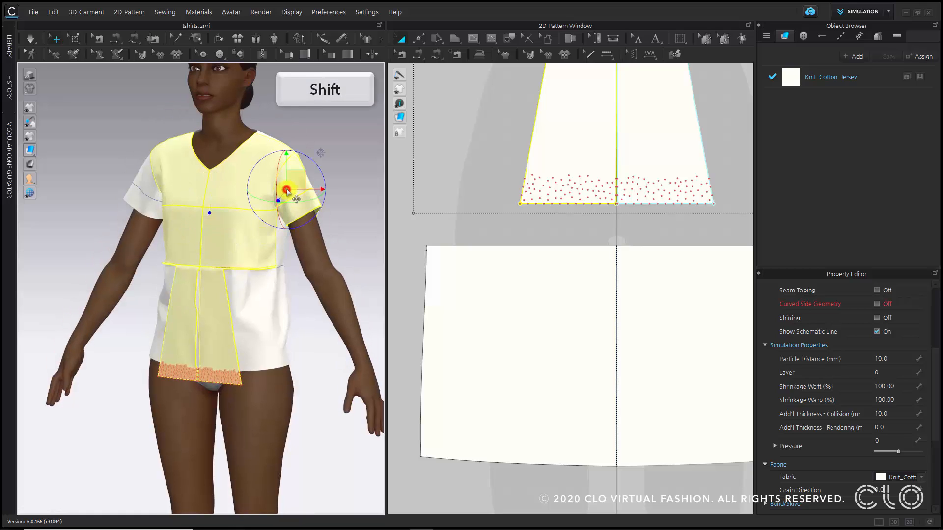
{"action": "left_click", "coordinate": [141, 185], "text": "shift"}
{"action": "left_click", "coordinate": [305, 138]}
{"action": "left_click", "coordinate": [305, 189], "text": "shift"}
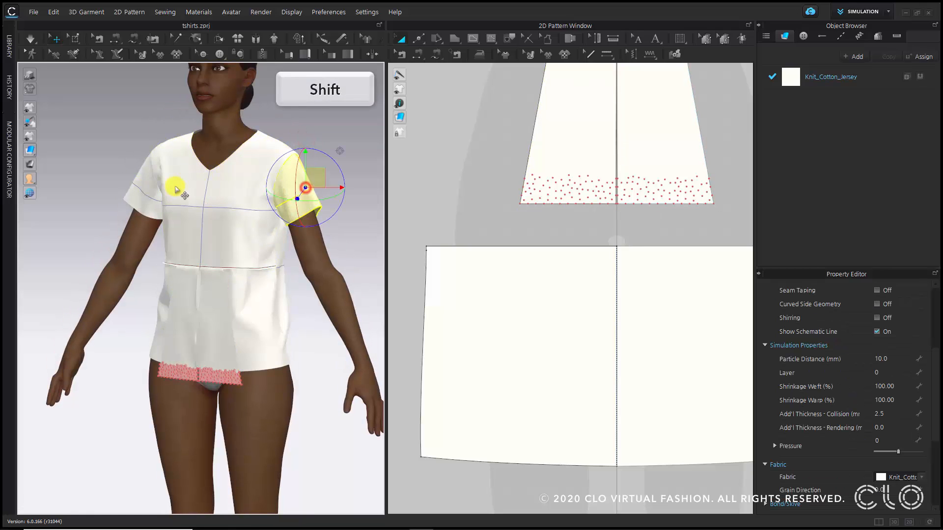
{"action": "left_click", "coordinate": [147, 186], "text": "shift"}
{"action": "right_click_drag", "start_coordinate": [301, 269], "coordinate": [113, 249]}
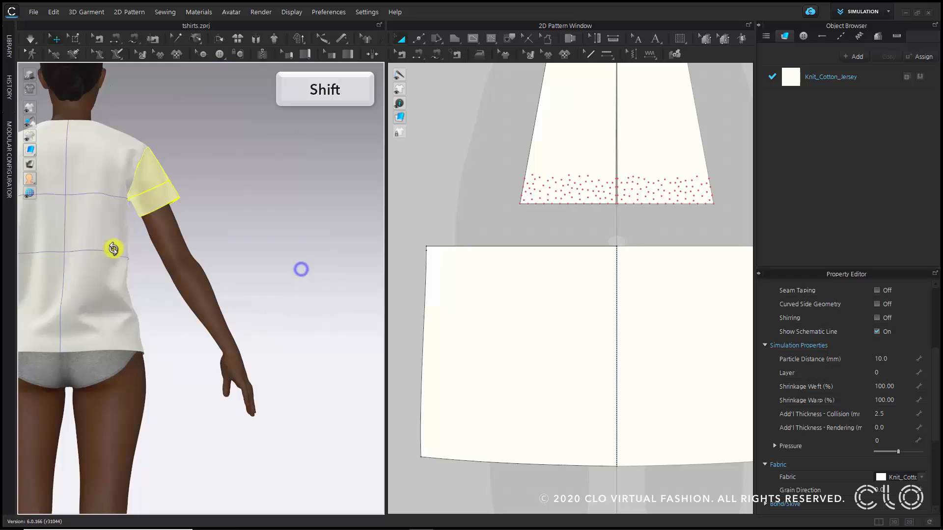
{"action": "left_click", "coordinate": [109, 215], "text": "shift"}
{"action": "right_click", "coordinate": [108, 215]}
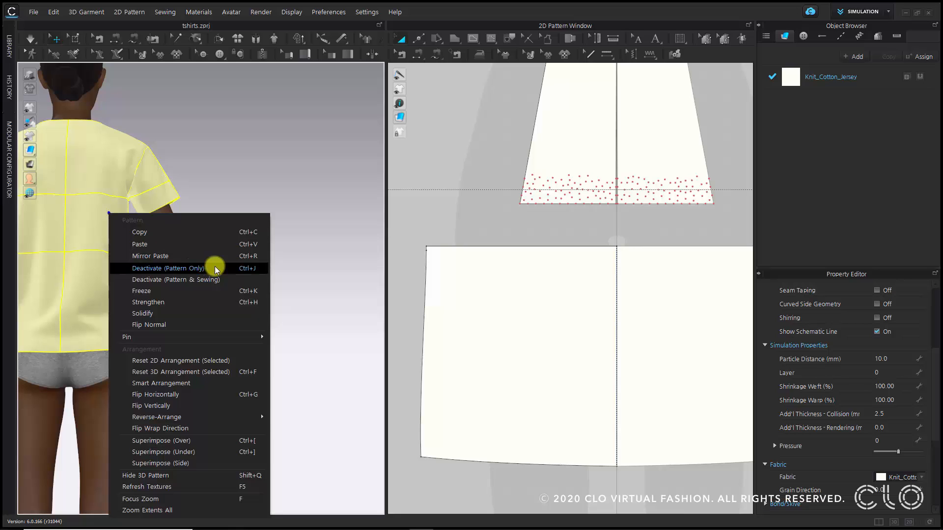
{"action": "left_click", "coordinate": [214, 268]}
Freeze the lower front pattern behind the tie panel.
{"action": "right_click_drag", "start_coordinate": [101, 285], "coordinate": [330, 305]}
{"action": "right_click_drag", "start_coordinate": [236, 288], "coordinate": [288, 262]}
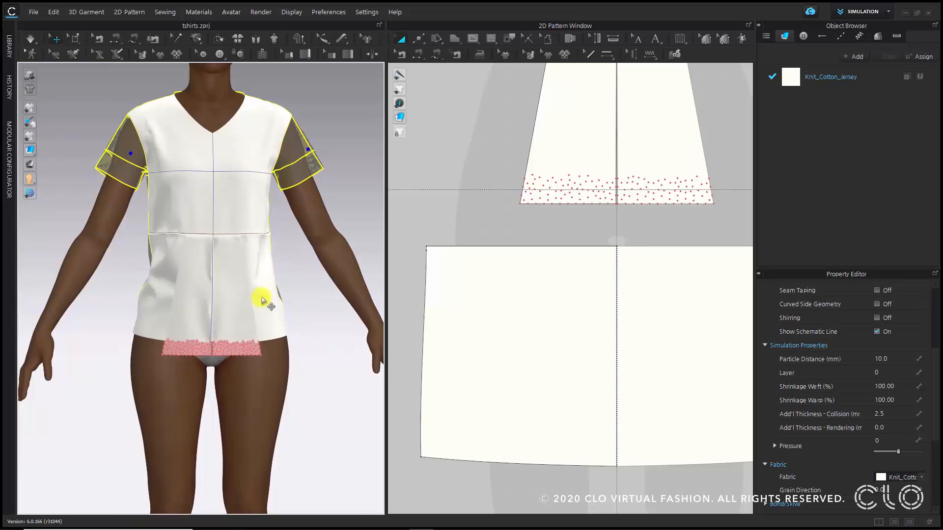
{"action": "left_click", "coordinate": [262, 300]}
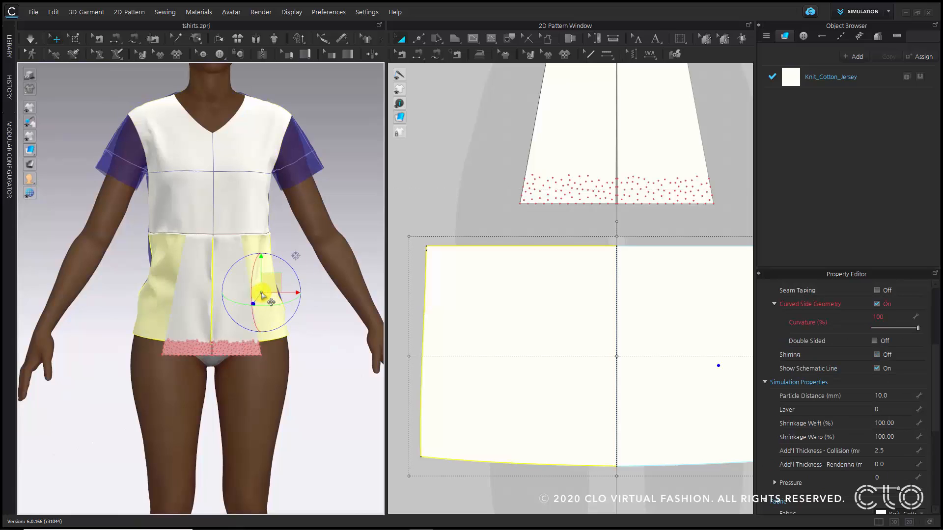
{"action": "right_click", "coordinate": [262, 294]}
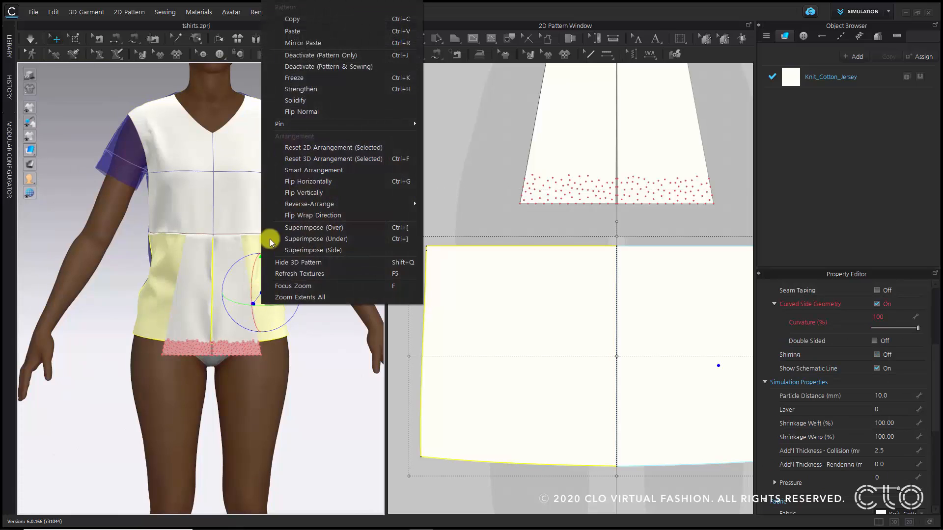
{"action": "left_click", "coordinate": [310, 79]}
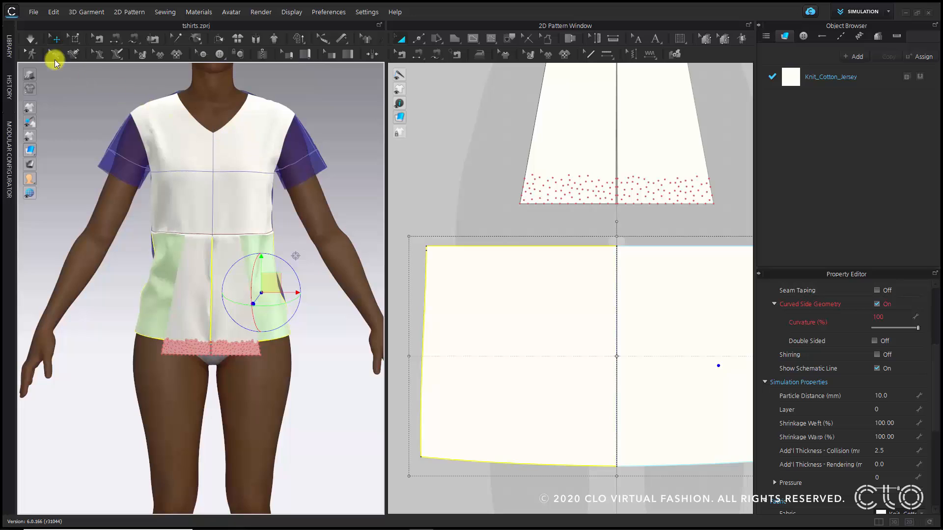
Start the simulation and move the pinned tie end on the avatar's left side across to her right waist, turning it upright.
{"action": "left_click", "coordinate": [31, 39]}
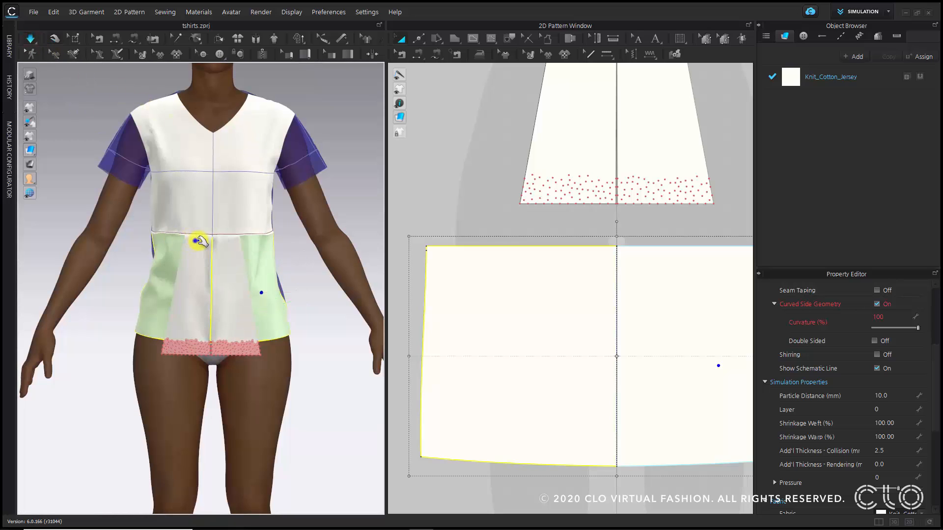
{"action": "right_click_drag", "start_coordinate": [195, 240], "coordinate": [199, 240]}
{"action": "middle_click_drag", "start_coordinate": [206, 244], "coordinate": [210, 168]}
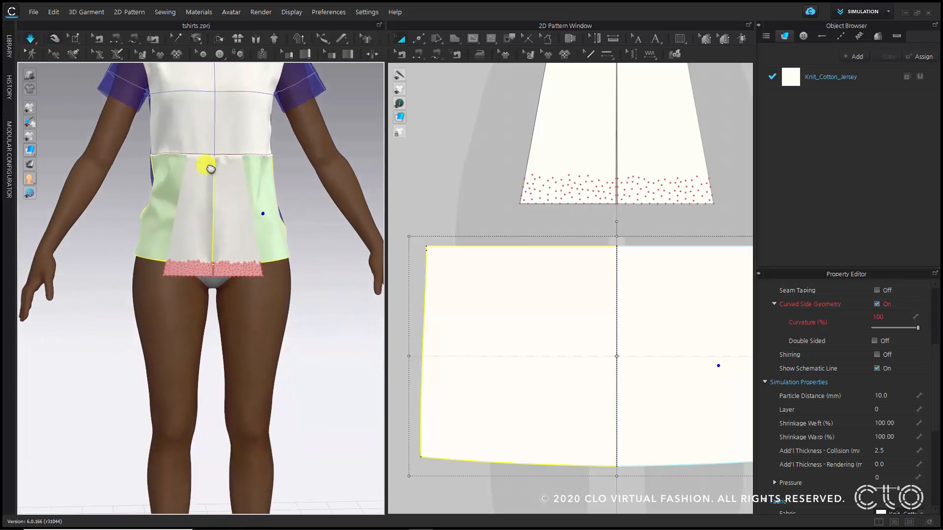
{"action": "left_click", "coordinate": [235, 268]}
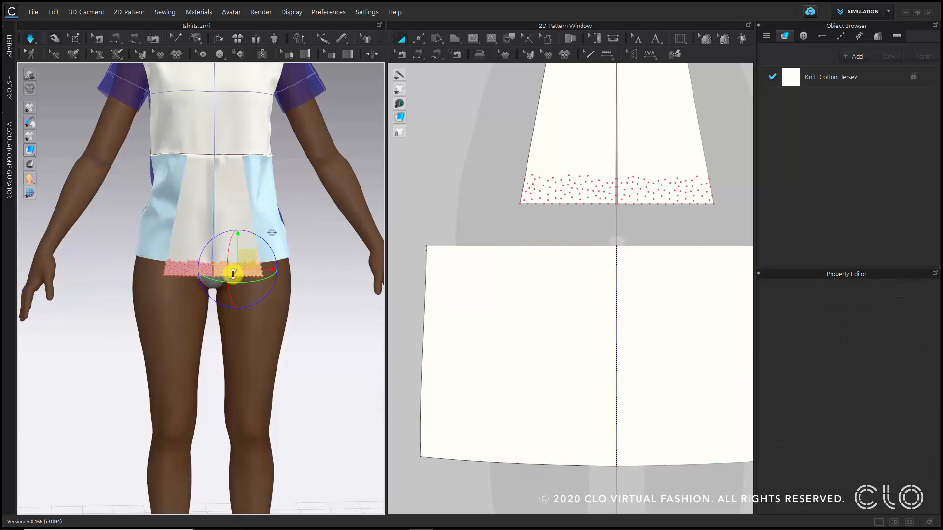
{"action": "left_click_drag", "start_coordinate": [245, 259], "coordinate": [187, 293]}
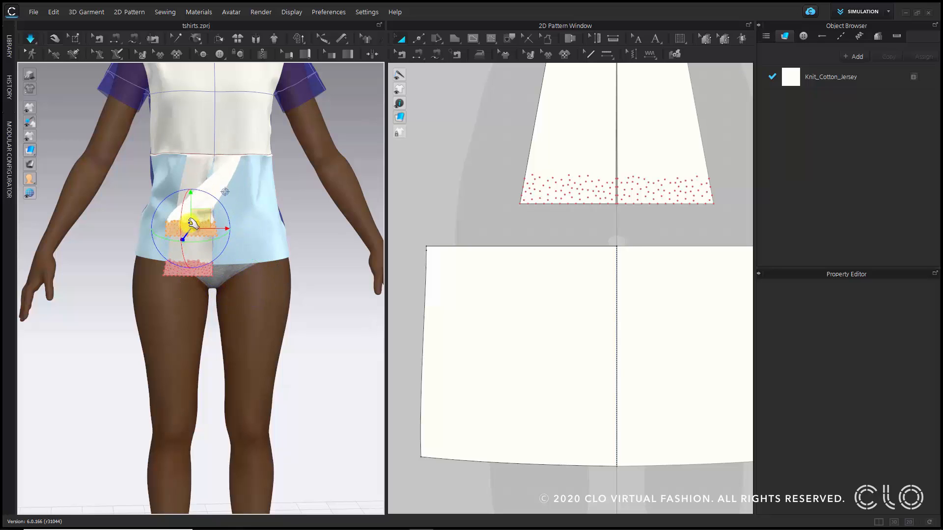
{"action": "left_click_drag", "start_coordinate": [192, 225], "coordinate": [200, 211]}
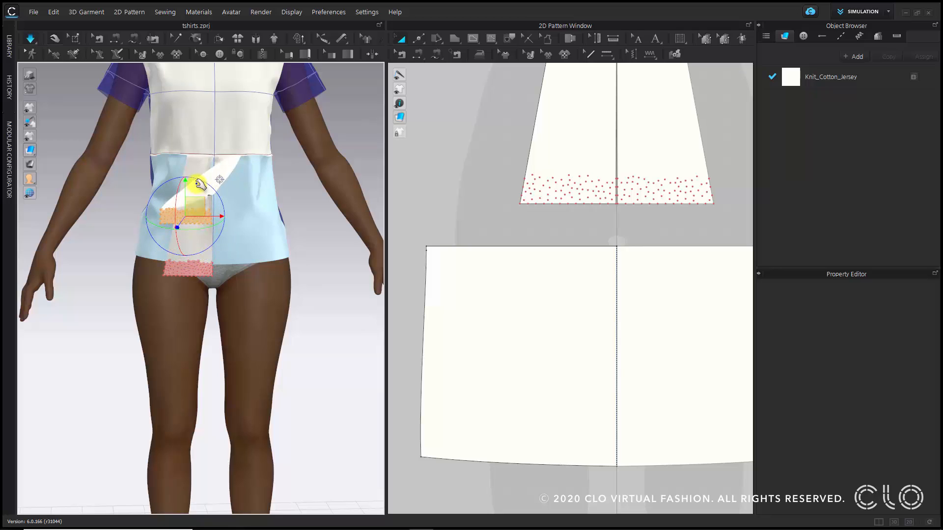
{"action": "mouse_move", "coordinate": [198, 181]}
{"action": "left_mouse_down"}
{"action": "mouse_move", "coordinate": [223, 220]}
{"action": "mouse_move", "coordinate": [189, 190]}
{"action": "left_mouse_up"}
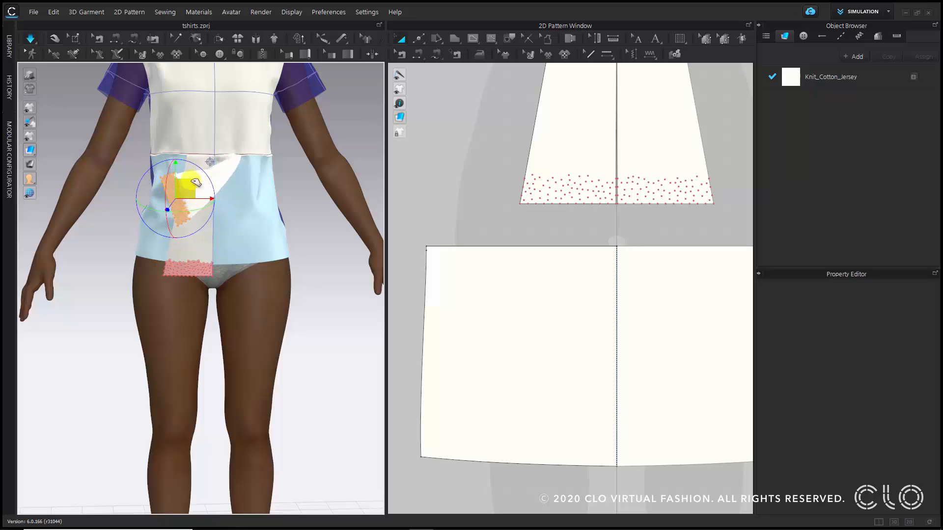
Cross the other pinned tie end over to the avatar's left waist and turn it upright.
{"action": "left_click", "coordinate": [204, 269]}
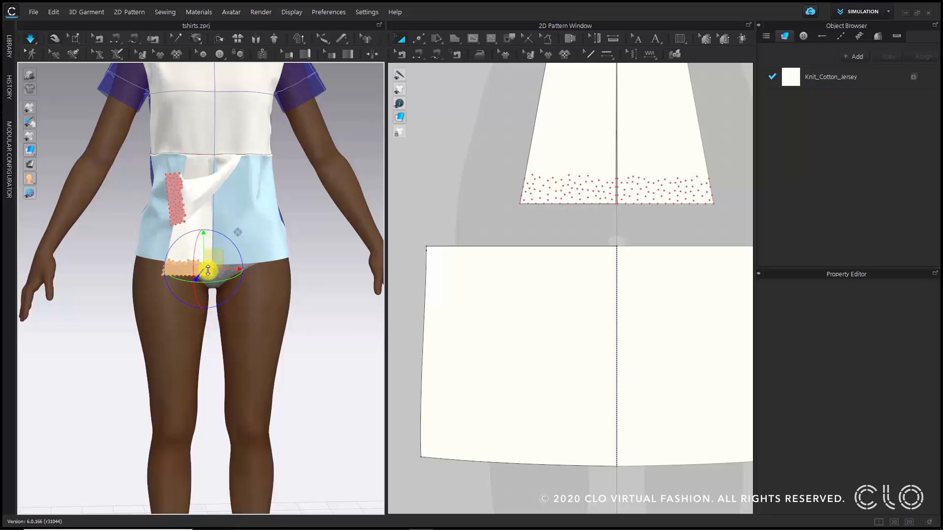
{"action": "left_click_drag", "start_coordinate": [216, 257], "coordinate": [278, 257]}
{"action": "left_click_drag", "start_coordinate": [284, 196], "coordinate": [287, 161]}
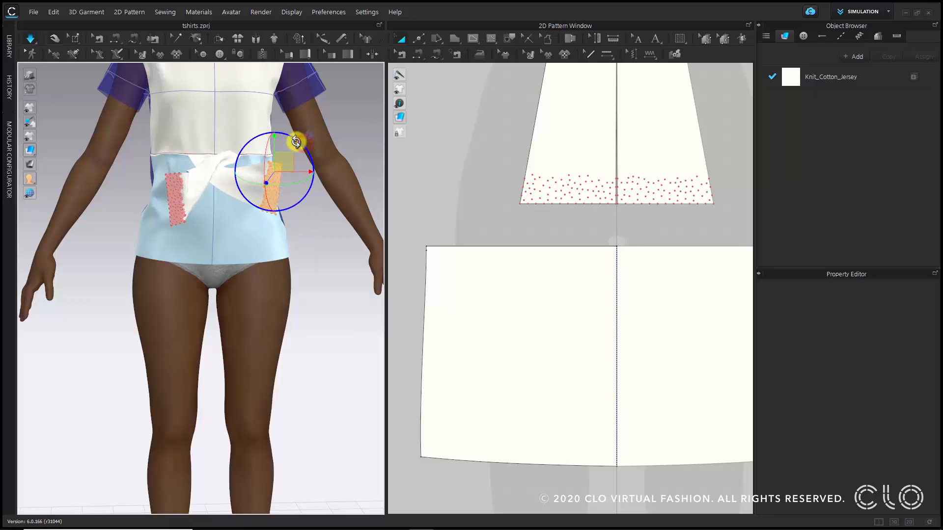
Lower the pinned end on the avatar's right side and bring the opposite end across above it for a second twist.
{"action": "left_click", "coordinate": [174, 193]}
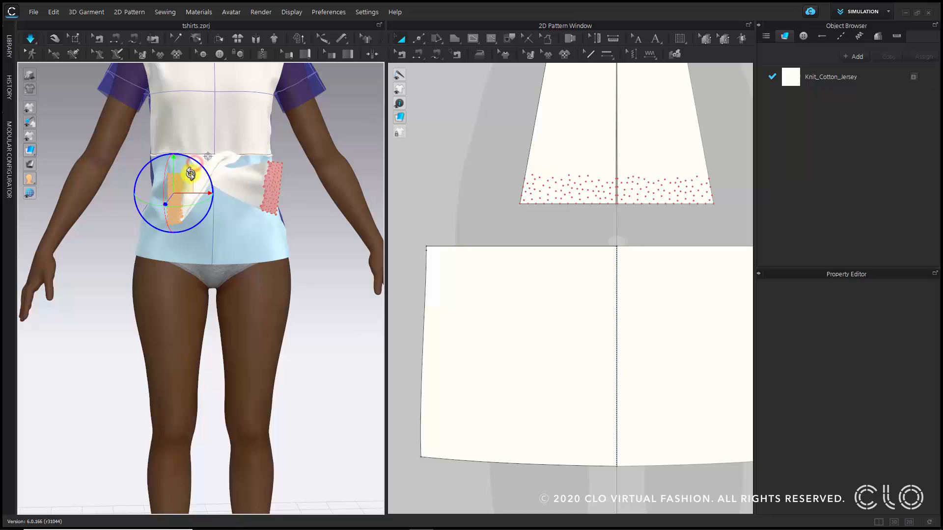
{"action": "left_click_drag", "start_coordinate": [192, 185], "coordinate": [173, 159]}
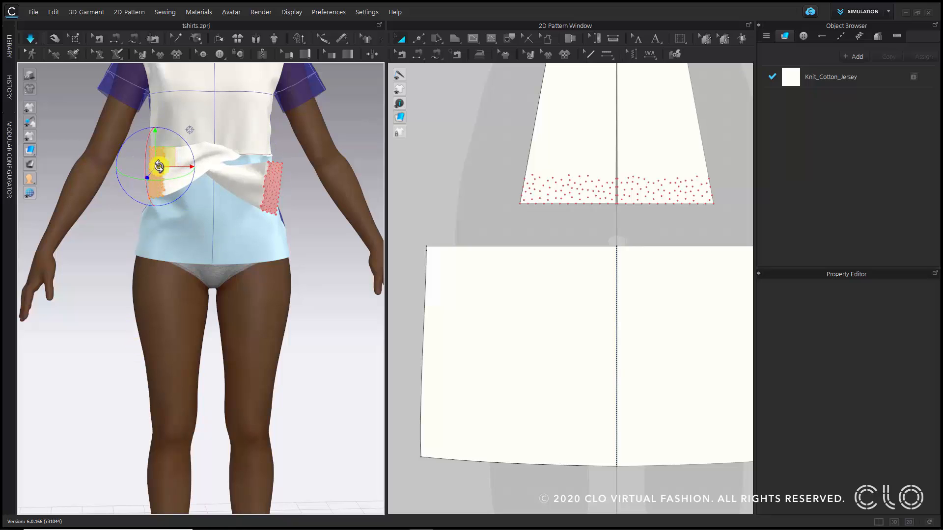
{"action": "left_click_drag", "start_coordinate": [178, 131], "coordinate": [167, 131]}
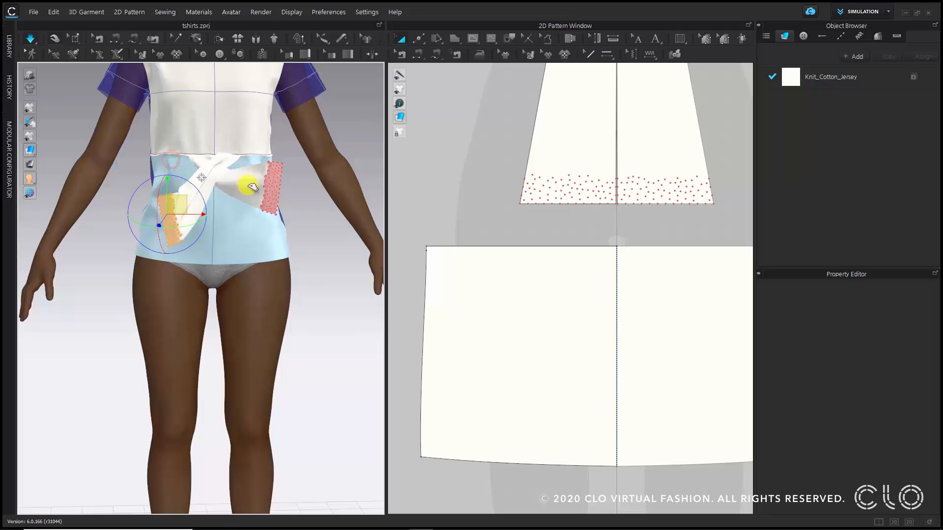
{"action": "left_click", "coordinate": [269, 191]}
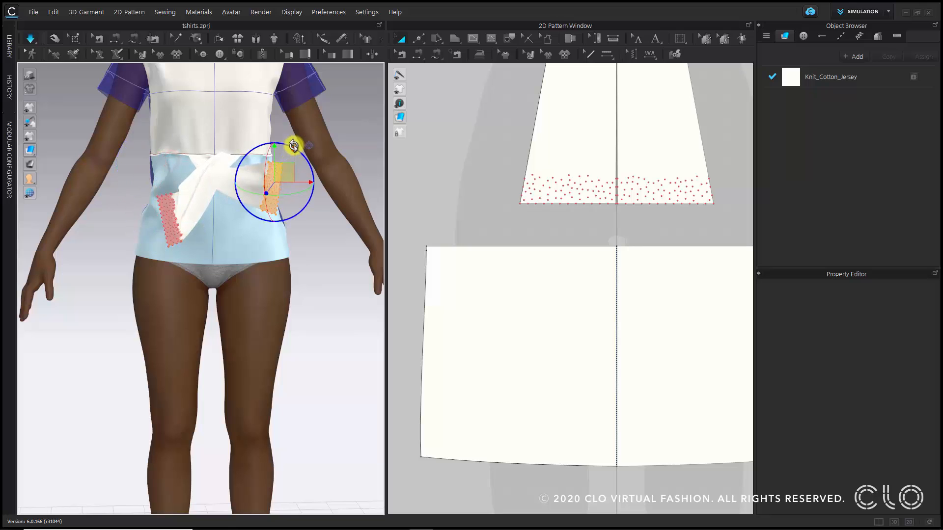
{"action": "left_click_drag", "start_coordinate": [290, 165], "coordinate": [178, 103]}
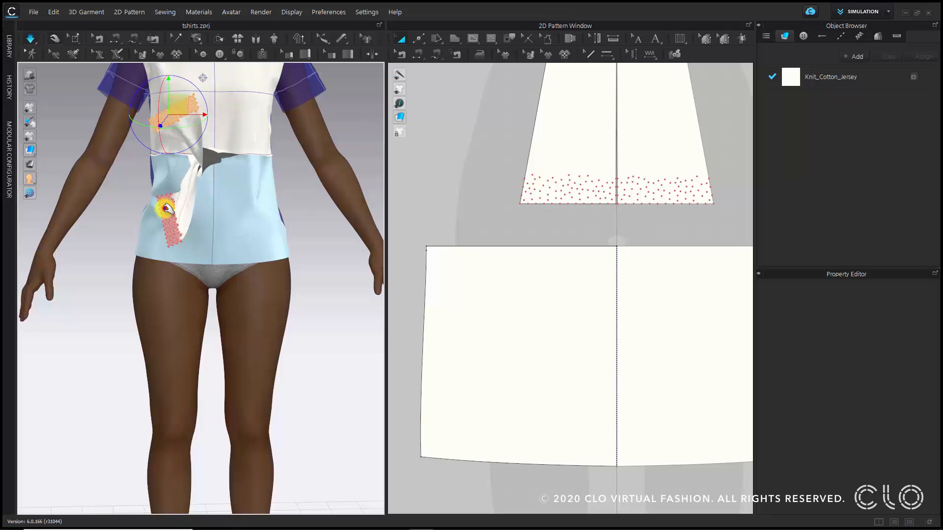
Pass the lower pinned end across to the avatar's left waist and pull the upper end out to her right side.
{"action": "left_click", "coordinate": [168, 220]}
{"action": "left_click_drag", "start_coordinate": [167, 193], "coordinate": [275, 163]}
{"action": "left_click", "coordinate": [173, 119]}
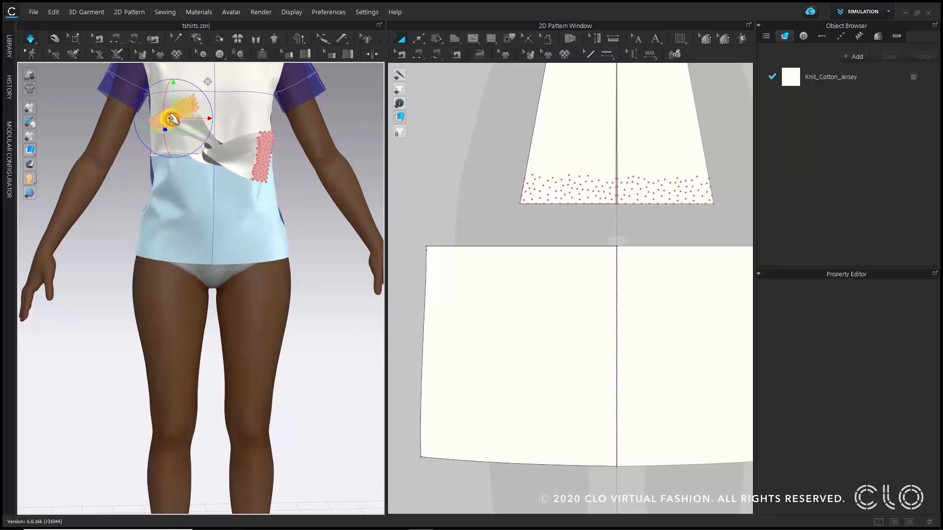
{"action": "left_click_drag", "start_coordinate": [171, 112], "coordinate": [155, 150]}
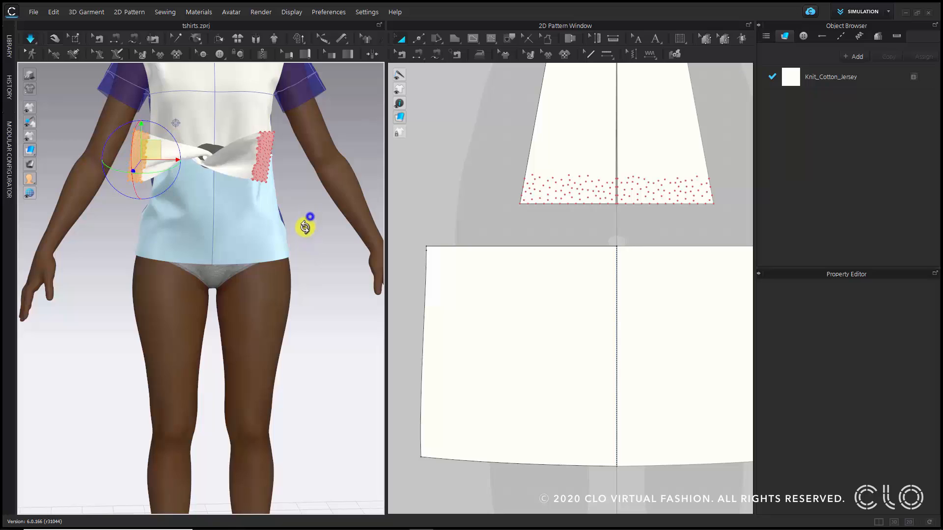
Twist the tie again by raising the pinned end on the avatar's right and carrying the lower end across to her left.
{"action": "mouse_move", "coordinate": [308, 220]}
{"action": "right_mouse_down"}
{"action": "mouse_move", "coordinate": [219, 255]}
{"action": "mouse_move", "coordinate": [315, 223]}
{"action": "right_mouse_up"}
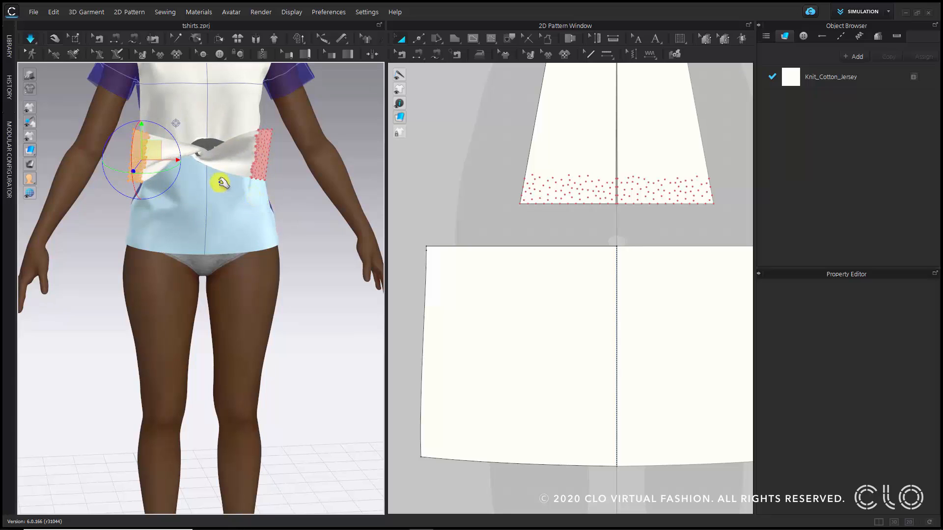
{"action": "left_click_drag", "start_coordinate": [142, 122], "coordinate": [188, 98]}
{"action": "left_click", "coordinate": [181, 206]}
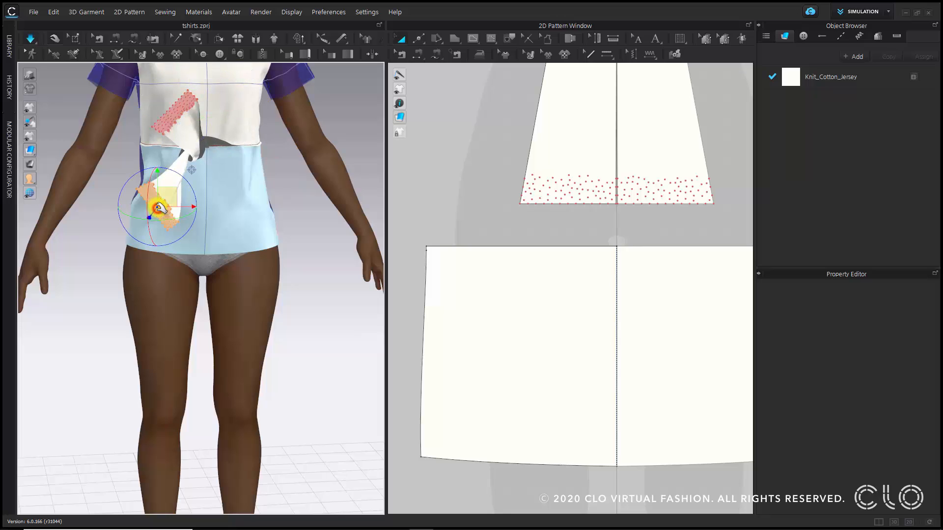
{"action": "left_click_drag", "start_coordinate": [167, 194], "coordinate": [265, 142]}
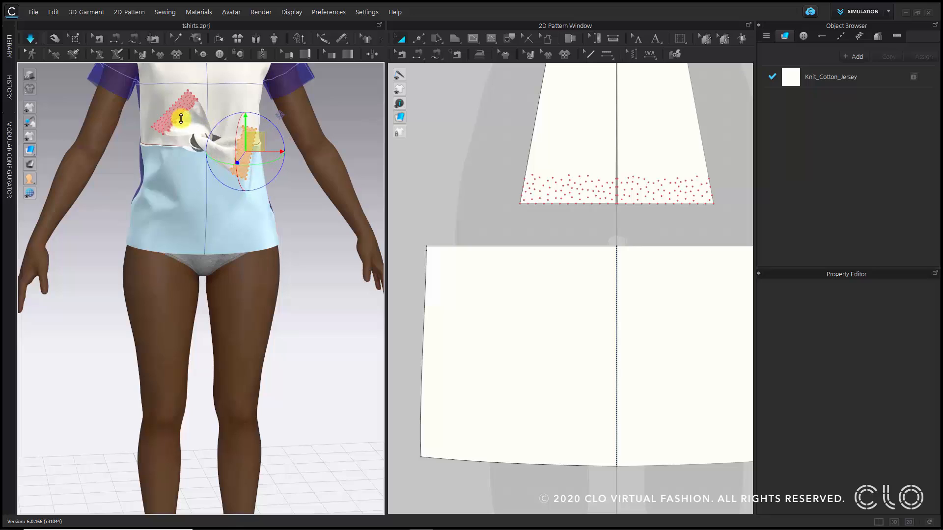
Spread the two pinned ends apart to opposite sides of the waist to tighten the twist, then deselect them.
{"action": "left_click", "coordinate": [171, 113]}
{"action": "left_click_drag", "start_coordinate": [175, 92], "coordinate": [147, 128]}
{"action": "left_click", "coordinate": [248, 142]}
{"action": "mouse_move", "coordinate": [265, 121]}
{"action": "left_mouse_down"}
{"action": "mouse_move", "coordinate": [255, 141]}
{"action": "mouse_move", "coordinate": [273, 132]}
{"action": "left_mouse_up"}
{"action": "left_click", "coordinate": [293, 197]}
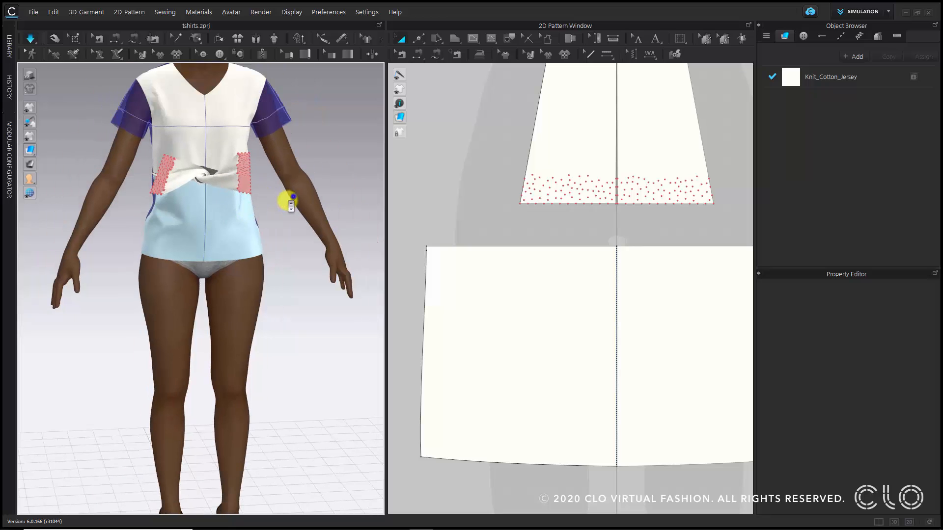
Pull the pinned end on the avatar's left back toward her body and settle it beside the left waist.
{"action": "mouse_move", "coordinate": [284, 200]}
{"action": "right_mouse_down"}
{"action": "mouse_move", "coordinate": [191, 247]}
{"action": "mouse_move", "coordinate": [185, 232]}
{"action": "mouse_move", "coordinate": [279, 204]}
{"action": "right_mouse_up"}
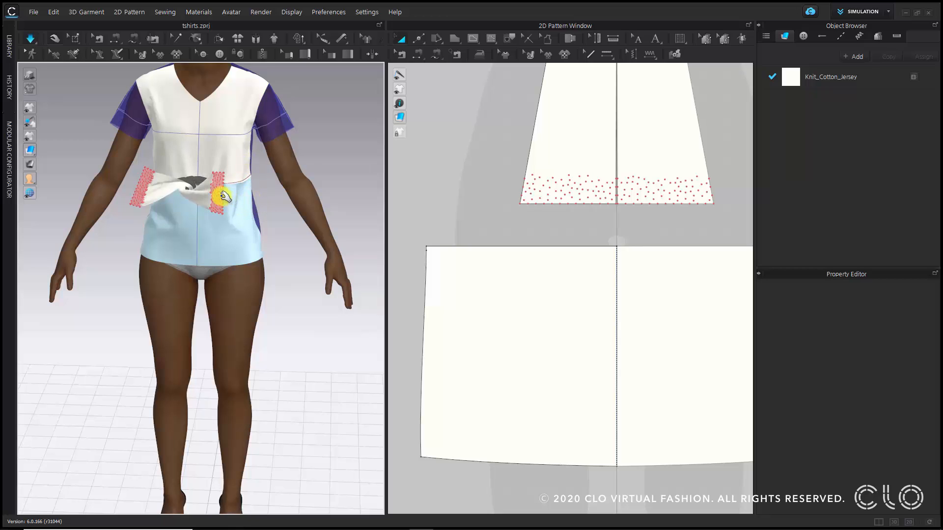
{"action": "left_click", "coordinate": [222, 192]}
{"action": "mouse_move", "coordinate": [238, 211]}
{"action": "right_mouse_down"}
{"action": "mouse_move", "coordinate": [141, 208]}
{"action": "mouse_move", "coordinate": [240, 210]}
{"action": "right_mouse_up"}
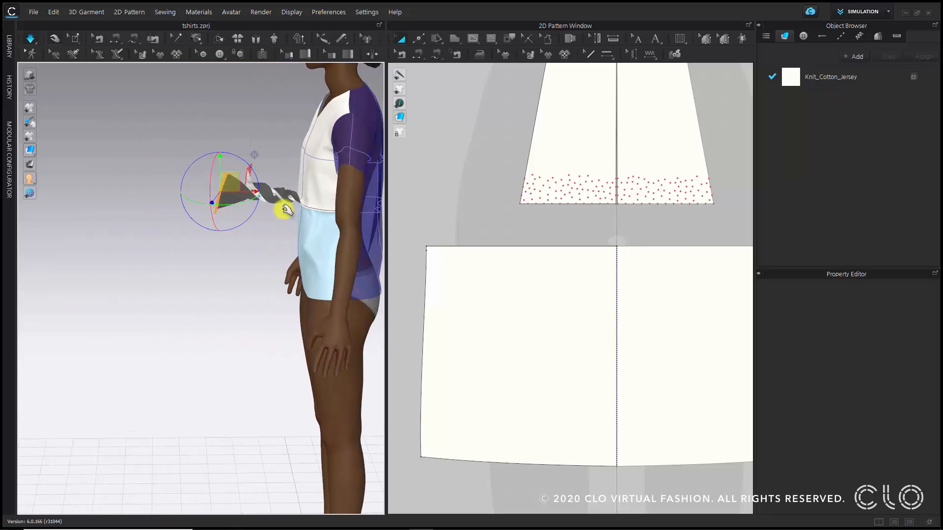
{"action": "left_click_drag", "start_coordinate": [231, 194], "coordinate": [269, 198]}
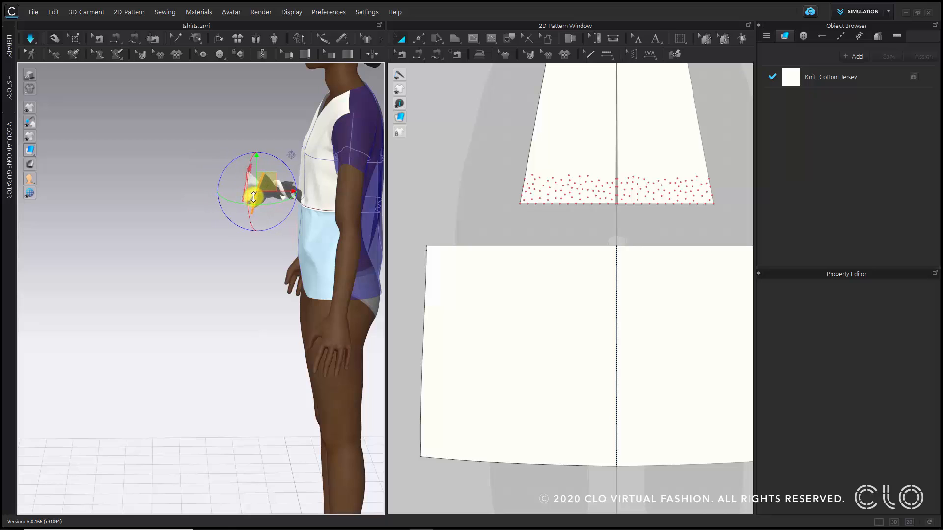
{"action": "left_click_drag", "start_coordinate": [263, 239], "coordinate": [265, 230]}
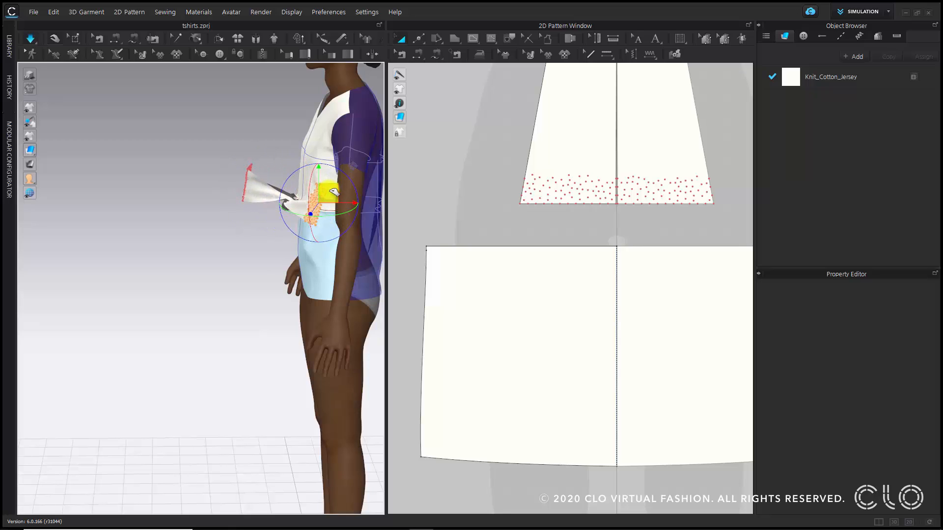
{"action": "right_click_drag", "start_coordinate": [368, 234], "coordinate": [413, 234]}
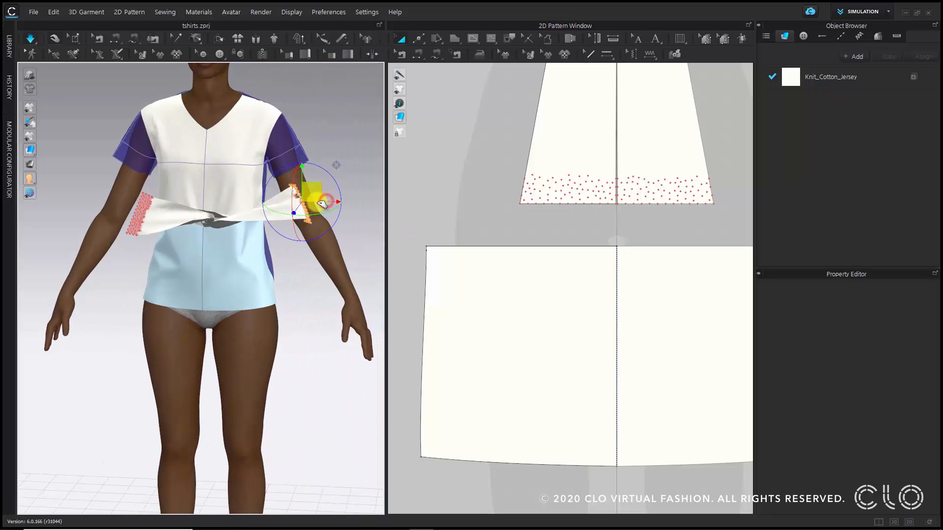
{"action": "left_click_drag", "start_coordinate": [322, 203], "coordinate": [310, 206]}
{"action": "right_click_drag", "start_coordinate": [306, 256], "coordinate": [199, 242]}
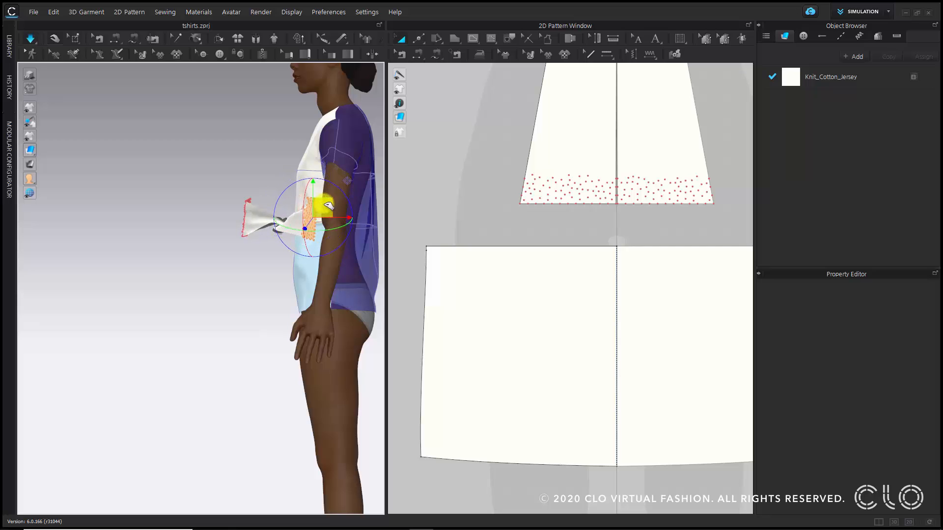
Stop the simulation and examine the twisted tie from several angles along with the pattern pieces in the 2D window.
{"action": "right_click_drag", "start_coordinate": [330, 235], "coordinate": [365, 292]}
{"action": "scroll", "coordinate": [365, 292], "scroll_direction": "down", "scroll_amount": 3}
{"action": "scroll", "coordinate": [339, 248], "scroll_direction": "up", "scroll_amount": 5}
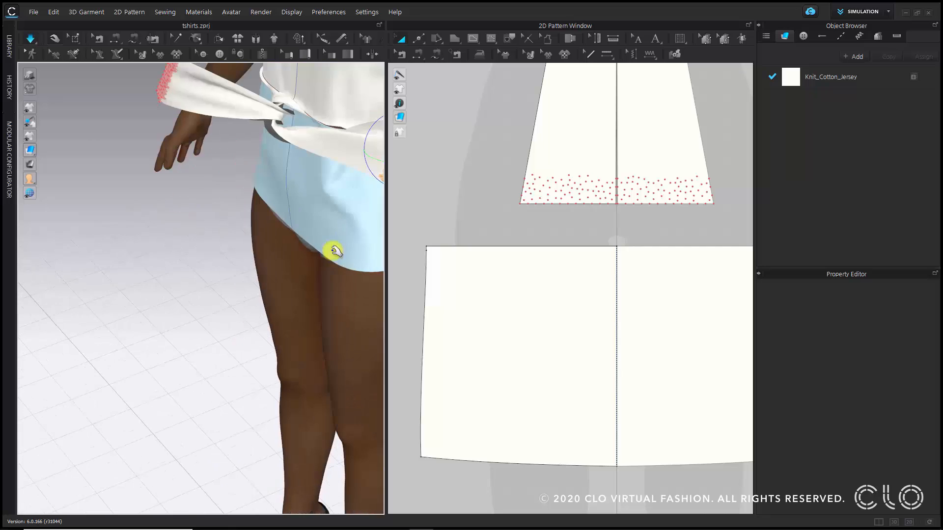
{"action": "middle_click_drag", "start_coordinate": [331, 248], "coordinate": [169, 372]}
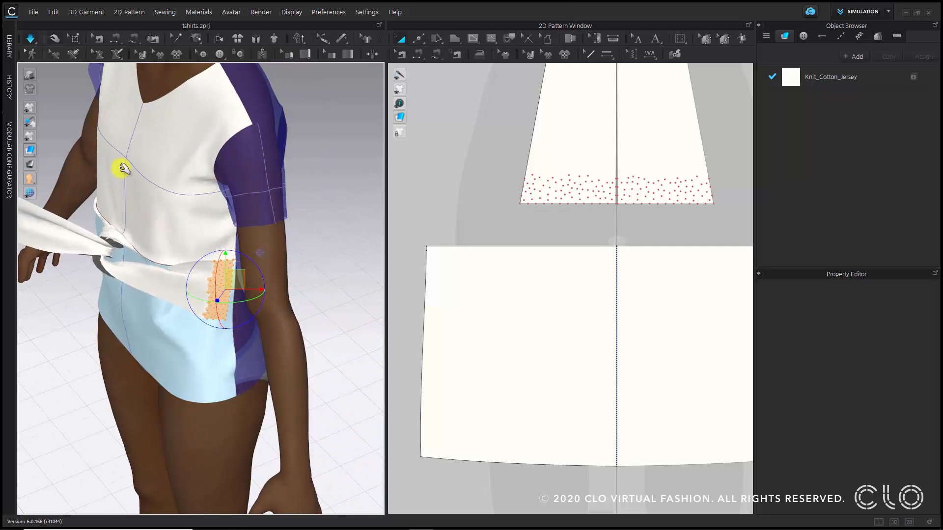
{"action": "left_click", "coordinate": [30, 38]}
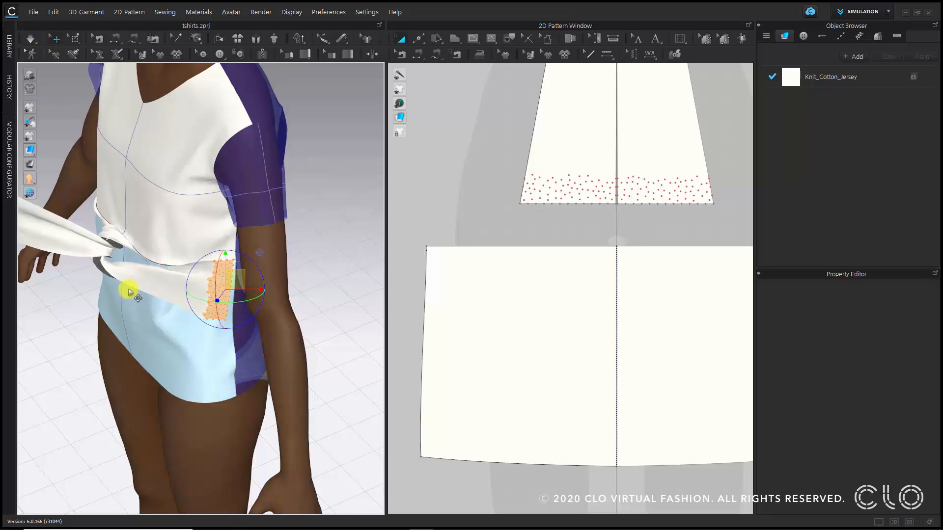
{"action": "right_click_drag", "start_coordinate": [129, 290], "coordinate": [176, 269]}
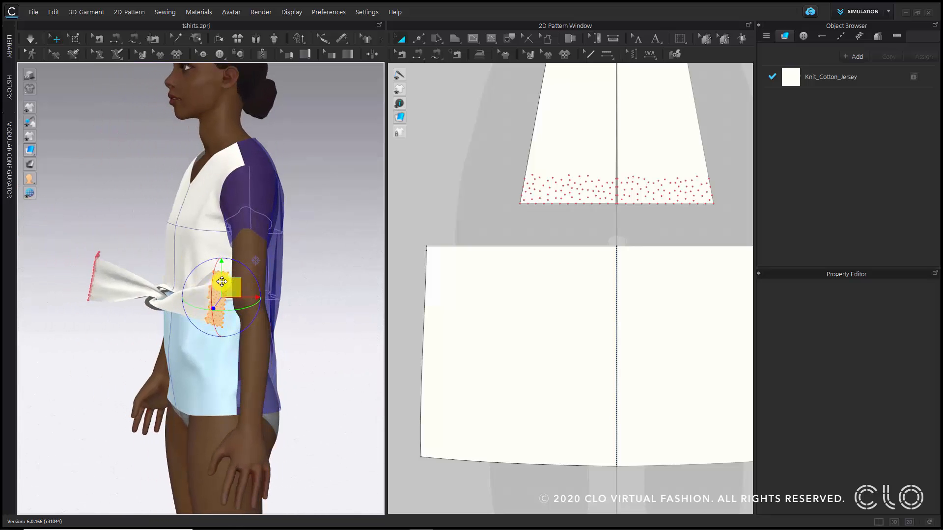
{"action": "scroll", "coordinate": [712, 298], "scroll_direction": "down", "scroll_amount": 6}
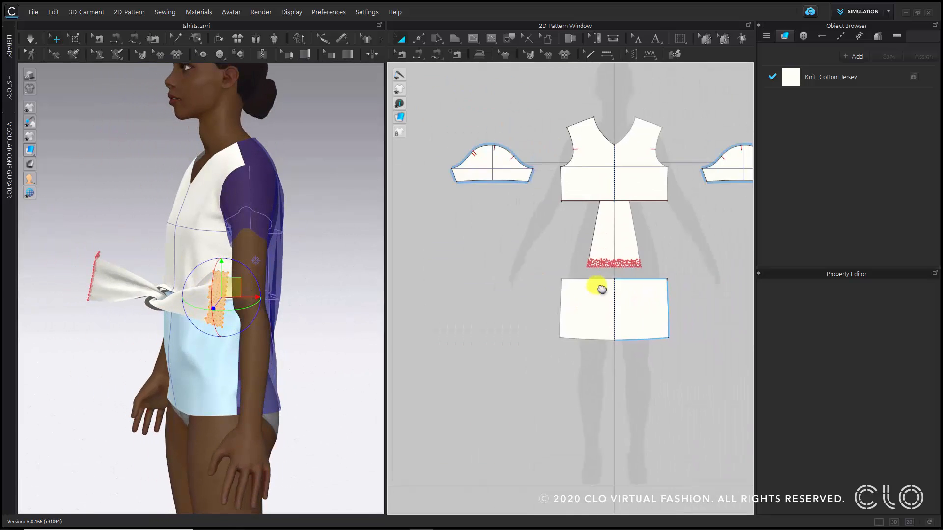
{"action": "scroll", "coordinate": [617, 231], "scroll_direction": "up", "scroll_amount": 3}
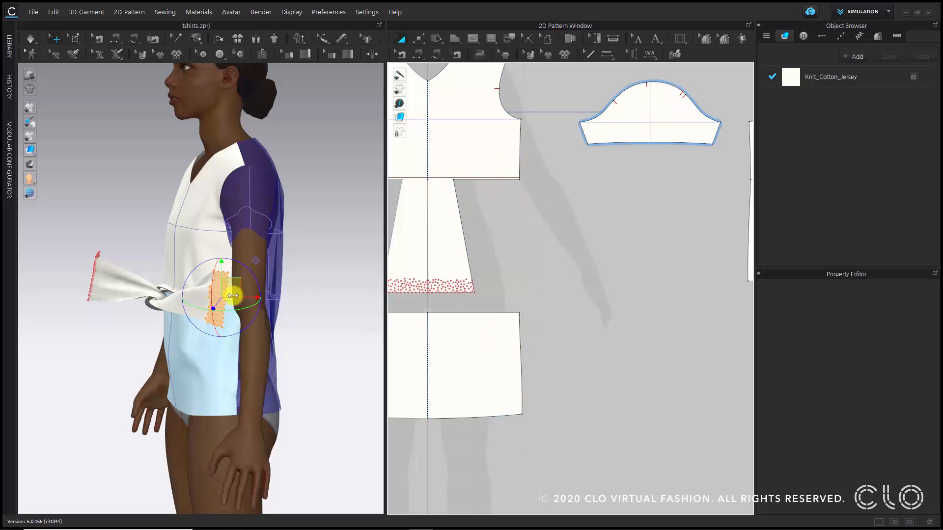
{"action": "right_click_drag", "start_coordinate": [168, 305], "coordinate": [280, 353]}
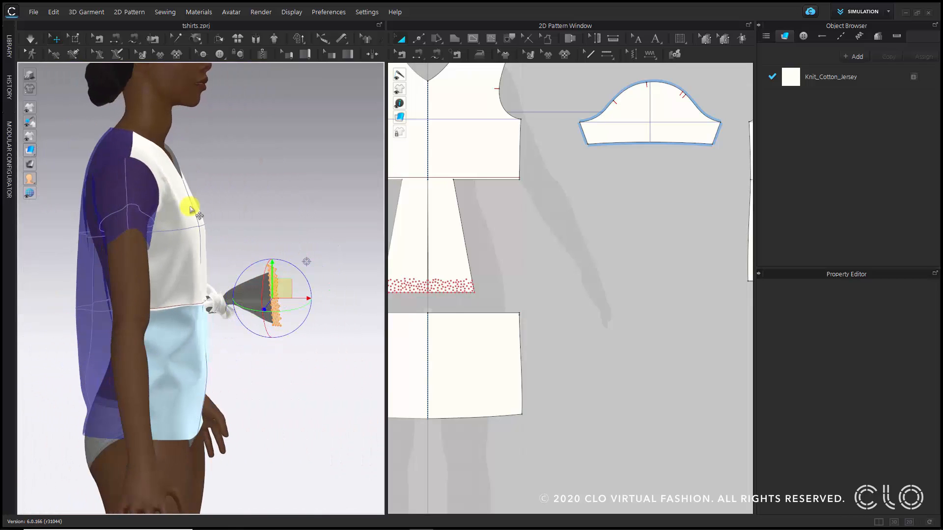
Restart the simulation and pull the remaining pinned end back against the avatar's right waist.
{"action": "left_click", "coordinate": [30, 42]}
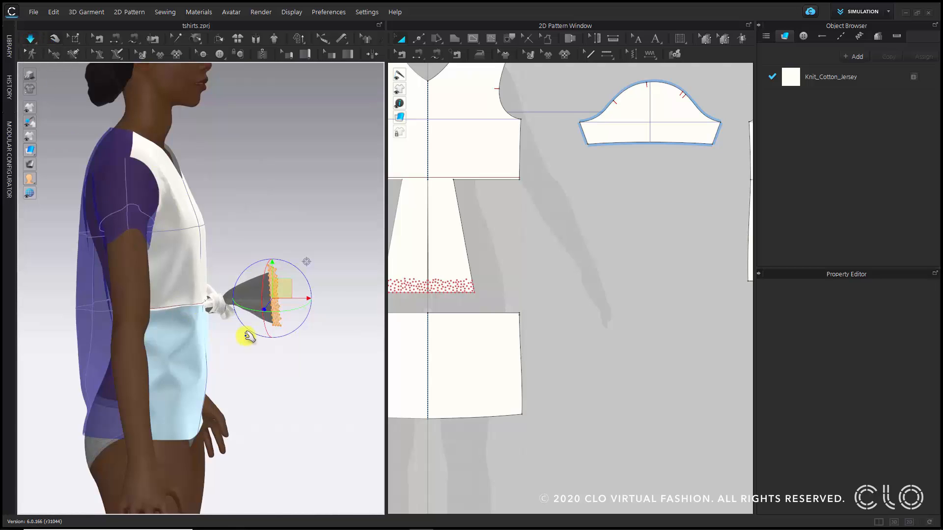
{"action": "right_click_drag", "start_coordinate": [253, 334], "coordinate": [273, 337]}
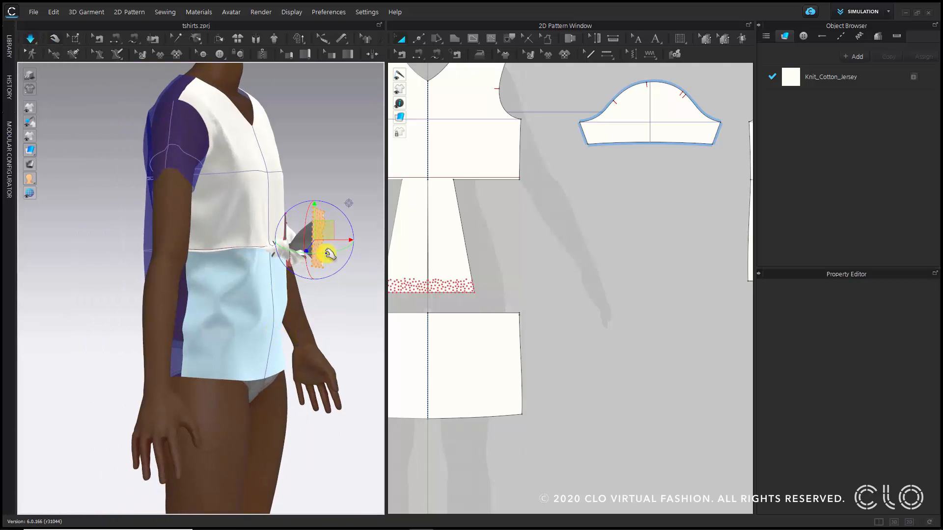
{"action": "left_click_drag", "start_coordinate": [326, 227], "coordinate": [239, 237]}
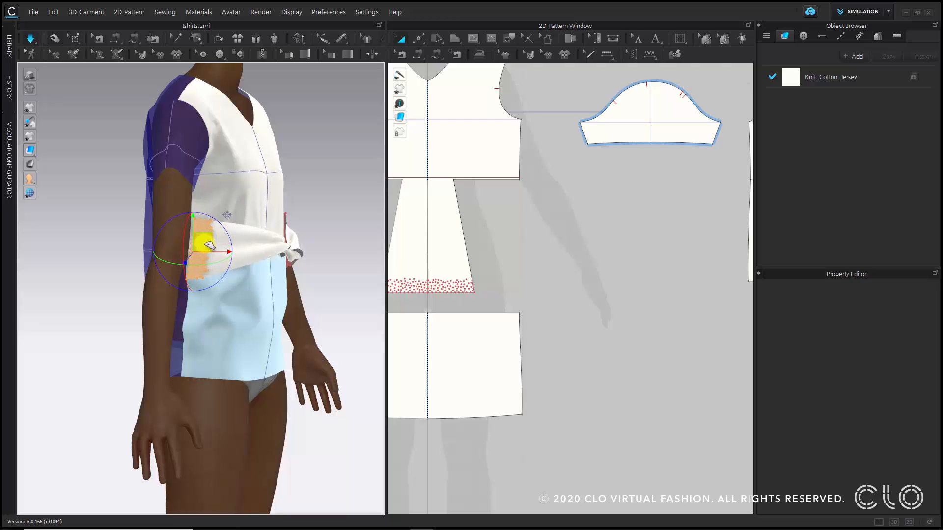
Pull the selected pinned end inward against the avatar's right waist, check the tie from the side and front, and stop the simulation.
{"action": "right_click_drag", "start_coordinate": [198, 286], "coordinate": [179, 248]}
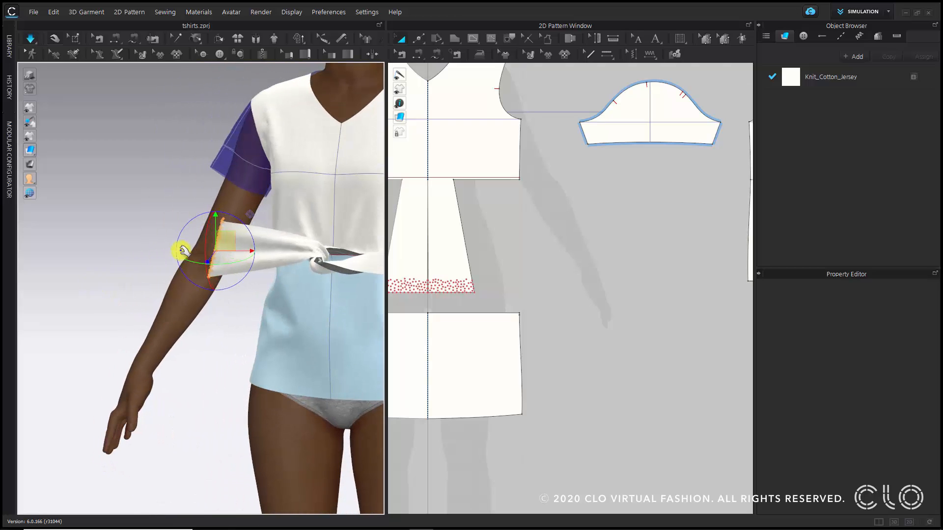
{"action": "left_click_drag", "start_coordinate": [220, 247], "coordinate": [248, 248]}
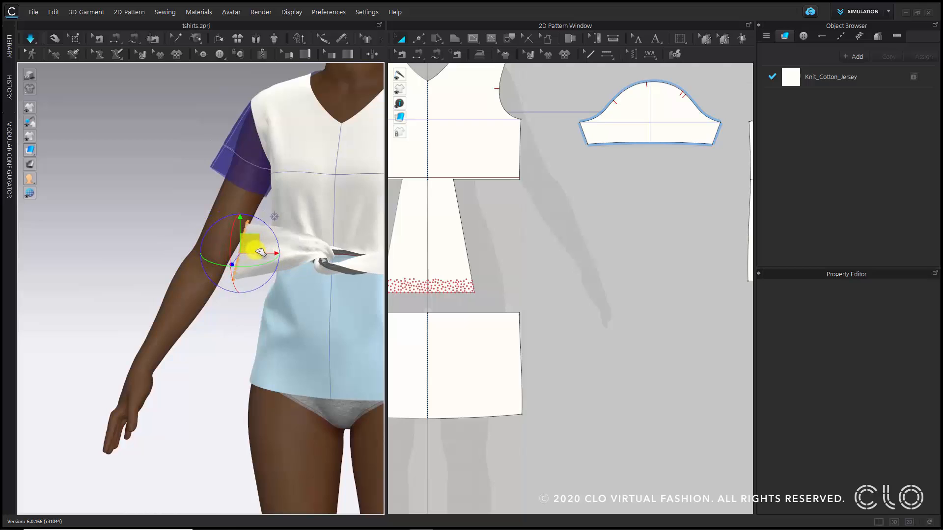
{"action": "right_click_drag", "start_coordinate": [252, 290], "coordinate": [391, 292]}
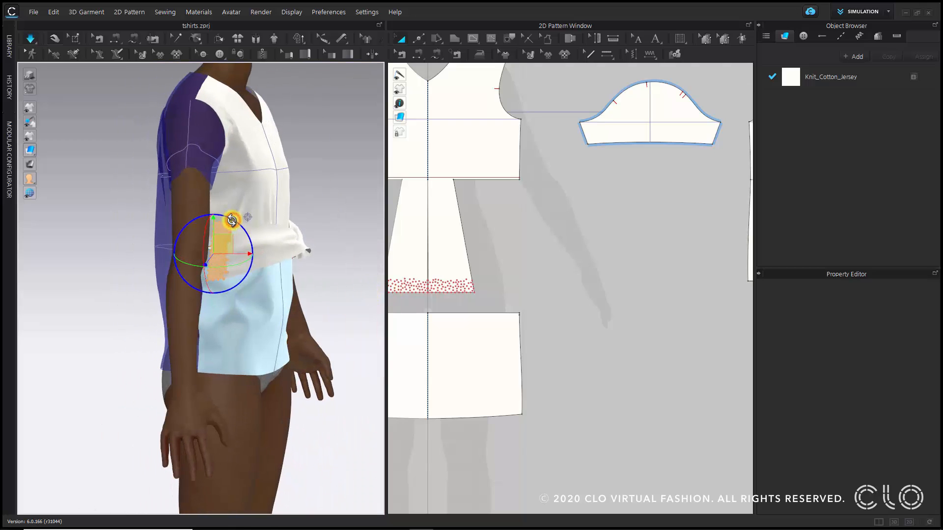
{"action": "right_click_drag", "start_coordinate": [315, 324], "coordinate": [246, 347]}
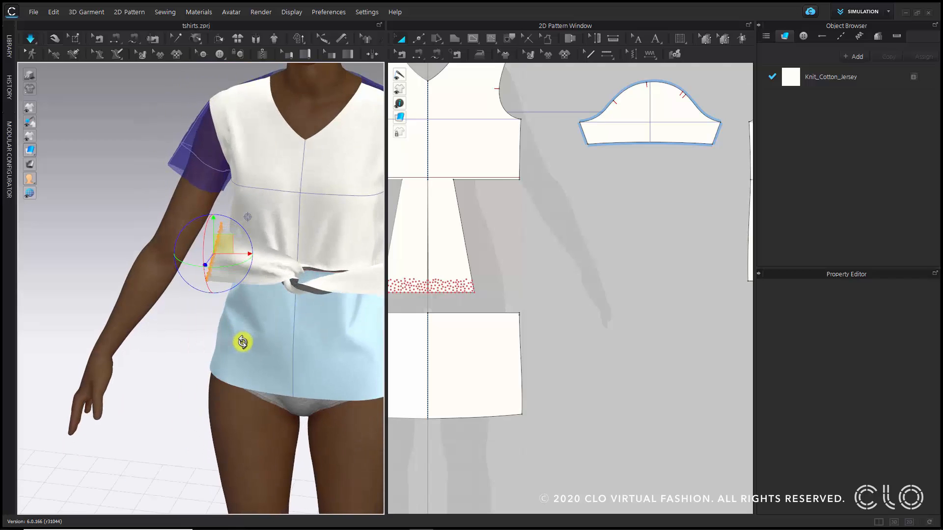
{"action": "right_click_drag", "start_coordinate": [278, 277], "coordinate": [268, 246]}
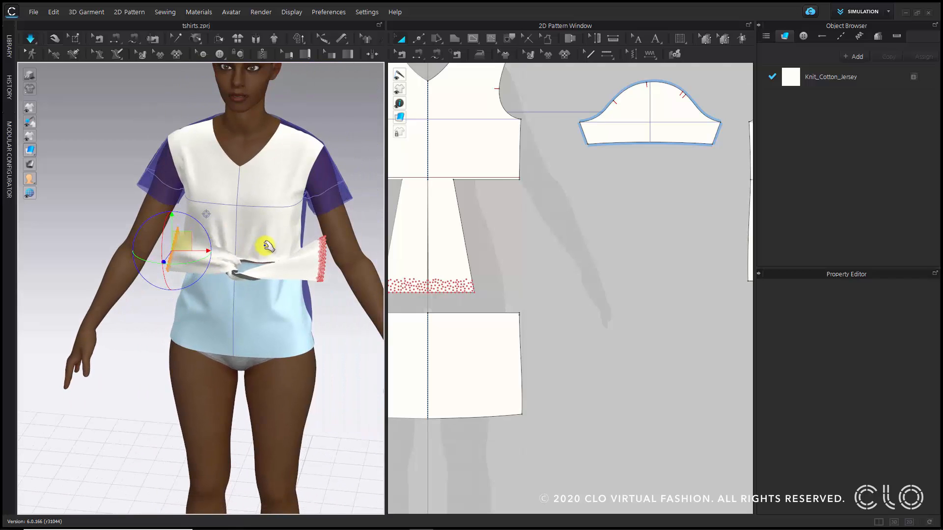
{"action": "left_click", "coordinate": [28, 44]}
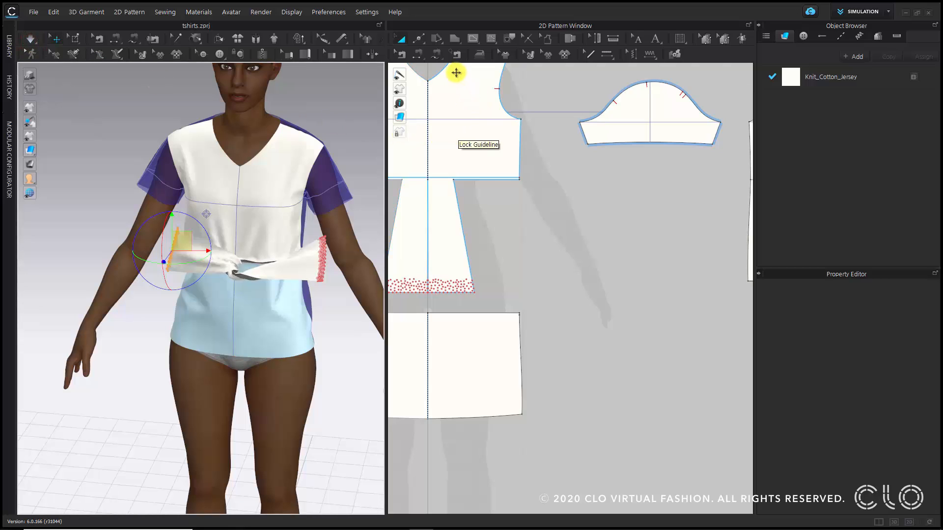
With Free Sewing, mark the flared panel's bottom edge from its center point to the left corner in the pattern as the first seam segment.
{"action": "left_click", "coordinate": [437, 55]}
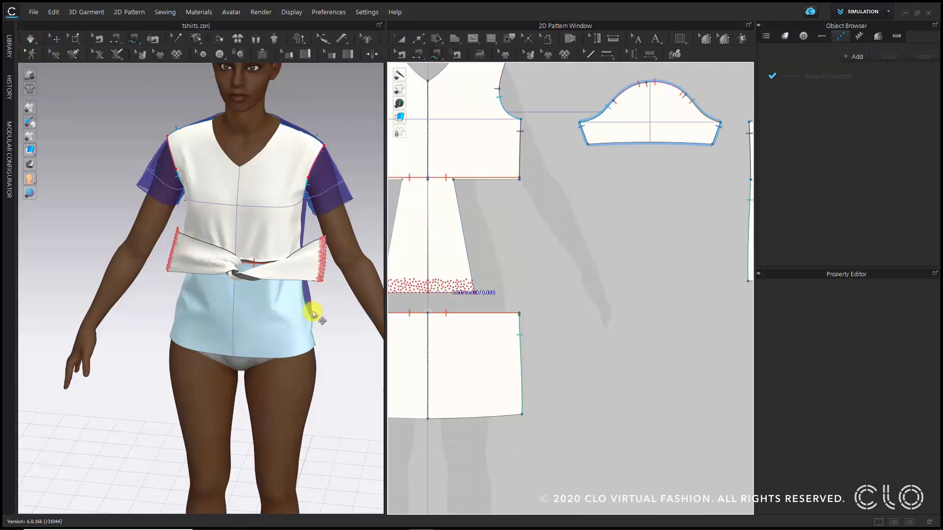
{"action": "scroll", "coordinate": [250, 292], "scroll_direction": "up", "scroll_amount": 3}
{"action": "right_click_drag", "start_coordinate": [250, 292], "coordinate": [286, 303]}
{"action": "scroll", "coordinate": [286, 303], "scroll_direction": "up", "scroll_amount": 3}
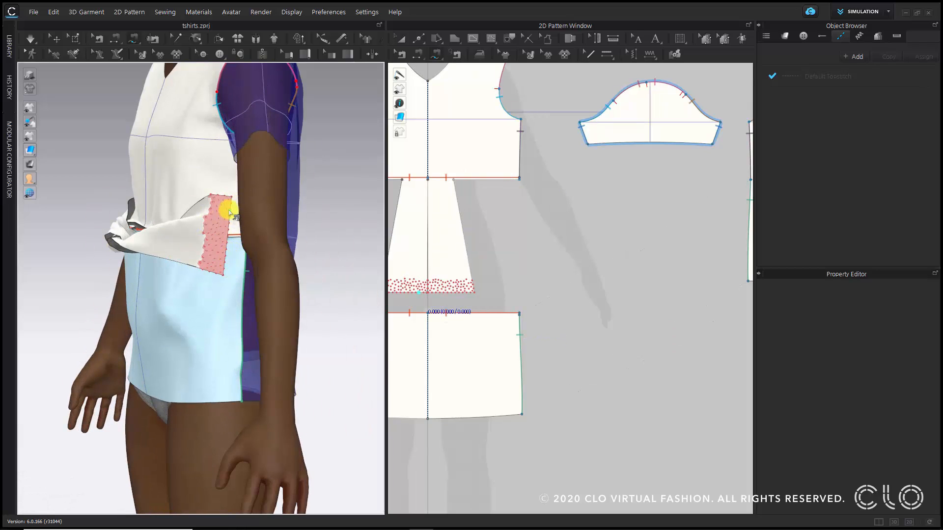
{"action": "scroll", "coordinate": [230, 209], "scroll_direction": "up", "scroll_amount": 1}
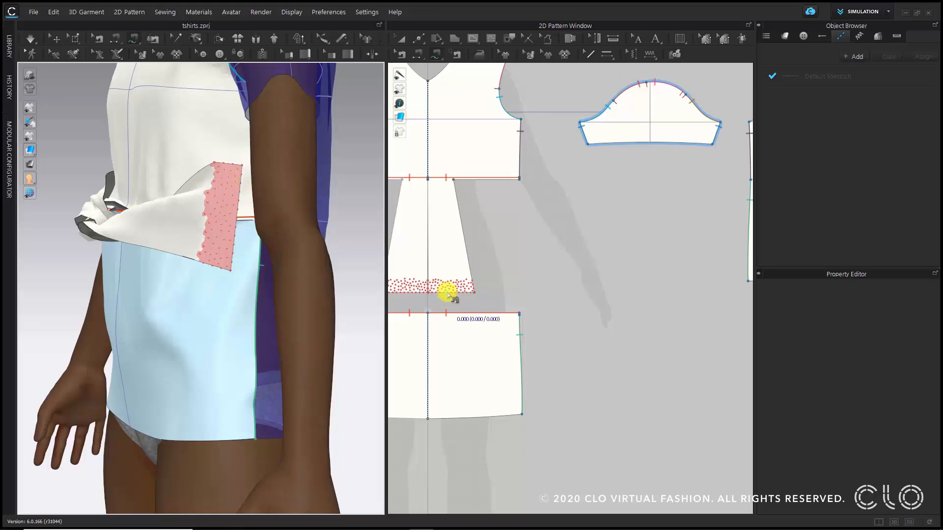
{"action": "middle_click_drag", "start_coordinate": [448, 290], "coordinate": [639, 265]}
{"action": "scroll", "coordinate": [535, 279], "scroll_direction": "up", "scroll_amount": 5}
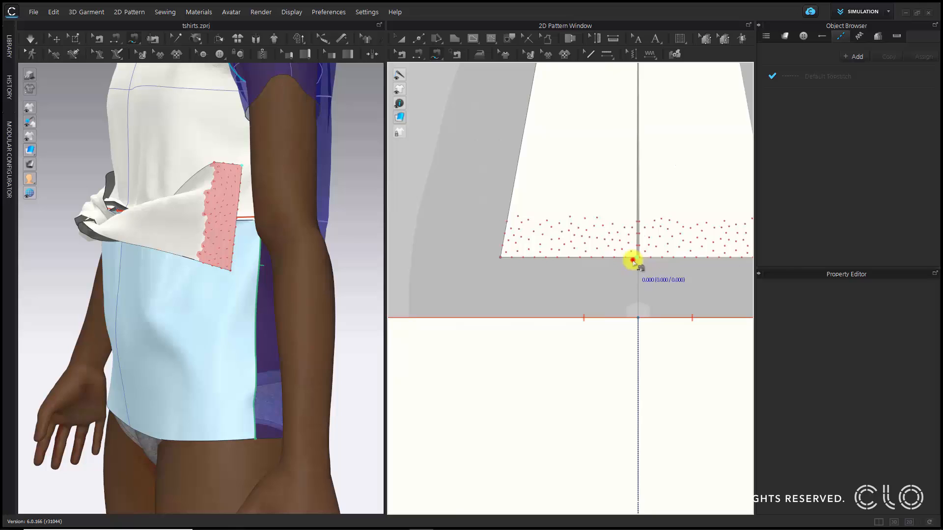
{"action": "left_click", "coordinate": [633, 260]}
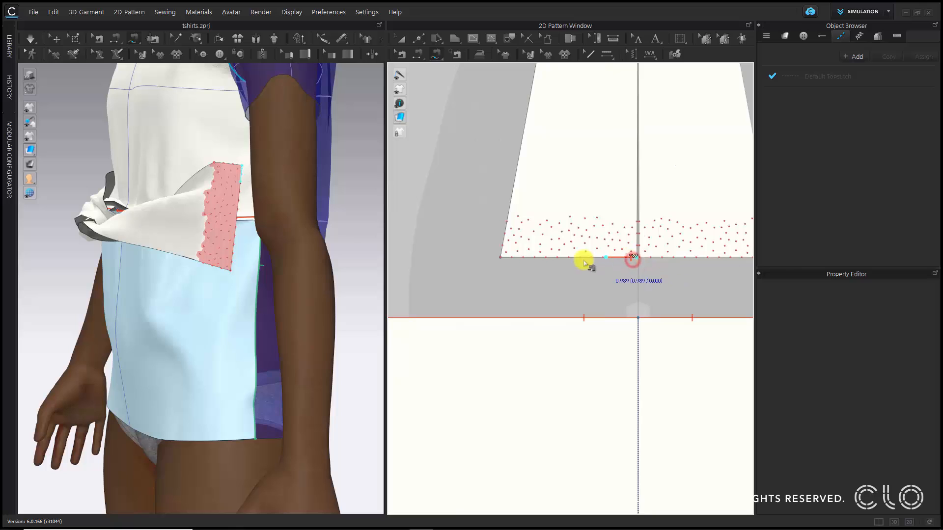
{"action": "left_click", "coordinate": [498, 258]}
{"action": "scroll", "coordinate": [498, 258], "scroll_direction": "down", "scroll_amount": 5}
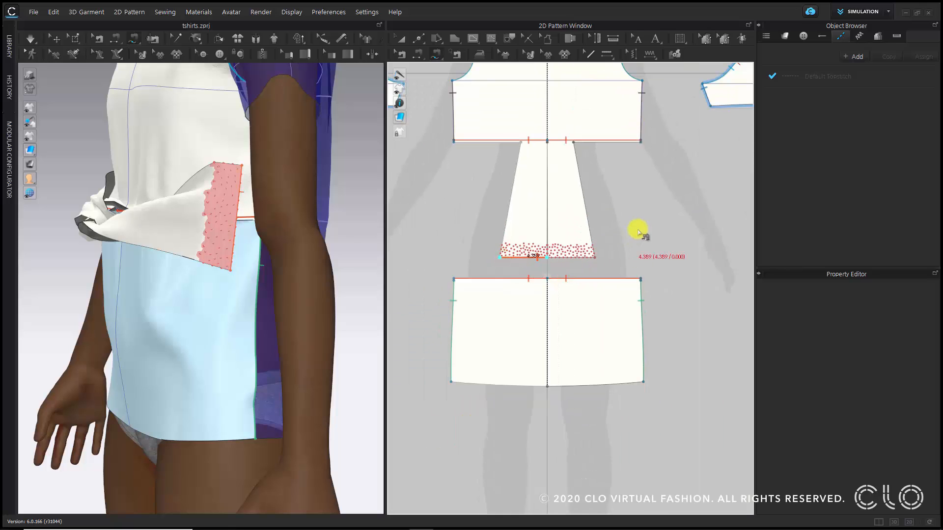
Sew that half edge 1:N to the last 1.313 in of the upper front's right side edge and the first 3.077 in of the lower front's side edge.
{"action": "middle_click_drag", "start_coordinate": [640, 232], "coordinate": [591, 293]}
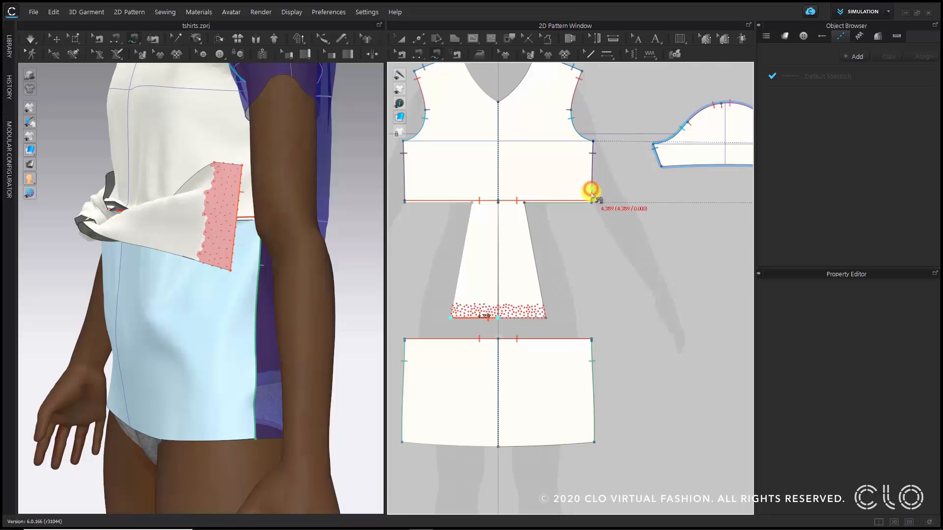
{"action": "left_click", "coordinate": [591, 199]}
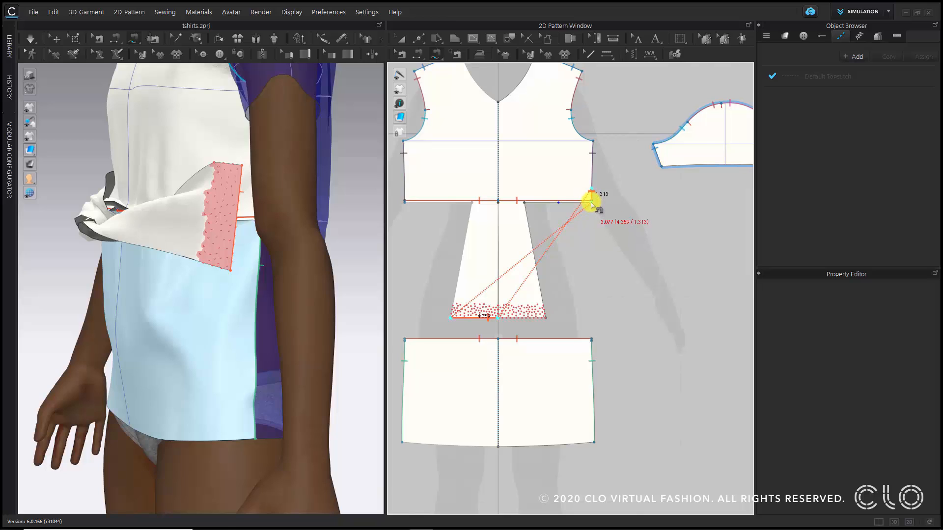
{"action": "key", "text": "shift"}
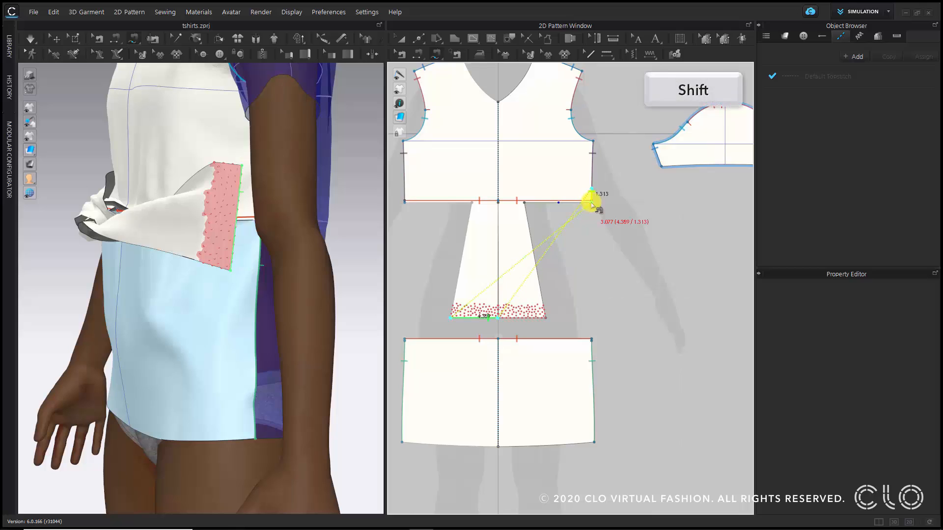
{"action": "scroll", "coordinate": [593, 204], "scroll_direction": "up", "scroll_amount": 5}
{"action": "scroll", "coordinate": [592, 236], "scroll_direction": "down", "scroll_amount": 5}
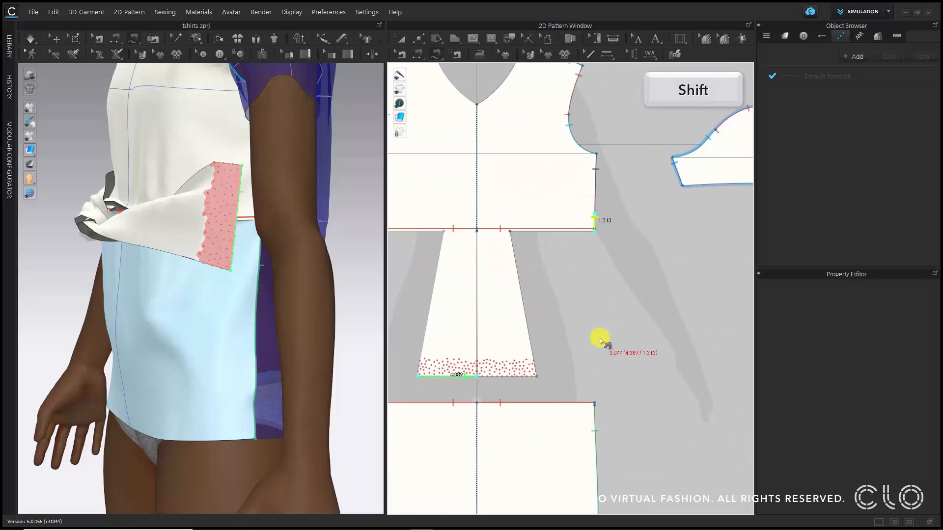
{"action": "scroll", "coordinate": [600, 358], "scroll_direction": "down", "scroll_amount": 3}
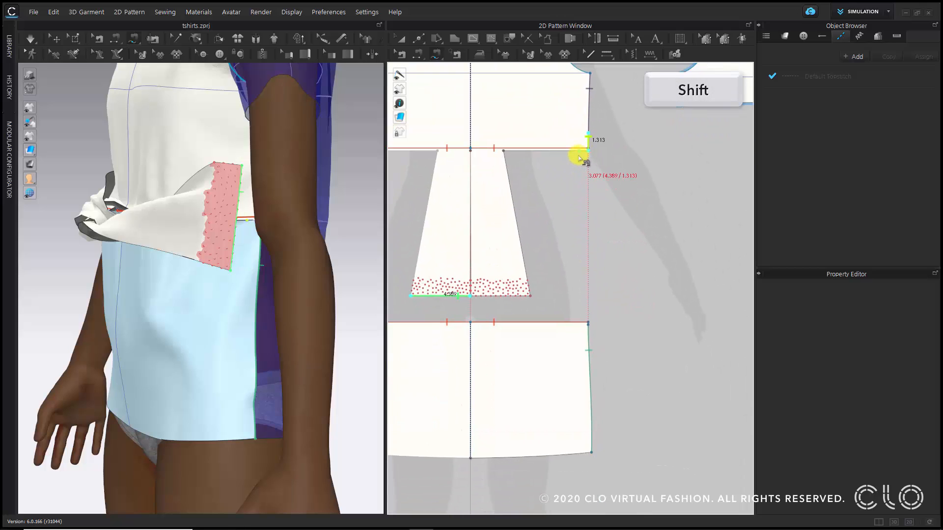
{"action": "scroll", "coordinate": [597, 332], "scroll_direction": "up", "scroll_amount": 6}
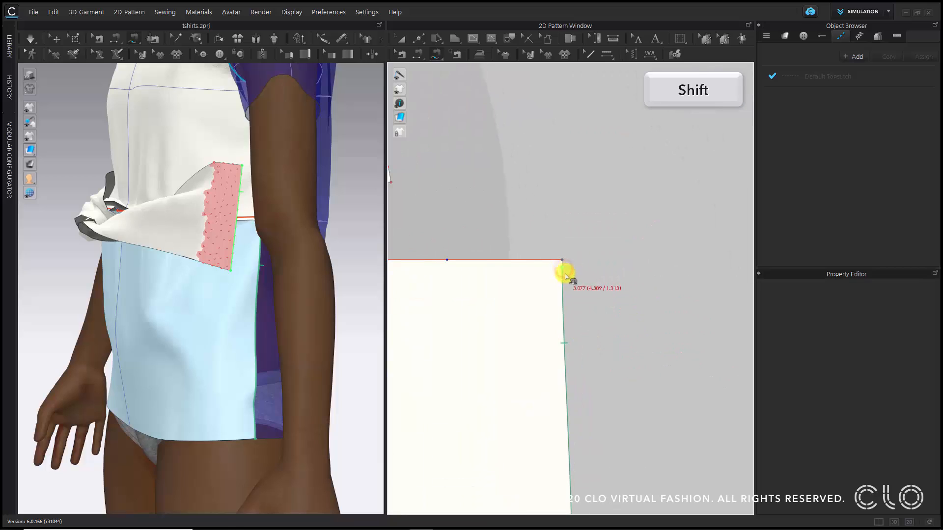
{"action": "left_click", "coordinate": [563, 272], "text": "shift"}
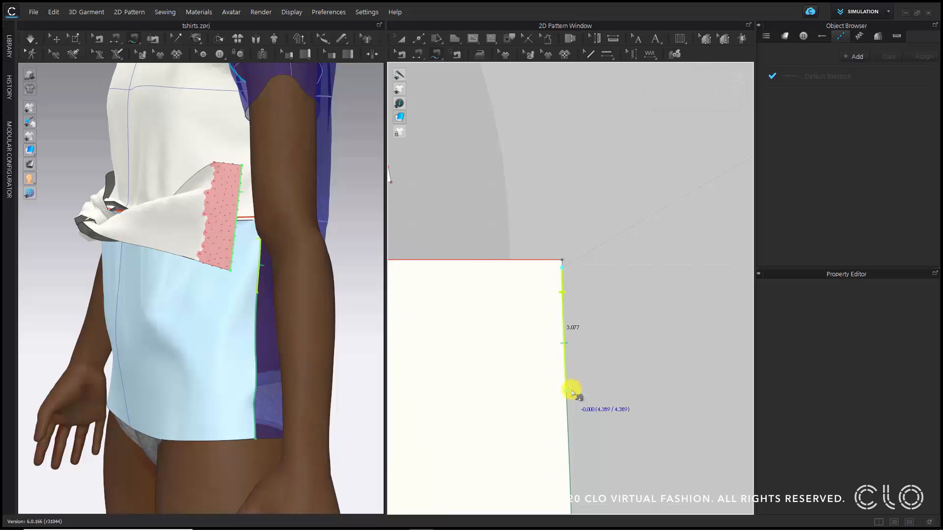
{"action": "left_click", "coordinate": [571, 391]}
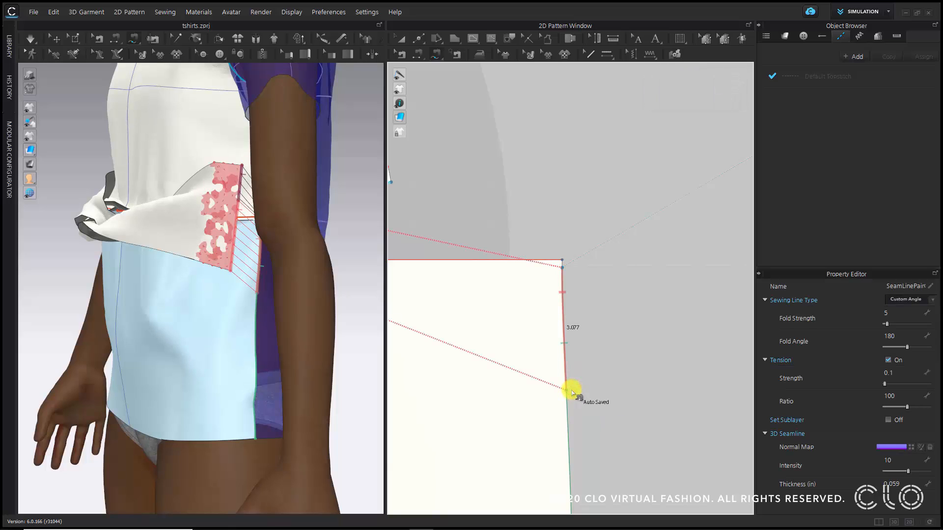
Delete all pins from the tie's ends.
{"action": "scroll", "coordinate": [572, 388], "scroll_direction": "down", "scroll_amount": 5}
{"action": "scroll", "coordinate": [574, 383], "scroll_direction": "up", "scroll_amount": 2}
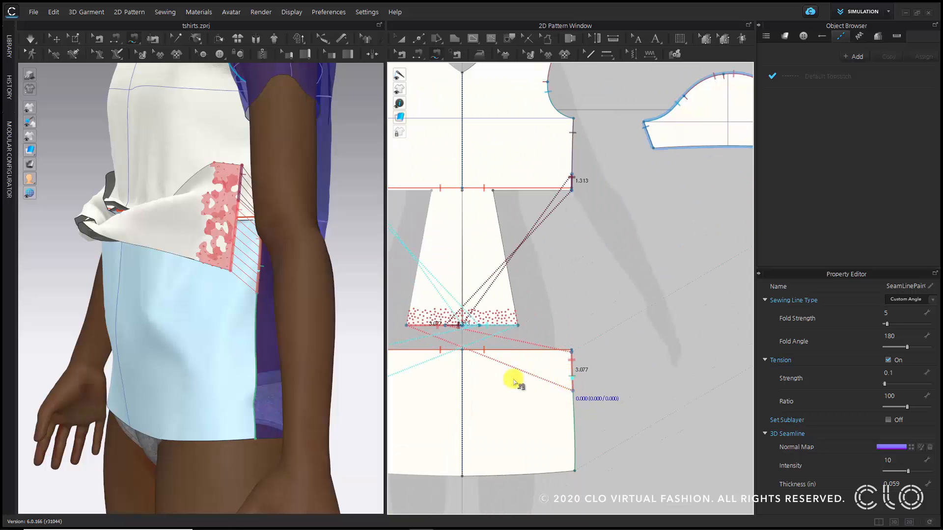
{"action": "right_click_drag", "start_coordinate": [87, 308], "coordinate": [176, 309]}
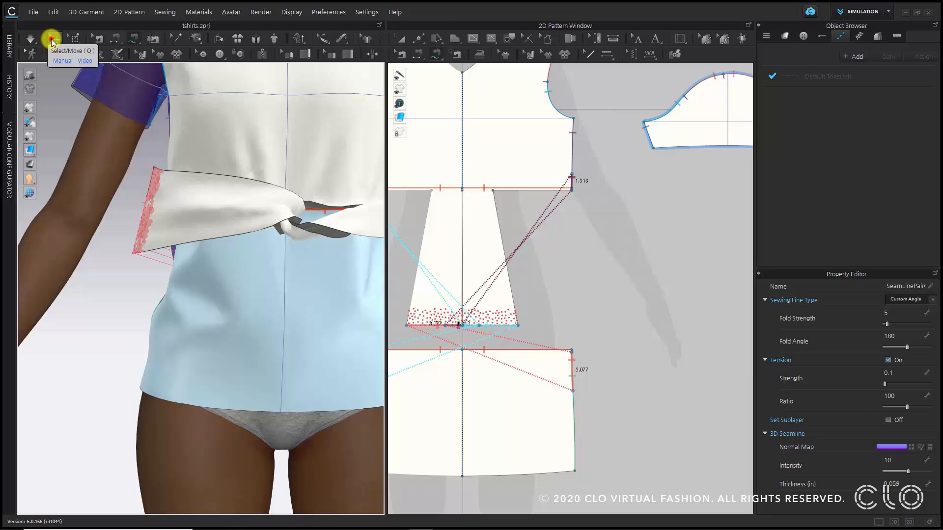
{"action": "left_click", "coordinate": [52, 40]}
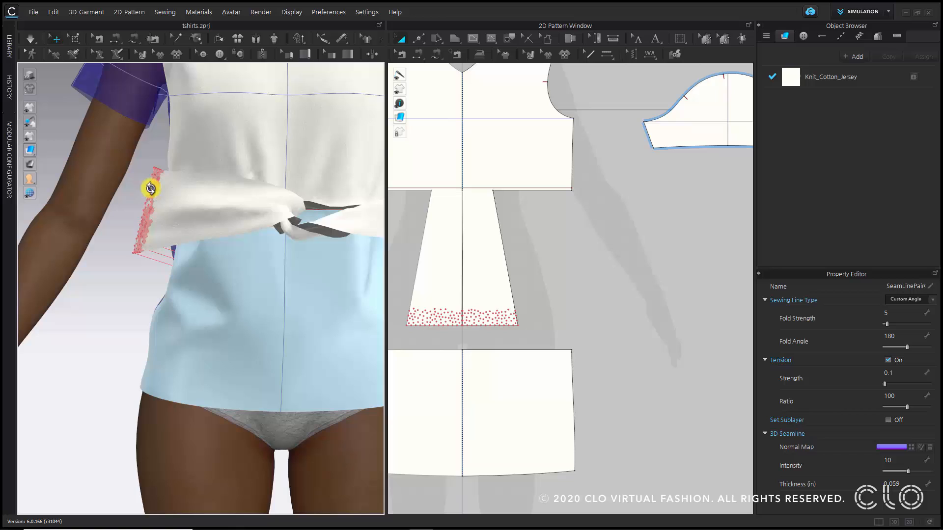
{"action": "right_click", "coordinate": [150, 188]}
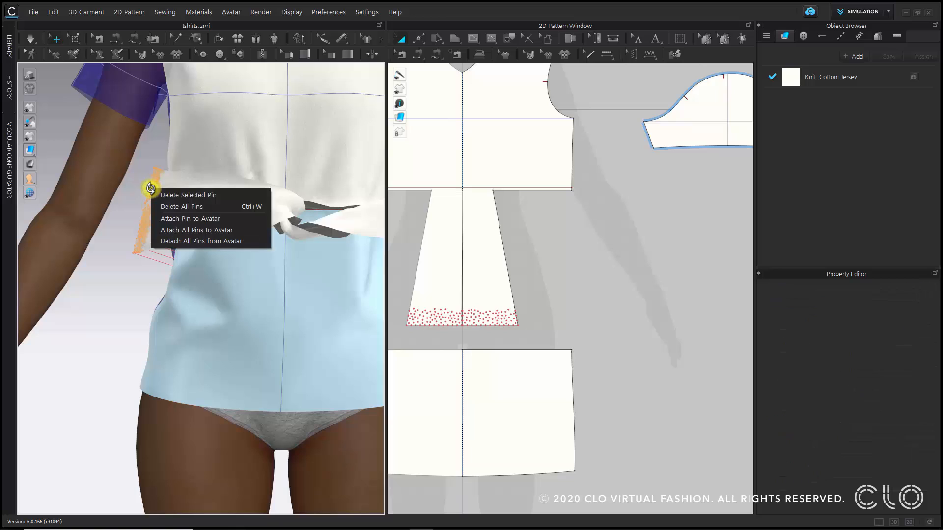
{"action": "left_click", "coordinate": [216, 207]}
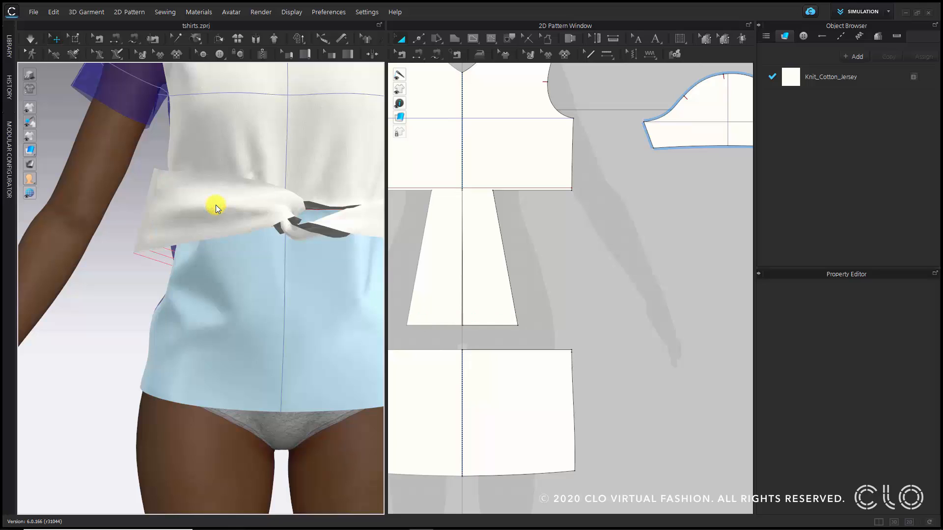
Simulate the garment so the tie's ends close into the side seams, stop it, and check the drape.
{"action": "key", "text": "2"}
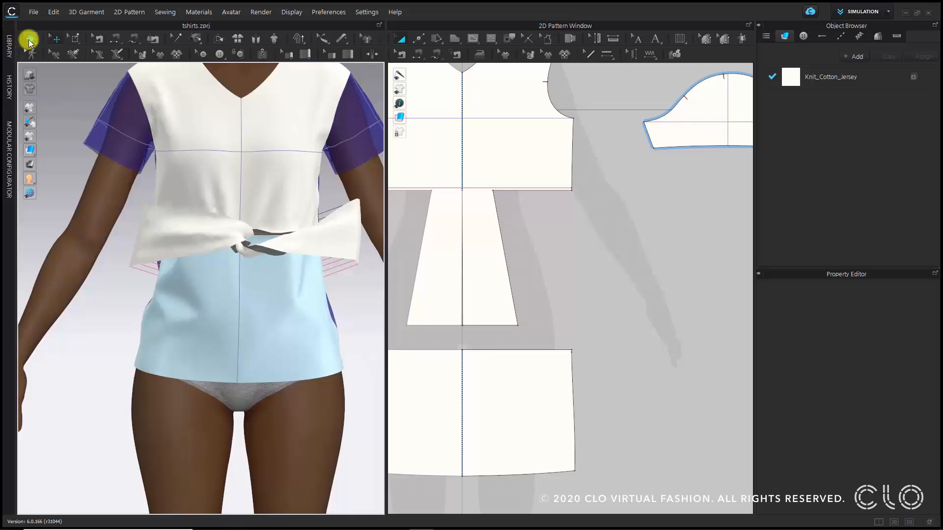
{"action": "left_click", "coordinate": [30, 42]}
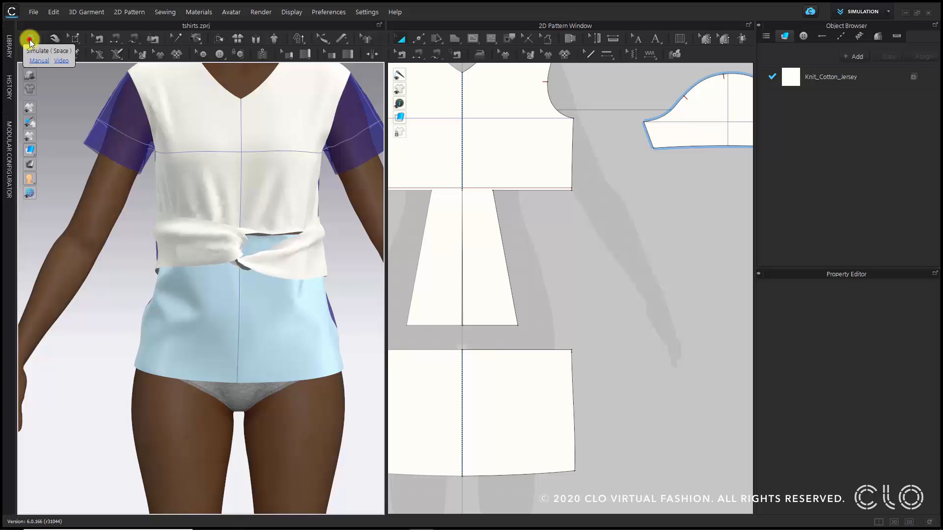
{"action": "left_click", "coordinate": [29, 42]}
{"action": "right_click_drag", "start_coordinate": [141, 290], "coordinate": [164, 268]}
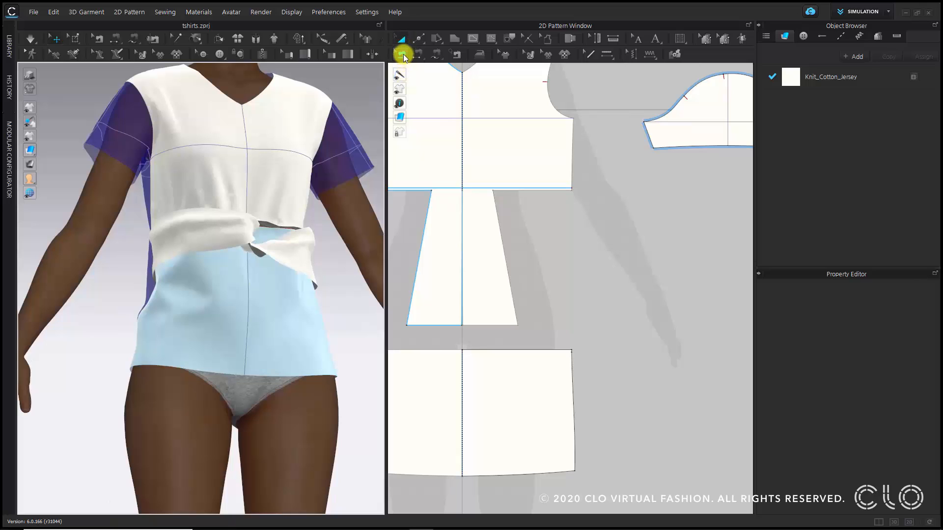
Set the sewing line type of all seams along the flared panel's bottom edge to TURNED, and simulate the garment.
{"action": "left_click", "coordinate": [402, 54]}
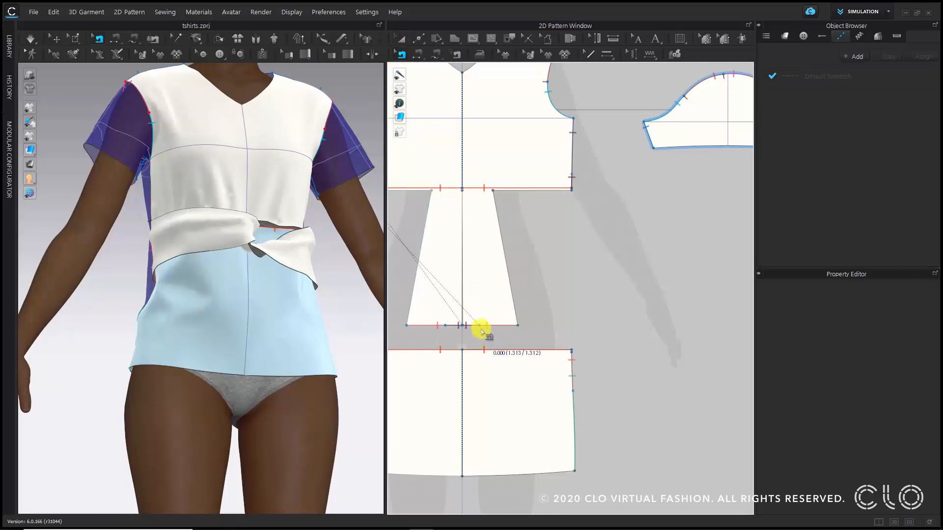
{"action": "middle_click_drag", "start_coordinate": [480, 328], "coordinate": [511, 294]}
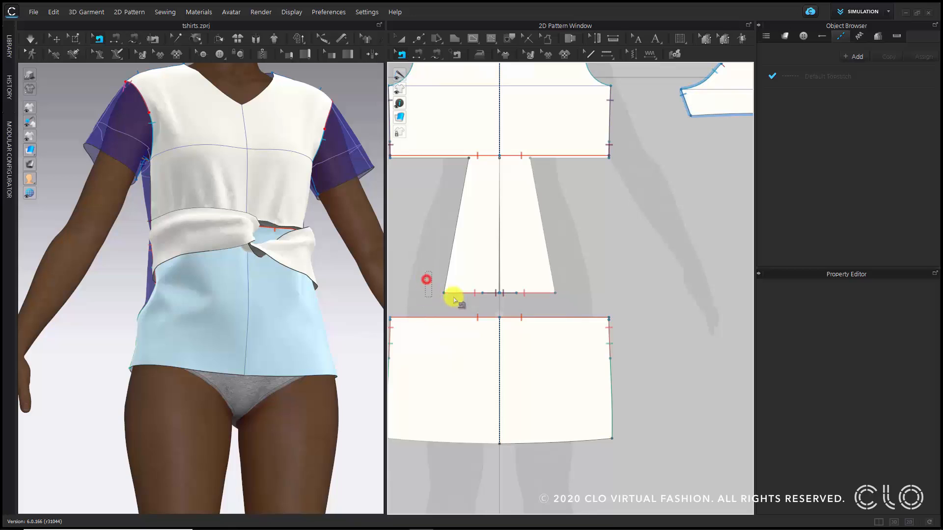
{"action": "left_click", "coordinate": [568, 307]}
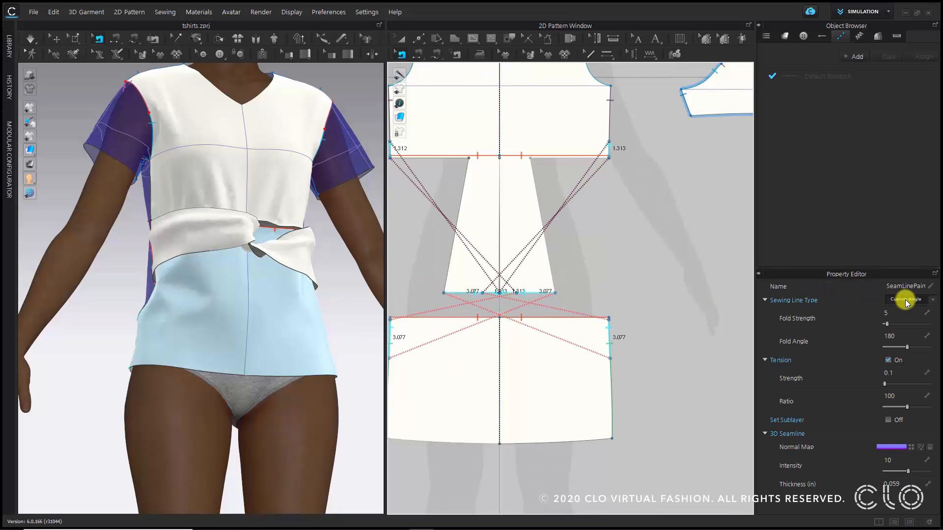
{"action": "right_click_drag", "start_coordinate": [216, 255], "coordinate": [188, 272]}
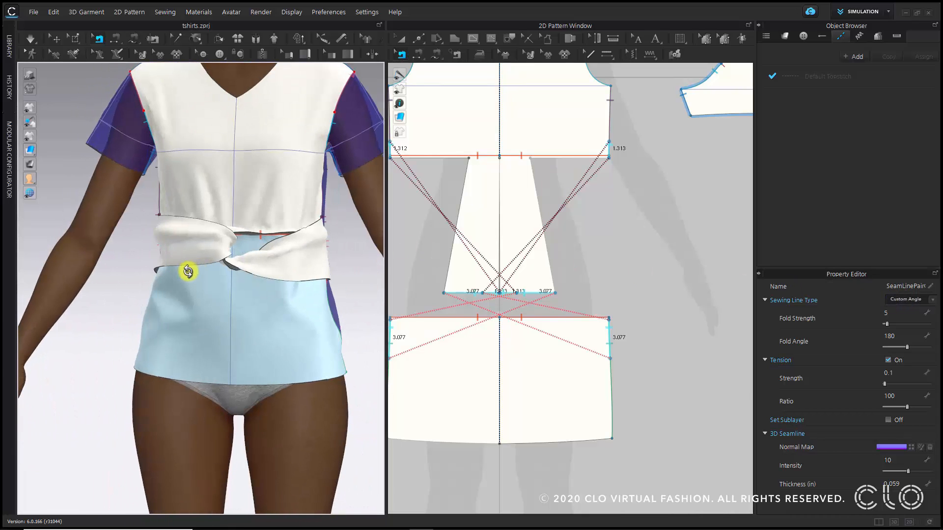
{"action": "left_click", "coordinate": [915, 301]}
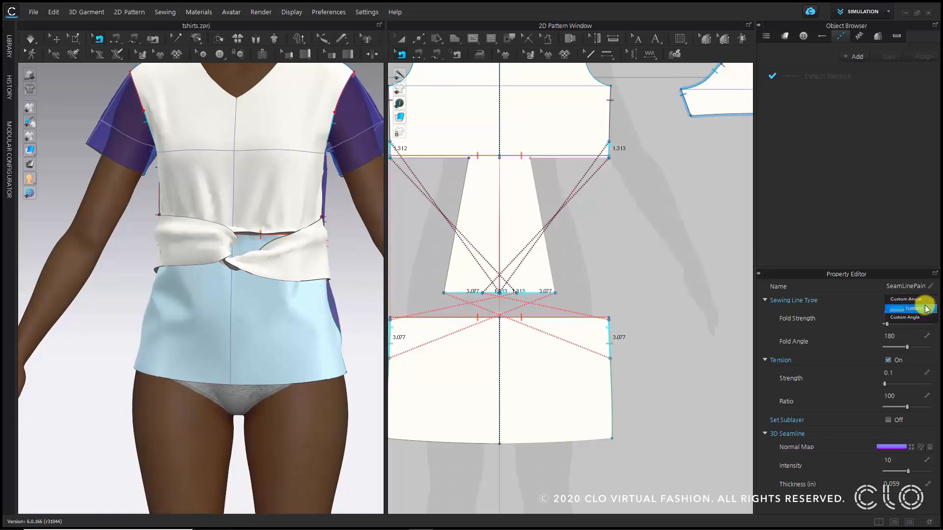
{"action": "left_click", "coordinate": [926, 308]}
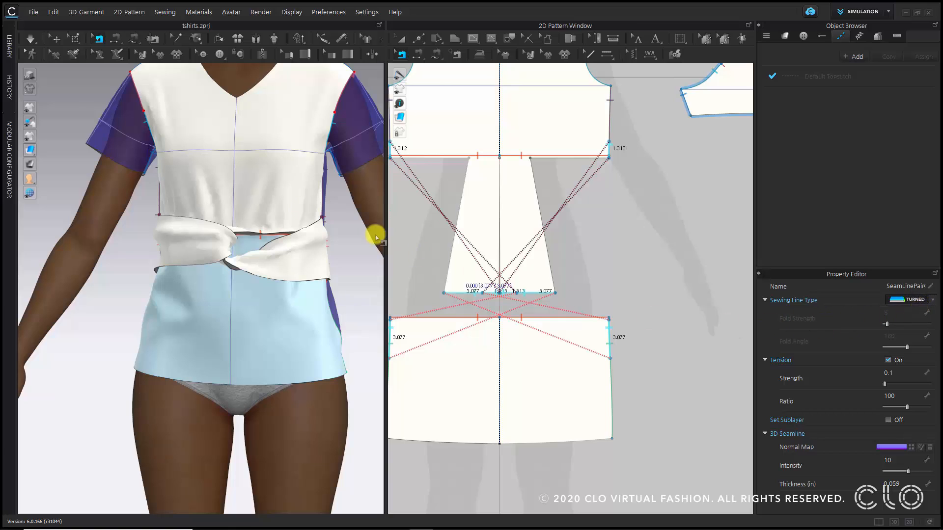
{"action": "left_click", "coordinate": [30, 42]}
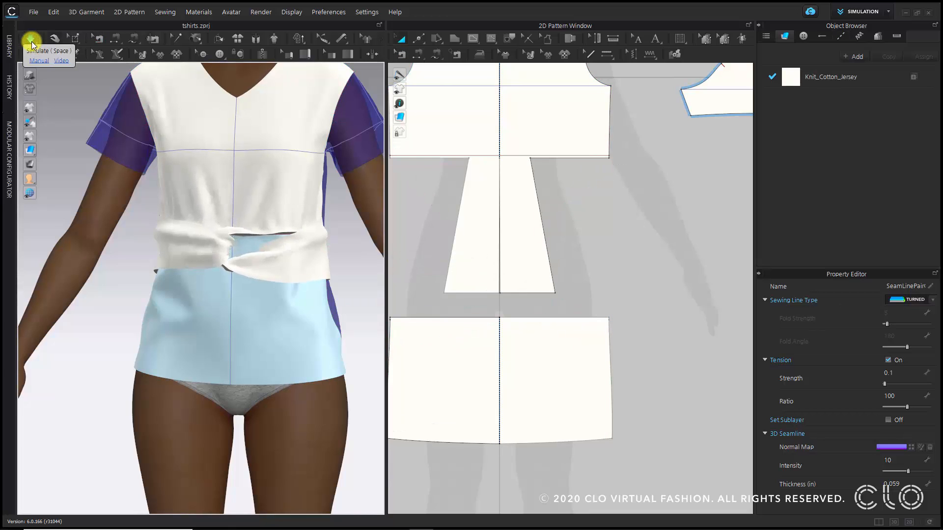
Stop the simulation and activate all pattern pieces of the T-shirt.
{"action": "left_click", "coordinate": [31, 43]}
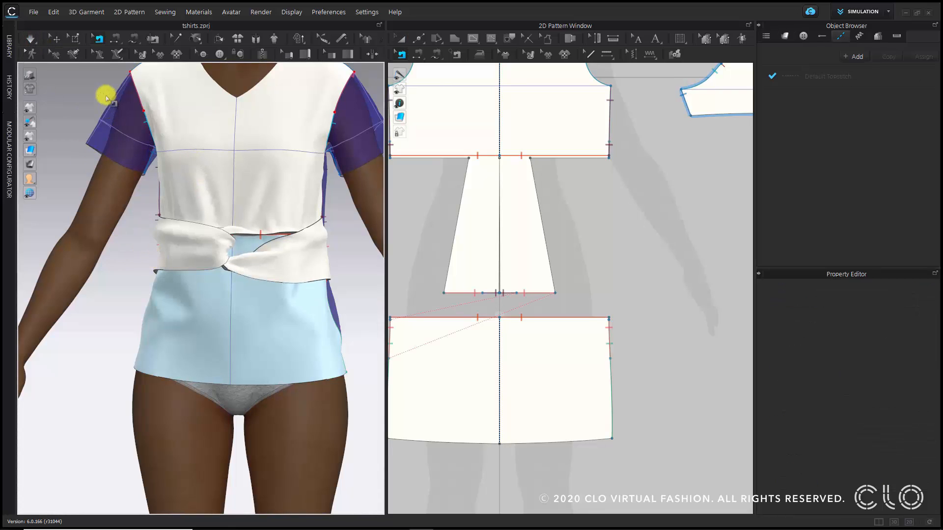
{"action": "left_click", "coordinate": [60, 39]}
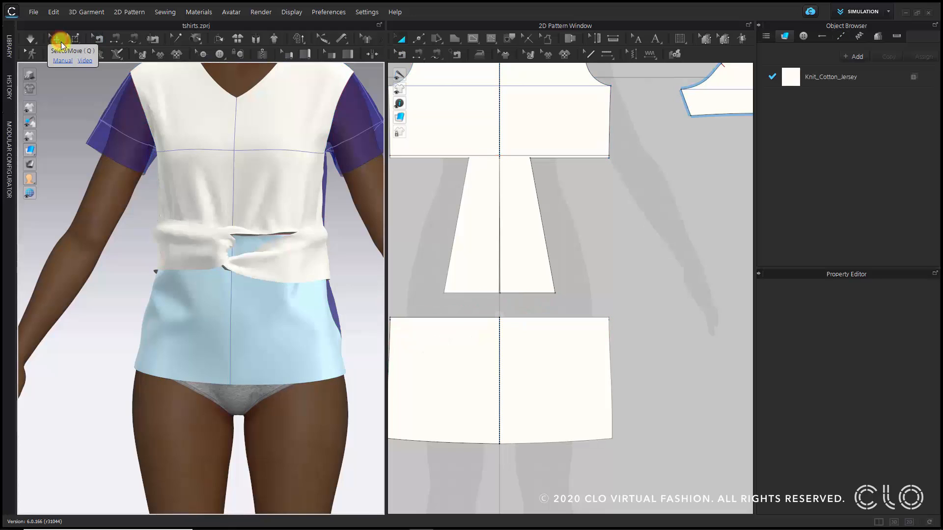
{"action": "left_click", "coordinate": [109, 133]}
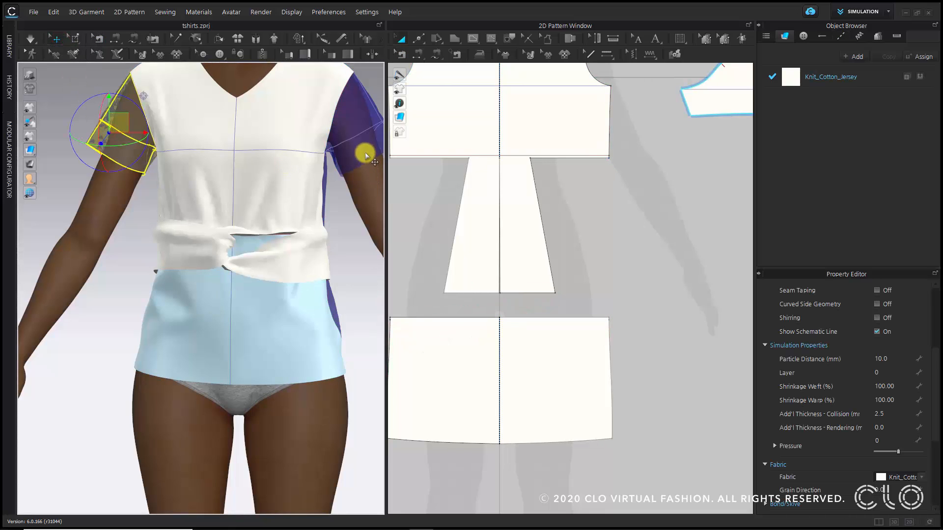
{"action": "left_click", "coordinate": [340, 215]}
{"action": "key", "text": "ctrl+a"}
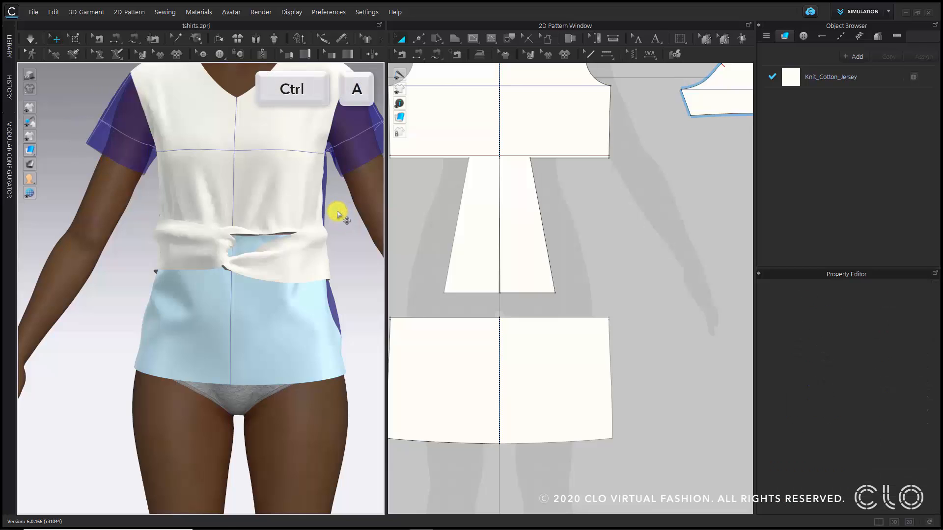
{"action": "scroll", "coordinate": [337, 219], "scroll_direction": "down", "scroll_amount": 2}
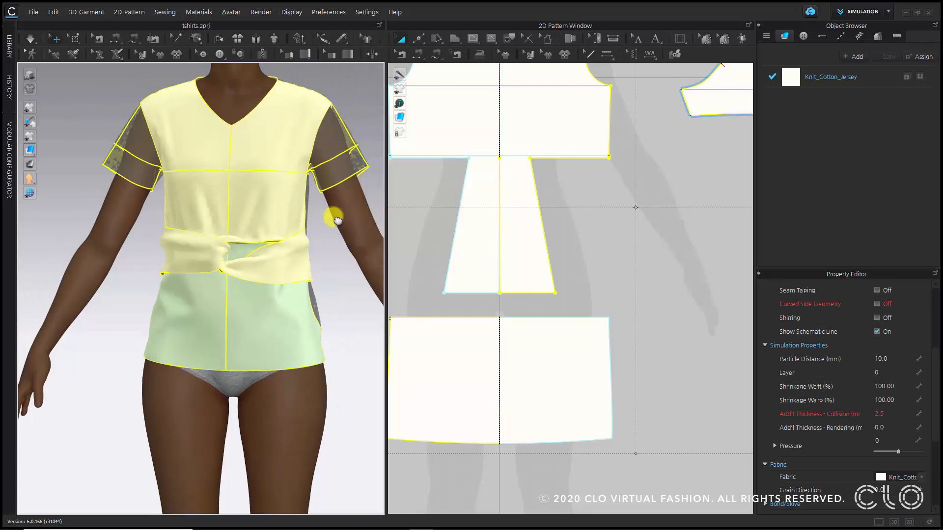
{"action": "middle_click_drag", "start_coordinate": [336, 219], "coordinate": [286, 248]}
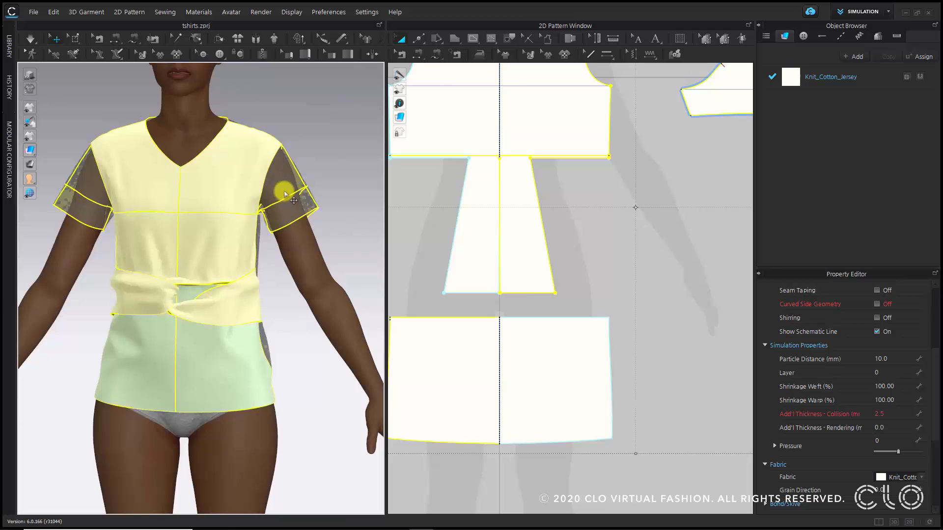
{"action": "right_click", "coordinate": [237, 345]}
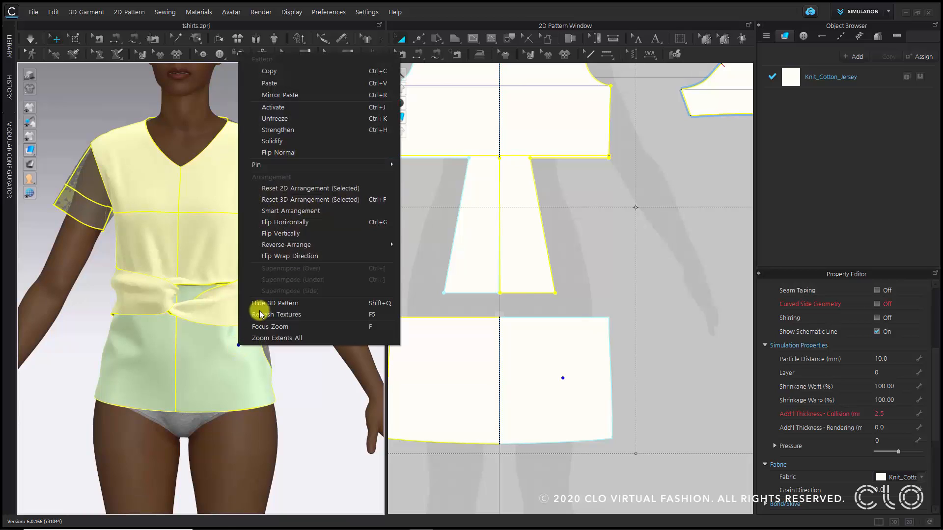
{"action": "left_click", "coordinate": [308, 108]}
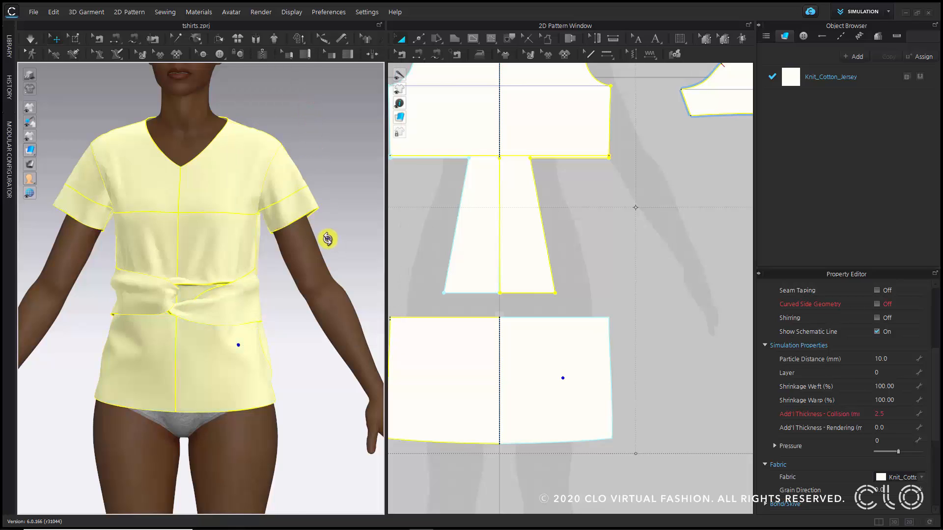
Simulate the fully activated T-shirt and pull its lower front near the hem to adjust the drape.
{"action": "mouse_move", "coordinate": [326, 236]}
{"action": "right_mouse_down"}
{"action": "mouse_move", "coordinate": [119, 232]}
{"action": "mouse_move", "coordinate": [336, 238]}
{"action": "right_mouse_up"}
{"action": "right_click_drag", "start_coordinate": [154, 177], "coordinate": [162, 247]}
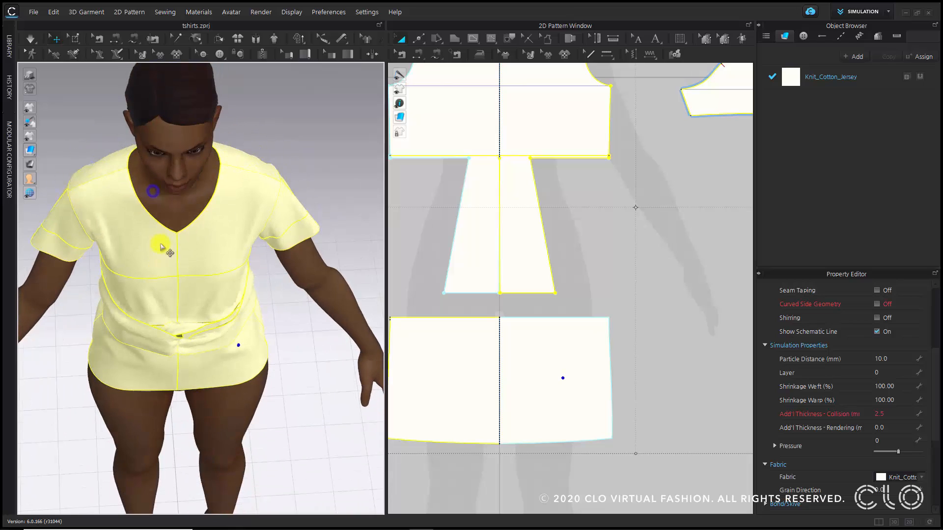
{"action": "left_click", "coordinate": [34, 39]}
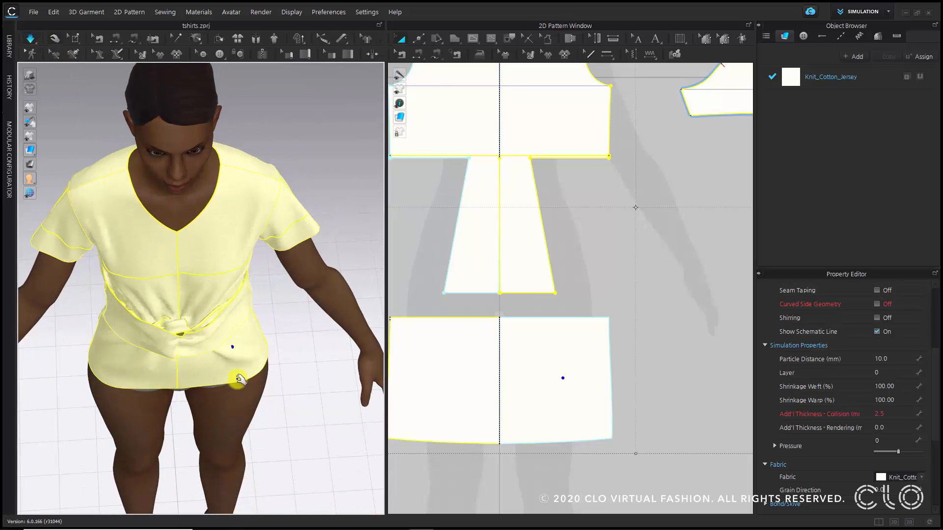
{"action": "left_click_drag", "start_coordinate": [248, 367], "coordinate": [243, 338]}
{"action": "key", "text": "2"}
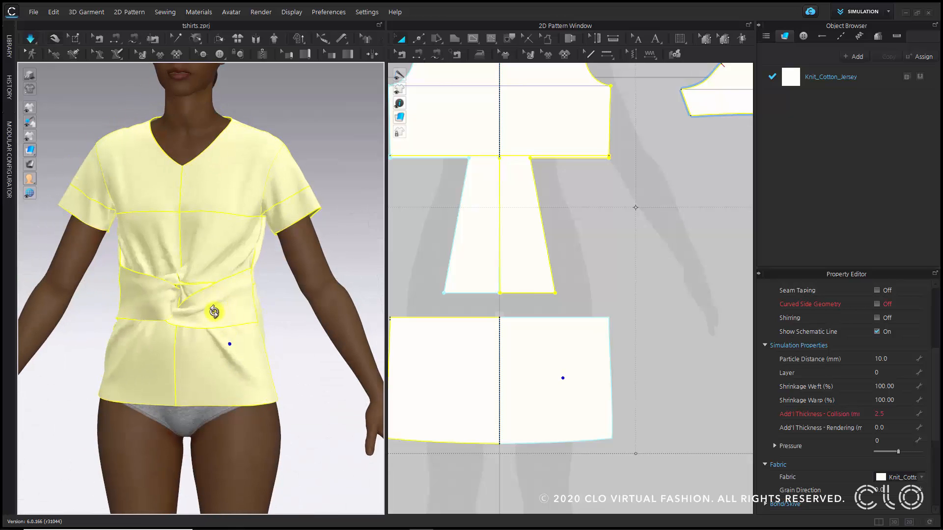
Examine the twisted waist tie's drape from several angles and stop the simulation.
{"action": "scroll", "coordinate": [217, 318], "scroll_direction": "up", "scroll_amount": 3}
{"action": "scroll", "coordinate": [210, 320], "scroll_direction": "up", "scroll_amount": 3}
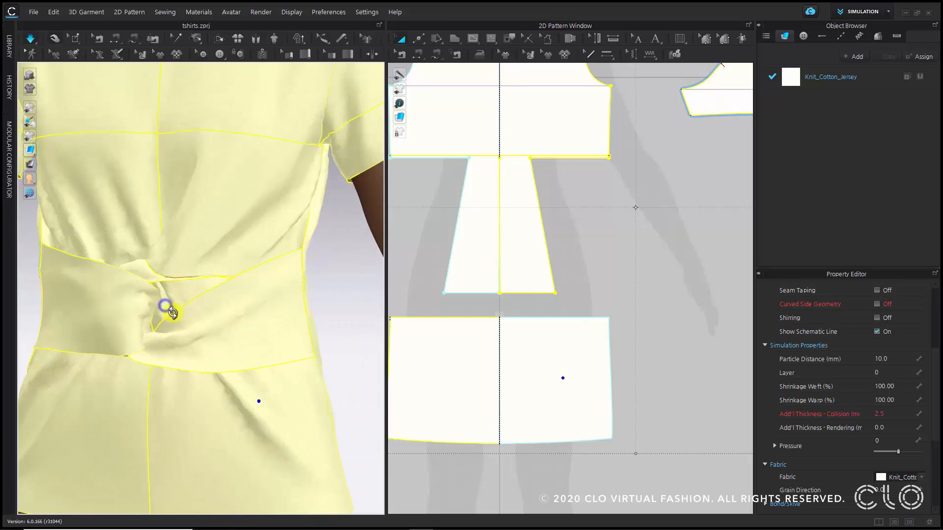
{"action": "scroll", "coordinate": [199, 325], "scroll_direction": "up", "scroll_amount": 2}
{"action": "scroll", "coordinate": [196, 314], "scroll_direction": "down", "scroll_amount": 4}
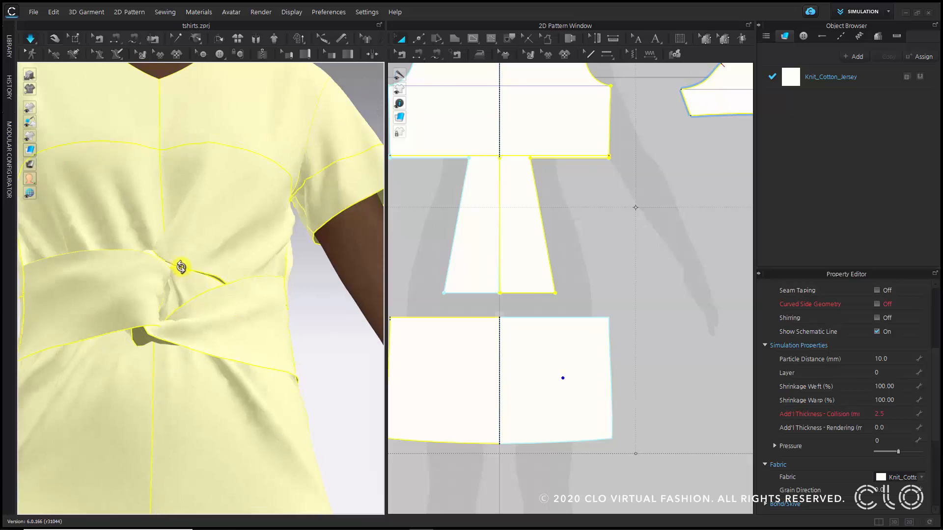
{"action": "right_click_drag", "start_coordinate": [206, 324], "coordinate": [259, 400]}
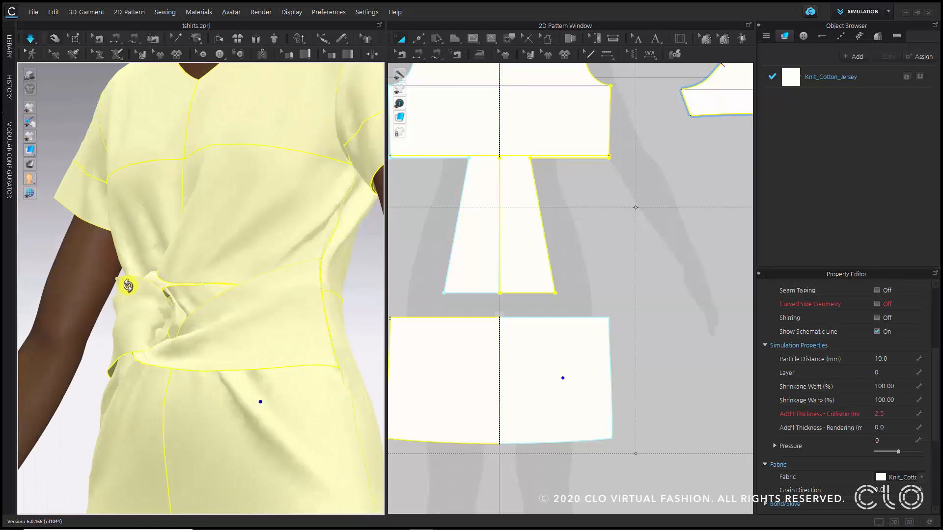
{"action": "right_click_drag", "start_coordinate": [158, 283], "coordinate": [180, 299]}
{"action": "scroll", "coordinate": [180, 286], "scroll_direction": "down", "scroll_amount": 3}
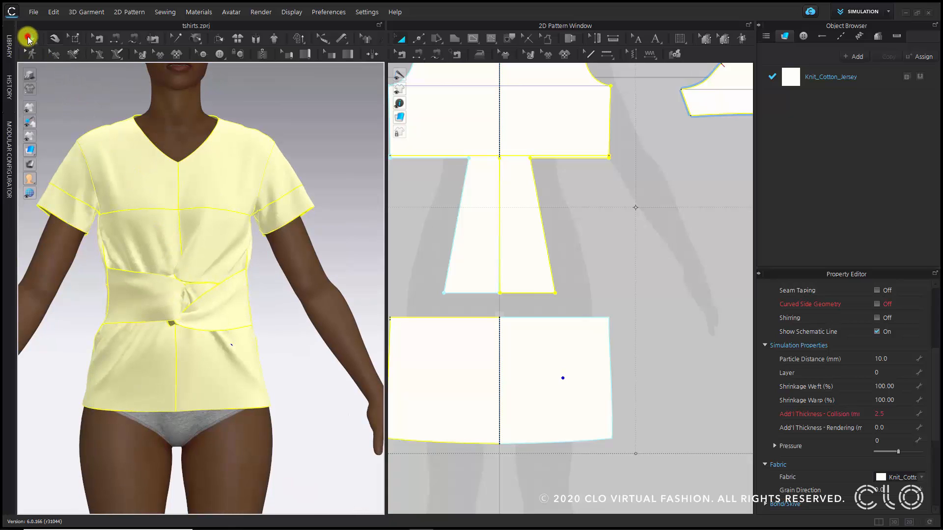
{"action": "left_click", "coordinate": [29, 39]}
{"action": "scroll", "coordinate": [450, 172], "scroll_direction": "down", "scroll_amount": 5}
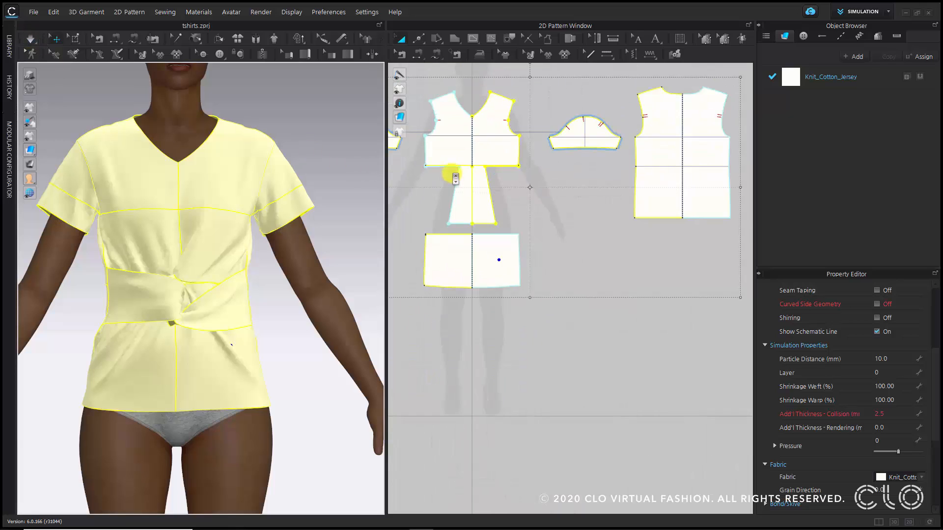
{"action": "right_click_drag", "start_coordinate": [473, 270], "coordinate": [544, 273]}
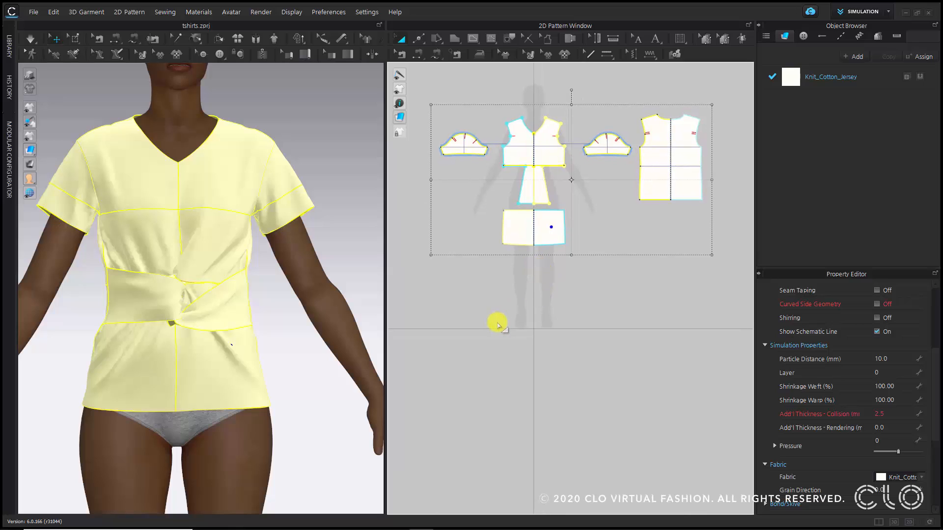
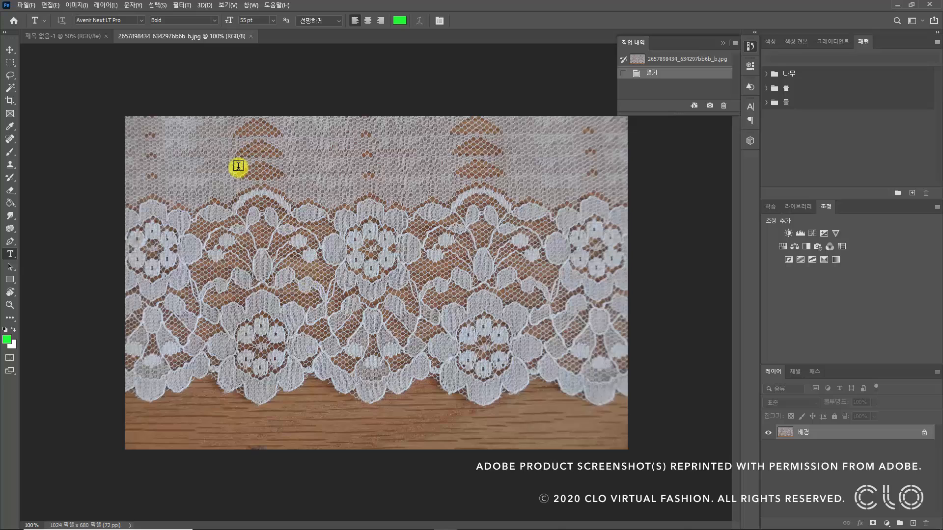
In Photoshop, select the lace threads in the lace photo with Color Range, sampling the lace and setting the fuzziness to 83.
{"action": "left_click", "coordinate": [157, 5]}
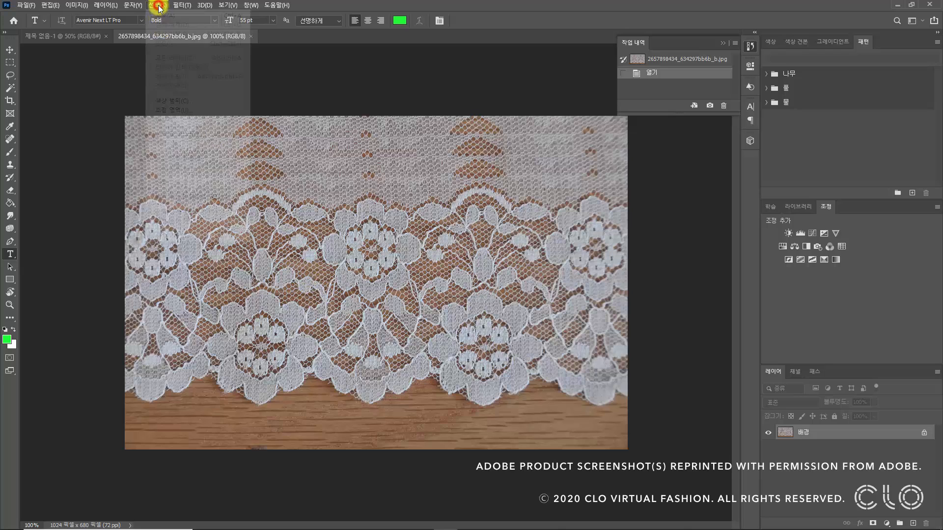
{"action": "left_click", "coordinate": [191, 101]}
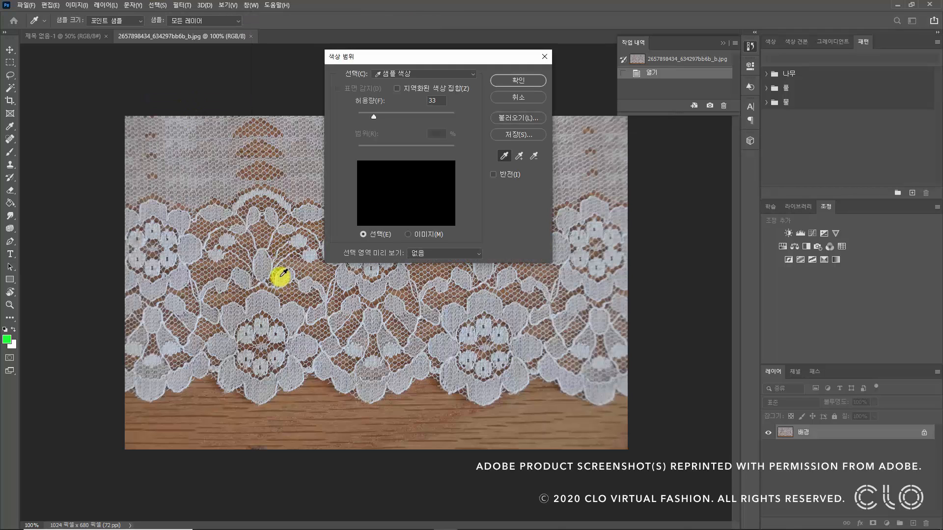
{"action": "left_click", "coordinate": [277, 229]}
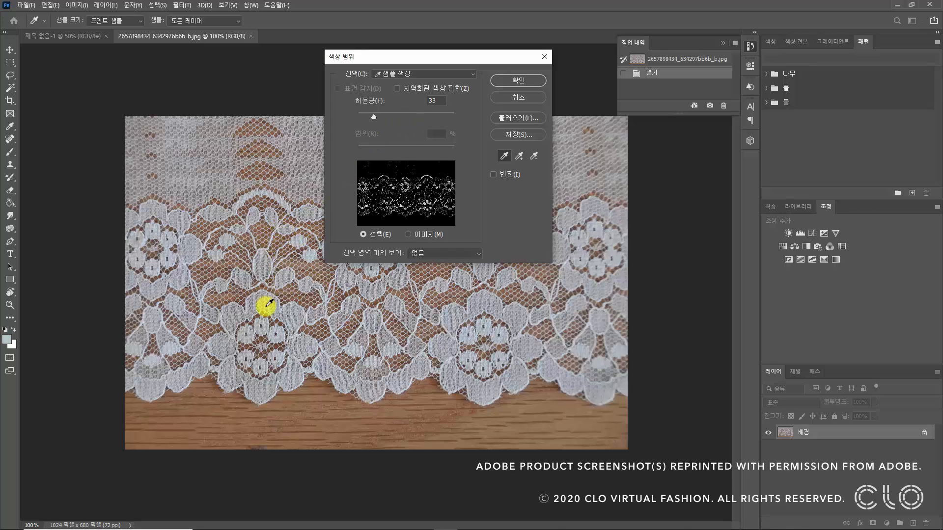
{"action": "left_click", "coordinate": [269, 284]}
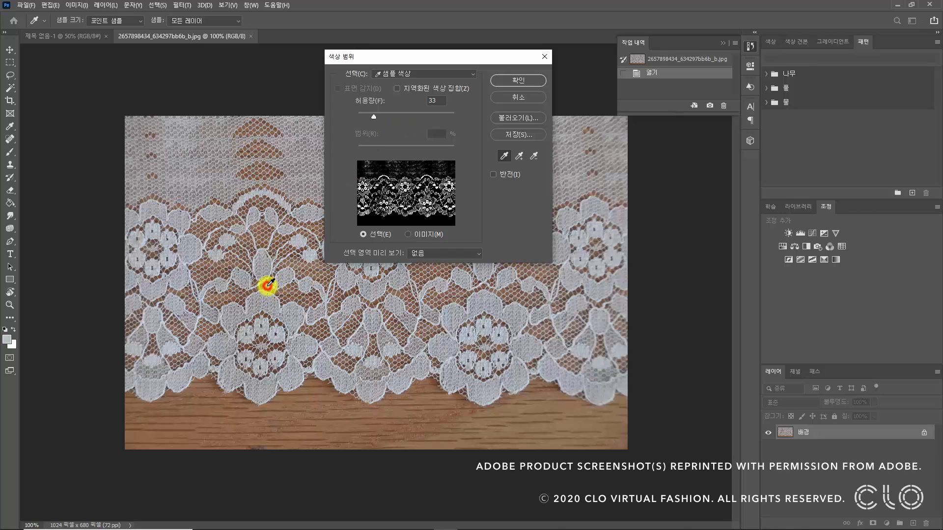
{"action": "left_click_drag", "start_coordinate": [374, 116], "coordinate": [398, 118]}
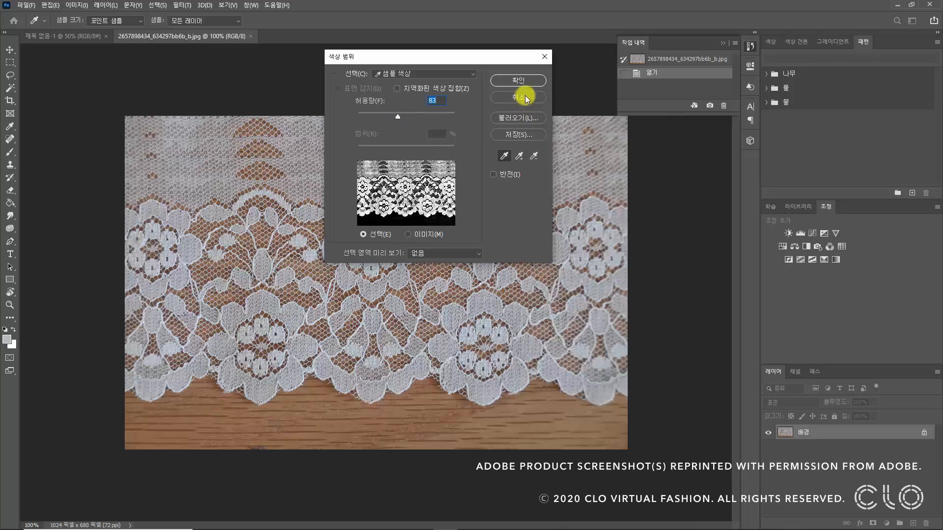
{"action": "left_click", "coordinate": [519, 80]}
{"action": "key", "text": "t"}
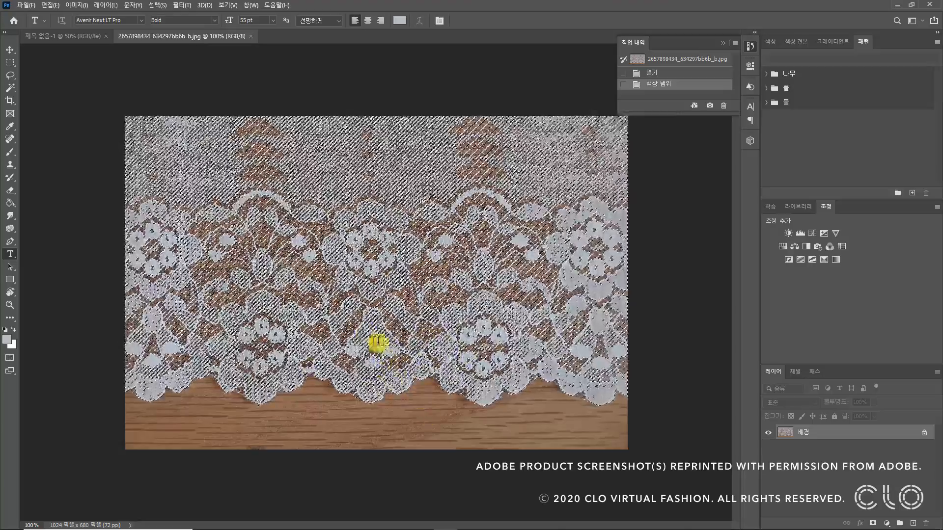
Convert the locked background to a regular layer, erase everything but the lace using the inverted selection, and deselect.
{"action": "left_click", "coordinate": [159, 6]}
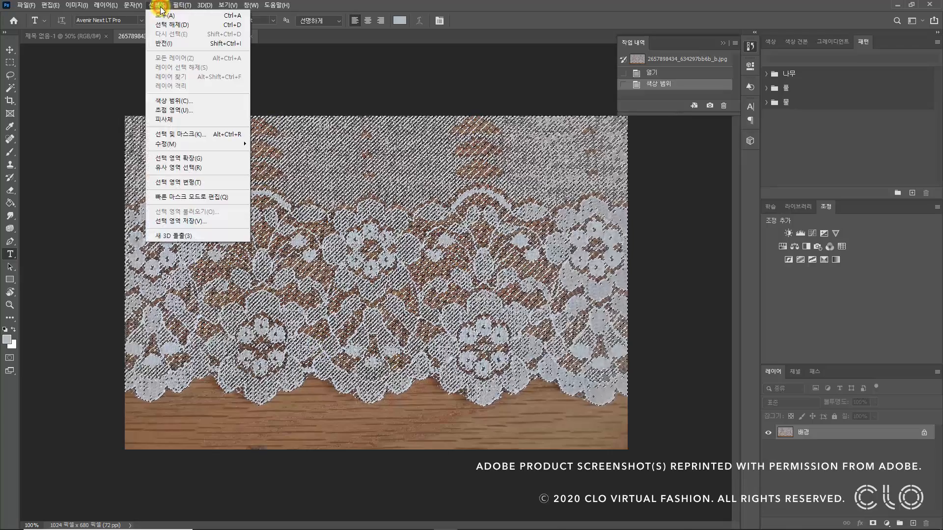
{"action": "left_click", "coordinate": [177, 43]}
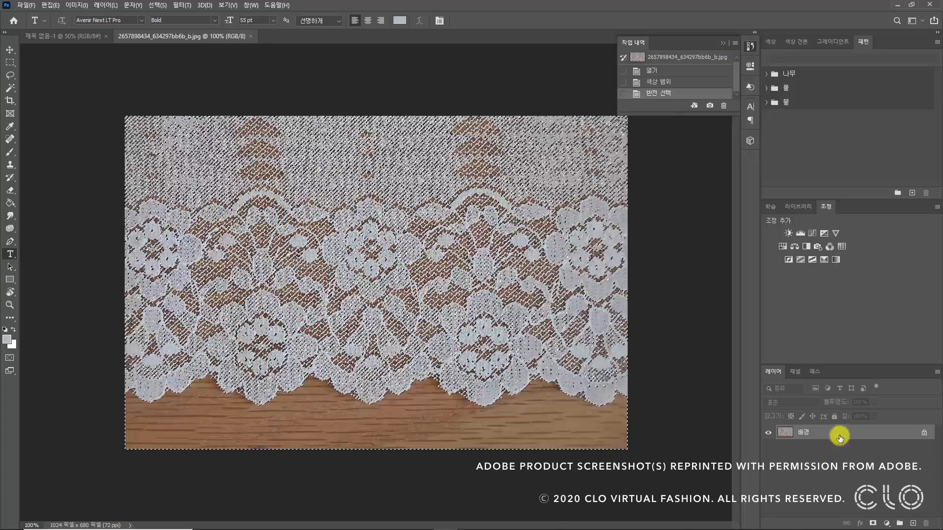
{"action": "double_click", "coordinate": [840, 434]}
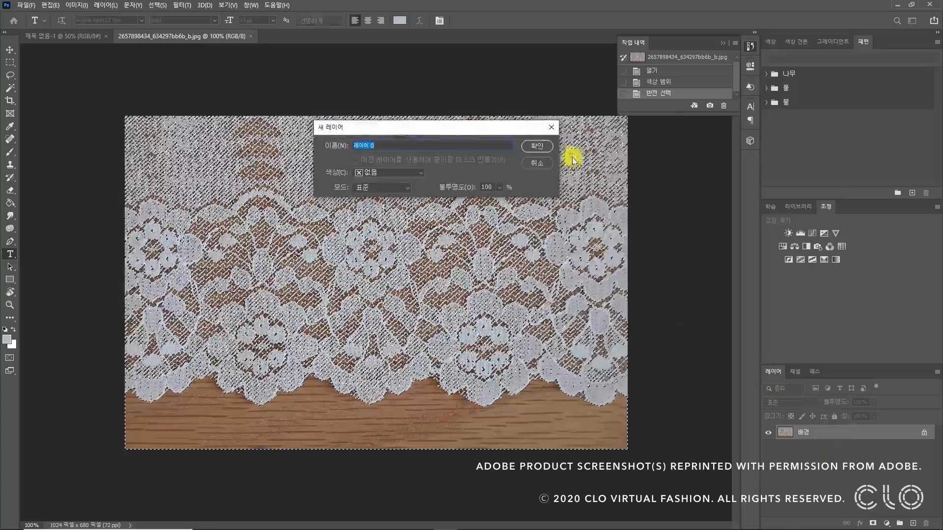
{"action": "left_click", "coordinate": [545, 144]}
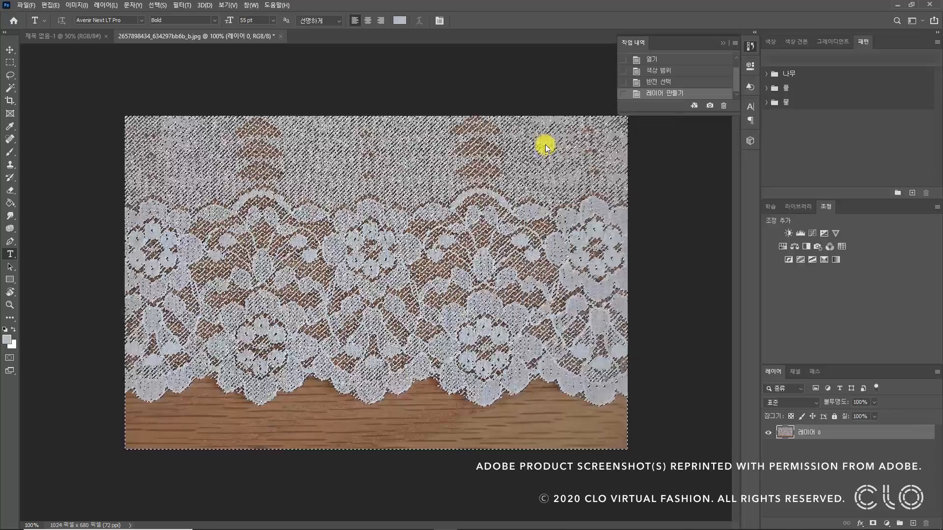
{"action": "key", "text": "Delete"}
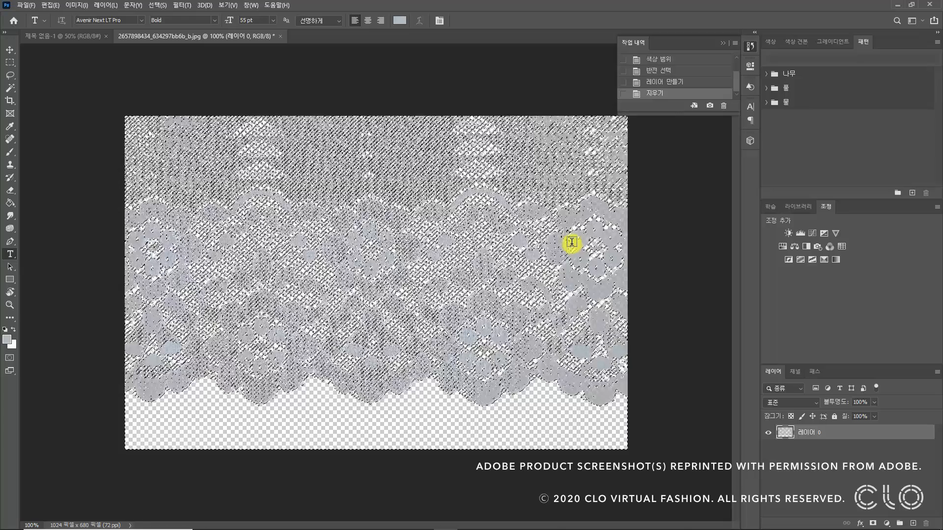
{"action": "key", "text": "ctrl+d"}
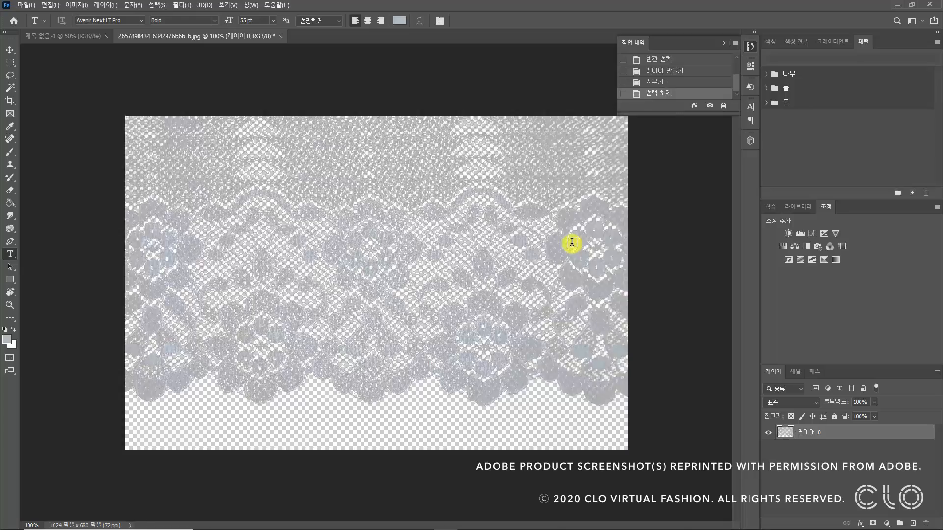
Add a new layer above the lace and fill it with the near-black foreground color #060606.
{"action": "left_click", "coordinate": [914, 523]}
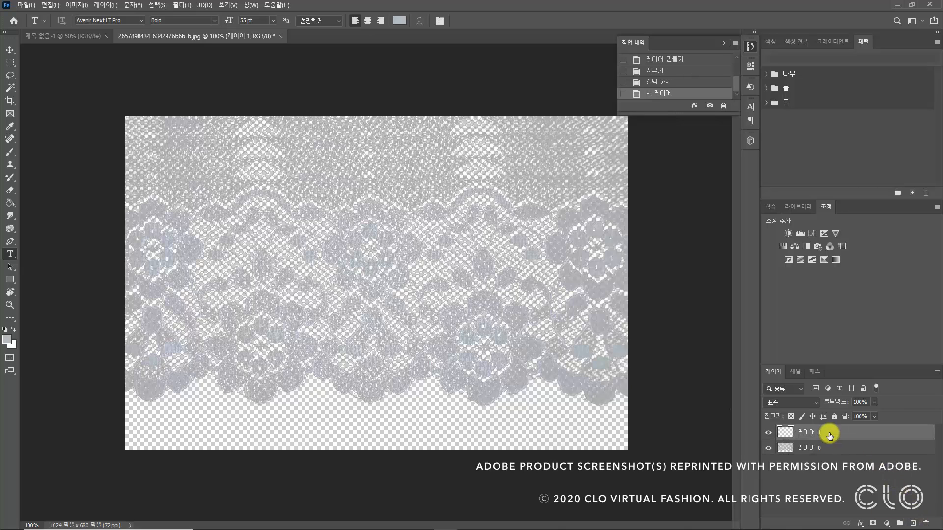
{"action": "left_click", "coordinate": [8, 339]}
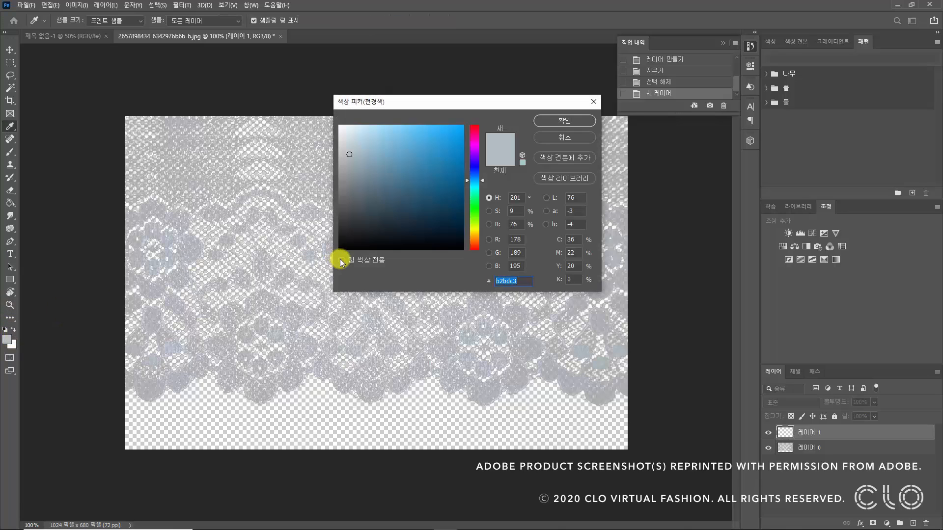
{"action": "left_click", "coordinate": [347, 247]}
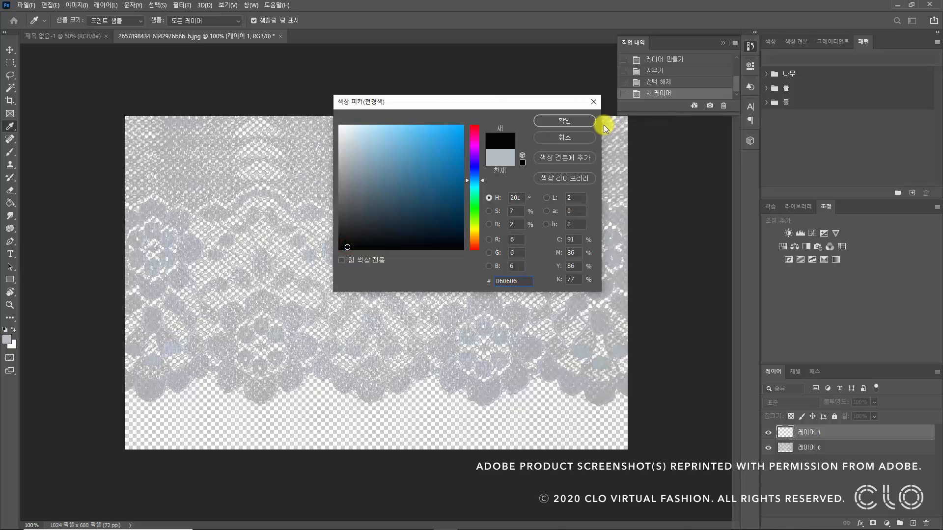
{"action": "left_click", "coordinate": [565, 120]}
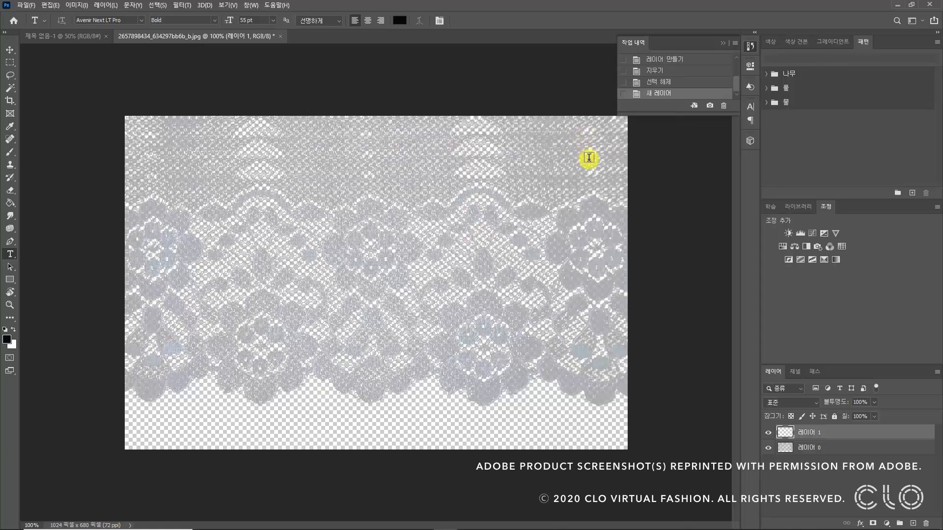
{"action": "key", "text": "alt+BackSpace"}
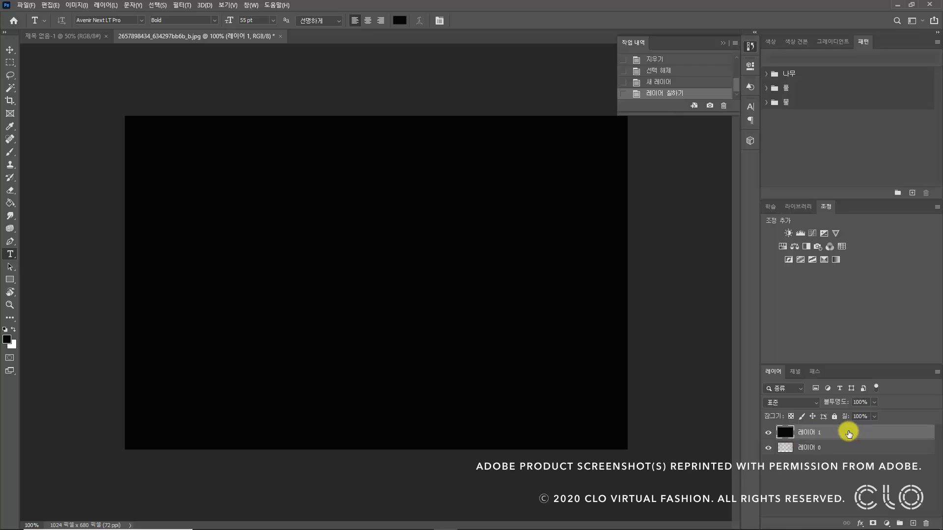
Move the black layer beneath the lace layer to check the cutout, and delete the black layer.
{"action": "left_click_drag", "start_coordinate": [849, 434], "coordinate": [849, 451]}
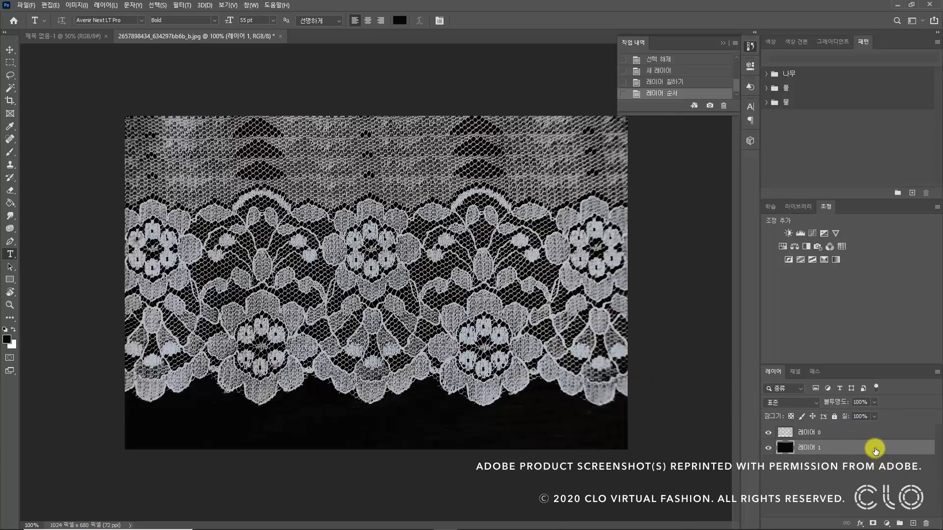
{"action": "left_click_drag", "start_coordinate": [875, 451], "coordinate": [927, 524]}
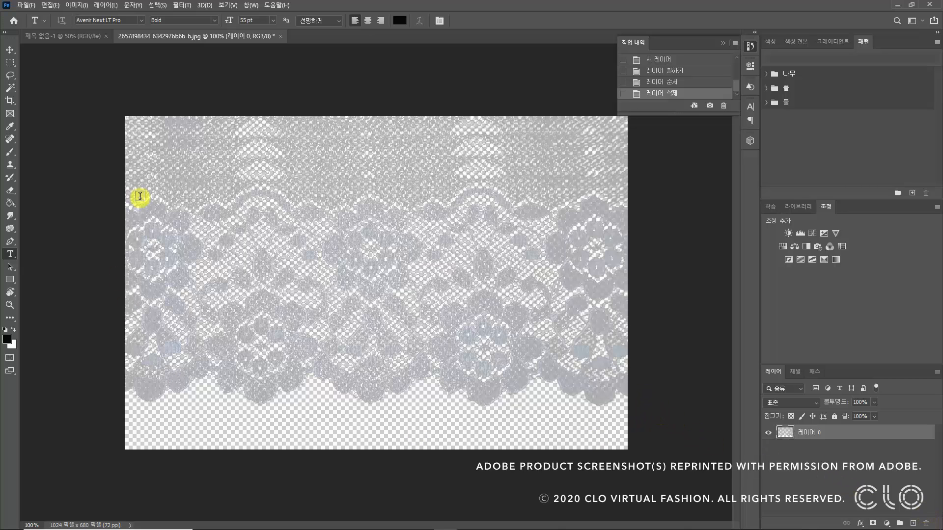
Start saving the transparent lace image as a new file with Save As.
{"action": "left_click", "coordinate": [20, 5]}
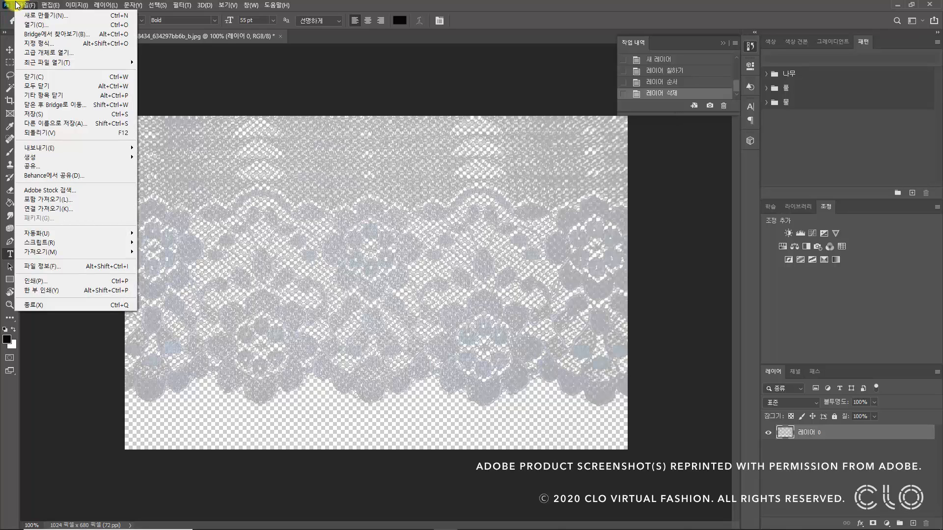
{"action": "left_click", "coordinate": [84, 123]}
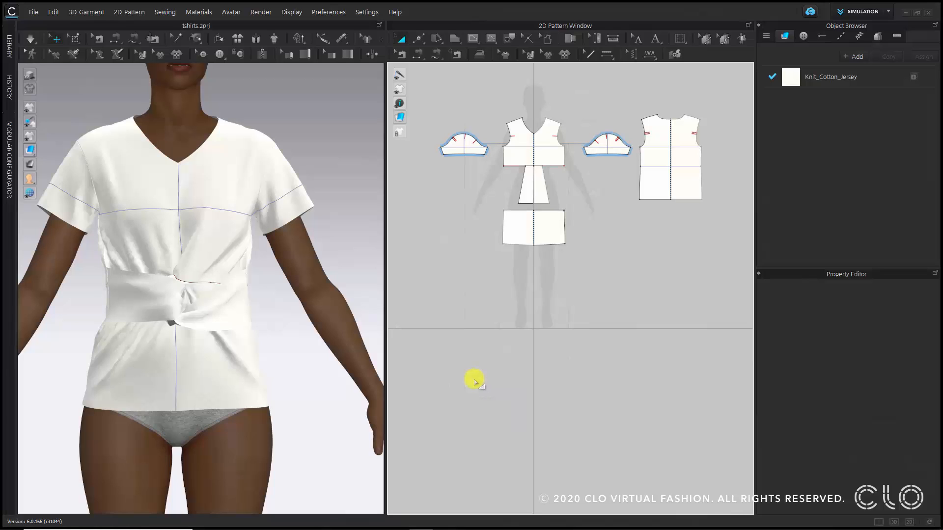
In CLO, offset the hem of the sleeve beside the back pattern as one extended internal line at 0.197 in.
{"action": "scroll", "coordinate": [611, 164], "scroll_direction": "up", "scroll_amount": 5}
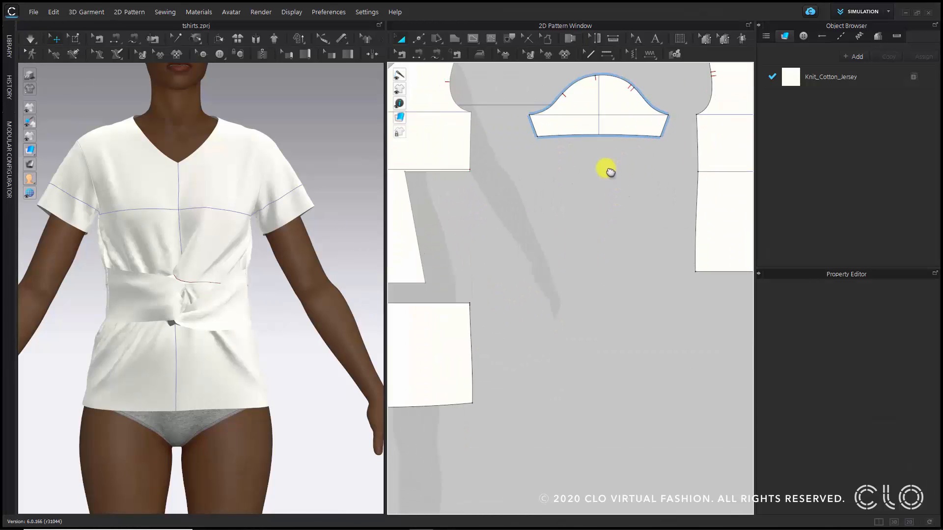
{"action": "scroll", "coordinate": [485, 213], "scroll_direction": "down", "scroll_amount": 1}
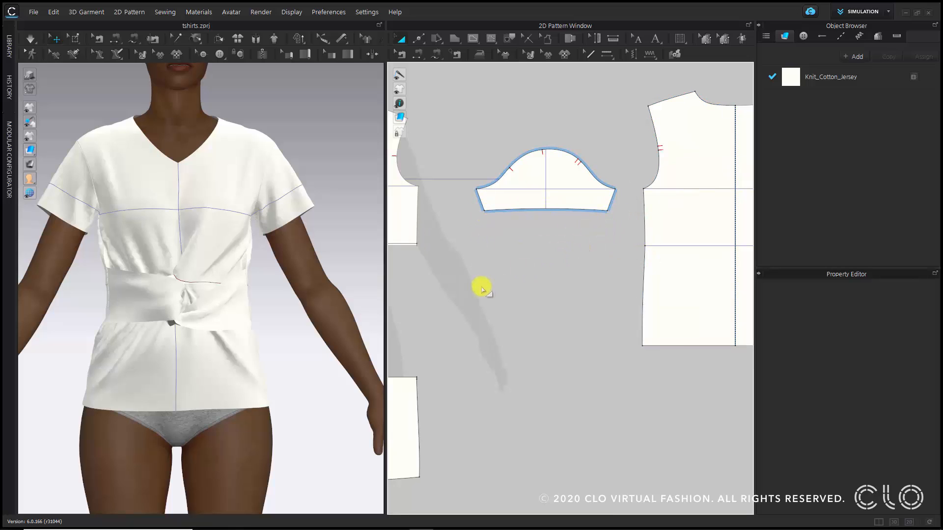
{"action": "middle_click_drag", "start_coordinate": [535, 278], "coordinate": [592, 265]}
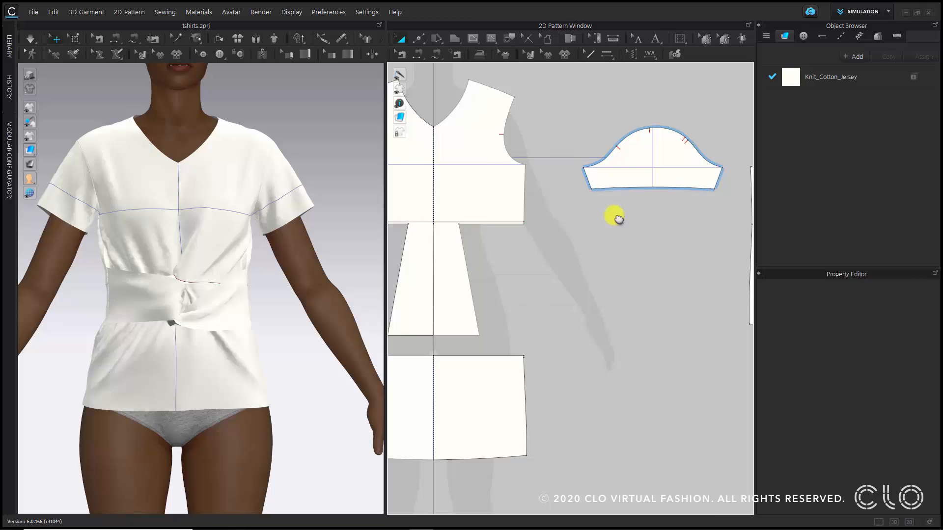
{"action": "scroll", "coordinate": [619, 217], "scroll_direction": "up", "scroll_amount": 4}
{"action": "middle_click_drag", "start_coordinate": [642, 206], "coordinate": [614, 232]}
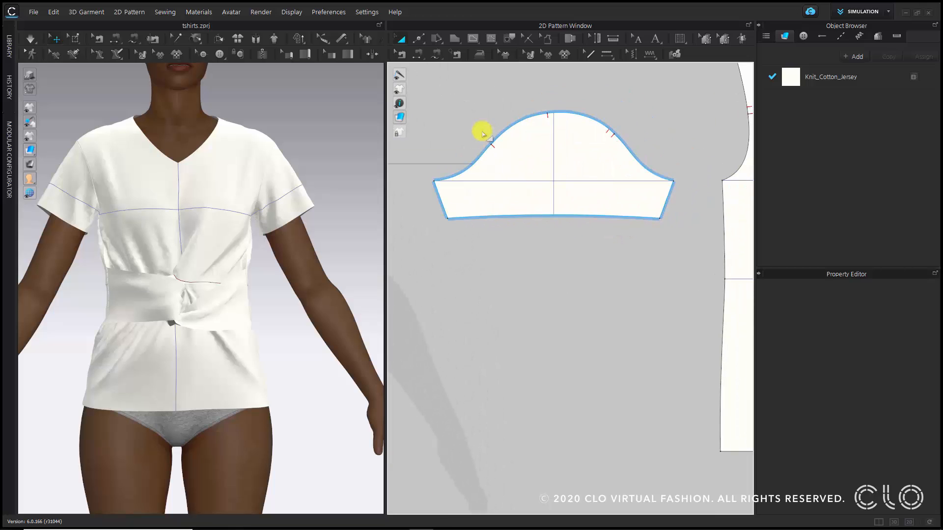
{"action": "left_click", "coordinate": [420, 40]}
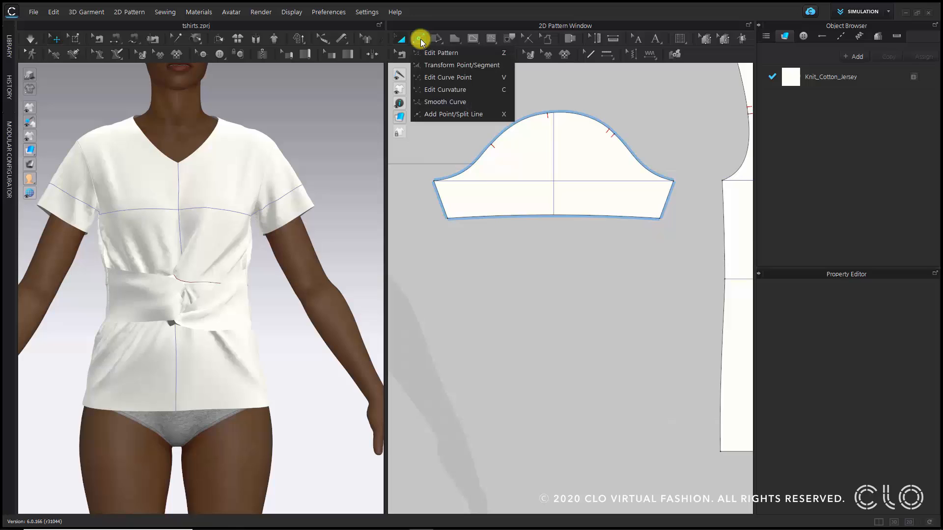
{"action": "left_click", "coordinate": [448, 54]}
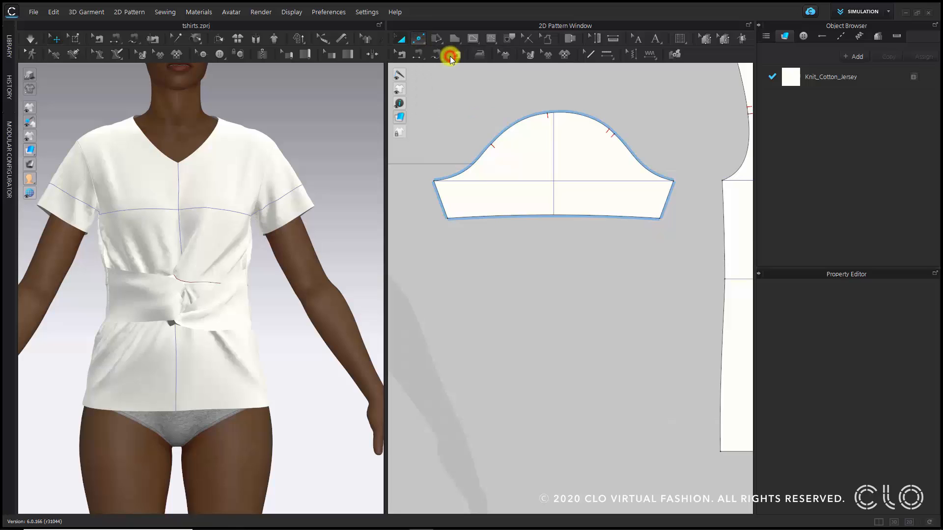
{"action": "left_click", "coordinate": [493, 218]}
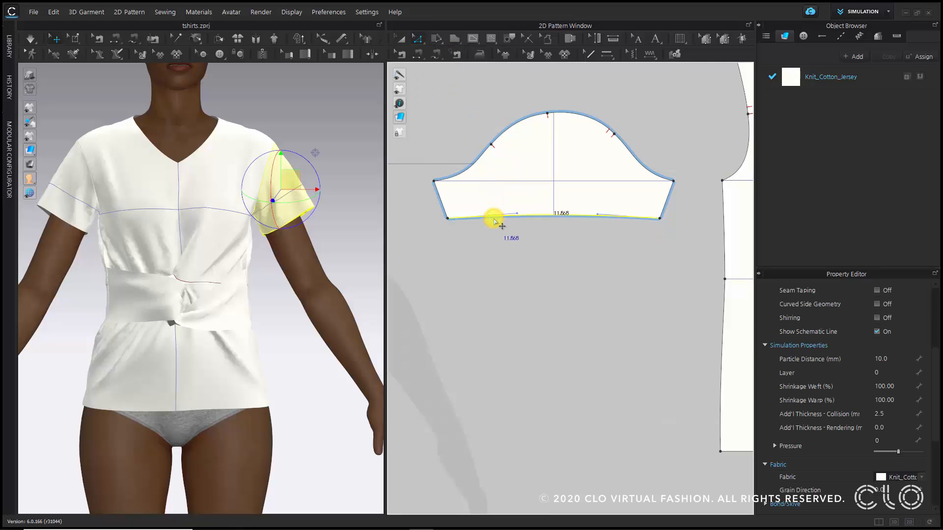
{"action": "right_click", "coordinate": [493, 218]}
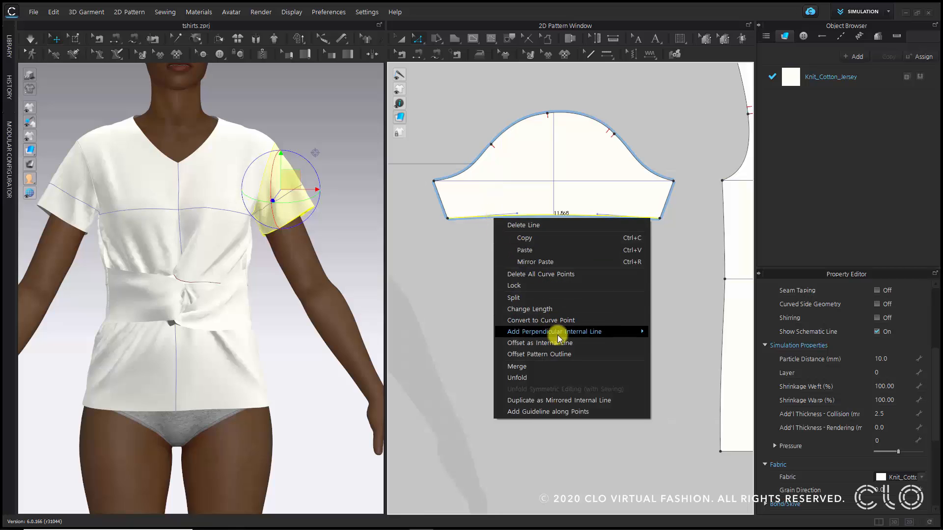
{"action": "left_click", "coordinate": [585, 345]}
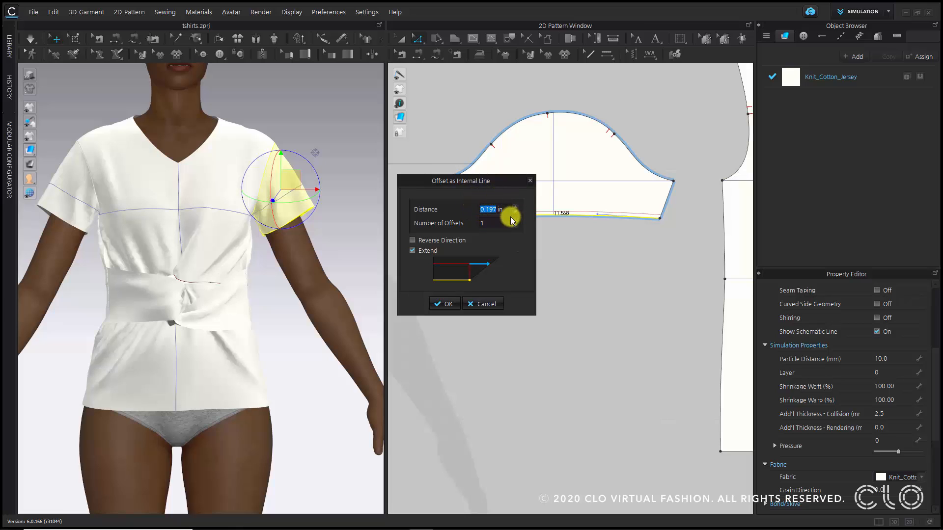
{"action": "left_click", "coordinate": [447, 303]}
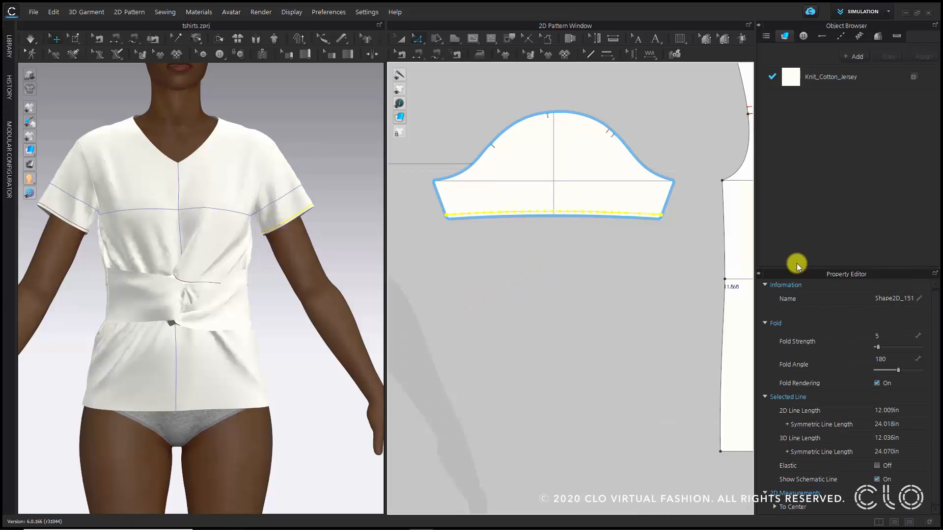
Check the sleeve's new internal line length and create a matching rectangle pattern 12.009 in wide and 4 in high.
{"action": "left_click", "coordinate": [660, 257]}
{"action": "left_click", "coordinate": [577, 213]}
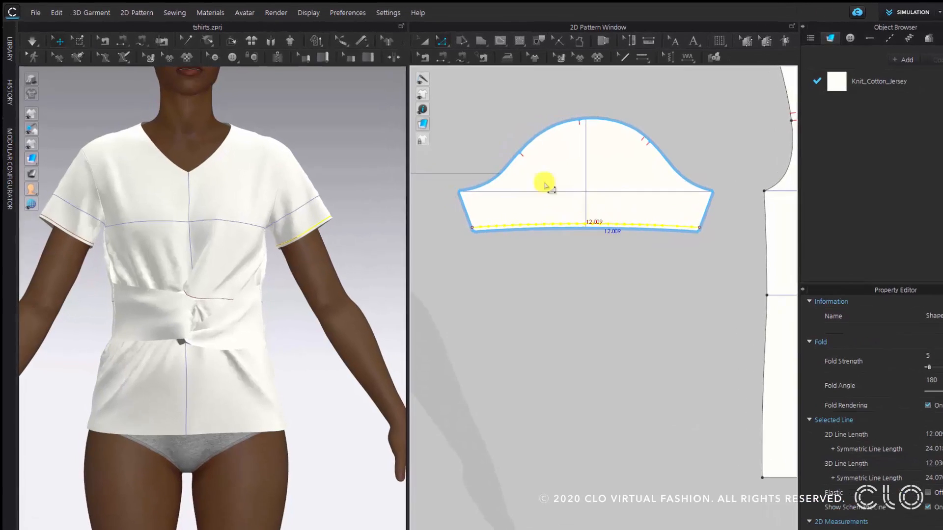
{"action": "left_click_drag", "start_coordinate": [497, 46], "coordinate": [511, 65]}
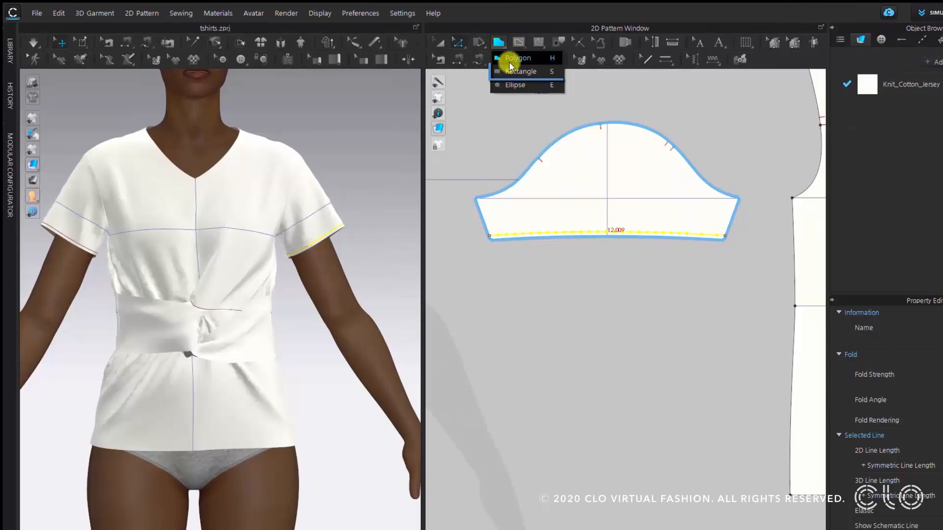
{"action": "left_click", "coordinate": [546, 72]}
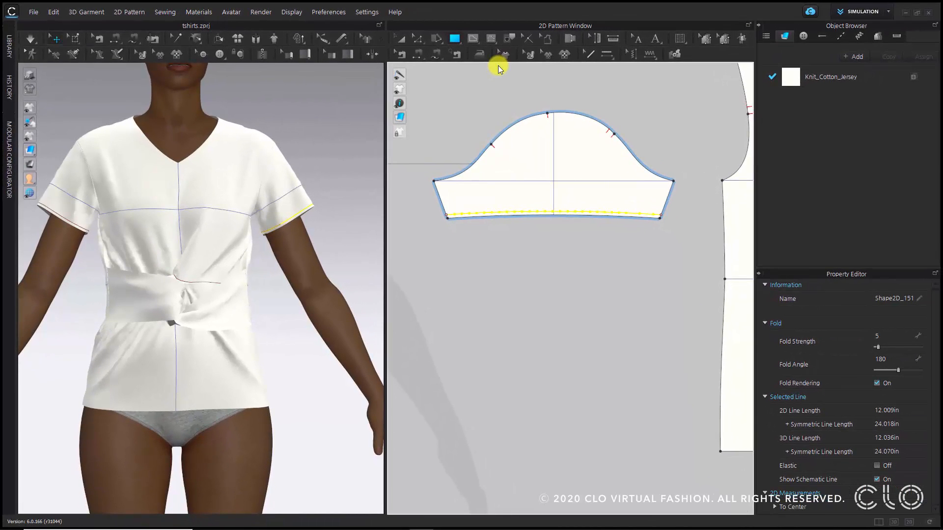
{"action": "left_click", "coordinate": [518, 259]}
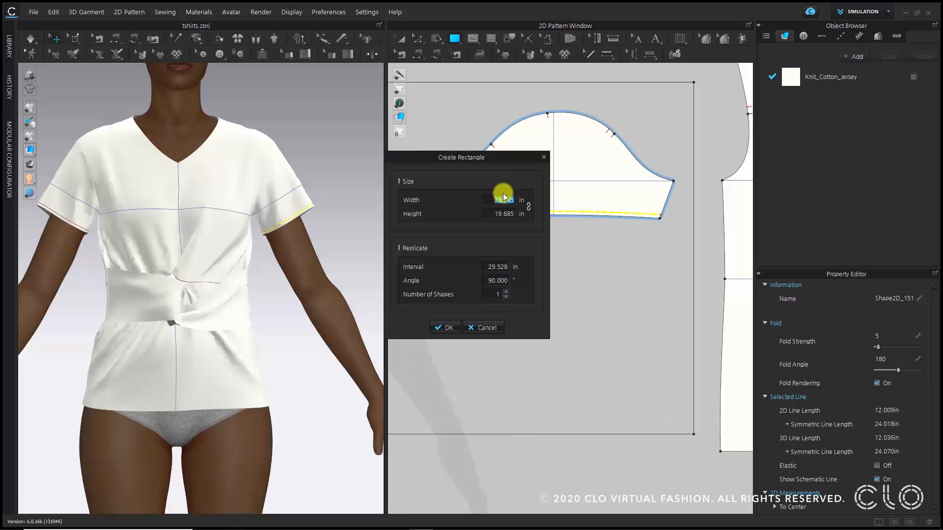
{"action": "left_click_drag", "start_coordinate": [499, 156], "coordinate": [318, 148]}
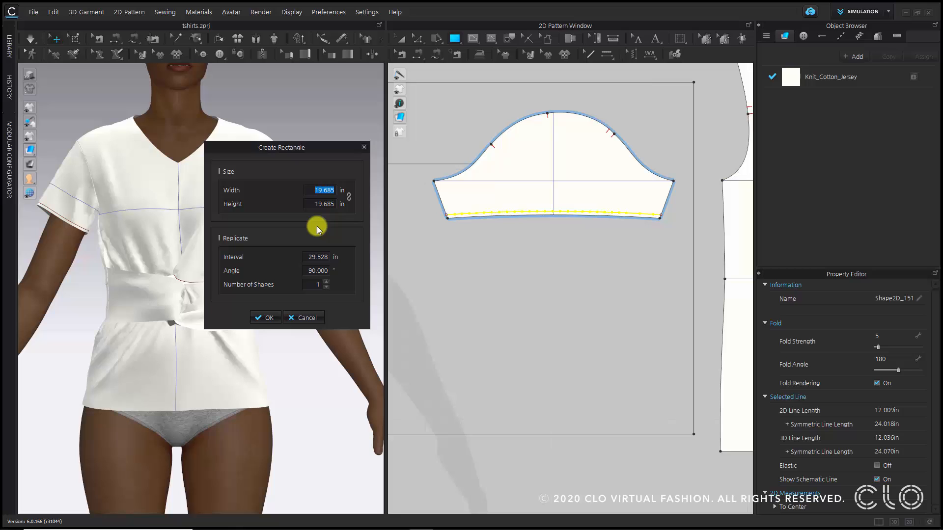
{"action": "type", "text": "12.00"}
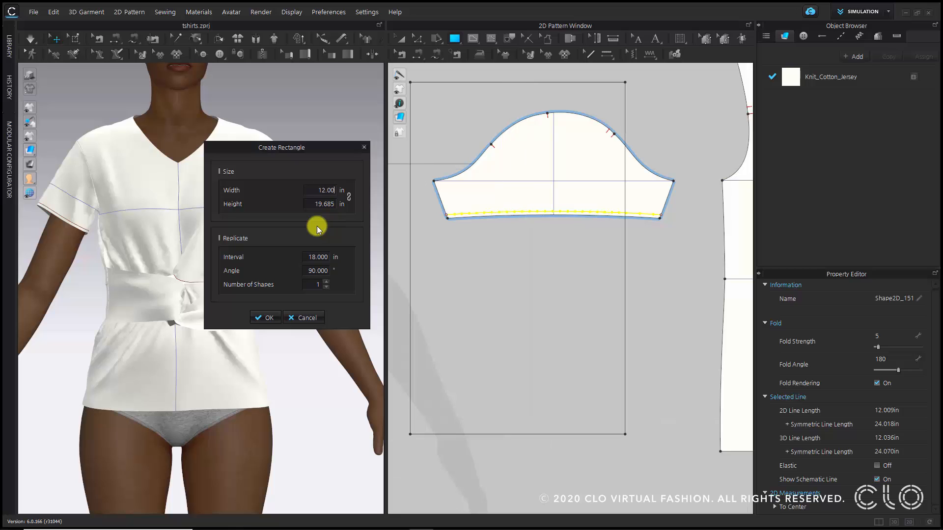
{"action": "type", "text": "9"}
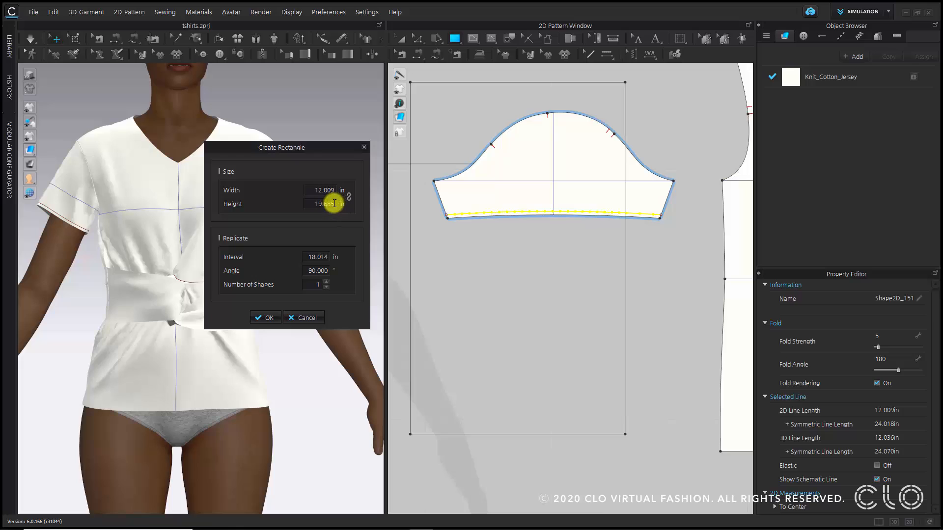
{"action": "double_click", "coordinate": [334, 205]}
{"action": "type", "text": "4"}
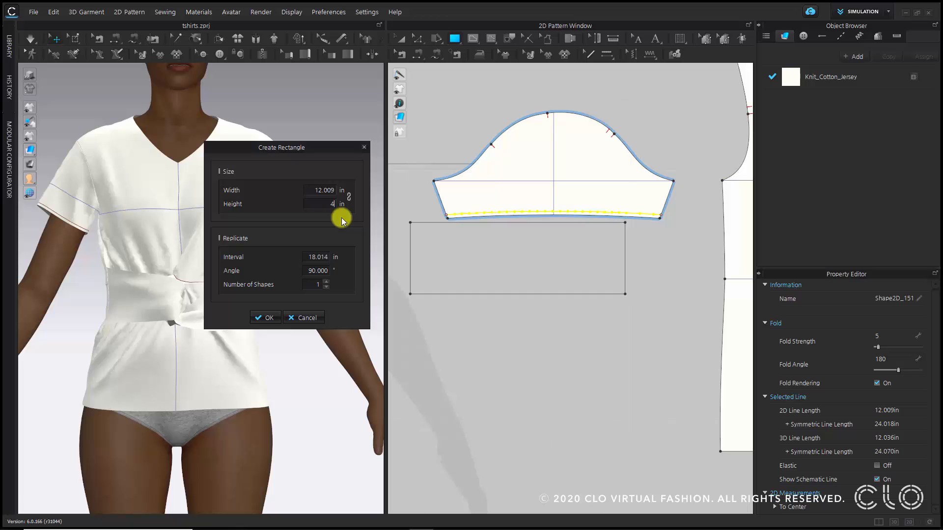
{"action": "left_click", "coordinate": [264, 318]}
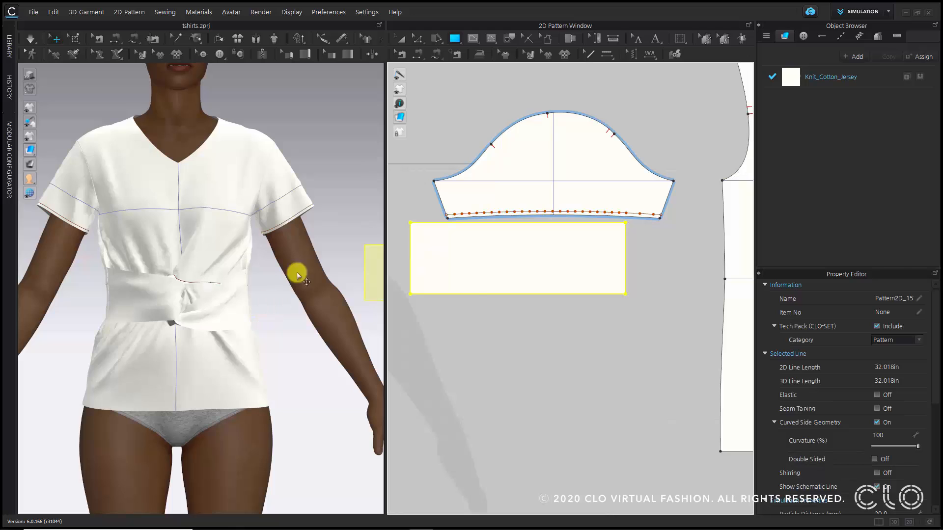
Position the rectangle centrally below the sleeve hem and sew its upper edge to the sleeve's internal line with Segment Sewing.
{"action": "left_click", "coordinate": [407, 40]}
{"action": "left_click_drag", "start_coordinate": [563, 260], "coordinate": [604, 287]}
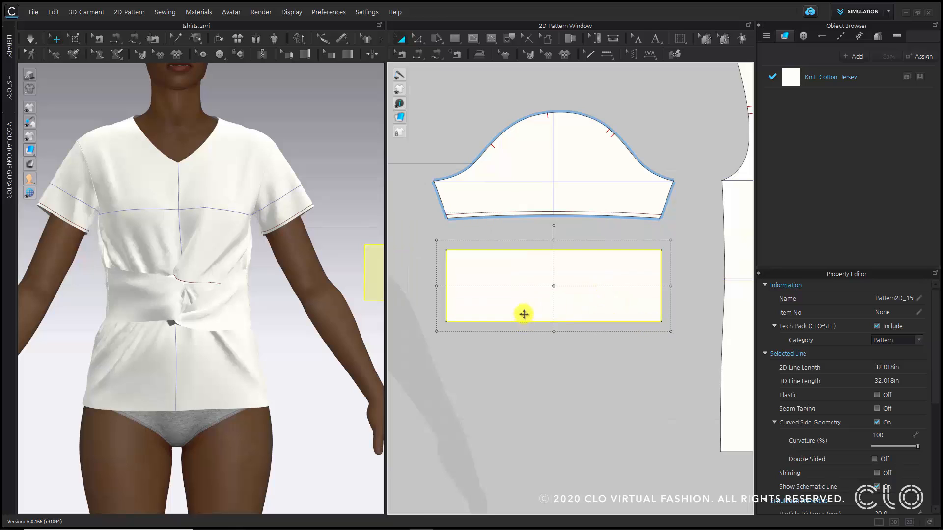
{"action": "left_click", "coordinate": [421, 54]}
{"action": "left_click", "coordinate": [461, 253]}
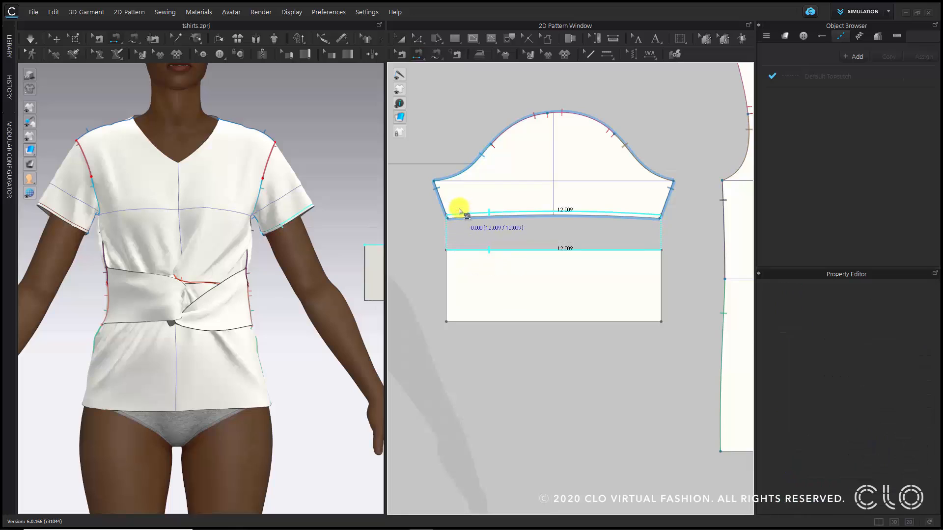
{"action": "scroll", "coordinate": [459, 211], "scroll_direction": "up", "scroll_amount": 3}
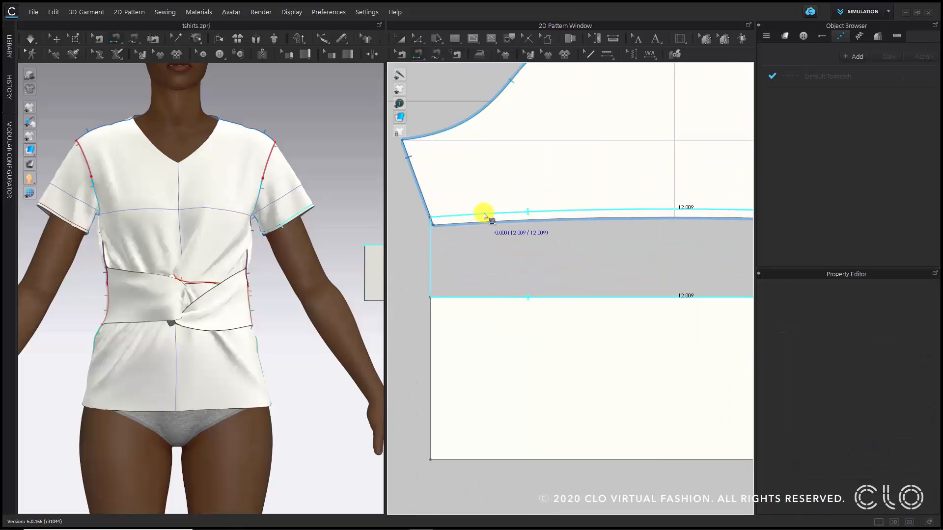
{"action": "left_click", "coordinate": [483, 214]}
{"action": "scroll", "coordinate": [491, 246], "scroll_direction": "down", "scroll_amount": 3}
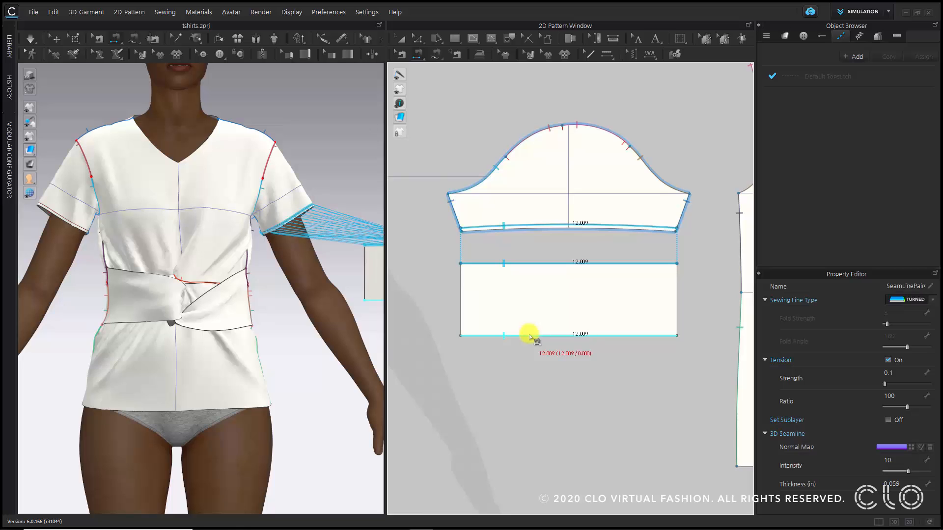
Superimpose the rectangle under the sleeve in 3D and run the simulation briefly to drape it around the arm.
{"action": "scroll", "coordinate": [211, 264], "scroll_direction": "up", "scroll_amount": 3}
{"action": "right_click_drag", "start_coordinate": [210, 264], "coordinate": [257, 278]}
{"action": "scroll", "coordinate": [257, 274], "scroll_direction": "down", "scroll_amount": 3}
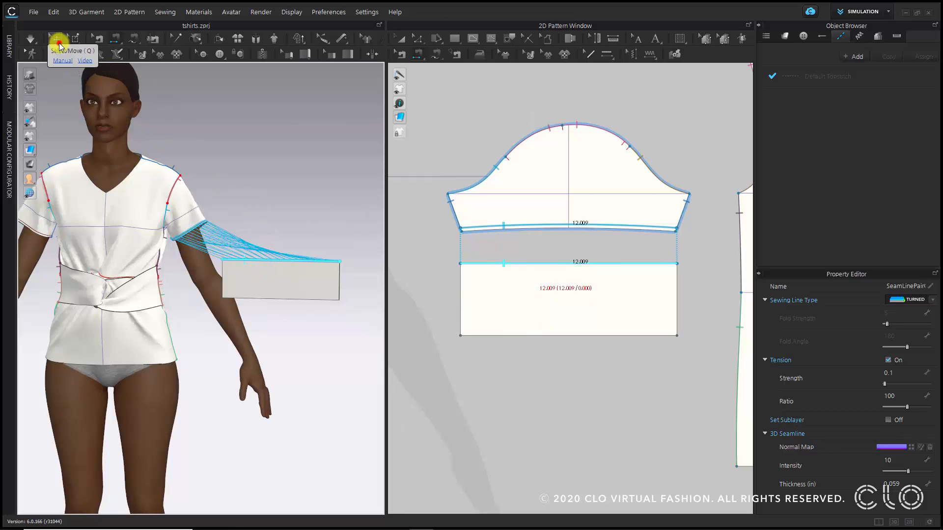
{"action": "left_click", "coordinate": [58, 40]}
{"action": "right_click", "coordinate": [283, 276]}
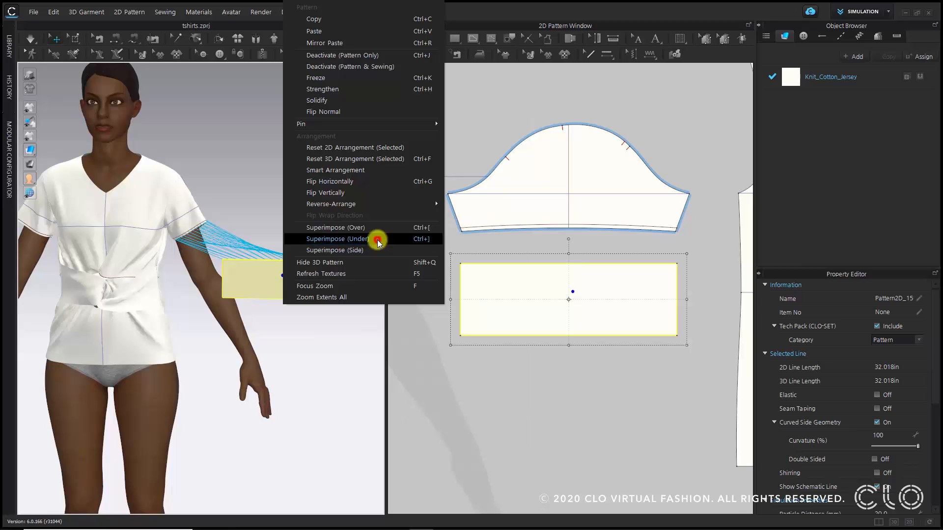
{"action": "left_click", "coordinate": [378, 241]}
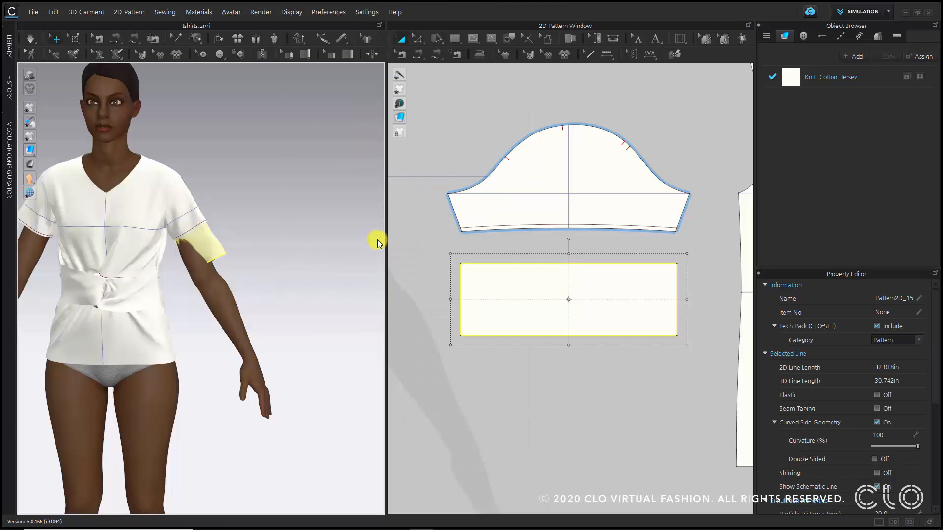
{"action": "left_click", "coordinate": [35, 42]}
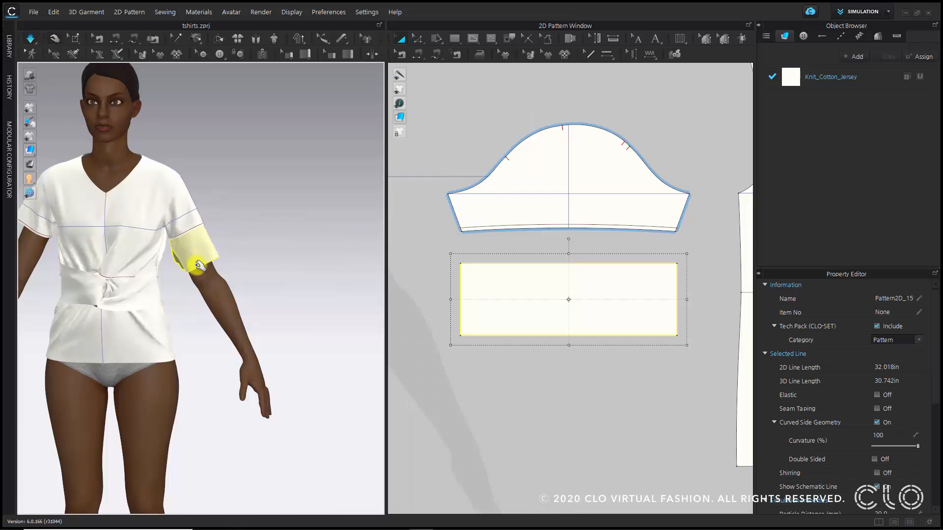
{"action": "scroll", "coordinate": [199, 268], "scroll_direction": "up", "scroll_amount": 5}
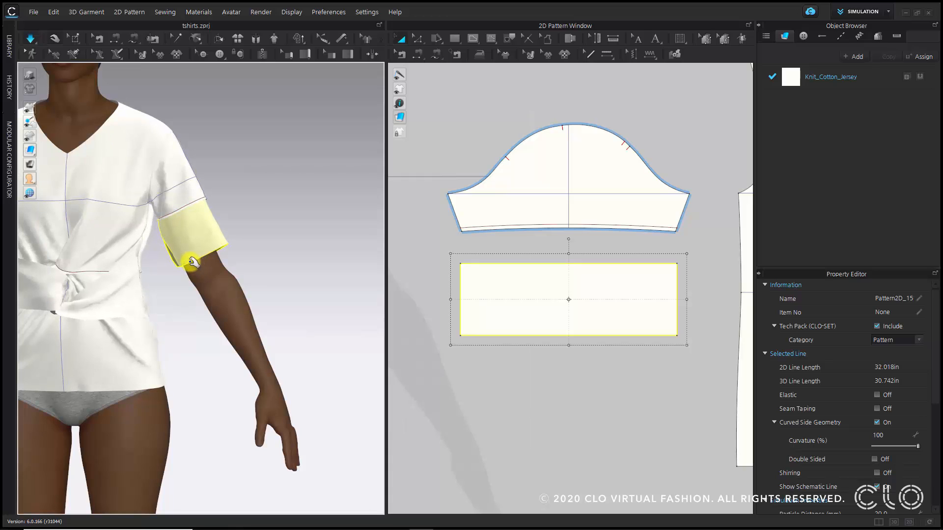
{"action": "left_click", "coordinate": [28, 39]}
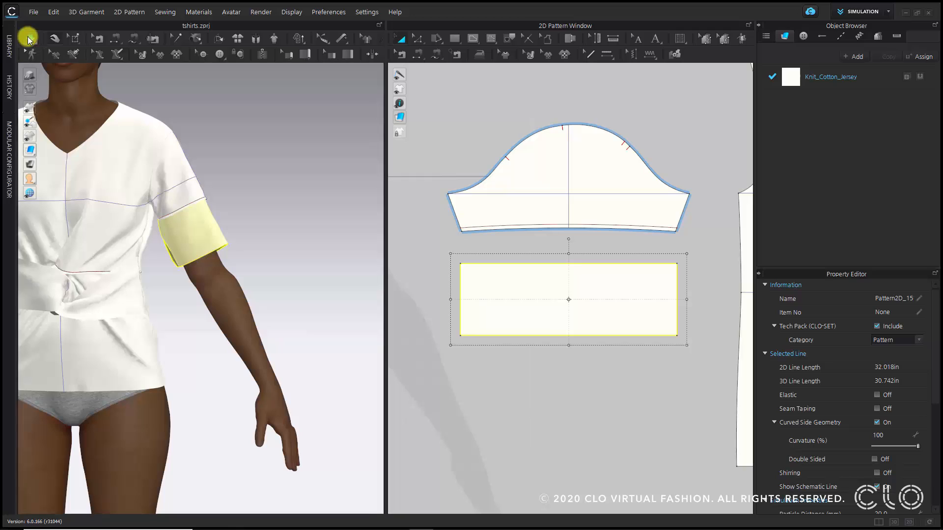
Sew the rectangle's two 4 in short edges together with Segment Sewing to close the sleeve band.
{"action": "left_click", "coordinate": [418, 55]}
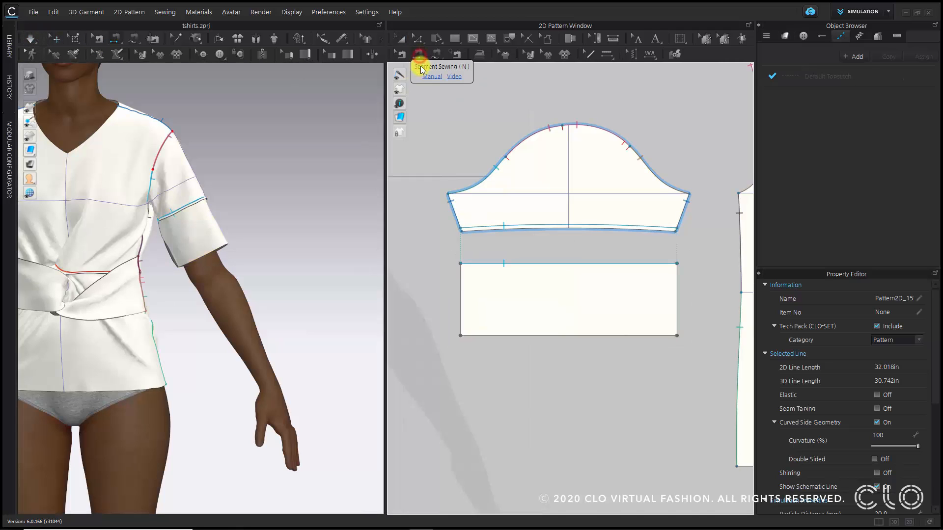
{"action": "left_click", "coordinate": [462, 278]}
{"action": "left_click", "coordinate": [679, 282]}
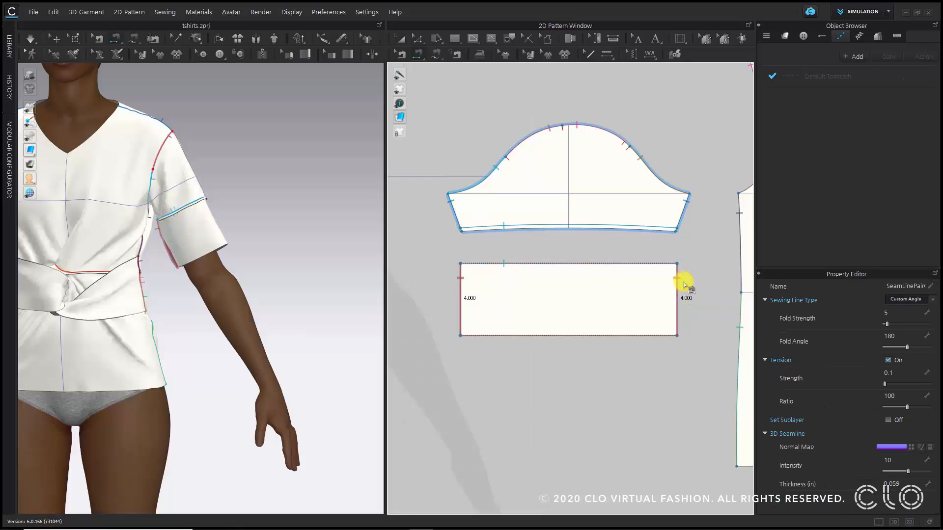
Run the simulation briefly to settle the sewn band around the arm.
{"action": "left_click", "coordinate": [27, 38]}
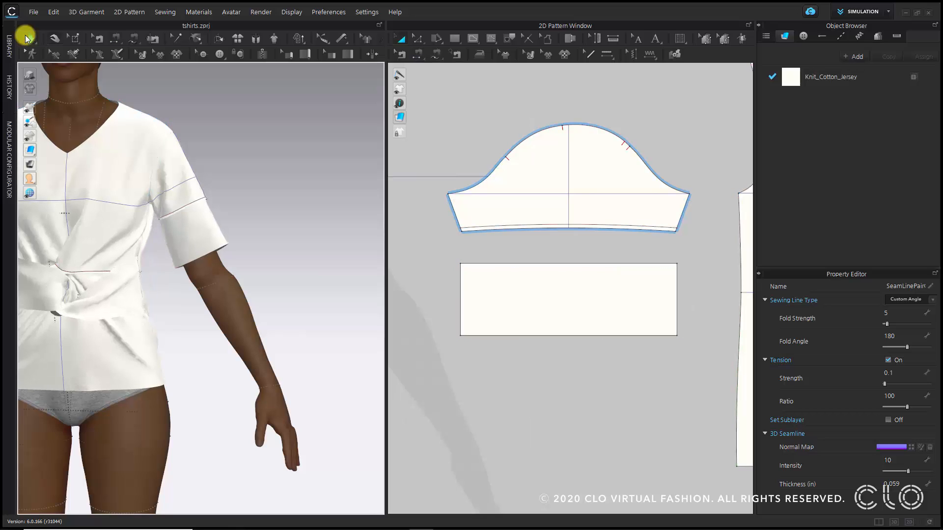
{"action": "left_click", "coordinate": [27, 38]}
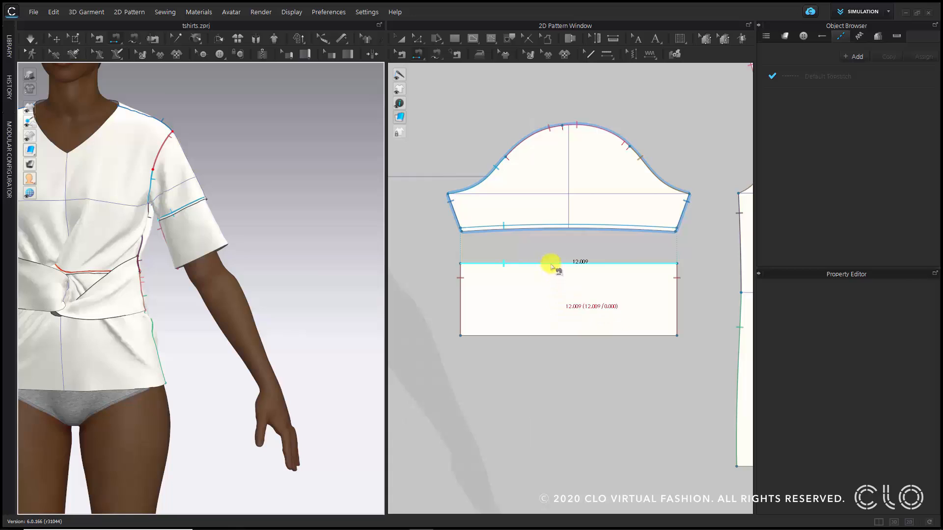
Add a new fabric and assign it to the rectangle pattern below the sleeve.
{"action": "left_click", "coordinate": [396, 42]}
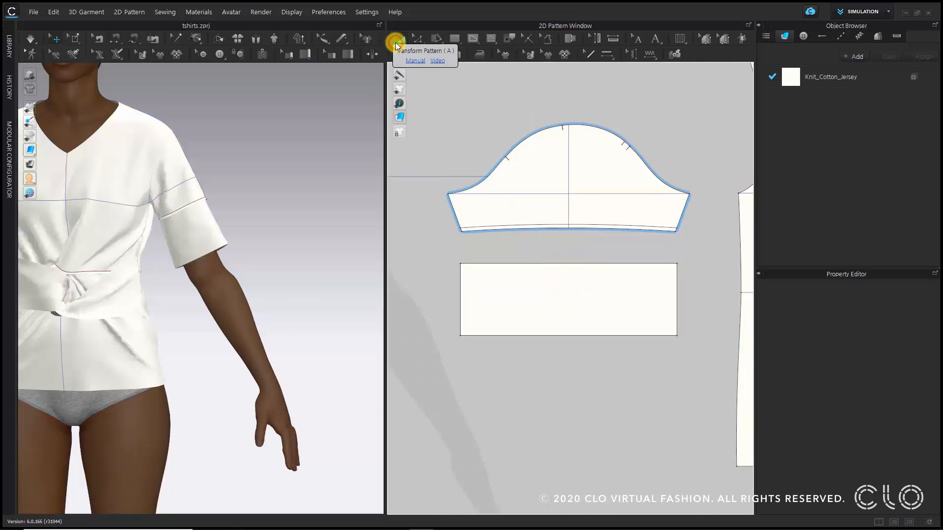
{"action": "left_click", "coordinate": [591, 299]}
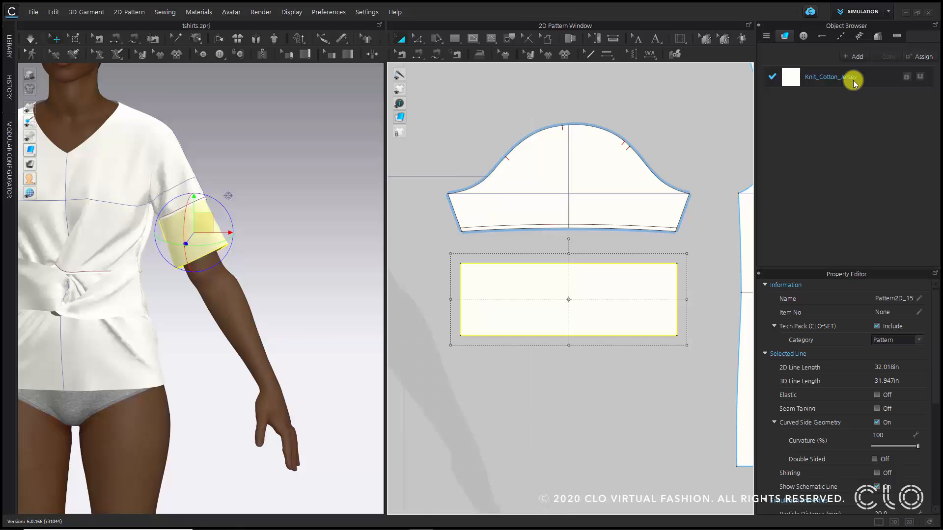
{"action": "scroll", "coordinate": [592, 326], "scroll_direction": "down", "scroll_amount": 6}
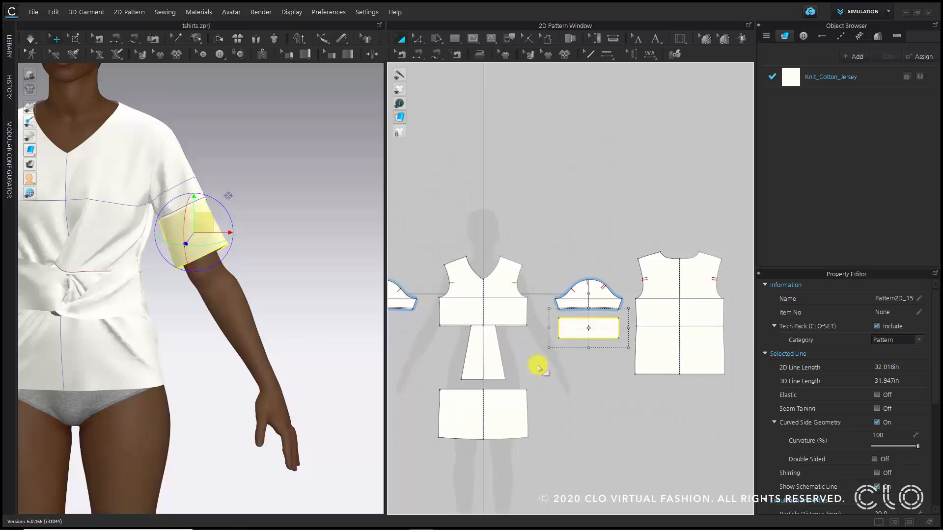
{"action": "scroll", "coordinate": [588, 328], "scroll_direction": "up", "scroll_amount": 5}
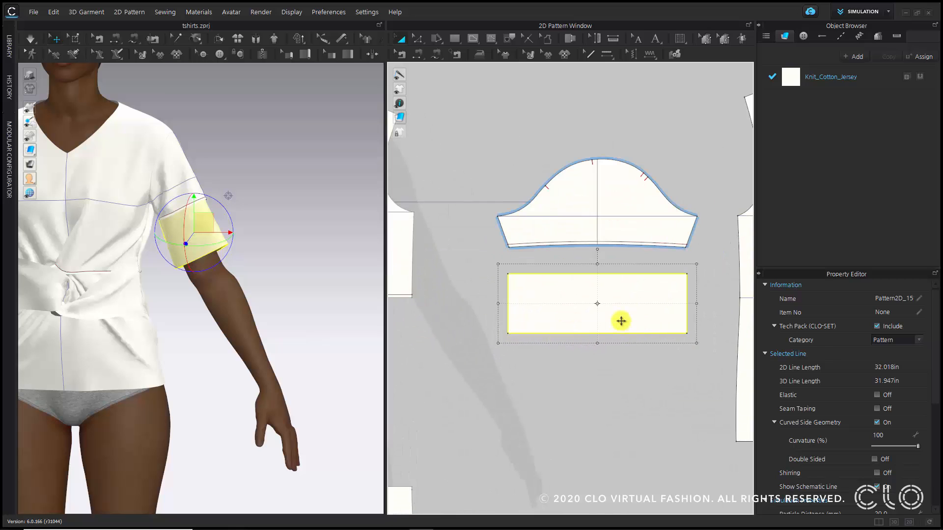
{"action": "scroll", "coordinate": [630, 306], "scroll_direction": "up", "scroll_amount": 3}
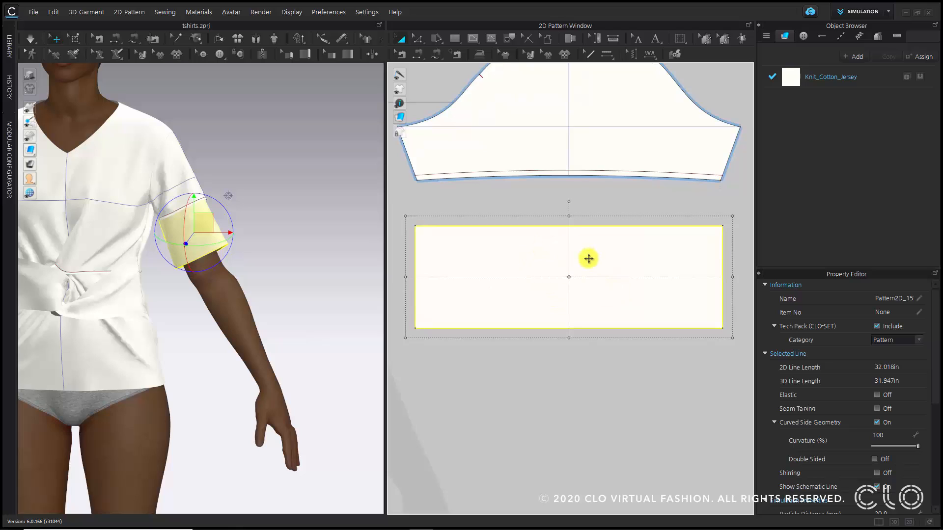
{"action": "left_click", "coordinate": [919, 57]}
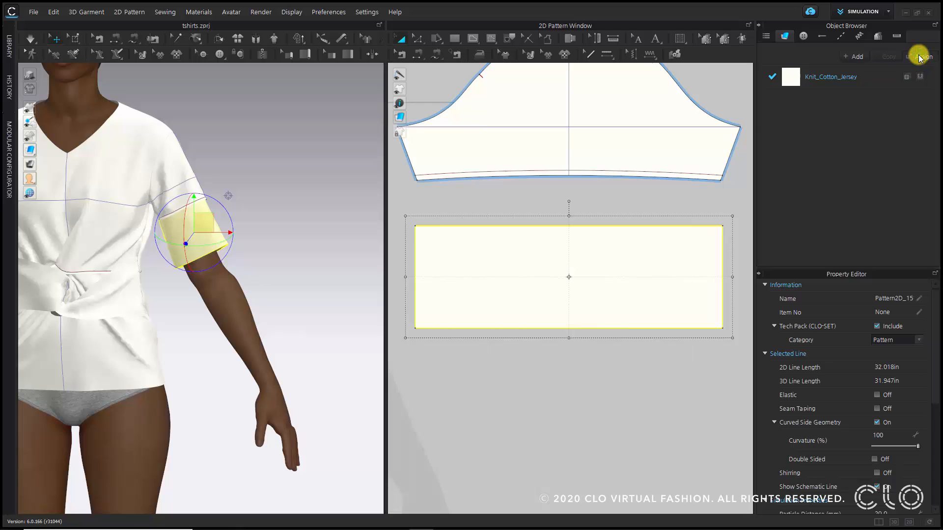
{"action": "left_click", "coordinate": [920, 57]}
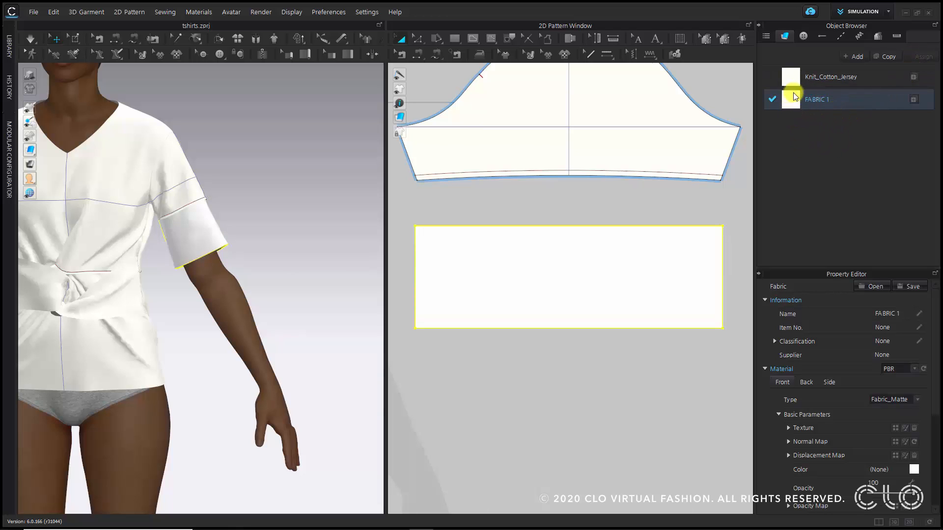
{"action": "double_click", "coordinate": [821, 104]}
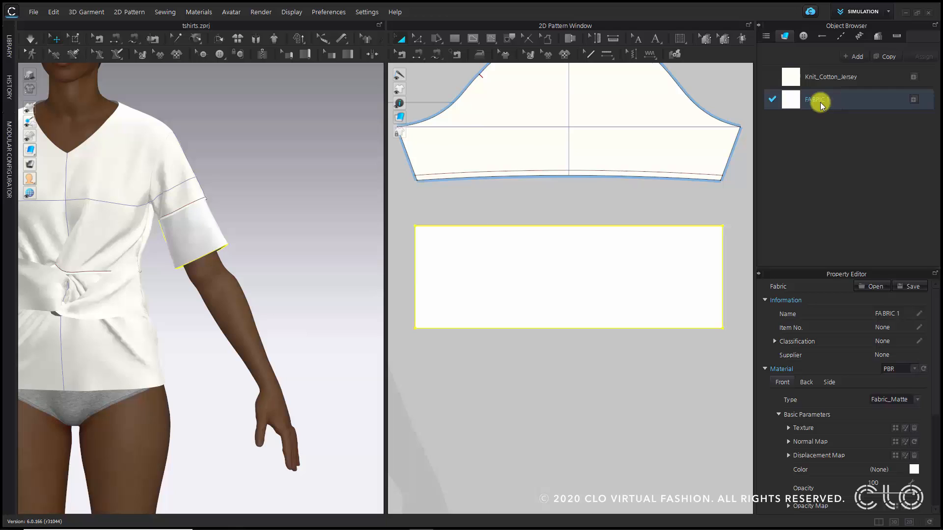
{"action": "key", "text": "Return"}
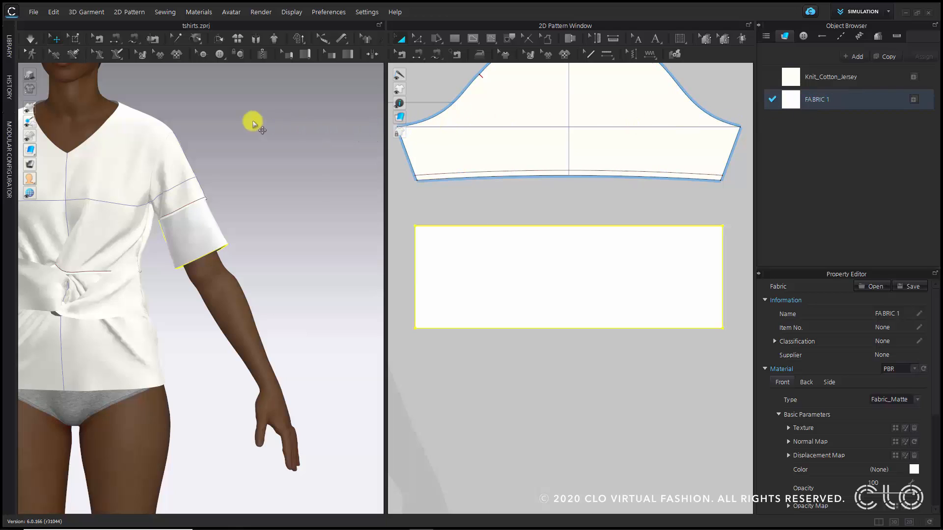
{"action": "left_click", "coordinate": [10, 48]}
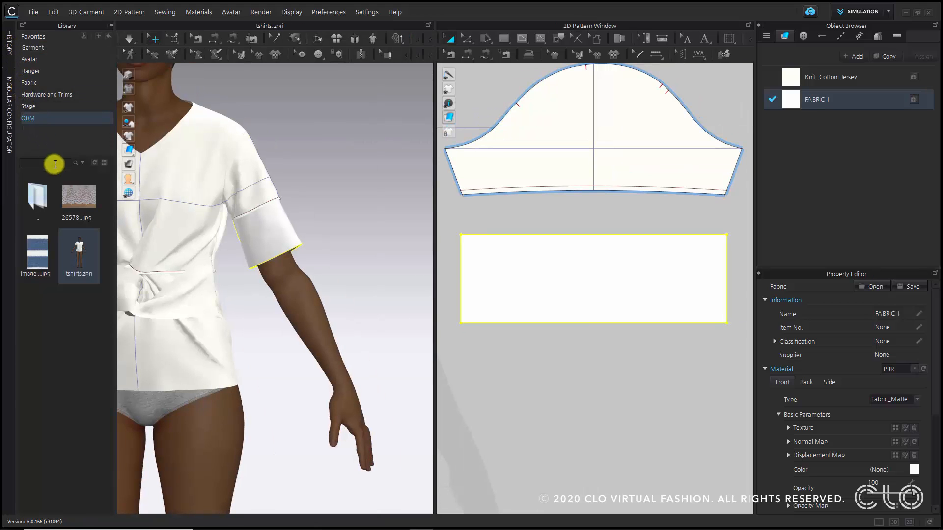
{"action": "mouse_move", "coordinate": [61, 181]}
{"action": "left_click", "coordinate": [97, 165]}
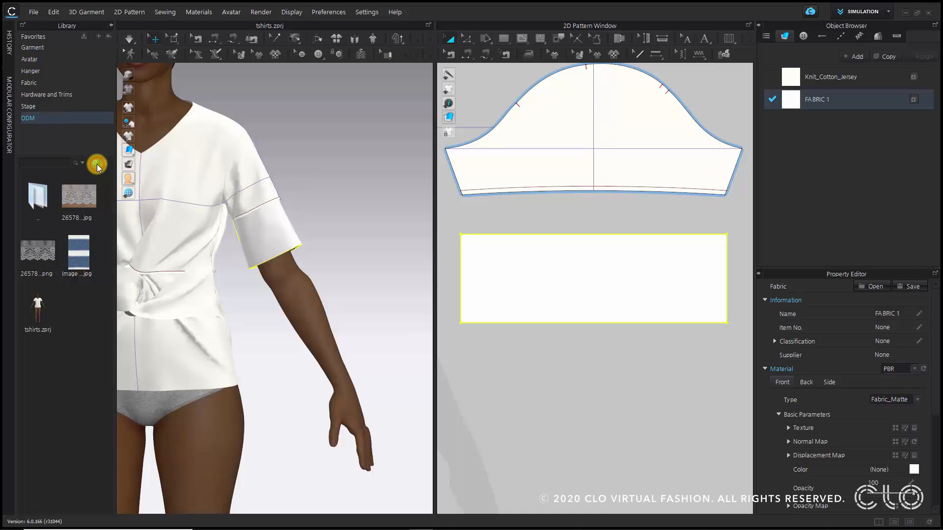
{"action": "mouse_move", "coordinate": [51, 265]}
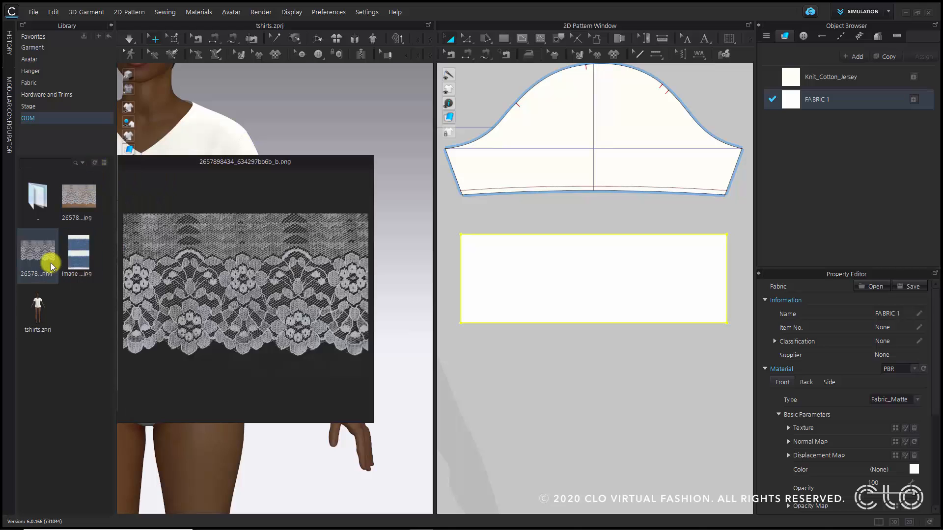
{"action": "left_click_drag", "start_coordinate": [49, 265], "coordinate": [298, 228]}
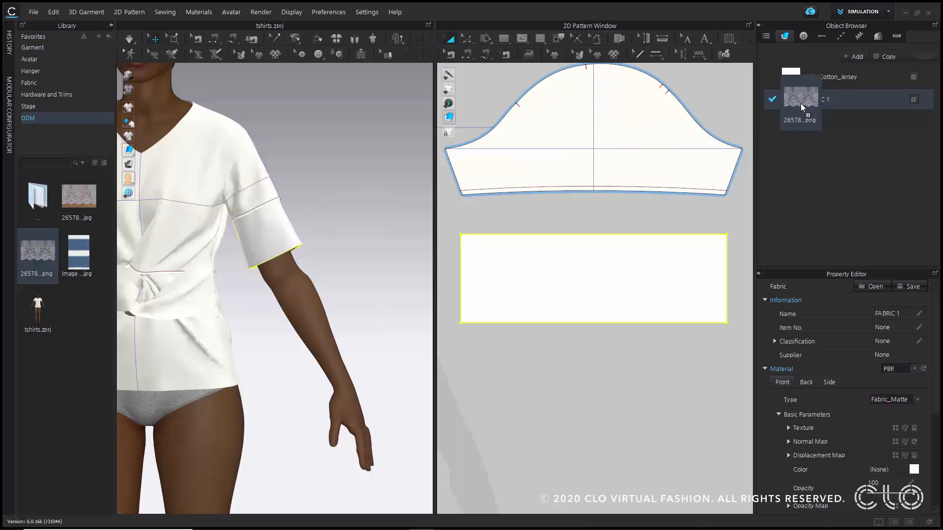
{"action": "left_click_drag", "start_coordinate": [800, 103], "coordinate": [801, 103]}
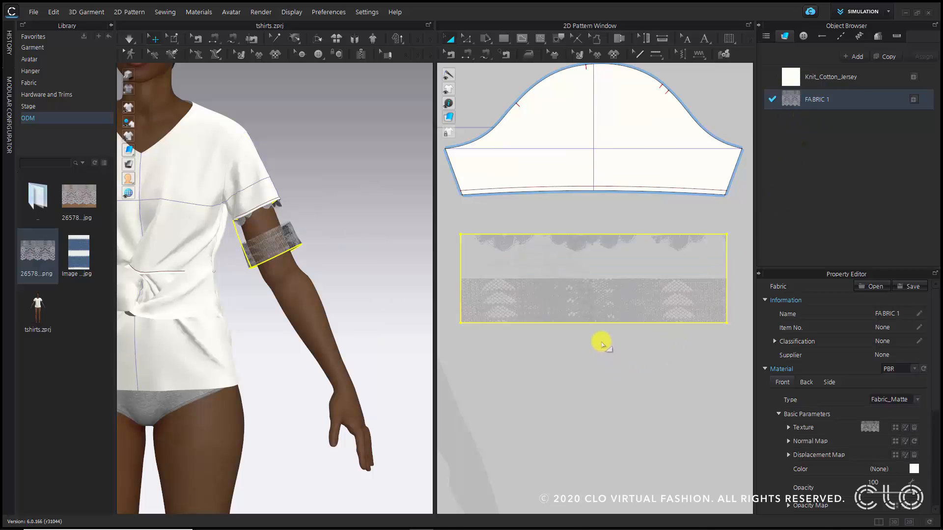
Reposition the lace on the rectangle with Edit Texture so the flower motifs fill the band without the transparent gap.
{"action": "scroll", "coordinate": [601, 342], "scroll_direction": "up", "scroll_amount": 3}
{"action": "scroll", "coordinate": [602, 343], "scroll_direction": "down", "scroll_amount": 2}
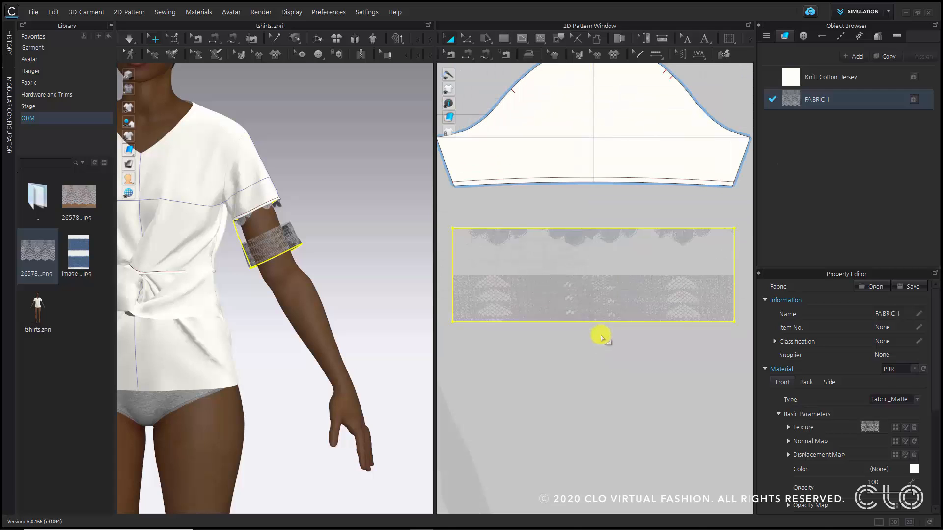
{"action": "left_click", "coordinate": [561, 270]}
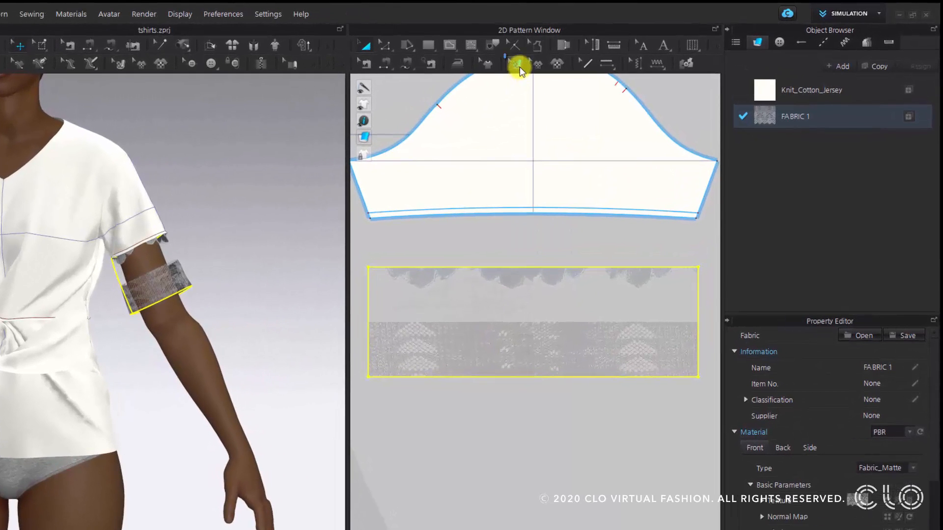
{"action": "left_click", "coordinate": [517, 64]}
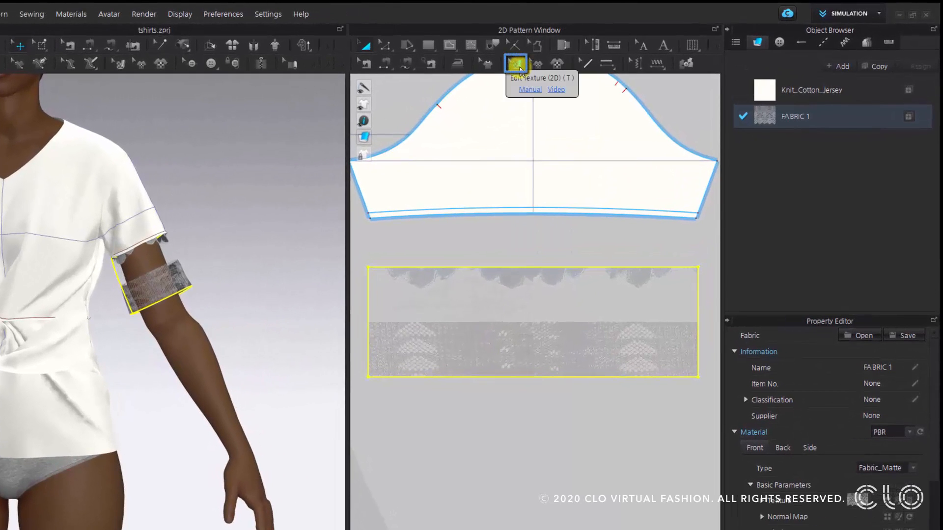
{"action": "left_click", "coordinate": [533, 328]}
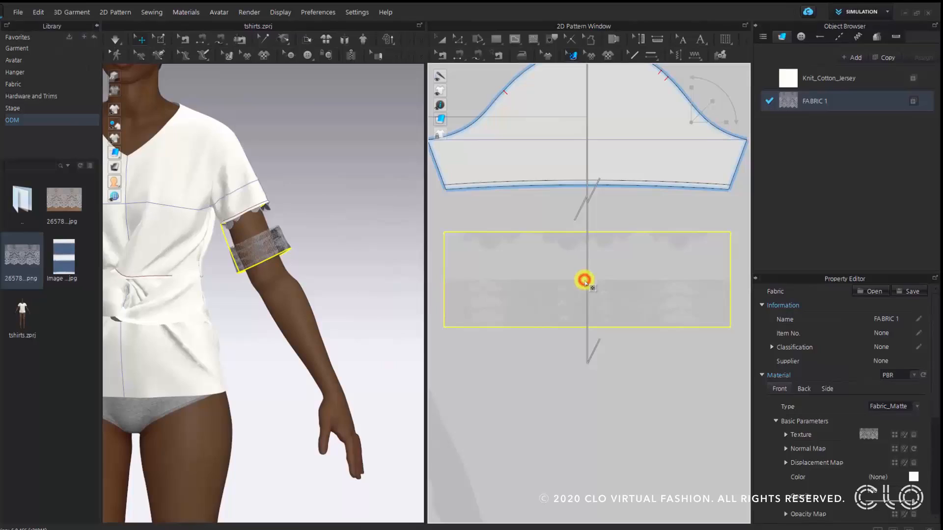
{"action": "left_click", "coordinate": [584, 280]}
{"action": "scroll", "coordinate": [593, 260], "scroll_direction": "up", "scroll_amount": 3}
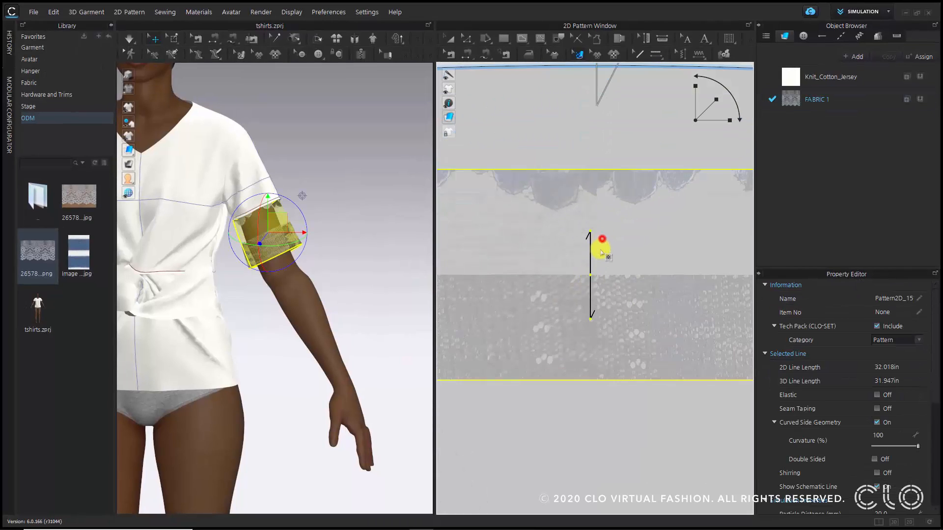
{"action": "mouse_move", "coordinate": [597, 246]}
{"action": "left_mouse_down"}
{"action": "mouse_move", "coordinate": [605, 340]}
{"action": "mouse_move", "coordinate": [604, 246]}
{"action": "left_mouse_up"}
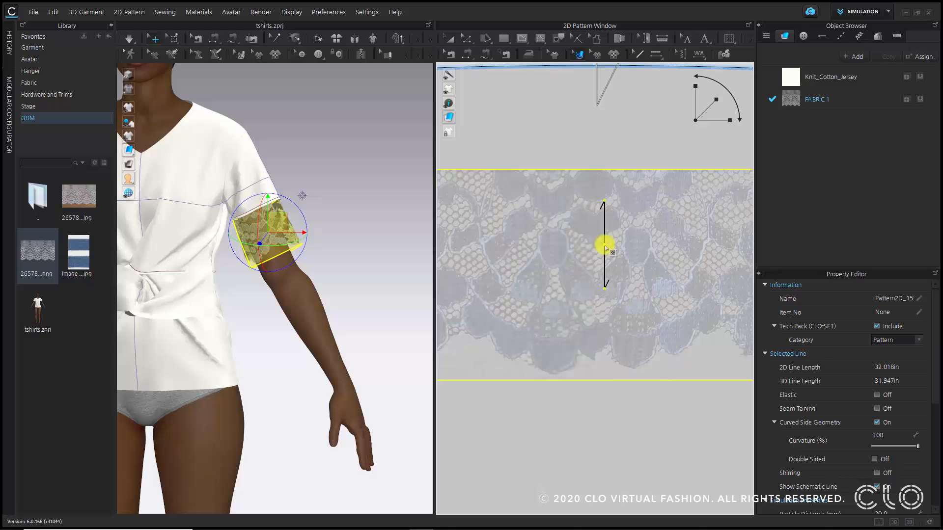
{"action": "scroll", "coordinate": [604, 247], "scroll_direction": "down", "scroll_amount": 3}
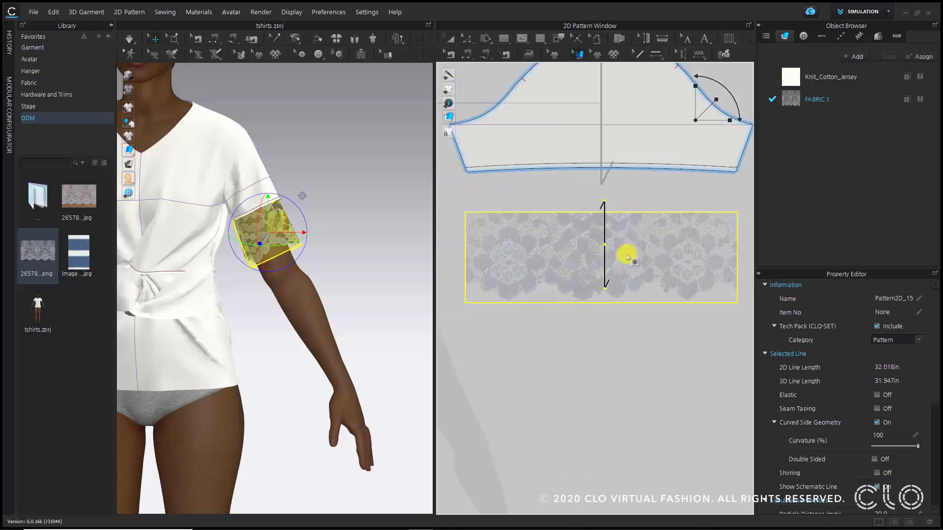
{"action": "left_click_drag", "start_coordinate": [627, 240], "coordinate": [625, 297]}
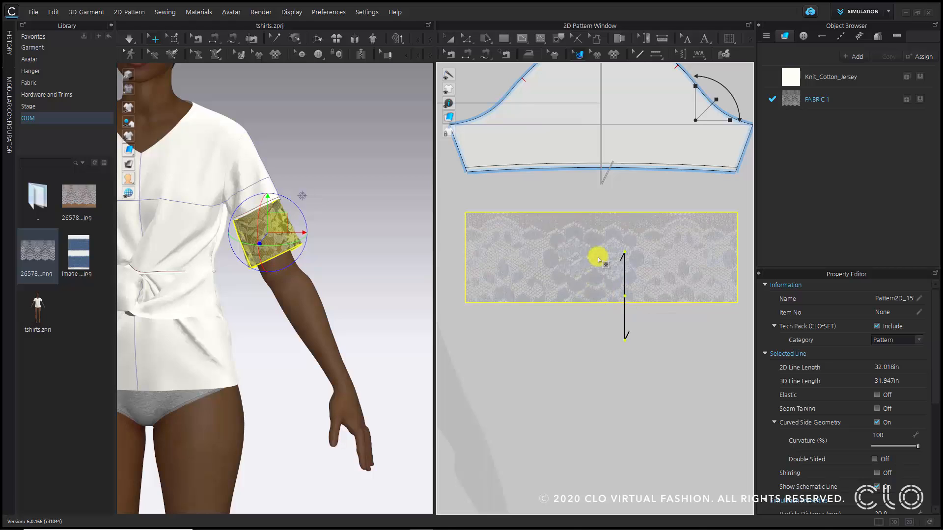
Scale the lace texture down proportionally and shift it until its full height, including the scalloped edge, fits inside the rectangle.
{"action": "scroll", "coordinate": [609, 280], "scroll_direction": "up", "scroll_amount": 3}
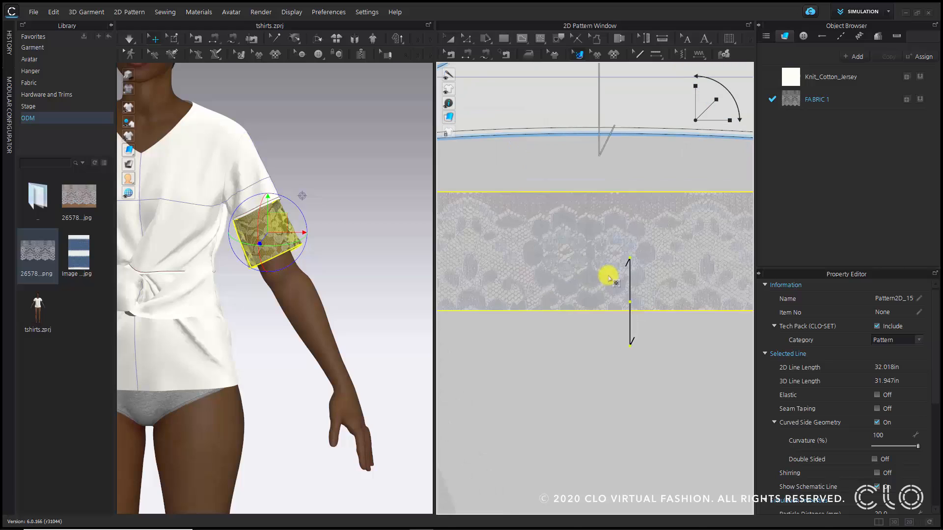
{"action": "scroll", "coordinate": [614, 248], "scroll_direction": "down", "scroll_amount": 2}
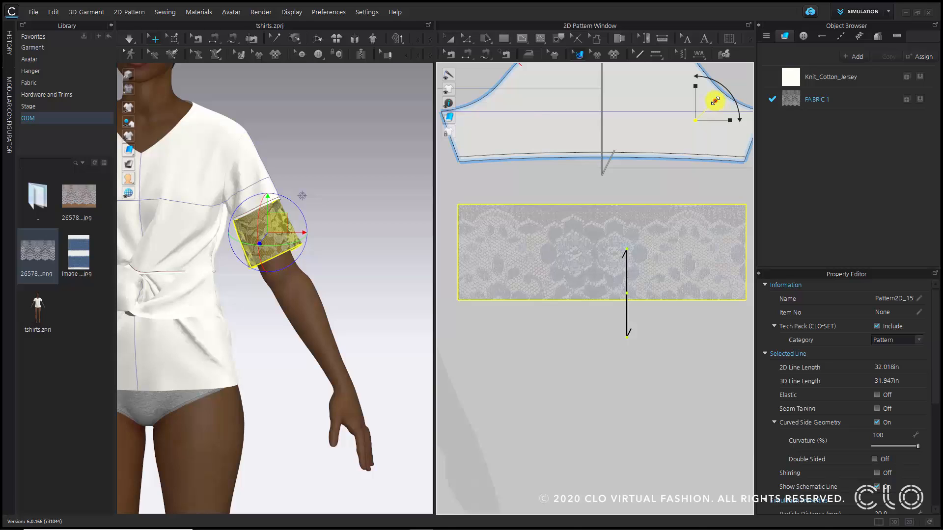
{"action": "left_click_drag", "start_coordinate": [715, 100], "coordinate": [712, 105]}
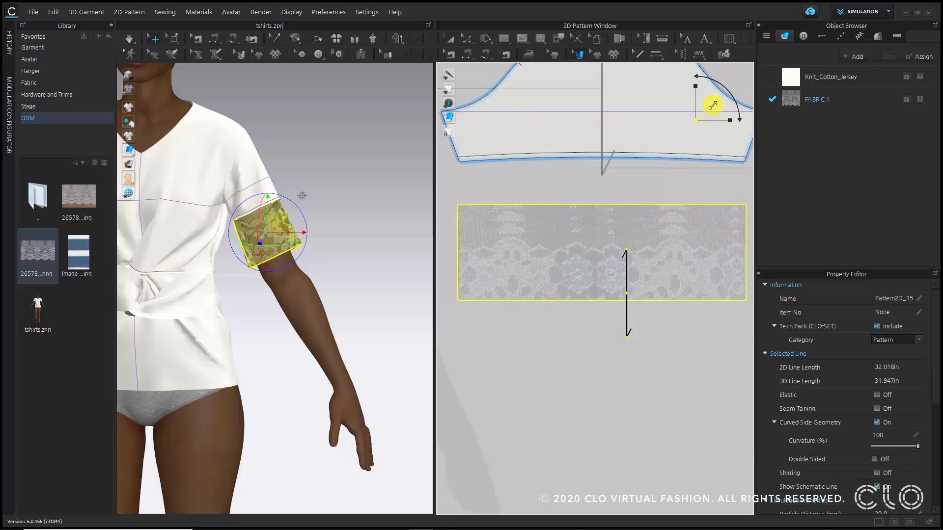
{"action": "left_click_drag", "start_coordinate": [663, 273], "coordinate": [660, 239]}
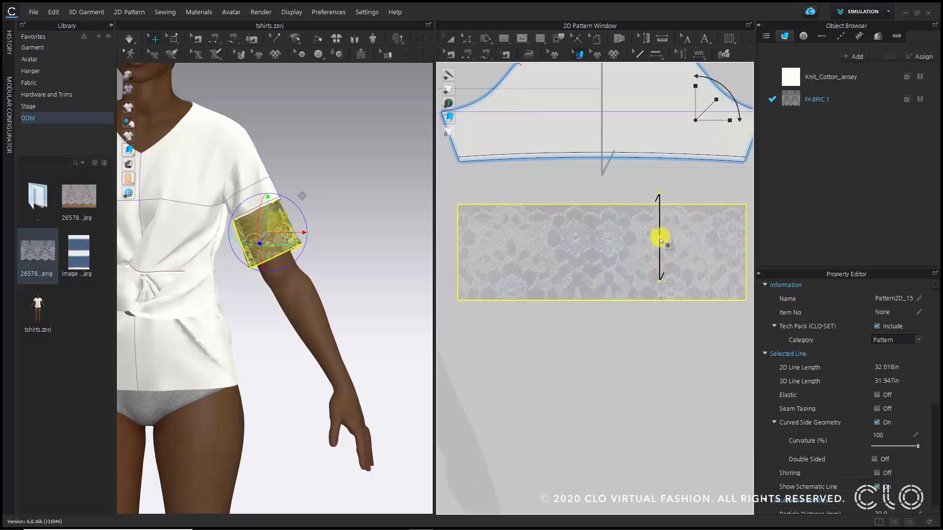
{"action": "left_click_drag", "start_coordinate": [713, 101], "coordinate": [709, 99]}
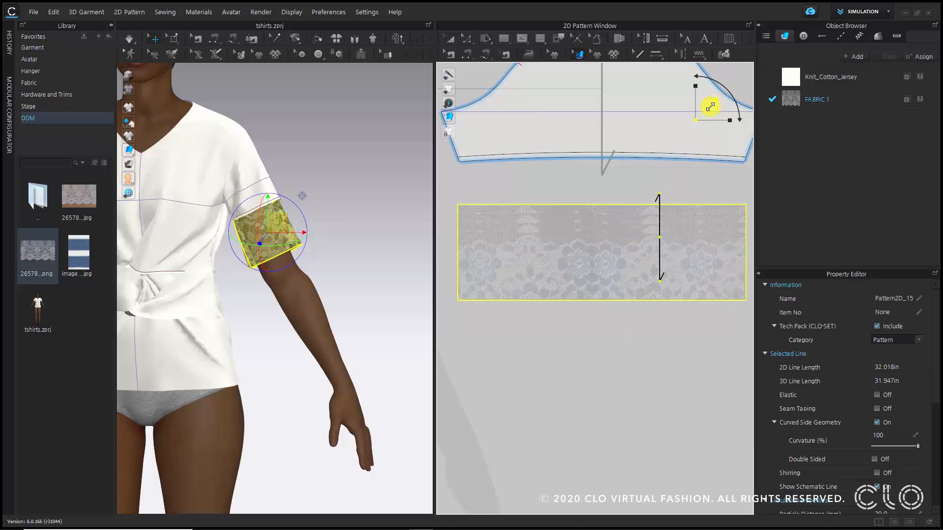
{"action": "left_click_drag", "start_coordinate": [690, 246], "coordinate": [688, 235]}
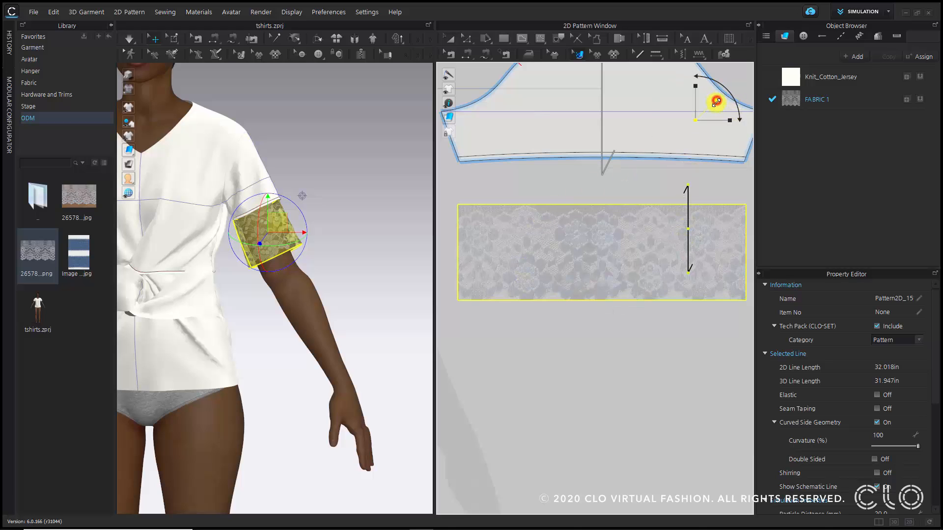
{"action": "left_click_drag", "start_coordinate": [716, 102], "coordinate": [714, 109]}
{"action": "left_click_drag", "start_coordinate": [646, 266], "coordinate": [645, 242]}
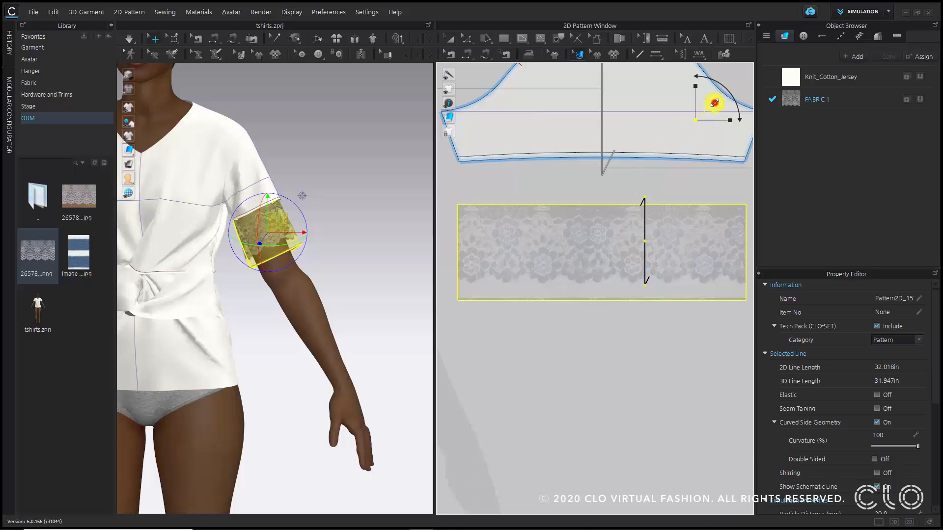
{"action": "left_click_drag", "start_coordinate": [715, 104], "coordinate": [710, 104]}
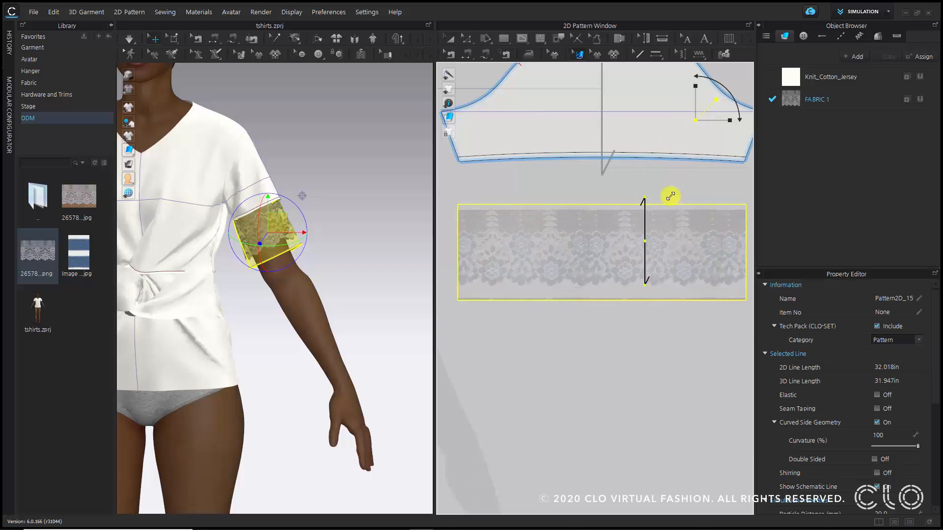
Move the lace texture up toward the rectangle's upper edge and inspect the band closely on the arm in 3D.
{"action": "scroll", "coordinate": [610, 267], "scroll_direction": "up", "scroll_amount": 5}
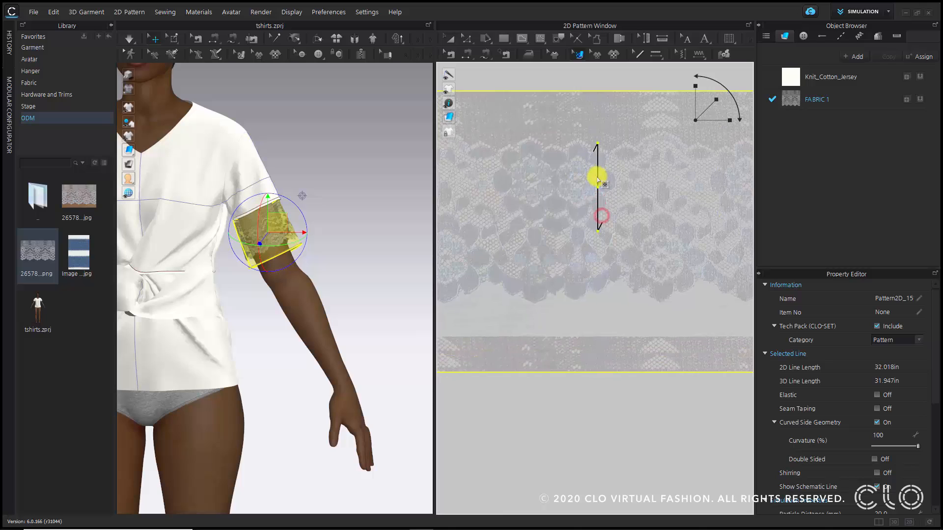
{"action": "left_click_drag", "start_coordinate": [598, 180], "coordinate": [598, 153]}
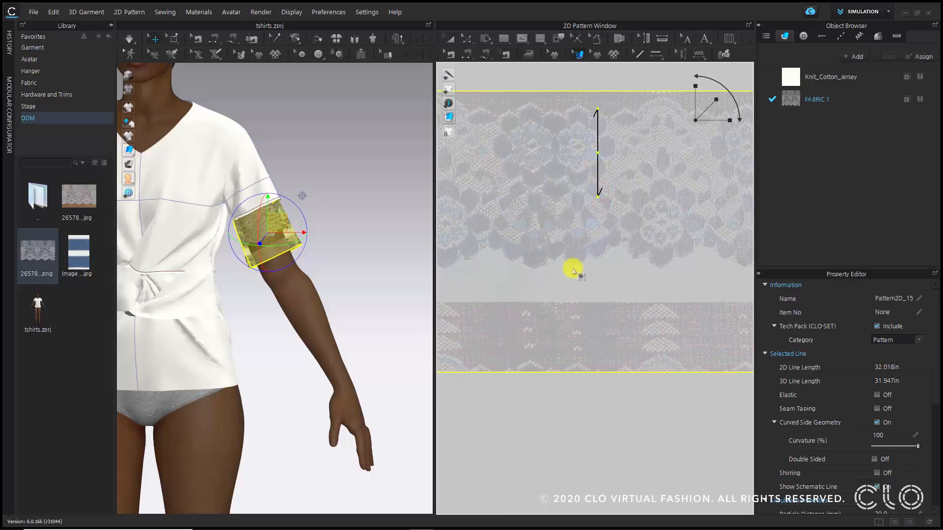
{"action": "scroll", "coordinate": [284, 255], "scroll_direction": "up", "scroll_amount": 6}
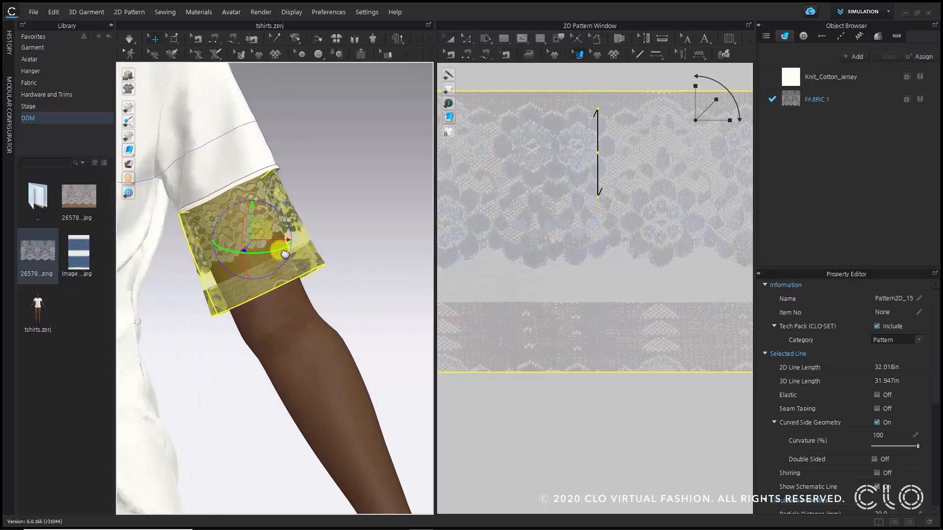
Adjust the lace texture vertically until its plain mesh strip meets the rectangle's upper edge, checking the band on the sleeve in 3D.
{"action": "left_click", "coordinate": [658, 176]}
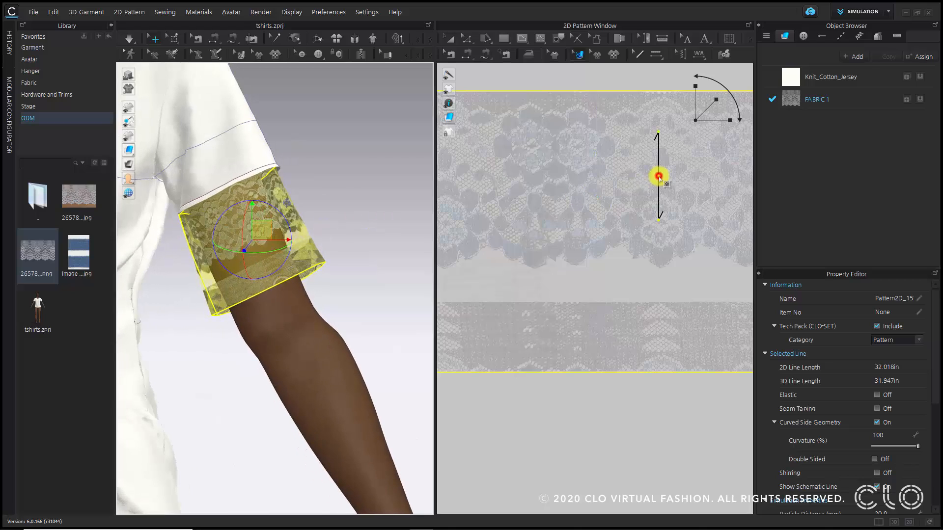
{"action": "left_click_drag", "start_coordinate": [658, 176], "coordinate": [660, 195]}
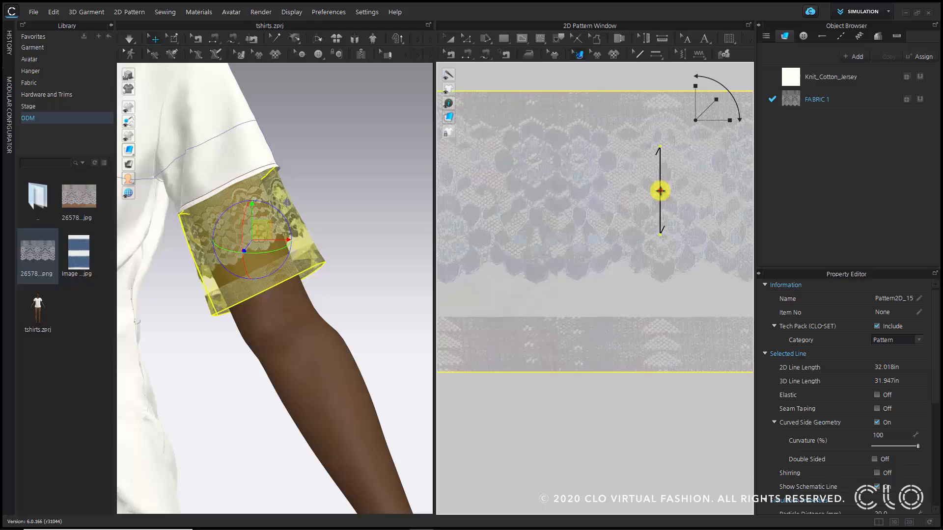
{"action": "left_click_drag", "start_coordinate": [660, 191], "coordinate": [660, 188]}
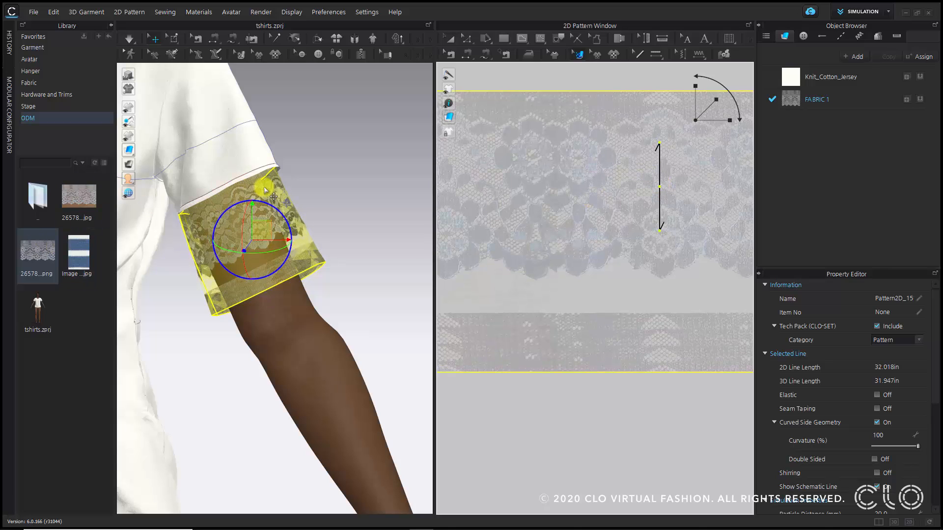
{"action": "scroll", "coordinate": [286, 284], "scroll_direction": "down", "scroll_amount": 5}
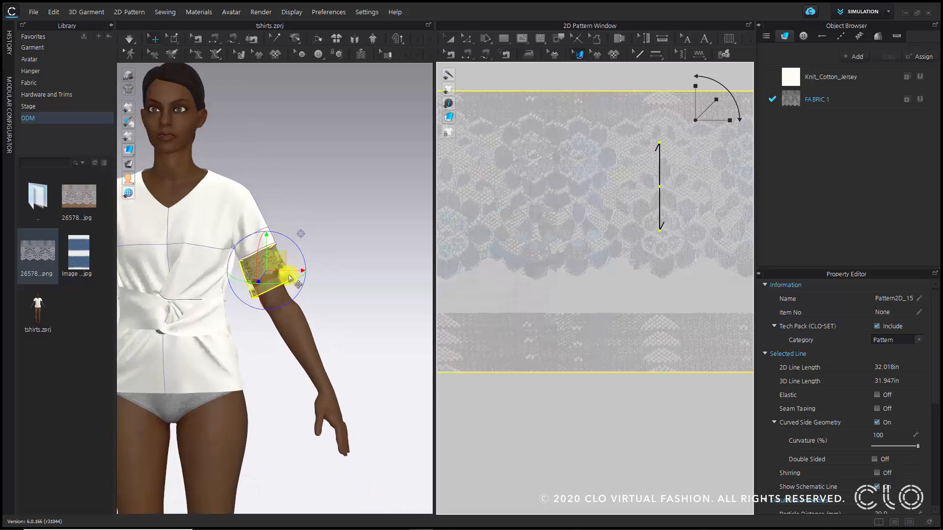
{"action": "scroll", "coordinate": [280, 284], "scroll_direction": "up", "scroll_amount": 3}
{"action": "right_click_drag", "start_coordinate": [281, 284], "coordinate": [252, 260]}
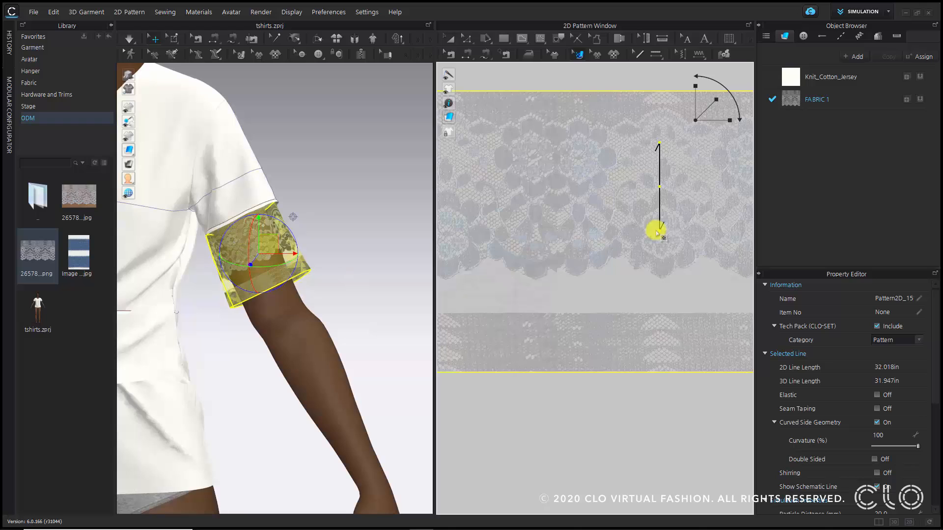
{"action": "scroll", "coordinate": [650, 205], "scroll_direction": "down", "scroll_amount": 2}
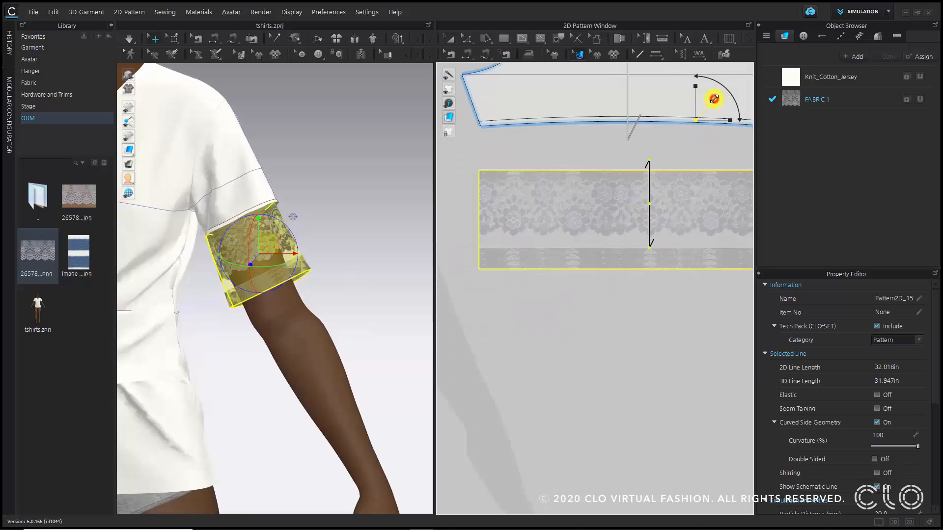
{"action": "scroll", "coordinate": [623, 204], "scroll_direction": "up", "scroll_amount": 3}
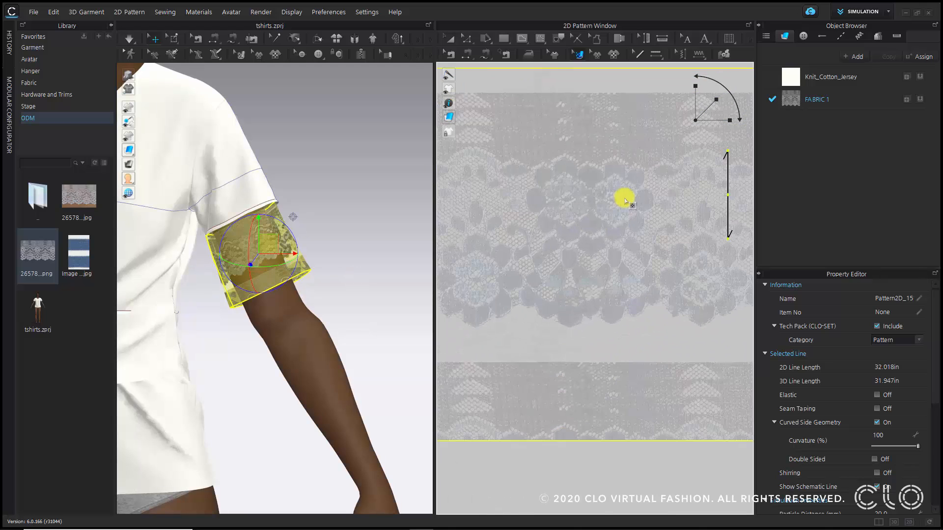
{"action": "left_click_drag", "start_coordinate": [627, 214], "coordinate": [624, 158]}
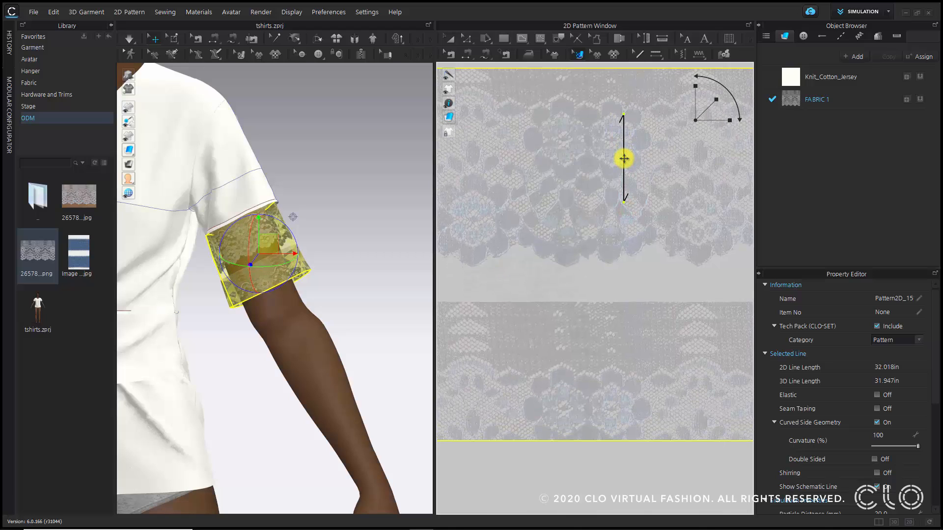
{"action": "left_click", "coordinate": [560, 283]}
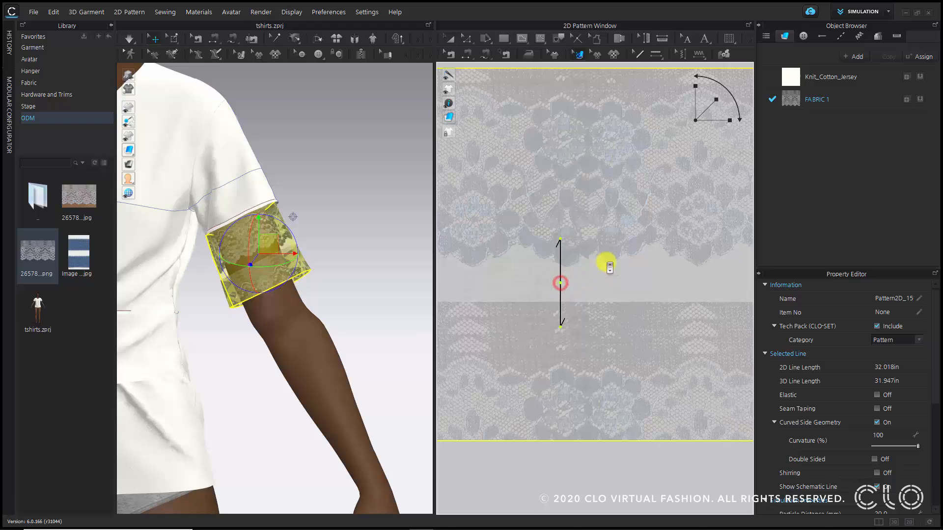
Move the rectangle's lower edge up with Edit Pattern to just below the first row's scalloped lace edge, cutting off the repeated lace.
{"action": "scroll", "coordinate": [604, 261], "scroll_direction": "down", "scroll_amount": 3}
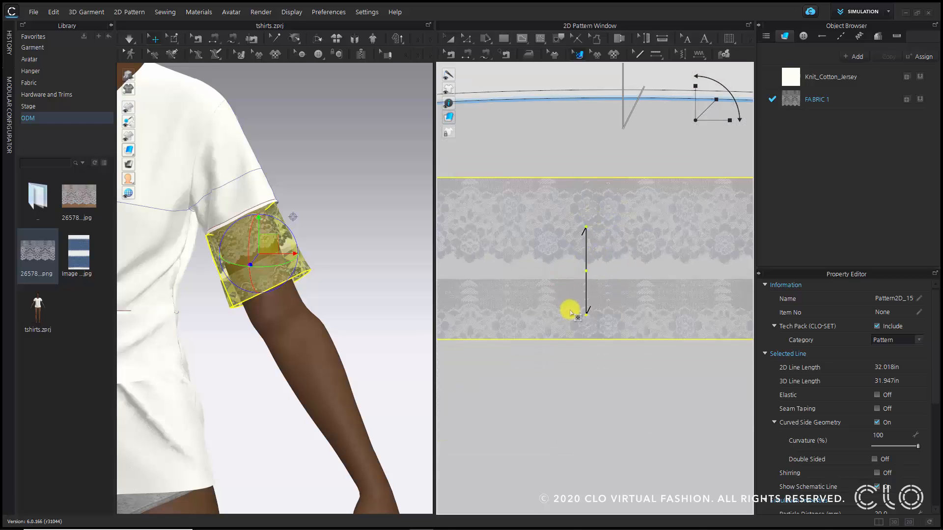
{"action": "scroll", "coordinate": [599, 294], "scroll_direction": "up", "scroll_amount": 3}
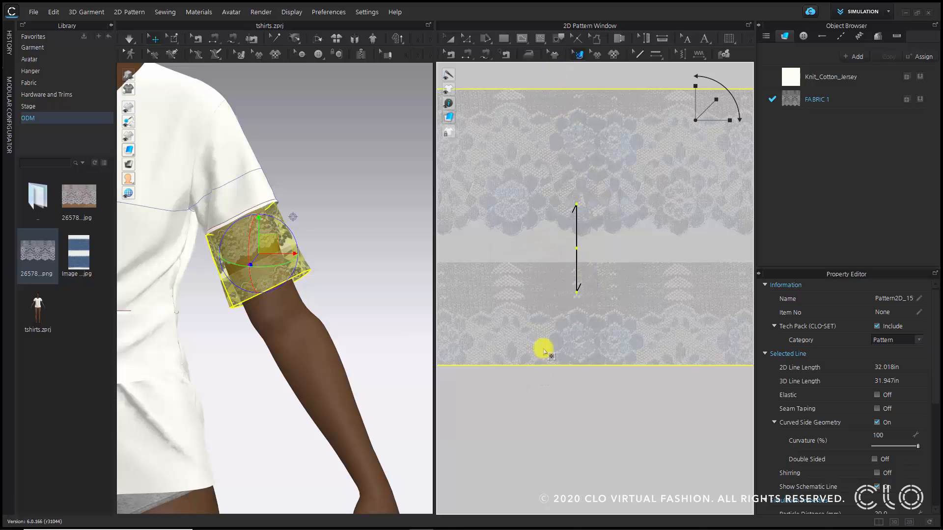
{"action": "scroll", "coordinate": [540, 273], "scroll_direction": "down", "scroll_amount": 3}
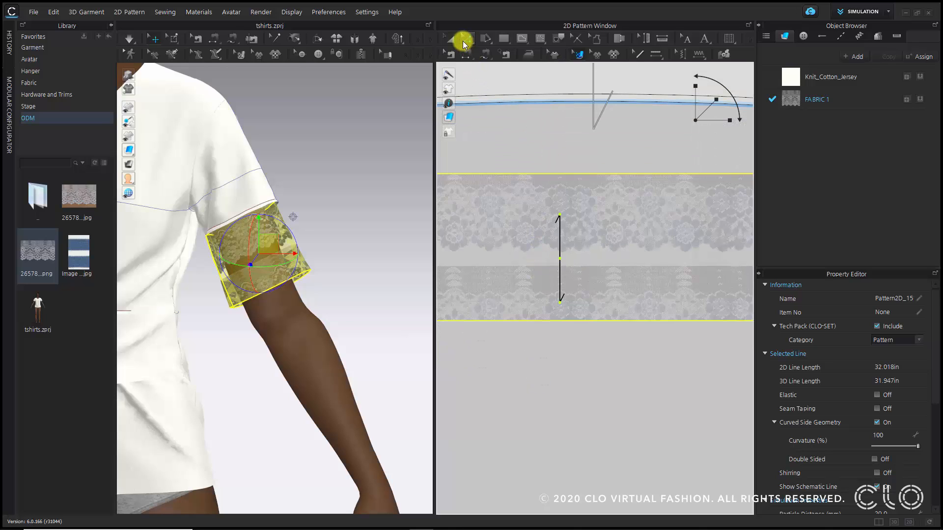
{"action": "left_click", "coordinate": [463, 43]}
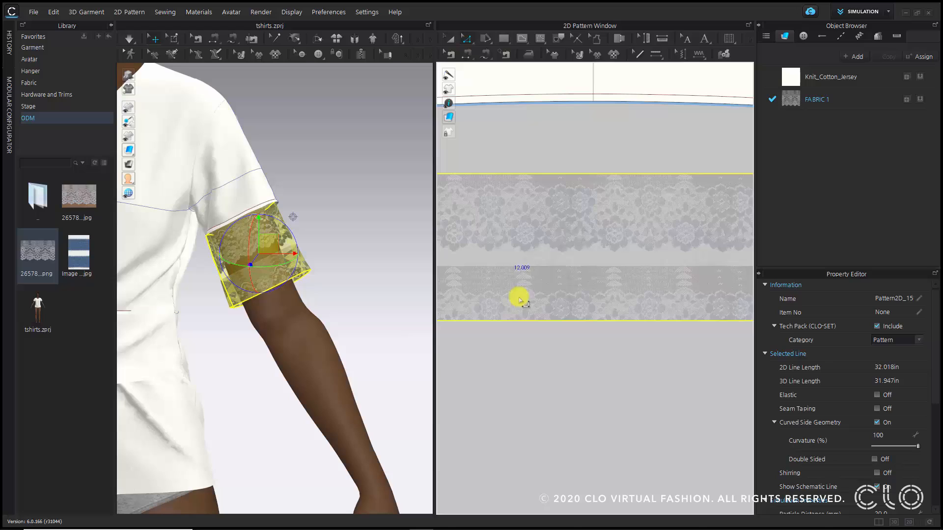
{"action": "left_click", "coordinate": [540, 321]}
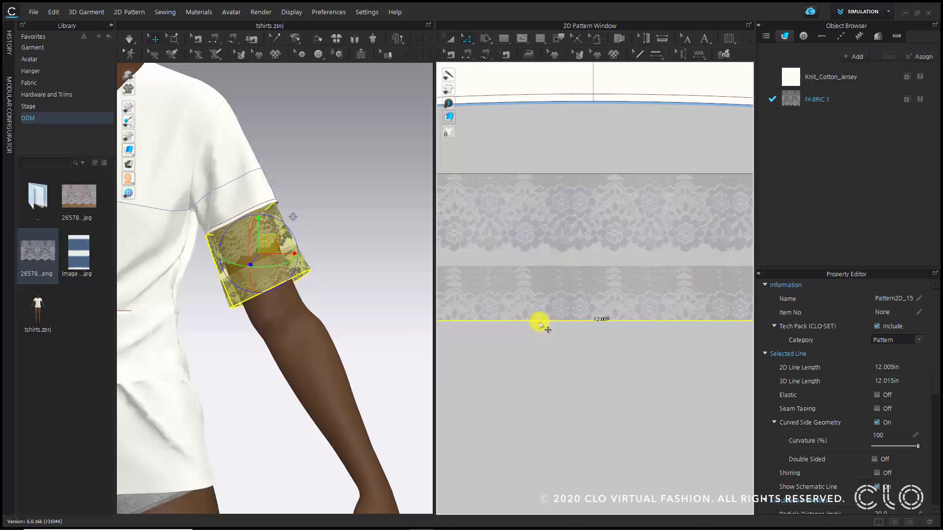
{"action": "left_click_drag", "start_coordinate": [540, 324], "coordinate": [544, 261]}
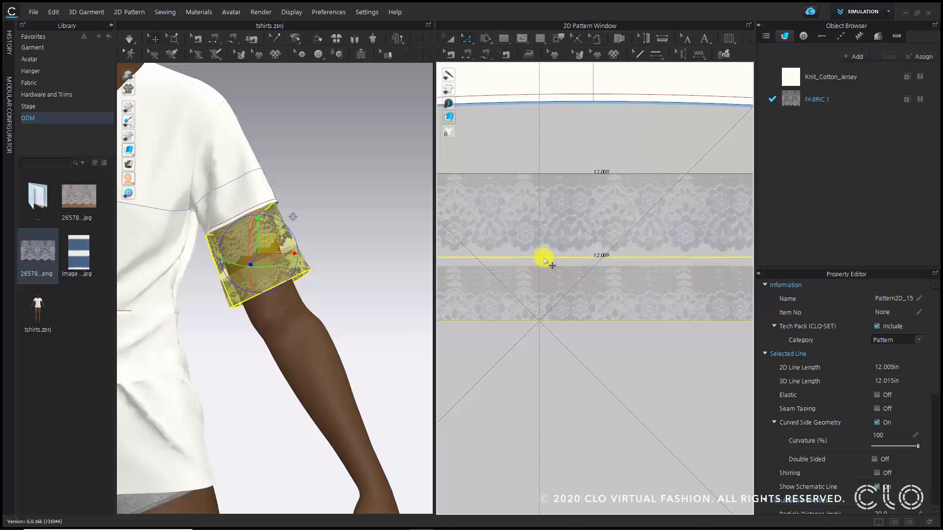
{"action": "left_click_drag", "start_coordinate": [543, 260], "coordinate": [544, 260]}
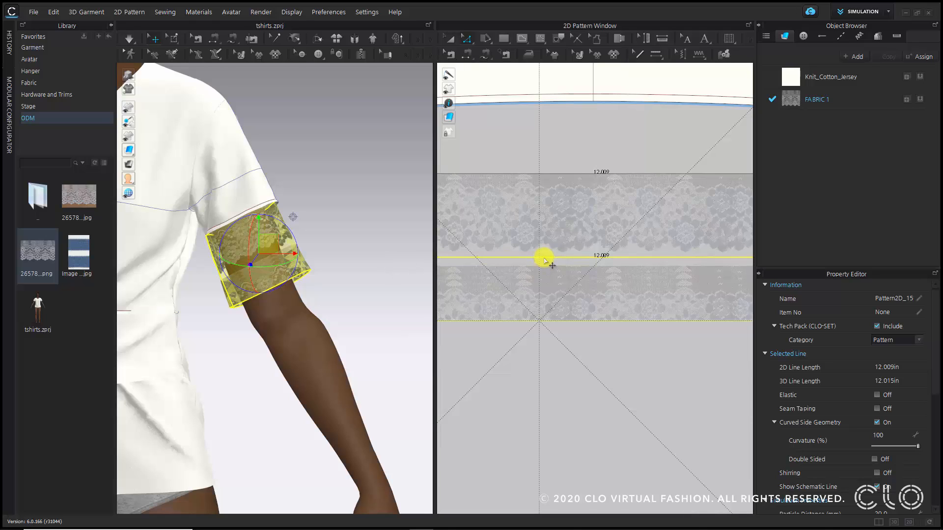
{"action": "left_click_drag", "start_coordinate": [544, 261], "coordinate": [544, 261]}
Deselect the shortened rectangle and inspect the scalloped lace trim on the arm in 3D, up close and on the whole garment.
{"action": "scroll", "coordinate": [543, 261], "scroll_direction": "down", "scroll_amount": 5}
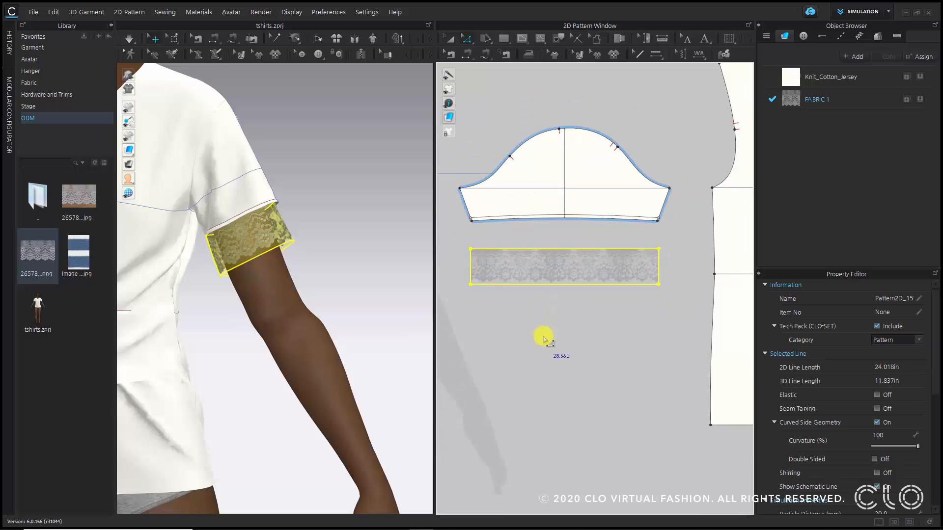
{"action": "left_click", "coordinate": [361, 259]}
{"action": "scroll", "coordinate": [284, 279], "scroll_direction": "up", "scroll_amount": 5}
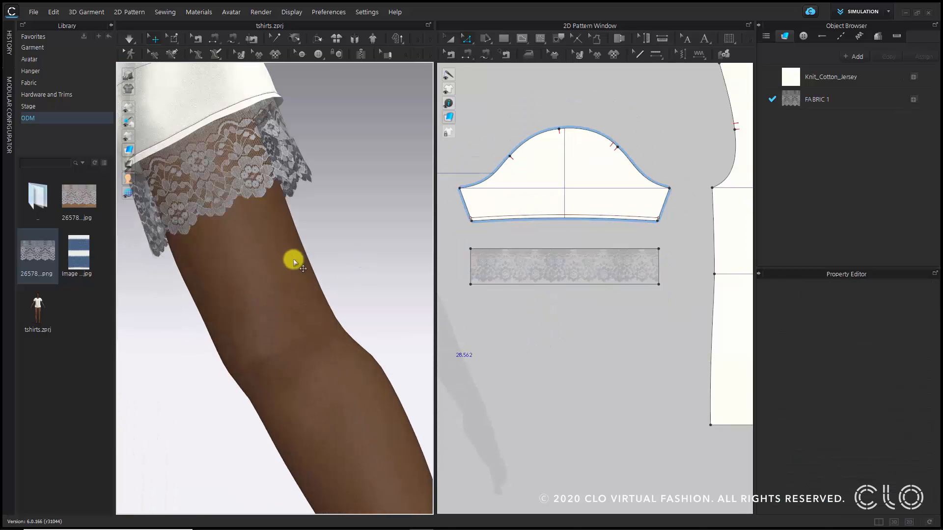
{"action": "mouse_move", "coordinate": [318, 267]}
{"action": "right_mouse_down"}
{"action": "mouse_move", "coordinate": [291, 250]}
{"action": "mouse_move", "coordinate": [324, 238]}
{"action": "mouse_move", "coordinate": [343, 265]}
{"action": "mouse_move", "coordinate": [324, 270]}
{"action": "right_mouse_up"}
{"action": "scroll", "coordinate": [328, 270], "scroll_direction": "down", "scroll_amount": 2}
{"action": "scroll", "coordinate": [328, 270], "scroll_direction": "down", "scroll_amount": 5}
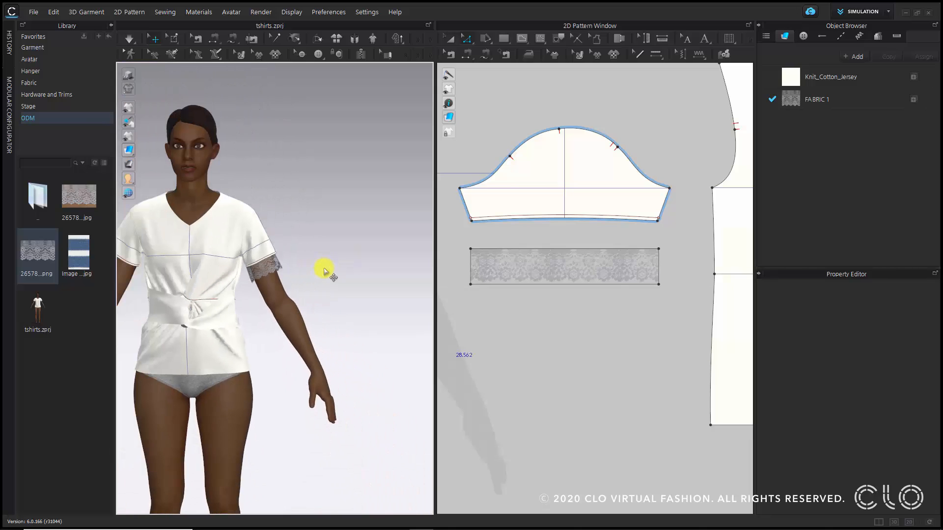
{"action": "middle_click_drag", "start_coordinate": [326, 268], "coordinate": [371, 255]}
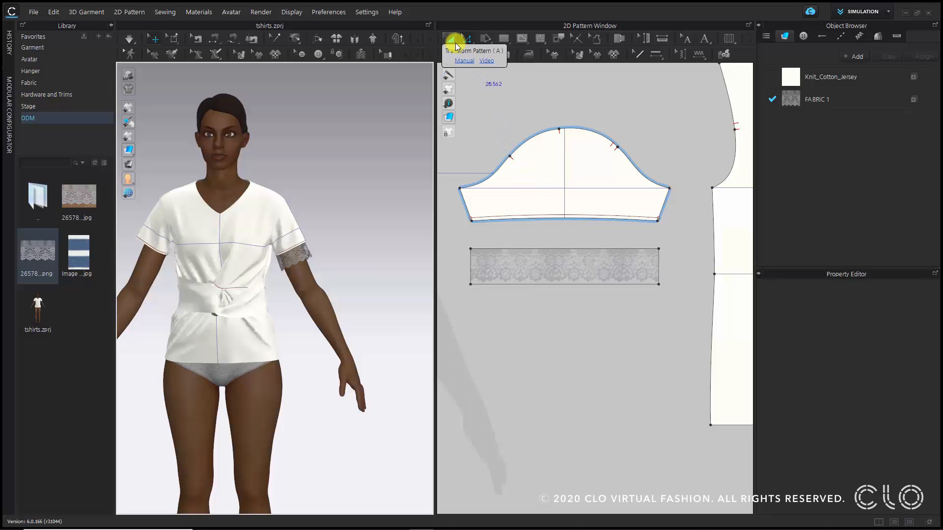
Clone the lace band as a Symmetric Pattern (with Sewing) and place the copy beneath the opposite sleeve pattern.
{"action": "left_click", "coordinate": [452, 39]}
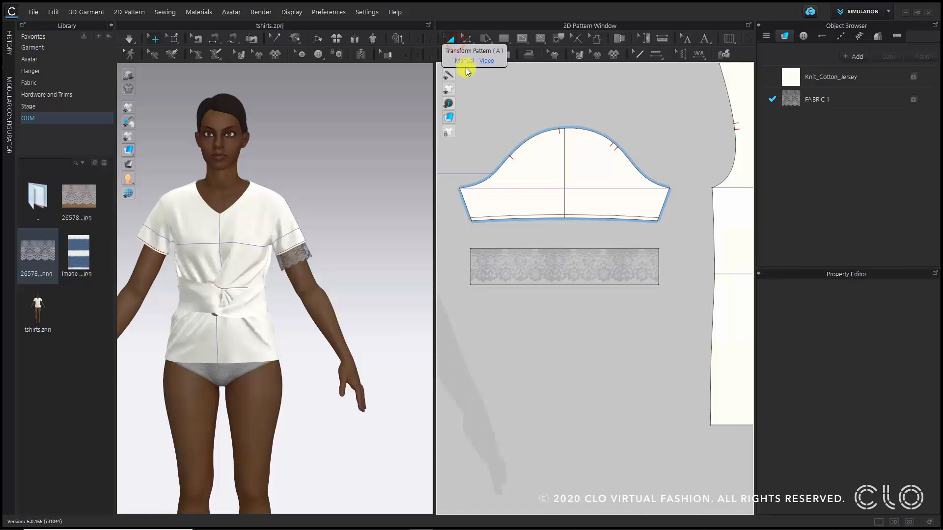
{"action": "left_click", "coordinate": [563, 275]}
{"action": "right_click", "coordinate": [564, 275]}
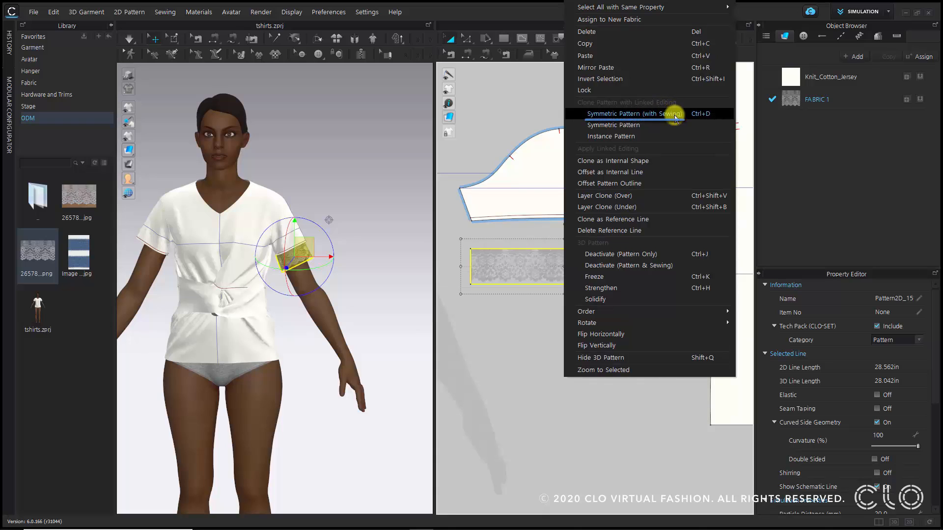
{"action": "left_click", "coordinate": [679, 117]}
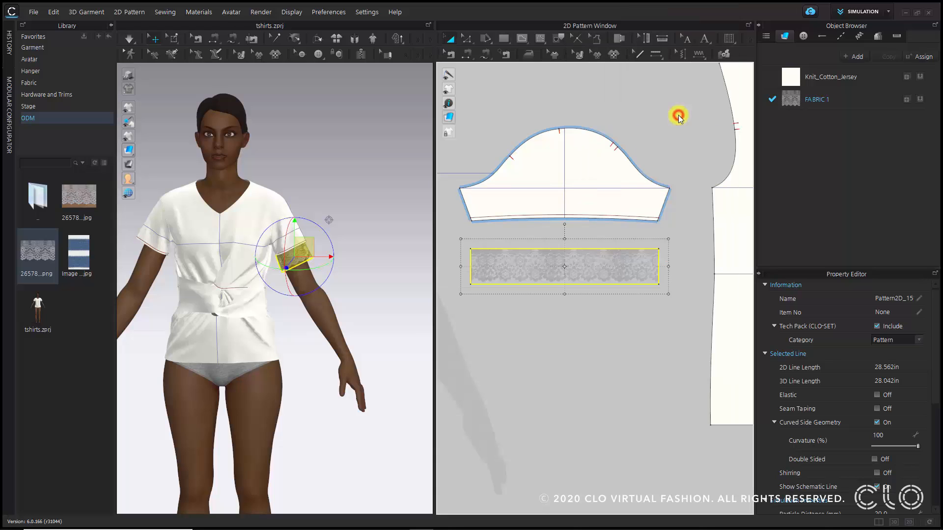
{"action": "middle_click_drag", "start_coordinate": [549, 295], "coordinate": [663, 272]}
{"action": "scroll", "coordinate": [667, 274], "scroll_direction": "down", "scroll_amount": 5}
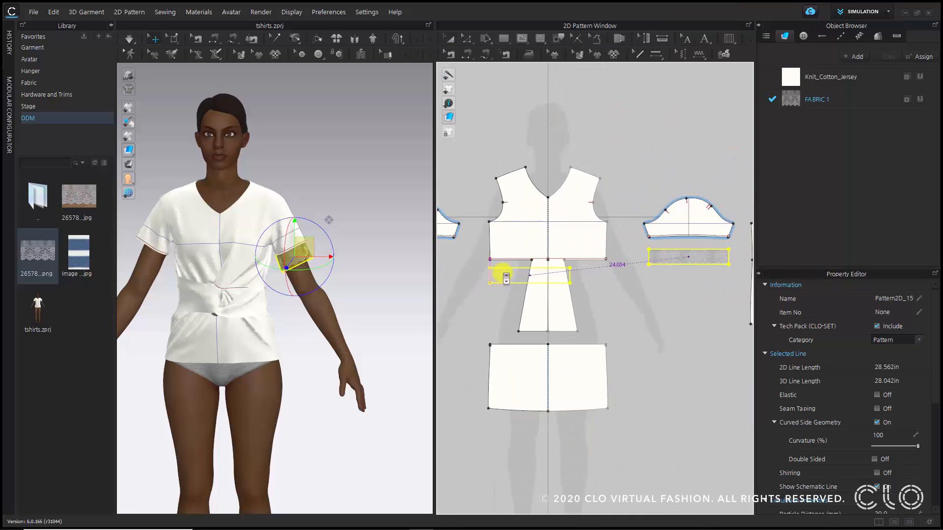
{"action": "middle_click_drag", "start_coordinate": [505, 269], "coordinate": [610, 246]}
{"action": "scroll", "coordinate": [524, 232], "scroll_direction": "up", "scroll_amount": 3}
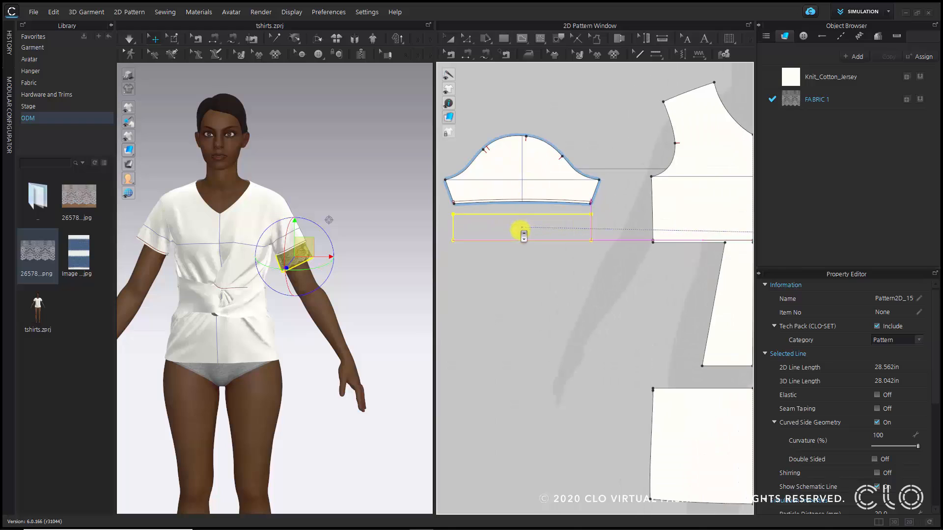
{"action": "left_click", "coordinate": [522, 232]}
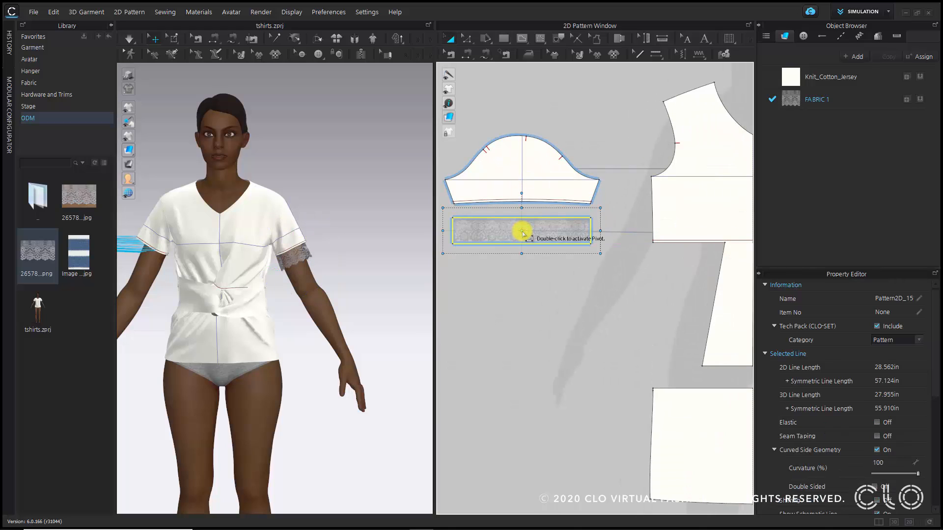
In the front 3D view, move the cloned lace band around the arm at its sleeve hem and start the simulation.
{"action": "key", "text": "2"}
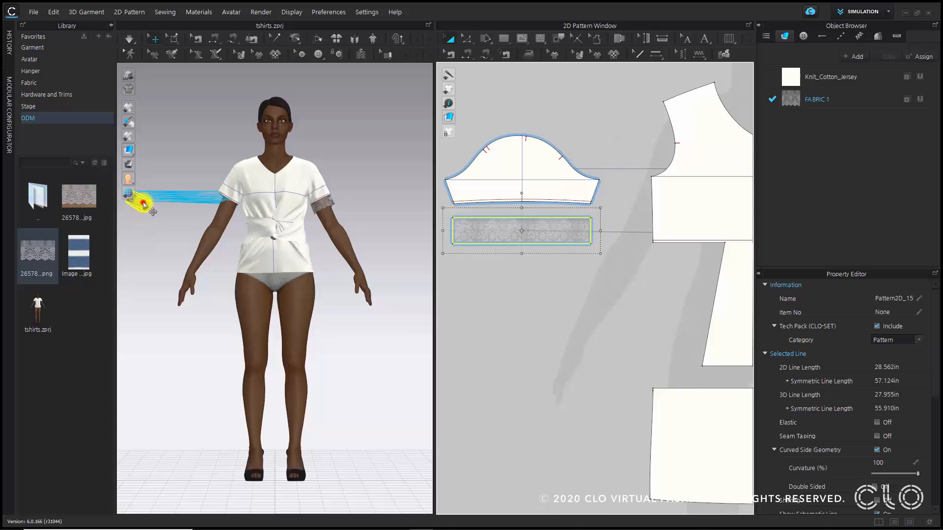
{"action": "left_click", "coordinate": [143, 203]}
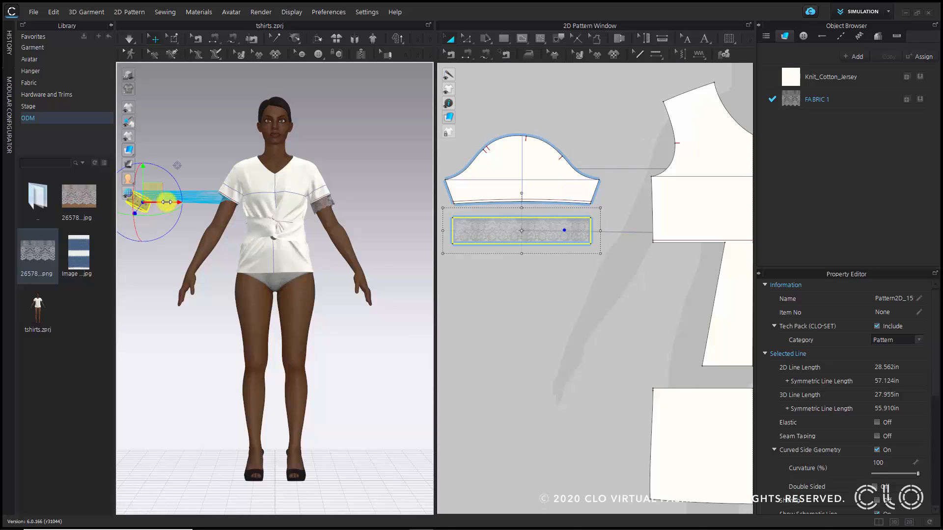
{"action": "left_click_drag", "start_coordinate": [167, 202], "coordinate": [255, 219]}
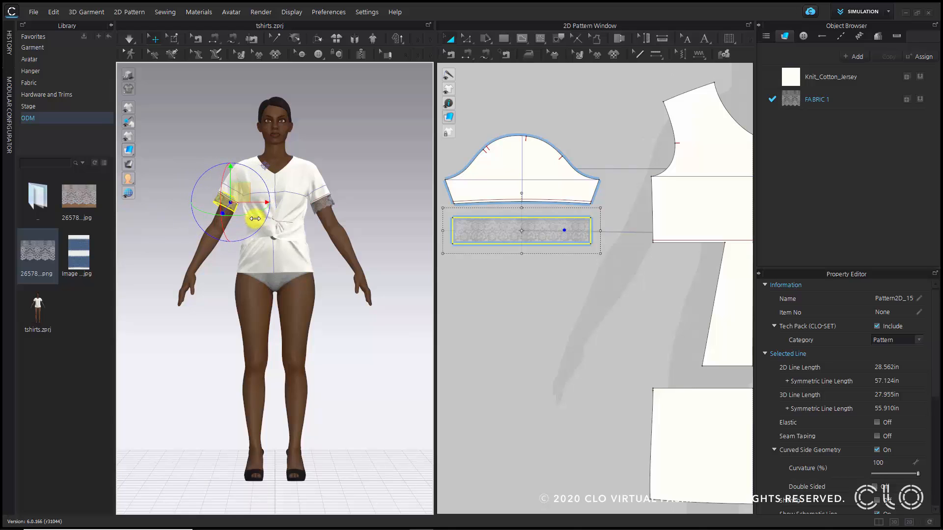
{"action": "left_click", "coordinate": [130, 41]}
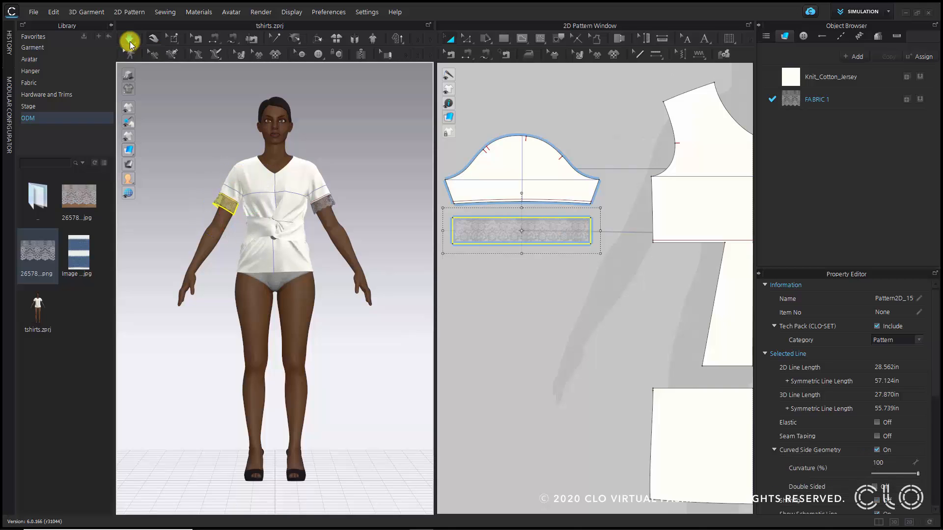
{"action": "scroll", "coordinate": [229, 176], "scroll_direction": "up", "scroll_amount": 5}
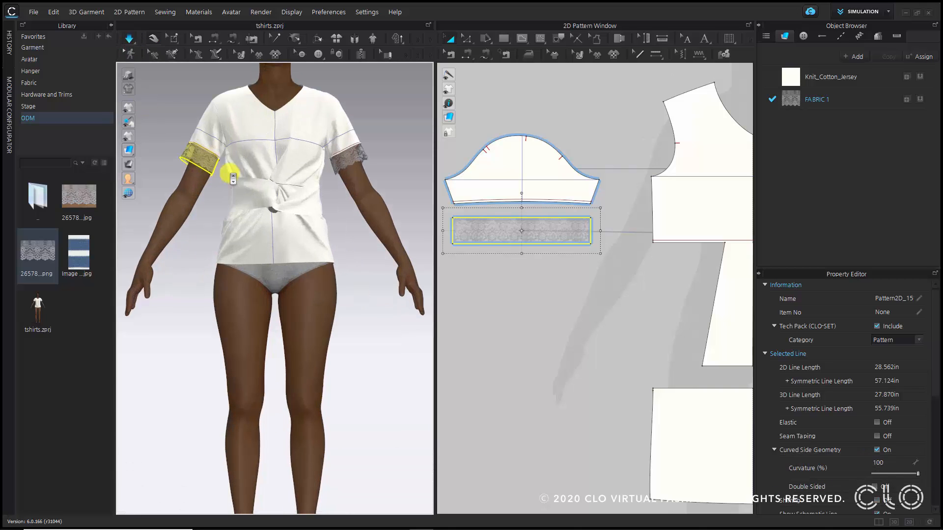
{"action": "scroll", "coordinate": [257, 230], "scroll_direction": "up", "scroll_amount": 3}
{"action": "middle_click_drag", "start_coordinate": [250, 201], "coordinate": [315, 344]}
{"action": "scroll", "coordinate": [254, 230], "scroll_direction": "up", "scroll_amount": 3}
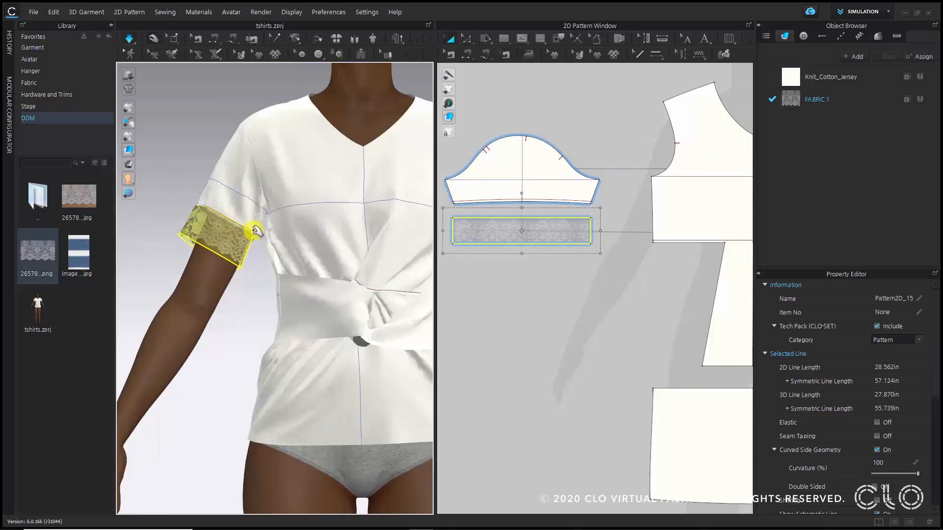
Stop the simulation and set the short sleeve pattern's layer to 1.
{"action": "scroll", "coordinate": [255, 230], "scroll_direction": "up", "scroll_amount": 4}
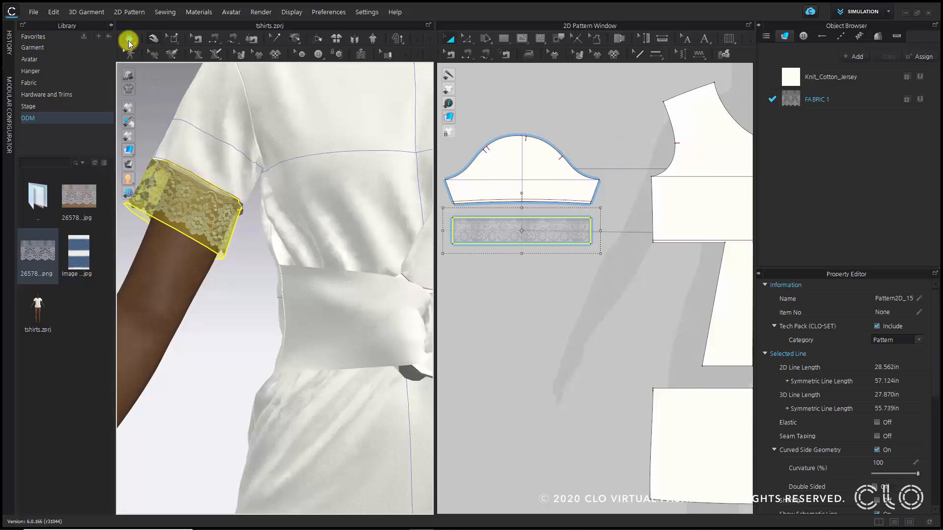
{"action": "left_click", "coordinate": [129, 38]}
{"action": "scroll", "coordinate": [173, 192], "scroll_direction": "down", "scroll_amount": 1}
{"action": "middle_click_drag", "start_coordinate": [174, 192], "coordinate": [266, 245]}
{"action": "left_click", "coordinate": [304, 211]}
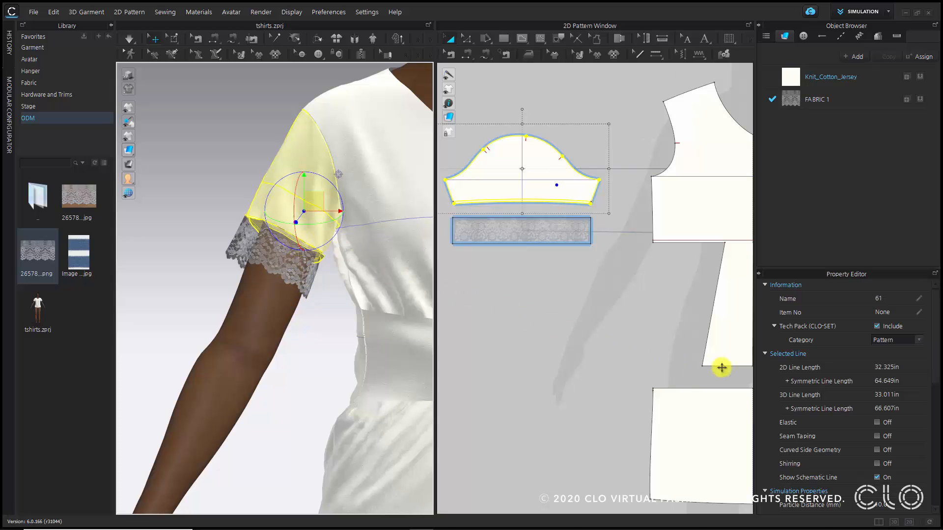
{"action": "scroll", "coordinate": [854, 381], "scroll_direction": "down", "scroll_amount": 4}
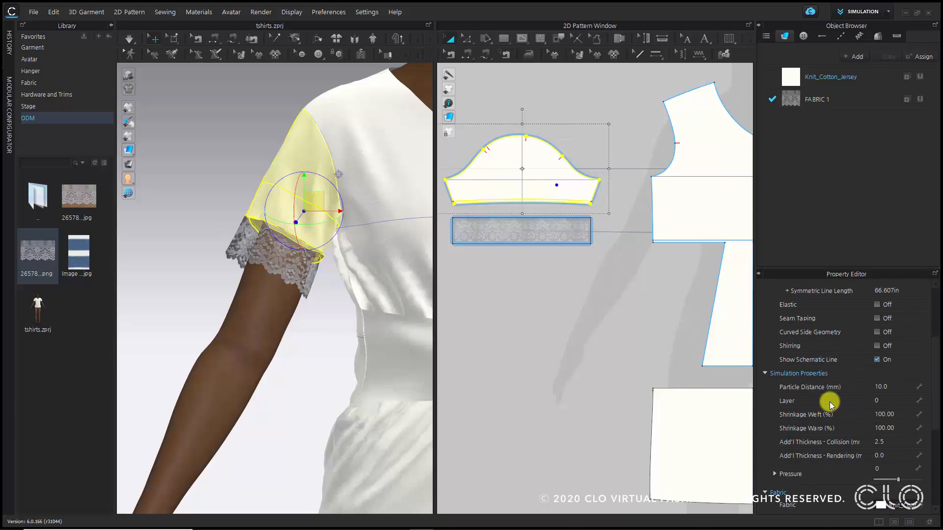
{"action": "left_click", "coordinate": [880, 399]}
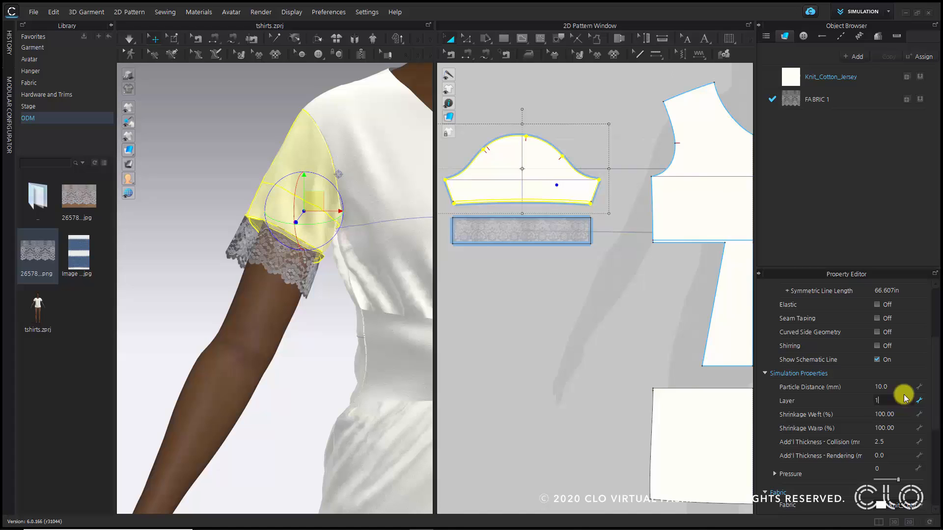
{"action": "key", "text": "Return"}
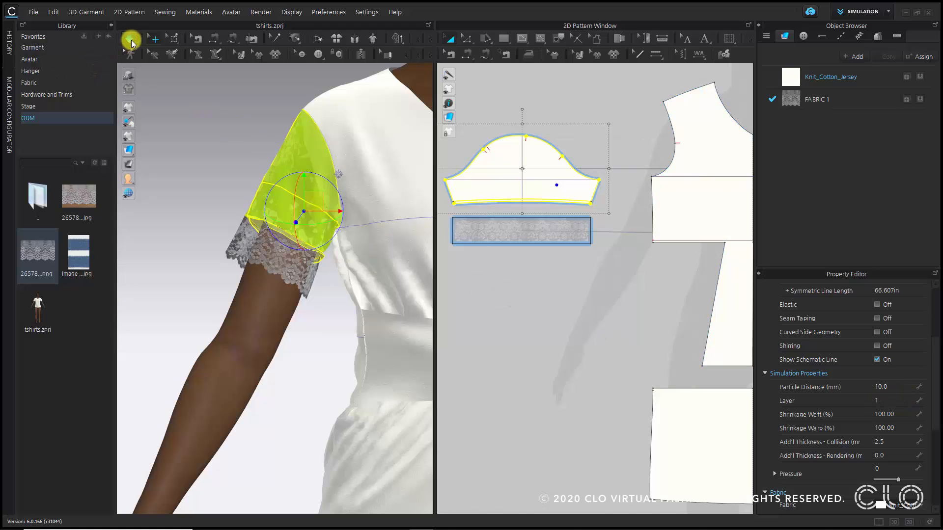
Simulate the garment while pulling the sleeve and bodice fabric into place around the underarm, and stop the simulation.
{"action": "left_click", "coordinate": [131, 41]}
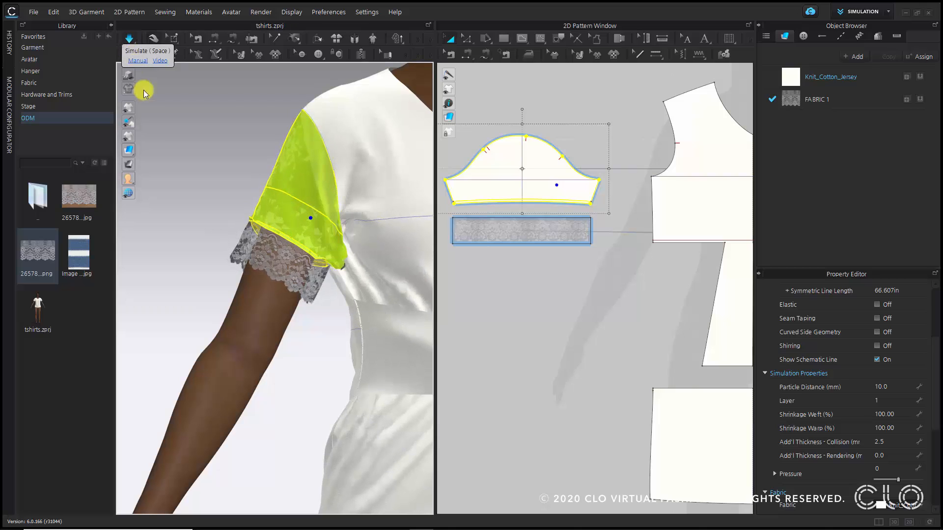
{"action": "left_click_drag", "start_coordinate": [345, 261], "coordinate": [275, 231]}
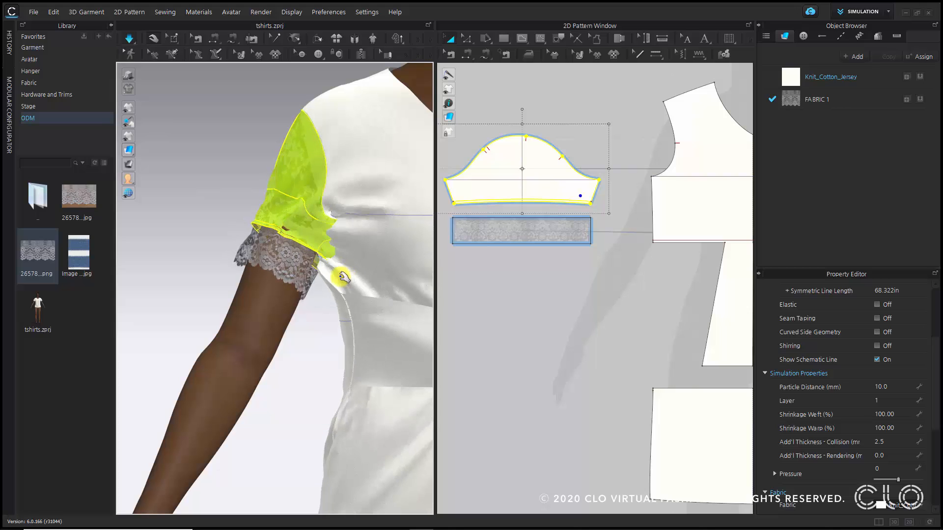
{"action": "left_click_drag", "start_coordinate": [340, 277], "coordinate": [322, 252]}
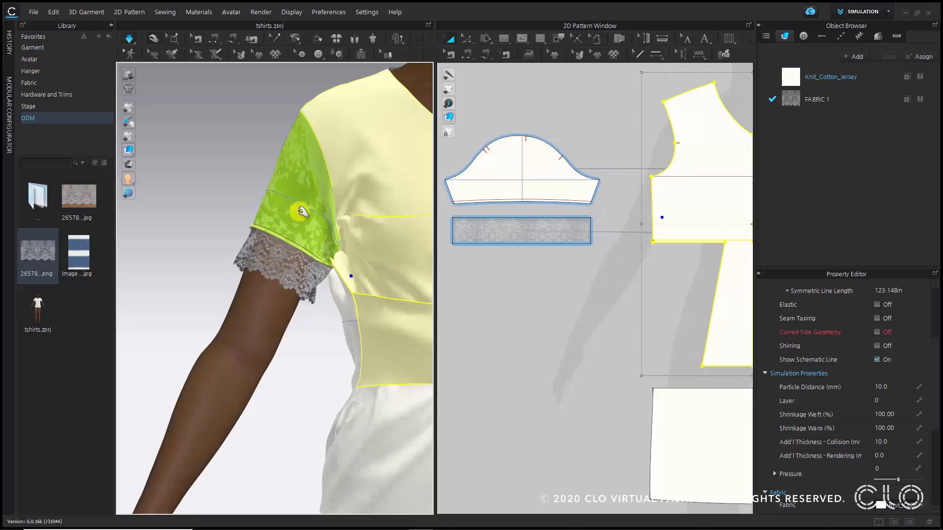
{"action": "left_click", "coordinate": [136, 44]}
Reset the short sleeve pattern's layer to 0.
{"action": "left_click", "coordinate": [304, 205]}
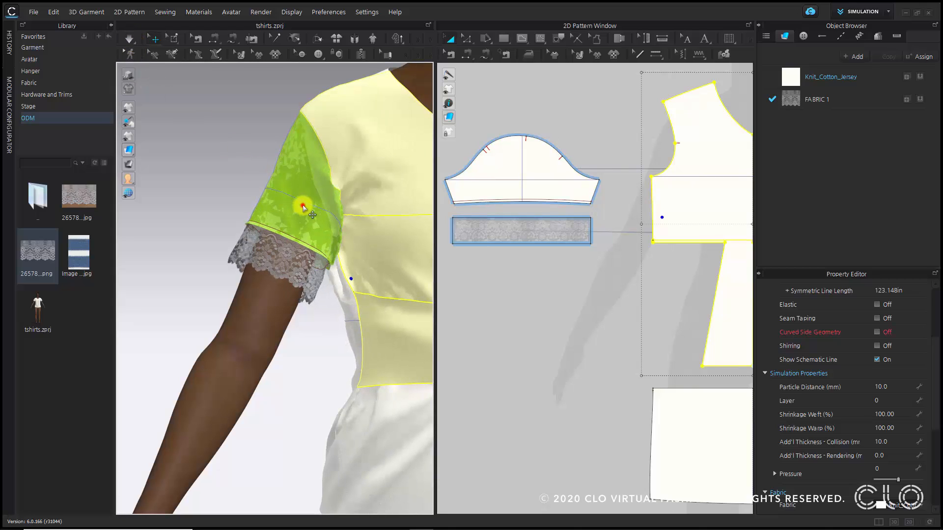
{"action": "left_click", "coordinate": [890, 401]}
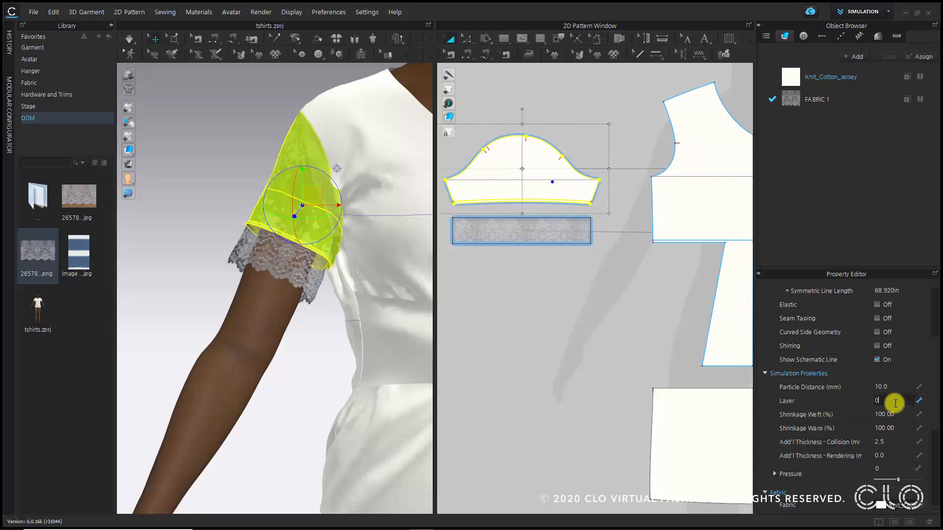
{"action": "key", "text": "Return"}
Simulate the garment to settle the sleeve and lace trim, stop the simulation and clear the selection.
{"action": "left_click", "coordinate": [349, 243]}
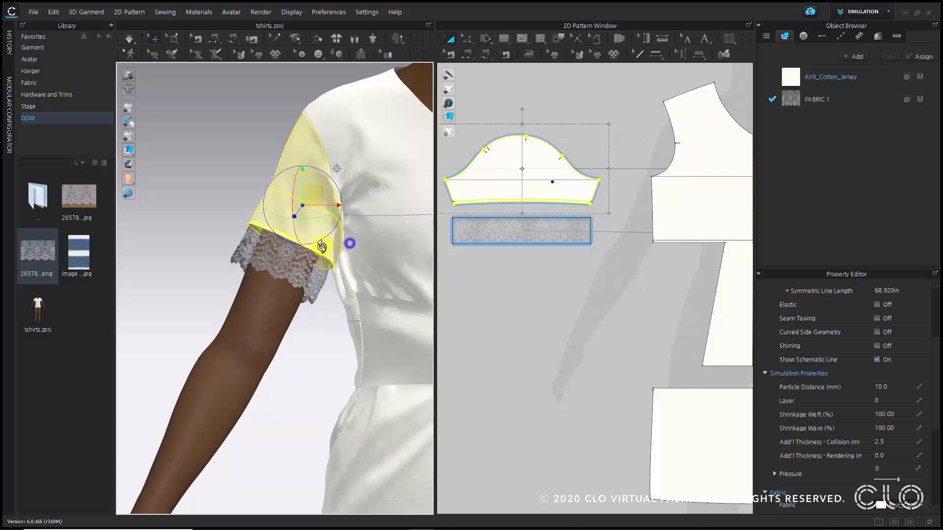
{"action": "right_click_drag", "start_coordinate": [322, 246], "coordinate": [351, 244]}
{"action": "middle_click_drag", "start_coordinate": [344, 209], "coordinate": [206, 213]}
{"action": "right_click_drag", "start_coordinate": [220, 212], "coordinate": [284, 200]}
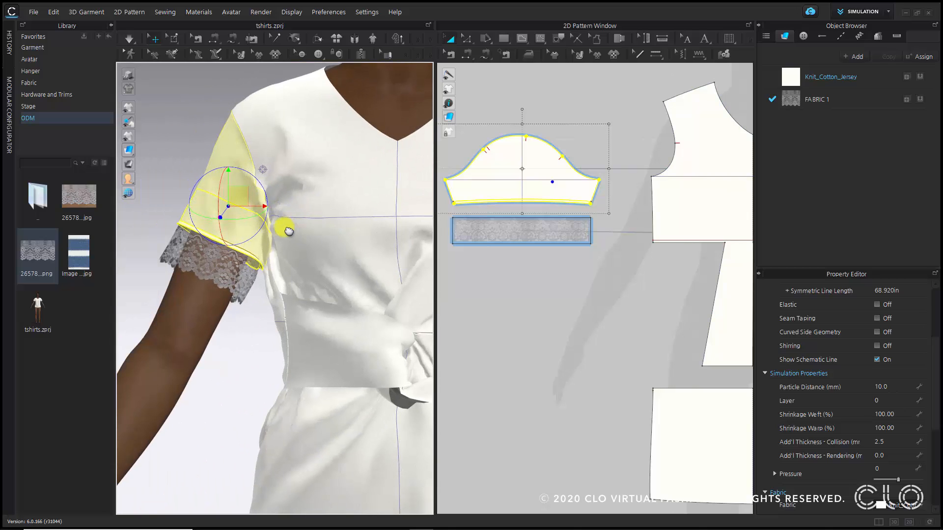
{"action": "left_click", "coordinate": [125, 40]}
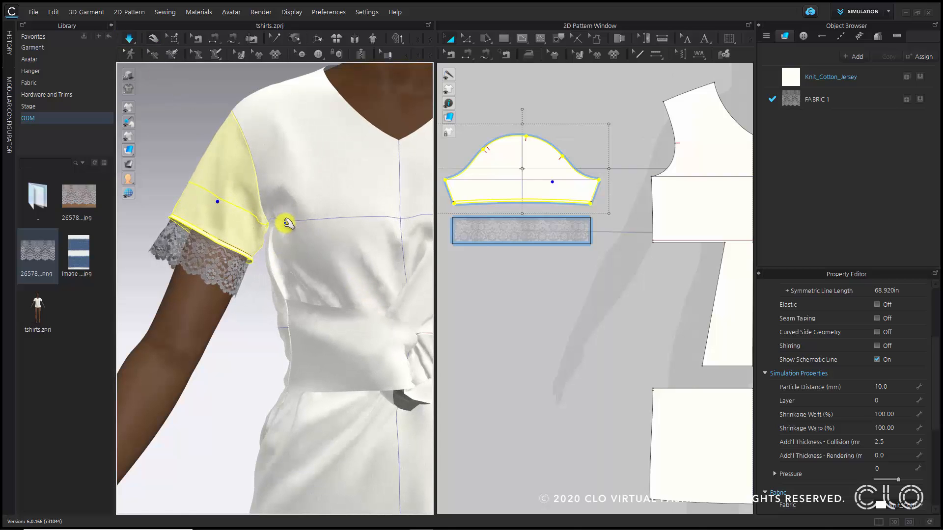
{"action": "left_click", "coordinate": [126, 41]}
{"action": "scroll", "coordinate": [304, 334], "scroll_direction": "down", "scroll_amount": 5}
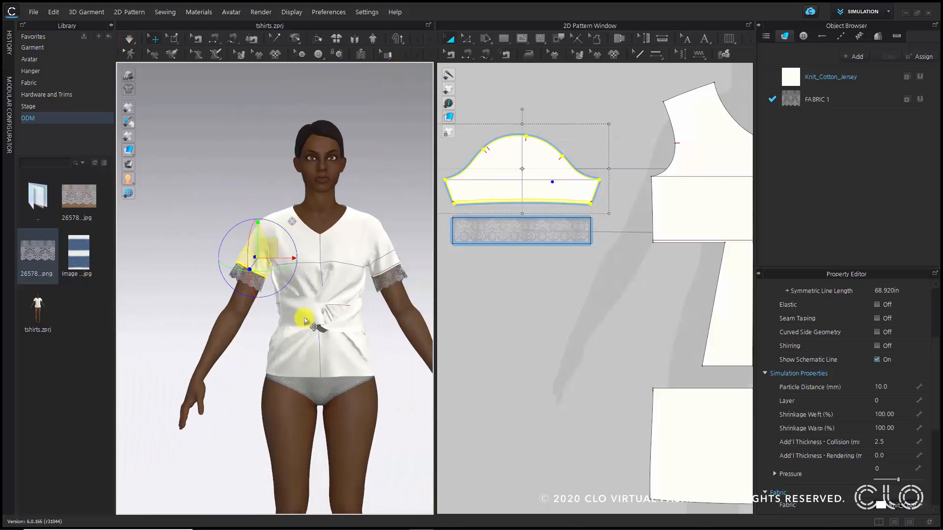
{"action": "left_click", "coordinate": [412, 385]}
{"action": "scroll", "coordinate": [350, 346], "scroll_direction": "down", "scroll_amount": 2}
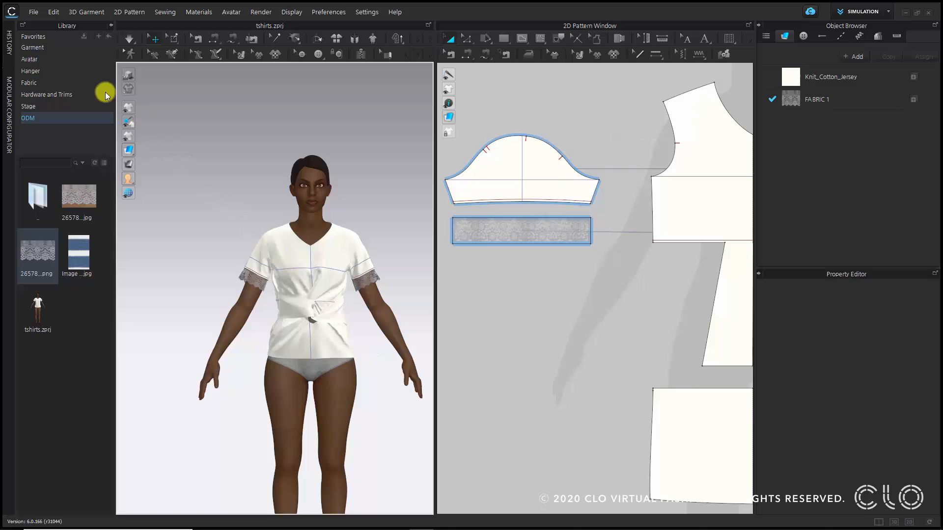
Apply the arms-down pose from the Female_V2 pose library using Pose Only, keeping the current shoe pose and ground alignment.
{"action": "left_click", "coordinate": [30, 59]}
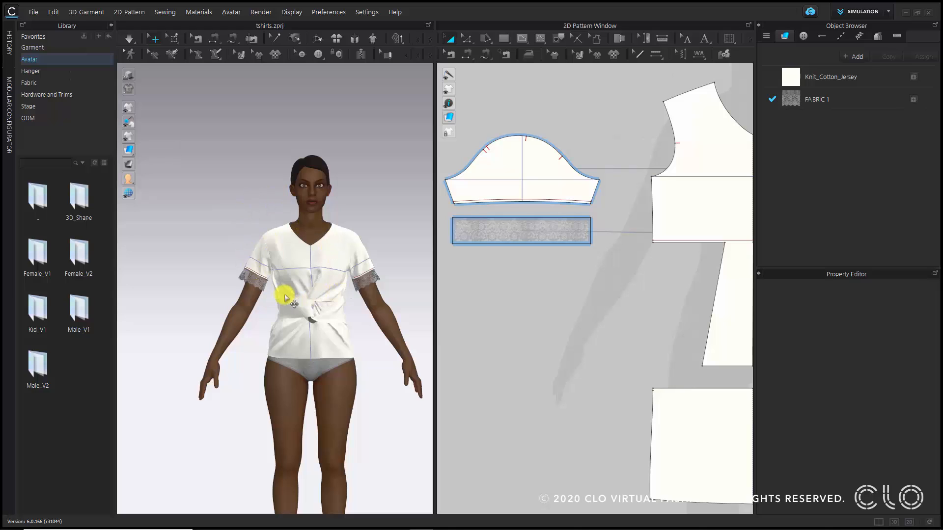
{"action": "double_click", "coordinate": [72, 256]}
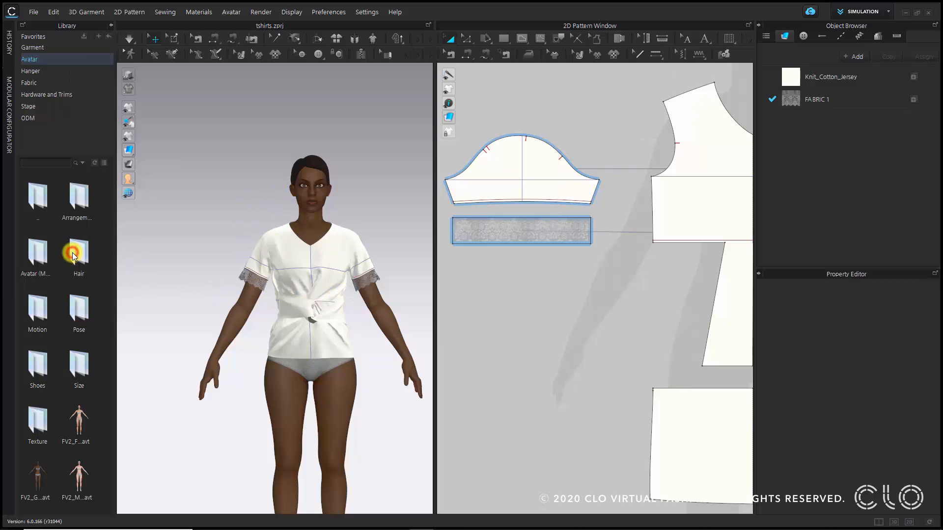
{"action": "double_click", "coordinate": [79, 311]}
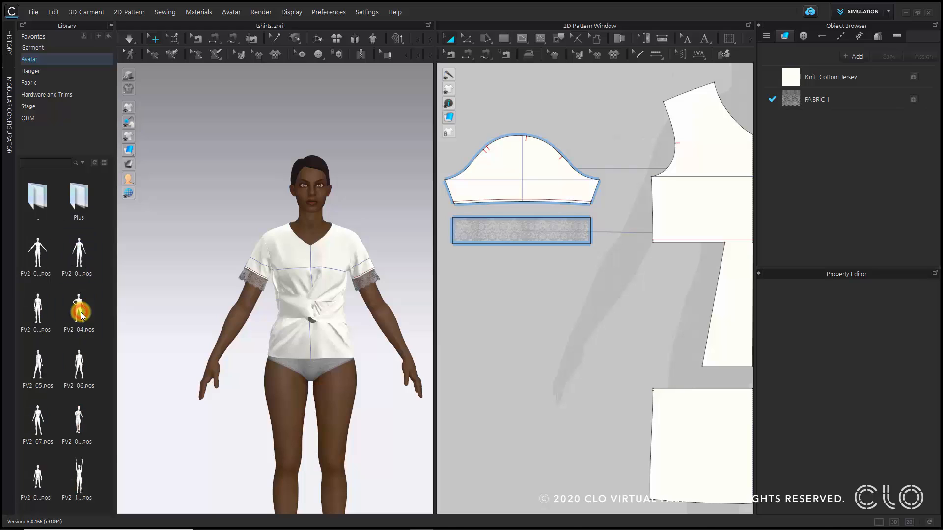
{"action": "left_click", "coordinate": [46, 314]}
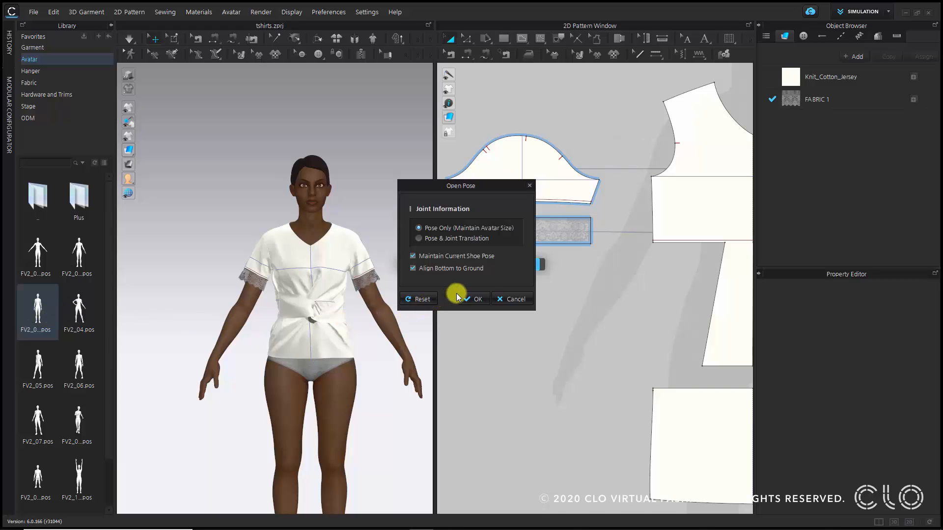
{"action": "left_click", "coordinate": [476, 299]}
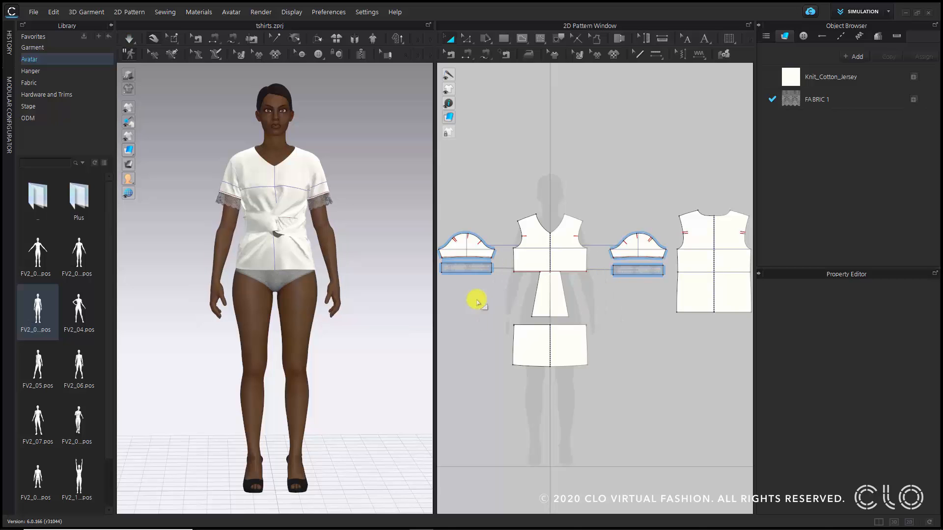
Frame the T-shirt on the avatar and collapse the Library to enlarge the 3D and 2D windows.
{"action": "scroll", "coordinate": [284, 215], "scroll_direction": "up", "scroll_amount": 1}
{"action": "scroll", "coordinate": [283, 214], "scroll_direction": "up", "scroll_amount": 5}
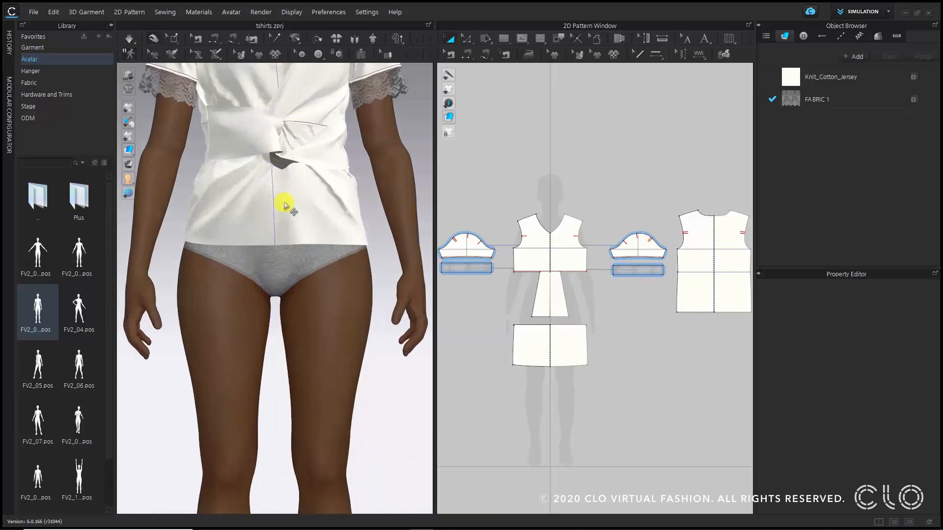
{"action": "middle_click_drag", "start_coordinate": [286, 165], "coordinate": [280, 336]}
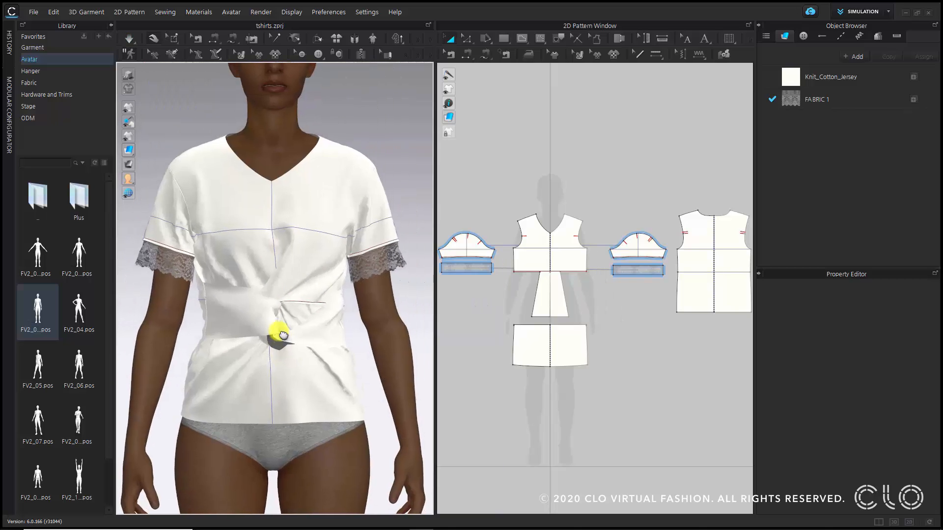
{"action": "left_click", "coordinate": [113, 25]}
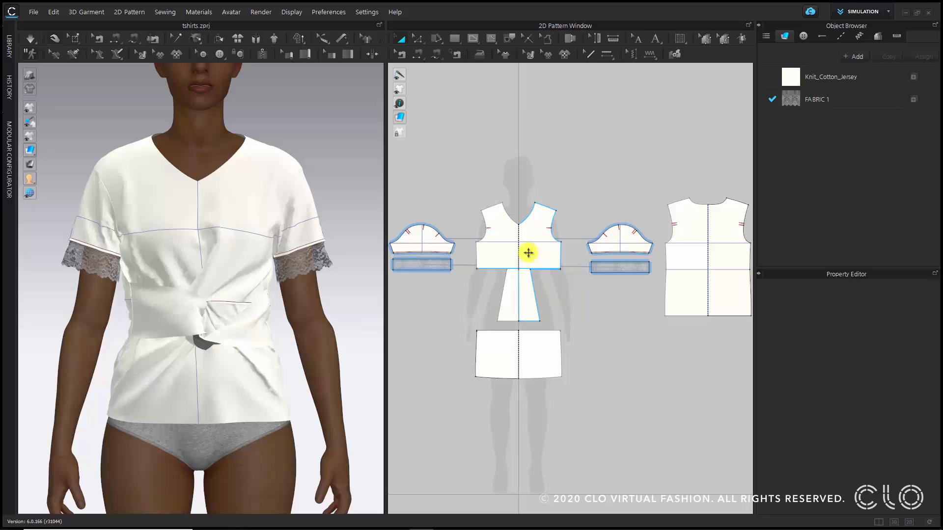
Set the front bodice pattern's particle distance to 5 mm and simulate the garment.
{"action": "scroll", "coordinate": [248, 332], "scroll_direction": "up", "scroll_amount": 3}
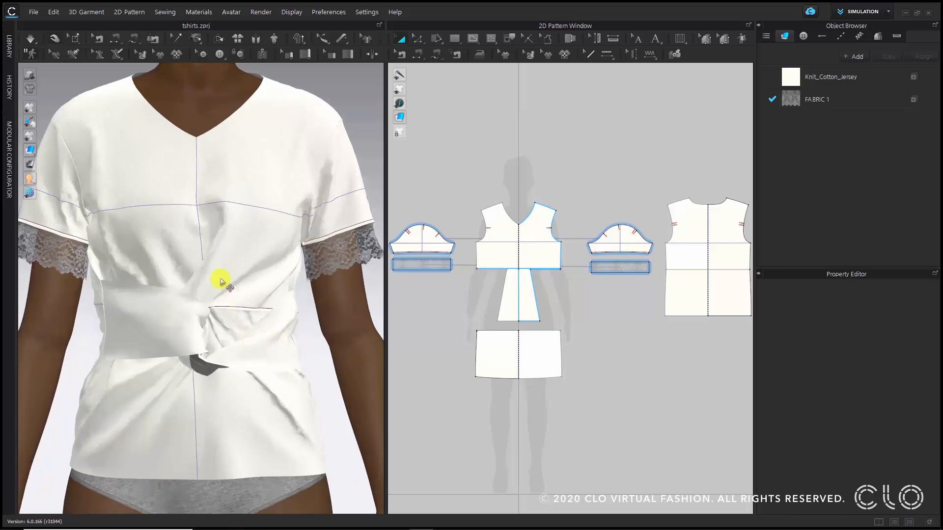
{"action": "left_click", "coordinate": [220, 278]}
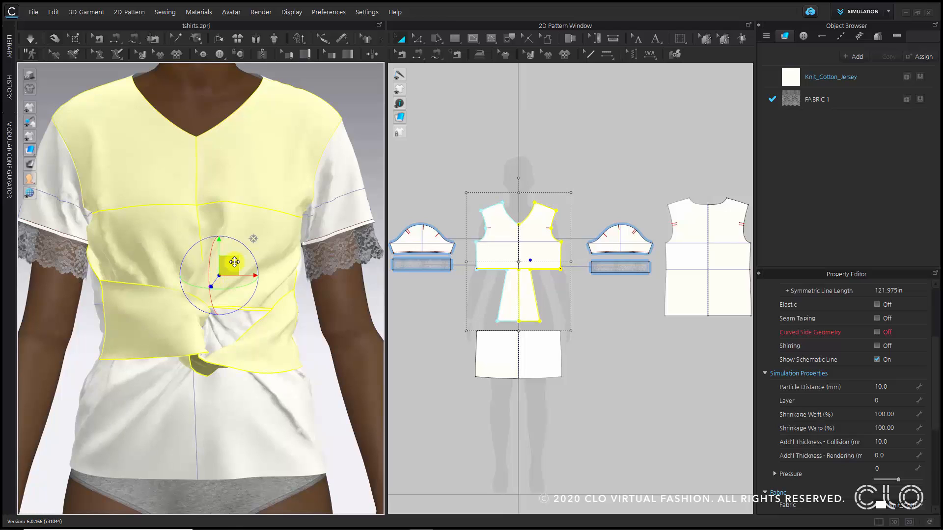
{"action": "scroll", "coordinate": [233, 261], "scroll_direction": "up", "scroll_amount": 2}
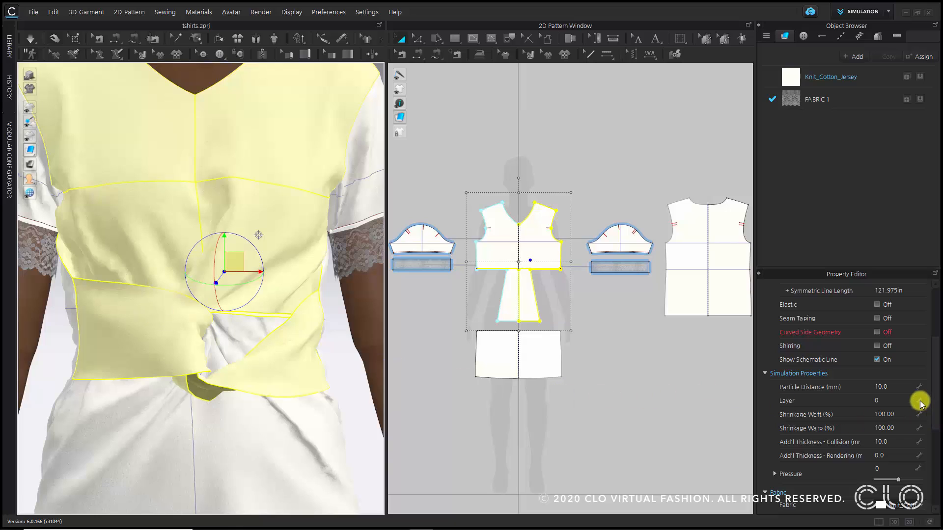
{"action": "left_click", "coordinate": [908, 391]}
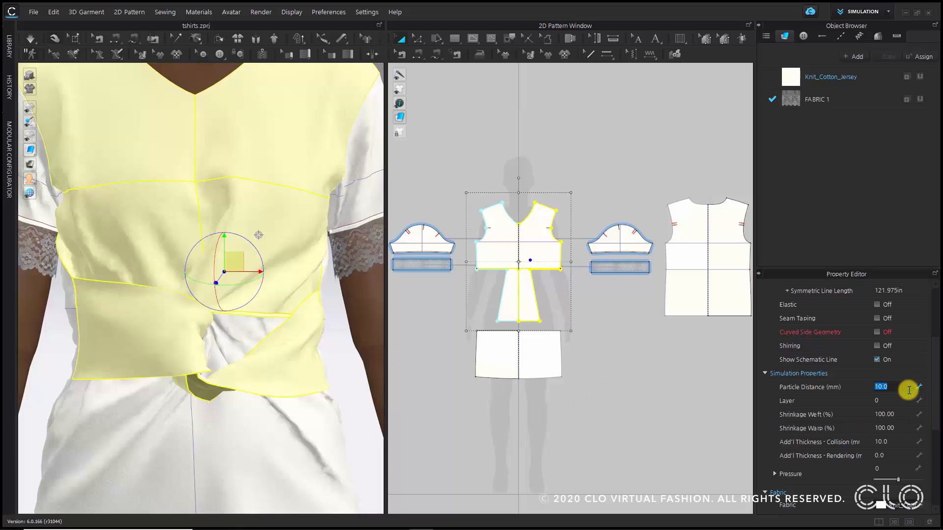
{"action": "type", "text": "5"}
{"action": "key", "text": "Return"}
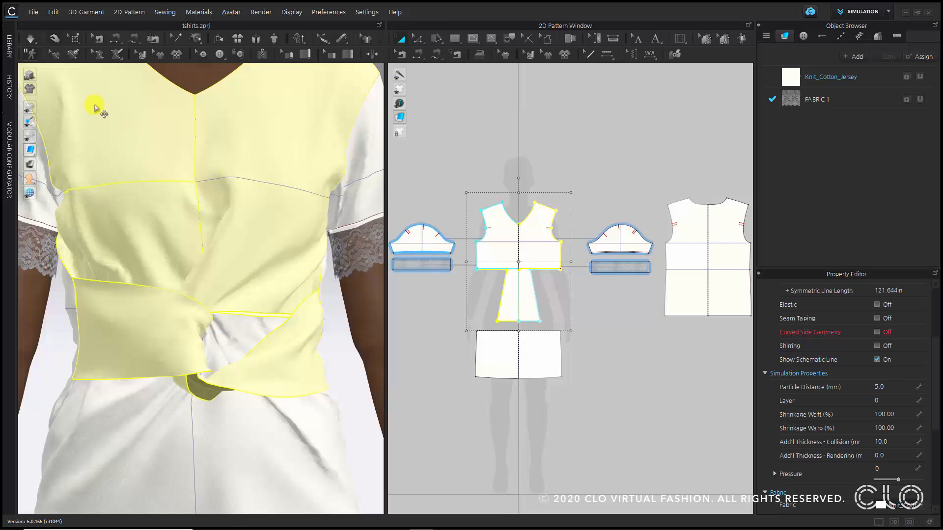
{"action": "left_click", "coordinate": [35, 37]}
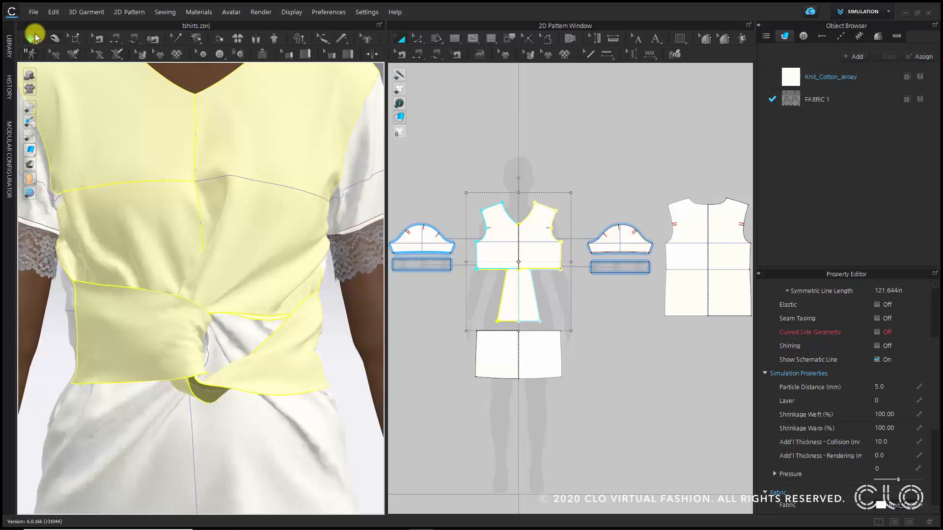
{"action": "left_click", "coordinate": [34, 33]}
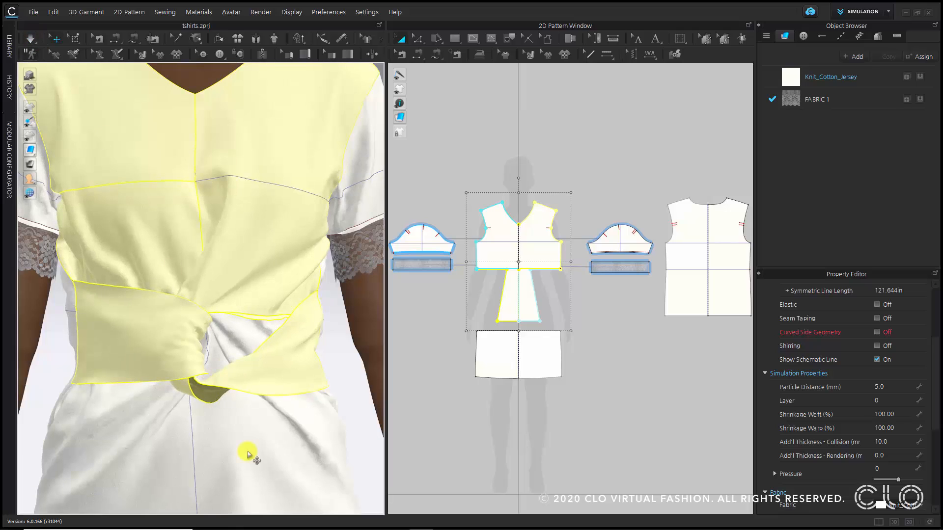
Inspect the front knot, set the front bodice's additional collision thickness to 9 mm and simulate the garment.
{"action": "right_click_drag", "start_coordinate": [247, 454], "coordinate": [185, 341]}
{"action": "middle_click_drag", "start_coordinate": [211, 308], "coordinate": [271, 240]}
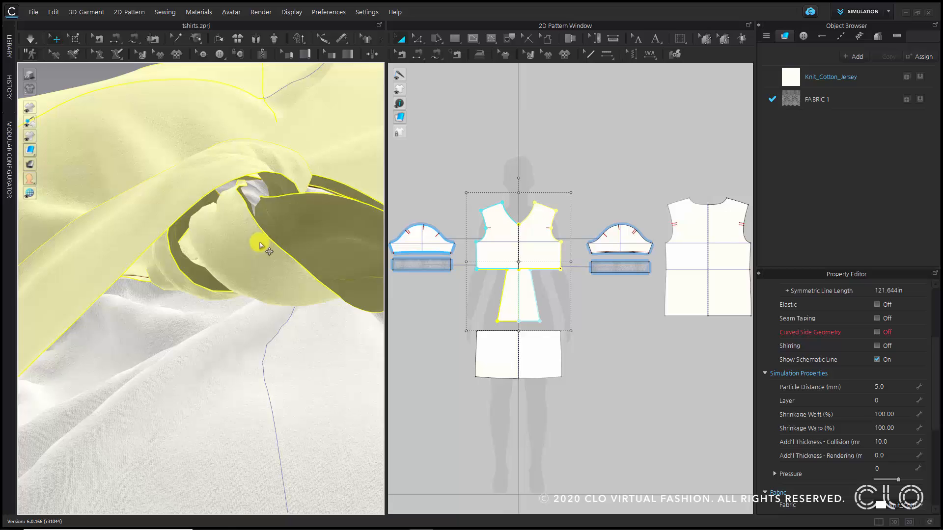
{"action": "right_click_drag", "start_coordinate": [301, 280], "coordinate": [252, 284]}
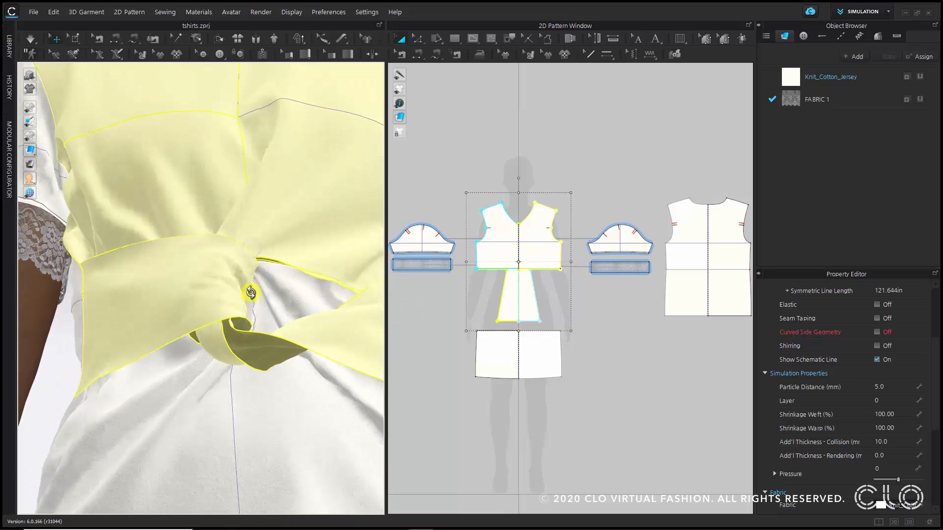
{"action": "left_click", "coordinate": [892, 442]}
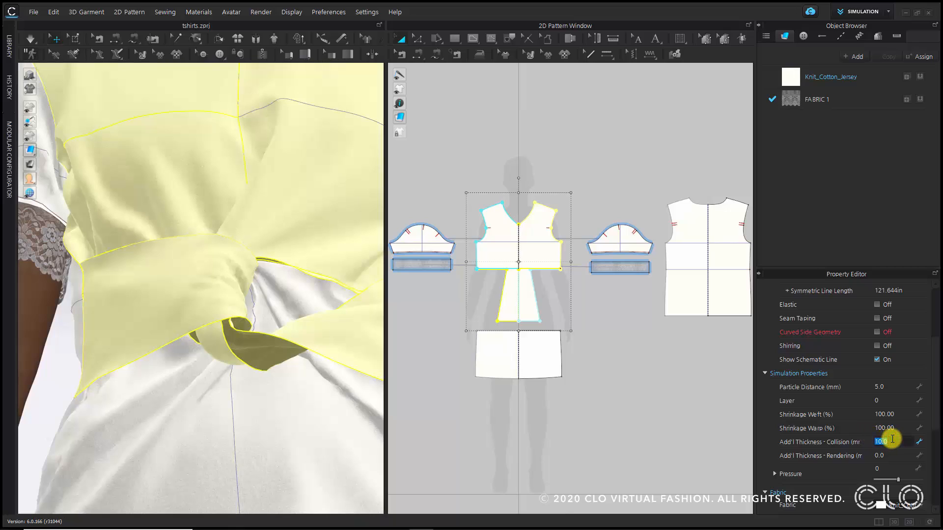
{"action": "type", "text": "9"}
{"action": "key", "text": "Return"}
{"action": "key", "text": "space"}
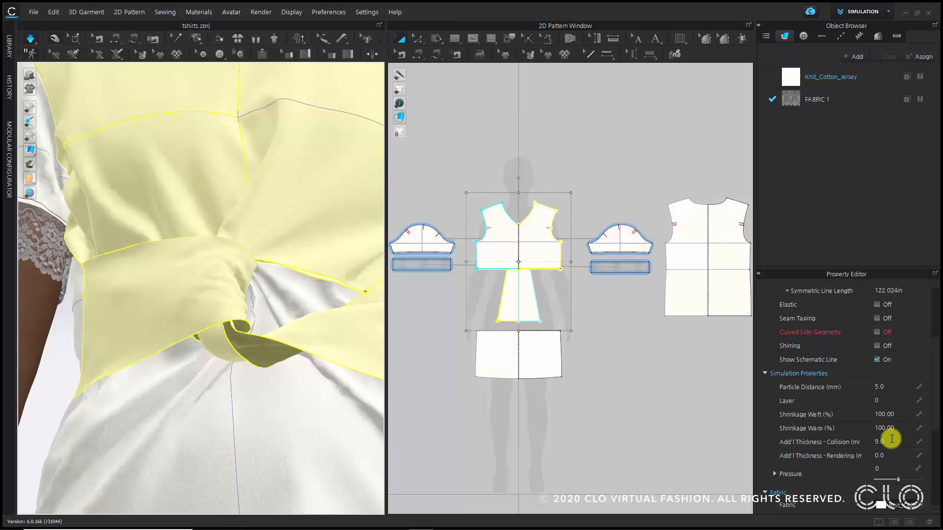
{"action": "key", "text": "space"}
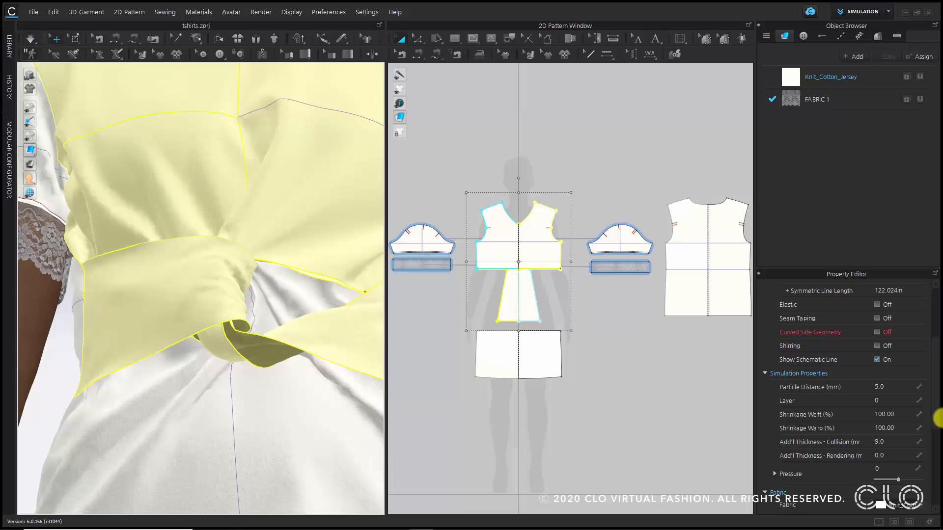
Reduce the front bodice's additional collision thickness to 8 mm, then 7 mm, simulating the garment at each value.
{"action": "left_click", "coordinate": [894, 441]}
{"action": "type", "text": "8"}
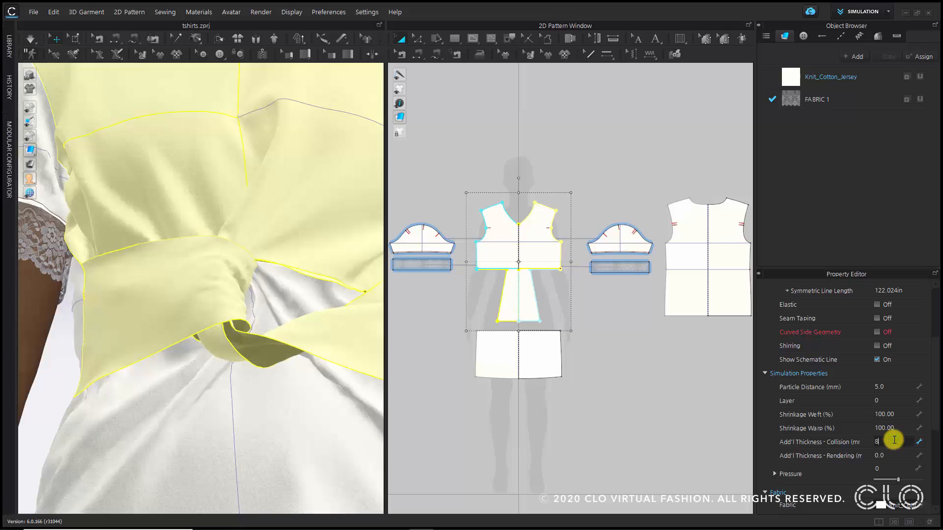
{"action": "key", "text": "Return"}
{"action": "key", "text": "space"}
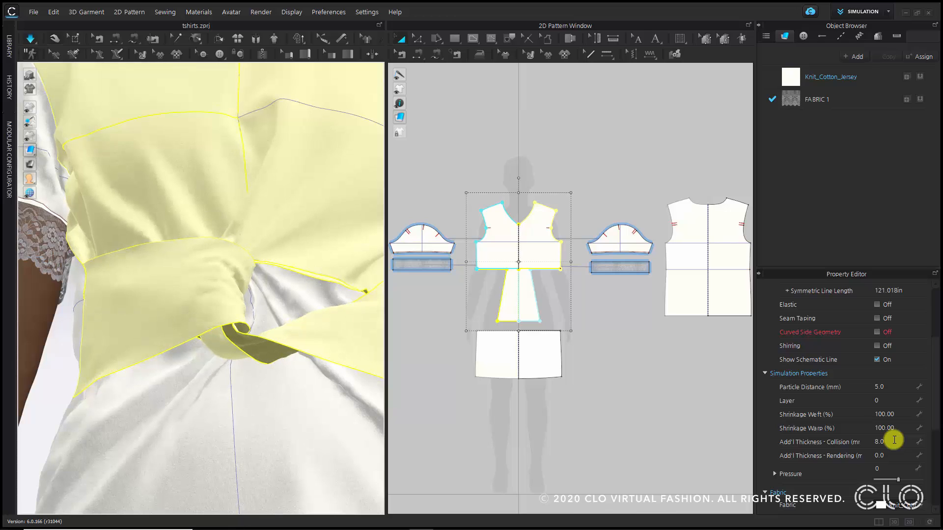
{"action": "key", "text": "space"}
{"action": "double_click", "coordinate": [894, 442]}
{"action": "type", "text": "7"}
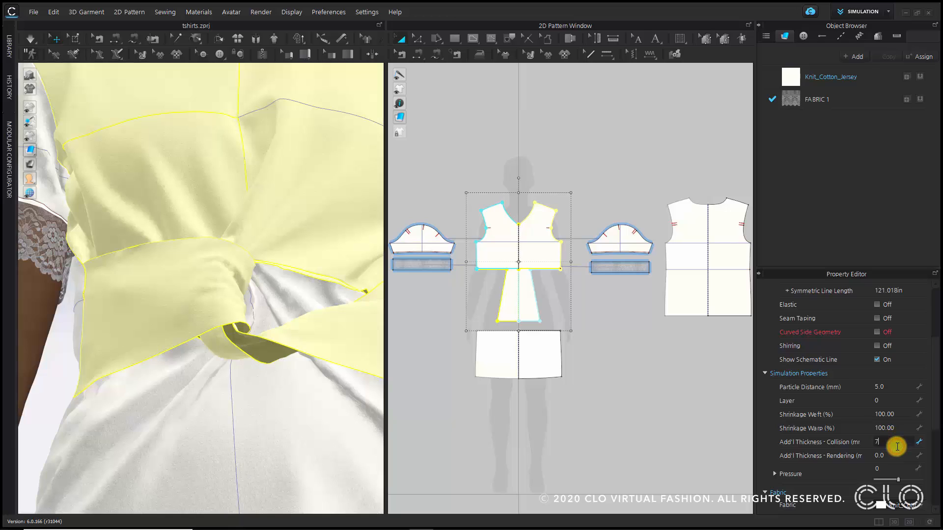
{"action": "key", "text": "Return"}
{"action": "key", "text": "space"}
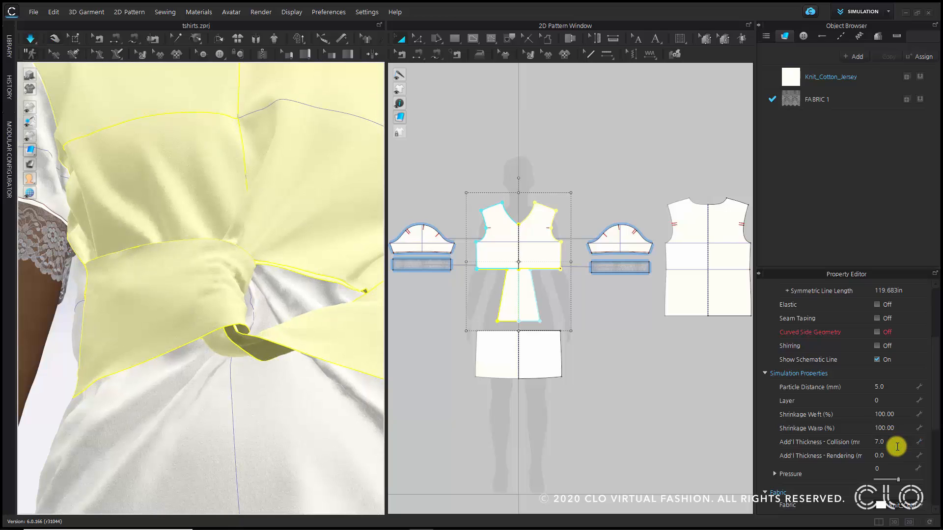
Reduce the front bodice's additional collision thickness to 6 mm, then 5 mm, simulating at each value.
{"action": "double_click", "coordinate": [894, 442]}
{"action": "type", "text": "6"}
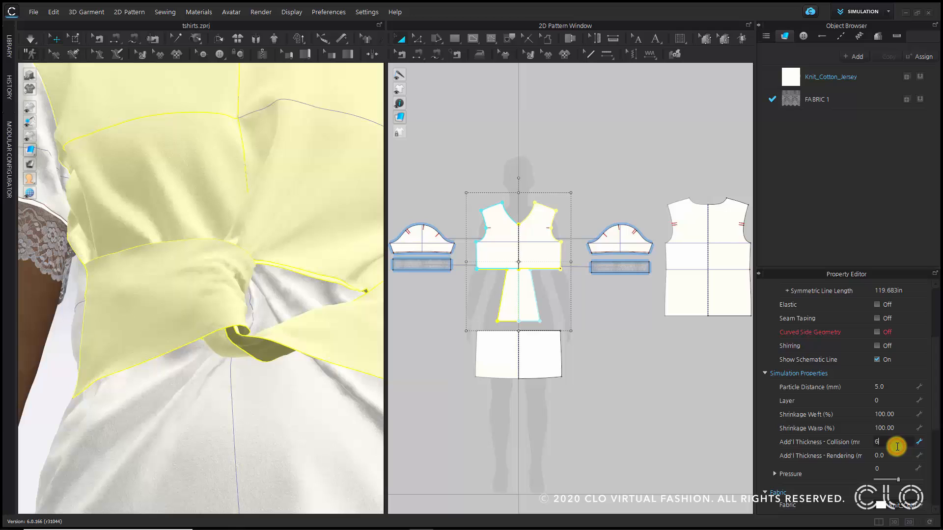
{"action": "key", "text": "Return"}
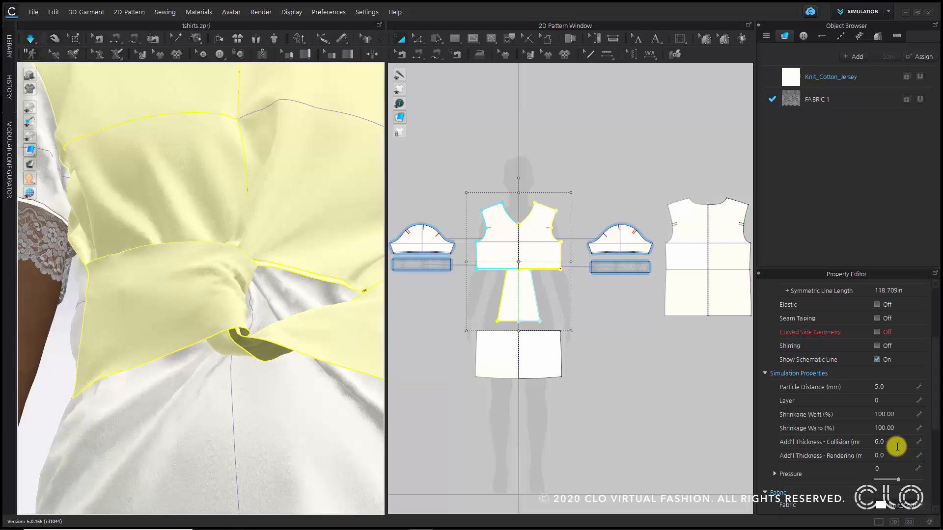
{"action": "double_click", "coordinate": [897, 447]}
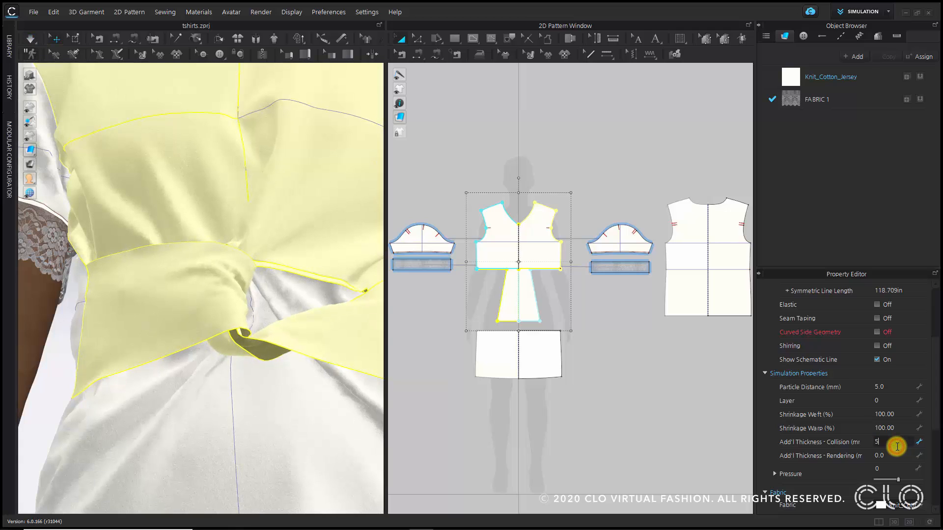
{"action": "type", "text": "5"}
{"action": "key", "text": "Return"}
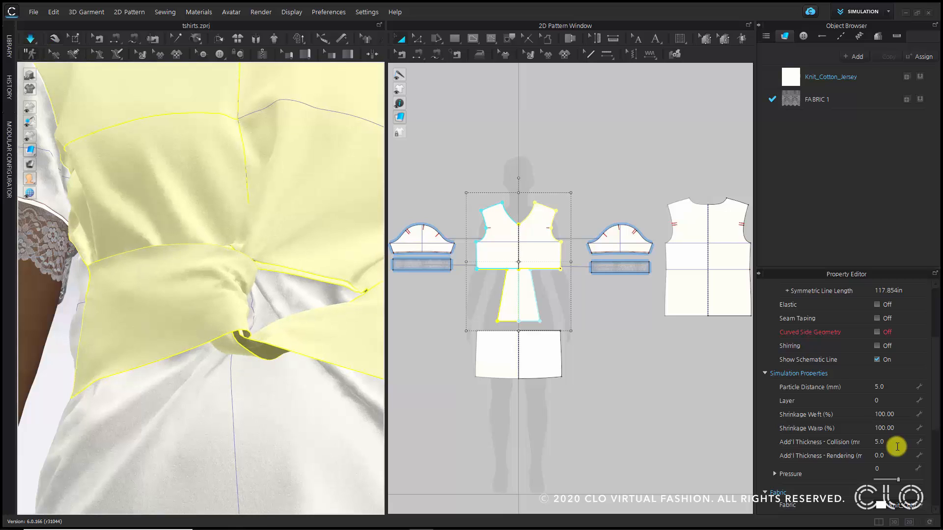
Reduce the front bodice's additional collision thickness to 4 mm, then 3 mm, simulating at each value.
{"action": "double_click", "coordinate": [897, 447]}
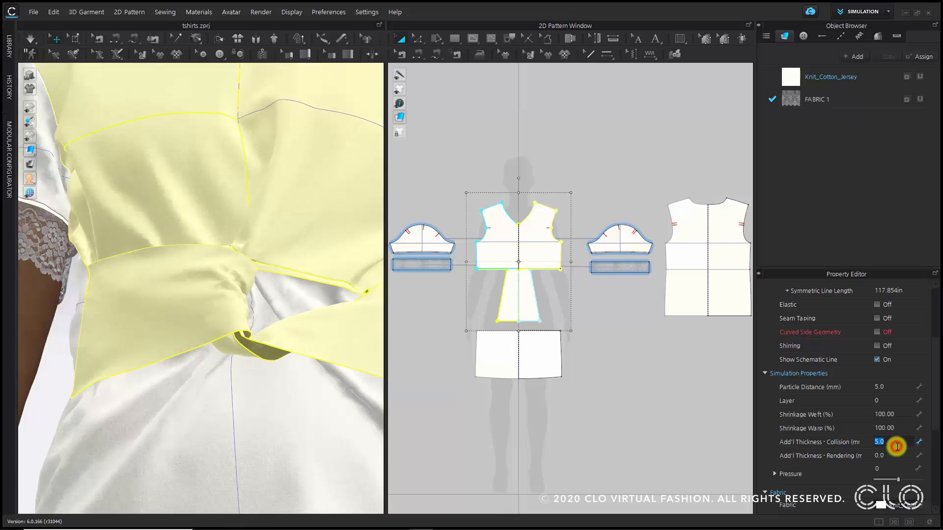
{"action": "type", "text": "4"}
{"action": "key", "text": "Return"}
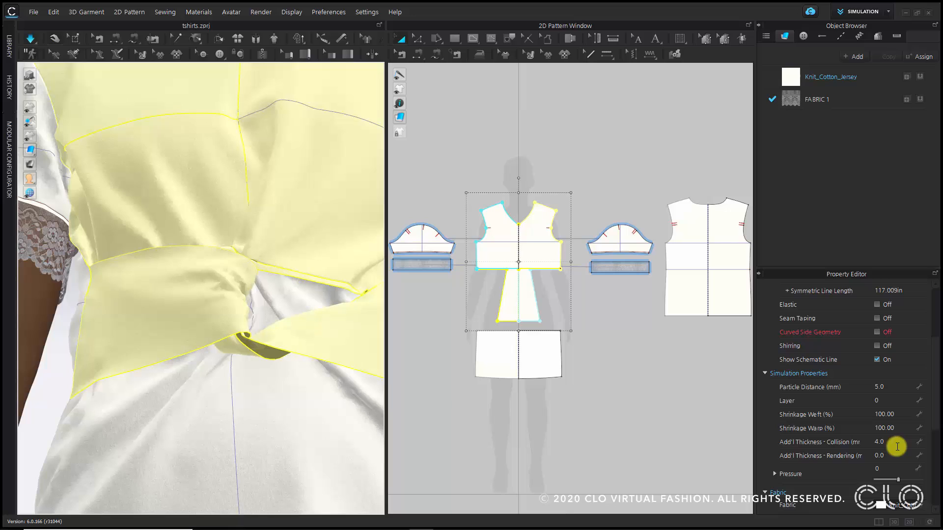
{"action": "double_click", "coordinate": [897, 446]}
{"action": "type", "text": "3"}
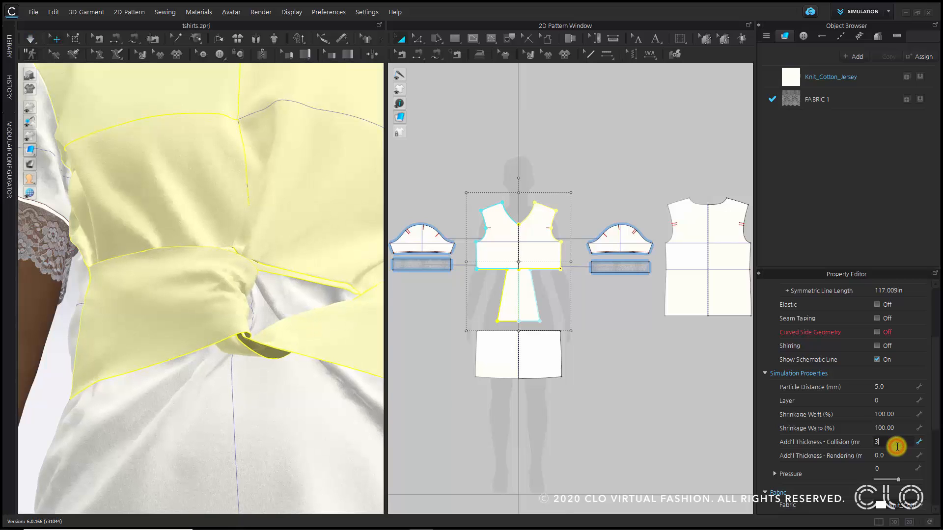
{"action": "key", "text": "Return"}
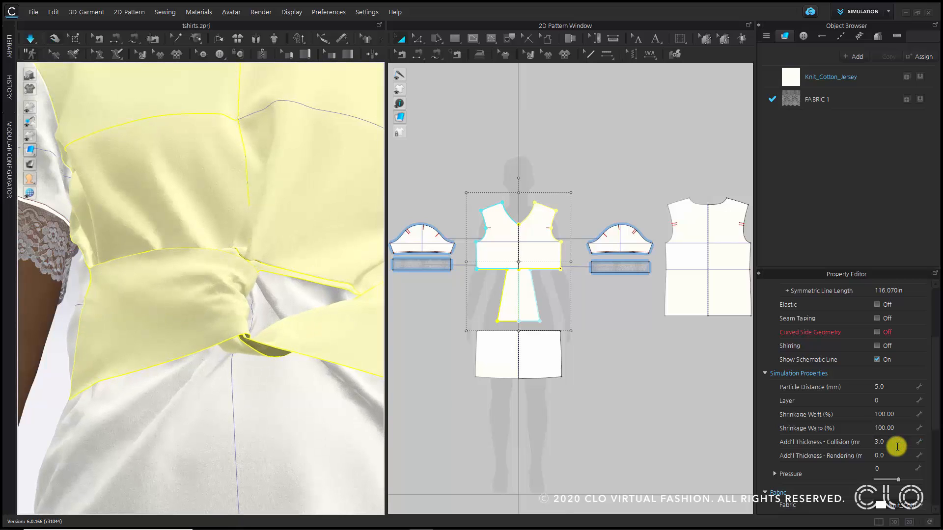
Set the front bodice's additional collision thickness to 2 mm and simulate the garment.
{"action": "double_click", "coordinate": [897, 447]}
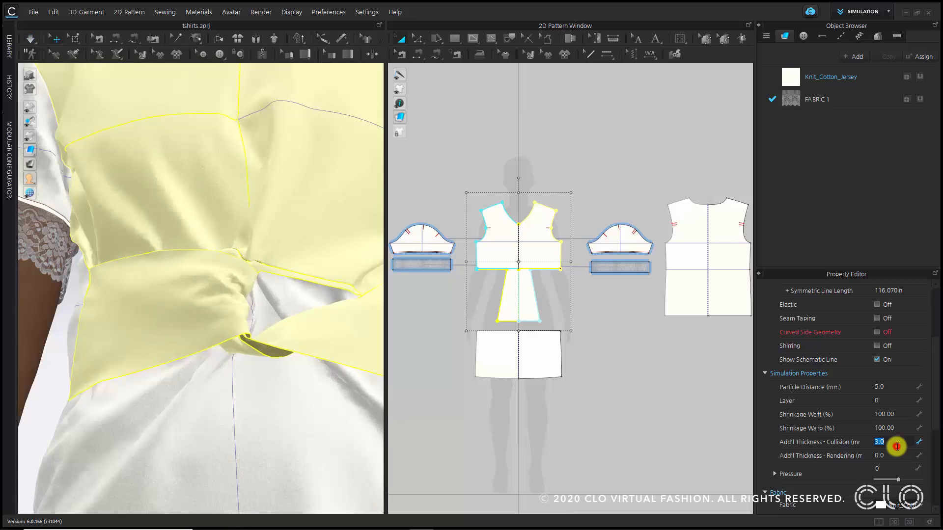
{"action": "type", "text": "2"}
{"action": "key", "text": "Return"}
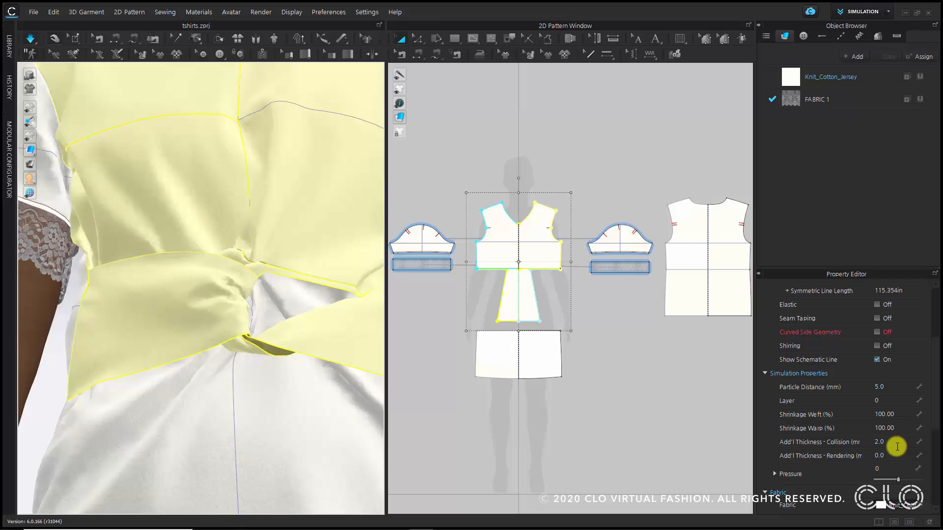
{"action": "key", "text": "space"}
Inspect the front knot, set the front bodice's additional collision thickness to 10 mm and simulate the garment.
{"action": "scroll", "coordinate": [286, 324], "scroll_direction": "up", "scroll_amount": 2}
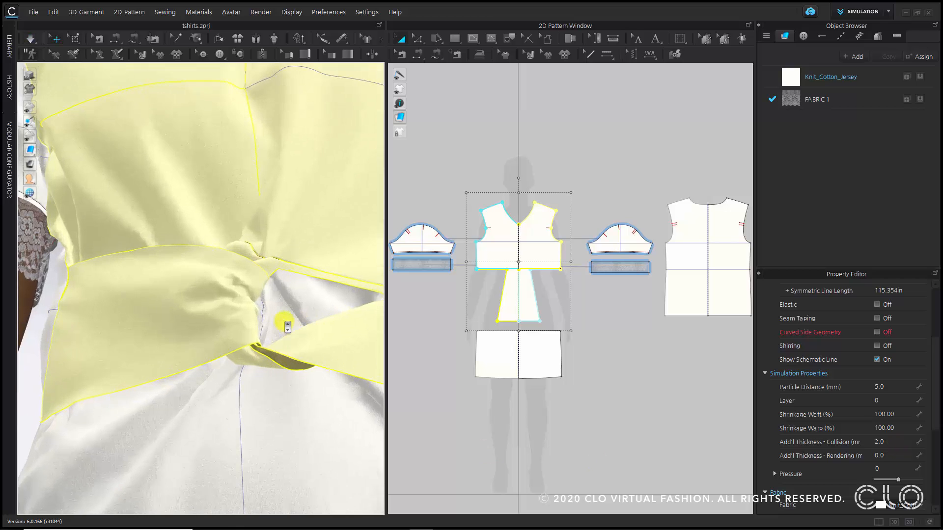
{"action": "right_click_drag", "start_coordinate": [281, 348], "coordinate": [301, 337]}
{"action": "scroll", "coordinate": [295, 284], "scroll_direction": "down", "scroll_amount": 4}
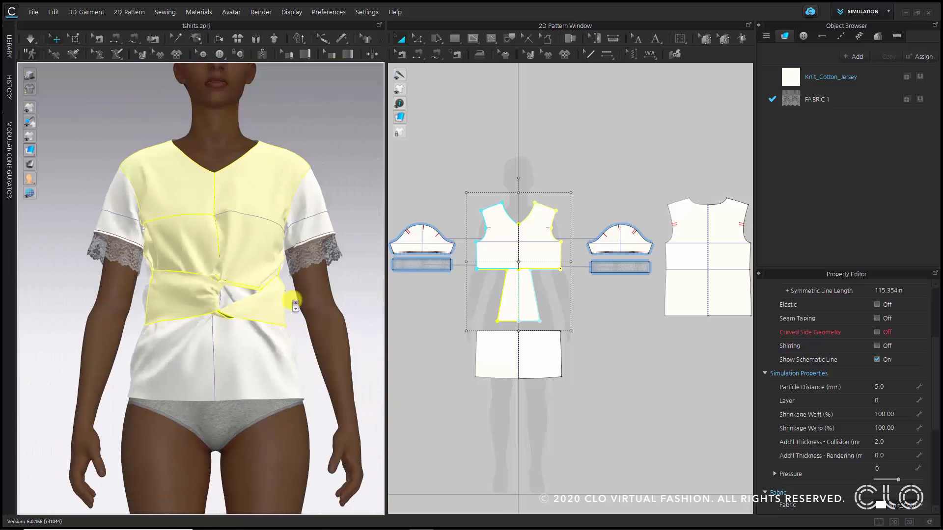
{"action": "scroll", "coordinate": [311, 288], "scroll_direction": "up", "scroll_amount": 1}
{"action": "scroll", "coordinate": [310, 287], "scroll_direction": "up", "scroll_amount": 3}
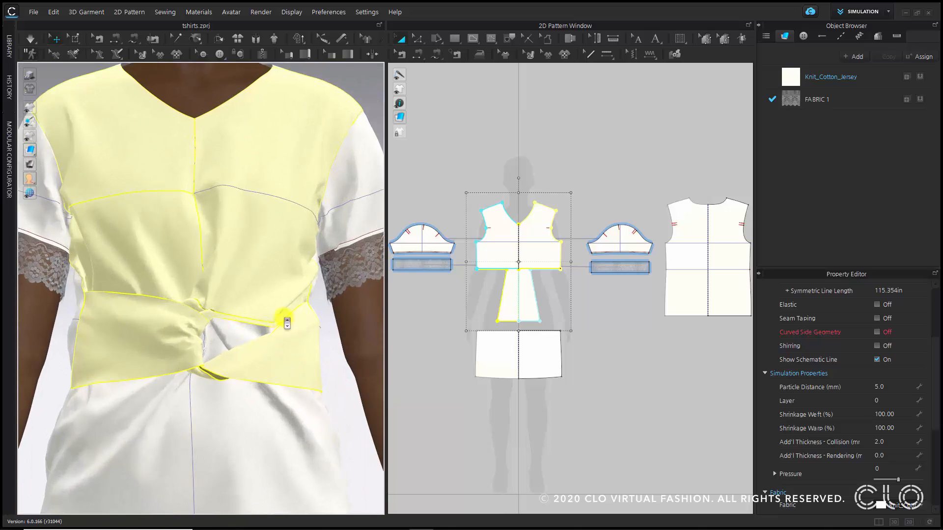
{"action": "middle_click_drag", "start_coordinate": [281, 326], "coordinate": [297, 292]}
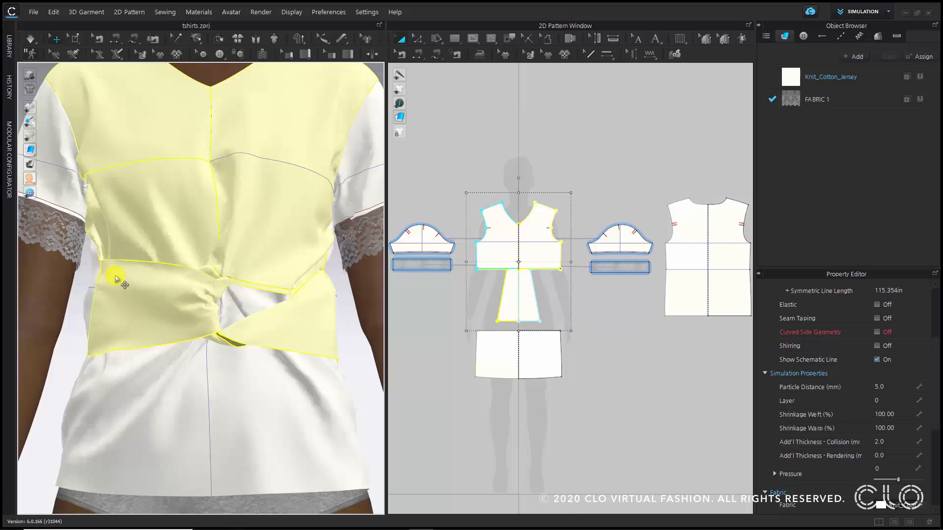
{"action": "left_click", "coordinate": [893, 442]}
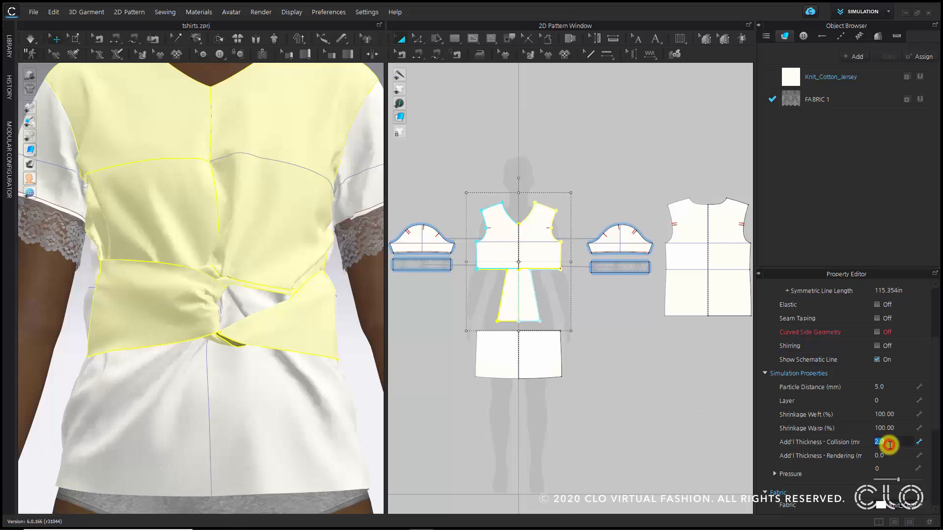
{"action": "type", "text": "10"}
{"action": "key", "text": "Return"}
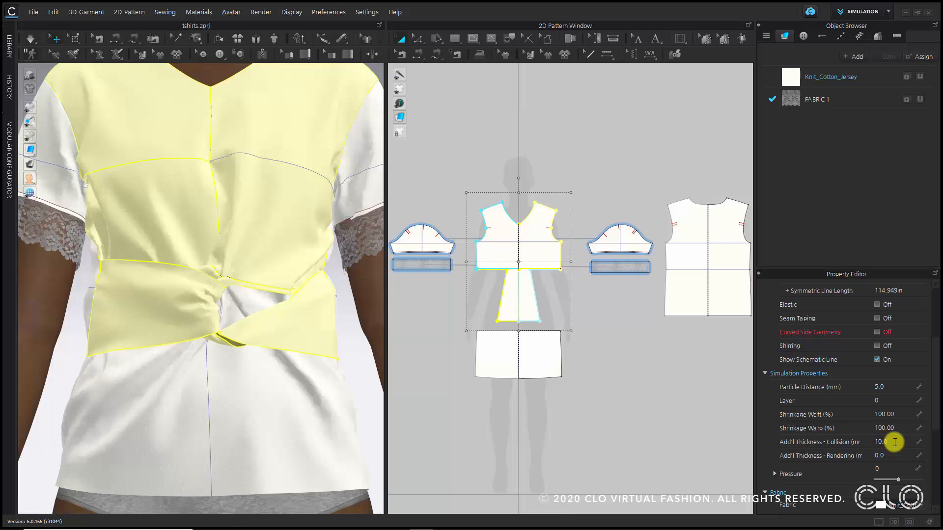
{"action": "key", "text": "space"}
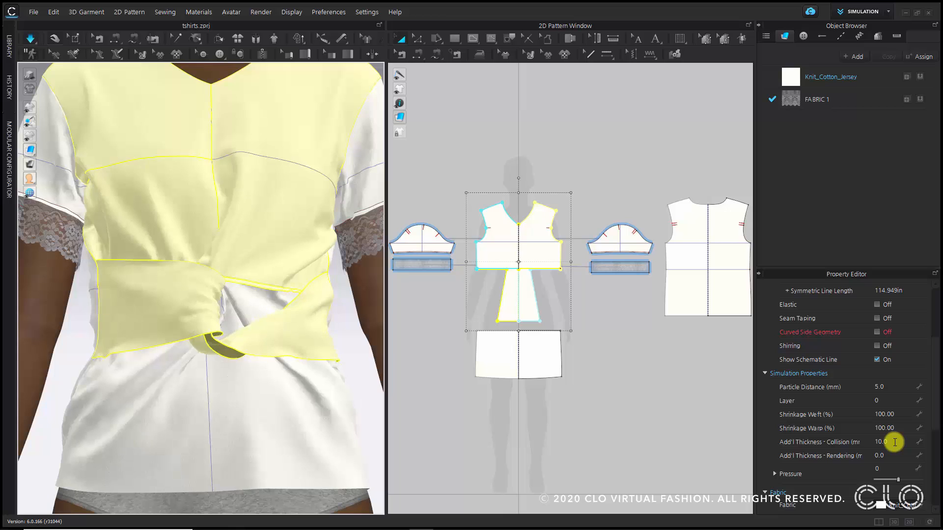
{"action": "key", "text": "space"}
Deactivate the back bodice, both sleeves and both lace sleeve trims using Deactivate (Pattern Only).
{"action": "scroll", "coordinate": [229, 378], "scroll_direction": "down", "scroll_amount": 6}
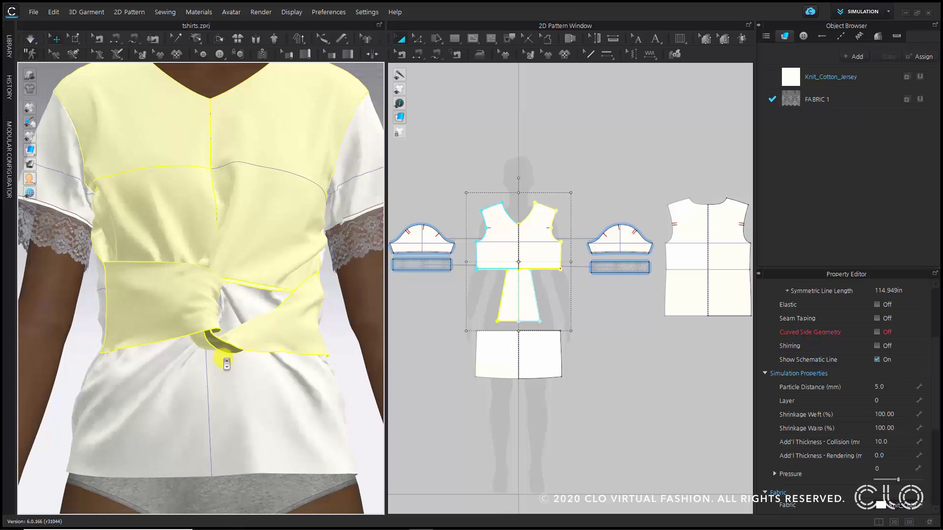
{"action": "right_click_drag", "start_coordinate": [245, 341], "coordinate": [242, 278]}
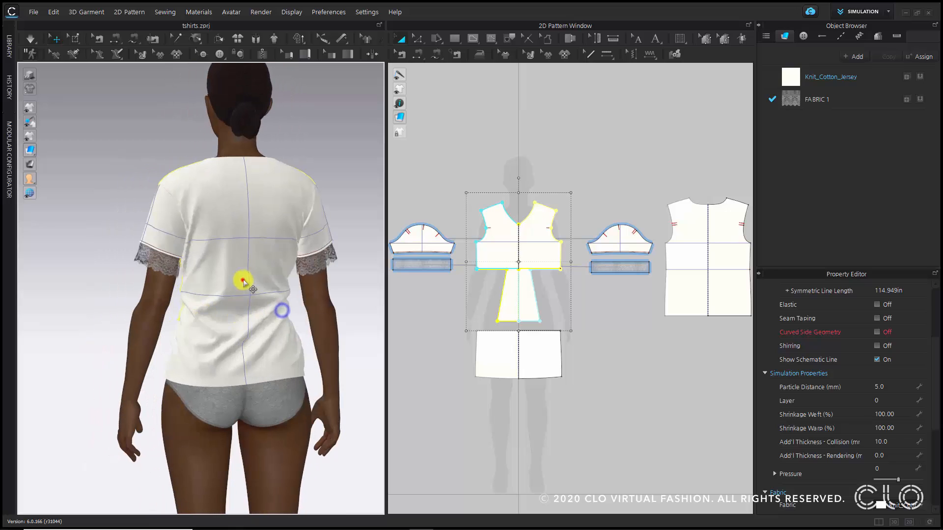
{"action": "left_click", "coordinate": [242, 278]}
{"action": "left_click", "coordinate": [175, 230], "text": "shift"}
{"action": "left_click", "coordinate": [166, 268], "text": "shift"}
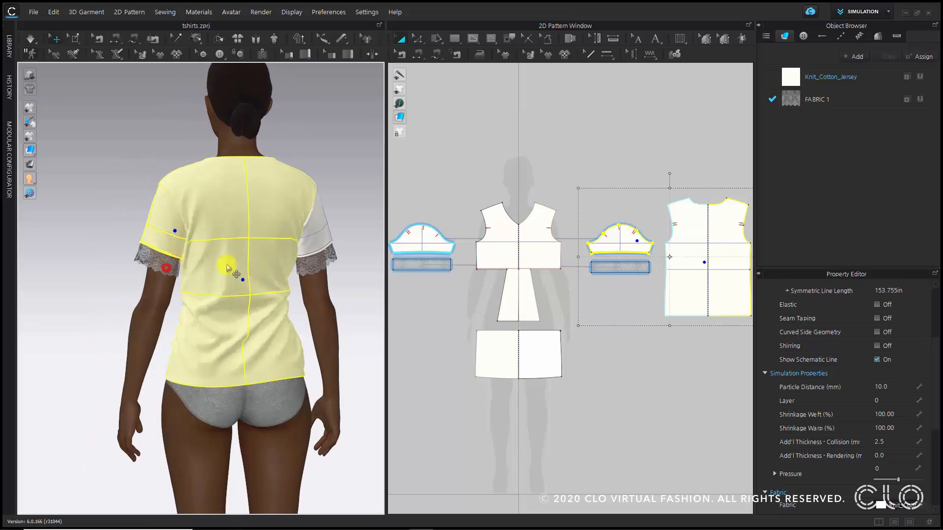
{"action": "left_click", "coordinate": [313, 261], "text": "shift"}
{"action": "right_click_drag", "start_coordinate": [147, 291], "coordinate": [281, 257]}
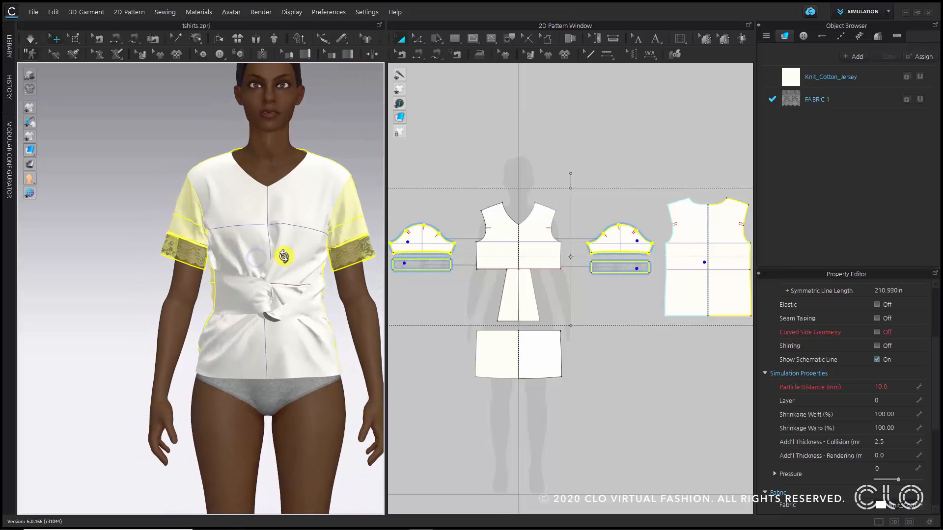
{"action": "middle_click_drag", "start_coordinate": [348, 275], "coordinate": [322, 246]}
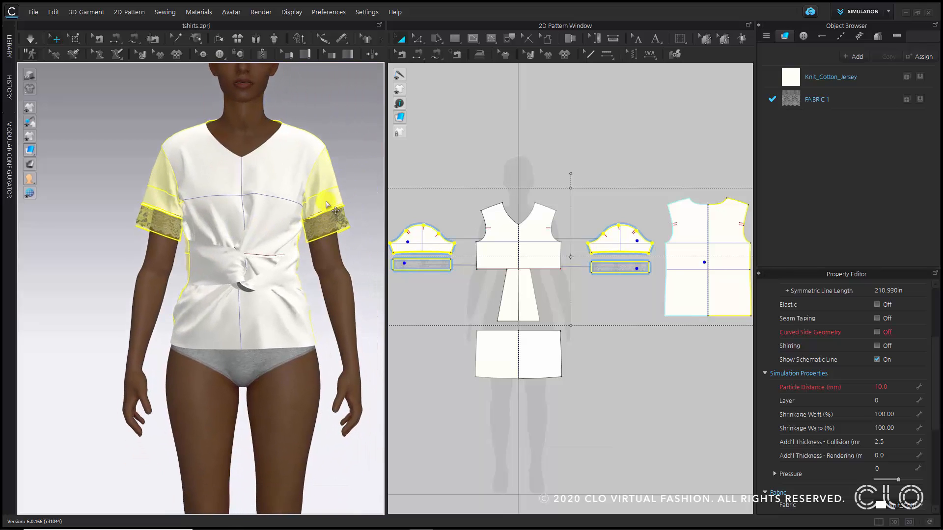
{"action": "right_click", "coordinate": [326, 201]}
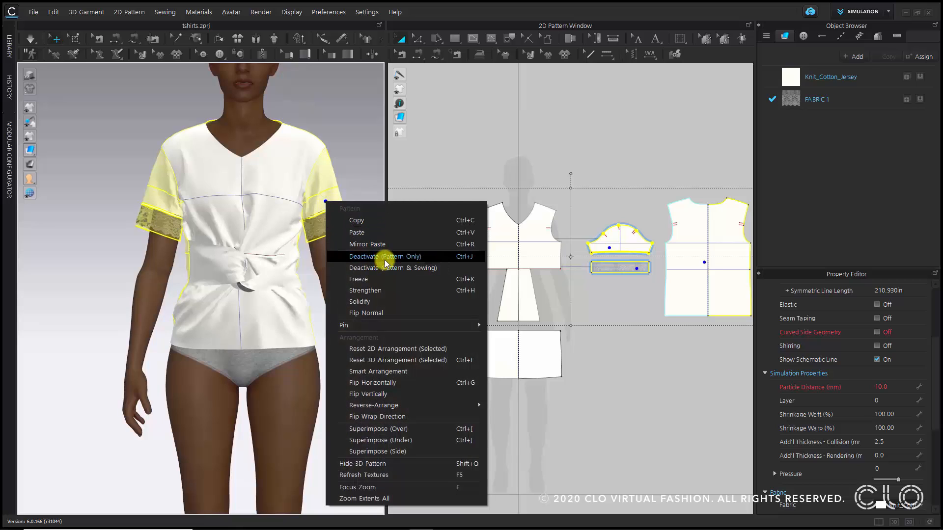
{"action": "left_click", "coordinate": [386, 261]}
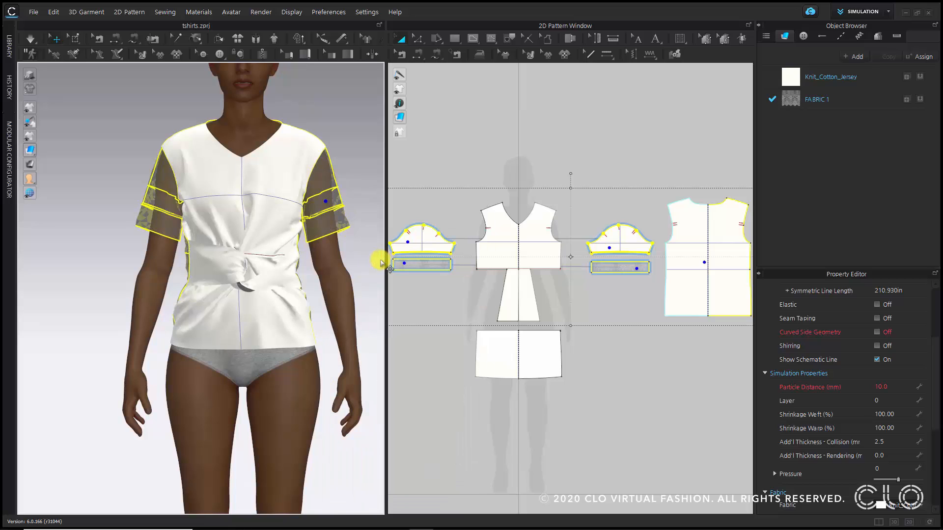
Freeze the lower front panel beneath the knot.
{"action": "left_click", "coordinate": [260, 320]}
{"action": "right_click", "coordinate": [260, 320]}
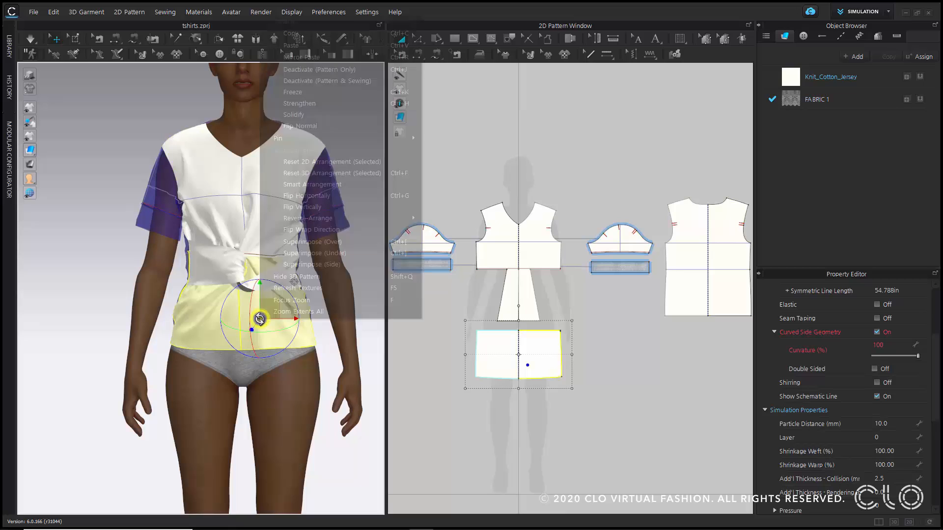
{"action": "left_click", "coordinate": [313, 93]}
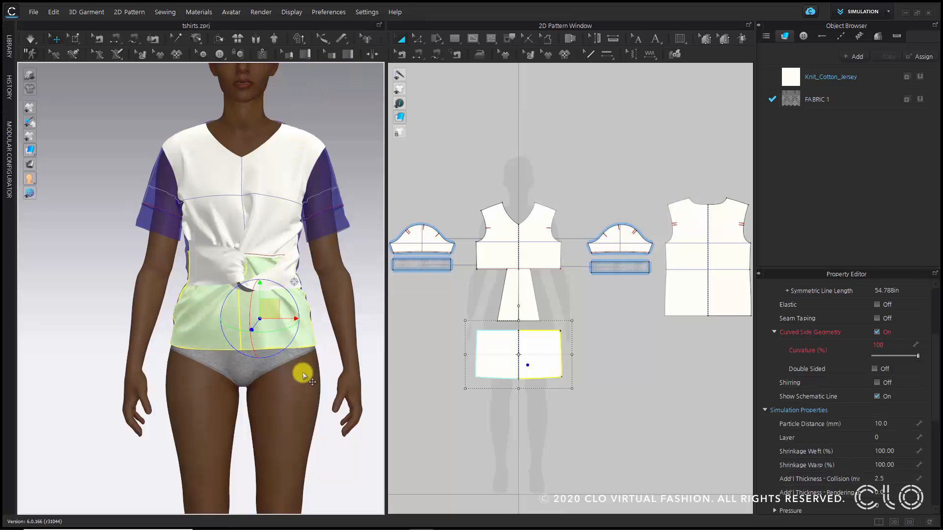
Inspect with Edit Sewing how the lower front panel's side and upper edges and the tie's lower edge are sewn.
{"action": "scroll", "coordinate": [248, 269], "scroll_direction": "up", "scroll_amount": 5}
{"action": "left_click_drag", "start_coordinate": [214, 241], "coordinate": [185, 271]}
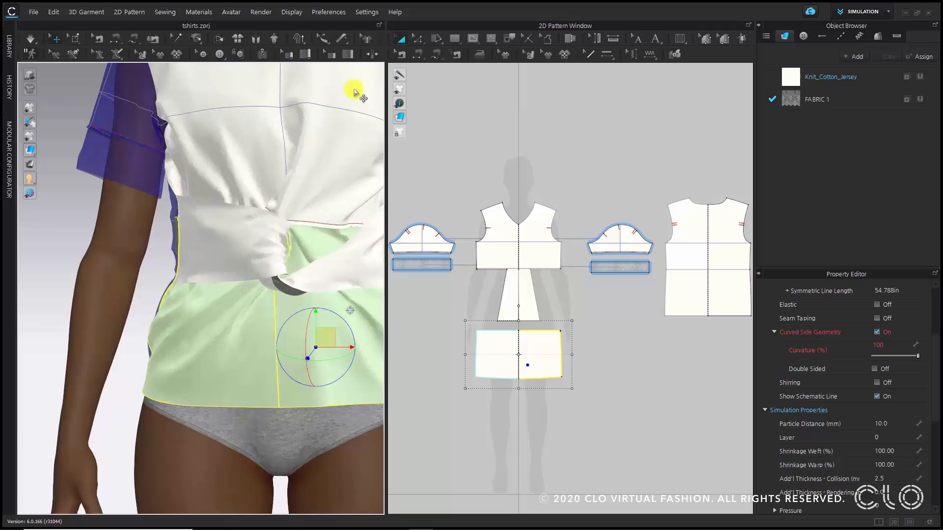
{"action": "left_click", "coordinate": [401, 55]}
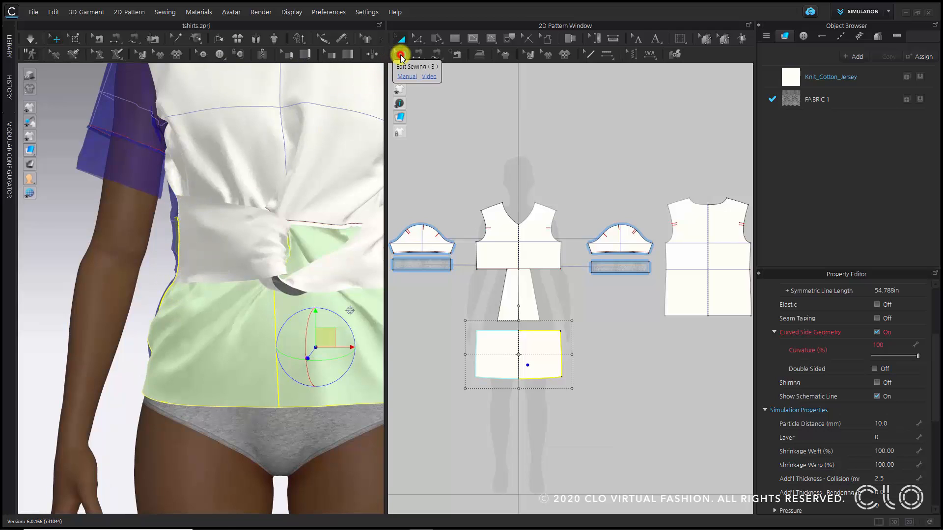
{"action": "scroll", "coordinate": [486, 298], "scroll_direction": "up", "scroll_amount": 2}
{"action": "scroll", "coordinate": [486, 298], "scroll_direction": "up", "scroll_amount": 1}
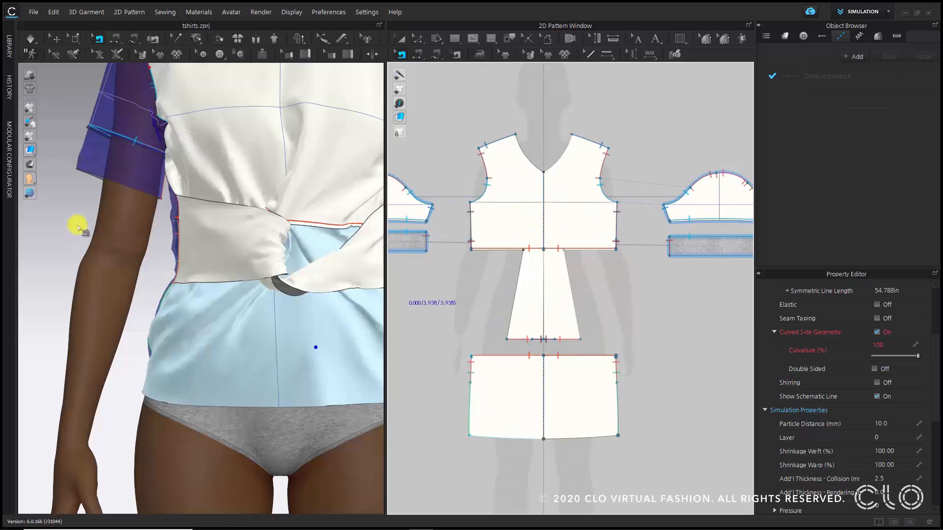
{"action": "left_click", "coordinate": [182, 245]}
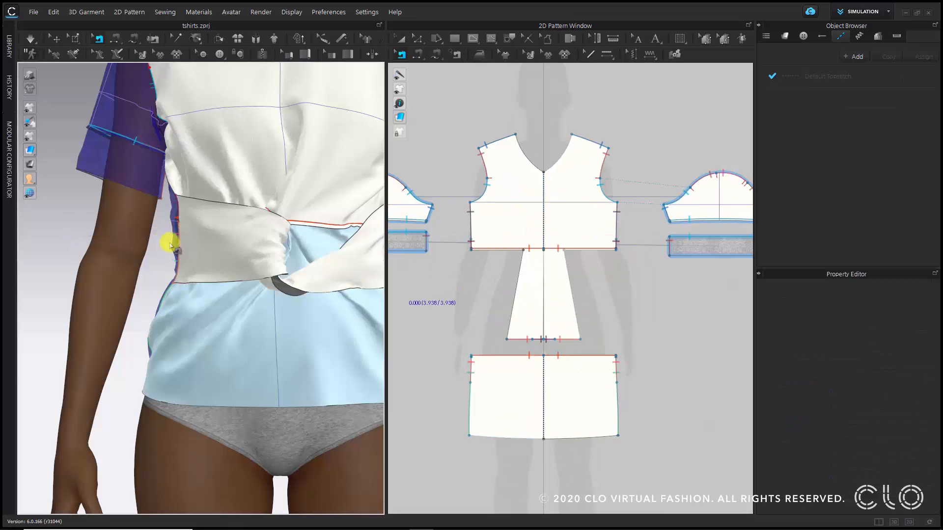
{"action": "left_click", "coordinate": [179, 237]}
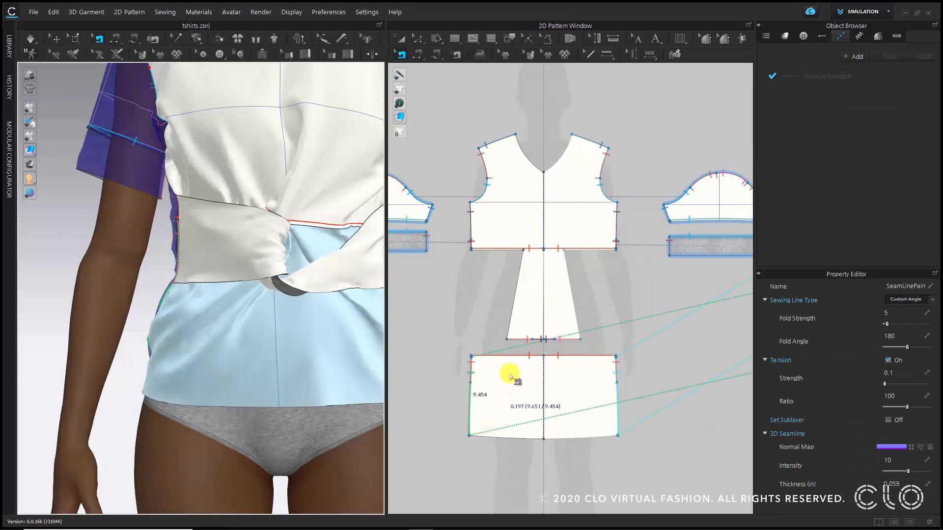
{"action": "left_click", "coordinate": [574, 360]}
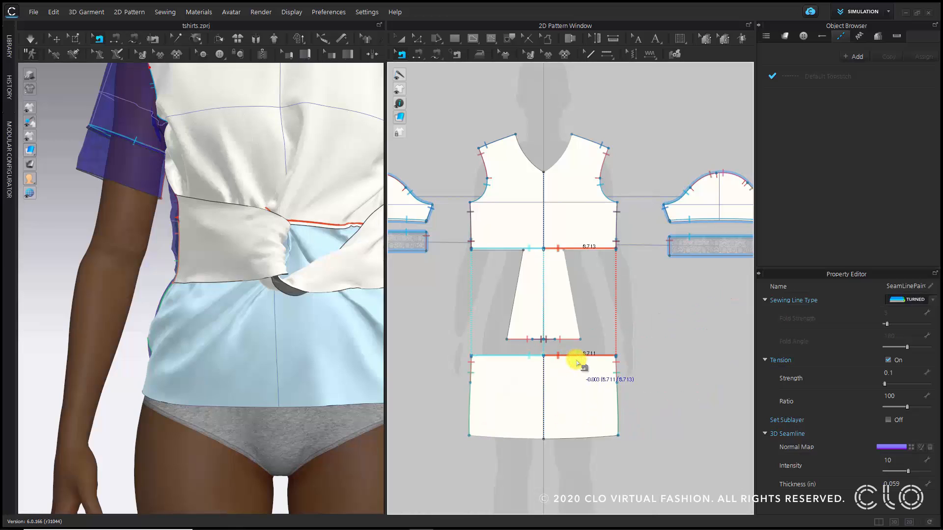
{"action": "left_click_drag", "start_coordinate": [577, 362], "coordinate": [522, 339]}
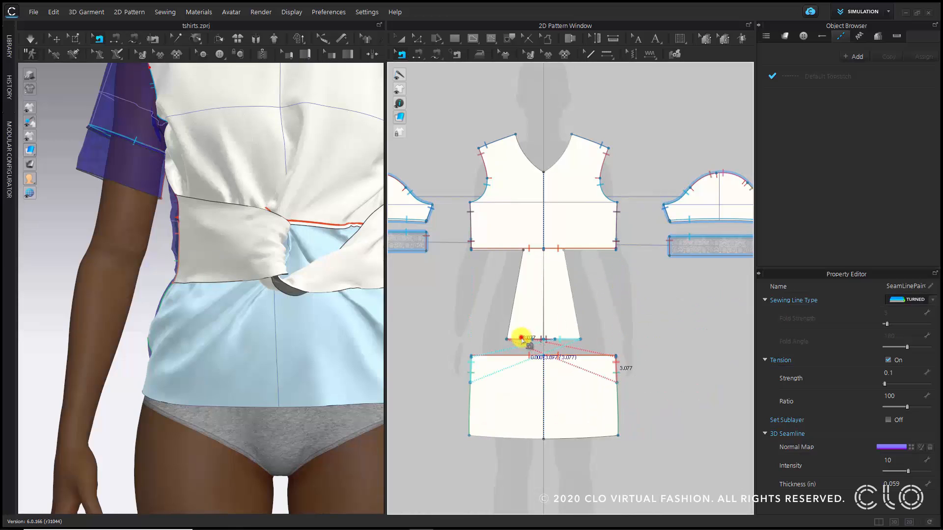
Examine the sewing pairs linking the tie's lower edge to the side edges of the bodice and lower front panel.
{"action": "right_click_drag", "start_coordinate": [216, 263], "coordinate": [267, 280]}
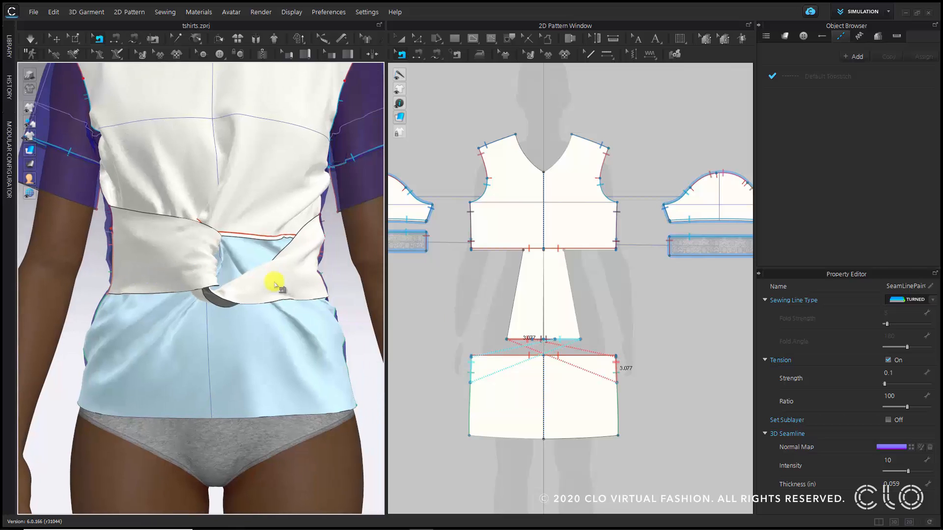
{"action": "scroll", "coordinate": [583, 356], "scroll_direction": "up", "scroll_amount": 4}
{"action": "left_click", "coordinate": [605, 333]}
{"action": "scroll", "coordinate": [543, 329], "scroll_direction": "down", "scroll_amount": 2}
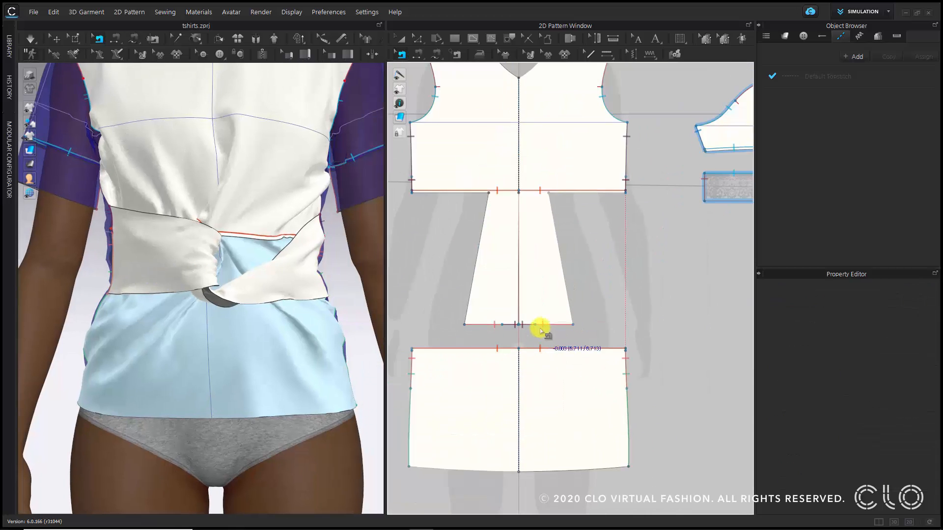
{"action": "left_click", "coordinate": [543, 328]}
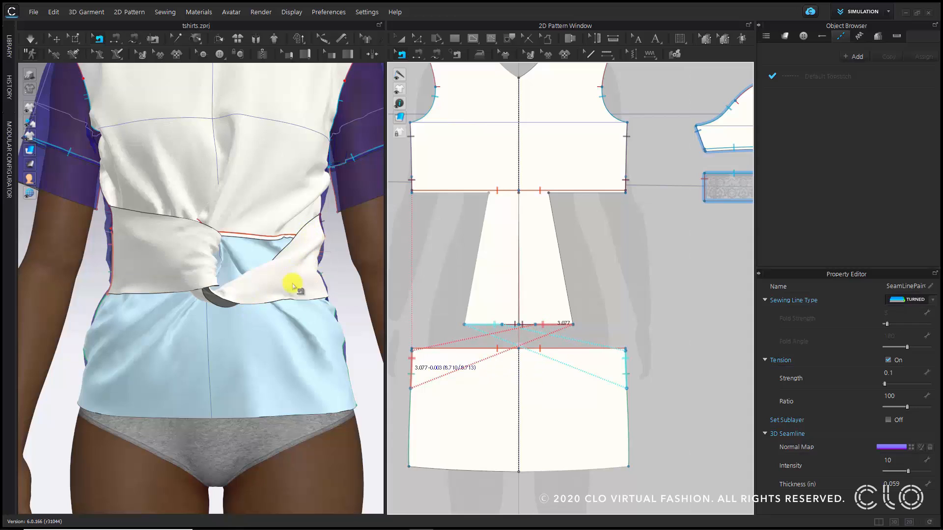
{"action": "left_click", "coordinate": [536, 329]}
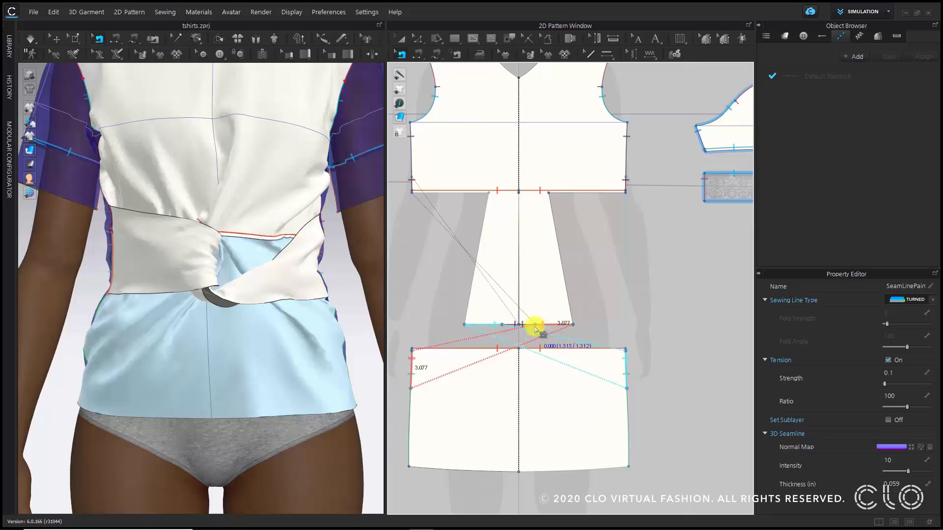
{"action": "left_click", "coordinate": [539, 306]}
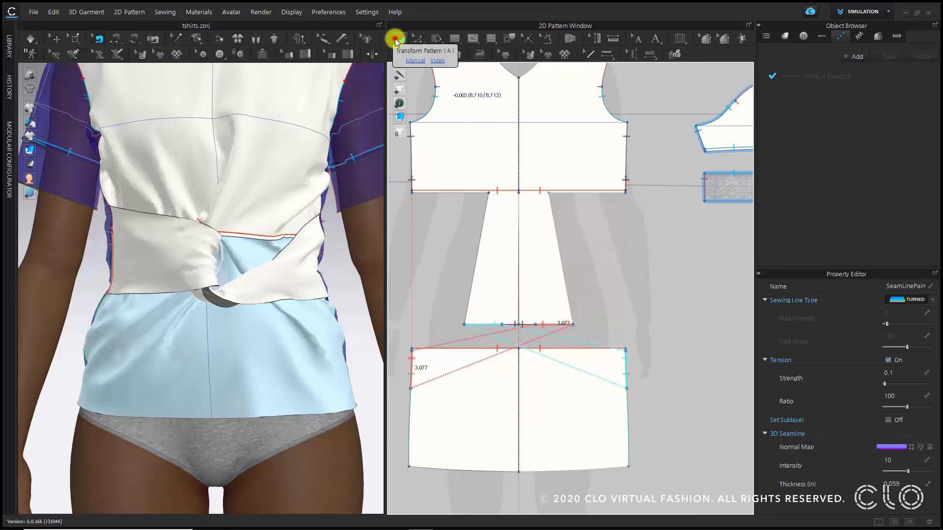
Remove the linked editing between the two halves of the front bodice pattern.
{"action": "left_click", "coordinate": [398, 39]}
{"action": "left_click", "coordinate": [499, 117]}
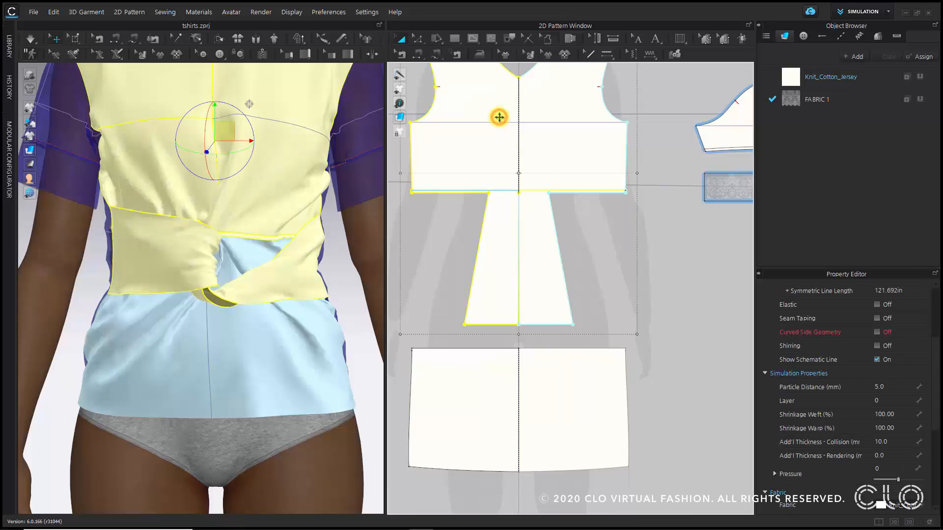
{"action": "right_click", "coordinate": [499, 117]}
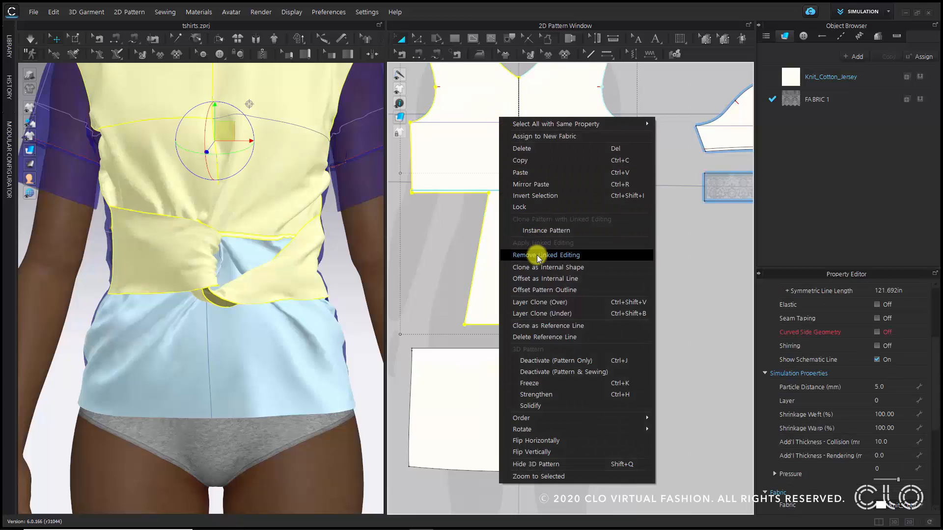
{"action": "left_click", "coordinate": [589, 257]}
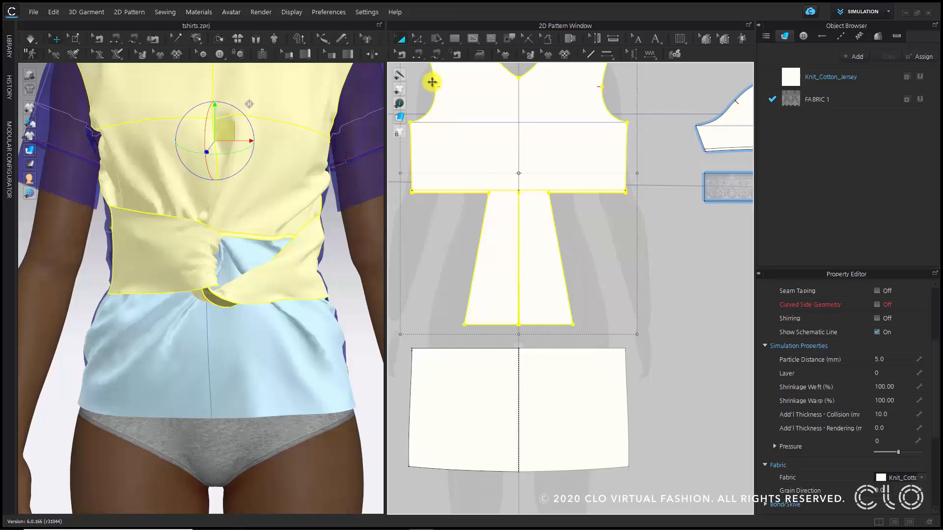
Deactivate and delete the two seams joining the right tie strip's lower edge to the bodice and lower front panel side edges.
{"action": "left_click", "coordinate": [403, 55]}
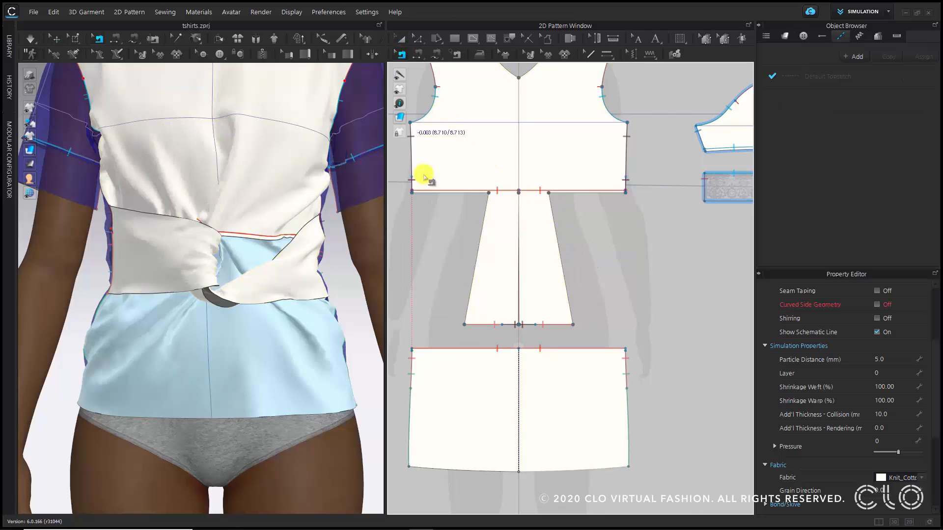
{"action": "left_click", "coordinate": [530, 326]}
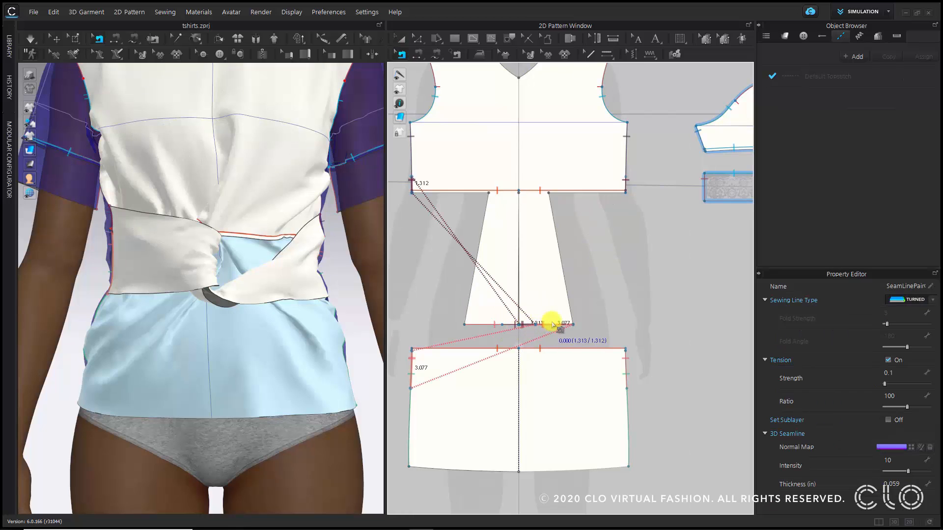
{"action": "right_click", "coordinate": [544, 324]}
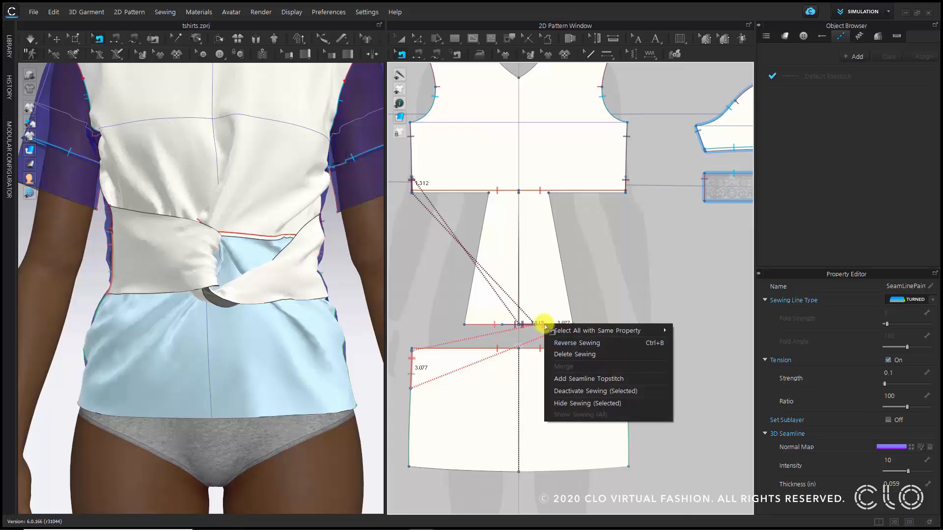
{"action": "left_click", "coordinate": [576, 391]}
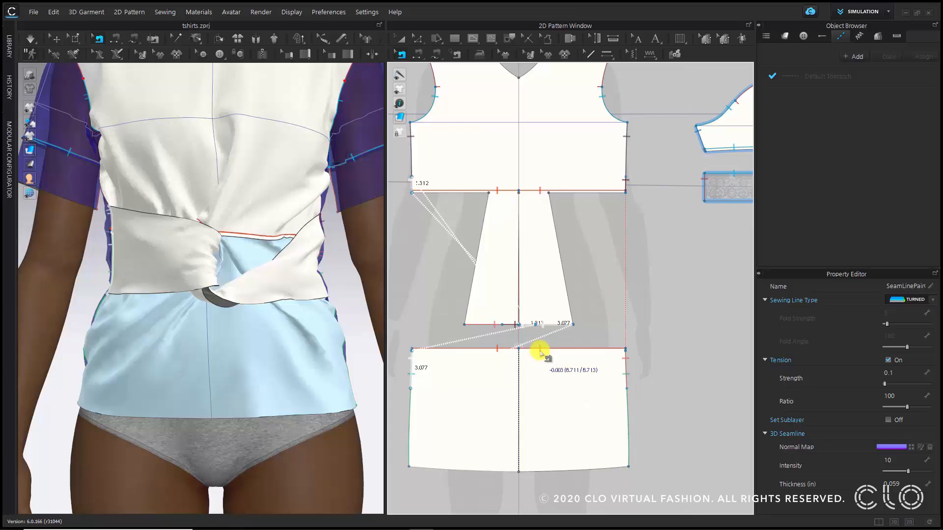
{"action": "right_click", "coordinate": [541, 323]}
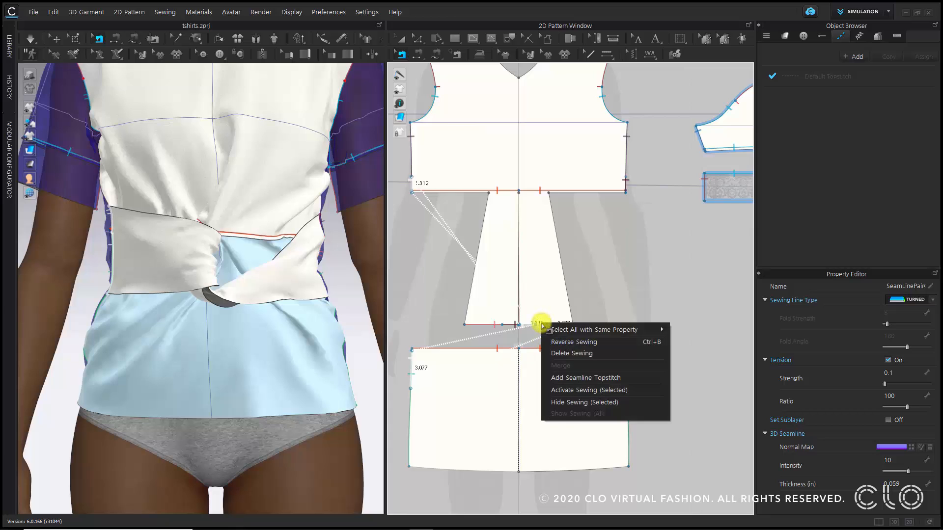
{"action": "left_click", "coordinate": [596, 354]}
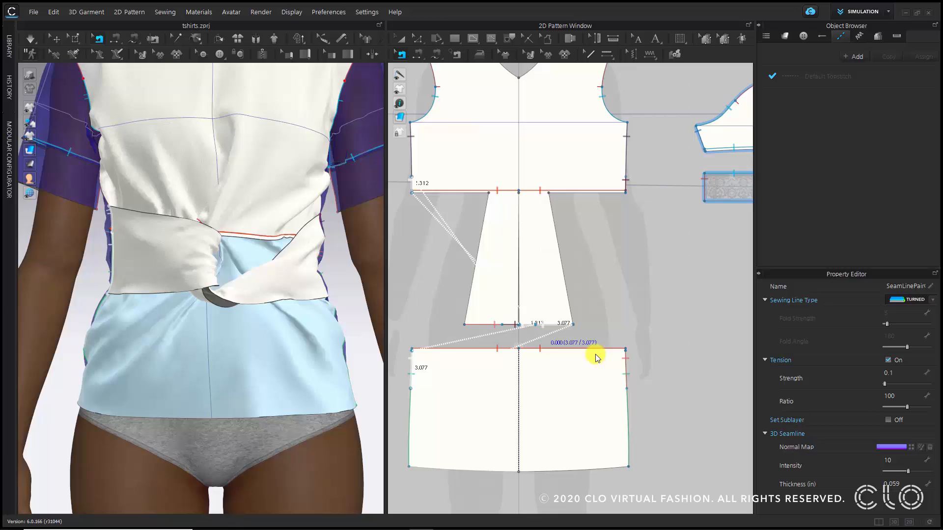
{"action": "key", "text": "Delete"}
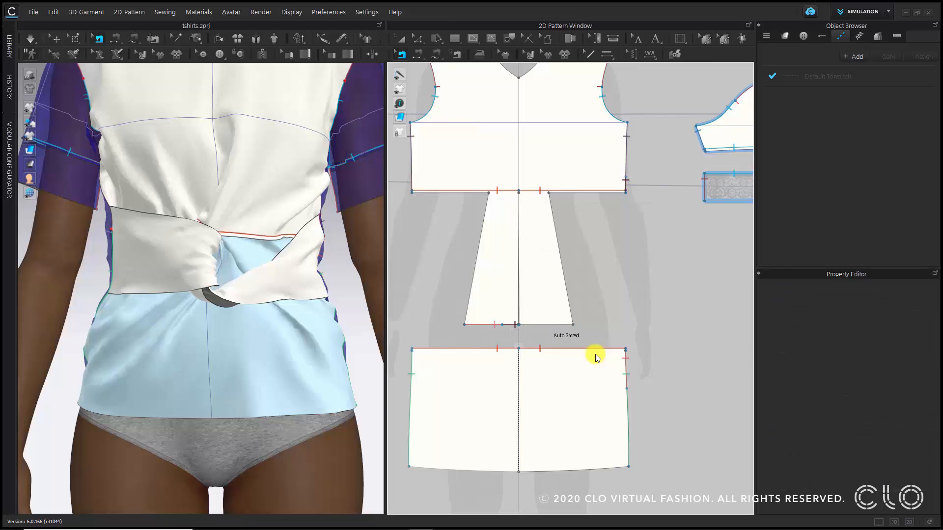
Pin a band of mesh points across the lower end of the right tie strip using Pin (Box).
{"action": "left_click", "coordinate": [76, 38]}
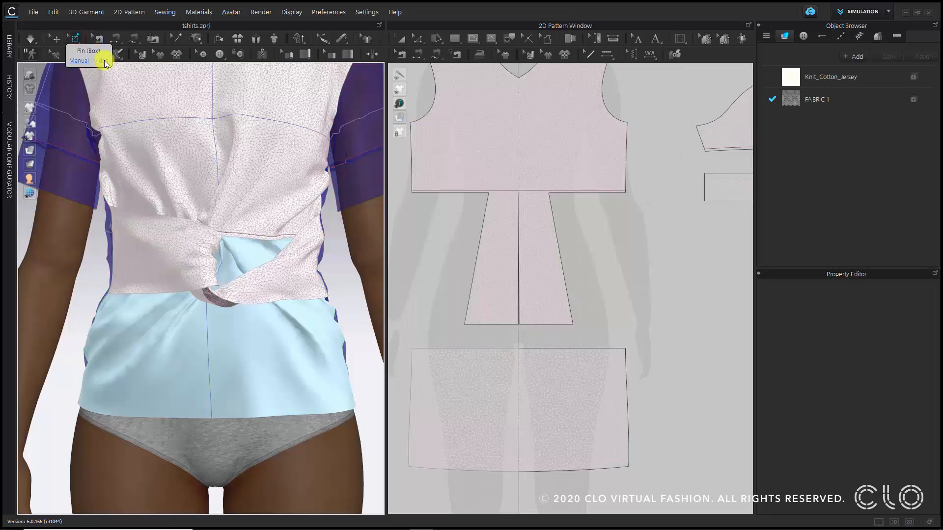
{"action": "scroll", "coordinate": [483, 338], "scroll_direction": "up", "scroll_amount": 3}
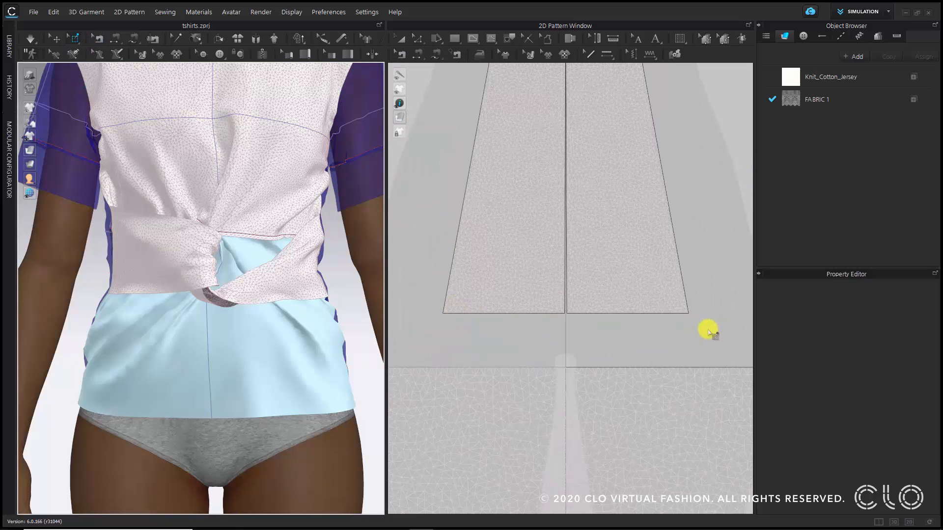
{"action": "left_click_drag", "start_coordinate": [720, 327], "coordinate": [536, 247]}
{"action": "scroll", "coordinate": [587, 307], "scroll_direction": "up", "scroll_amount": 3}
{"action": "scroll", "coordinate": [89, 196], "scroll_direction": "down", "scroll_amount": 3}
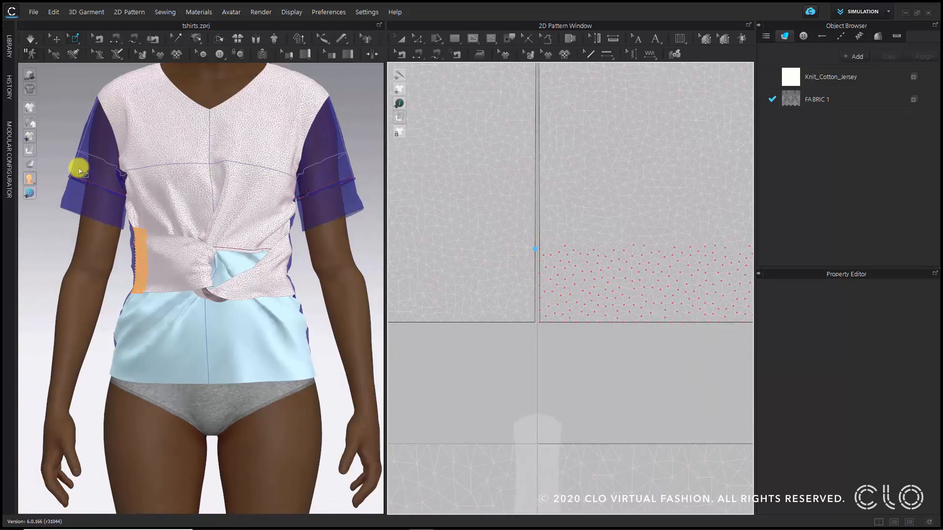
Run the simulation and pull the pinned tie end and the knot's fabric to start loosening the knot.
{"action": "left_click", "coordinate": [55, 42]}
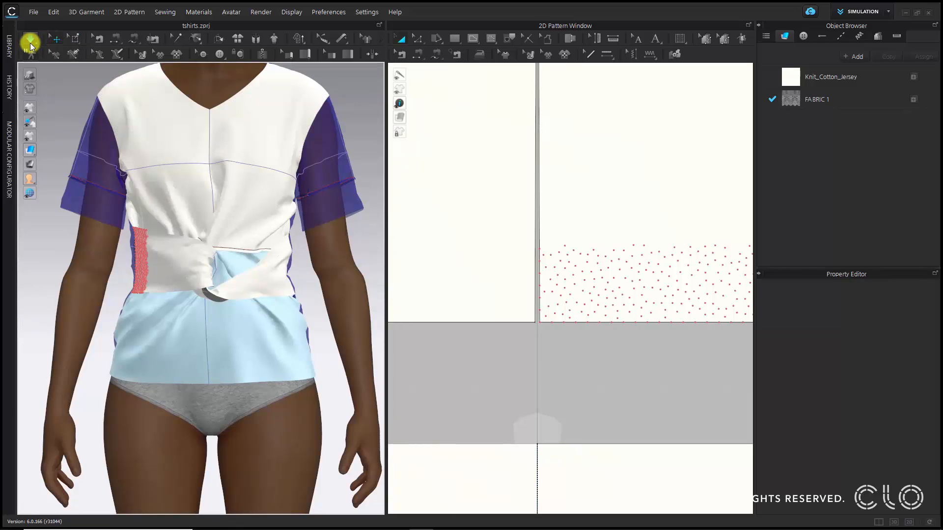
{"action": "left_click", "coordinate": [30, 41]}
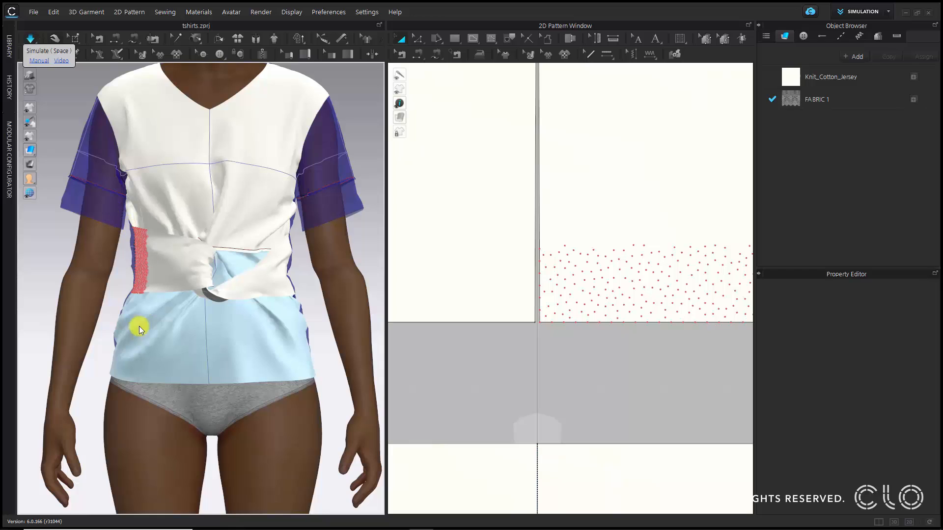
{"action": "left_click", "coordinate": [144, 265]}
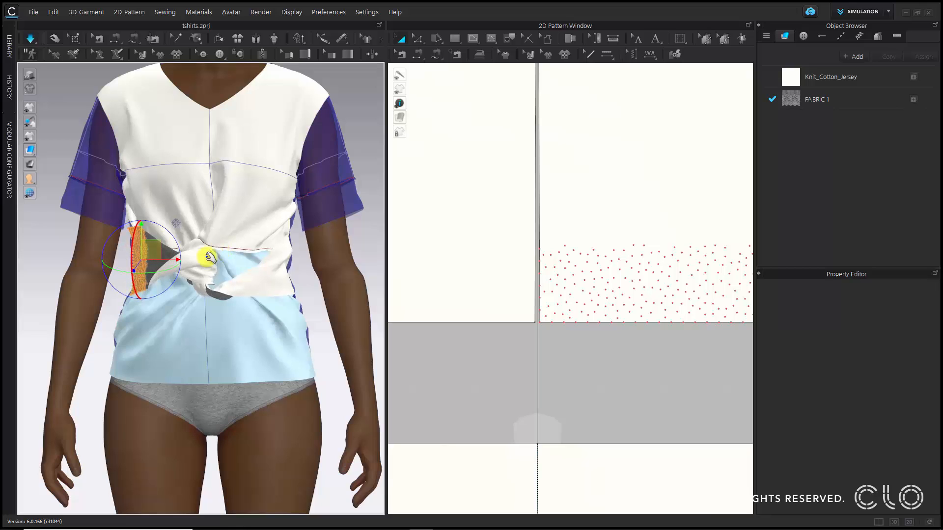
{"action": "scroll", "coordinate": [208, 260], "scroll_direction": "up", "scroll_amount": 3}
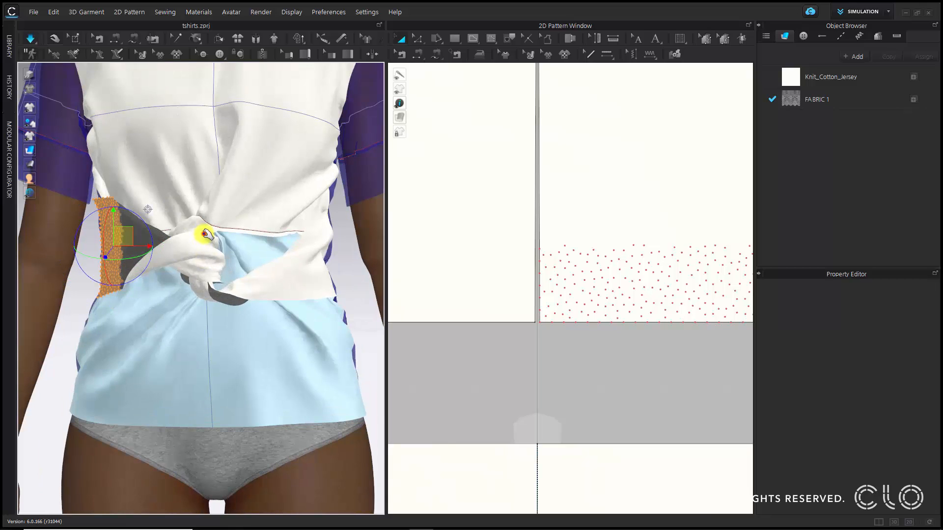
{"action": "left_click", "coordinate": [240, 270]}
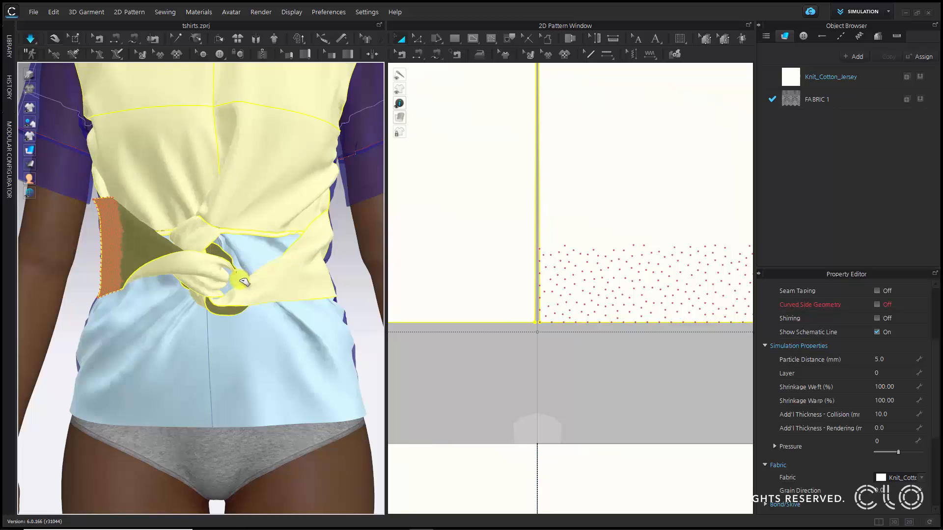
{"action": "left_click_drag", "start_coordinate": [252, 291], "coordinate": [249, 302]}
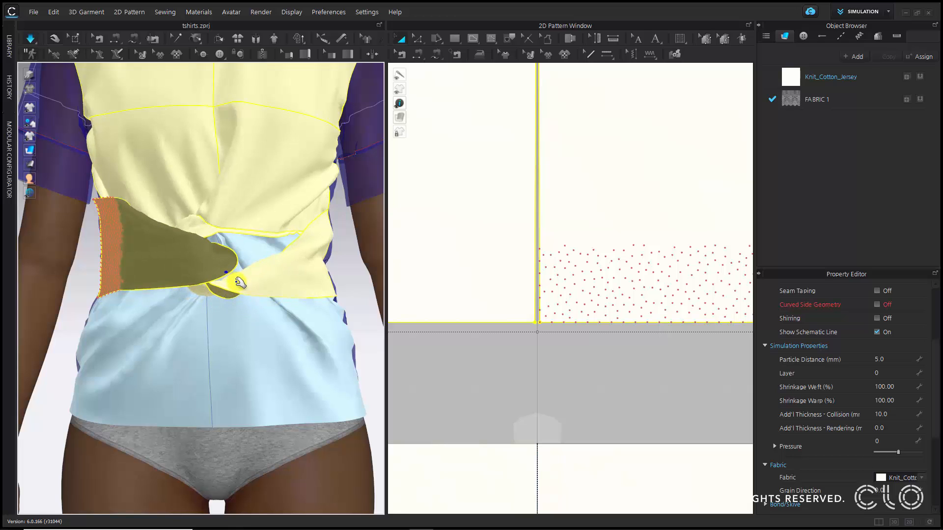
Move and rotate the pinned tie end back against the garment's side seam during simulation, then stop the simulation.
{"action": "right_click_drag", "start_coordinate": [239, 278], "coordinate": [165, 286]}
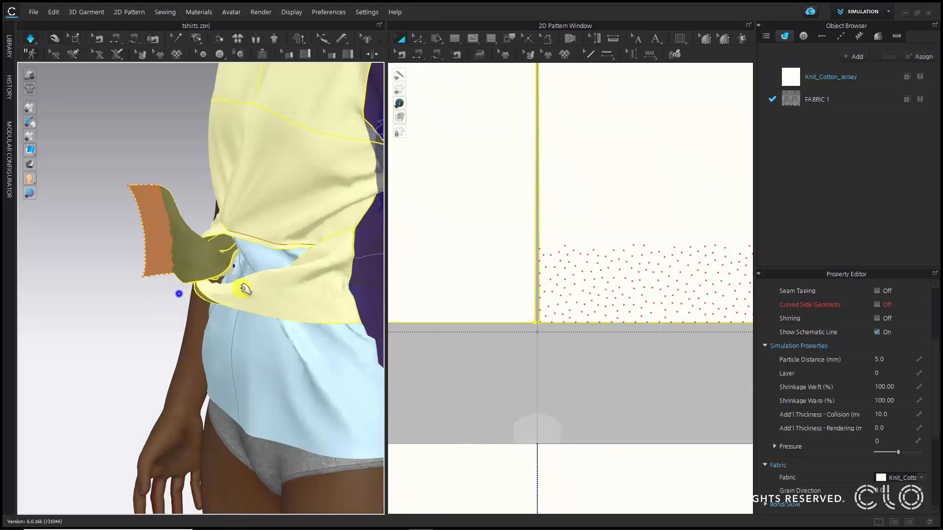
{"action": "right_click_drag", "start_coordinate": [243, 289], "coordinate": [276, 286]}
{"action": "right_click_drag", "start_coordinate": [190, 257], "coordinate": [133, 252]}
{"action": "left_click", "coordinate": [134, 252]}
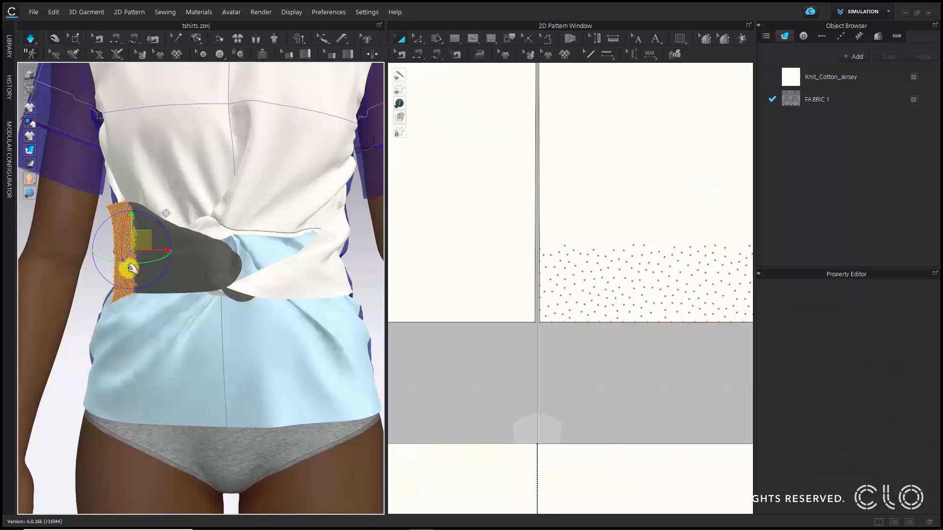
{"action": "mouse_move", "coordinate": [106, 265]}
{"action": "left_mouse_down"}
{"action": "mouse_move", "coordinate": [167, 230]}
{"action": "mouse_move", "coordinate": [171, 248]}
{"action": "mouse_move", "coordinate": [105, 249]}
{"action": "mouse_move", "coordinate": [327, 256]}
{"action": "left_mouse_up"}
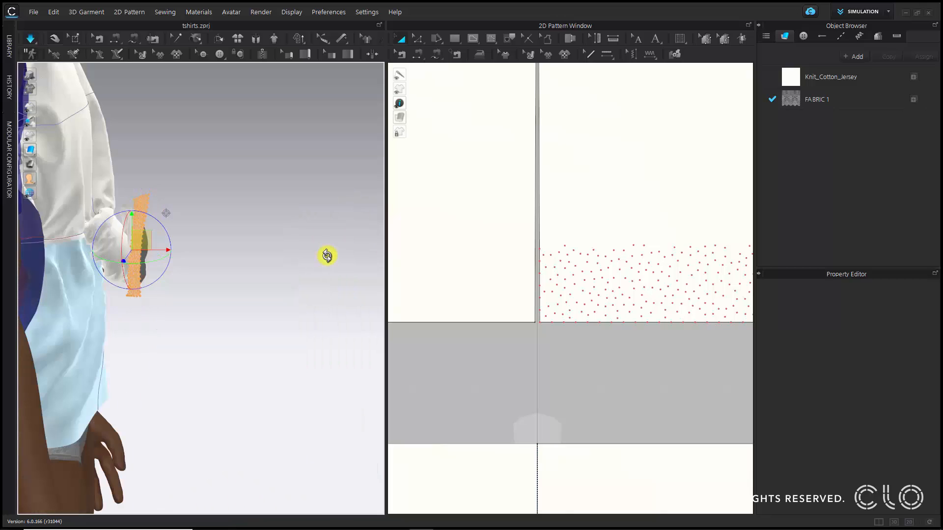
{"action": "right_click_drag", "start_coordinate": [327, 256], "coordinate": [228, 249]}
{"action": "left_click_drag", "start_coordinate": [222, 248], "coordinate": [201, 241]}
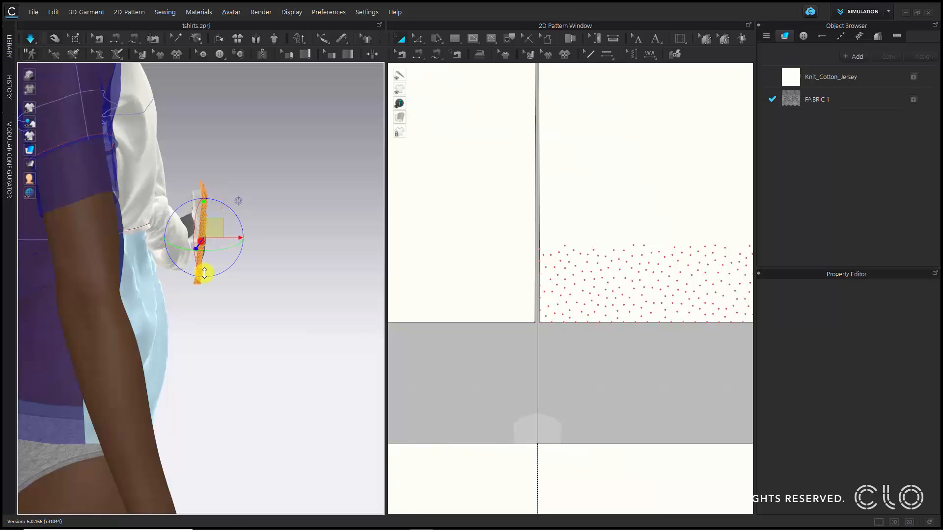
{"action": "left_click_drag", "start_coordinate": [205, 273], "coordinate": [170, 236]}
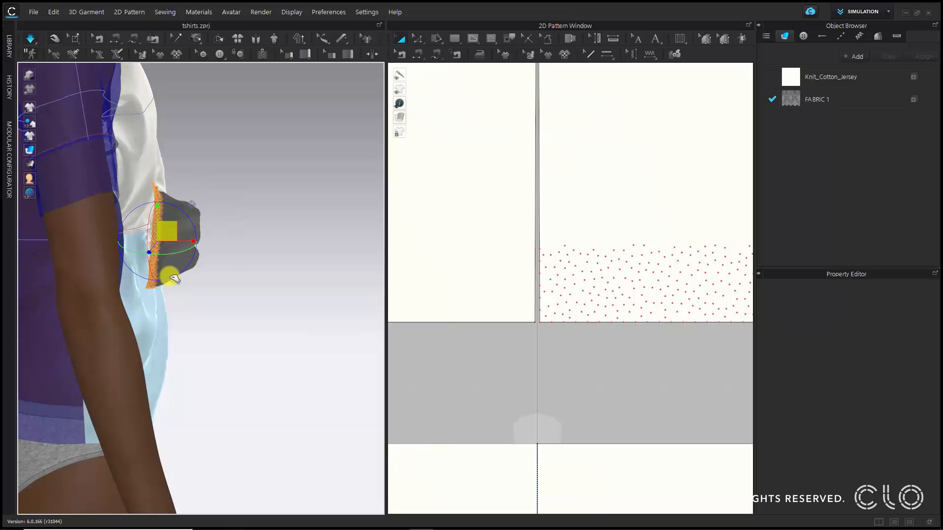
{"action": "left_click_drag", "start_coordinate": [172, 276], "coordinate": [232, 278]}
{"action": "key", "text": "2"}
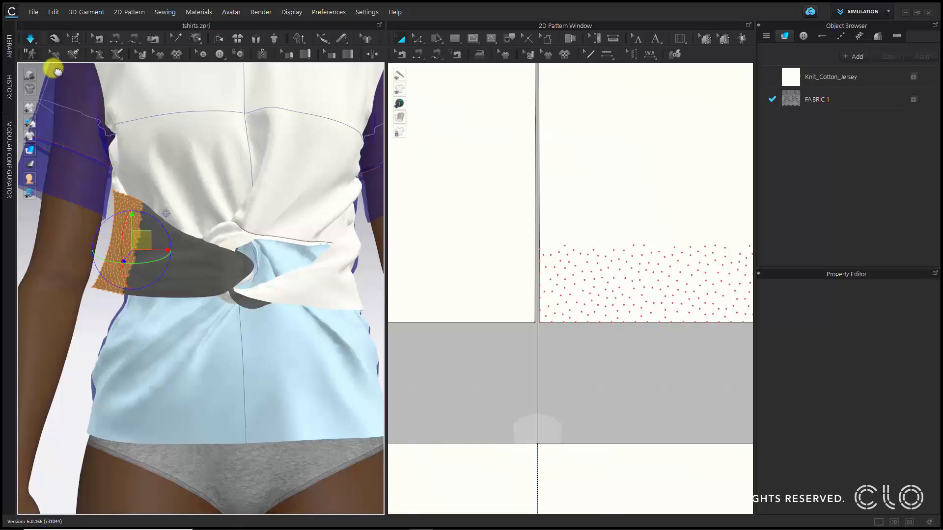
{"action": "left_click", "coordinate": [26, 38]}
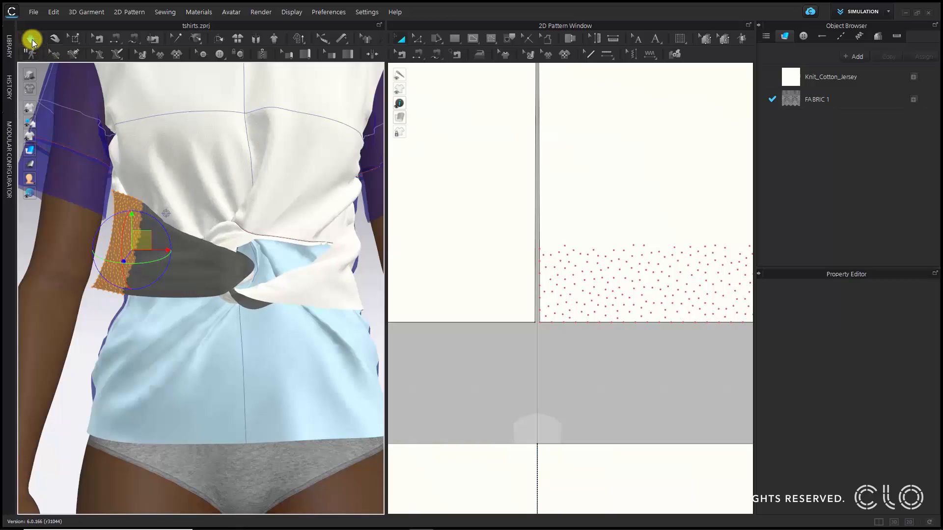
Start a free sewing along the pinned tie strip's lower edge, from its outer corner to the centre slit.
{"action": "left_click", "coordinate": [436, 54]}
{"action": "scroll", "coordinate": [505, 301], "scroll_direction": "down", "scroll_amount": 3}
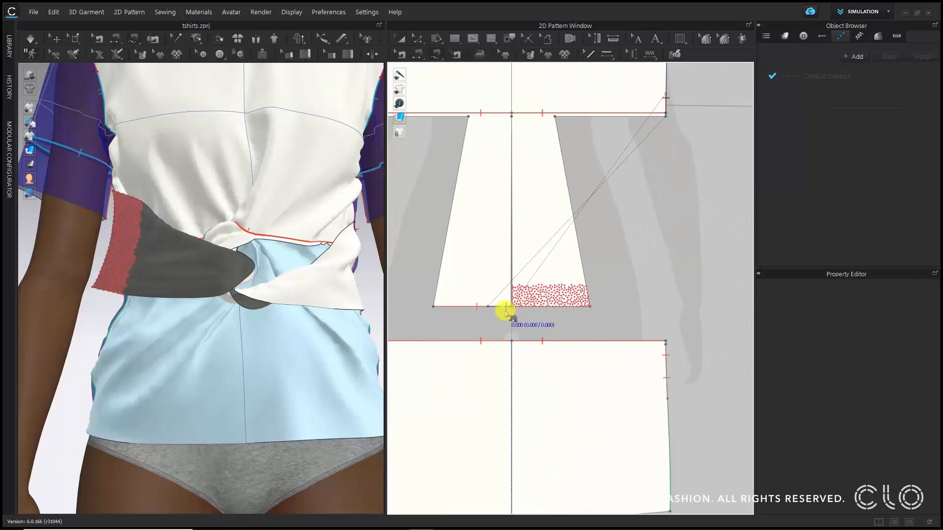
{"action": "left_click", "coordinate": [593, 307]}
{"action": "scroll", "coordinate": [514, 307], "scroll_direction": "up", "scroll_amount": 3}
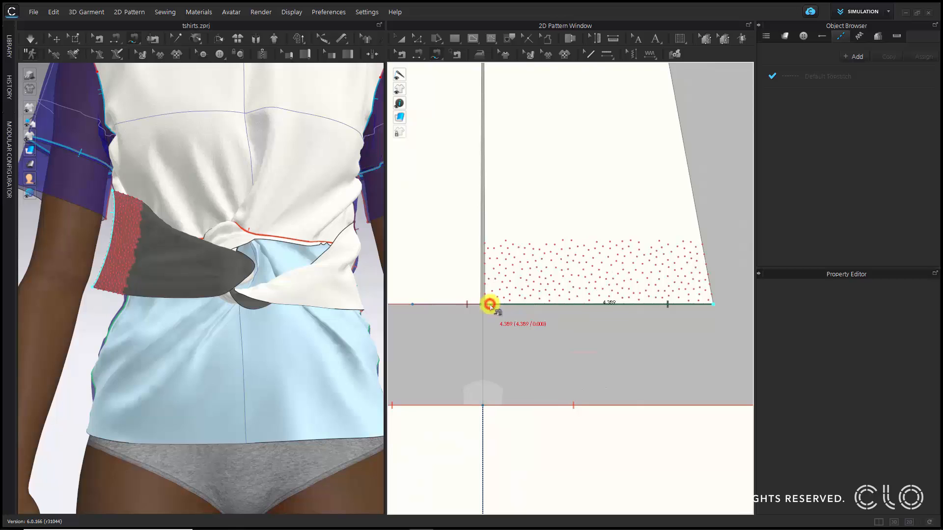
{"action": "scroll", "coordinate": [490, 305], "scroll_direction": "down", "scroll_amount": 4}
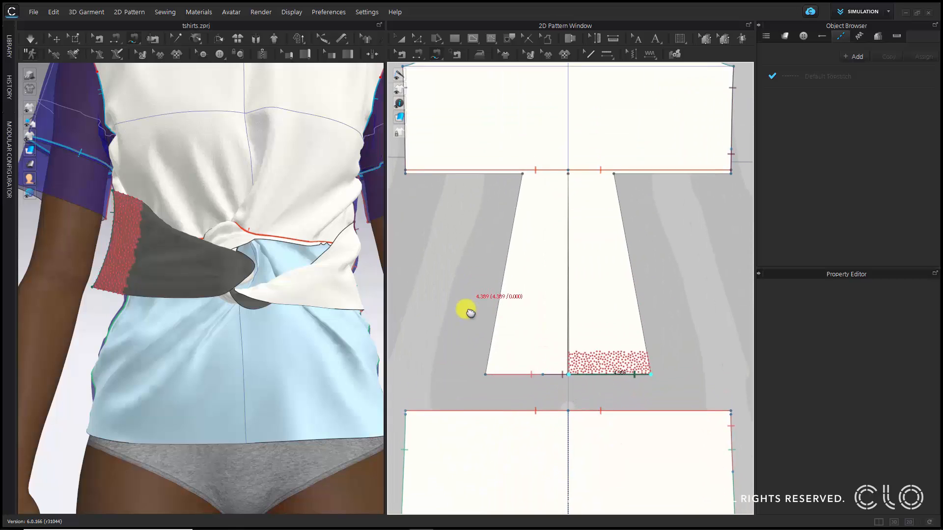
{"action": "middle_click_drag", "start_coordinate": [467, 310], "coordinate": [468, 318]}
{"action": "middle_click_drag", "start_coordinate": [460, 281], "coordinate": [477, 277]}
{"action": "middle_click_drag", "start_coordinate": [457, 238], "coordinate": [433, 243]}
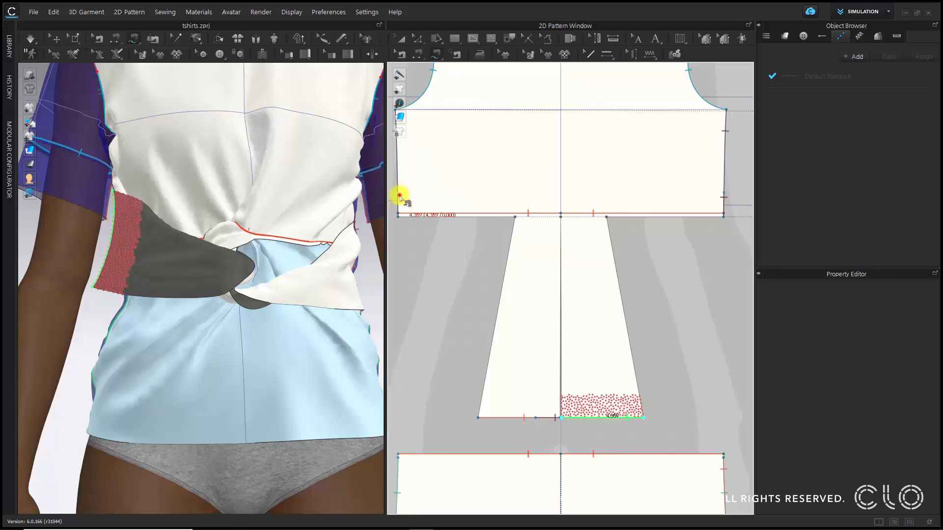
Sew the strip's lower edge to the bodice's lowest 1.175 in side segment and the adjoining 3.214 in of the lower front panel's side edge.
{"action": "left_click", "coordinate": [398, 216]}
{"action": "scroll", "coordinate": [467, 212], "scroll_direction": "up", "scroll_amount": 3}
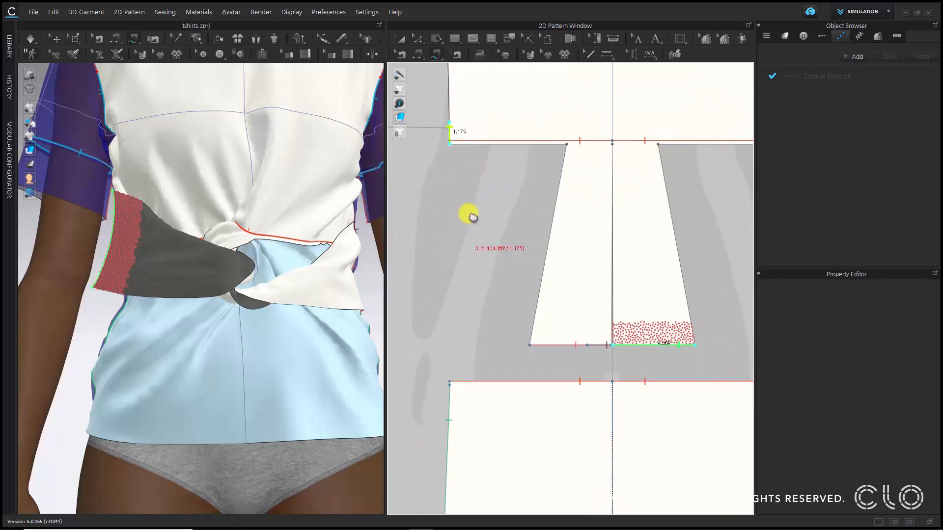
{"action": "scroll", "coordinate": [453, 364], "scroll_direction": "up", "scroll_amount": 4}
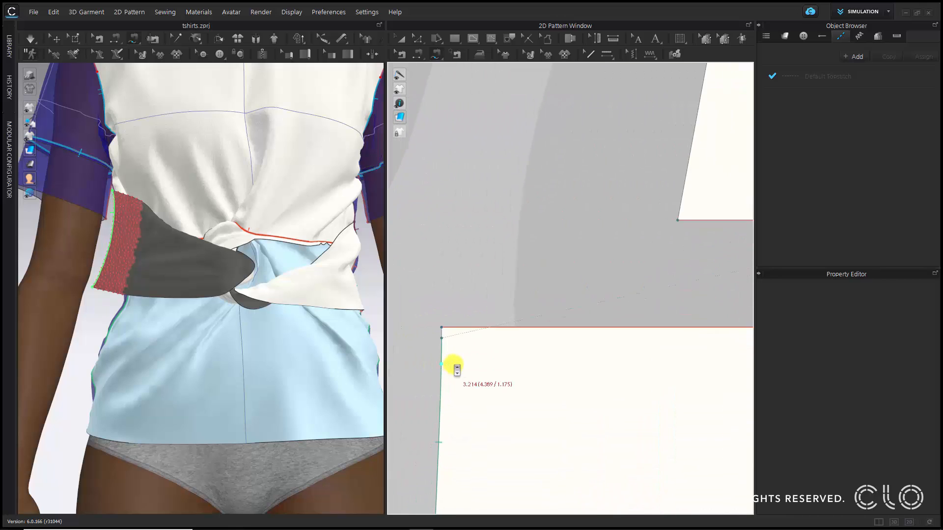
{"action": "left_click", "coordinate": [442, 334]}
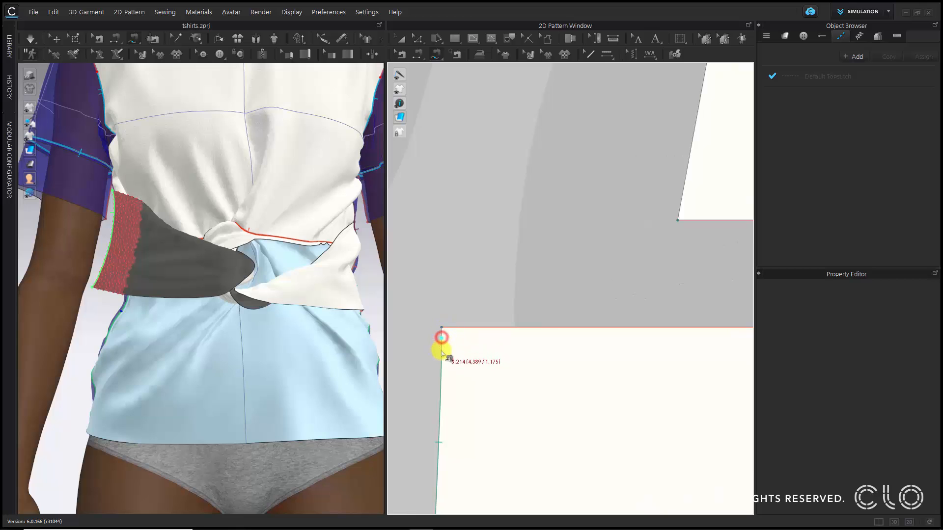
{"action": "scroll", "coordinate": [437, 437], "scroll_direction": "down", "scroll_amount": 4}
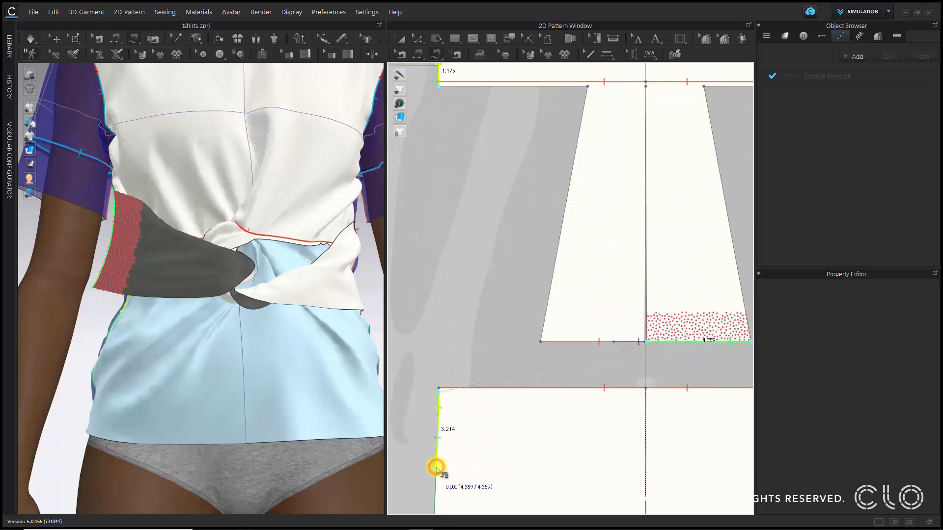
{"action": "left_click", "coordinate": [436, 467]}
Delete the selected pins from the tie end and run the simulation briefly to close its new side seam.
{"action": "mouse_move", "coordinate": [155, 327]}
{"action": "right_mouse_down"}
{"action": "mouse_move", "coordinate": [225, 330]}
{"action": "mouse_move", "coordinate": [225, 339]}
{"action": "mouse_move", "coordinate": [164, 331]}
{"action": "right_mouse_up"}
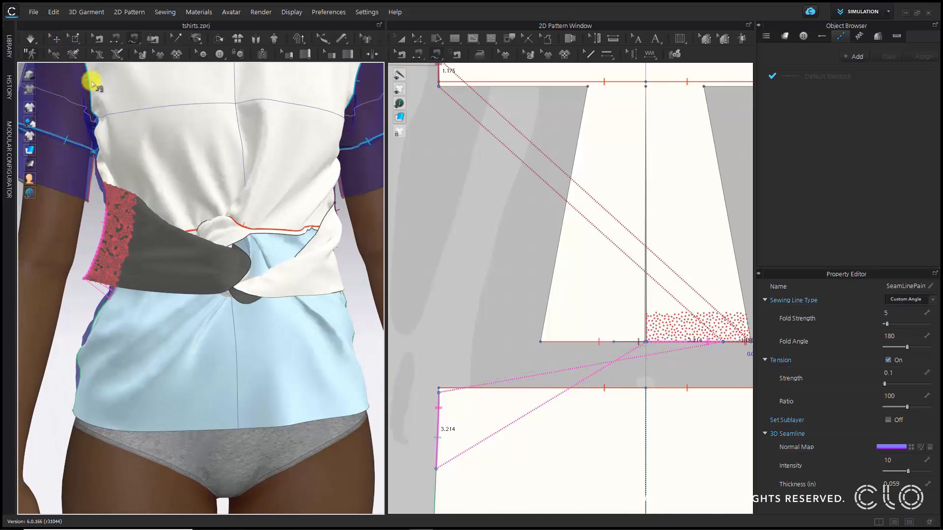
{"action": "left_click", "coordinate": [61, 40]}
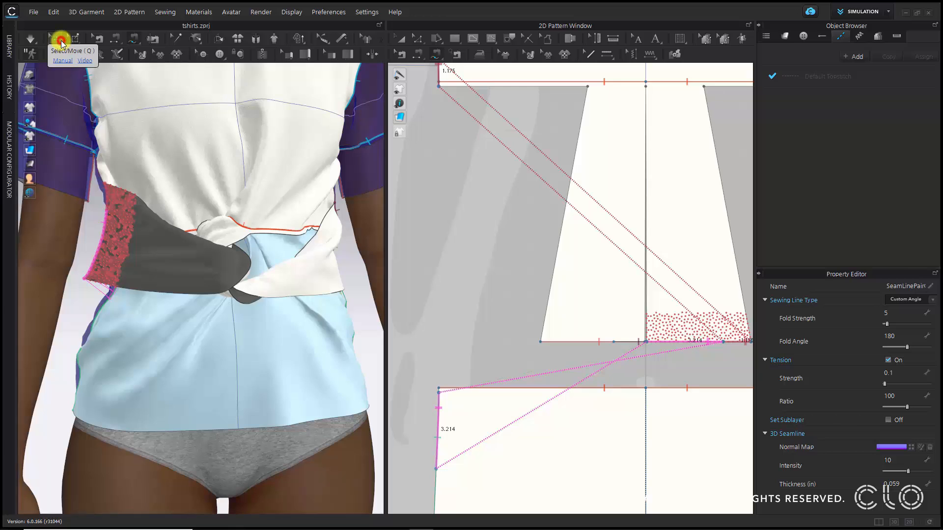
{"action": "right_click", "coordinate": [117, 208]}
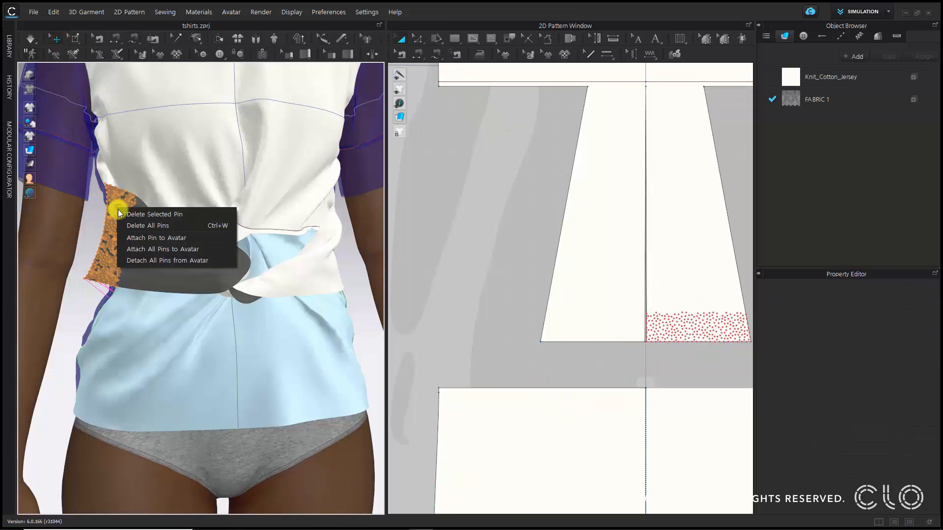
{"action": "left_click", "coordinate": [210, 215]}
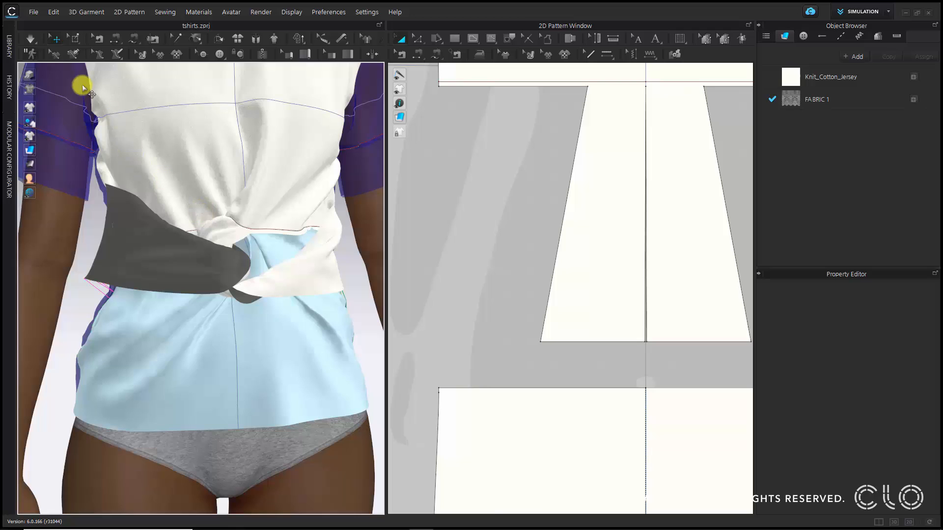
{"action": "left_click", "coordinate": [31, 39]}
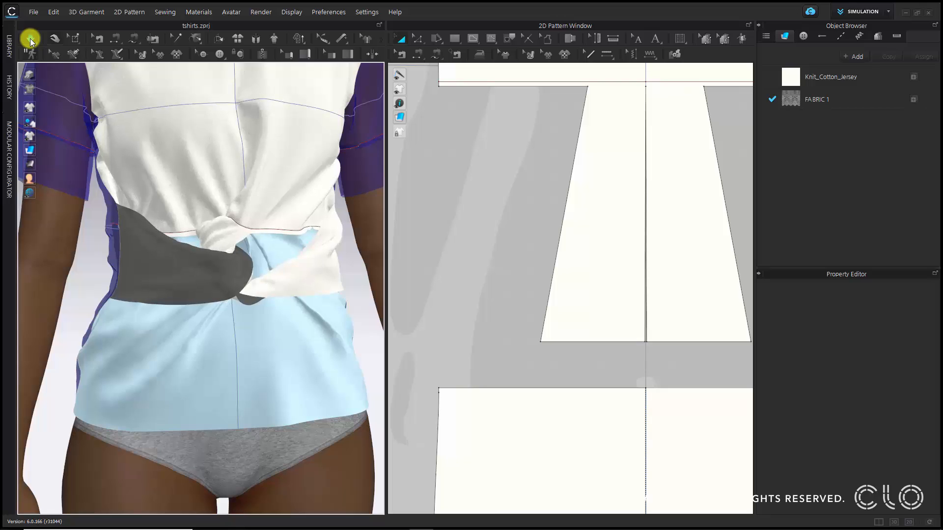
{"action": "left_click", "coordinate": [30, 39]}
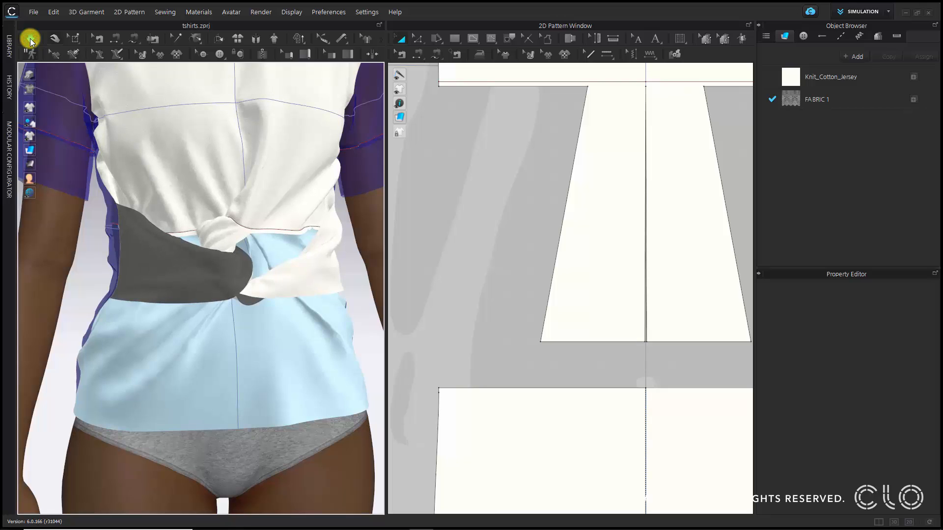
Activate all the garment's patterns together and simulate the complete T-shirt.
{"action": "scroll", "coordinate": [238, 274], "scroll_direction": "down", "scroll_amount": 5}
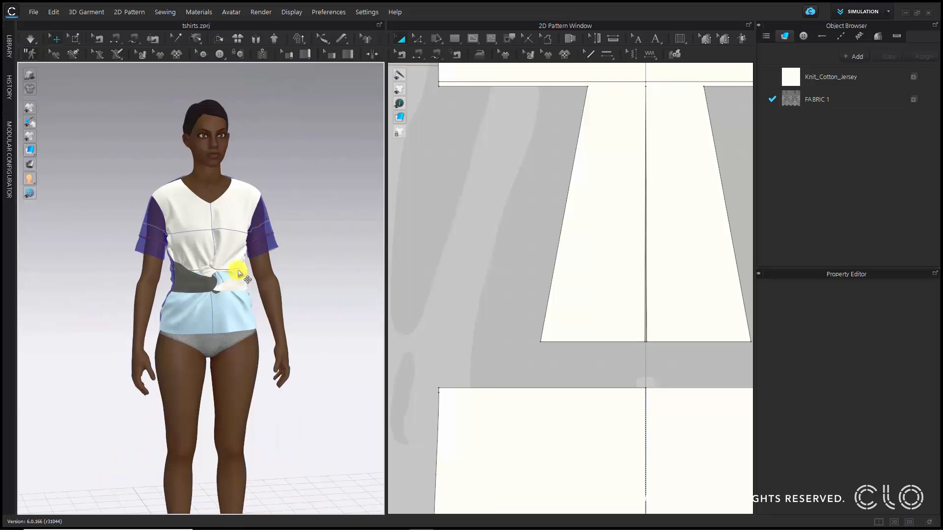
{"action": "left_click_drag", "start_coordinate": [238, 271], "coordinate": [263, 270]}
{"action": "key", "text": "ctrl+a"}
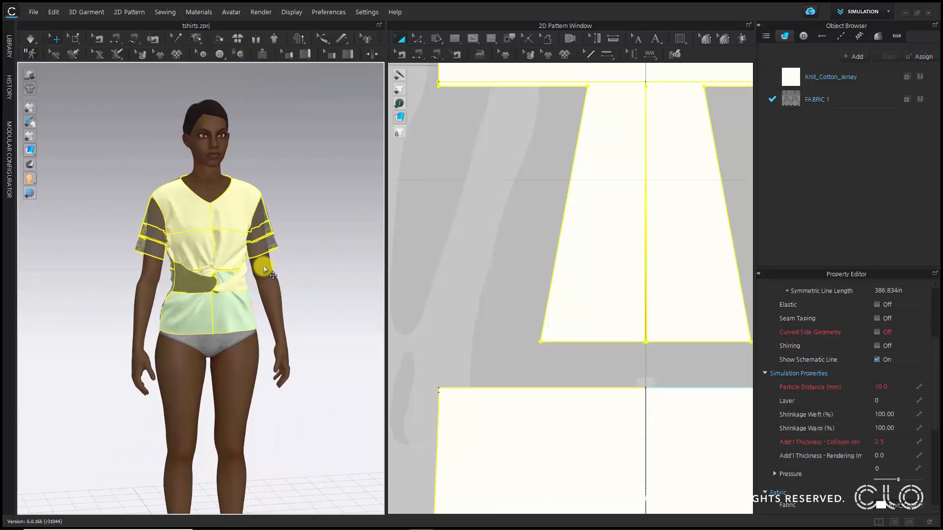
{"action": "left_click_drag", "start_coordinate": [264, 267], "coordinate": [270, 239]}
{"action": "right_click", "coordinate": [270, 239]}
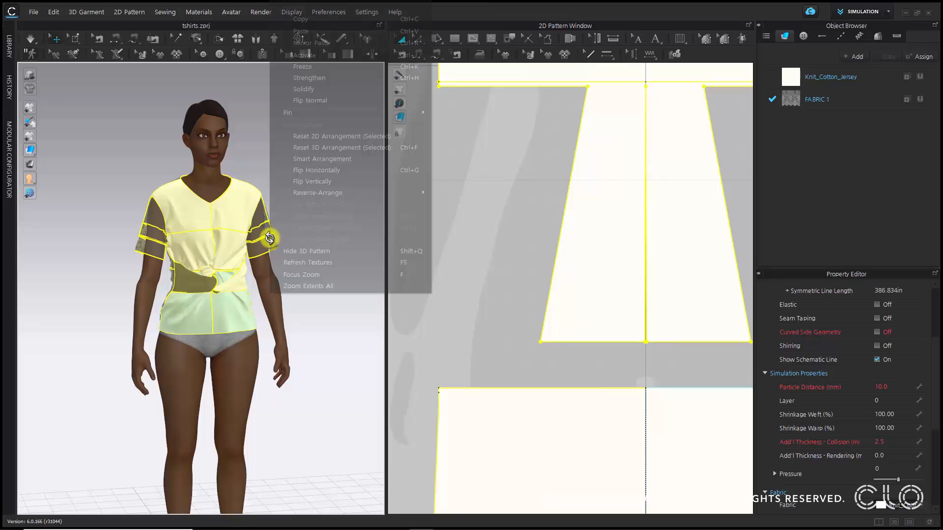
{"action": "left_click", "coordinate": [332, 59]}
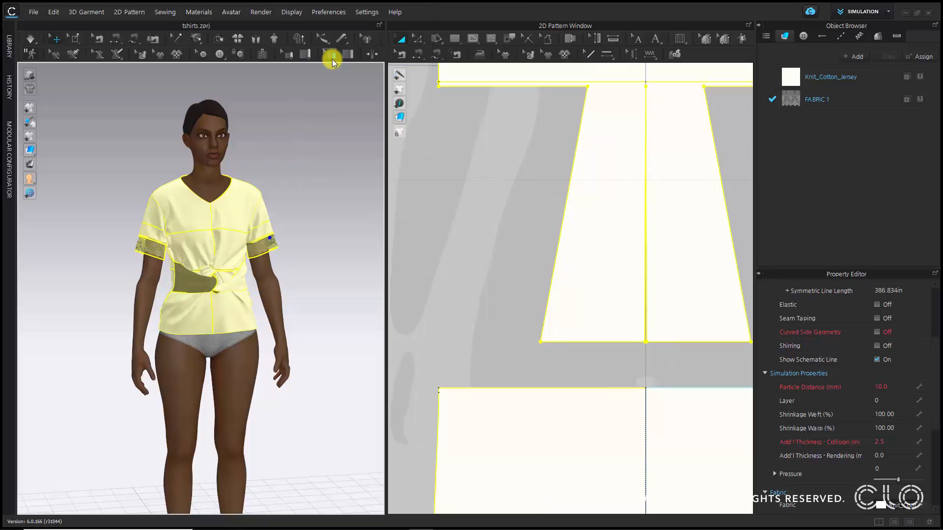
{"action": "left_click", "coordinate": [326, 116]}
{"action": "right_click_drag", "start_coordinate": [319, 289], "coordinate": [296, 285]}
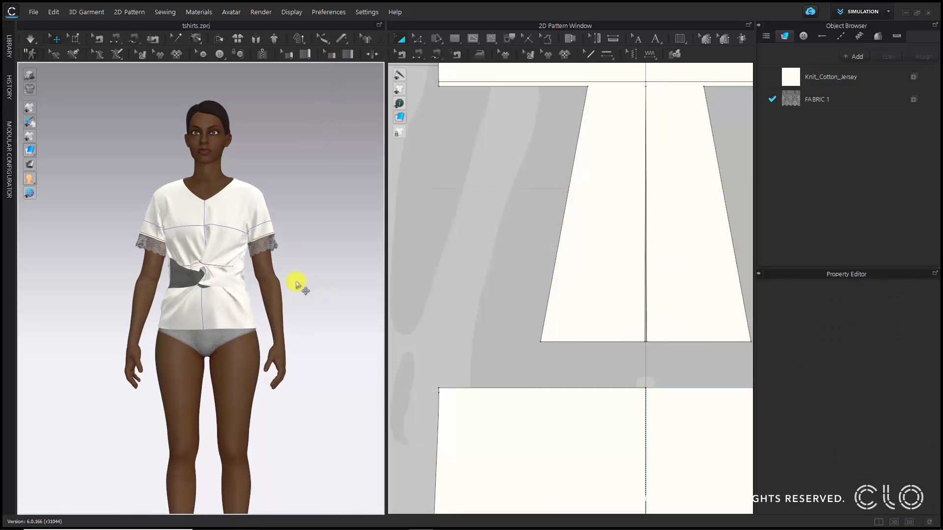
{"action": "left_click", "coordinate": [27, 37]}
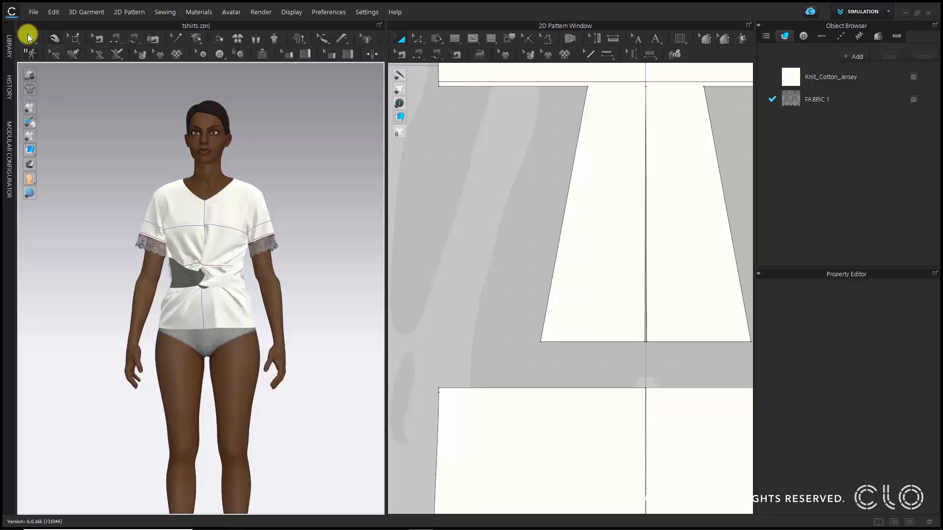
{"action": "left_click", "coordinate": [28, 37]}
Set the knotted front bodice's additional collision thickness to 9.0 mm and simulate it.
{"action": "scroll", "coordinate": [206, 273], "scroll_direction": "up", "scroll_amount": 5}
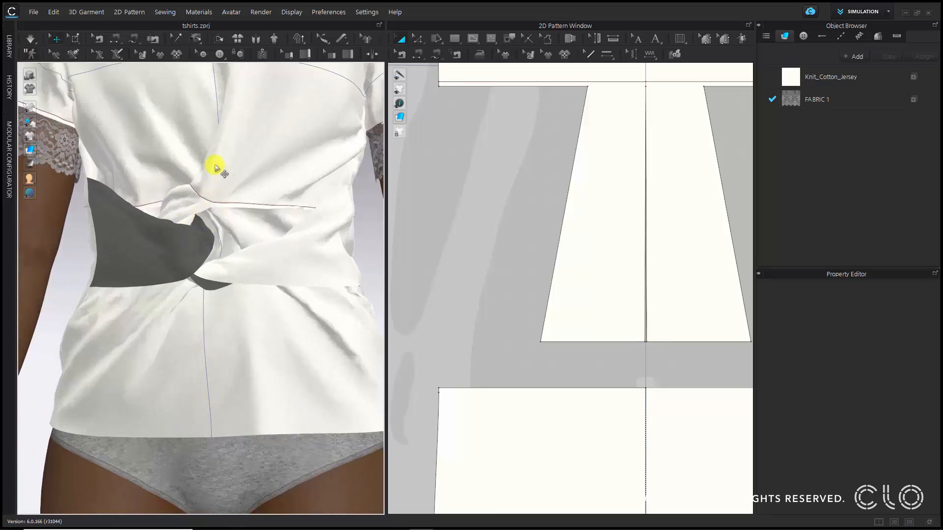
{"action": "left_click", "coordinate": [217, 162]}
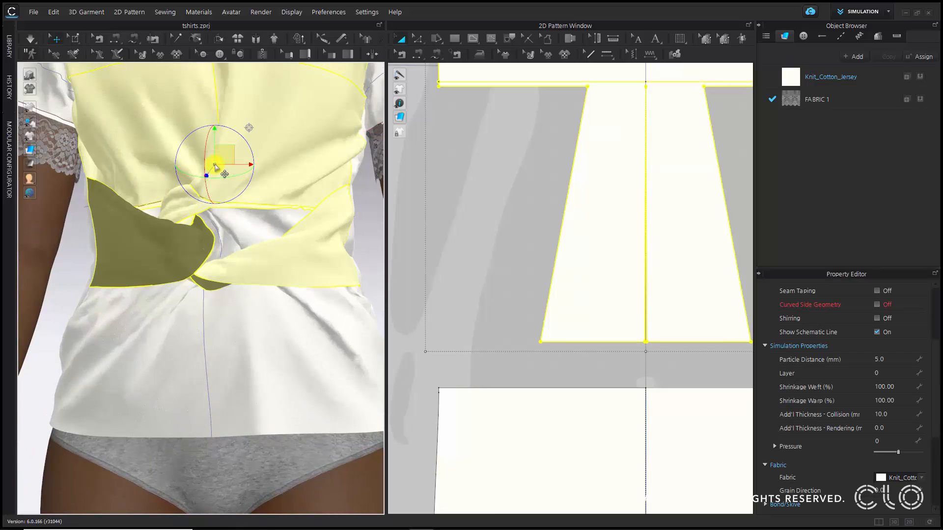
{"action": "left_click", "coordinate": [895, 416]}
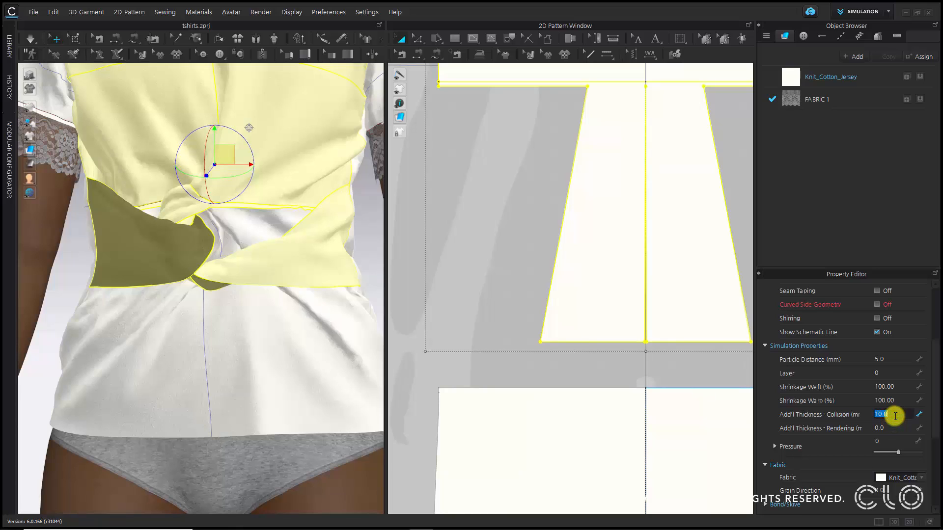
{"action": "key", "text": "Return"}
{"action": "key", "text": "space"}
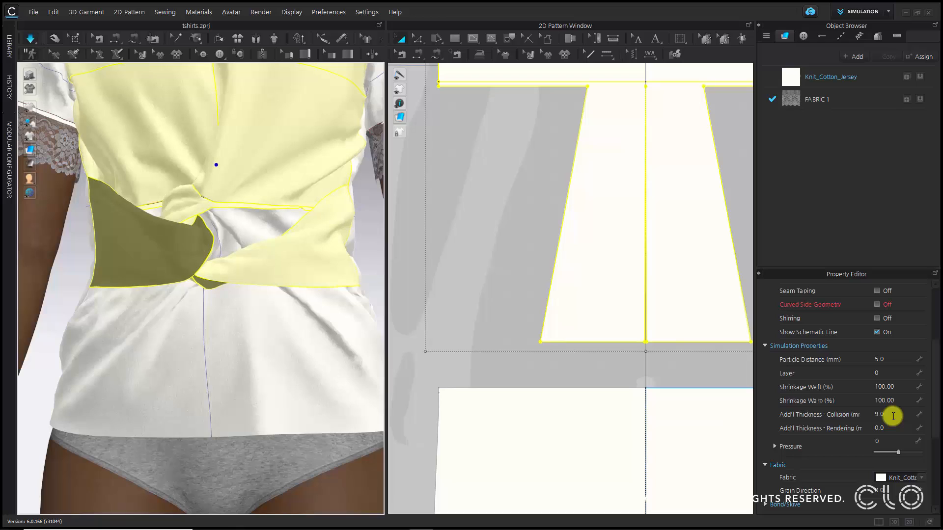
Lower the knotted front bodice's additional collision thickness to 8.0 mm and on to 7.0 mm, simulating at each value.
{"action": "left_click", "coordinate": [892, 416]}
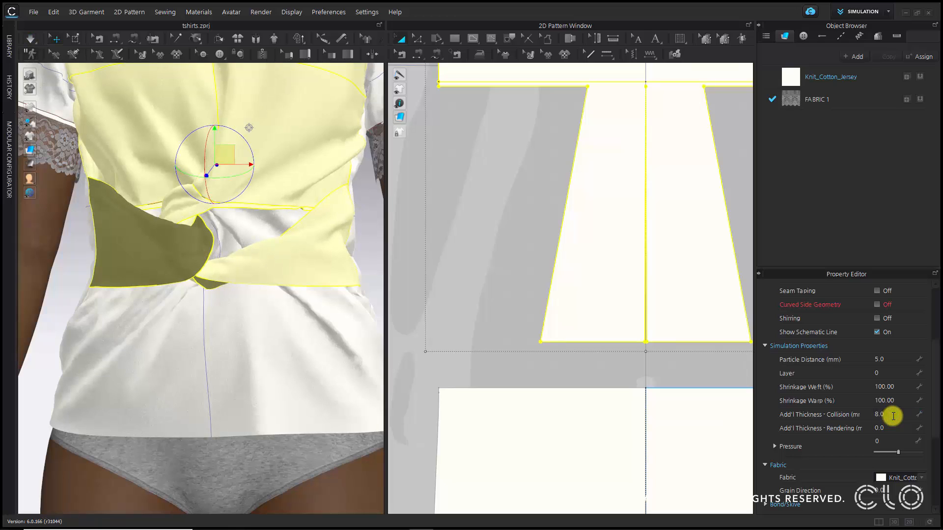
{"action": "key", "text": "space"}
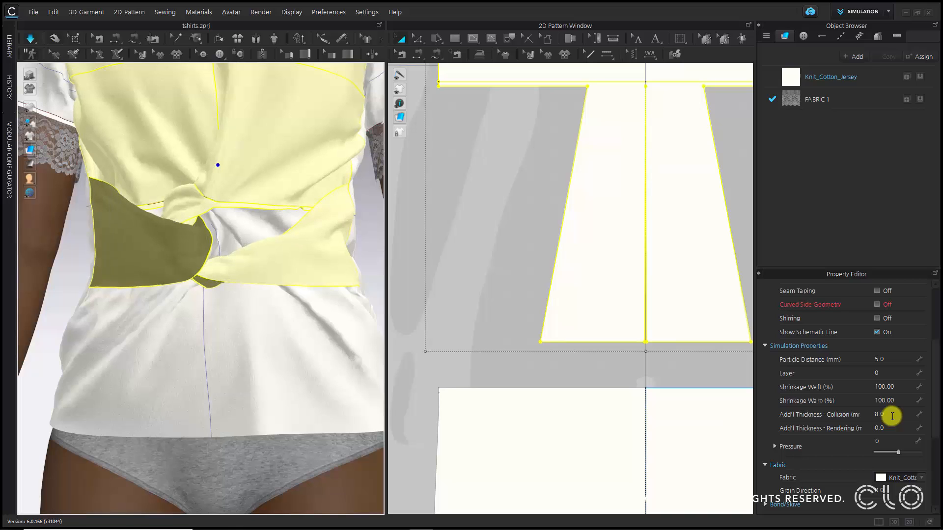
{"action": "left_click", "coordinate": [892, 415]}
{"action": "type", "text": "7"}
{"action": "key", "text": "Return"}
{"action": "key", "text": "space"}
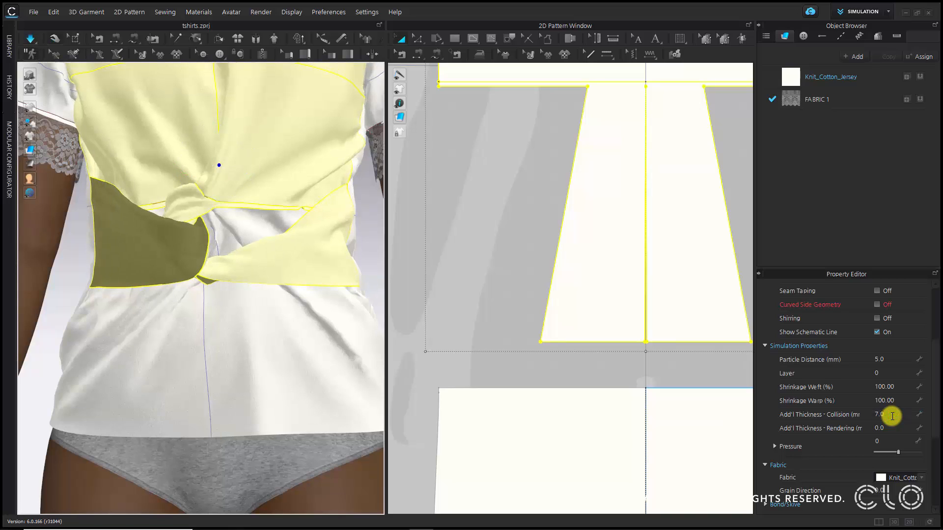
Reduce the front bodice's additional collision thickness to 6.0 mm and on to 5.0 mm, simulating after each change.
{"action": "left_click", "coordinate": [892, 415]}
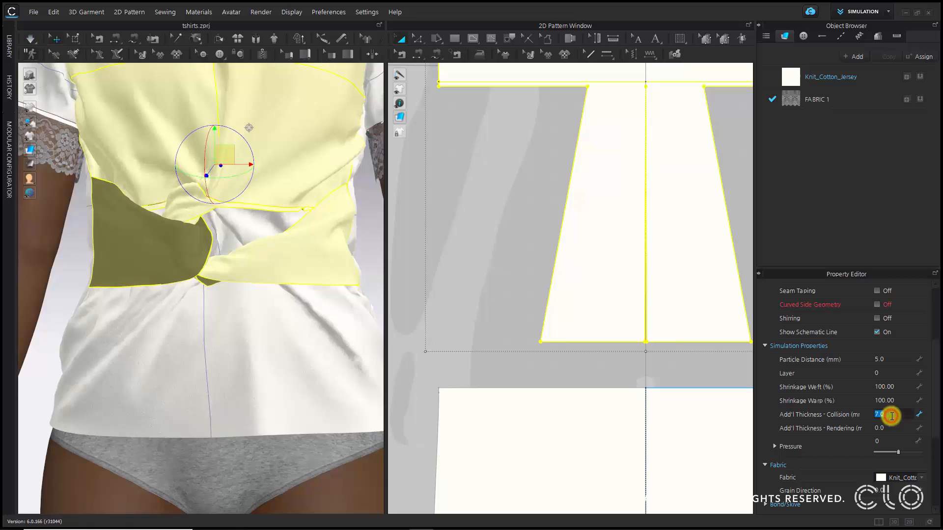
{"action": "type", "text": "6"}
{"action": "key", "text": "Return"}
{"action": "key", "text": "space"}
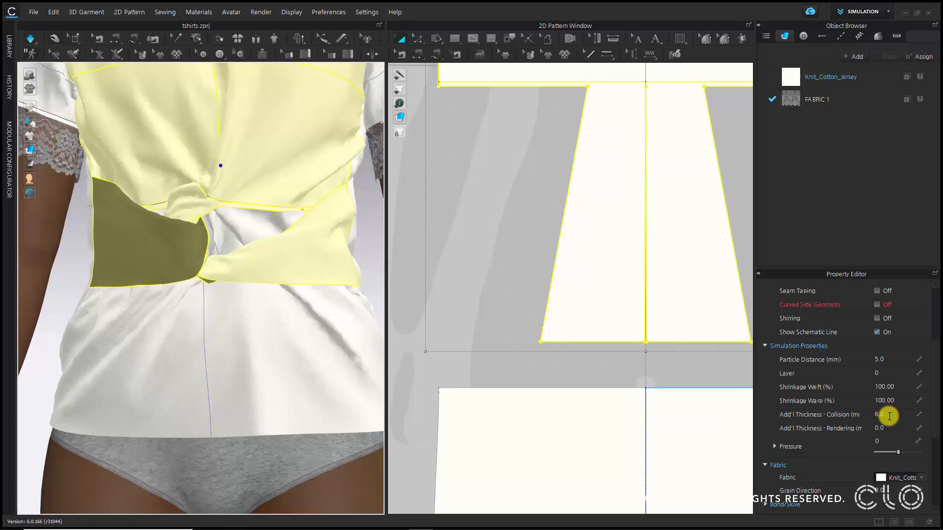
{"action": "left_click", "coordinate": [889, 416]}
{"action": "type", "text": "5"}
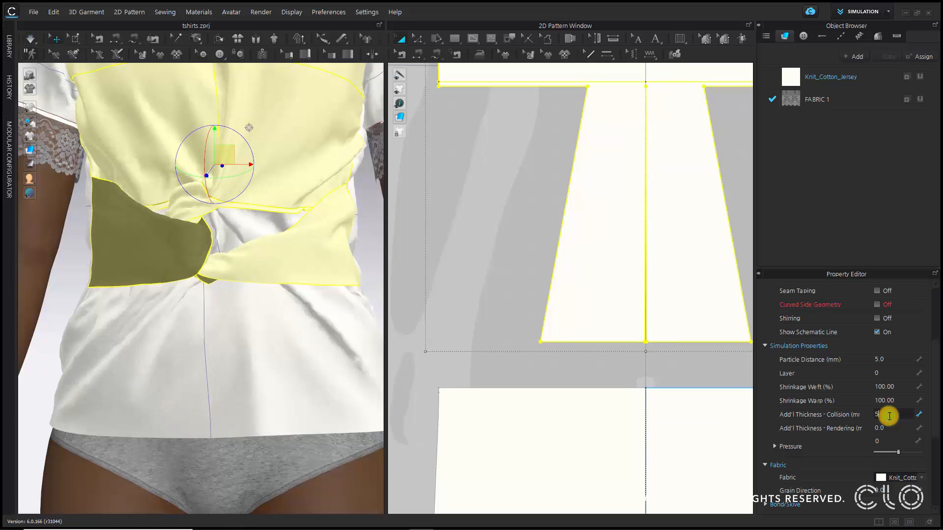
{"action": "key", "text": "Return"}
{"action": "key", "text": "space"}
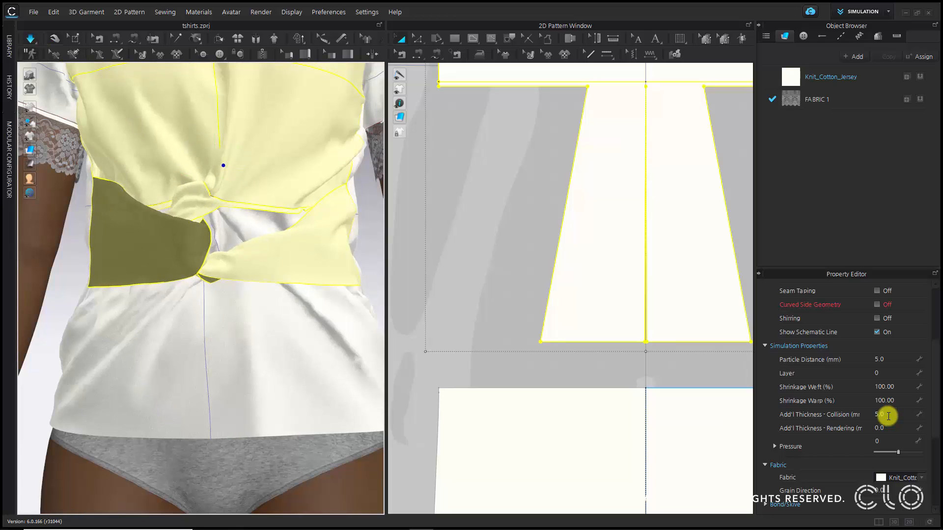
Bring the front bodice's additional collision thickness down to 4.0 mm and on to 3.0 mm with the simulation run each time.
{"action": "left_click", "coordinate": [888, 415]}
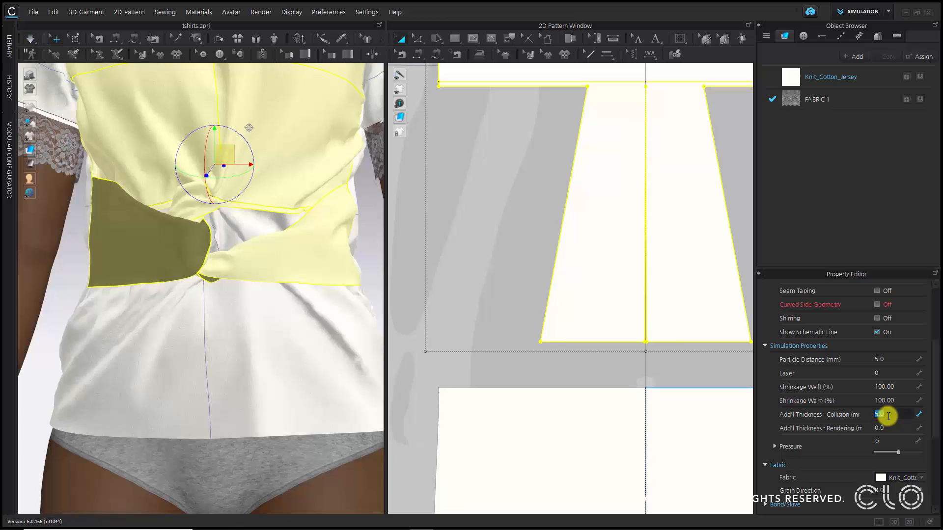
{"action": "key", "text": "space"}
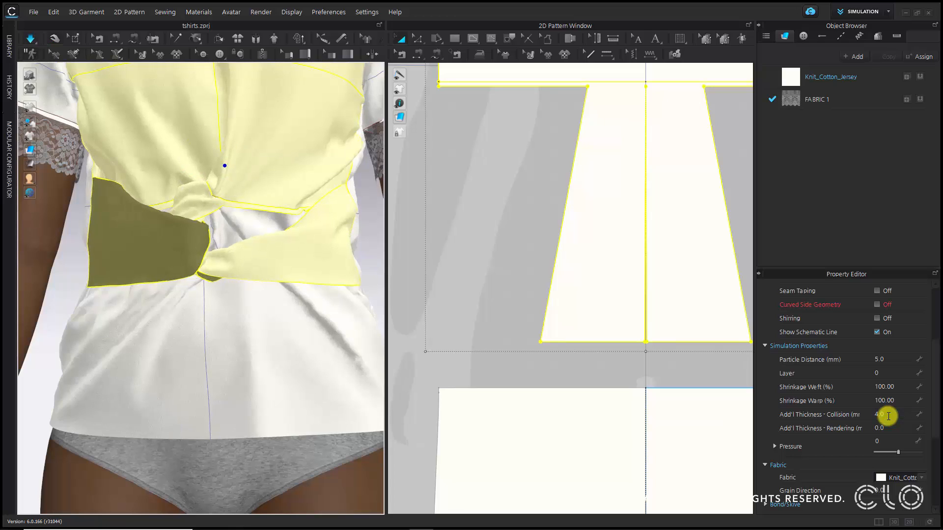
{"action": "left_click", "coordinate": [888, 416]}
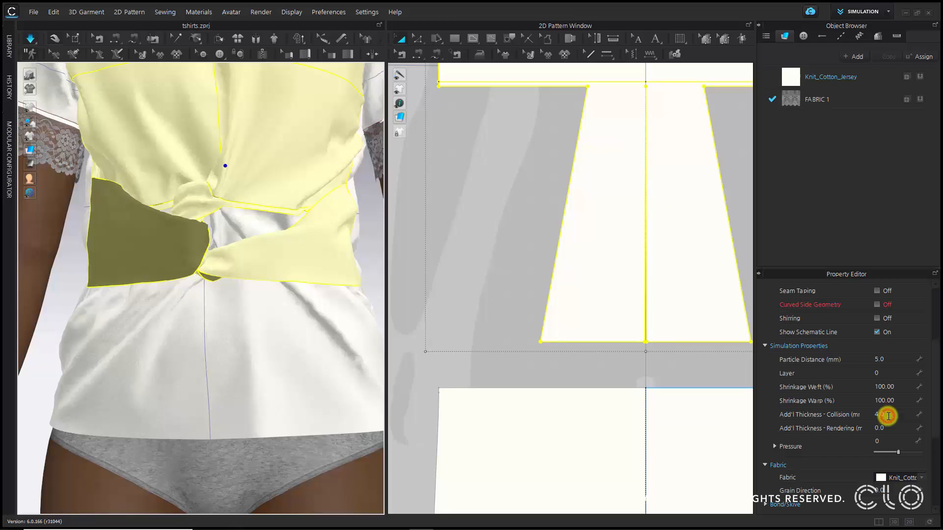
{"action": "type", "text": "3"}
{"action": "key", "text": "space"}
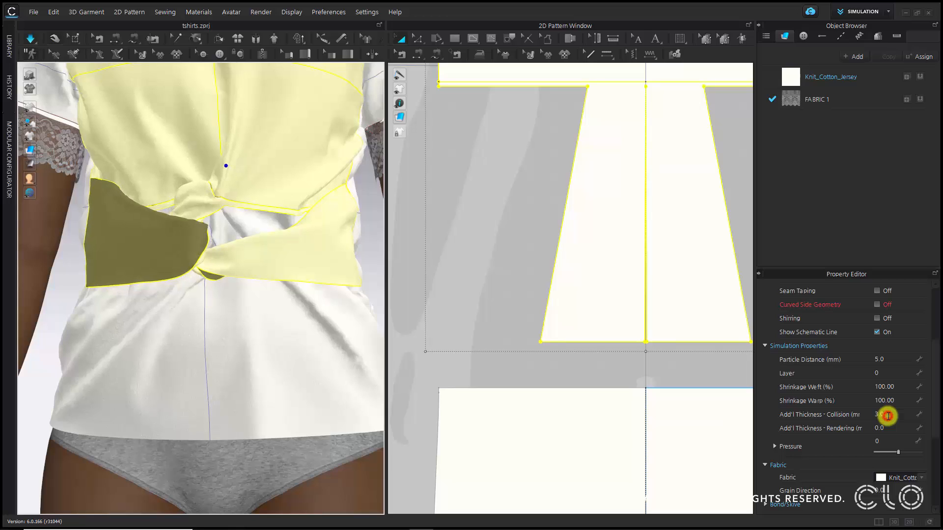
Drop the front bodice's additional collision thickness to 2.0 mm and finally 1.0 mm, simulating each until the knot settles.
{"action": "left_click", "coordinate": [888, 416]}
{"action": "type", "text": "2"}
{"action": "key", "text": "space"}
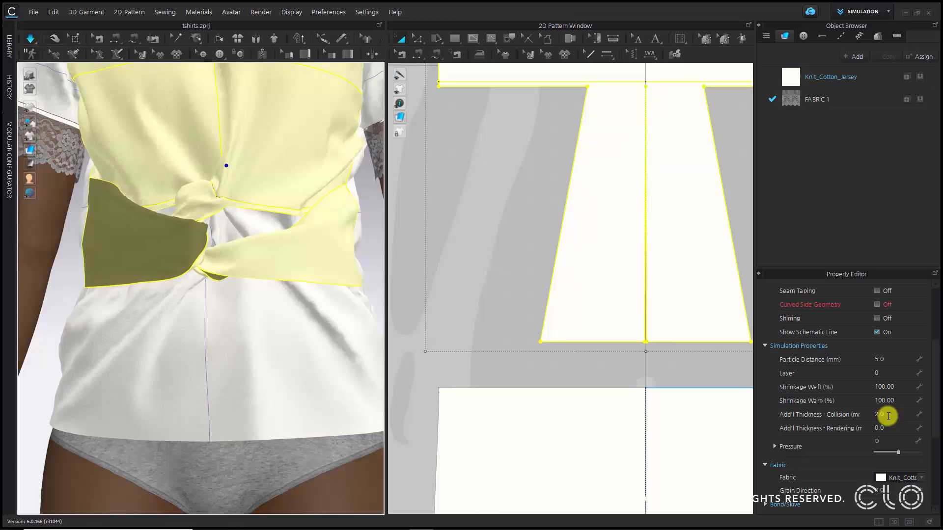
{"action": "left_click", "coordinate": [888, 416]}
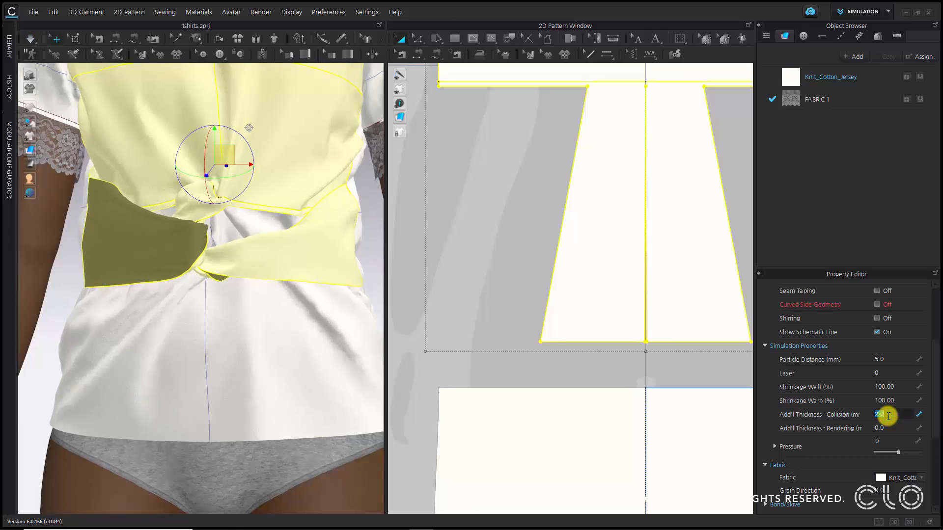
{"action": "key", "text": "Return"}
{"action": "key", "text": "space"}
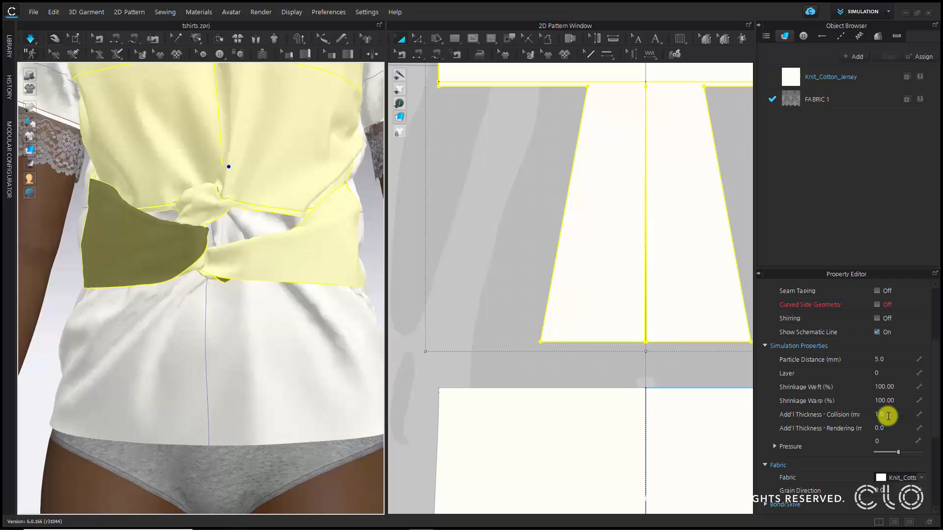
{"action": "key", "text": "w"}
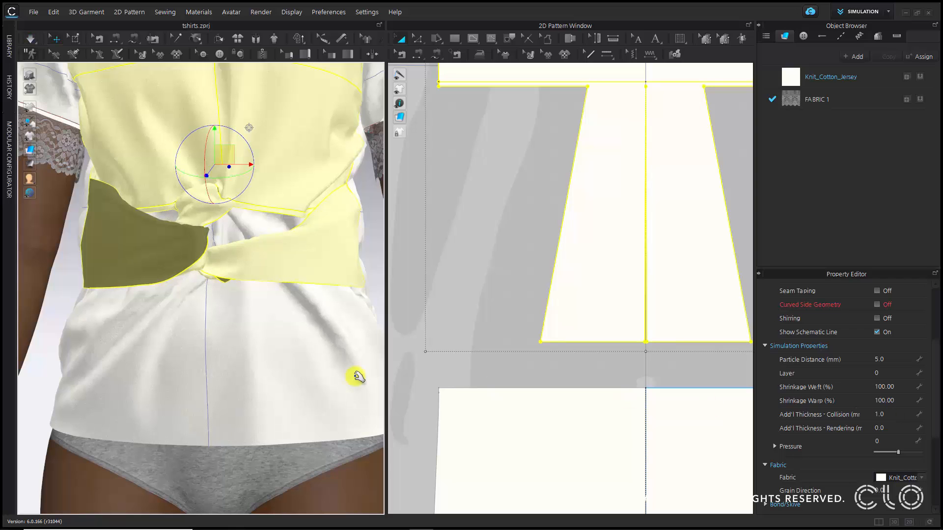
Freeze the selected knotted front bodice pattern on the avatar.
{"action": "right_click_drag", "start_coordinate": [212, 191], "coordinate": [204, 219]}
{"action": "scroll", "coordinate": [235, 283], "scroll_direction": "down", "scroll_amount": 6}
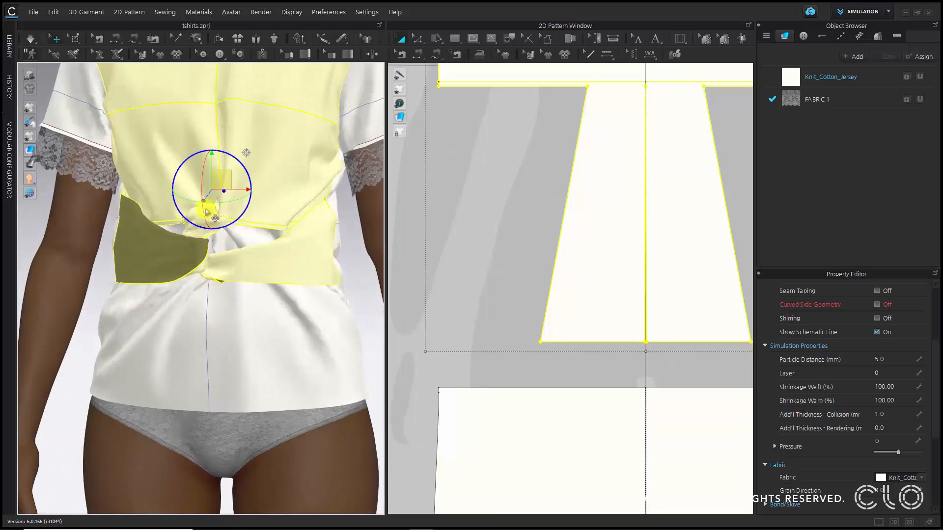
{"action": "right_click", "coordinate": [225, 176]}
{"action": "left_click", "coordinate": [262, 255]}
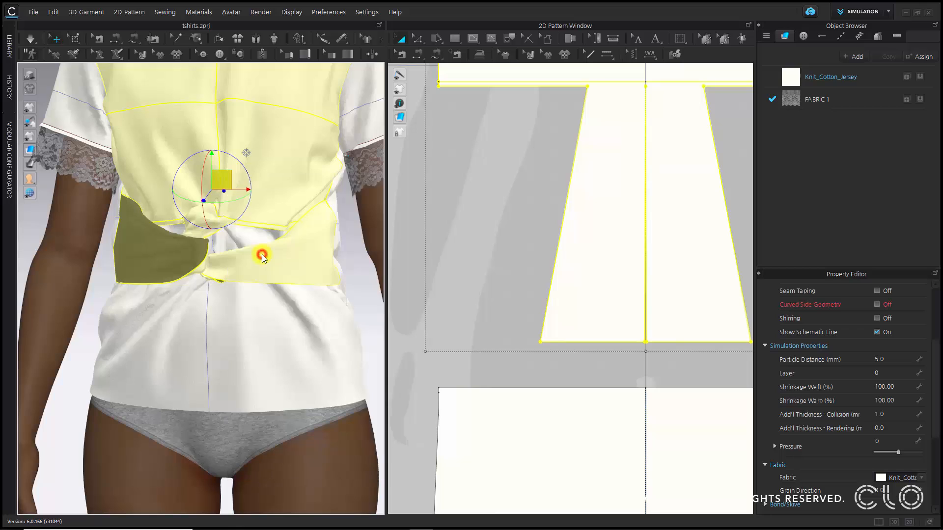
Simulate the garment and tug the lower body panel at both side seams to smooth its folds below the frozen tie.
{"action": "right_click_drag", "start_coordinate": [230, 273], "coordinate": [243, 221]}
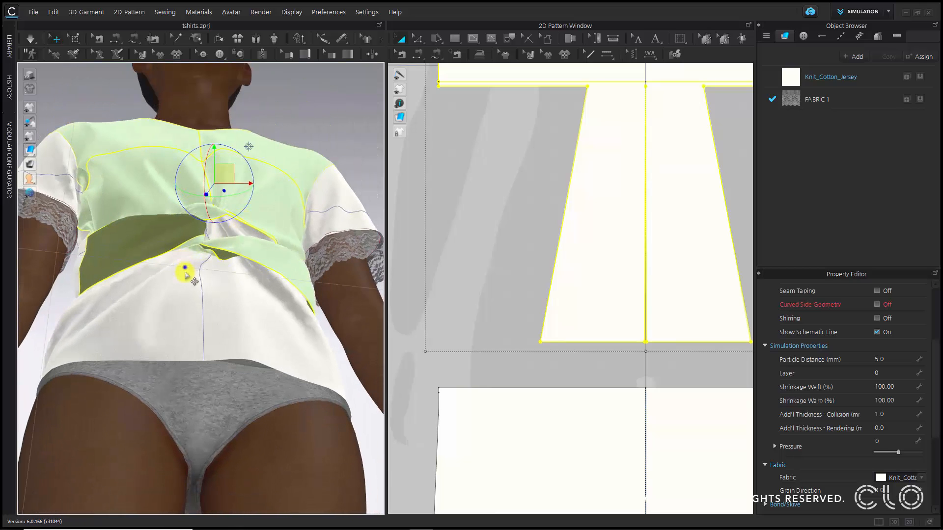
{"action": "right_click_drag", "start_coordinate": [185, 273], "coordinate": [182, 305]}
{"action": "left_click", "coordinate": [31, 38]}
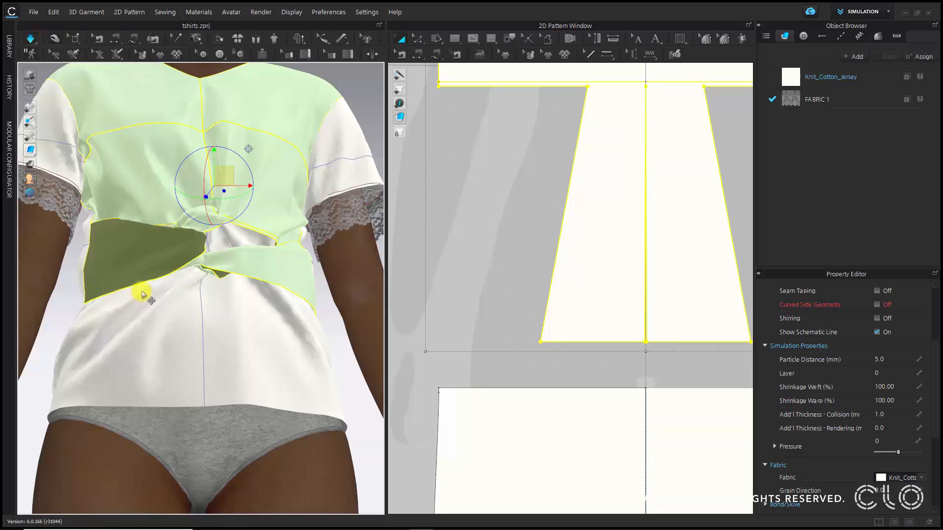
{"action": "left_click", "coordinate": [98, 316]}
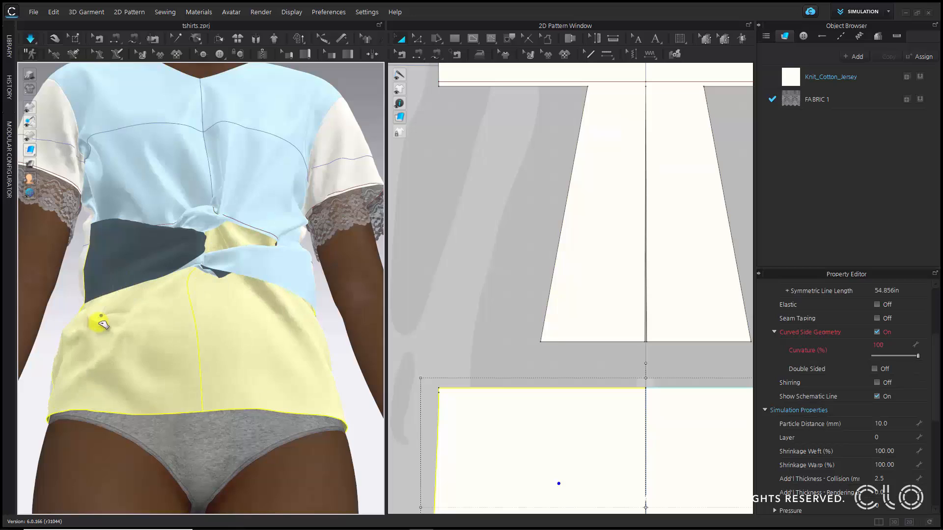
{"action": "left_click_drag", "start_coordinate": [303, 320], "coordinate": [339, 358]}
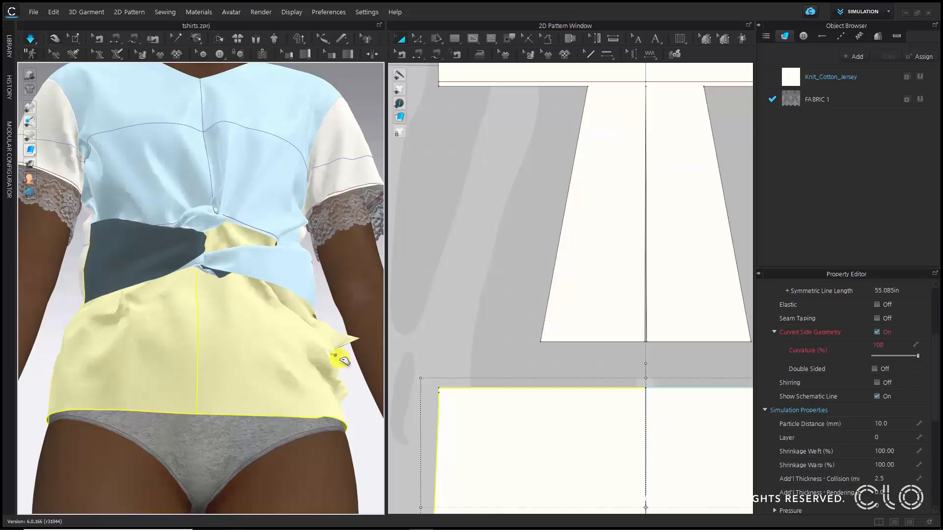
{"action": "left_click", "coordinate": [102, 307]}
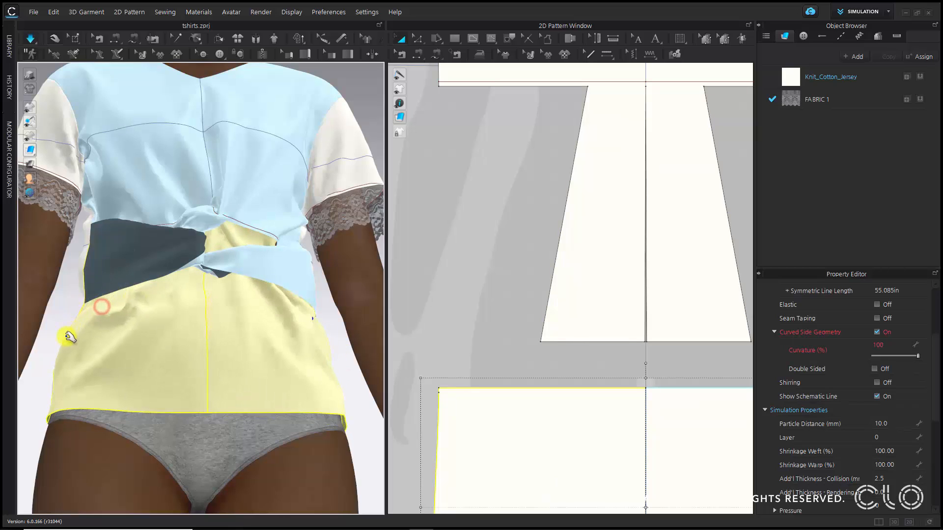
{"action": "left_click_drag", "start_coordinate": [67, 337], "coordinate": [68, 338]}
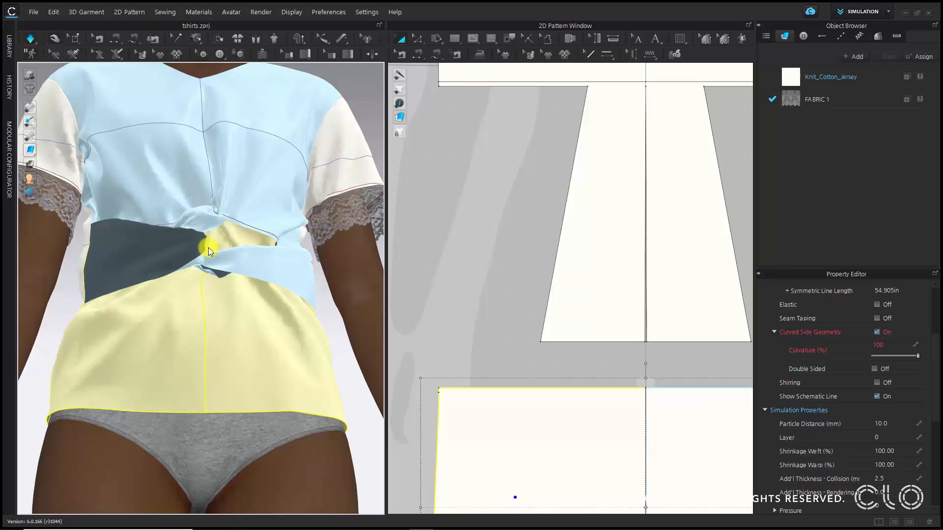
{"action": "scroll", "coordinate": [235, 275], "scroll_direction": "down", "scroll_amount": 5}
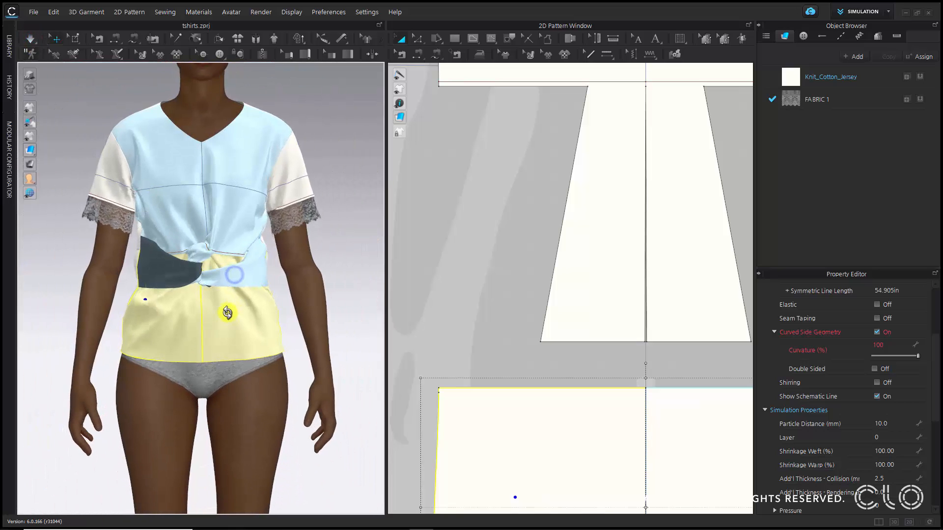
Set the frozen front bodice's particle distance to 3.0 mm.
{"action": "left_click", "coordinate": [209, 199]}
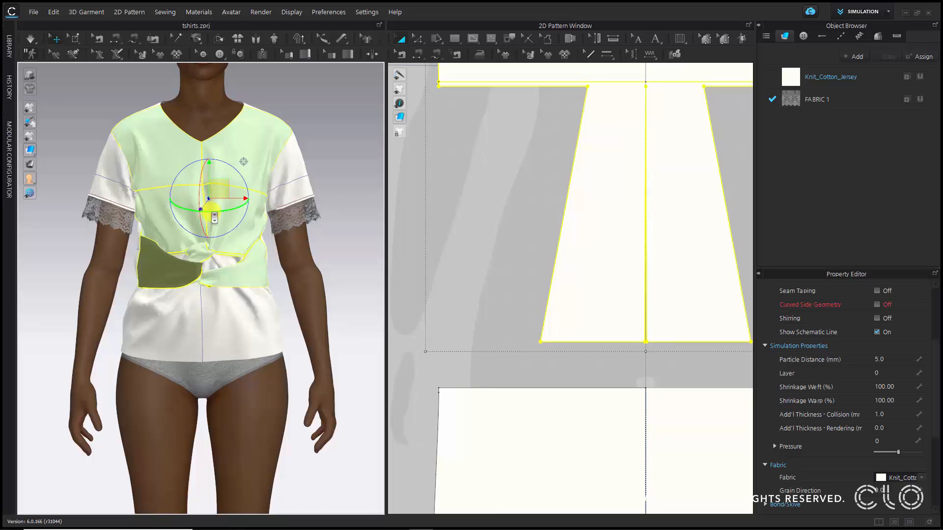
{"action": "scroll", "coordinate": [210, 211], "scroll_direction": "up", "scroll_amount": 6}
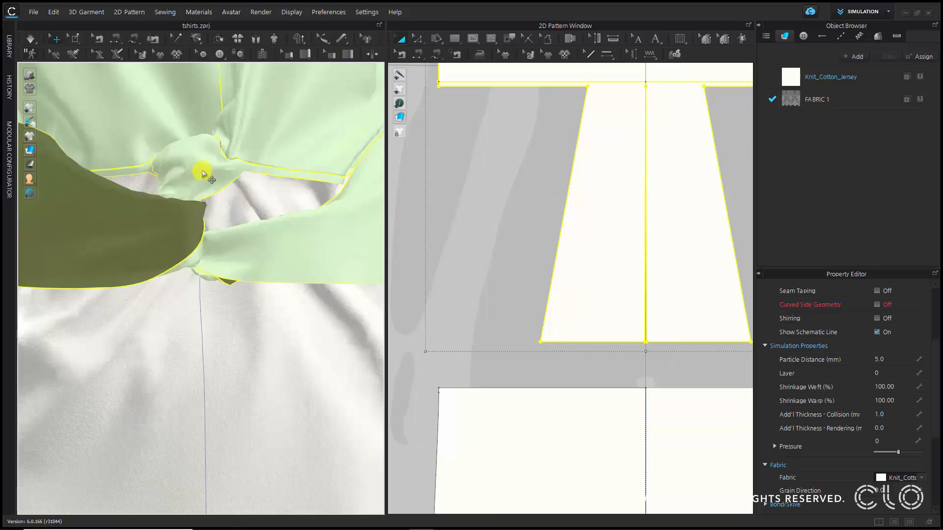
{"action": "left_click", "coordinate": [900, 359]}
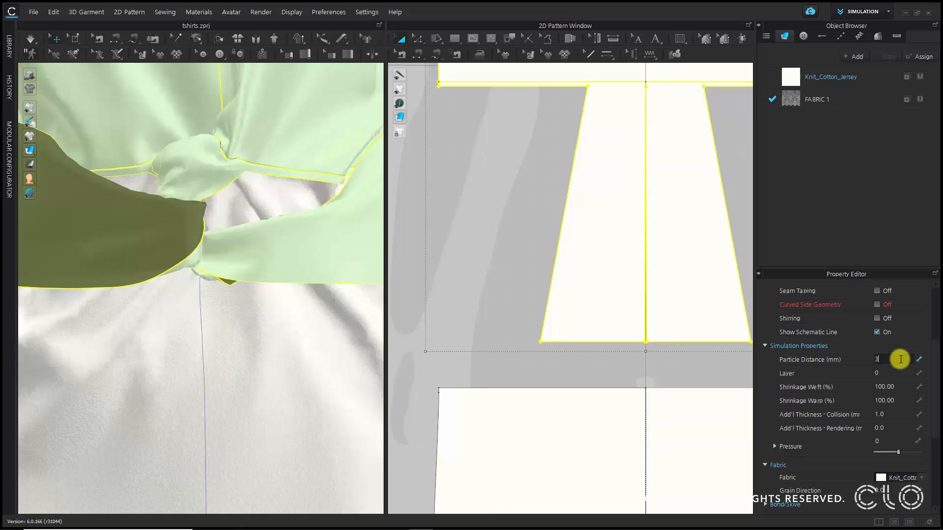
{"action": "type", "text": "3"}
{"action": "key", "text": "Return"}
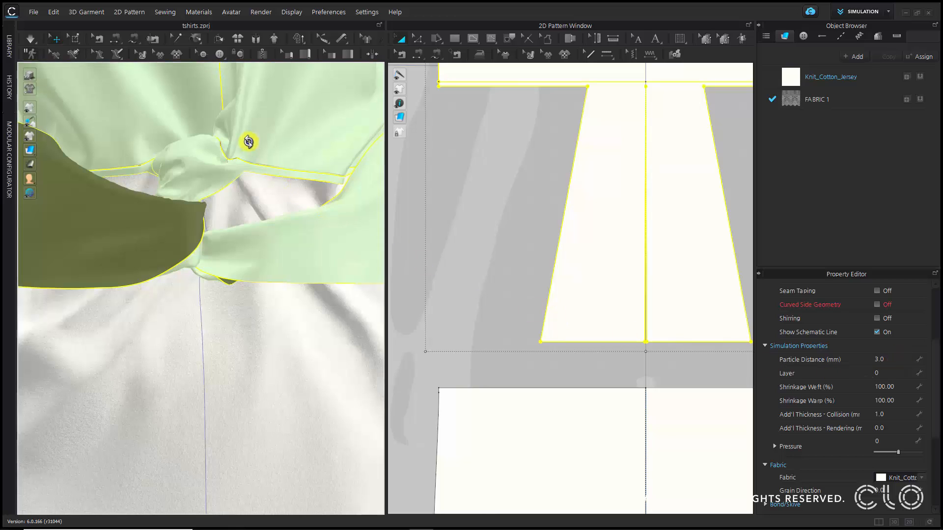
Unfreeze the knotted front bodice and simulate the whole T-shirt with the finer mesh.
{"action": "right_click", "coordinate": [255, 154]}
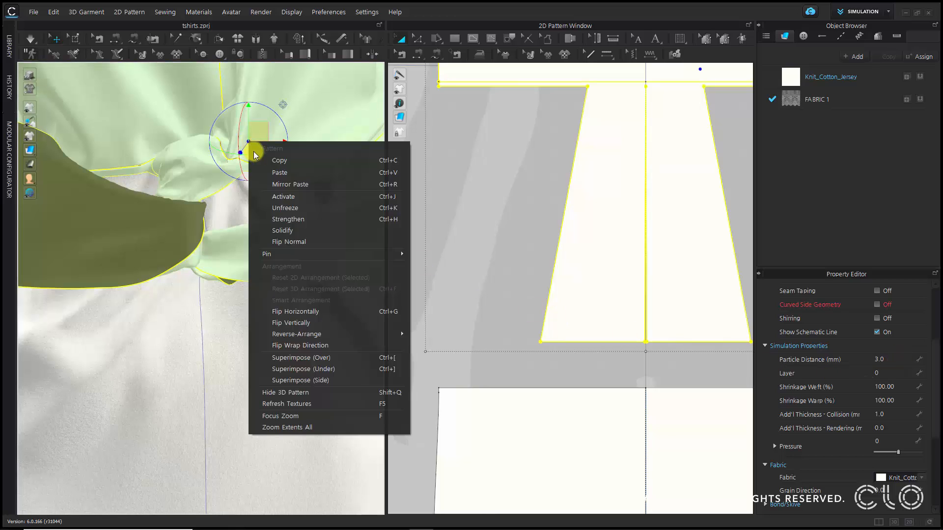
{"action": "left_click", "coordinate": [305, 208]}
{"action": "scroll", "coordinate": [304, 210], "scroll_direction": "down", "scroll_amount": 4}
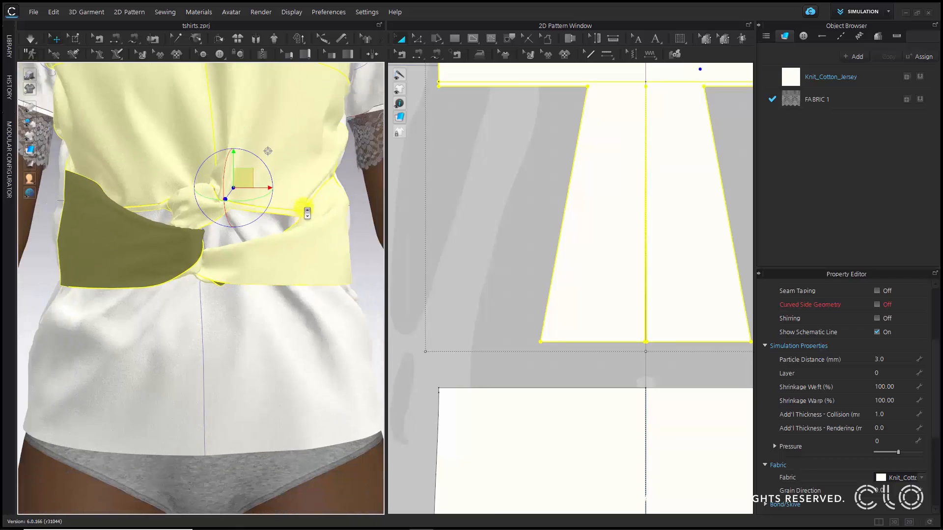
{"action": "middle_click_drag", "start_coordinate": [279, 219], "coordinate": [295, 267]}
{"action": "right_click_drag", "start_coordinate": [295, 266], "coordinate": [270, 265]}
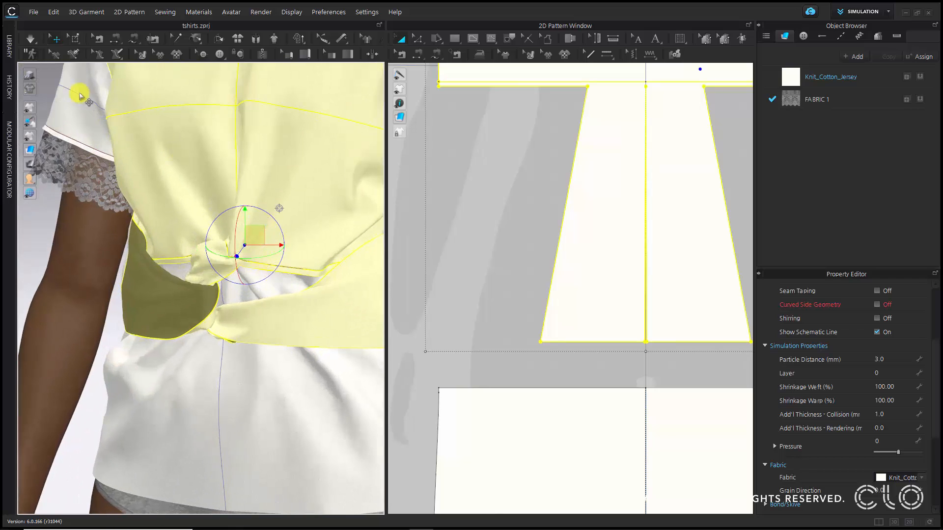
{"action": "left_click", "coordinate": [29, 41]}
{"action": "left_click", "coordinate": [29, 41]}
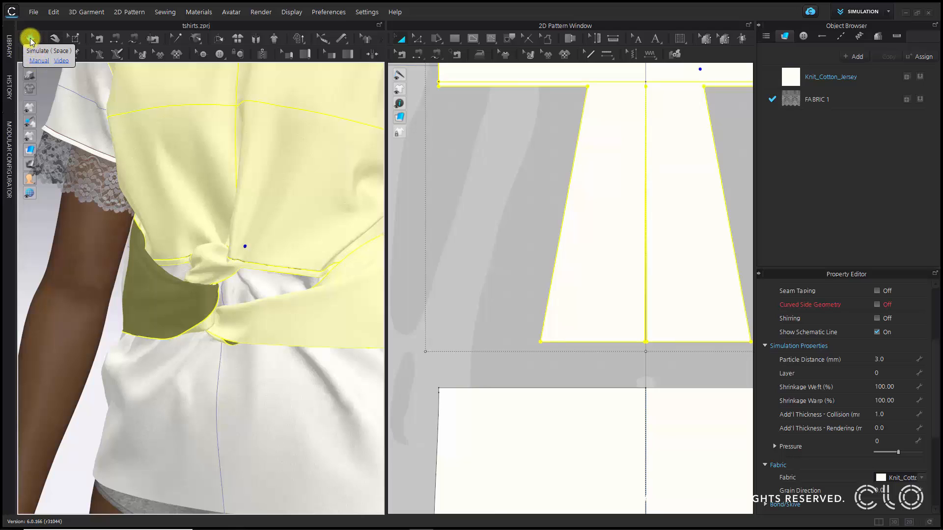
{"action": "left_click", "coordinate": [31, 38]}
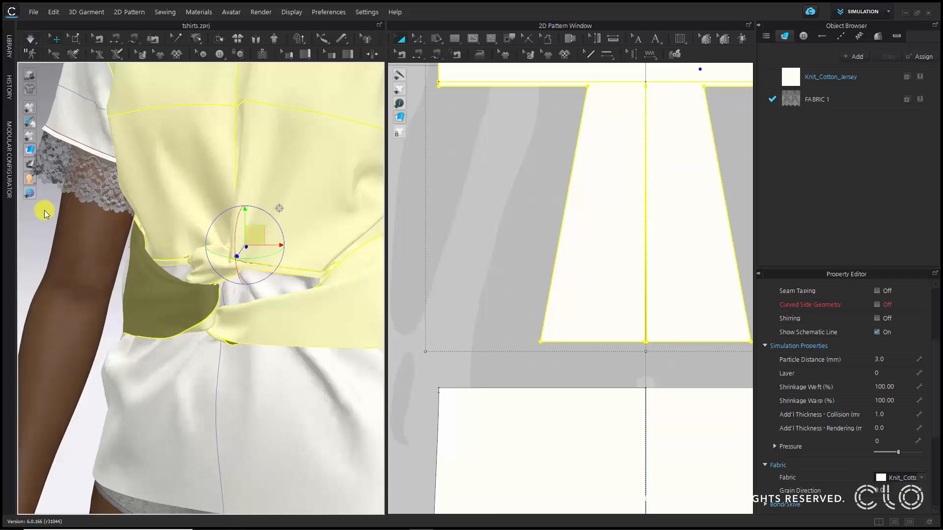
{"action": "right_click_drag", "start_coordinate": [214, 298], "coordinate": [313, 301]}
{"action": "scroll", "coordinate": [310, 287], "scroll_direction": "down", "scroll_amount": 6}
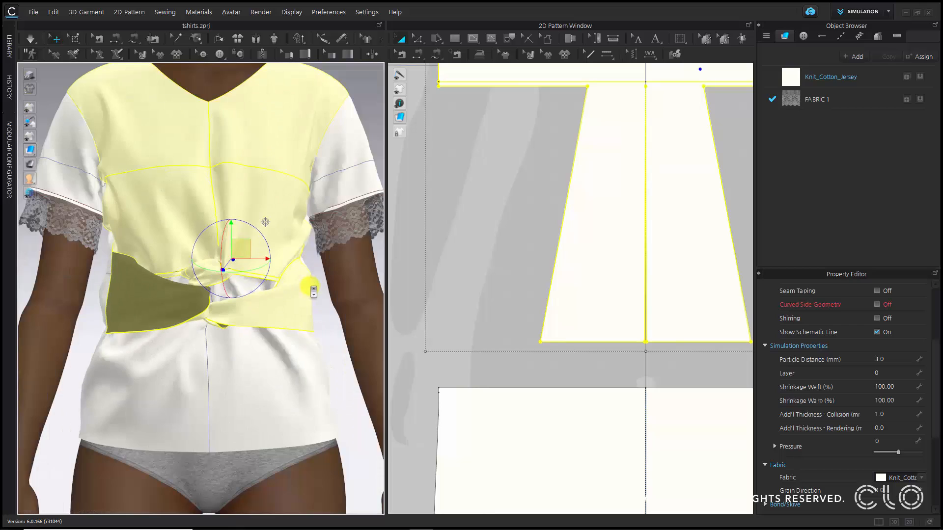
{"action": "scroll", "coordinate": [314, 291], "scroll_direction": "down", "scroll_amount": 2}
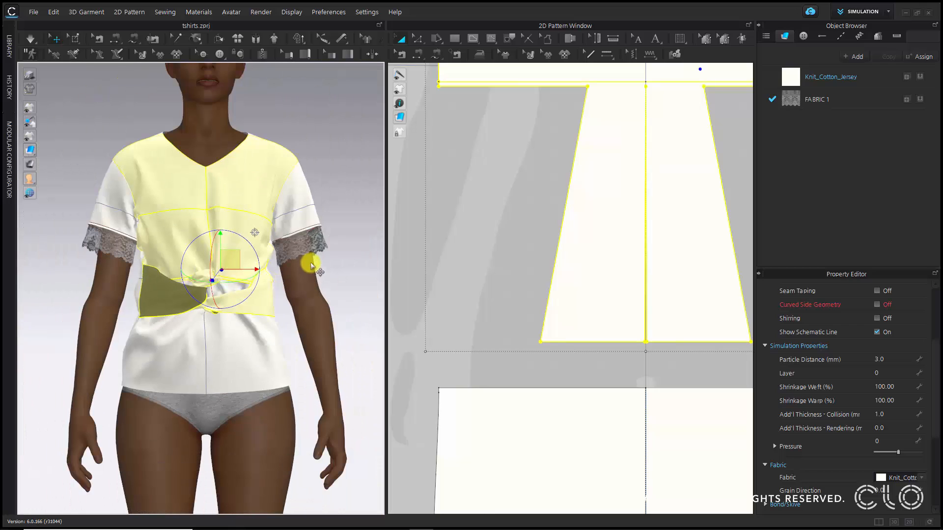
Apply the Hi-Res garment properties with 5.0 mm particle distance, 1.0 mm collision thickness and Fitting (Accurate) quality, and simulate the T-shirt.
{"action": "left_click", "coordinate": [301, 38]}
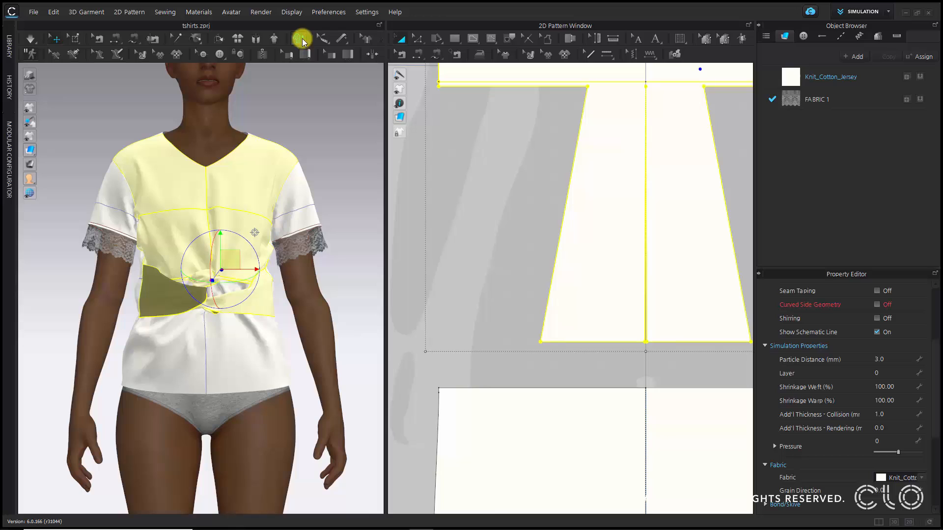
{"action": "left_click", "coordinate": [301, 39]}
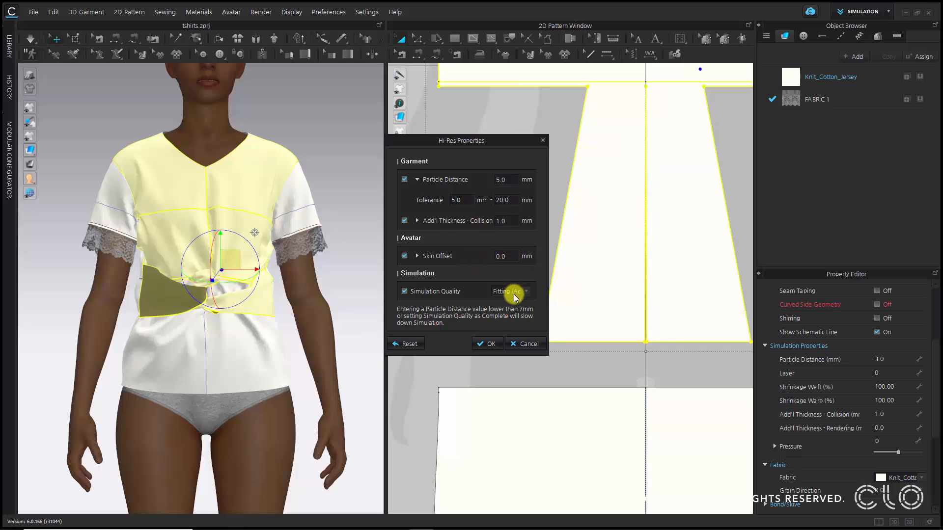
{"action": "left_click", "coordinate": [493, 347]}
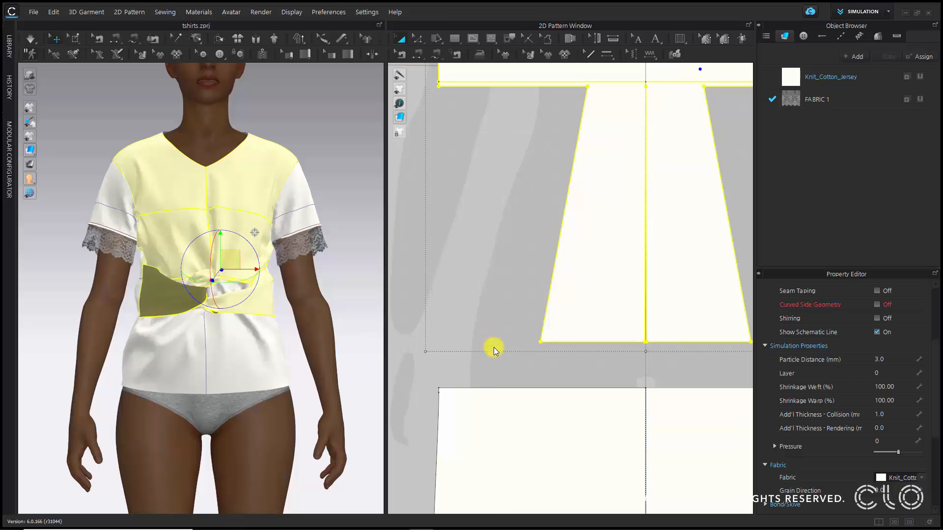
{"action": "key", "text": "space"}
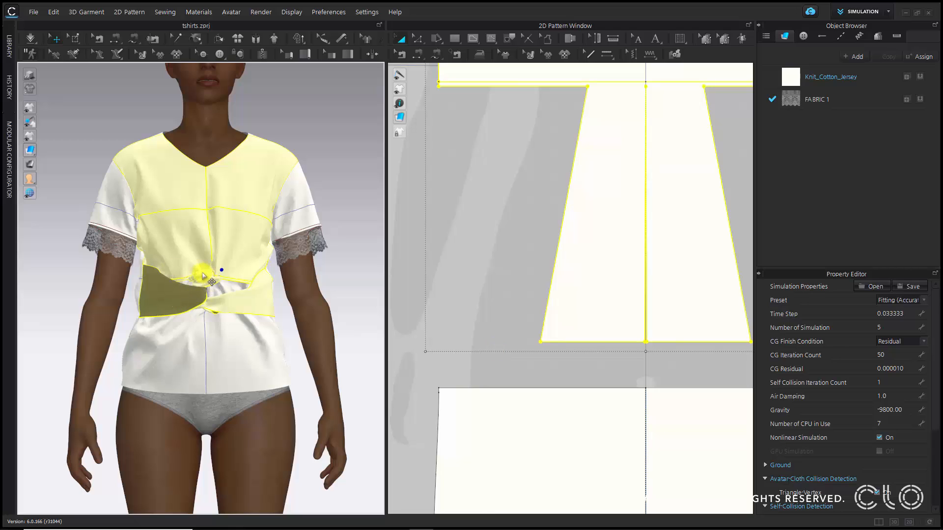
Box-pin the upper part of both tie panels around the knot, plus a patch of the overlapping tie beside it.
{"action": "left_click", "coordinate": [75, 39]}
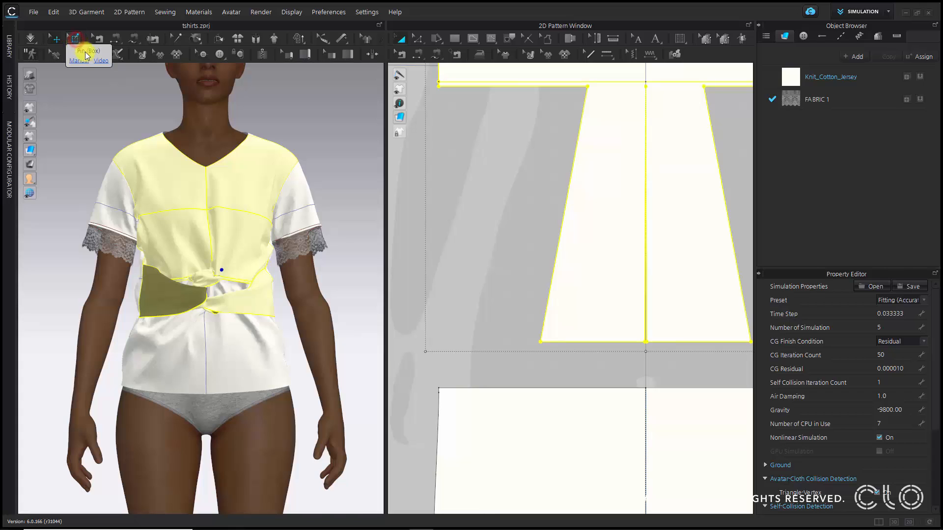
{"action": "middle_click_drag", "start_coordinate": [648, 169], "coordinate": [606, 252]}
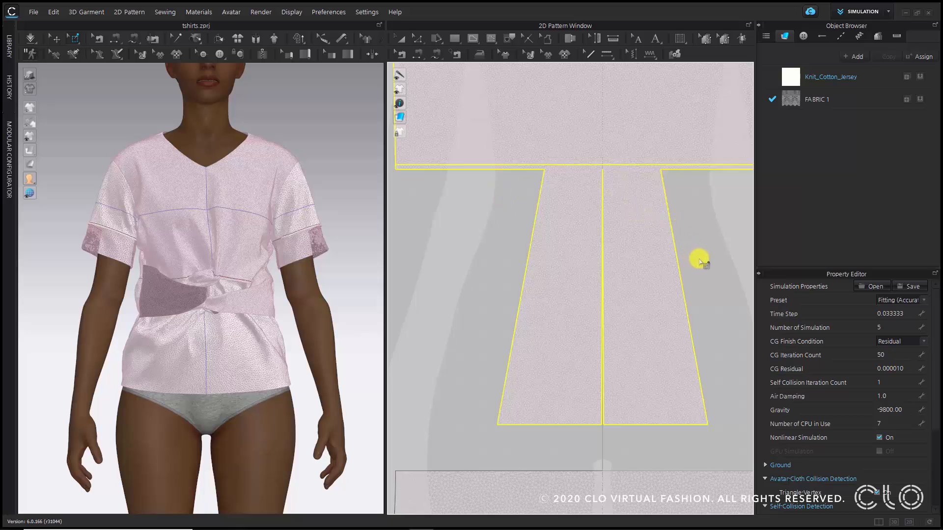
{"action": "left_click_drag", "start_coordinate": [700, 259], "coordinate": [505, 163]}
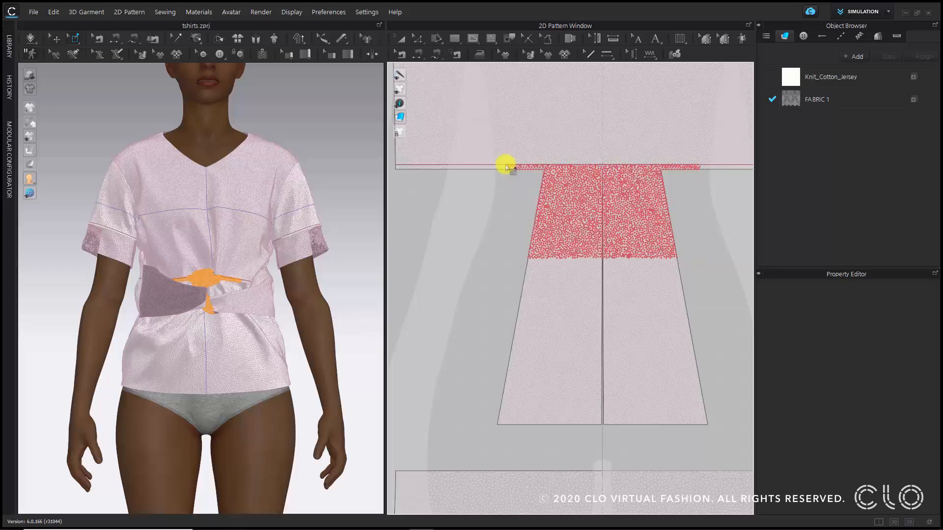
{"action": "scroll", "coordinate": [184, 314], "scroll_direction": "up", "scroll_amount": 3}
{"action": "mouse_move", "coordinate": [185, 314]}
{"action": "right_mouse_down"}
{"action": "mouse_move", "coordinate": [225, 337]}
{"action": "mouse_move", "coordinate": [168, 330]}
{"action": "mouse_move", "coordinate": [162, 318]}
{"action": "mouse_move", "coordinate": [193, 257]}
{"action": "mouse_move", "coordinate": [208, 322]}
{"action": "mouse_move", "coordinate": [175, 326]}
{"action": "mouse_move", "coordinate": [208, 343]}
{"action": "mouse_move", "coordinate": [176, 305]}
{"action": "right_mouse_up"}
{"action": "left_click_drag", "start_coordinate": [169, 278], "coordinate": [210, 339]}
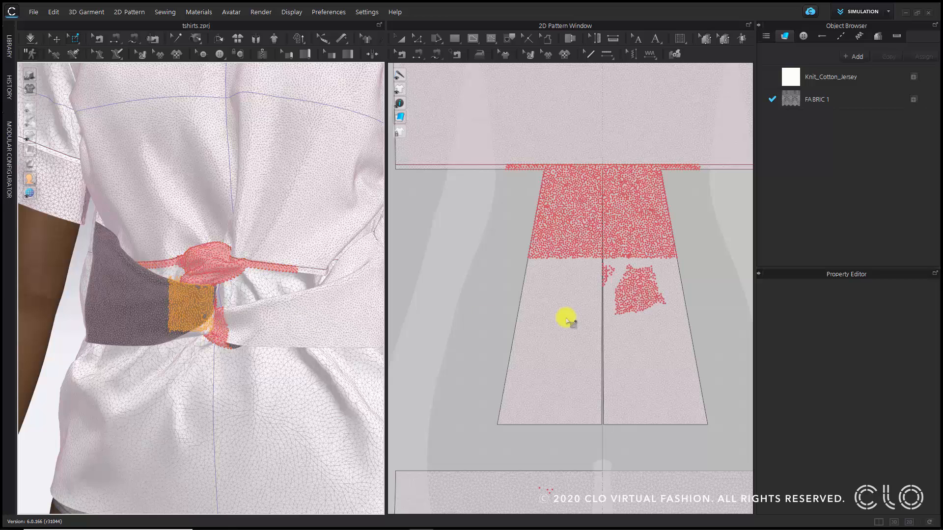
{"action": "scroll", "coordinate": [246, 318], "scroll_direction": "down", "scroll_amount": 5}
{"action": "right_click_drag", "start_coordinate": [231, 310], "coordinate": [248, 299]}
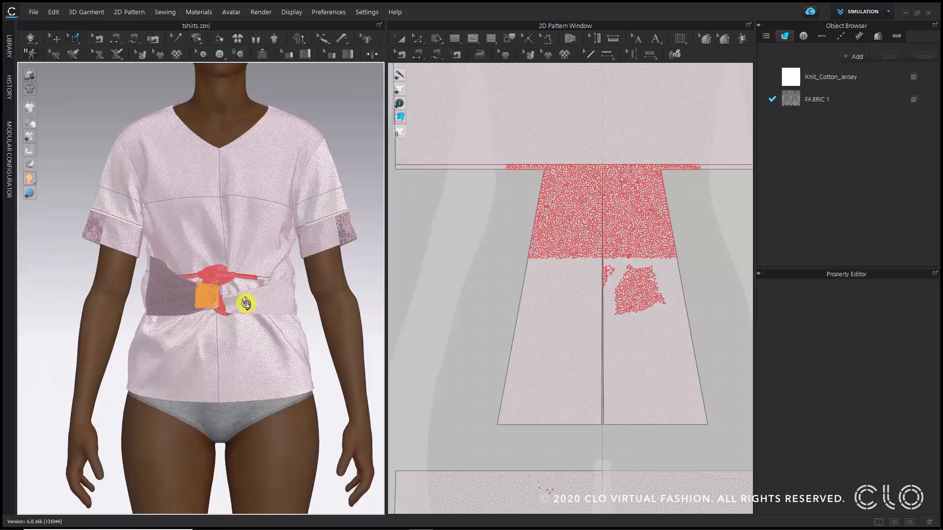
Simulate the T-shirt with the knot pinned and delete all pins from the garment.
{"action": "left_click", "coordinate": [35, 43]}
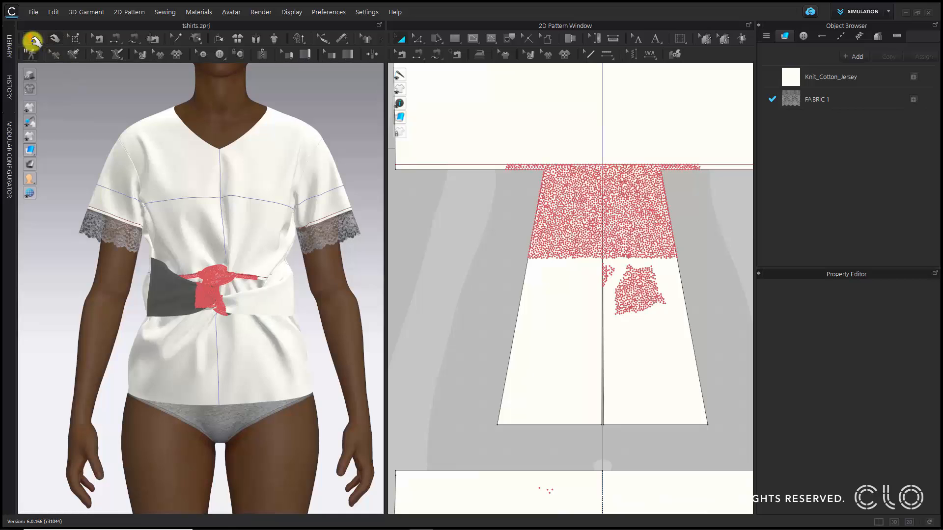
{"action": "left_click", "coordinate": [33, 41]}
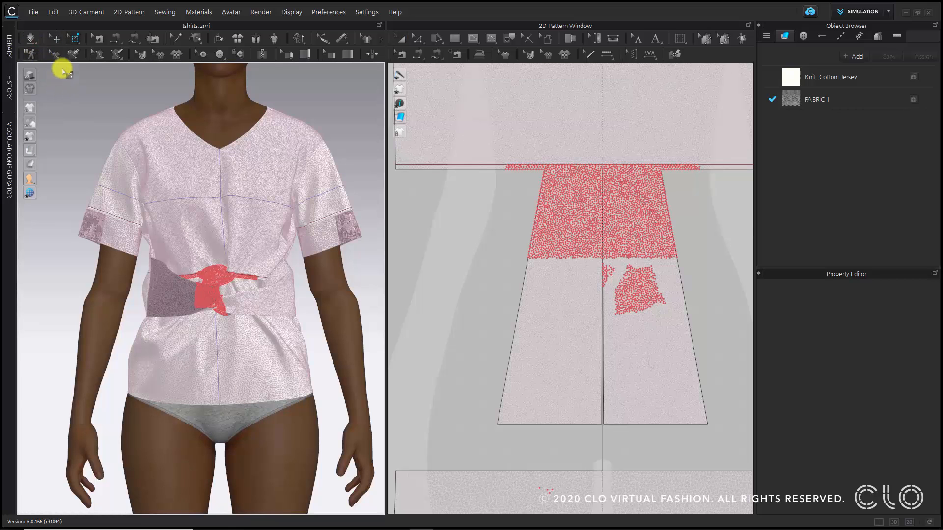
{"action": "left_click", "coordinate": [54, 39]}
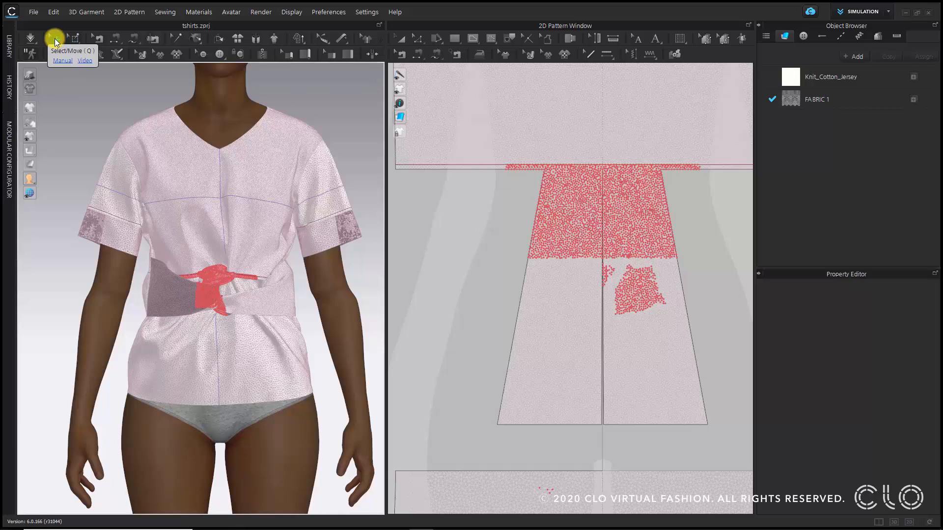
{"action": "right_click", "coordinate": [217, 272]}
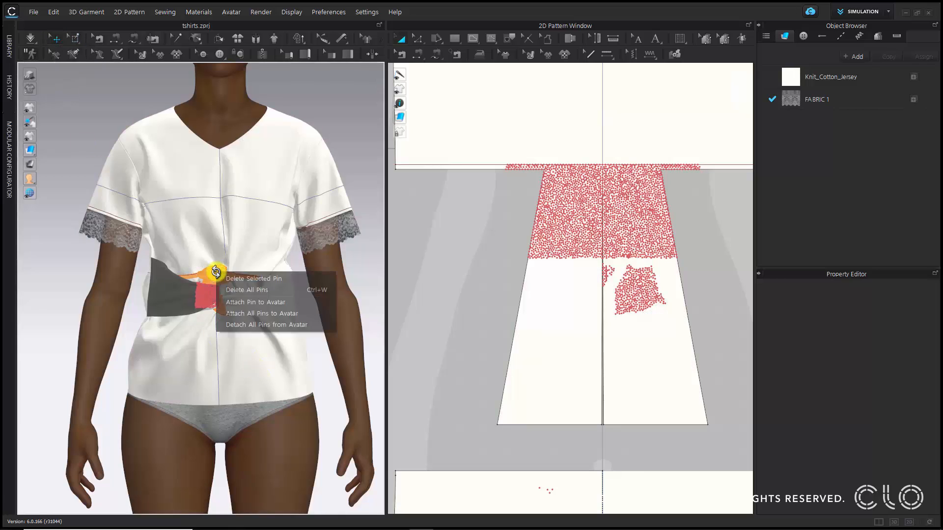
{"action": "left_click", "coordinate": [253, 290]}
Display the 3D garment with its fabric thickness rendered.
{"action": "scroll", "coordinate": [261, 319], "scroll_direction": "up", "scroll_amount": 3}
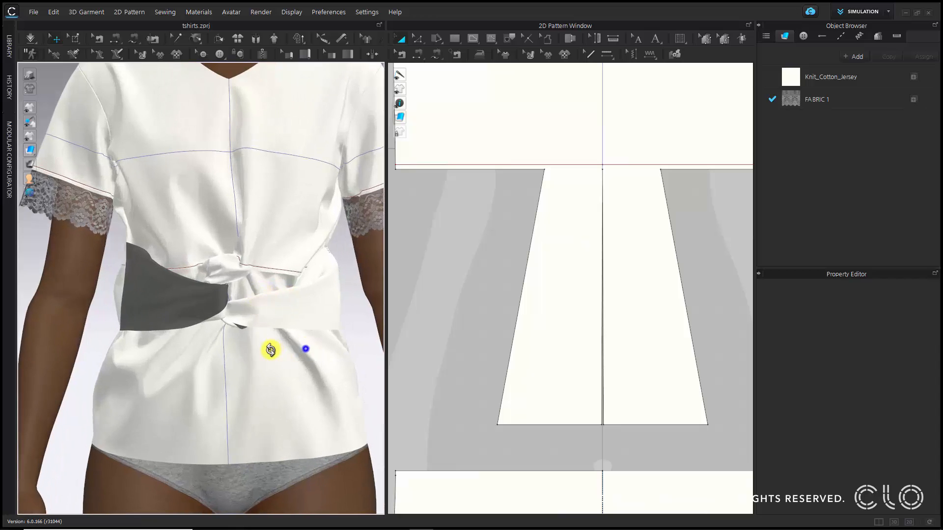
{"action": "right_click_drag", "start_coordinate": [269, 347], "coordinate": [181, 252]}
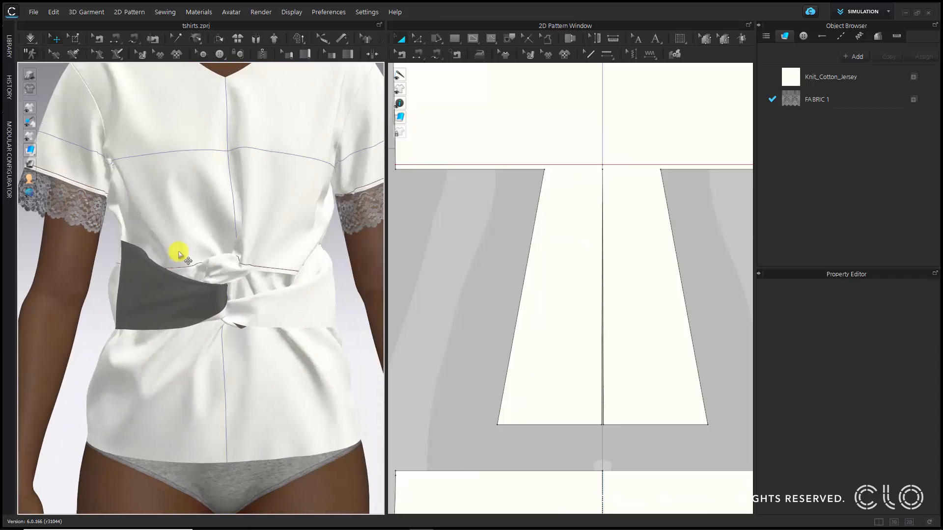
{"action": "mouse_move", "coordinate": [30, 151]}
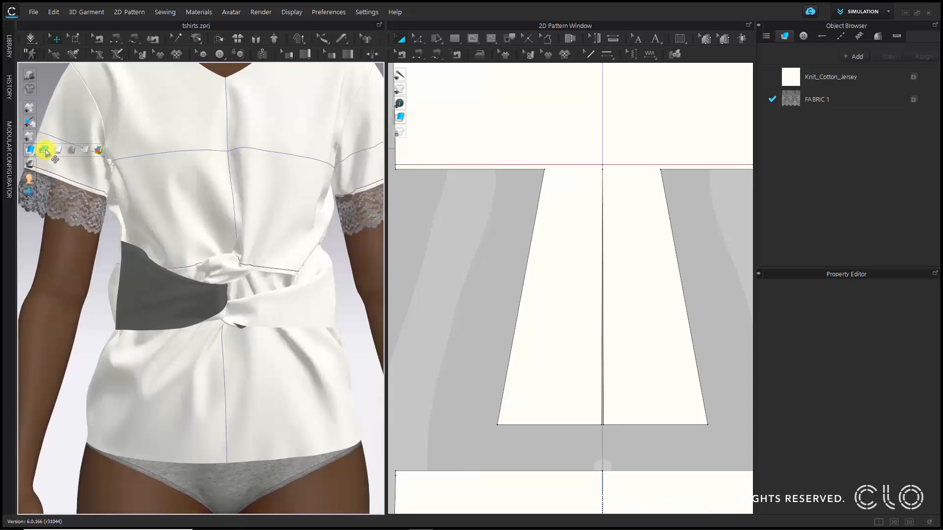
{"action": "left_click", "coordinate": [45, 151]}
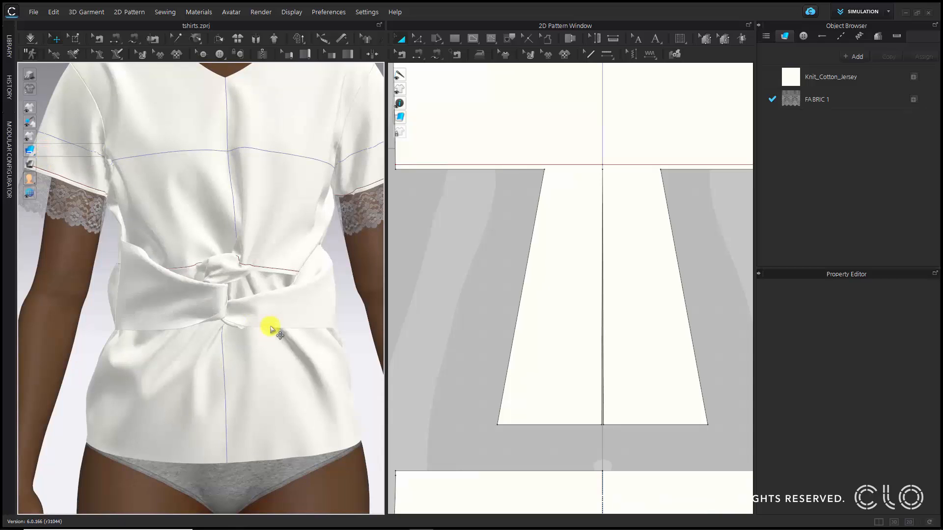
{"action": "scroll", "coordinate": [268, 320], "scroll_direction": "down", "scroll_amount": 6}
{"action": "right_click_drag", "start_coordinate": [290, 284], "coordinate": [292, 279]}
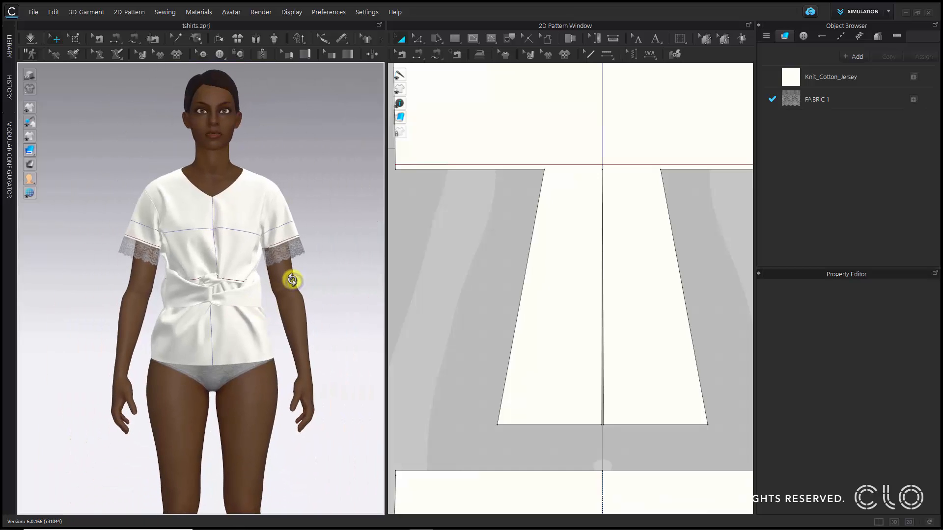
Apply the blue-striped Image 214.jpg from the ODM library folder as the texture of the Knit_Cotton_Jersey fabric.
{"action": "left_click", "coordinate": [840, 77]}
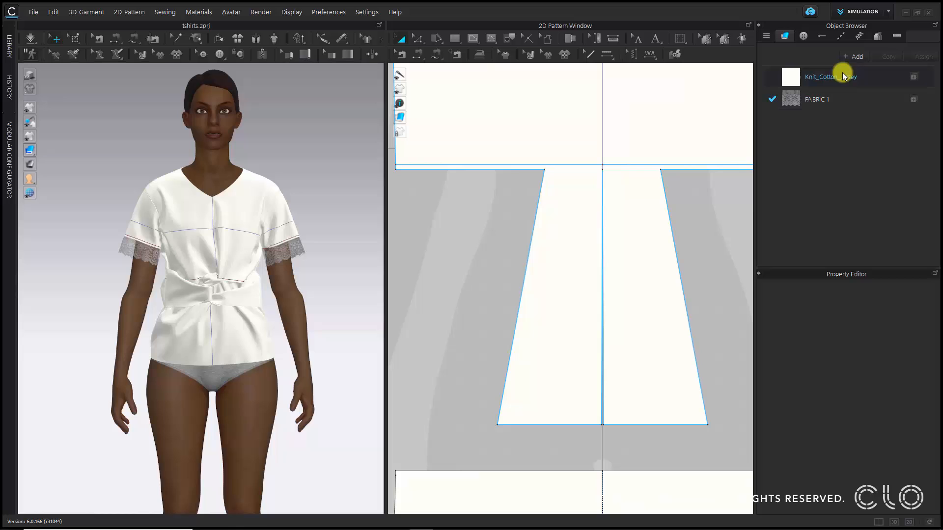
{"action": "left_click", "coordinate": [841, 74]}
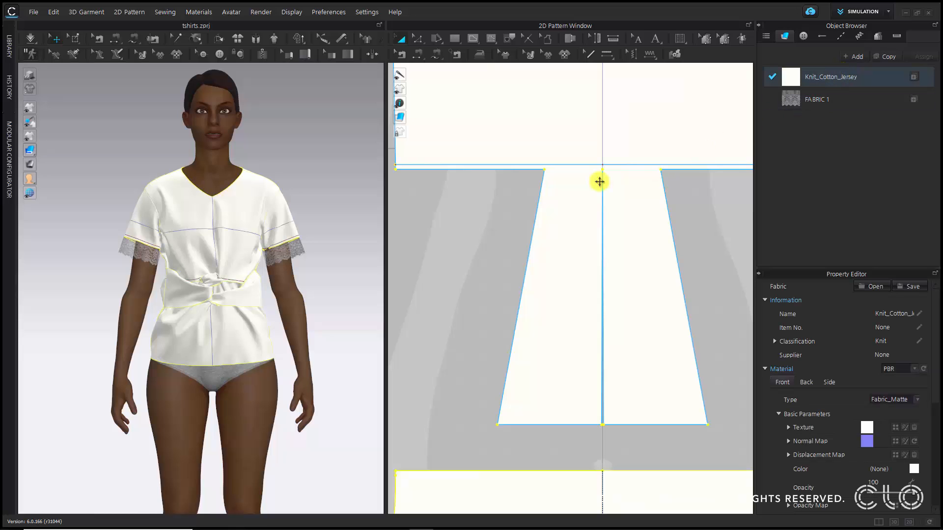
{"action": "left_click", "coordinate": [9, 47]}
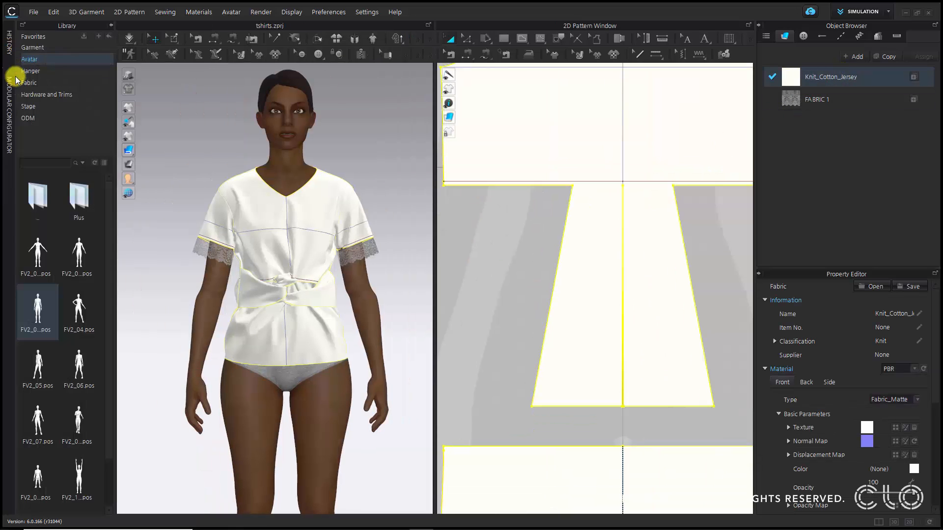
{"action": "left_click", "coordinate": [33, 118]}
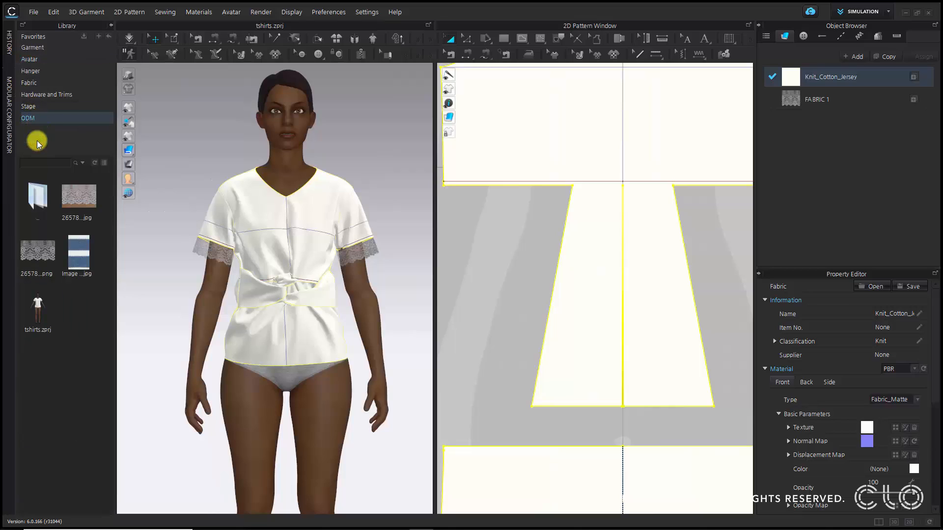
{"action": "mouse_move", "coordinate": [81, 270]}
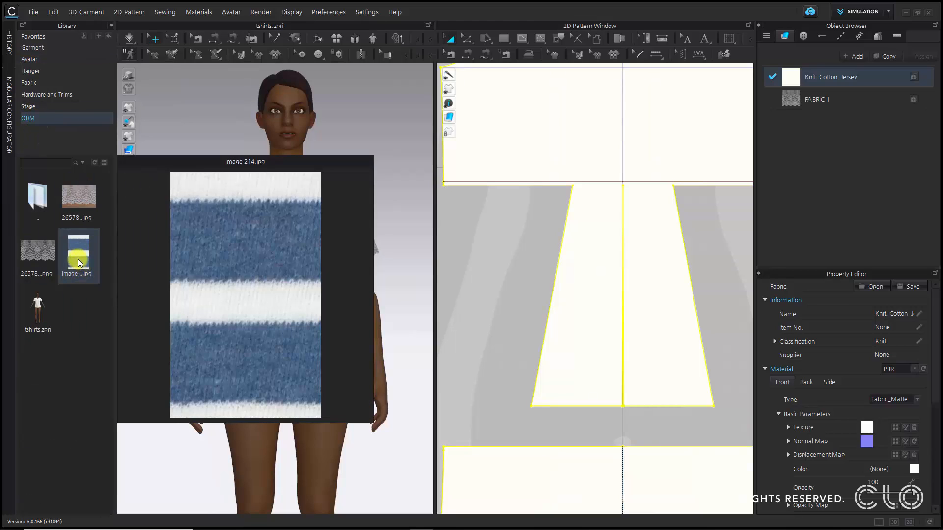
{"action": "left_click_drag", "start_coordinate": [79, 262], "coordinate": [869, 434]}
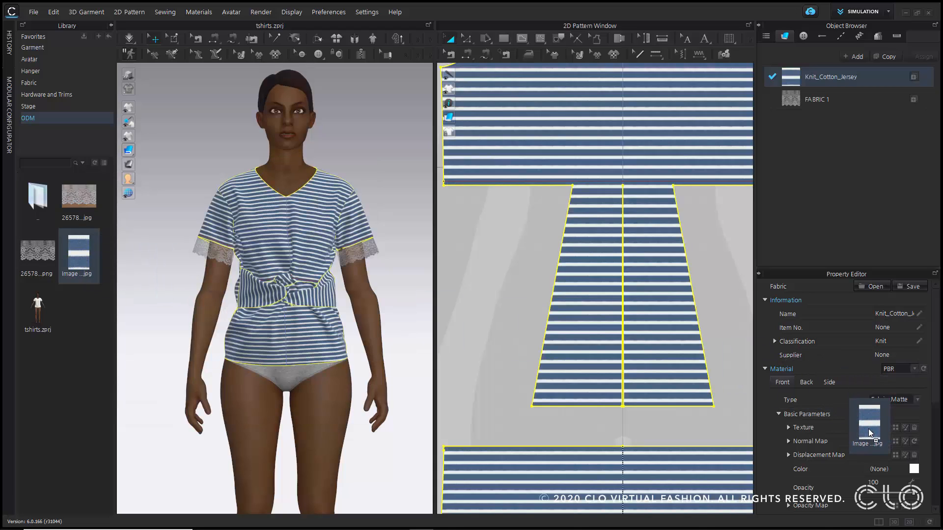
{"action": "left_click", "coordinate": [395, 277]}
{"action": "scroll", "coordinate": [294, 328], "scroll_direction": "up", "scroll_amount": 5}
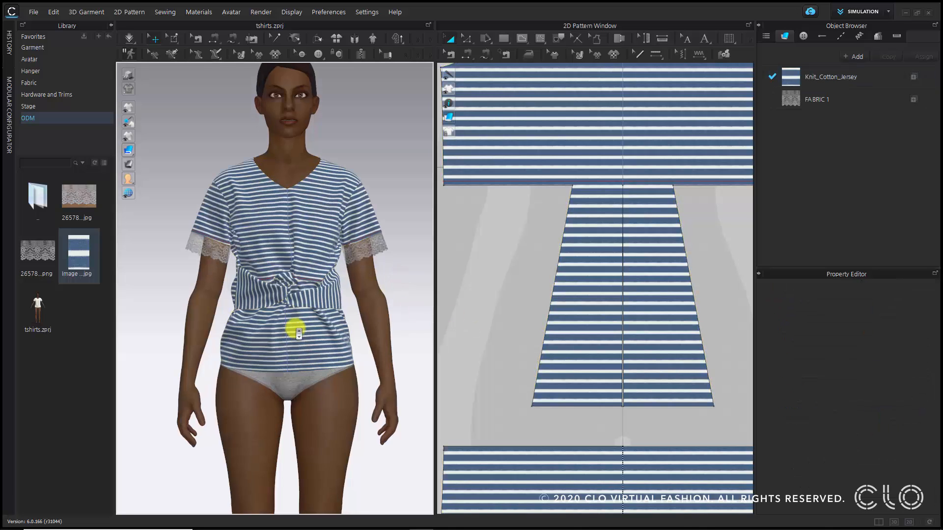
{"action": "mouse_move", "coordinate": [337, 361]}
{"action": "right_mouse_down"}
{"action": "mouse_move", "coordinate": [278, 354]}
{"action": "mouse_move", "coordinate": [336, 362]}
{"action": "right_mouse_up"}
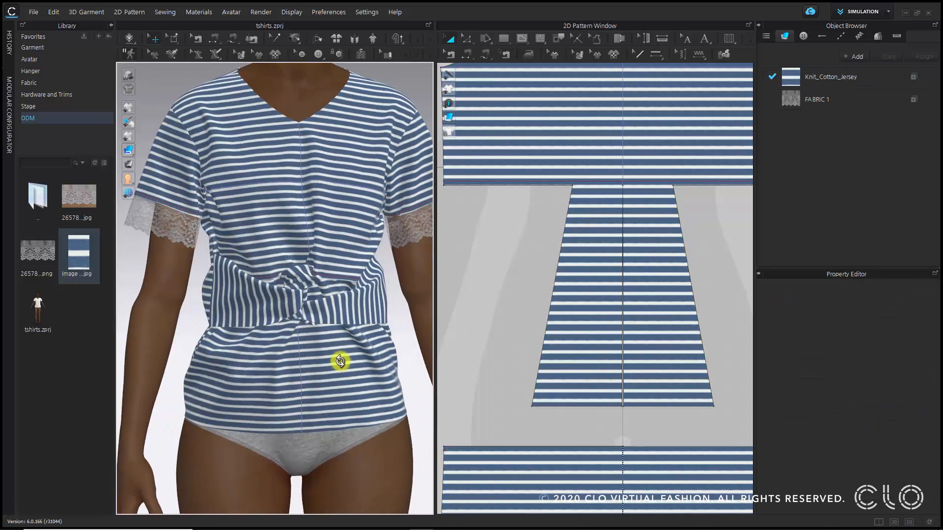
{"action": "scroll", "coordinate": [336, 311], "scroll_direction": "down", "scroll_amount": 4}
{"action": "middle_click_drag", "start_coordinate": [338, 283], "coordinate": [325, 311]}
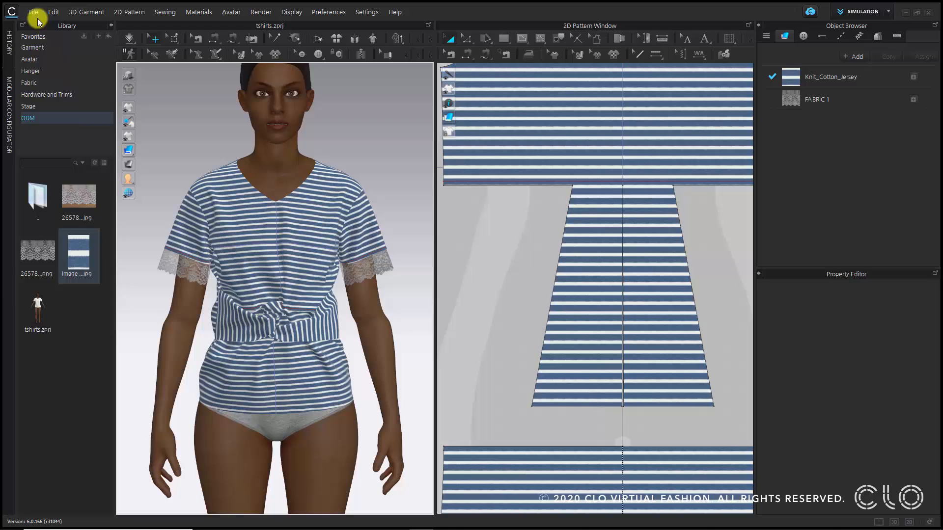
Save the project as a new file named tshirts_1 in the ODM folder.
{"action": "left_click", "coordinate": [35, 12]}
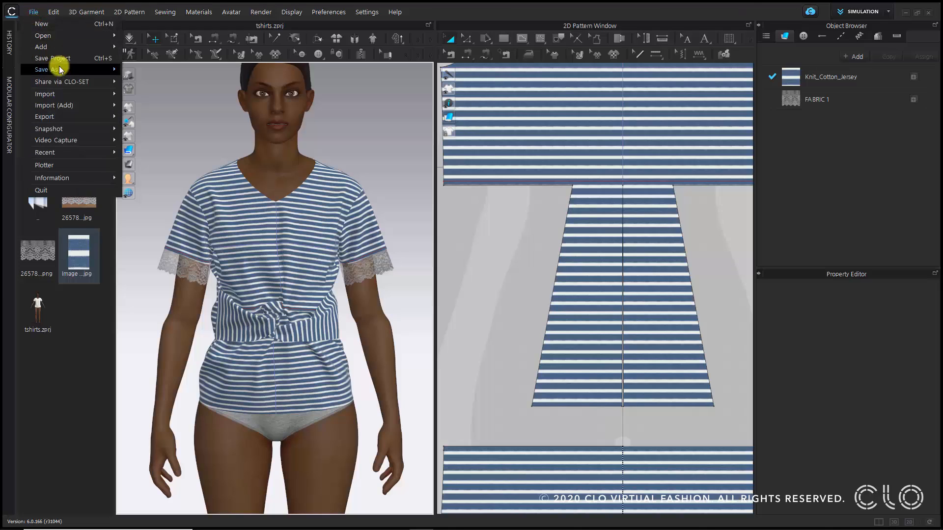
{"action": "mouse_move", "coordinate": [61, 70]}
{"action": "left_click", "coordinate": [143, 70]}
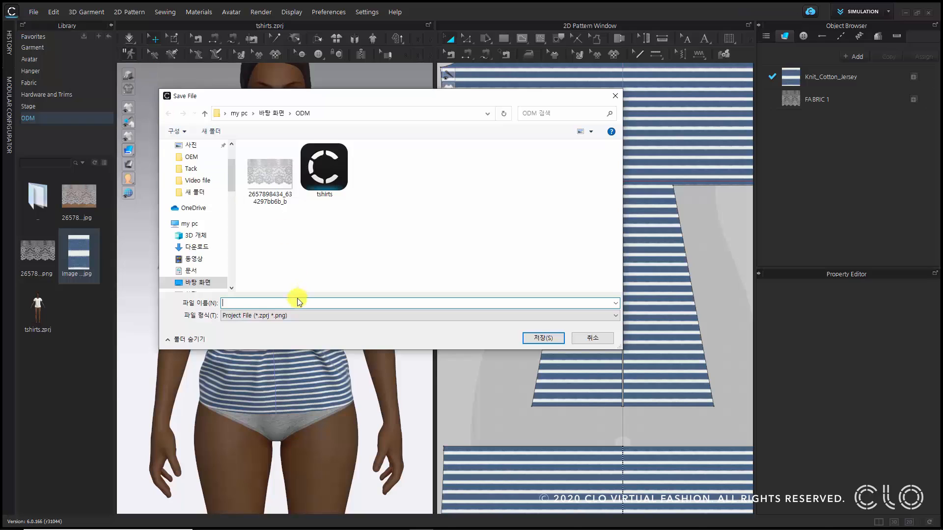
{"action": "left_click", "coordinate": [325, 172]}
{"action": "left_click", "coordinate": [261, 303]}
{"action": "left_click", "coordinate": [260, 305]}
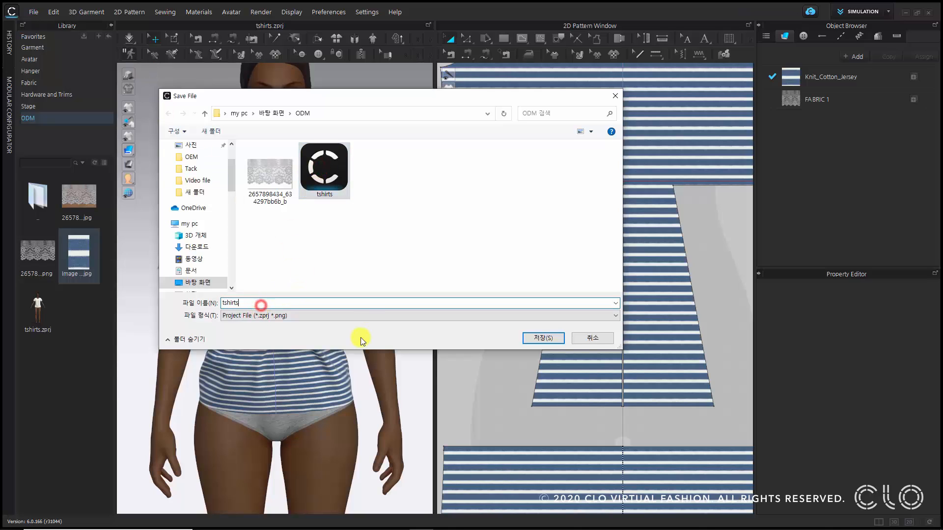
{"action": "type", "text": "_1"}
{"action": "key", "text": "Return"}
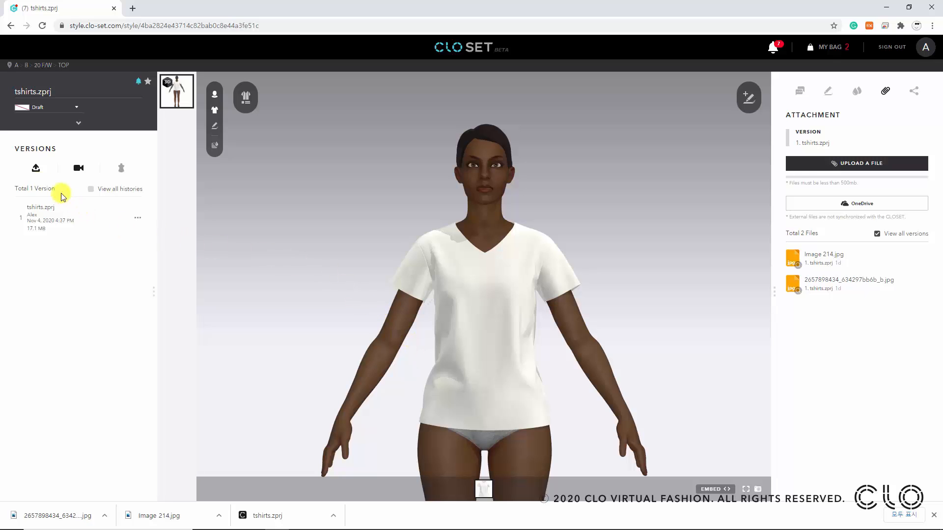
Upload the tshirts_1 project from the desktop ODM folder as a new single-file version of the tshirts.zprj style.
{"action": "left_click", "coordinate": [35, 173]}
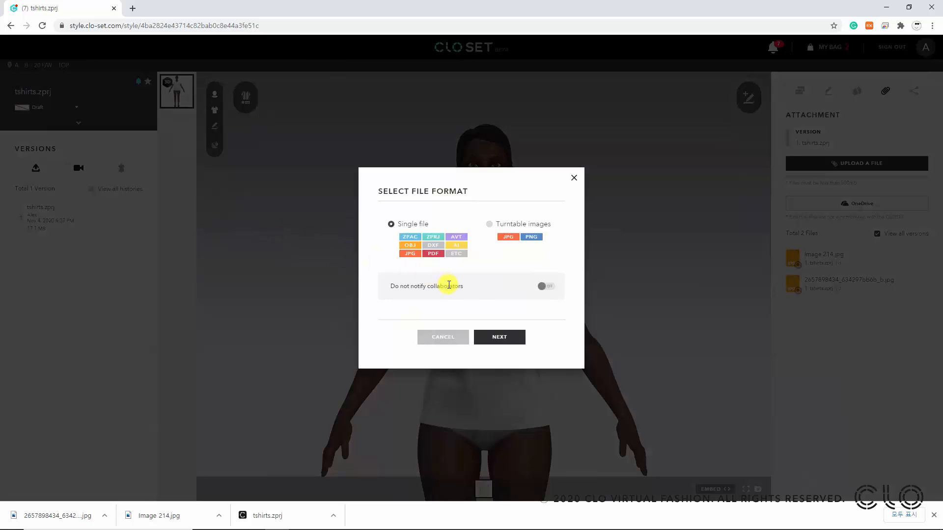
{"action": "left_click", "coordinate": [511, 345]}
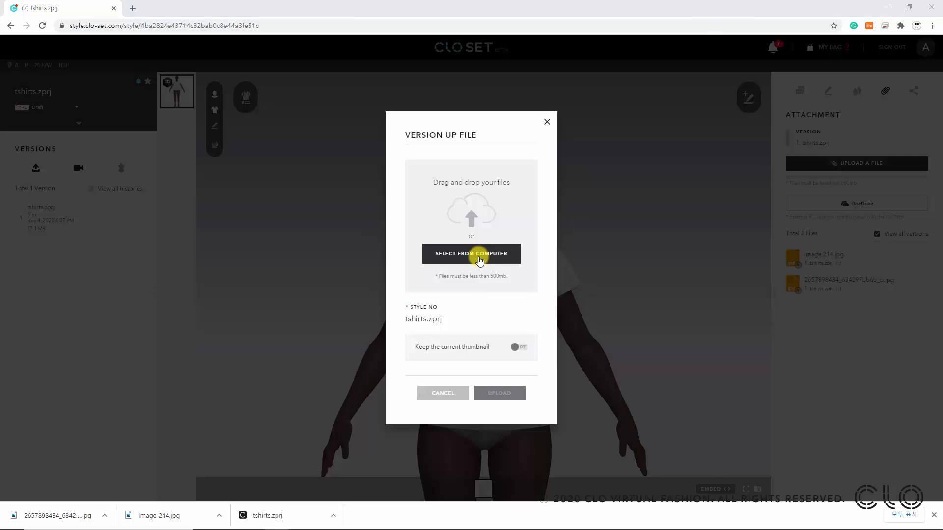
{"action": "left_click", "coordinate": [480, 261]}
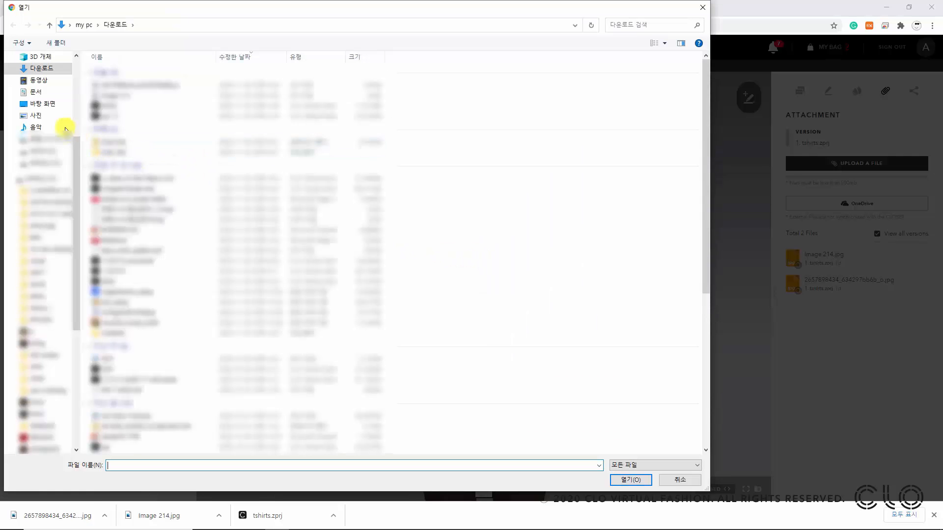
{"action": "left_click", "coordinate": [43, 104]}
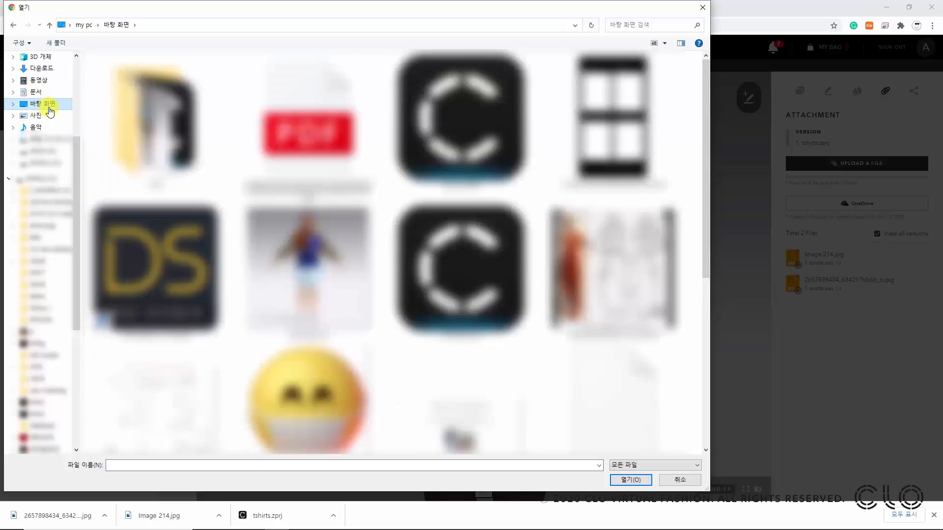
{"action": "double_click", "coordinate": [156, 125]}
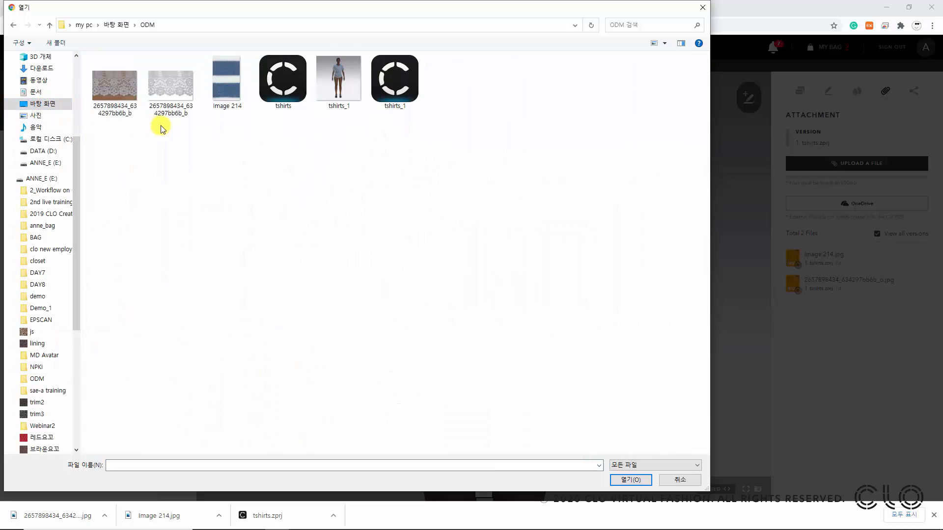
{"action": "left_click", "coordinate": [409, 92]}
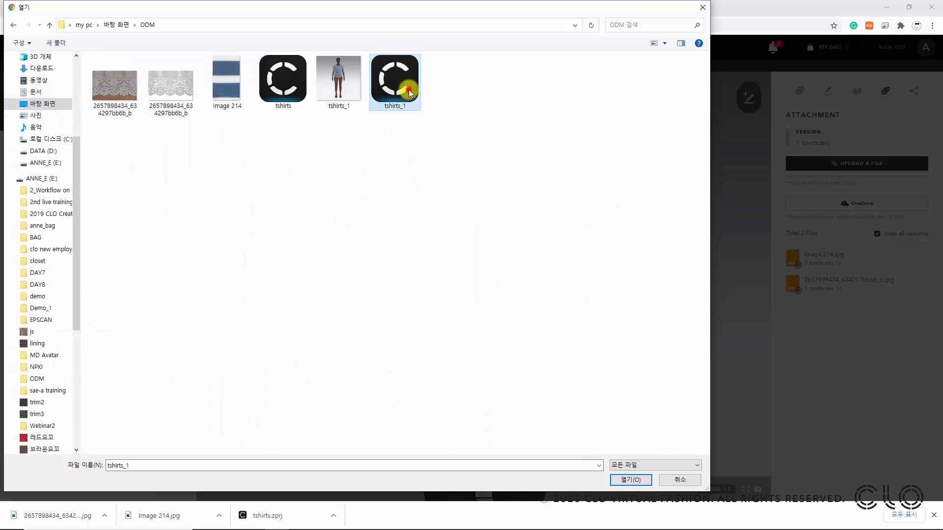
{"action": "left_click", "coordinate": [622, 481]}
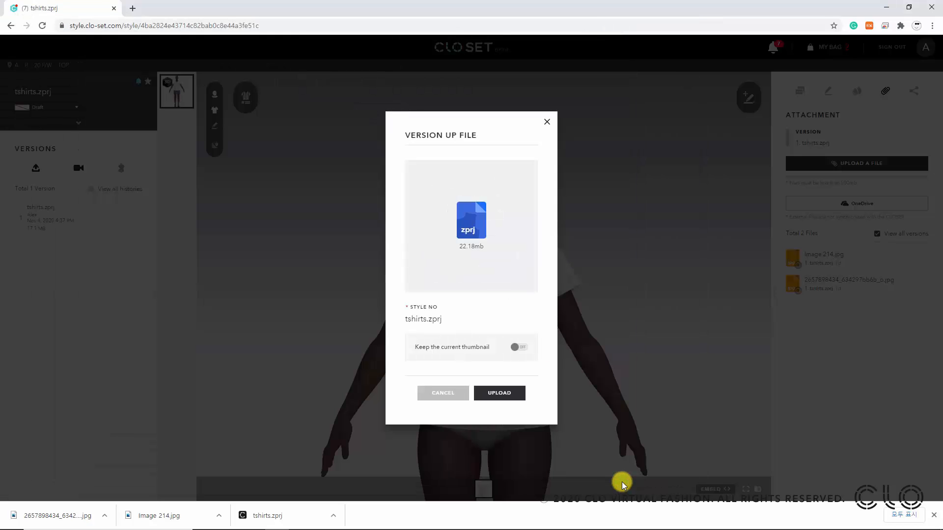
{"action": "left_click", "coordinate": [509, 397]}
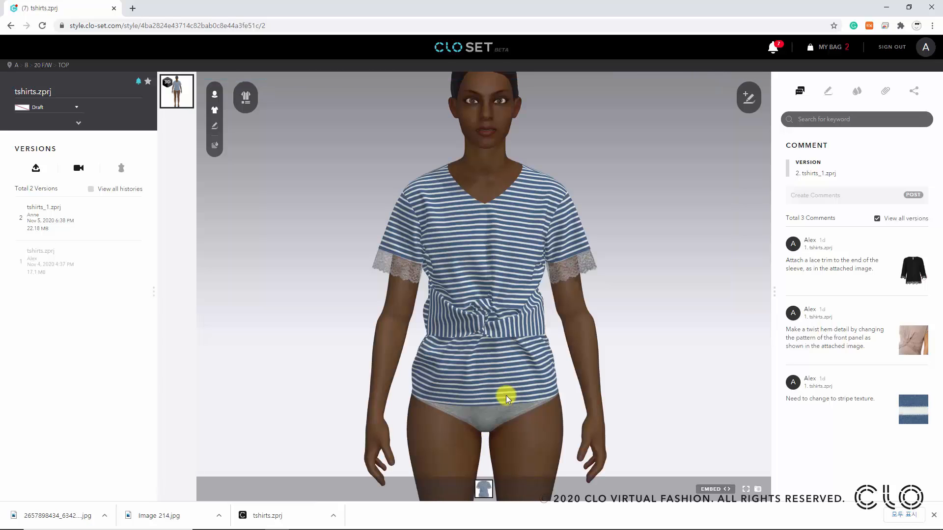
Examine the new reviewer comments left on the tshirts_1.zprj version.
{"action": "mouse_move", "coordinate": [90, 229]}
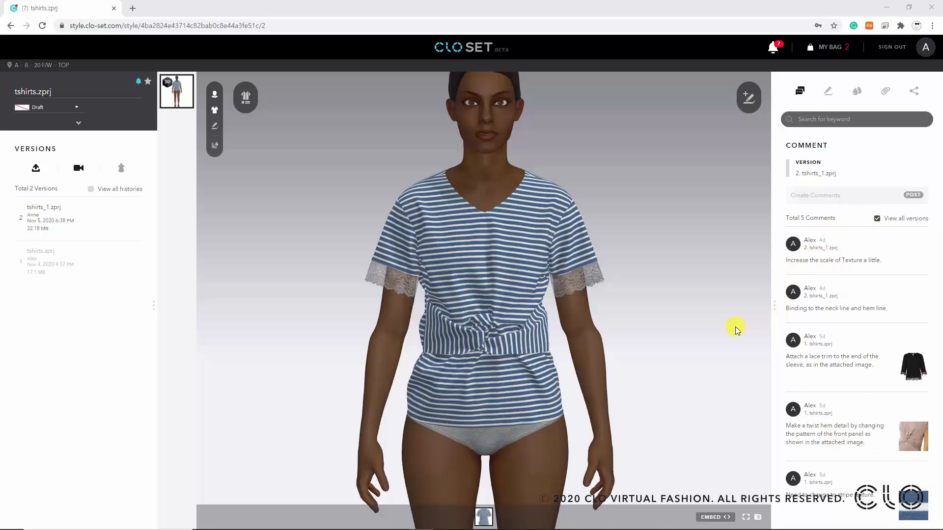
{"action": "mouse_move", "coordinate": [52, 217]}
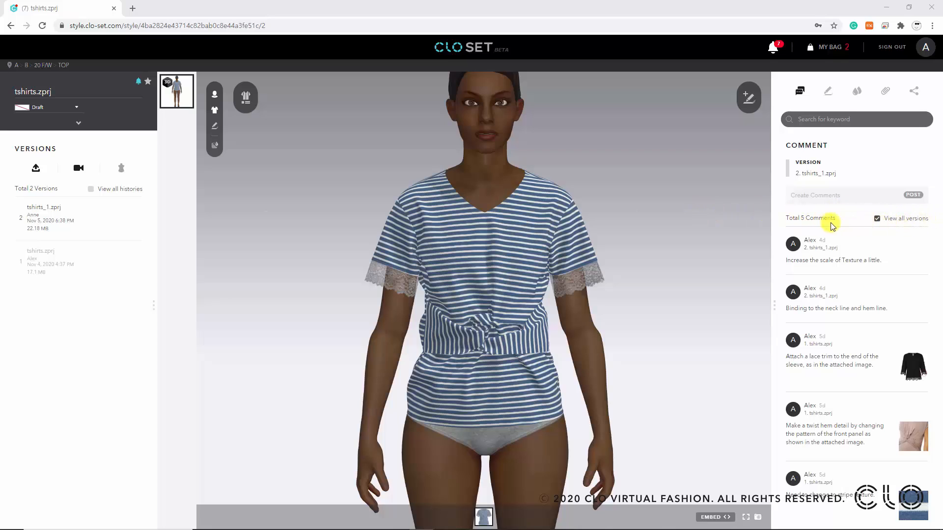
{"action": "left_click", "coordinate": [877, 220]}
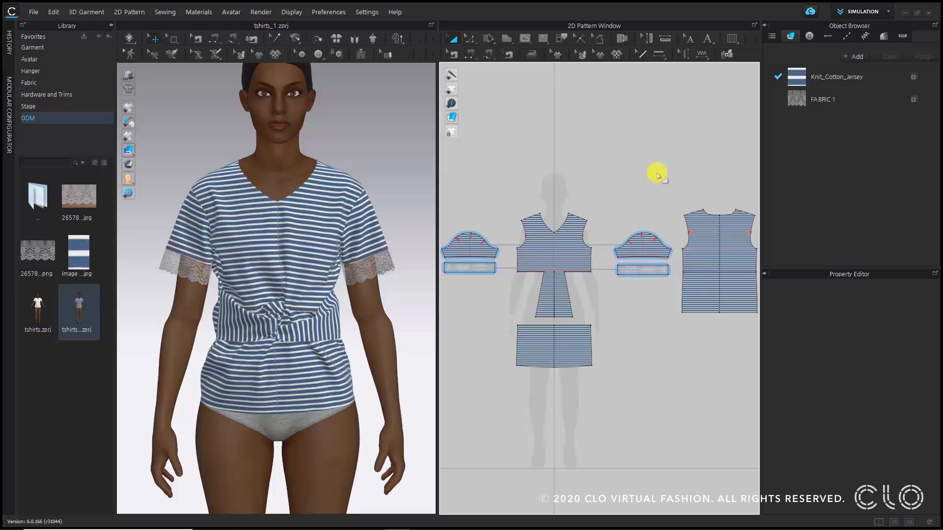
Switch to CLO and proportionally enlarge the stripe texture of the Knit_Cotton_Jersey fabric with Edit Texture.
{"action": "left_click", "coordinate": [581, 54]}
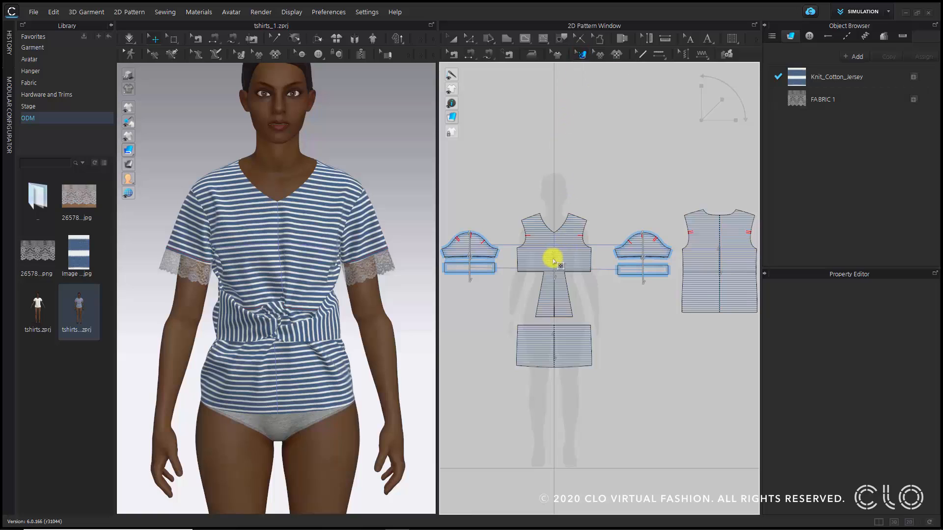
{"action": "left_click", "coordinate": [549, 255]}
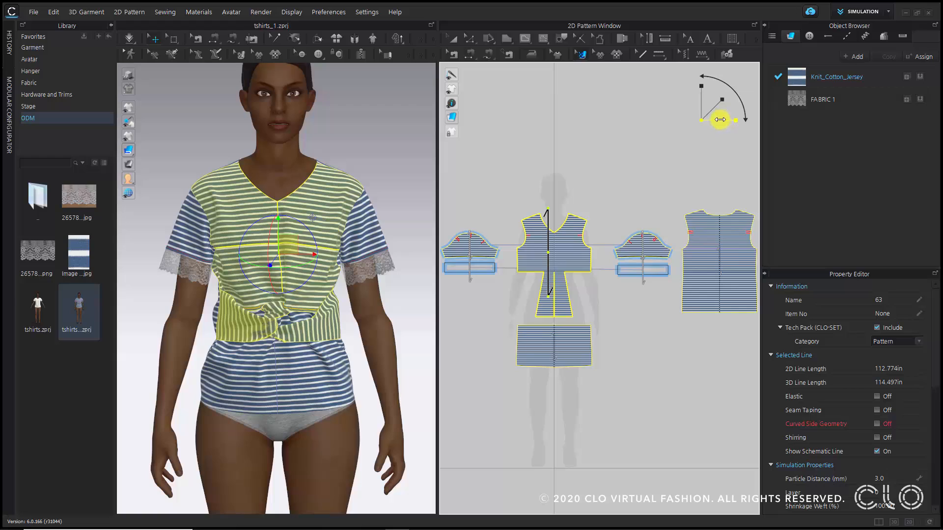
{"action": "mouse_move", "coordinate": [720, 119]}
{"action": "left_mouse_down"}
{"action": "mouse_move", "coordinate": [701, 87]}
{"action": "mouse_move", "coordinate": [709, 112]}
{"action": "mouse_move", "coordinate": [716, 106]}
{"action": "left_mouse_up"}
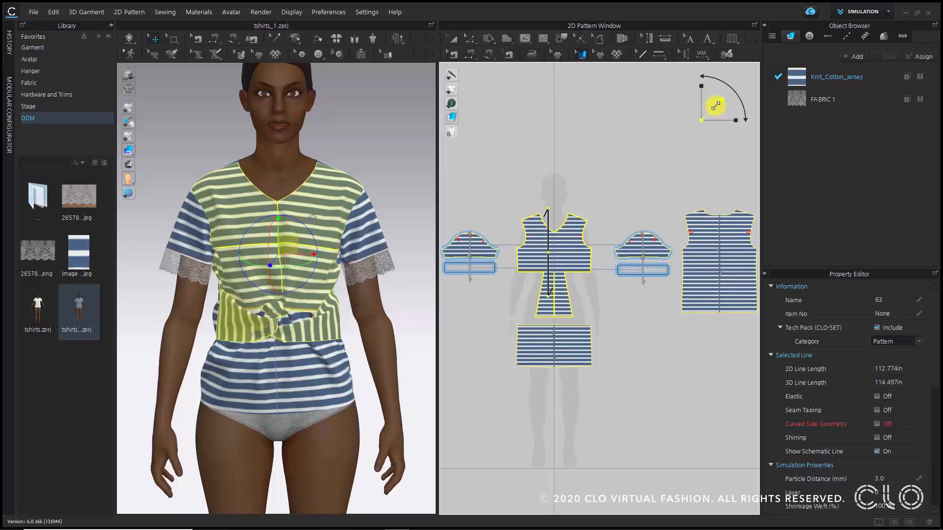
{"action": "left_click_drag", "start_coordinate": [716, 105], "coordinate": [717, 105]}
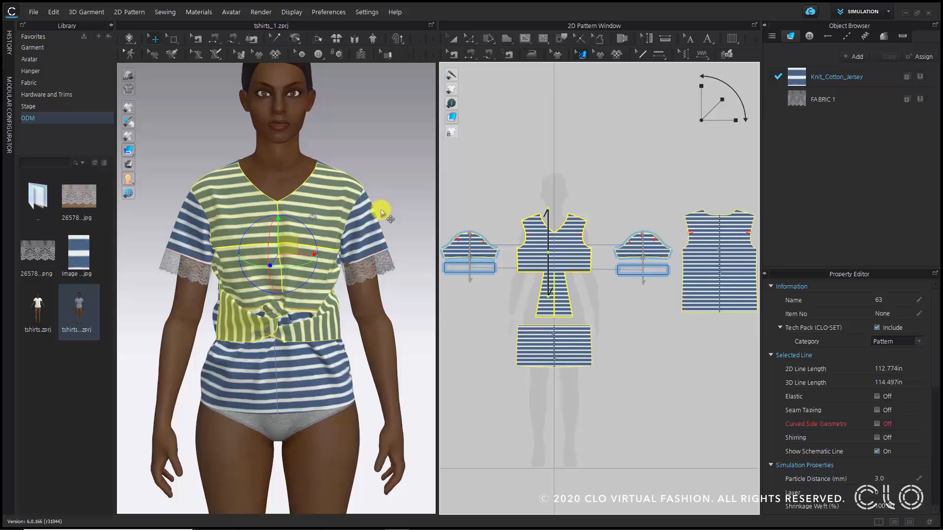
{"action": "left_click", "coordinate": [390, 142]}
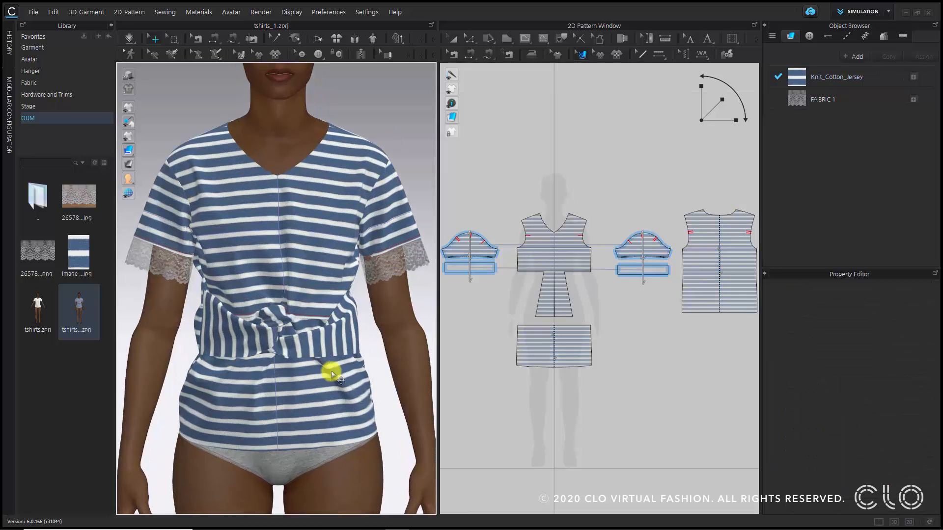
{"action": "mouse_move", "coordinate": [391, 364]}
{"action": "right_mouse_down"}
{"action": "mouse_move", "coordinate": [193, 362]}
{"action": "mouse_move", "coordinate": [404, 341]}
{"action": "mouse_move", "coordinate": [391, 358]}
{"action": "right_mouse_up"}
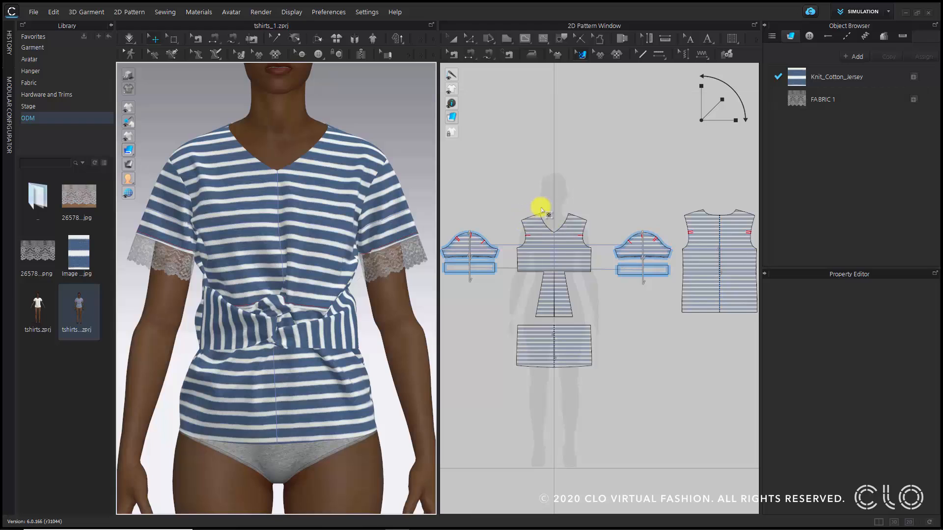
Raise the center-front neckline point of the front bodice pattern straight up by just under 2 in.
{"action": "scroll", "coordinate": [549, 224], "scroll_direction": "up", "scroll_amount": 4}
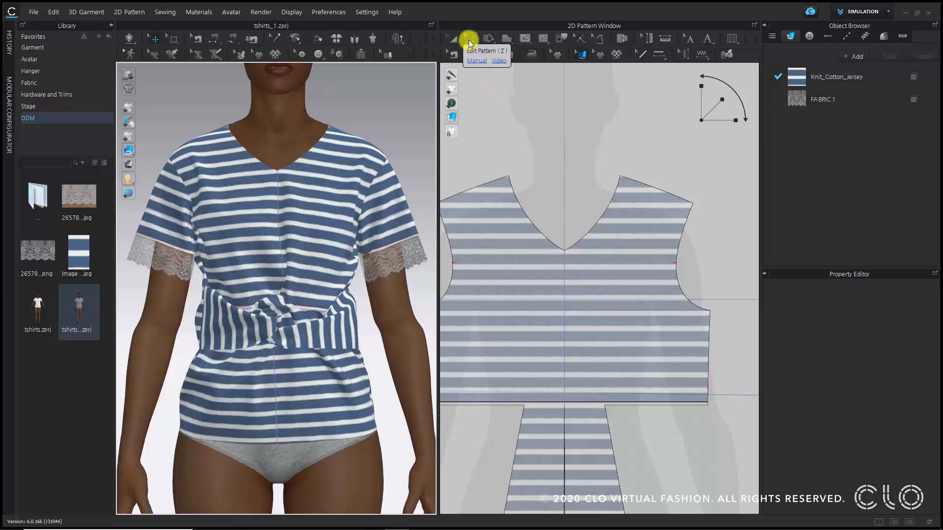
{"action": "left_click", "coordinate": [468, 41]}
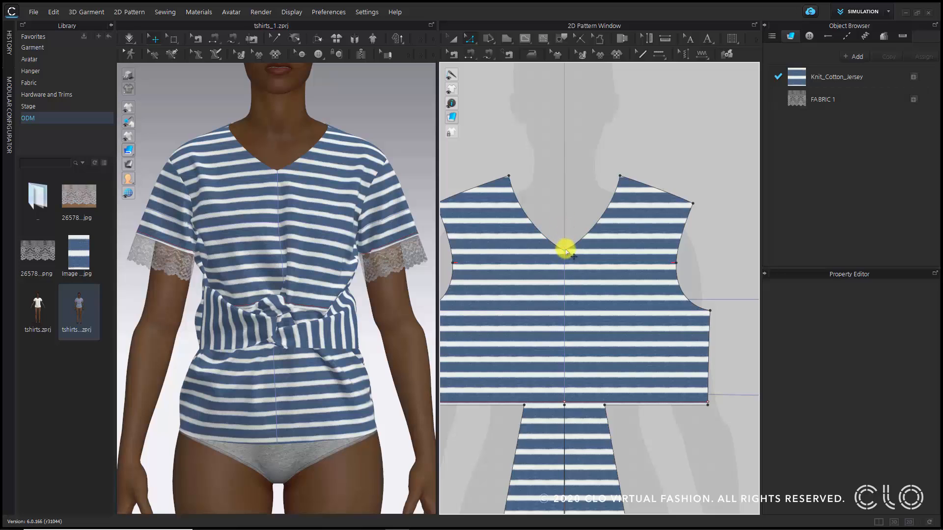
{"action": "left_click", "coordinate": [566, 251]}
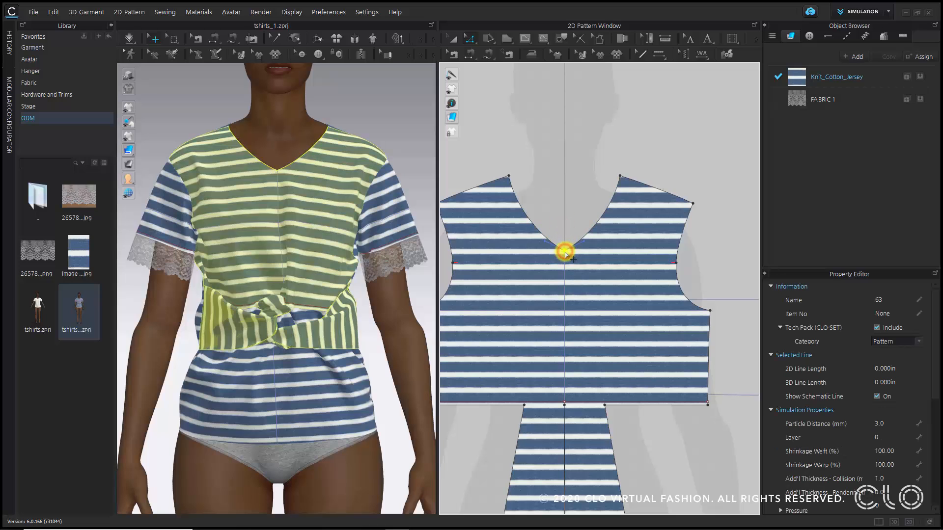
{"action": "left_click_drag", "start_coordinate": [565, 252], "coordinate": [566, 218]}
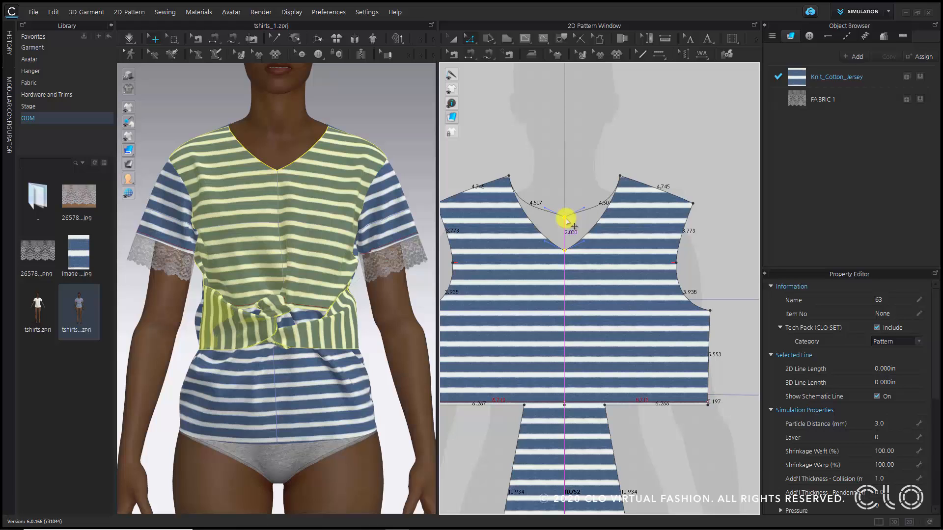
{"action": "left_click_drag", "start_coordinate": [566, 219], "coordinate": [568, 226]}
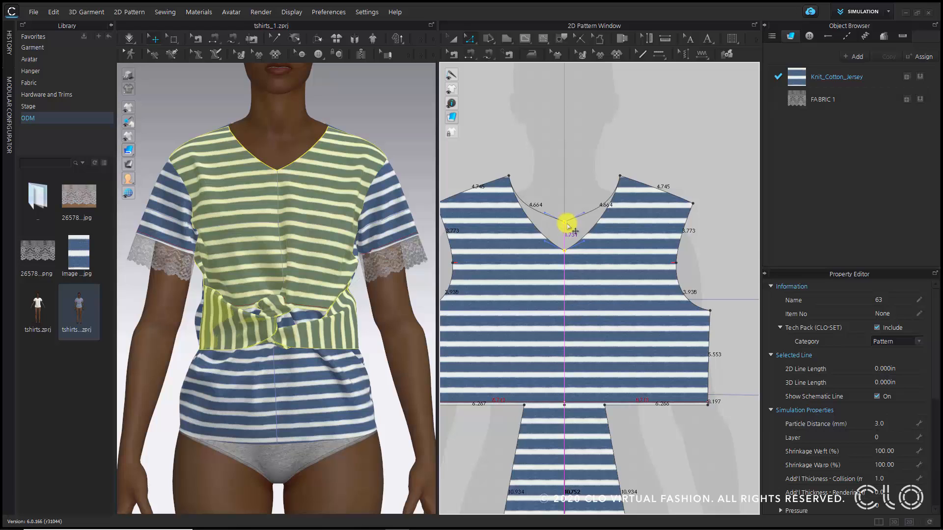
{"action": "mouse_move", "coordinate": [568, 226]}
{"action": "left_mouse_down"}
{"action": "mouse_move", "coordinate": [565, 214]}
{"action": "mouse_move", "coordinate": [562, 222]}
{"action": "left_mouse_up"}
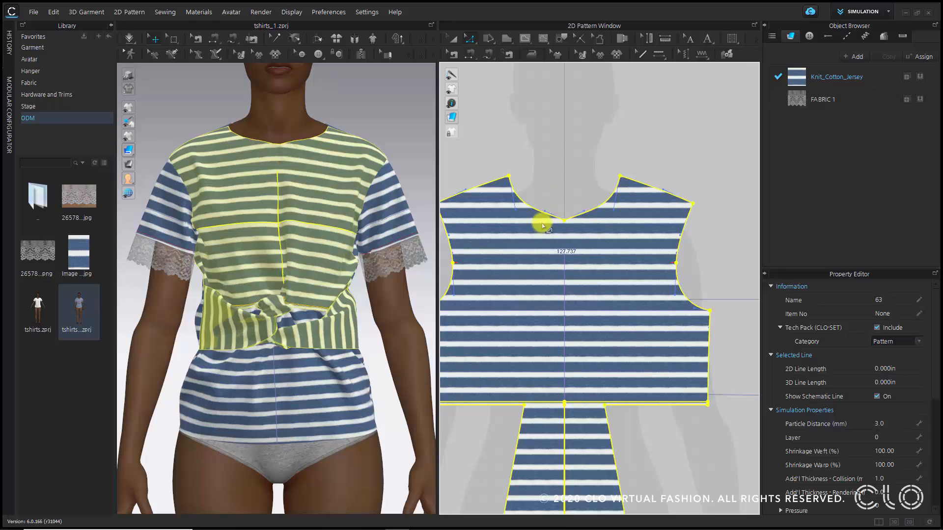
{"action": "left_click", "coordinate": [557, 185]}
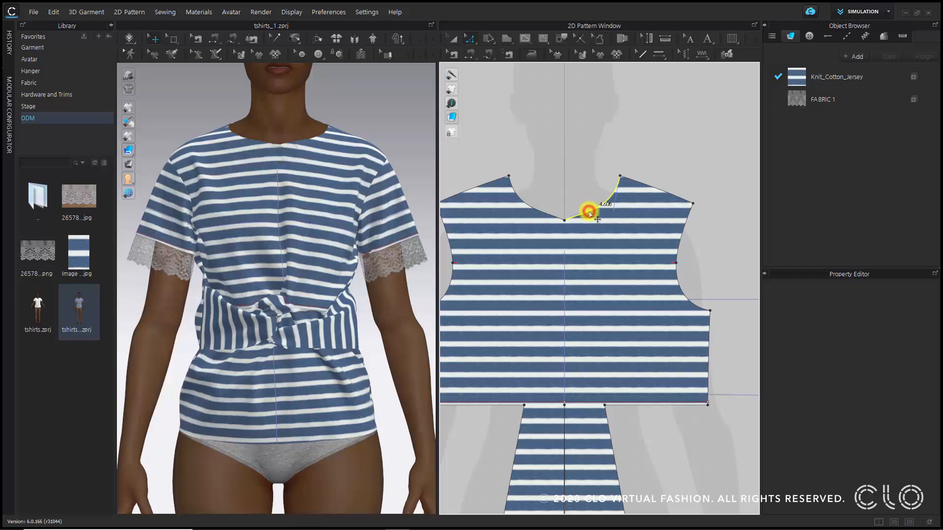
Adjust the curve handles on both halves of the front neckline to form a smooth round neck.
{"action": "left_click", "coordinate": [589, 212]}
{"action": "scroll", "coordinate": [589, 214], "scroll_direction": "up", "scroll_amount": 3}
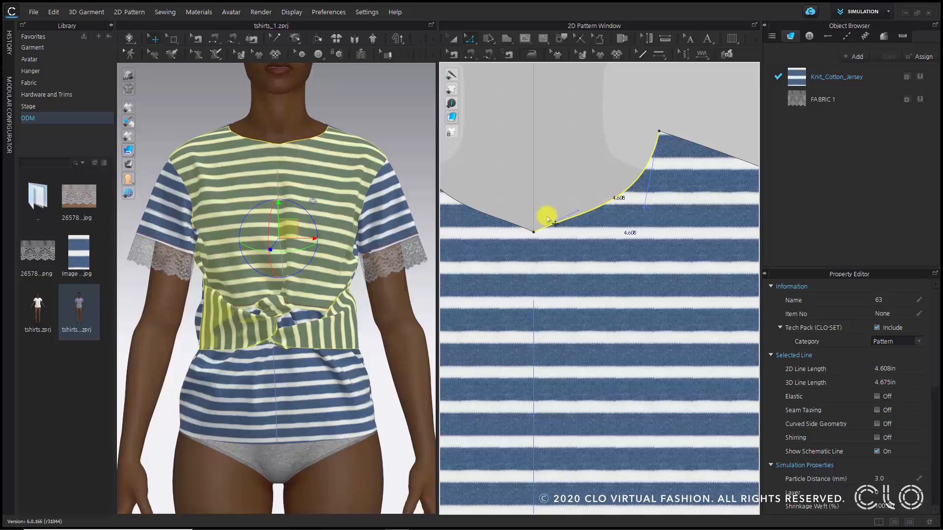
{"action": "left_click_drag", "start_coordinate": [578, 212], "coordinate": [586, 225]}
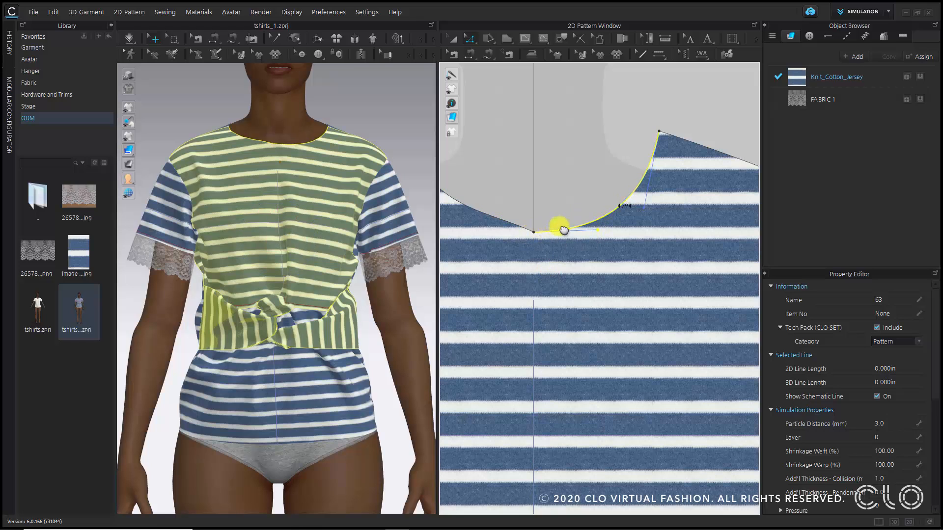
{"action": "middle_click_drag", "start_coordinate": [562, 228], "coordinate": [607, 223]}
{"action": "left_click_drag", "start_coordinate": [552, 220], "coordinate": [531, 230]}
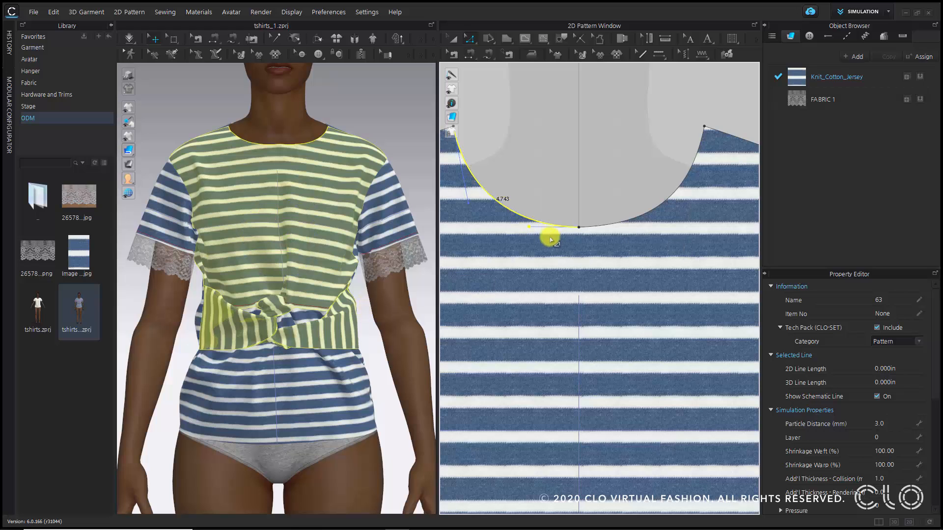
{"action": "left_click", "coordinate": [548, 189]}
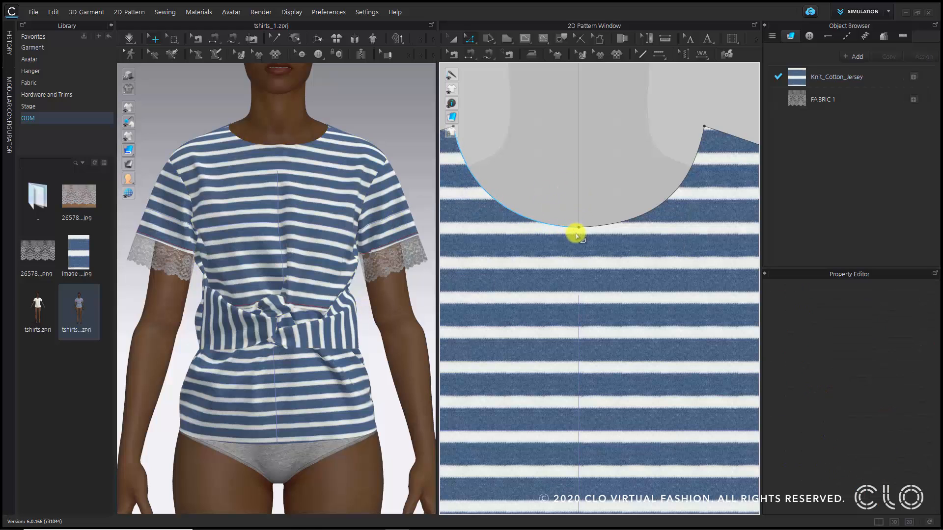
{"action": "scroll", "coordinate": [575, 234], "scroll_direction": "up", "scroll_amount": 2}
{"action": "scroll", "coordinate": [511, 213], "scroll_direction": "down", "scroll_amount": 3}
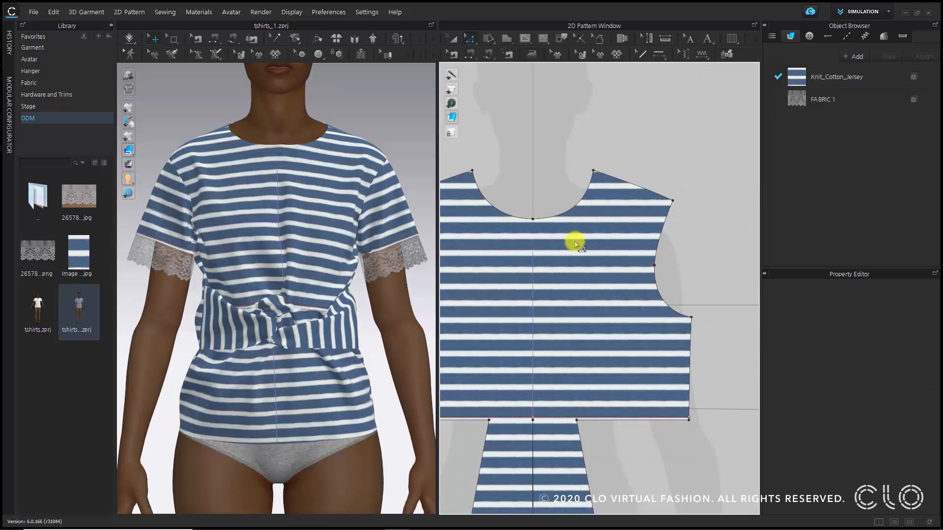
{"action": "scroll", "coordinate": [576, 244], "scroll_direction": "down", "scroll_amount": 4}
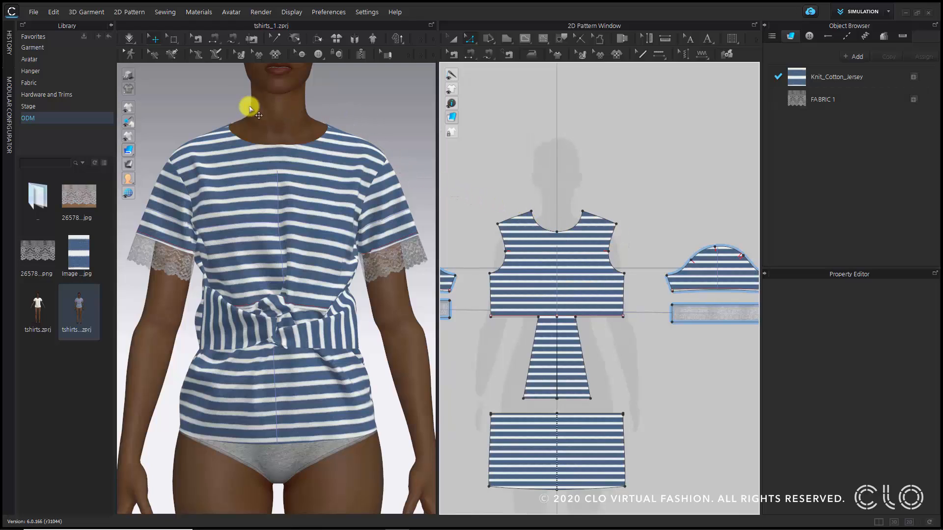
Hide the Library, widen the 3D view, and add binding around the T-shirt's entire front and back neckline.
{"action": "left_click", "coordinate": [111, 26]}
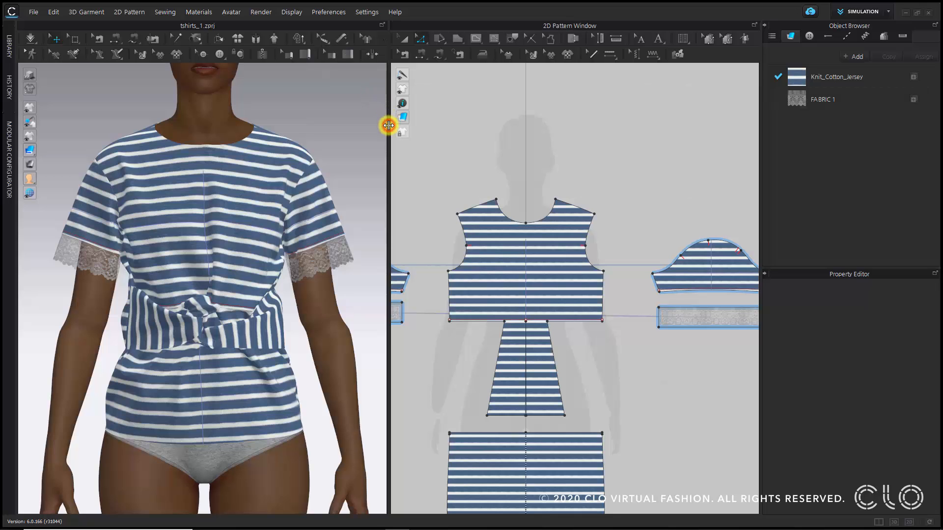
{"action": "left_click_drag", "start_coordinate": [388, 125], "coordinate": [428, 123]}
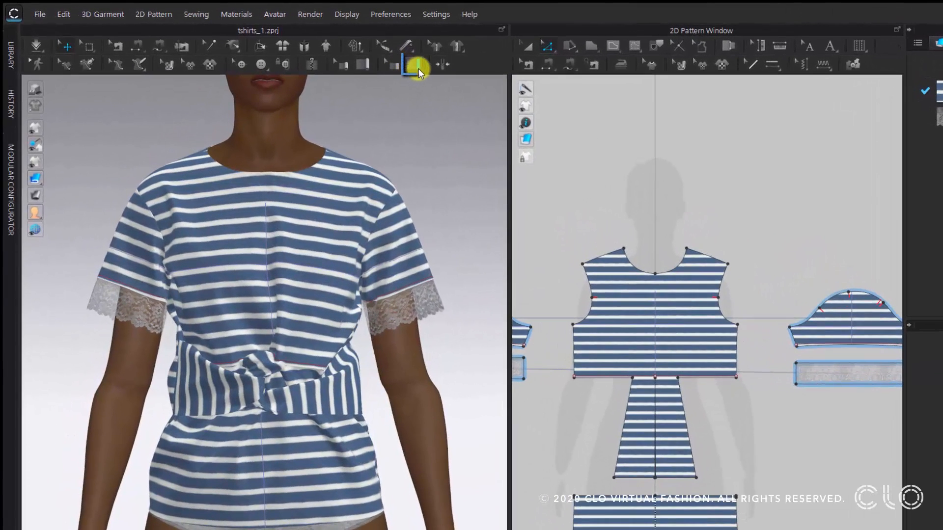
{"action": "left_click", "coordinate": [417, 66]}
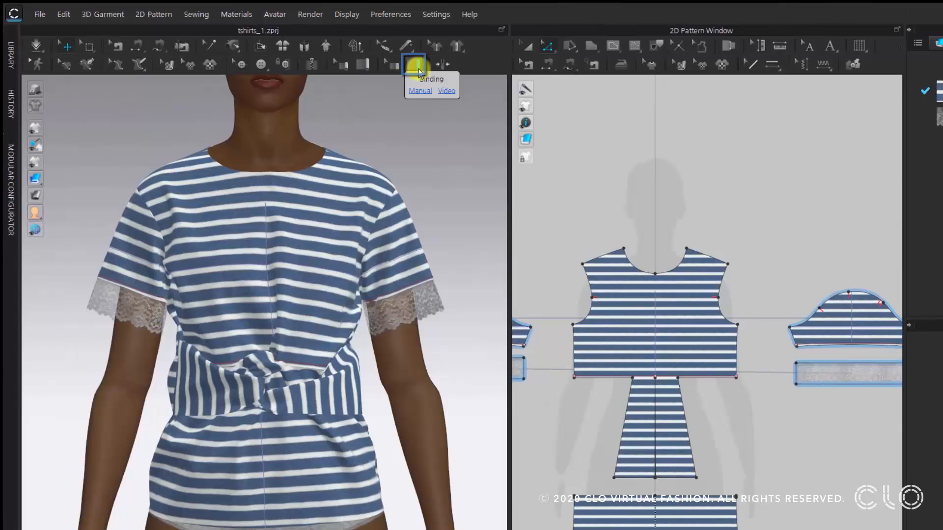
{"action": "left_click", "coordinate": [222, 166]}
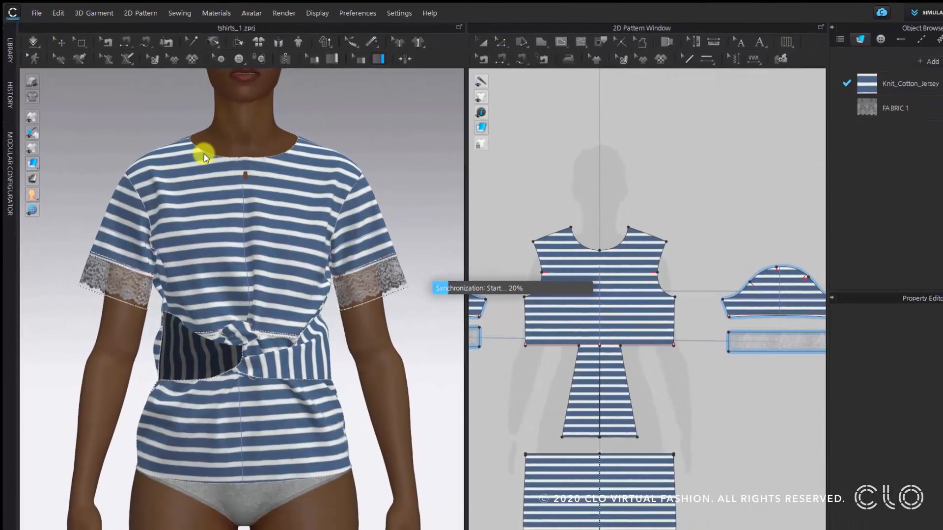
{"action": "scroll", "coordinate": [201, 149], "scroll_direction": "up", "scroll_amount": 5}
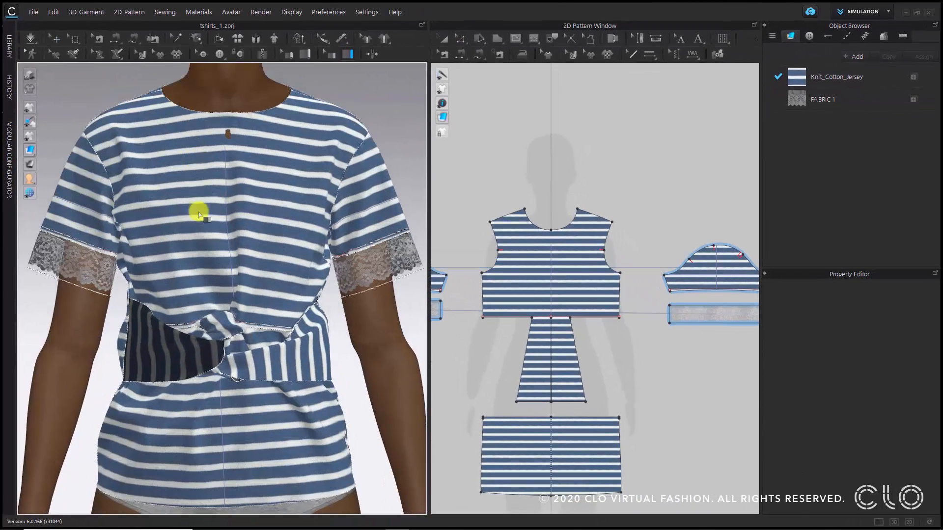
{"action": "left_click", "coordinate": [170, 217]}
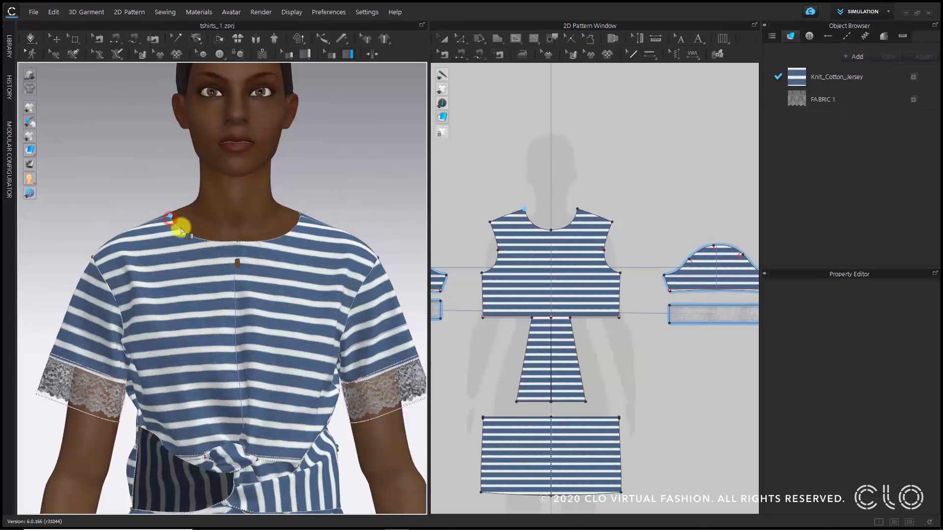
{"action": "left_click", "coordinate": [278, 239]}
{"action": "right_click_drag", "start_coordinate": [280, 220], "coordinate": [249, 291]}
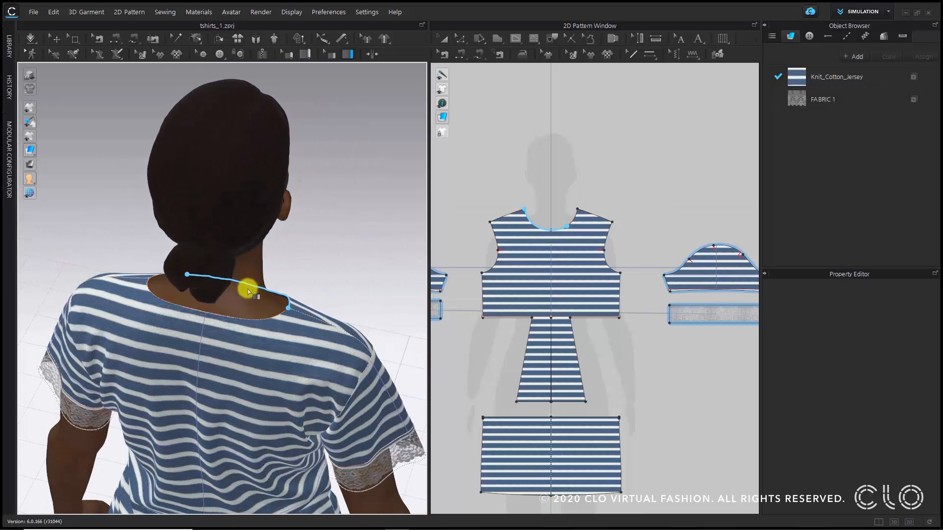
{"action": "left_click", "coordinate": [282, 311]}
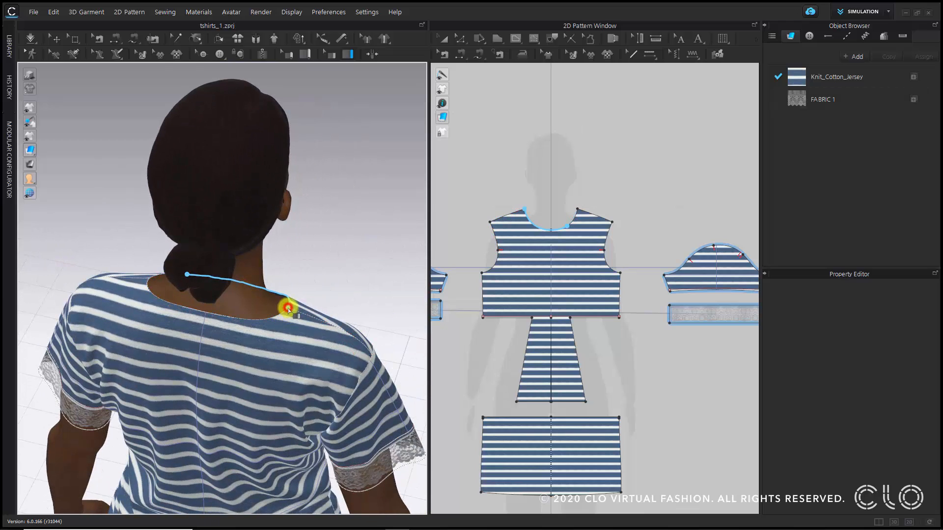
{"action": "left_click", "coordinate": [317, 410]}
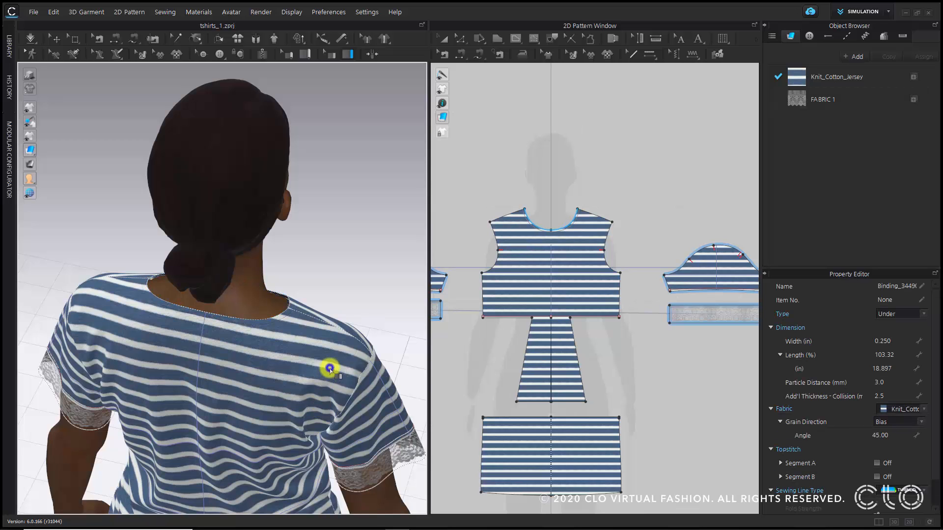
Add binding around the T-shirt's entire bottom hem, covering both the front and back patterns.
{"action": "right_click_drag", "start_coordinate": [331, 368], "coordinate": [131, 330]}
{"action": "scroll", "coordinate": [191, 235], "scroll_direction": "up", "scroll_amount": 3}
{"action": "scroll", "coordinate": [191, 235], "scroll_direction": "up", "scroll_amount": 2}
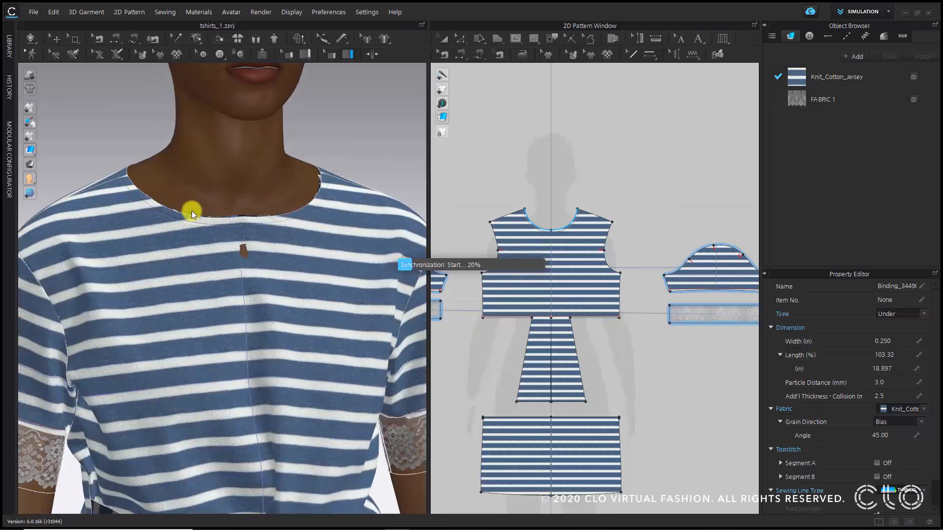
{"action": "scroll", "coordinate": [191, 217], "scroll_direction": "up", "scroll_amount": 3}
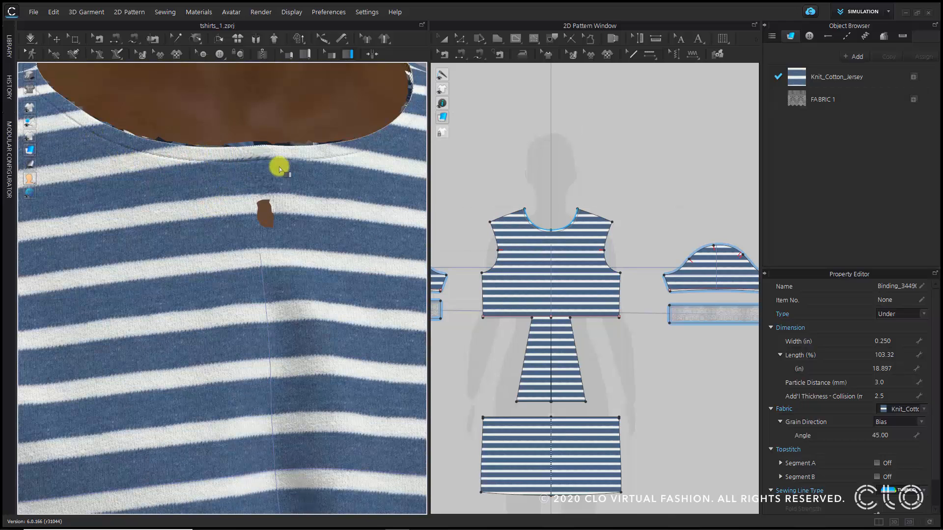
{"action": "right_click_drag", "start_coordinate": [362, 209], "coordinate": [311, 250]}
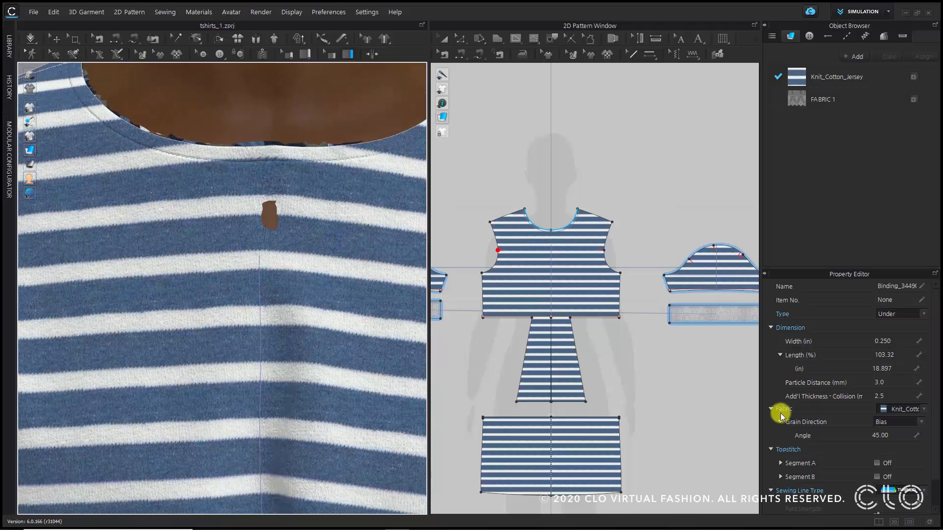
{"action": "scroll", "coordinate": [668, 414], "scroll_direction": "down", "scroll_amount": 3}
{"action": "scroll", "coordinate": [639, 373], "scroll_direction": "down", "scroll_amount": 2}
{"action": "right_click_drag", "start_coordinate": [596, 316], "coordinate": [531, 204]}
{"action": "scroll", "coordinate": [181, 375], "scroll_direction": "down", "scroll_amount": 5}
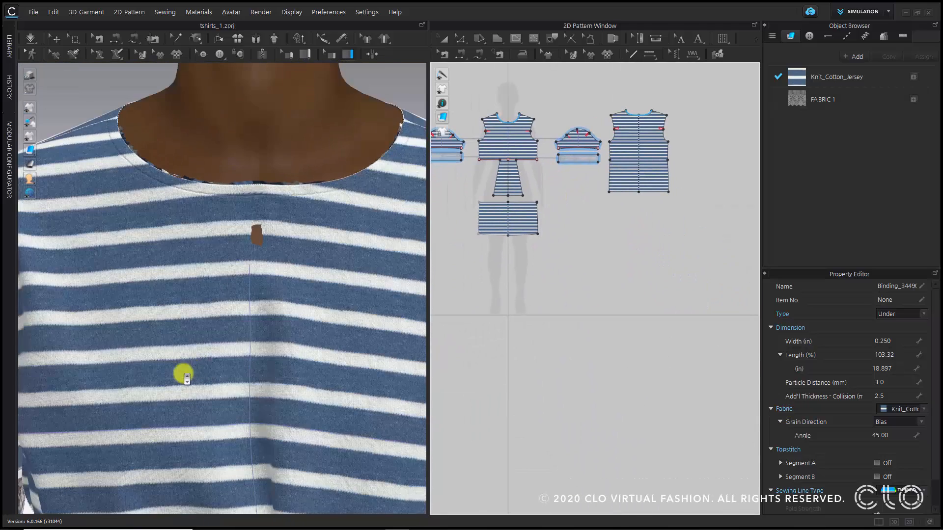
{"action": "scroll", "coordinate": [240, 381], "scroll_direction": "down", "scroll_amount": 5}
{"action": "scroll", "coordinate": [267, 235], "scroll_direction": "up", "scroll_amount": 5}
{"action": "scroll", "coordinate": [307, 301], "scroll_direction": "up", "scroll_amount": 3}
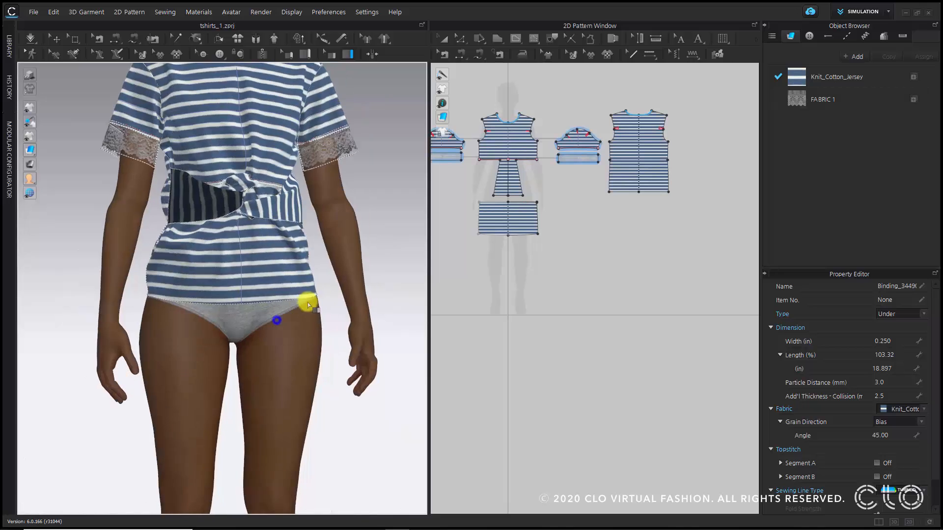
{"action": "right_click_drag", "start_coordinate": [308, 301], "coordinate": [221, 301]}
{"action": "left_click", "coordinate": [161, 289]}
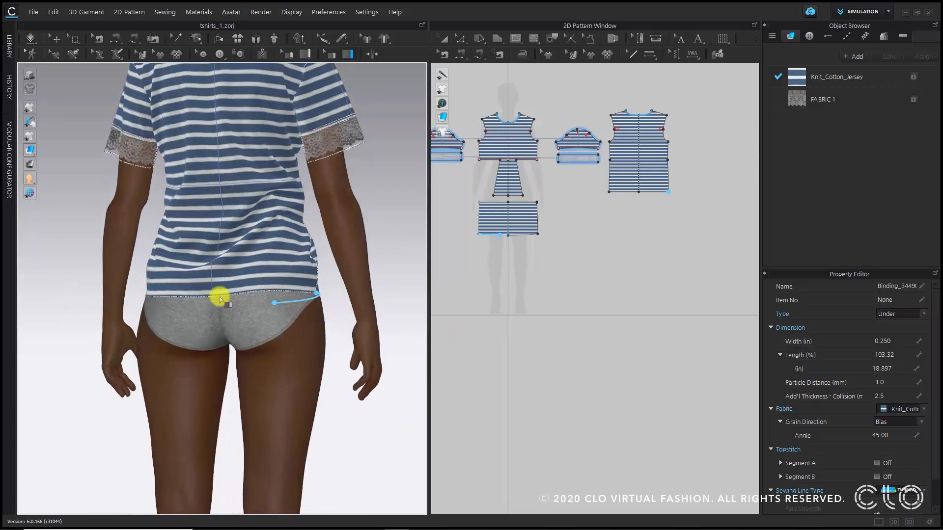
{"action": "right_click_drag", "start_coordinate": [320, 290], "coordinate": [248, 302]}
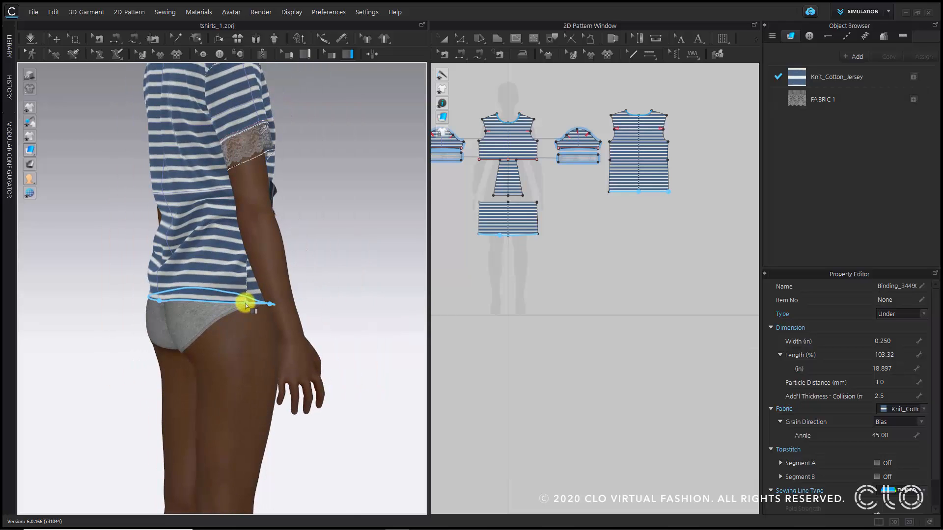
{"action": "left_click", "coordinate": [245, 304]}
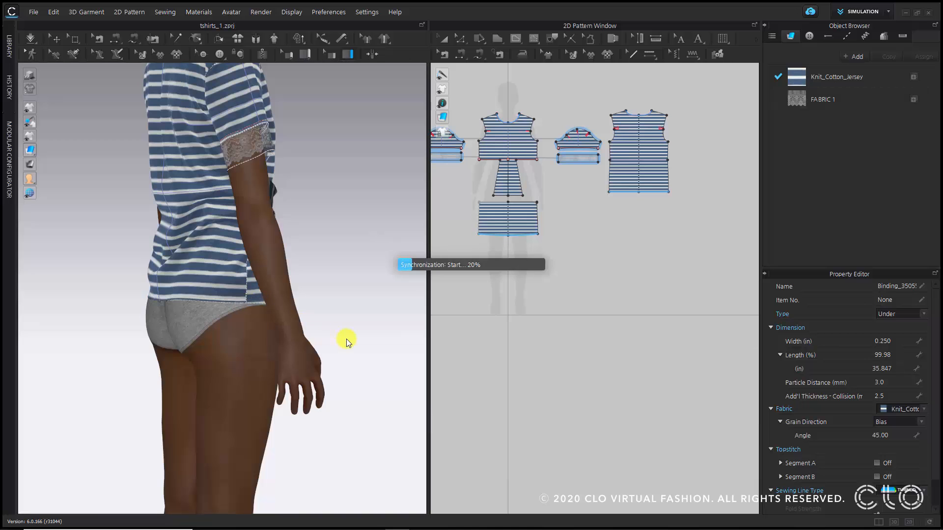
Examine the hem binding up close and the twisted waist detail from the front.
{"action": "right_click_drag", "start_coordinate": [347, 337], "coordinate": [204, 358]}
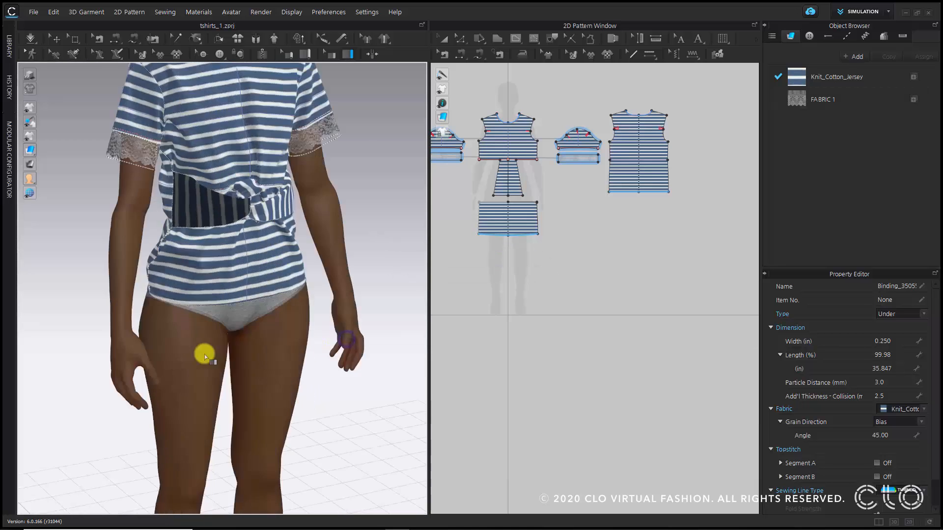
{"action": "scroll", "coordinate": [207, 337], "scroll_direction": "up", "scroll_amount": 8}
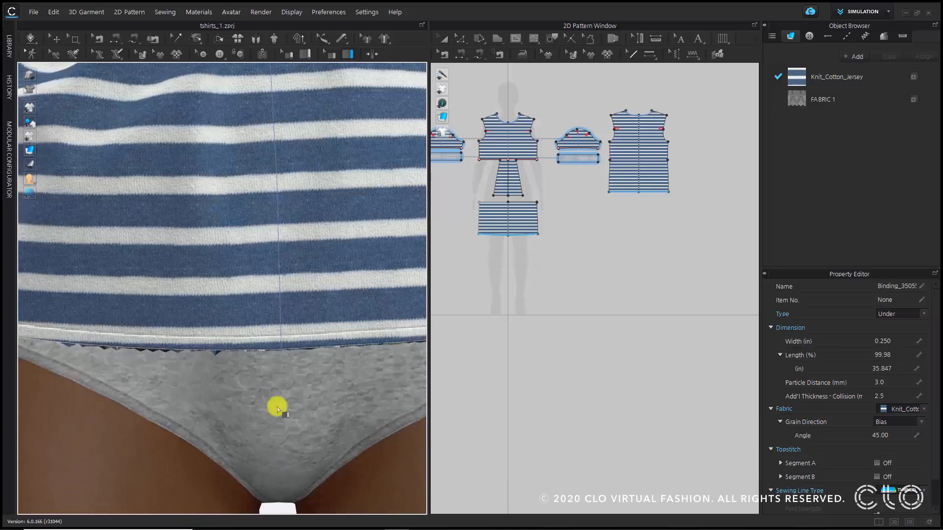
{"action": "key", "text": "2"}
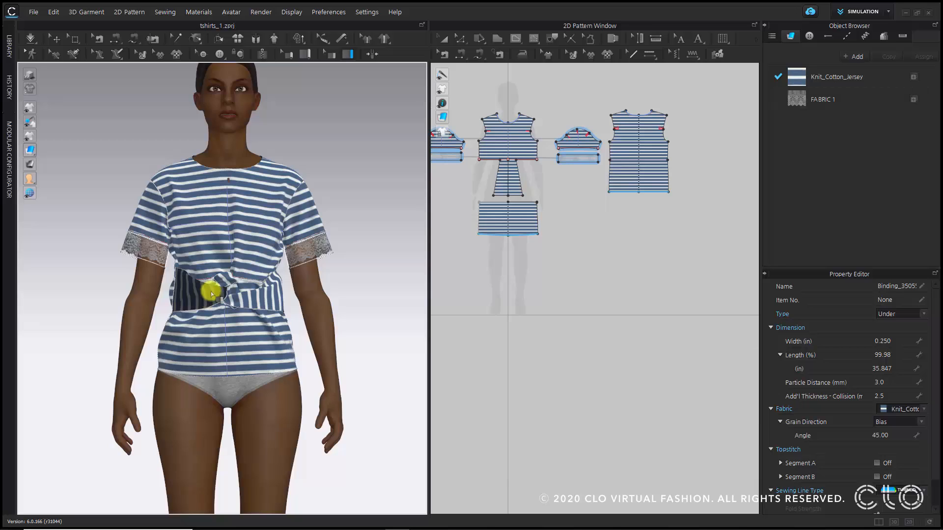
{"action": "left_click_drag", "start_coordinate": [211, 293], "coordinate": [235, 302]}
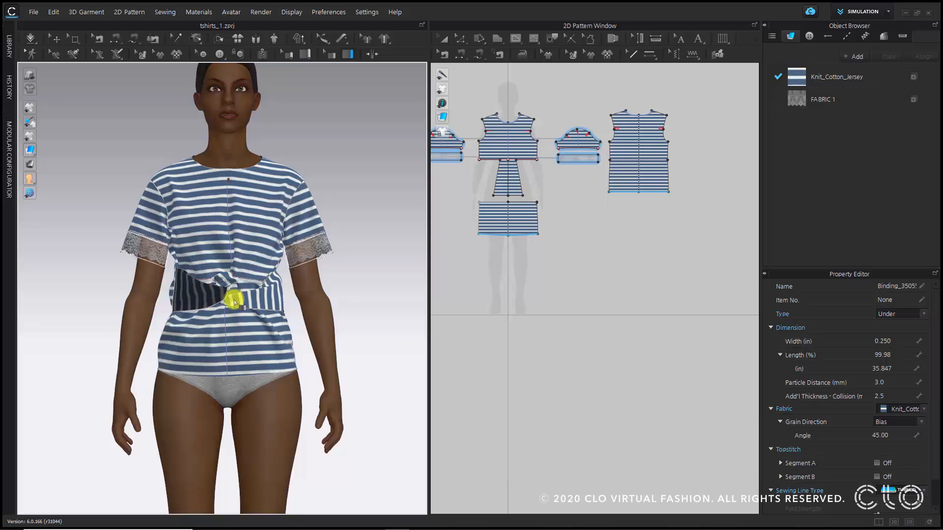
{"action": "left_click", "coordinate": [52, 43]}
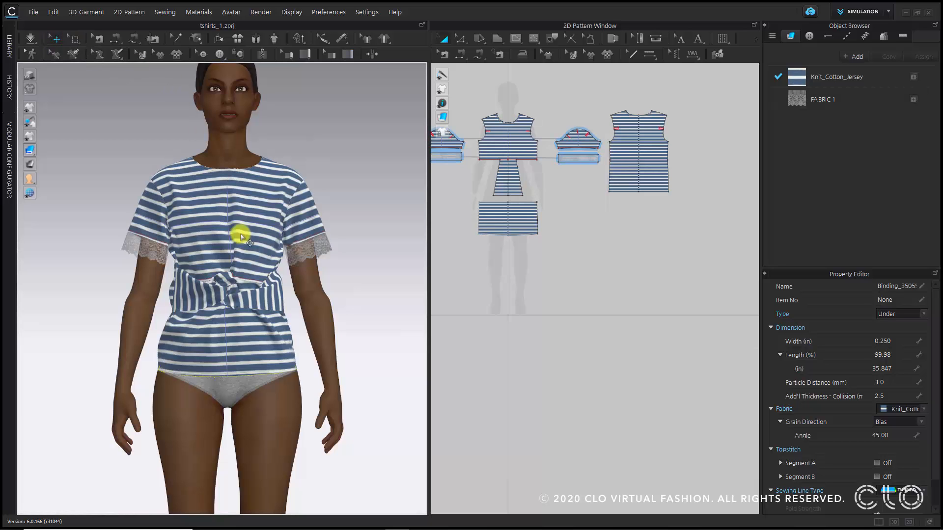
{"action": "left_click_drag", "start_coordinate": [240, 235], "coordinate": [238, 331]}
{"action": "scroll", "coordinate": [241, 334], "scroll_direction": "up", "scroll_amount": 3}
{"action": "scroll", "coordinate": [337, 301], "scroll_direction": "up", "scroll_amount": 1}
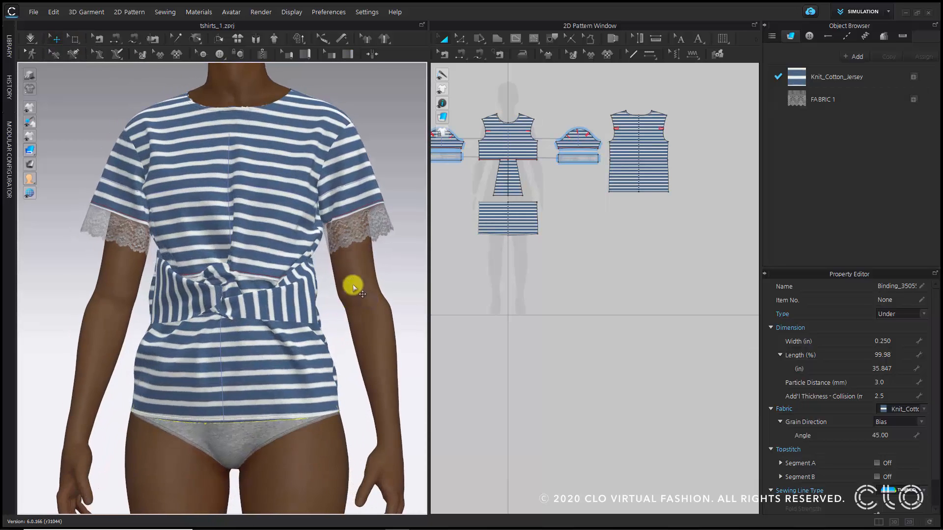
Freeze both sleeves, both lace cuffs and the back pattern of the T-shirt.
{"action": "left_click", "coordinate": [355, 227]}
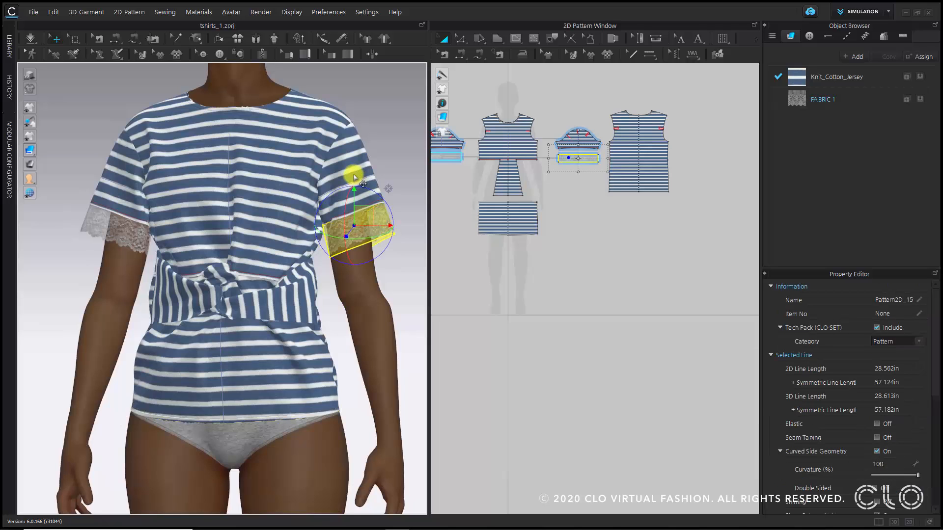
{"action": "left_click", "coordinate": [354, 175], "text": "shift"}
{"action": "left_click", "coordinate": [100, 224], "text": "shift"}
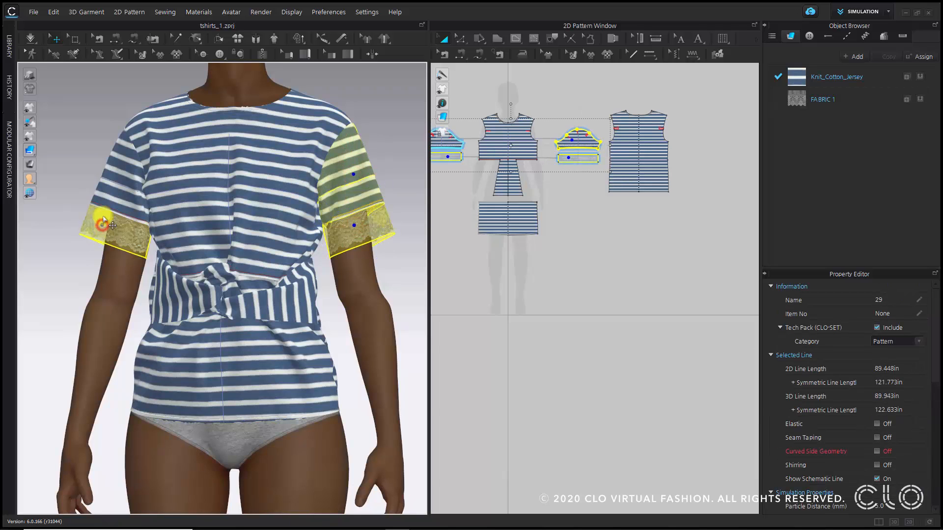
{"action": "left_click", "coordinate": [109, 171], "text": "shift"}
{"action": "right_click_drag", "start_coordinate": [158, 368], "coordinate": [354, 366]}
{"action": "right_click_drag", "start_coordinate": [188, 341], "coordinate": [236, 328]}
{"action": "left_click", "coordinate": [177, 230], "text": "shift"}
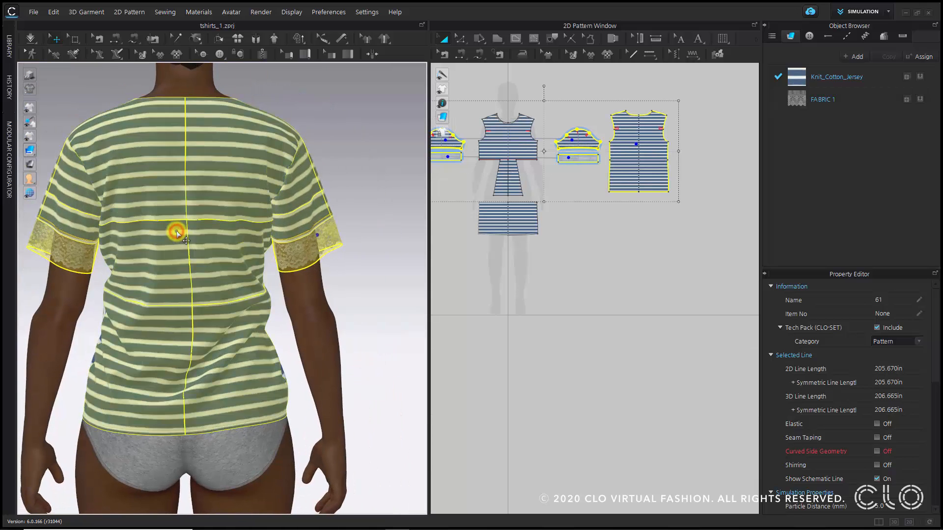
{"action": "right_click_drag", "start_coordinate": [336, 358], "coordinate": [106, 337]}
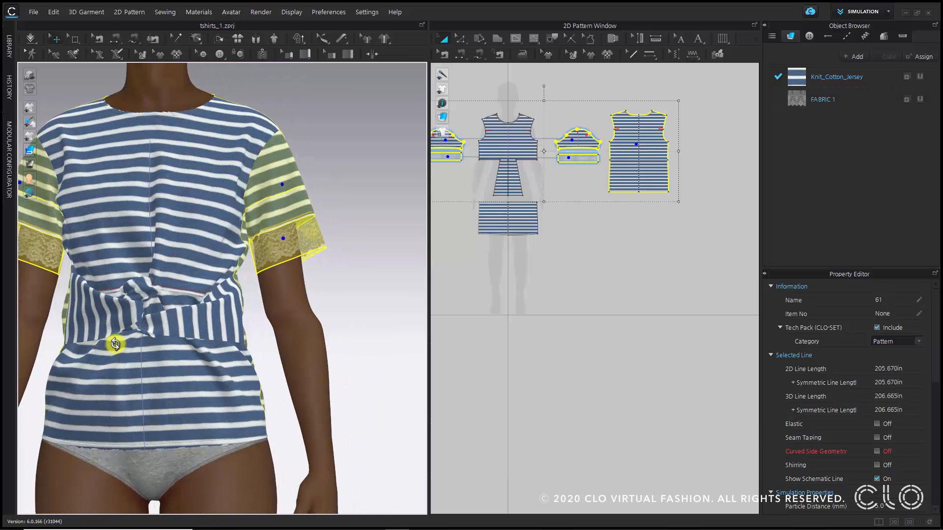
{"action": "key", "text": "2"}
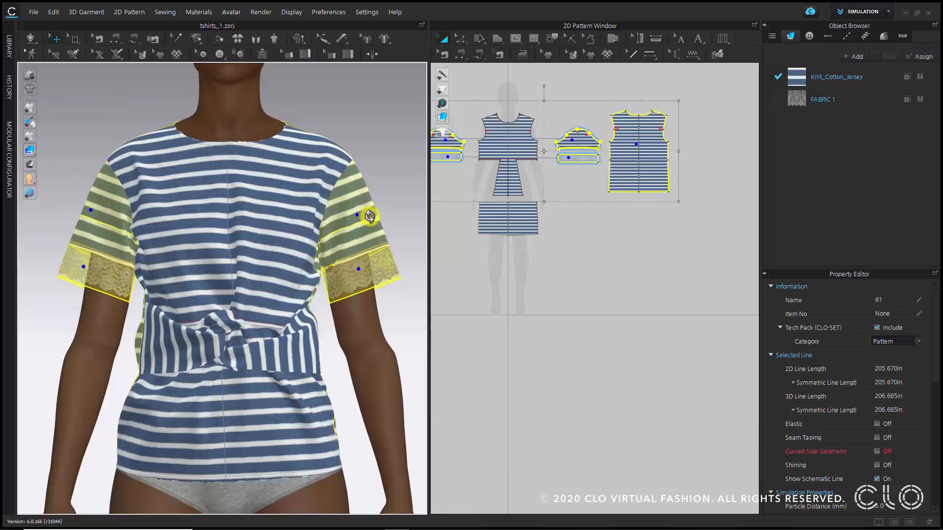
{"action": "right_click", "coordinate": [370, 216]}
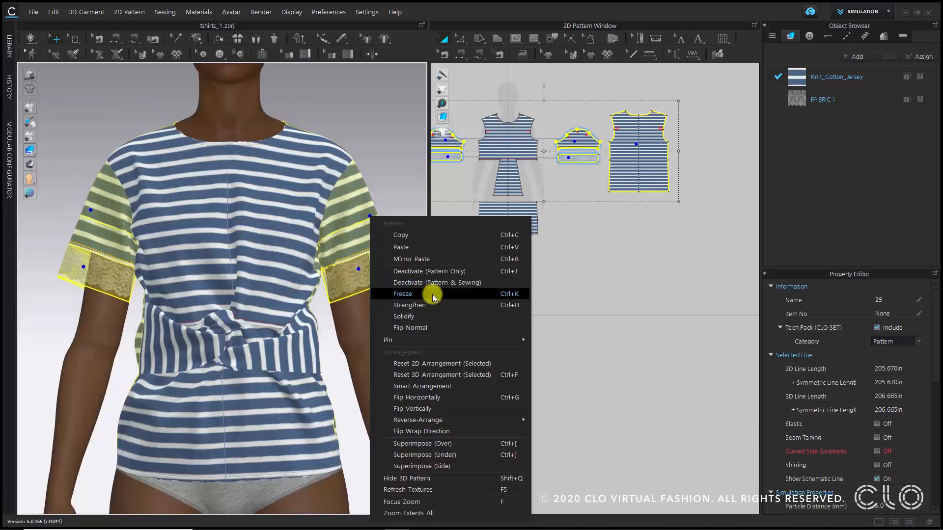
{"action": "left_click", "coordinate": [433, 296]}
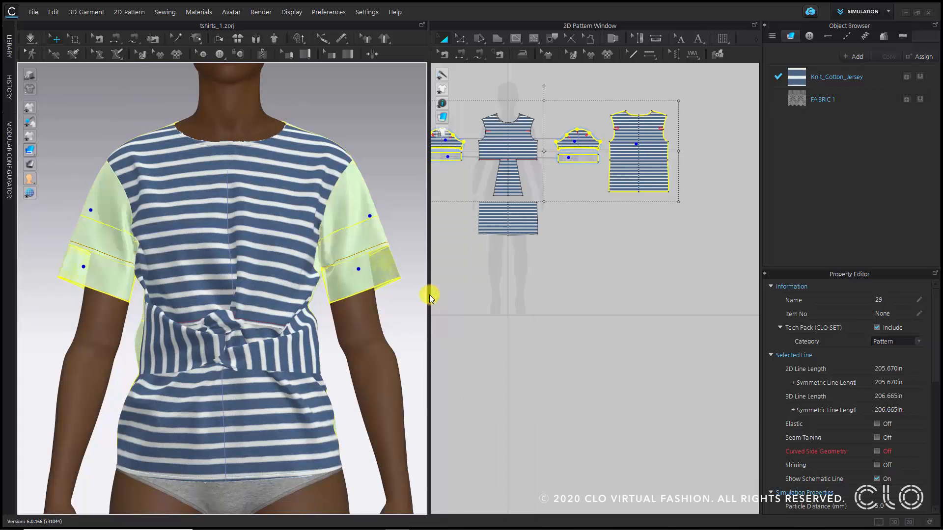
Pin the front's twisted tie panel, including the lower edge of the upper bodice, with a Pin (Box) selection in the 2D patterns.
{"action": "scroll", "coordinate": [364, 322], "scroll_direction": "down", "scroll_amount": 5}
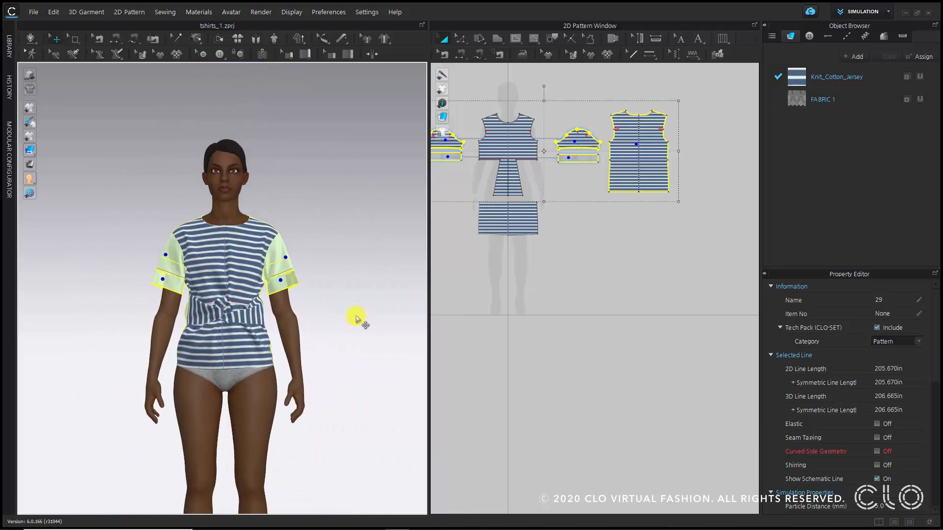
{"action": "right_click_drag", "start_coordinate": [352, 310], "coordinate": [118, 314]}
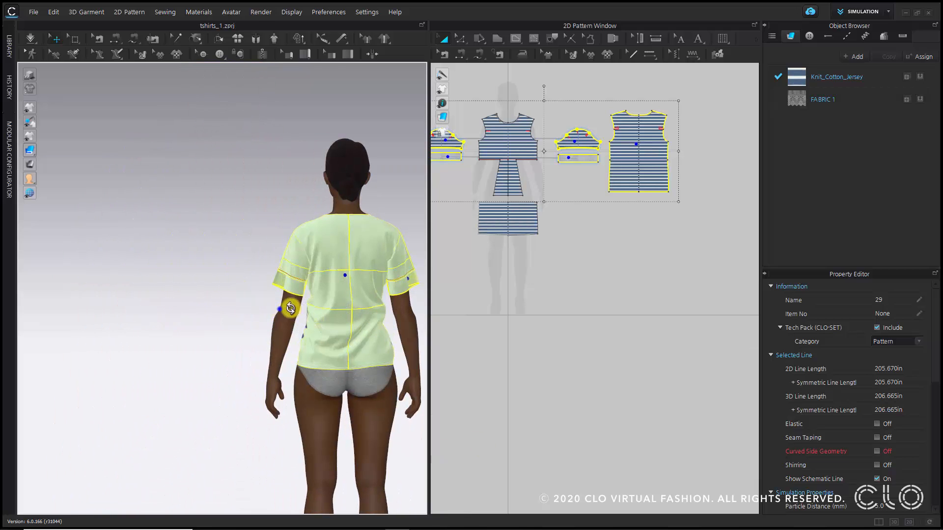
{"action": "right_click_drag", "start_coordinate": [280, 309], "coordinate": [448, 311]}
{"action": "scroll", "coordinate": [238, 278], "scroll_direction": "up", "scroll_amount": 6}
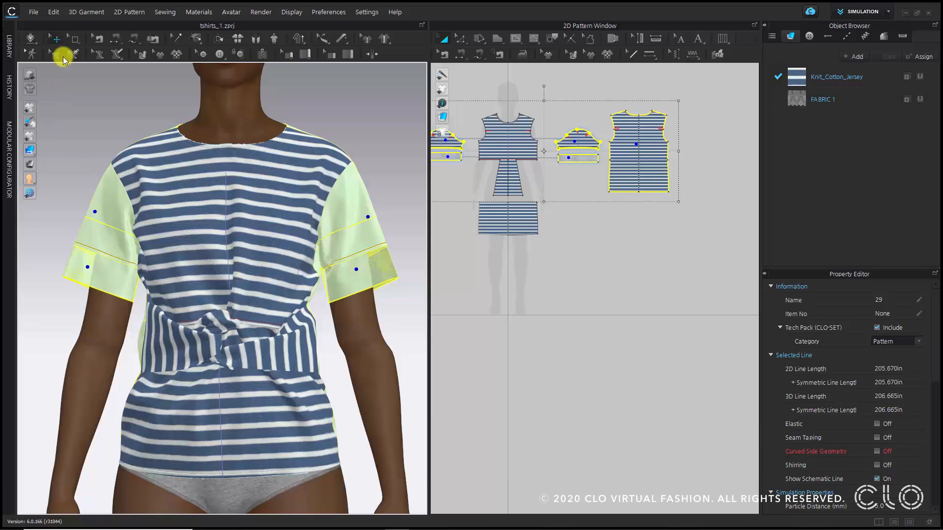
{"action": "left_click", "coordinate": [76, 39]}
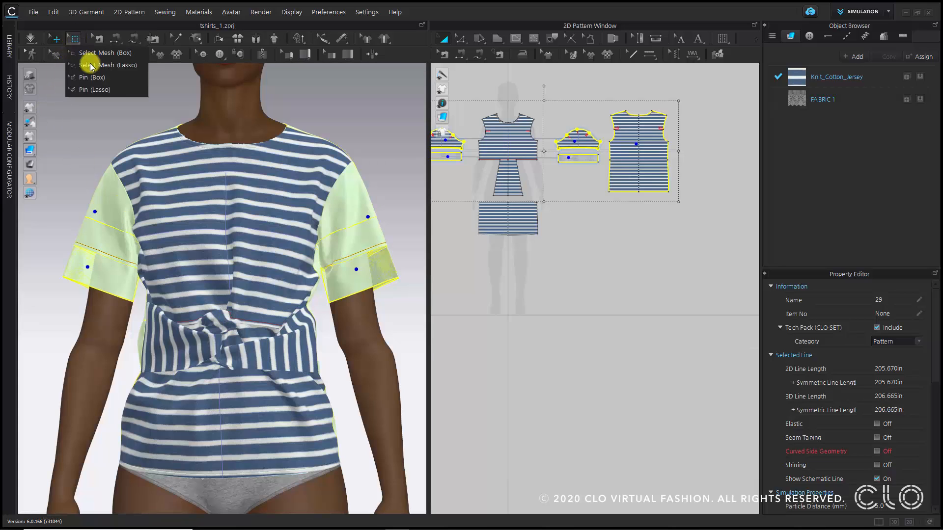
{"action": "left_click", "coordinate": [122, 80]}
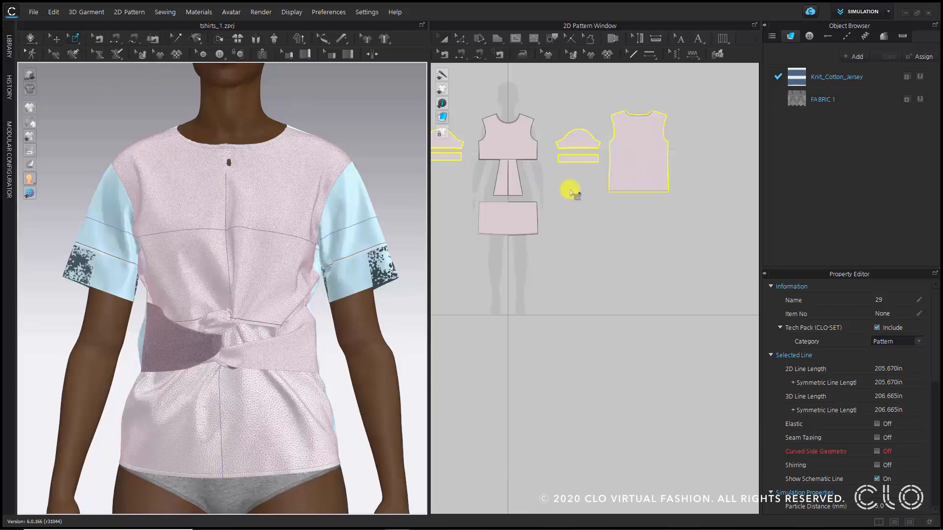
{"action": "scroll", "coordinate": [543, 193], "scroll_direction": "up", "scroll_amount": 6}
{"action": "middle_click_drag", "start_coordinate": [498, 179], "coordinate": [657, 263]}
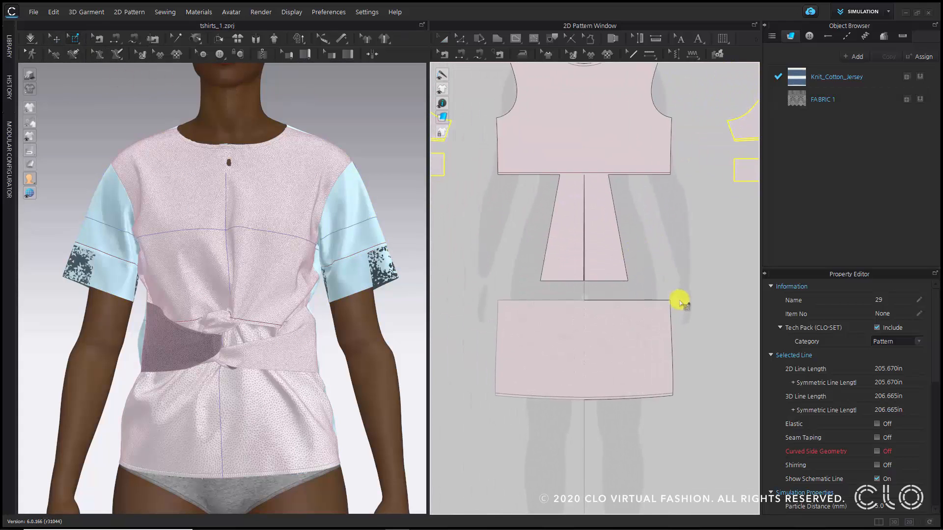
{"action": "left_click_drag", "start_coordinate": [686, 292], "coordinate": [464, 170]}
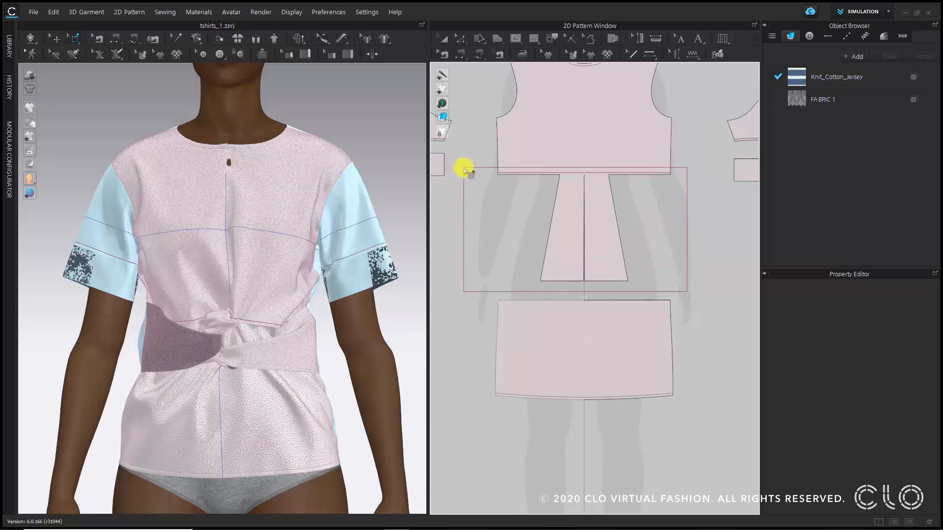
{"action": "left_click_drag", "start_coordinate": [464, 169], "coordinate": [465, 170]}
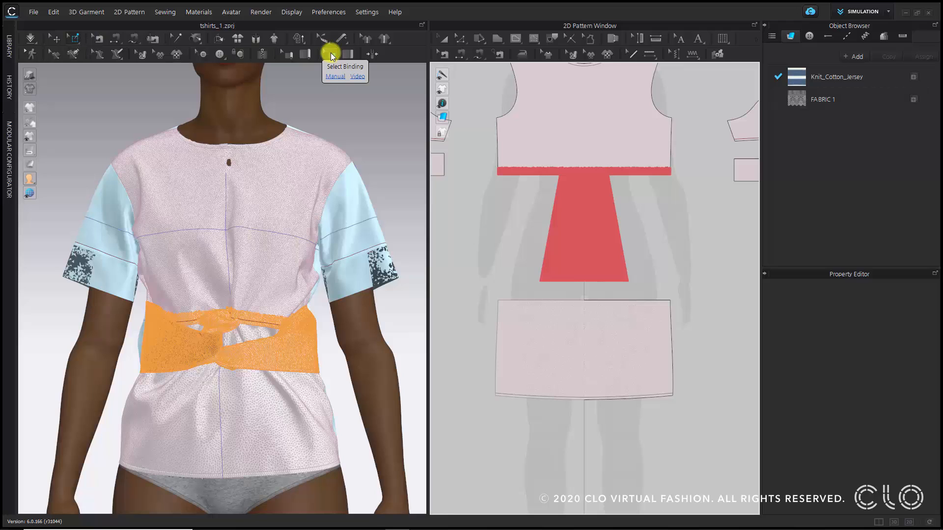
Select all the neckline and hem bindings and set their binding type to Over.
{"action": "left_click", "coordinate": [330, 54]}
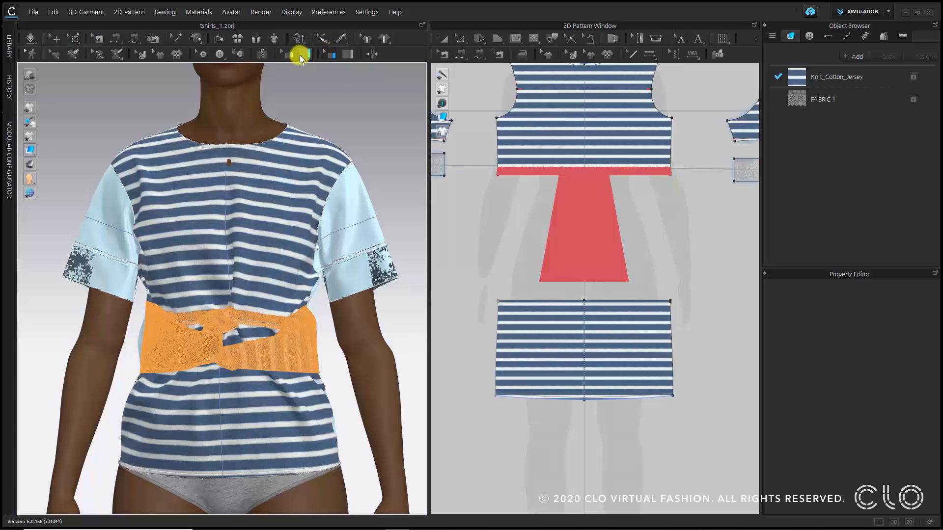
{"action": "scroll", "coordinate": [225, 132], "scroll_direction": "up", "scroll_amount": 3}
{"action": "middle_click_drag", "start_coordinate": [223, 131], "coordinate": [240, 410]}
{"action": "scroll", "coordinate": [240, 410], "scroll_direction": "up", "scroll_amount": 4}
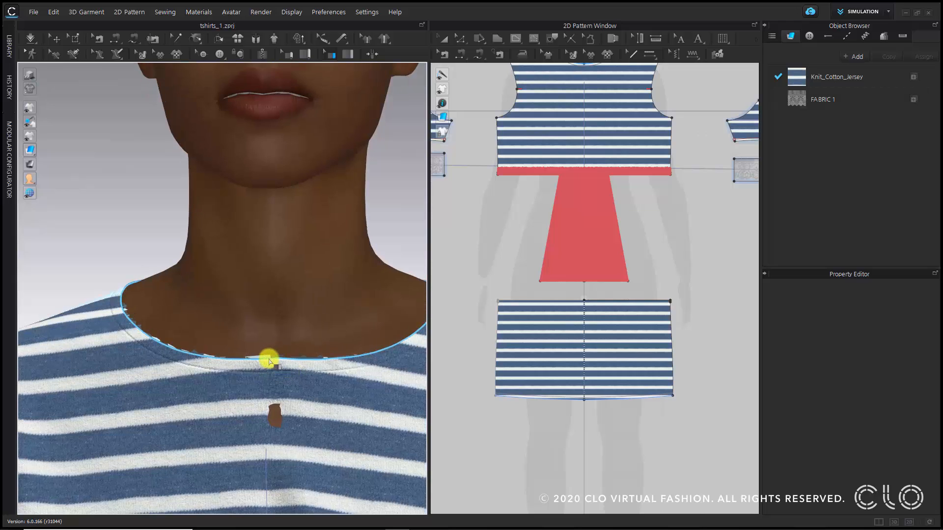
{"action": "scroll", "coordinate": [269, 362], "scroll_direction": "down", "scroll_amount": 4}
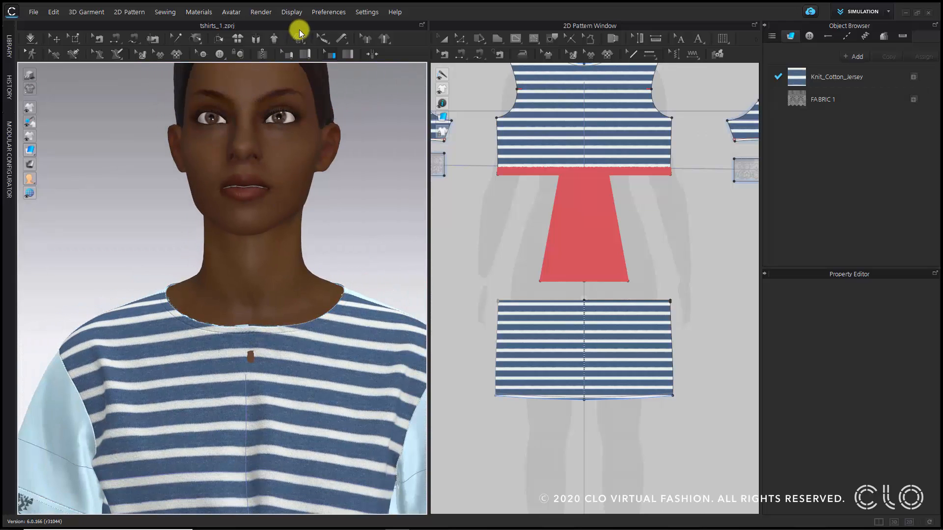
{"action": "left_click", "coordinate": [332, 56]}
{"action": "scroll", "coordinate": [345, 308], "scroll_direction": "down", "scroll_amount": 3}
{"action": "scroll", "coordinate": [345, 301], "scroll_direction": "down", "scroll_amount": 2}
{"action": "key", "text": "ctrl+a"}
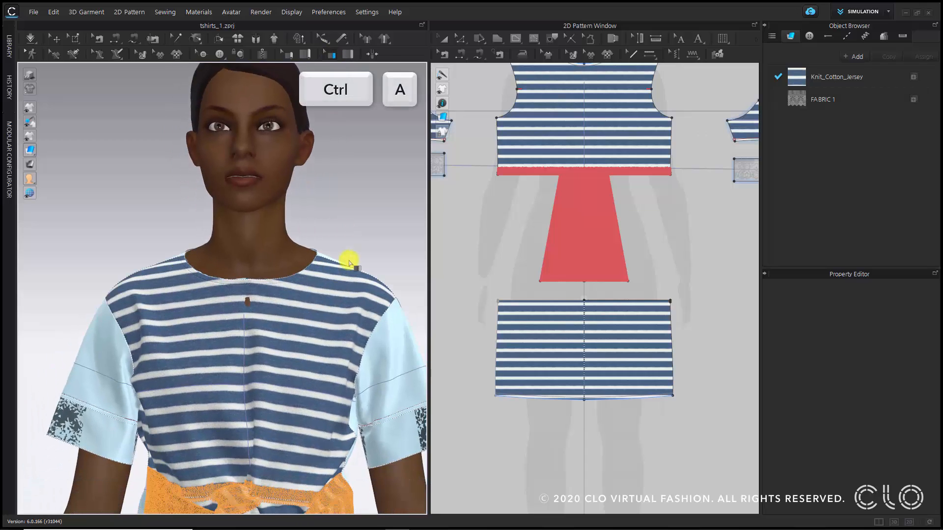
{"action": "scroll", "coordinate": [339, 265], "scroll_direction": "down", "scroll_amount": 4}
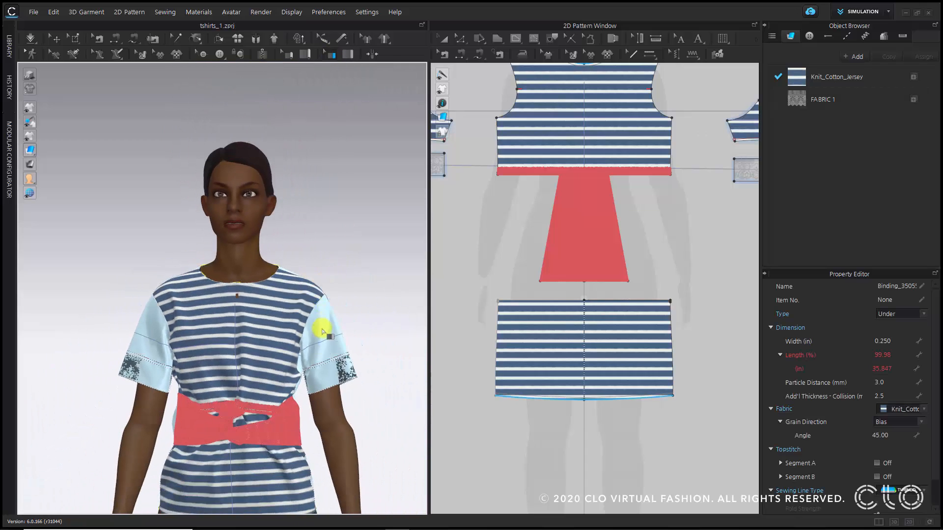
{"action": "middle_click_drag", "start_coordinate": [301, 172], "coordinate": [316, 225]}
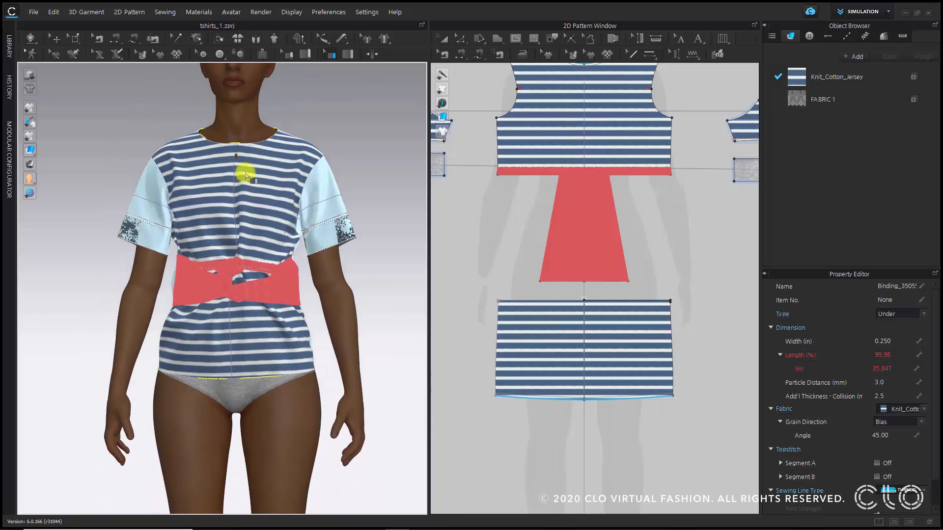
{"action": "left_click", "coordinate": [902, 315]}
{"action": "left_click", "coordinate": [898, 329]}
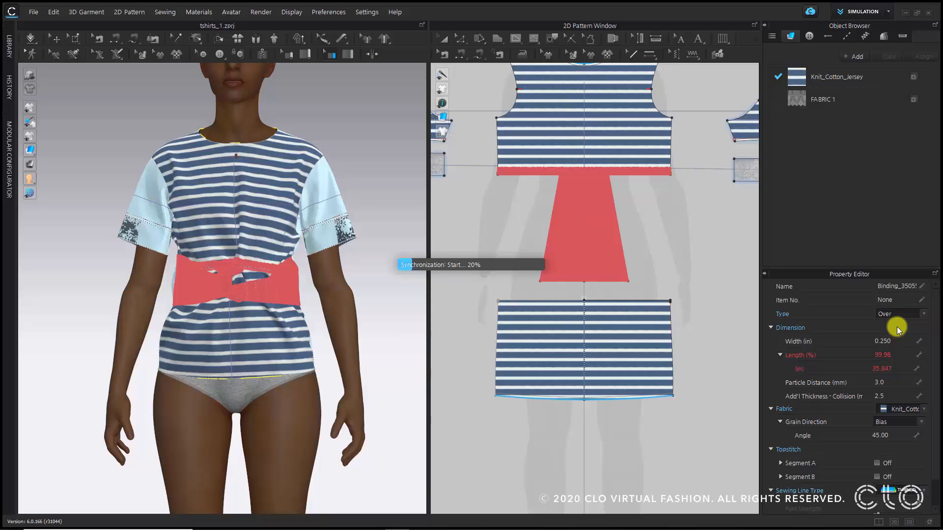
Unfreeze the binding around the T-shirt's front neckline.
{"action": "scroll", "coordinate": [278, 423], "scroll_direction": "up", "scroll_amount": 5}
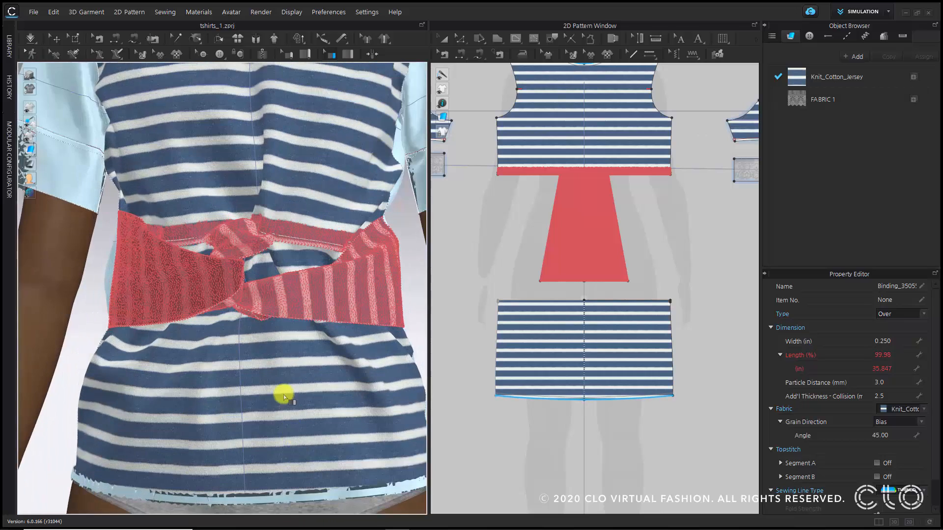
{"action": "middle_click_drag", "start_coordinate": [283, 397], "coordinate": [255, 321]}
{"action": "scroll", "coordinate": [257, 321], "scroll_direction": "up", "scroll_amount": 3}
{"action": "mouse_move", "coordinate": [270, 320]}
{"action": "right_mouse_down"}
{"action": "mouse_move", "coordinate": [372, 329]}
{"action": "mouse_move", "coordinate": [305, 337]}
{"action": "mouse_move", "coordinate": [279, 320]}
{"action": "right_mouse_up"}
{"action": "scroll", "coordinate": [280, 320], "scroll_direction": "down", "scroll_amount": 5}
{"action": "middle_click_drag", "start_coordinate": [257, 95], "coordinate": [264, 361]}
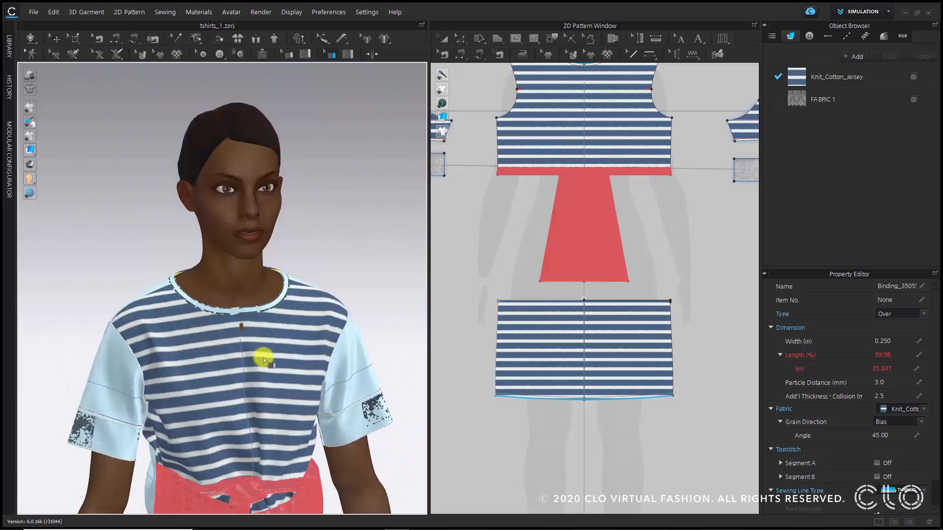
{"action": "scroll", "coordinate": [264, 361], "scroll_direction": "up", "scroll_amount": 5}
{"action": "left_click", "coordinate": [259, 352]}
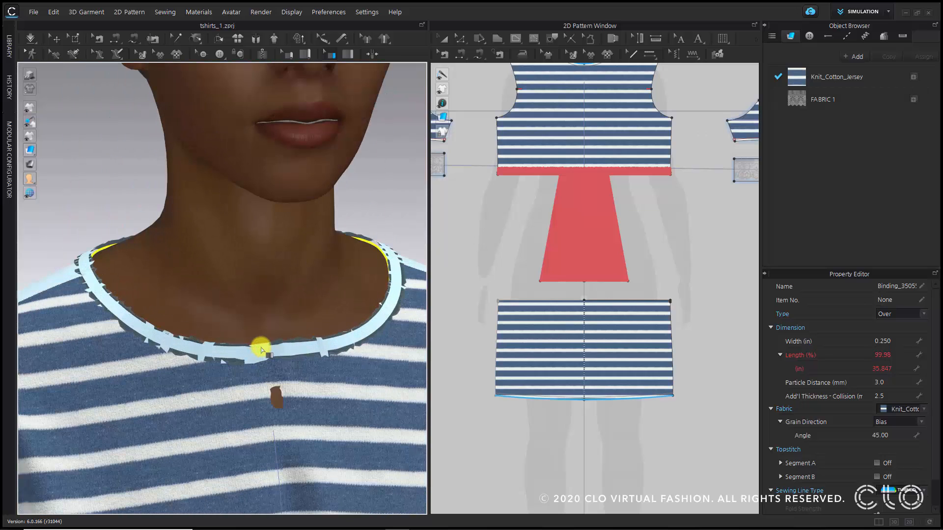
{"action": "right_click", "coordinate": [382, 254]}
{"action": "left_click", "coordinate": [397, 183]}
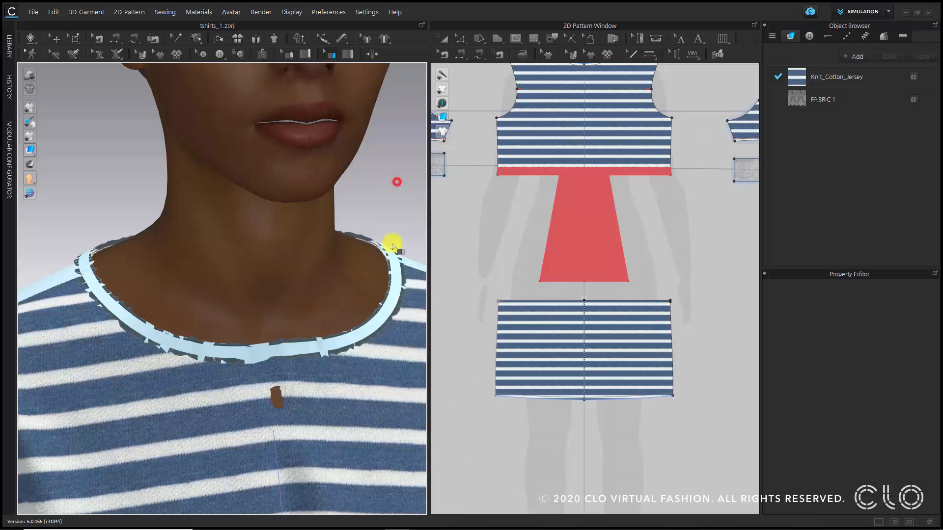
{"action": "left_click", "coordinate": [385, 301]}
{"action": "right_click", "coordinate": [387, 303]}
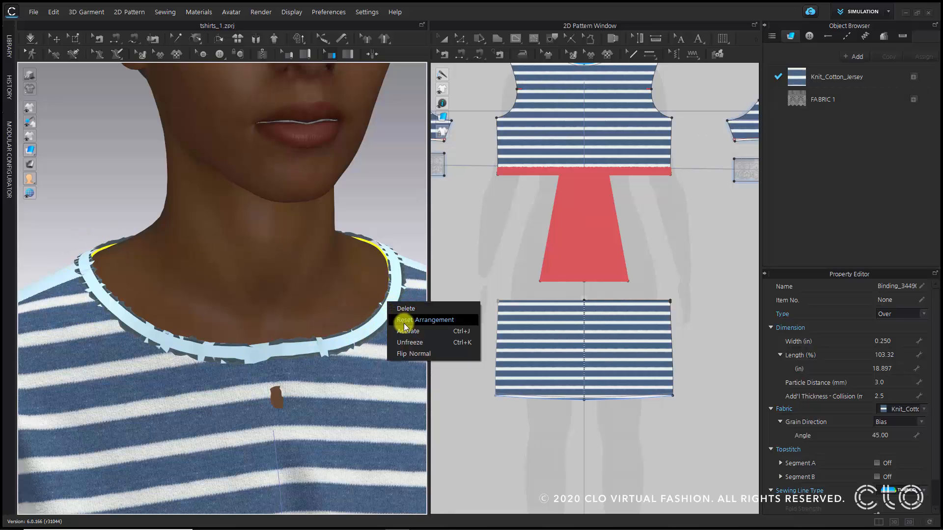
{"action": "left_click", "coordinate": [423, 346]}
Unfreeze the binding along the T-shirt's front hem and simulate the garment.
{"action": "scroll", "coordinate": [266, 411], "scroll_direction": "down", "scroll_amount": 10}
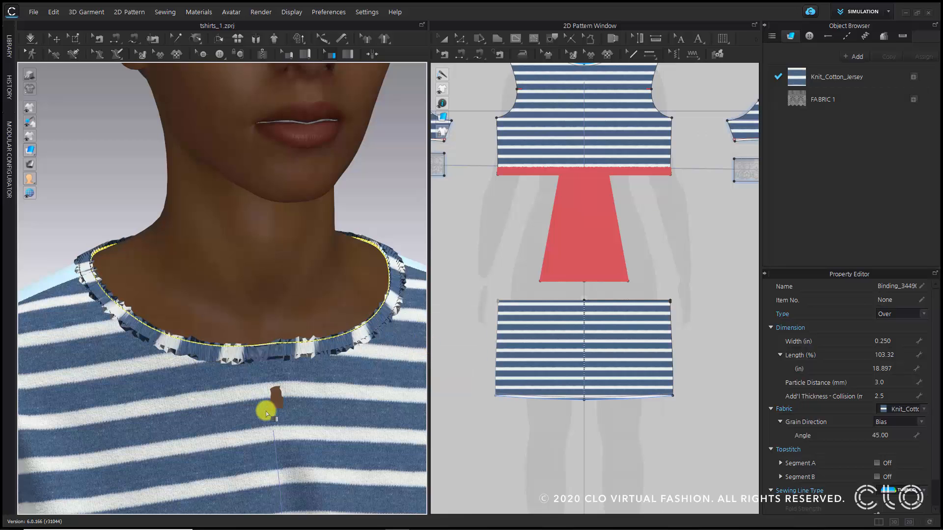
{"action": "middle_click_drag", "start_coordinate": [256, 452], "coordinate": [236, 242]}
{"action": "mouse_move", "coordinate": [236, 242]}
{"action": "right_mouse_down"}
{"action": "mouse_move", "coordinate": [219, 280]}
{"action": "mouse_move", "coordinate": [232, 232]}
{"action": "right_mouse_up"}
{"action": "middle_click_drag", "start_coordinate": [231, 231], "coordinate": [244, 104]}
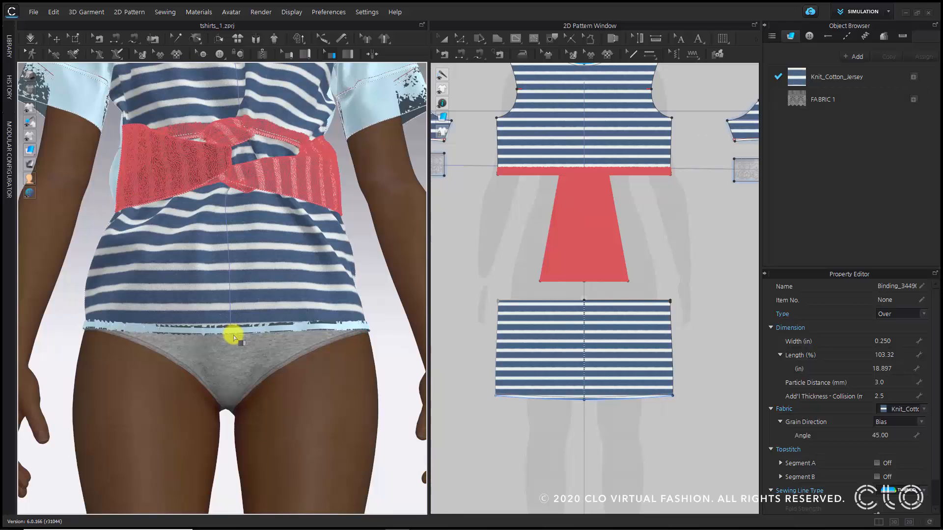
{"action": "left_click", "coordinate": [233, 327]}
{"action": "right_click", "coordinate": [233, 327]}
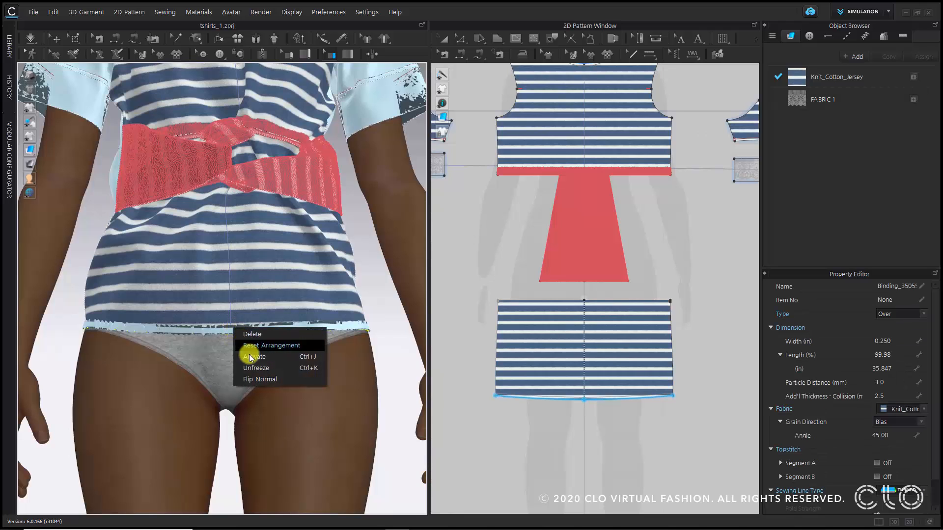
{"action": "left_click", "coordinate": [256, 372]}
{"action": "scroll", "coordinate": [391, 259], "scroll_direction": "down", "scroll_amount": 6}
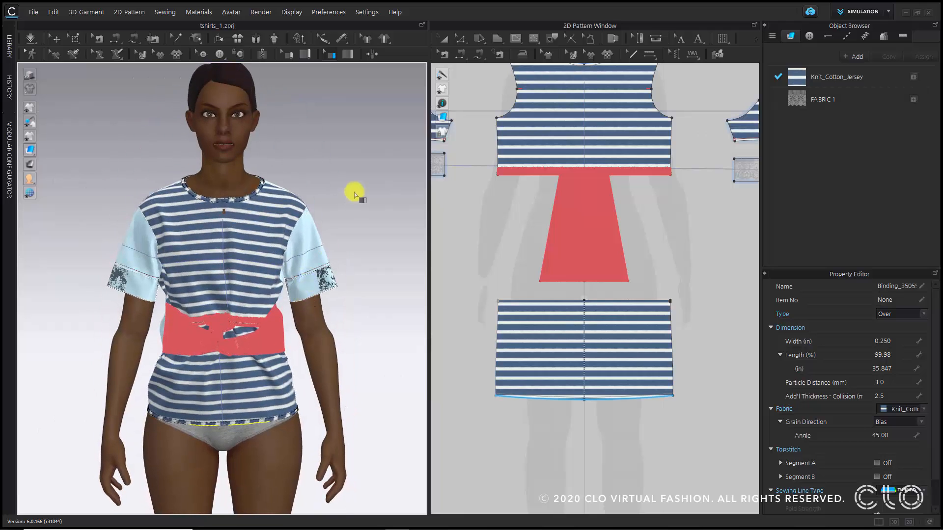
{"action": "left_click", "coordinate": [31, 40]}
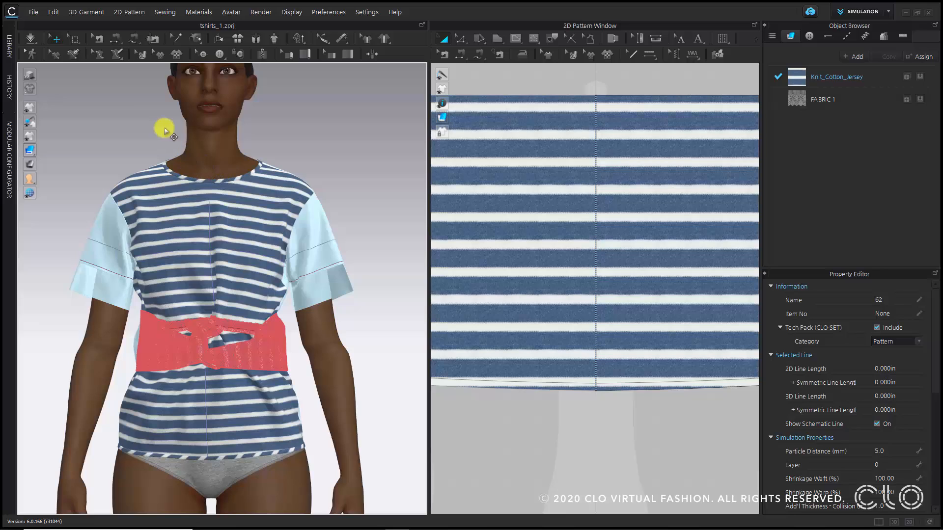
Show the texture transformation controls for the front neckline binding using Edit Texture.
{"action": "left_click", "coordinate": [136, 52]}
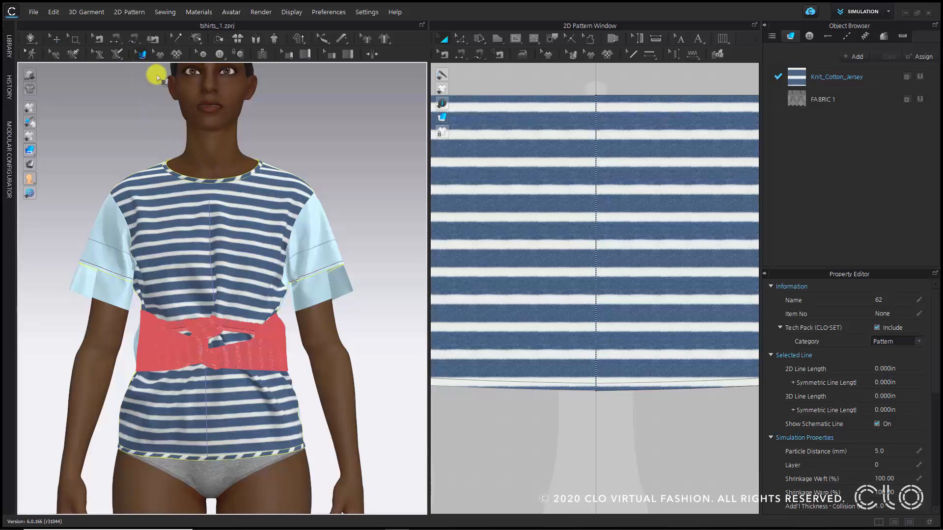
{"action": "left_click", "coordinate": [210, 181]}
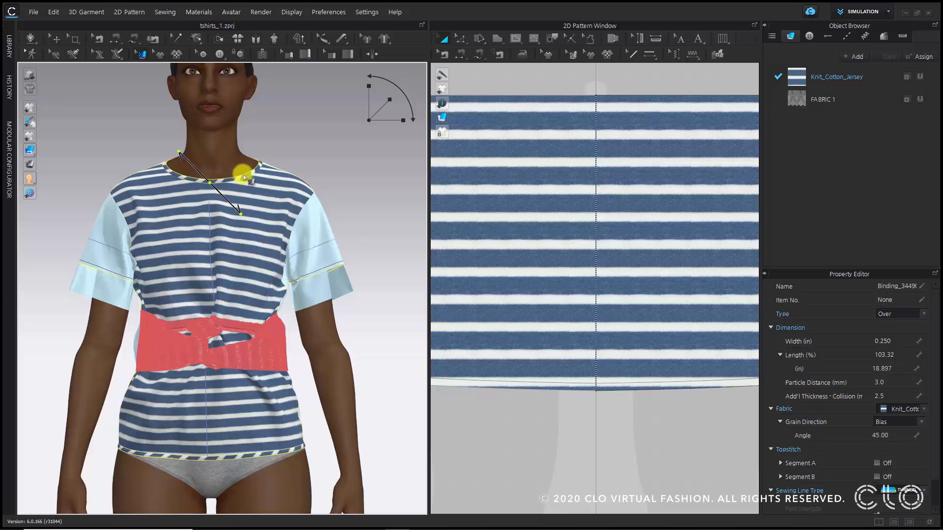
{"action": "left_click", "coordinate": [55, 38]}
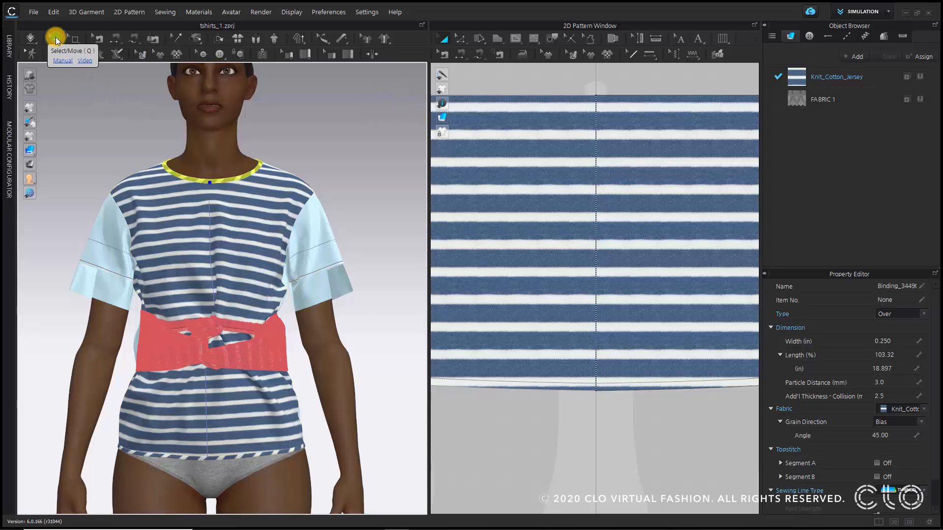
Select all of the T-shirt's patterns and unfreeze them.
{"action": "left_click", "coordinate": [244, 229]}
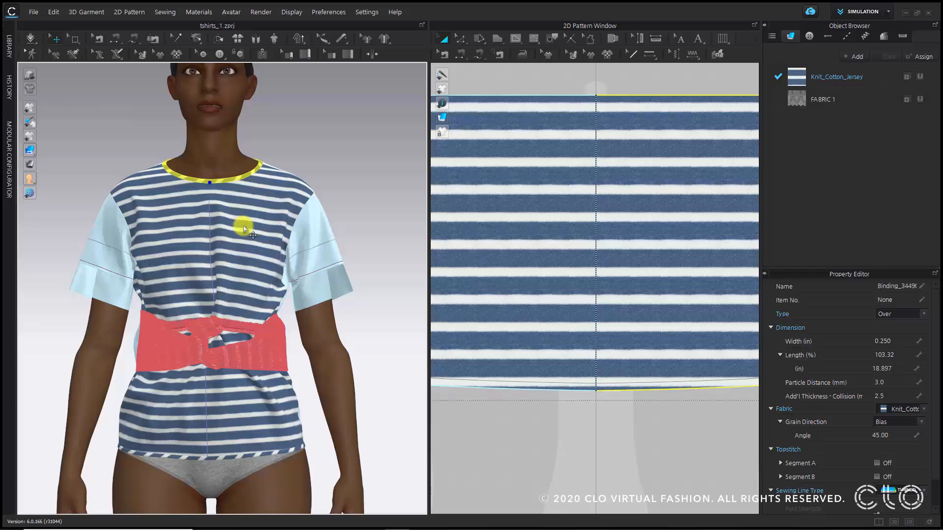
{"action": "right_click", "coordinate": [306, 240]}
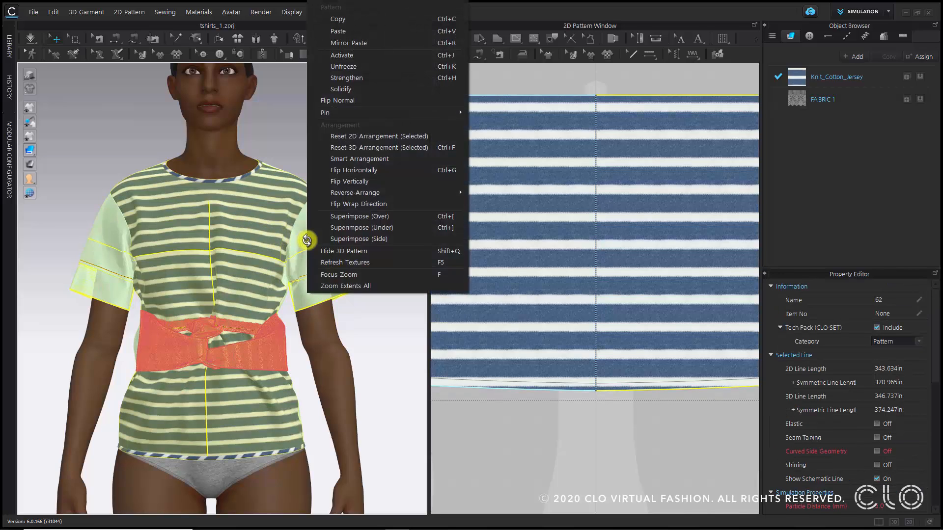
{"action": "left_click", "coordinate": [370, 68]}
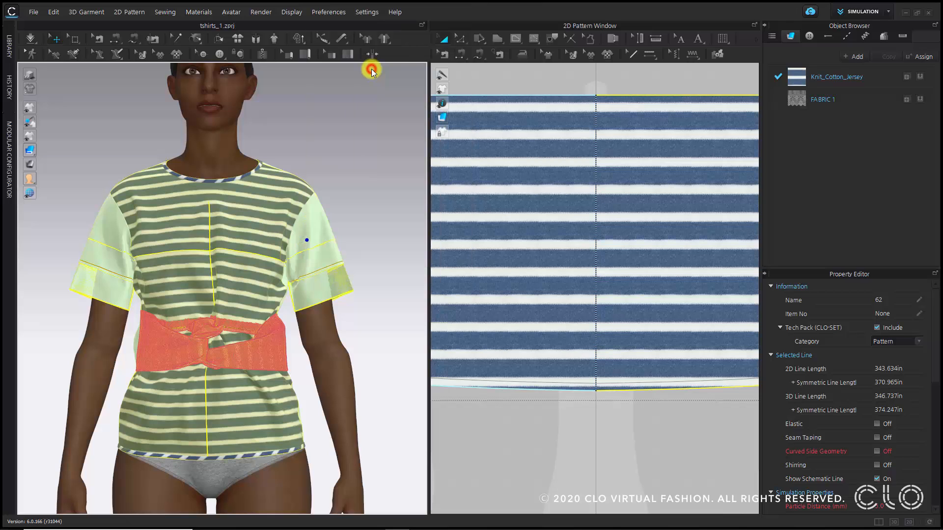
Delete the selected pins from the twisted waist panel.
{"action": "scroll", "coordinate": [311, 302], "scroll_direction": "down", "scroll_amount": 3}
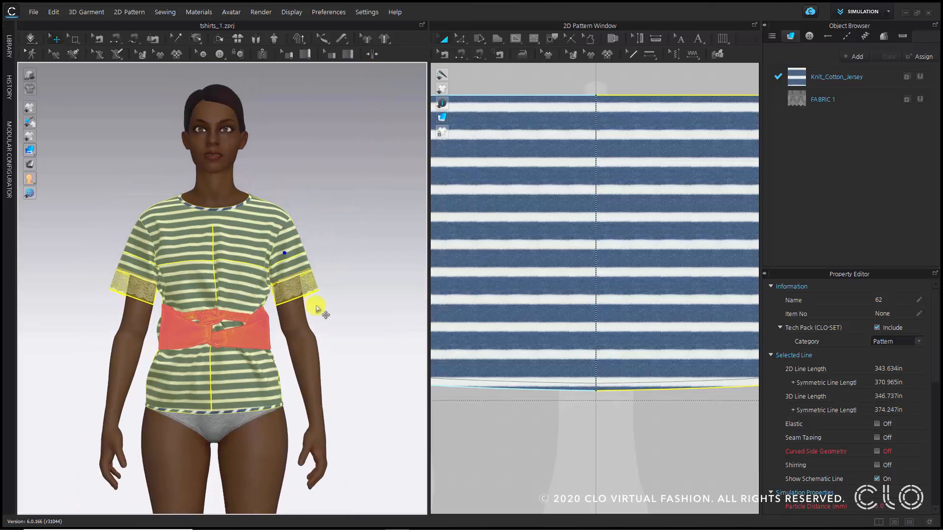
{"action": "right_click_drag", "start_coordinate": [300, 312], "coordinate": [331, 301]}
{"action": "scroll", "coordinate": [282, 347], "scroll_direction": "up", "scroll_amount": 5}
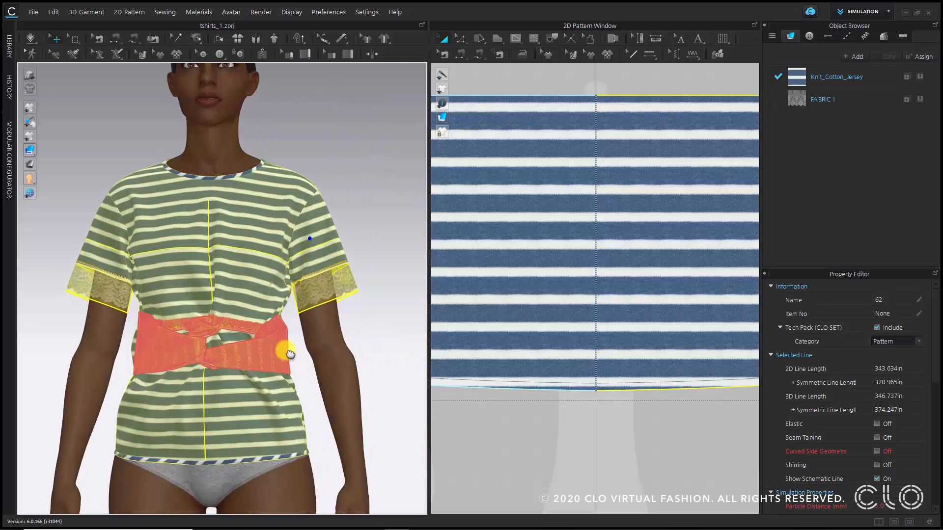
{"action": "right_click", "coordinate": [260, 273]}
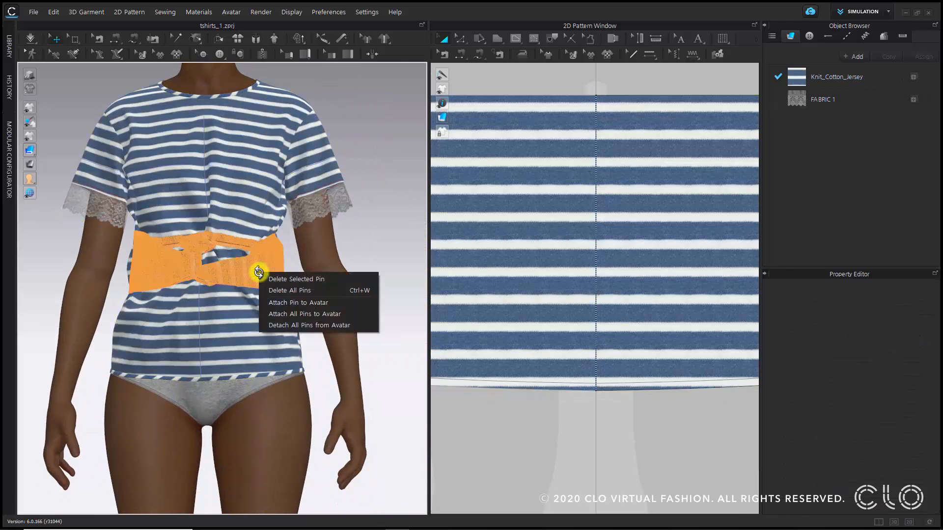
{"action": "left_click", "coordinate": [284, 283]}
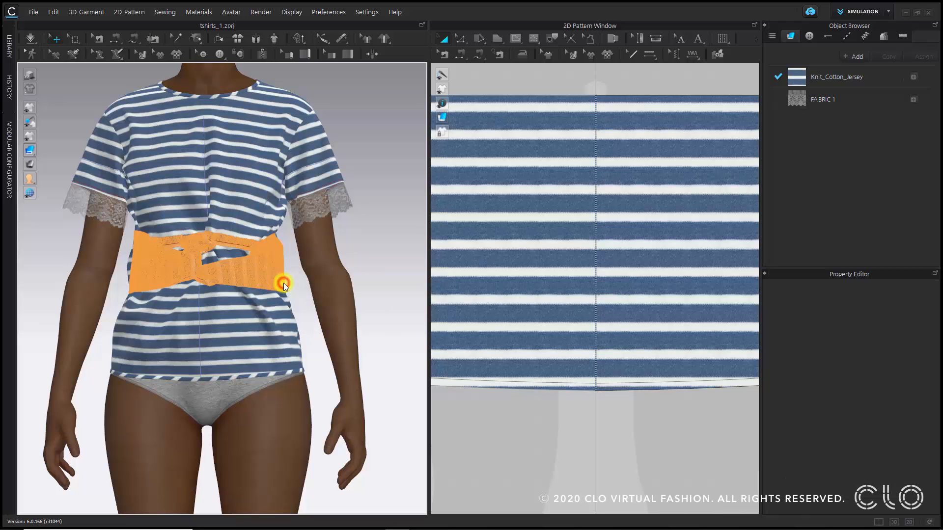
Inspect the fit of the T-shirt's twisted front waist on the avatar and the layout of its 2D patterns.
{"action": "scroll", "coordinate": [284, 283], "scroll_direction": "up", "scroll_amount": 2}
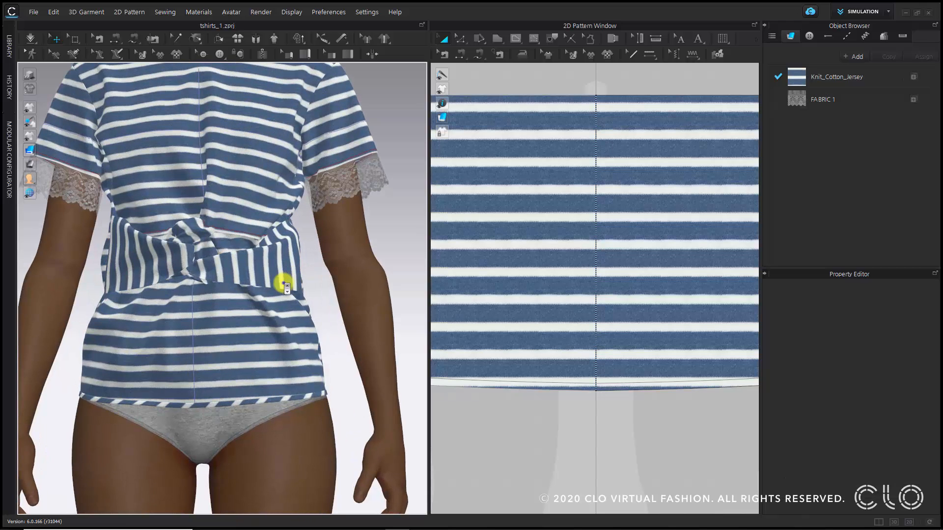
{"action": "scroll", "coordinate": [284, 285], "scroll_direction": "up", "scroll_amount": 2}
{"action": "mouse_move", "coordinate": [299, 301]}
{"action": "right_mouse_down"}
{"action": "mouse_move", "coordinate": [348, 296]}
{"action": "mouse_move", "coordinate": [282, 299]}
{"action": "mouse_move", "coordinate": [296, 295]}
{"action": "right_mouse_up"}
{"action": "scroll", "coordinate": [300, 300], "scroll_direction": "down", "scroll_amount": 2}
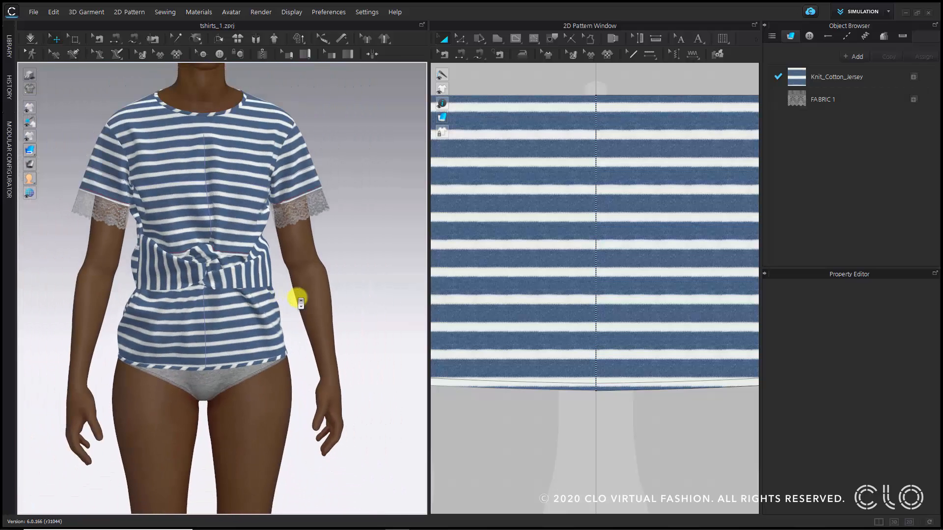
{"action": "scroll", "coordinate": [300, 301], "scroll_direction": "down", "scroll_amount": 2}
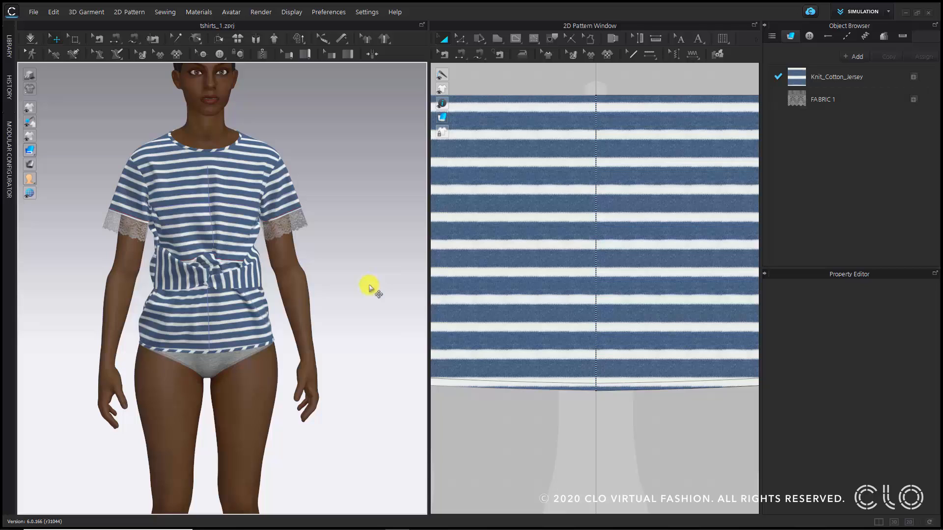
{"action": "scroll", "coordinate": [369, 288], "scroll_direction": "up", "scroll_amount": 2}
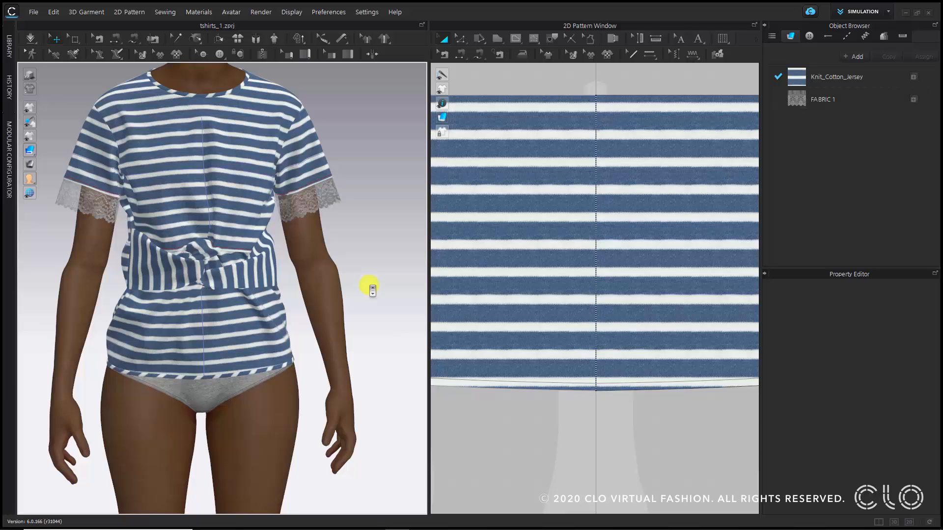
{"action": "middle_click_drag", "start_coordinate": [345, 257], "coordinate": [359, 319]}
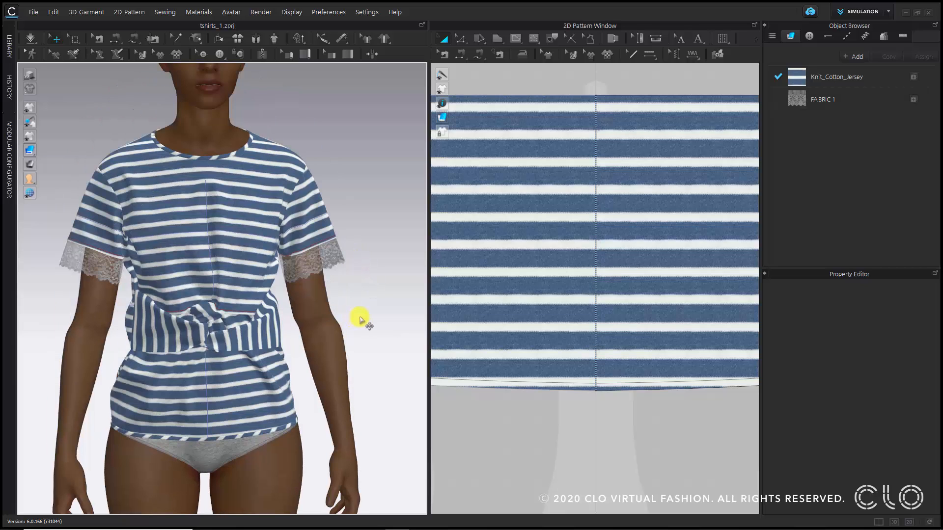
{"action": "right_click_drag", "start_coordinate": [360, 319], "coordinate": [353, 314]}
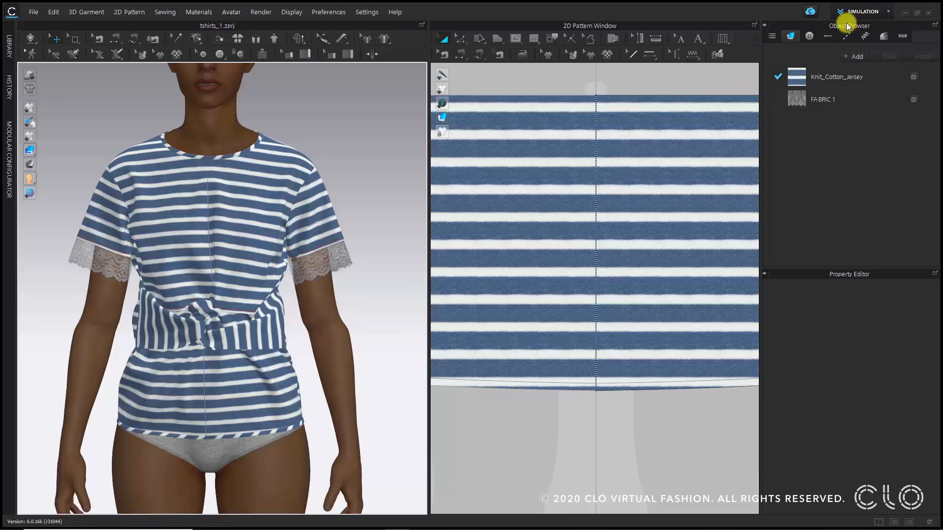
{"action": "scroll", "coordinate": [614, 326], "scroll_direction": "down", "scroll_amount": 10}
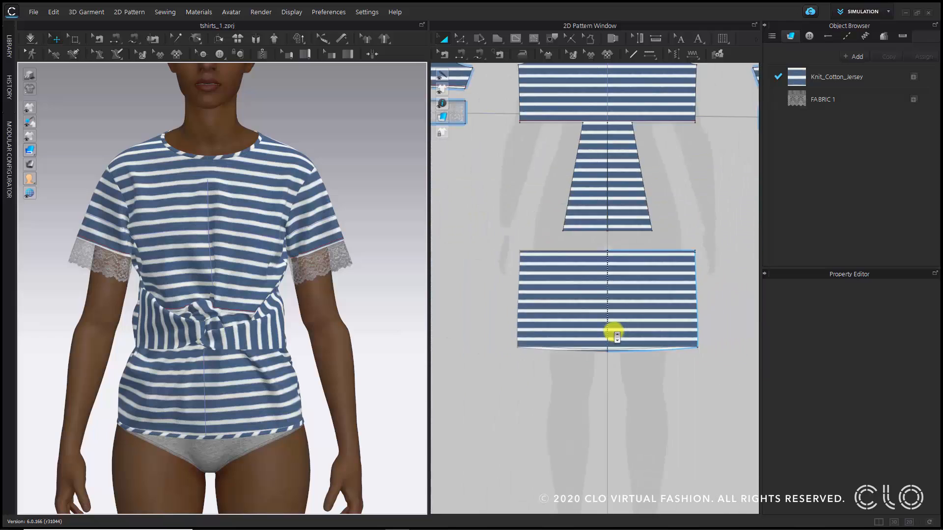
{"action": "right_click_drag", "start_coordinate": [631, 295], "coordinate": [578, 300]}
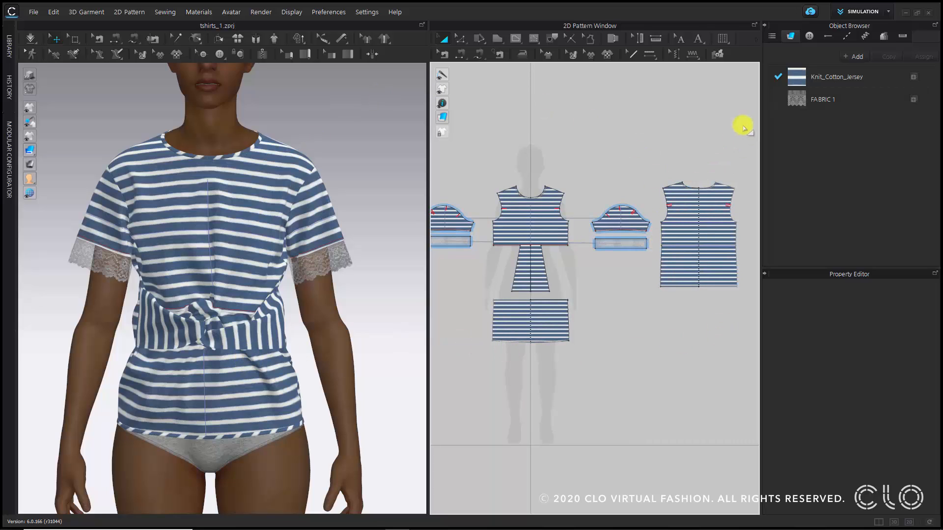
Switch to the Colorway mode and add a copy of Colorway A under its default name.
{"action": "left_click", "coordinate": [849, 12]}
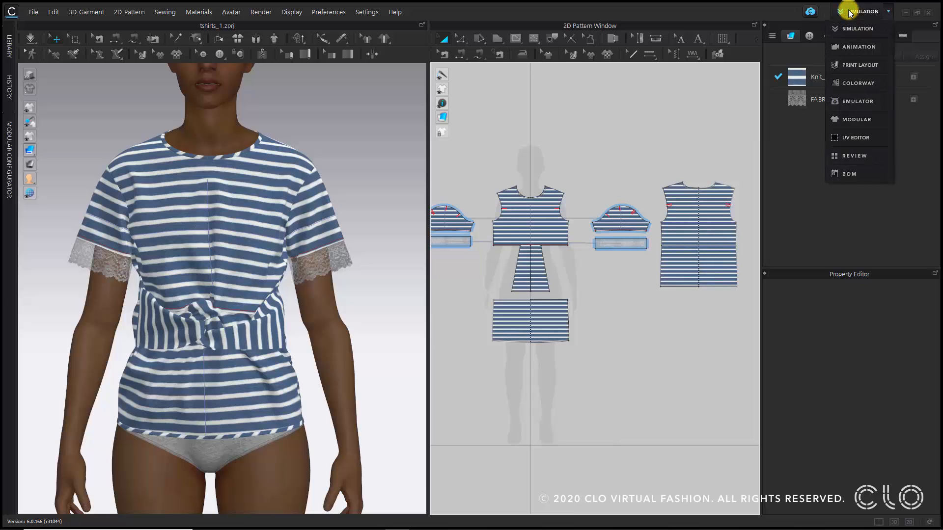
{"action": "left_click", "coordinate": [873, 84]}
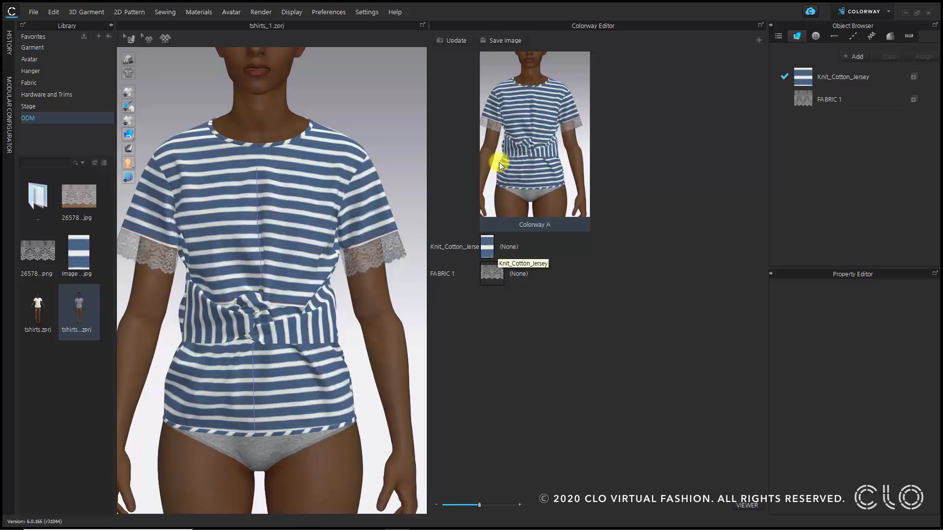
{"action": "left_click", "coordinate": [756, 37]}
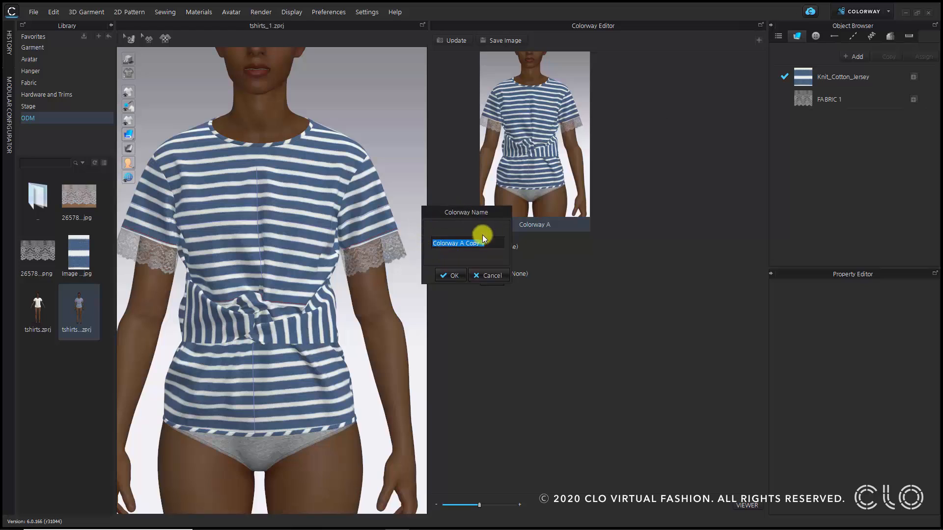
{"action": "left_click", "coordinate": [449, 275]}
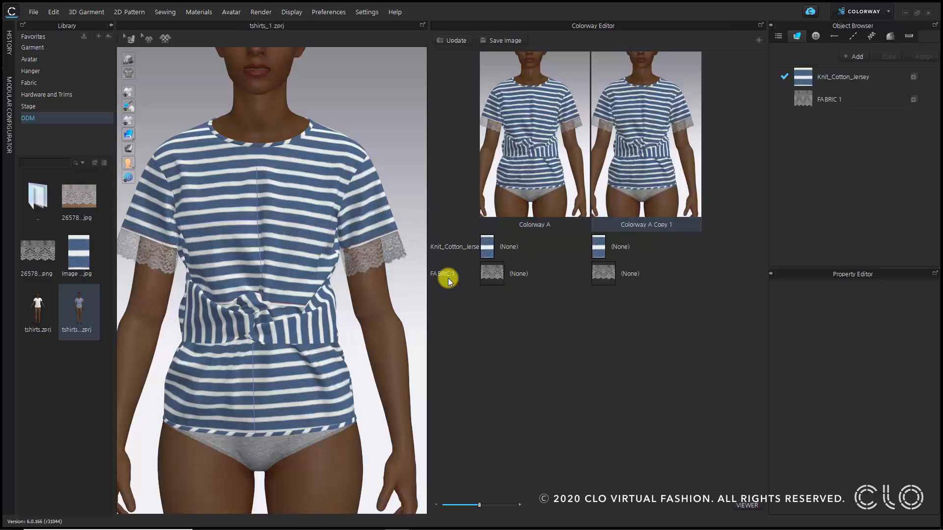
Set the copied colorway's Knit_Cotton_Jersey color to PANTONE 15-1863 TSX Candy Kiss.
{"action": "left_click", "coordinate": [600, 248]}
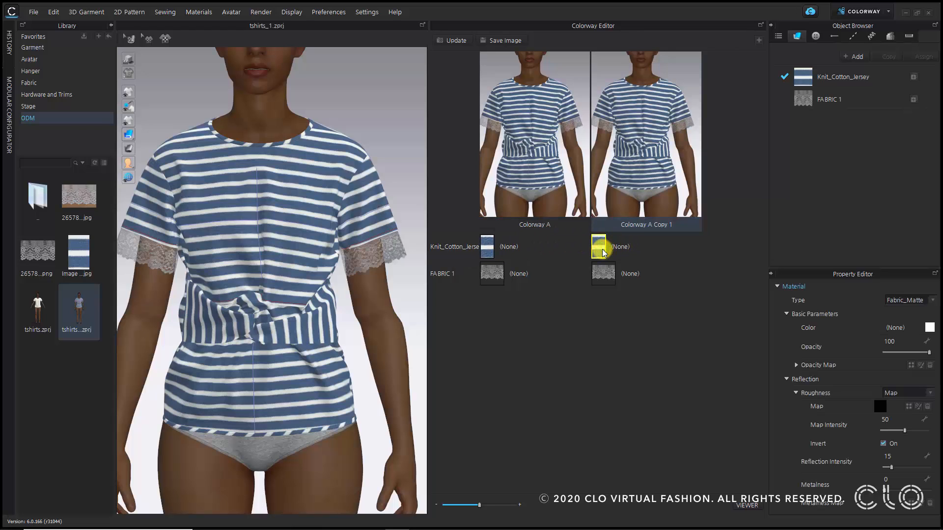
{"action": "left_click", "coordinate": [929, 326]}
{"action": "left_click", "coordinate": [600, 197]}
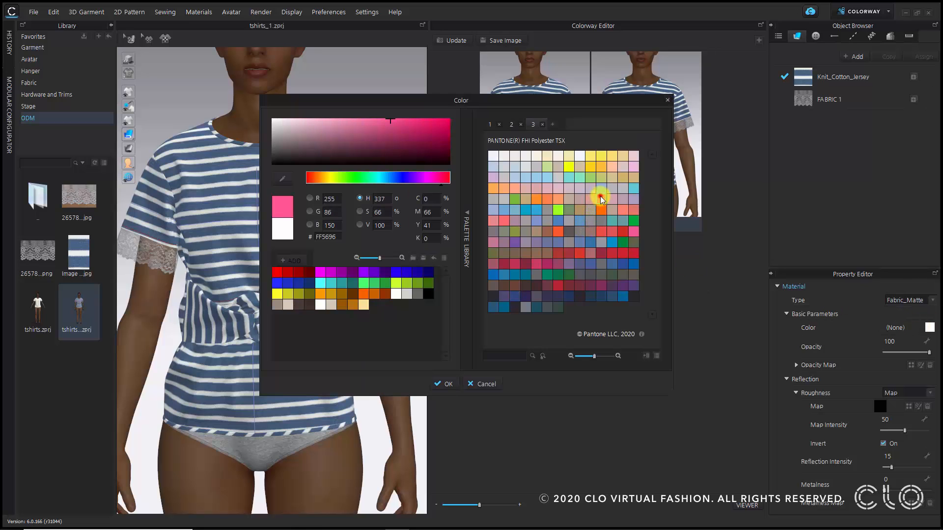
{"action": "left_click", "coordinate": [445, 384]}
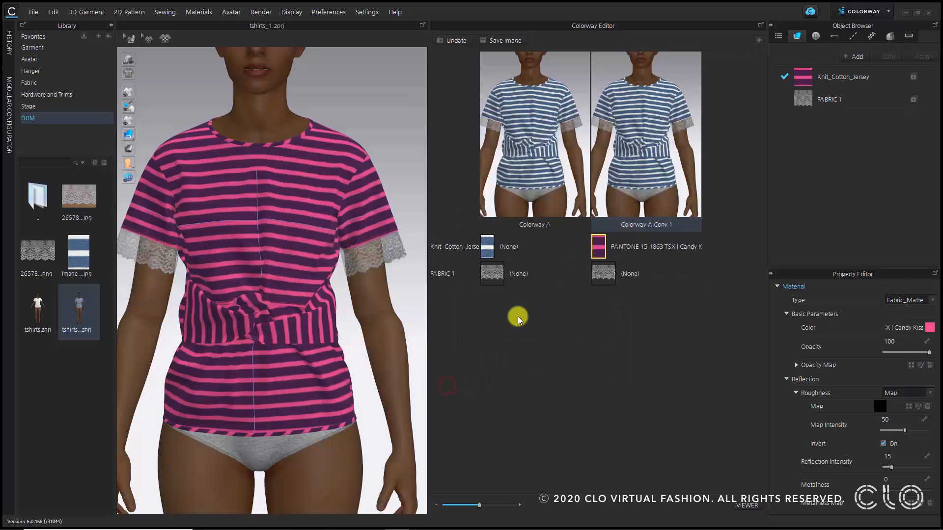
Set the copied colorway's lace FABRIC 1 to PANTONE 13-0240 TSX Tomatillo and update the colorway thumbnails.
{"action": "left_click", "coordinate": [602, 274]}
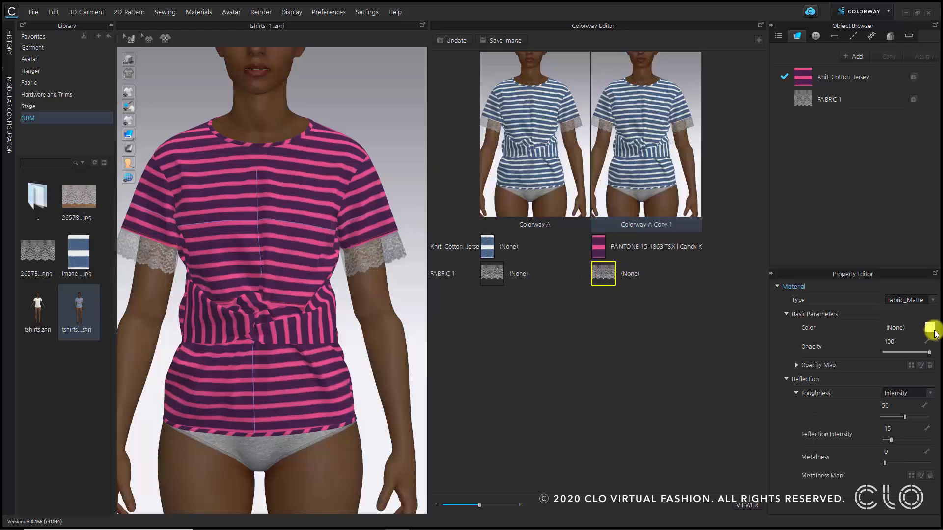
{"action": "left_click", "coordinate": [932, 329]}
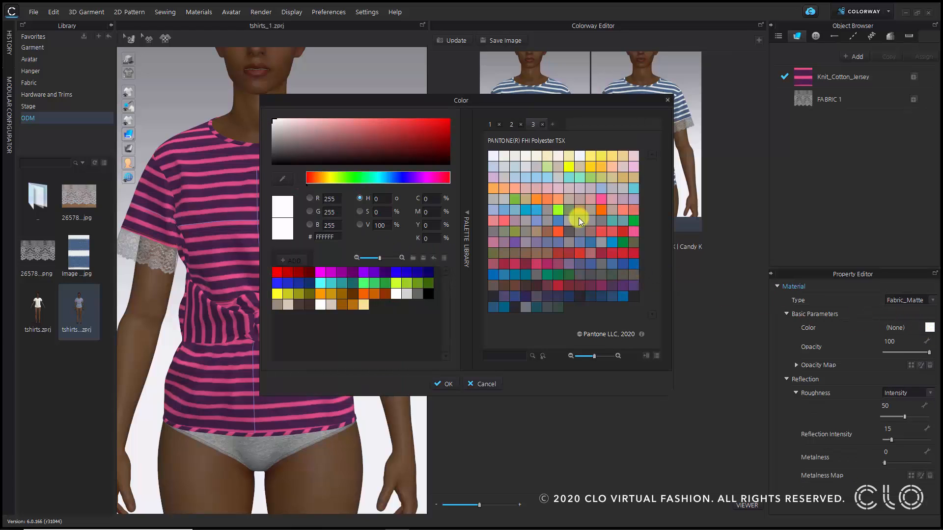
{"action": "left_click", "coordinate": [525, 265]}
{"action": "left_click", "coordinate": [448, 384]}
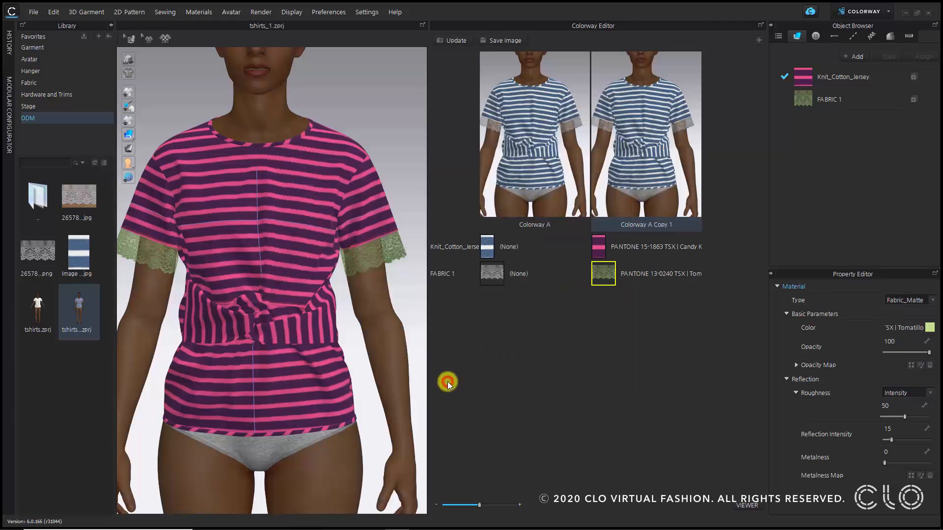
{"action": "left_click", "coordinate": [523, 369]}
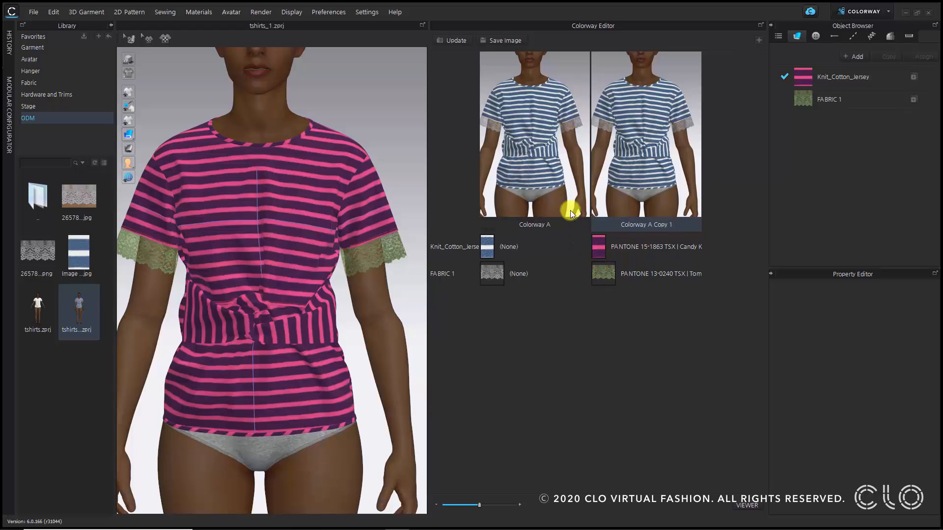
{"action": "left_click", "coordinate": [461, 43]}
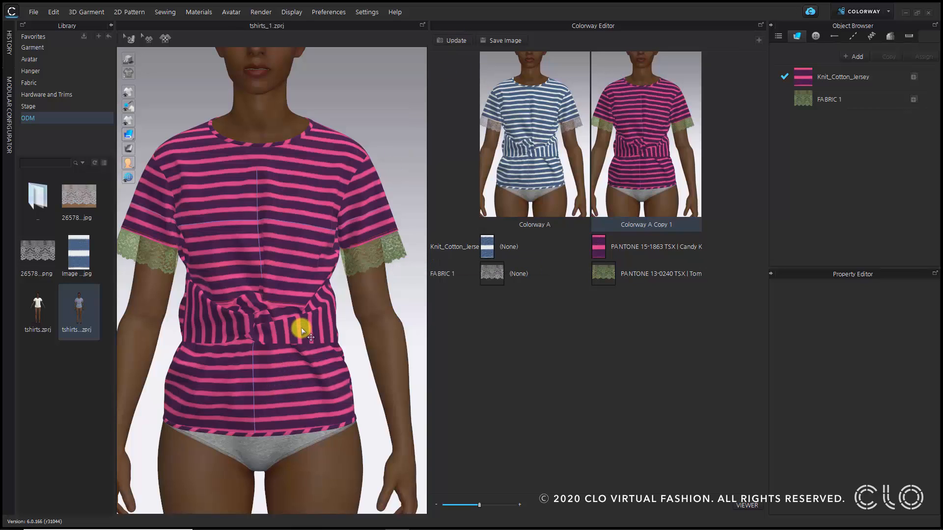
Turn the avatar to a closer three-quarter view and update the colorway thumbnails to match it.
{"action": "scroll", "coordinate": [304, 332], "scroll_direction": "down", "scroll_amount": 2}
{"action": "scroll", "coordinate": [302, 330], "scroll_direction": "down", "scroll_amount": 3}
{"action": "middle_click_drag", "start_coordinate": [302, 329], "coordinate": [301, 305]}
{"action": "scroll", "coordinate": [292, 267], "scroll_direction": "up", "scroll_amount": 3}
{"action": "right_click_drag", "start_coordinate": [348, 353], "coordinate": [314, 351]}
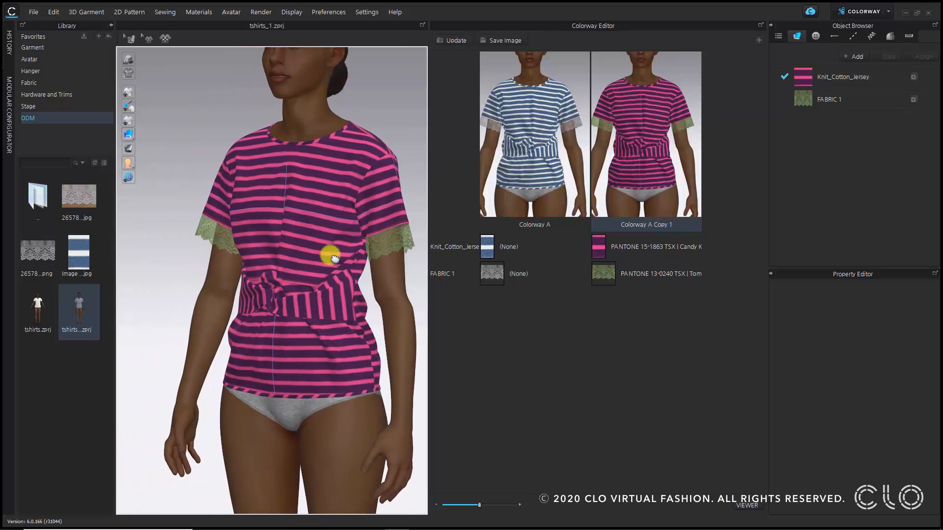
{"action": "middle_click_drag", "start_coordinate": [330, 256], "coordinate": [298, 289]}
{"action": "right_click_drag", "start_coordinate": [368, 322], "coordinate": [353, 321]}
{"action": "scroll", "coordinate": [326, 294], "scroll_direction": "up", "scroll_amount": 5}
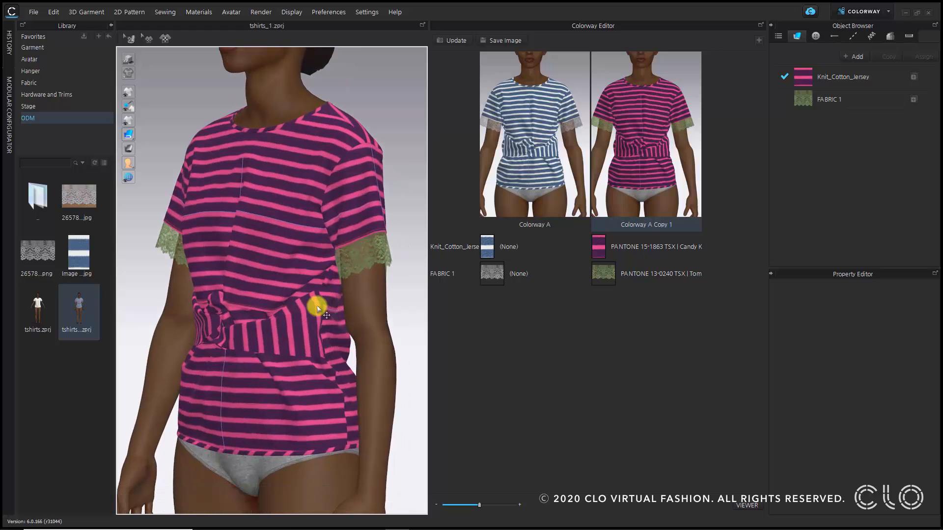
{"action": "left_click", "coordinate": [441, 41]}
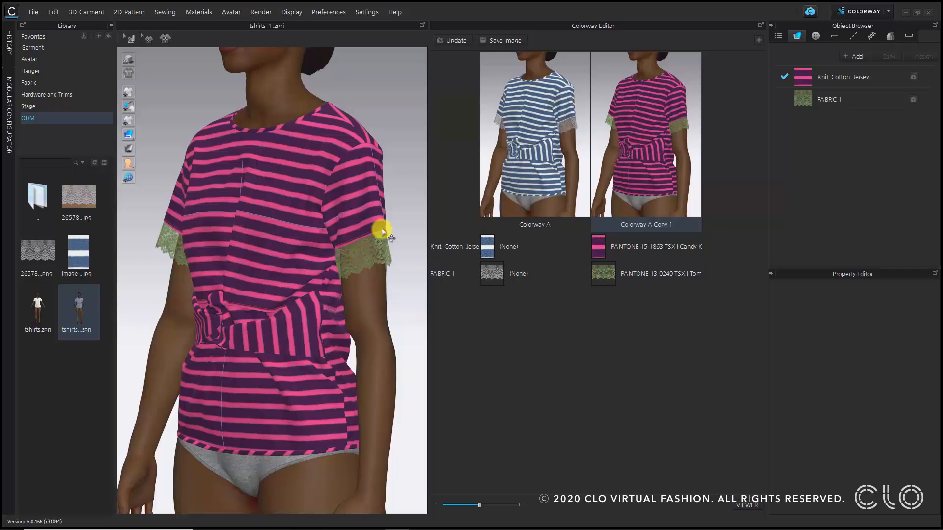
Add a third colorway under its default name and set its Knit_Cotton_Jersey to PANTONE 13-0663 TSX Sun Glare.
{"action": "left_click", "coordinate": [757, 41]}
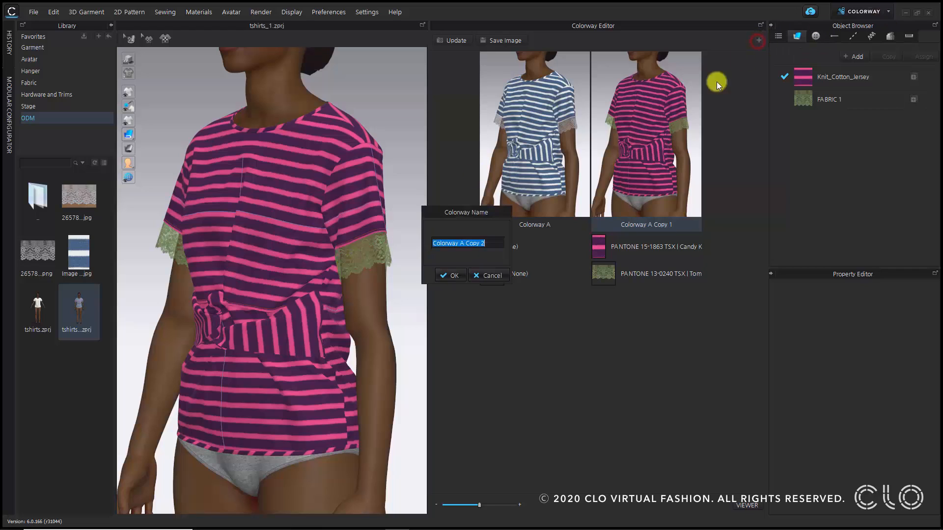
{"action": "left_click", "coordinate": [455, 274]}
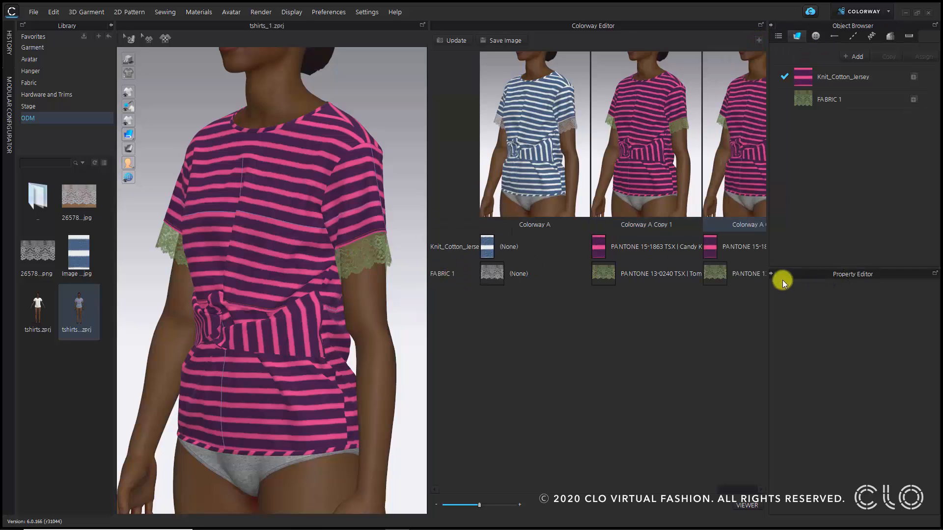
{"action": "left_click", "coordinate": [713, 250]}
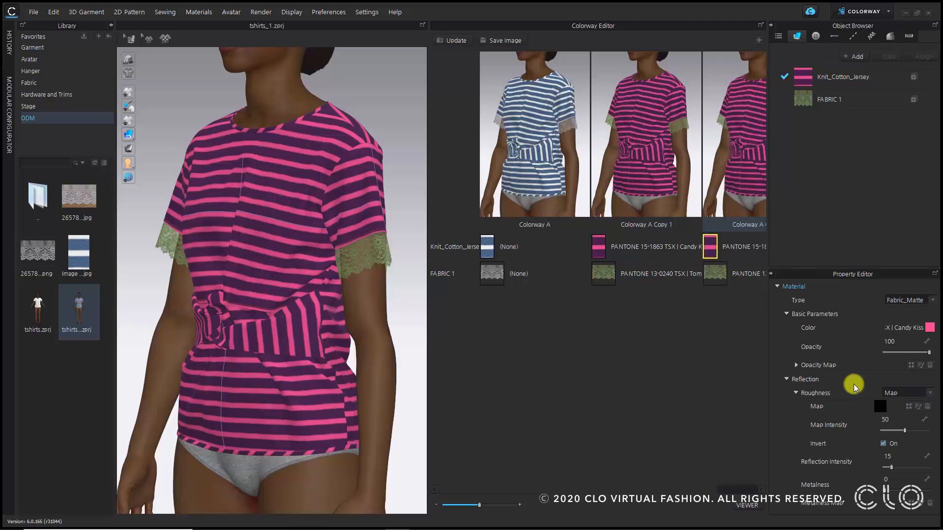
{"action": "left_click", "coordinate": [930, 328]}
{"action": "left_click", "coordinate": [568, 167]}
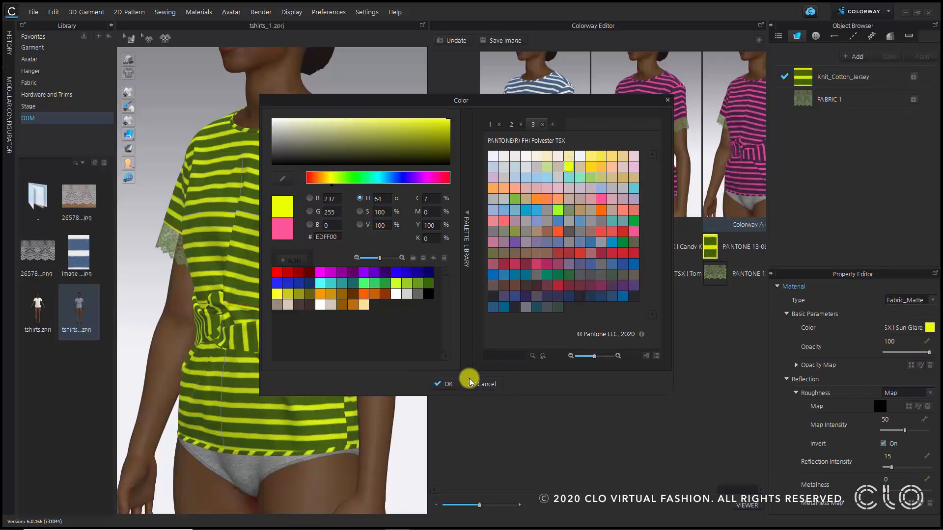
{"action": "left_click", "coordinate": [447, 384]}
Set the third colorway's lace FABRIC 1 to PANTONE 13-4014 TSX Whispy Blue.
{"action": "left_click", "coordinate": [716, 273]}
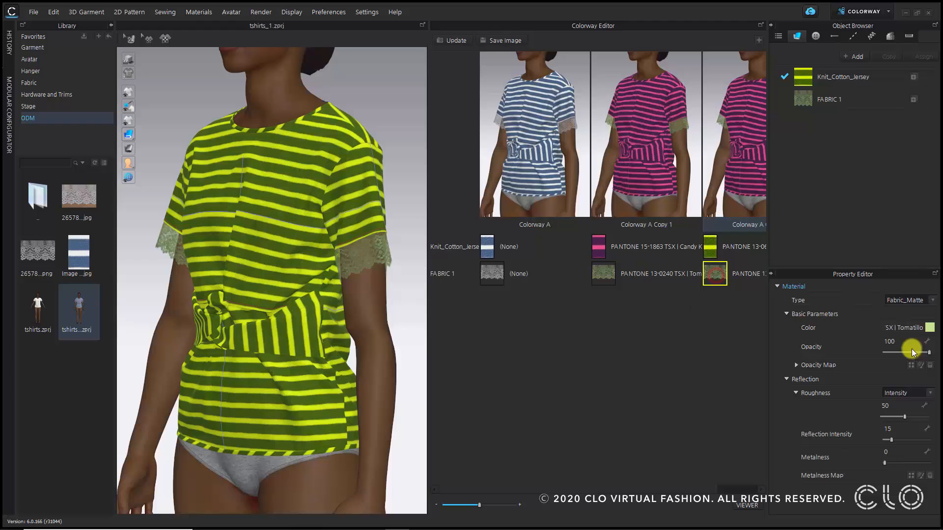
{"action": "left_click", "coordinate": [930, 328]}
{"action": "left_click", "coordinate": [519, 175]}
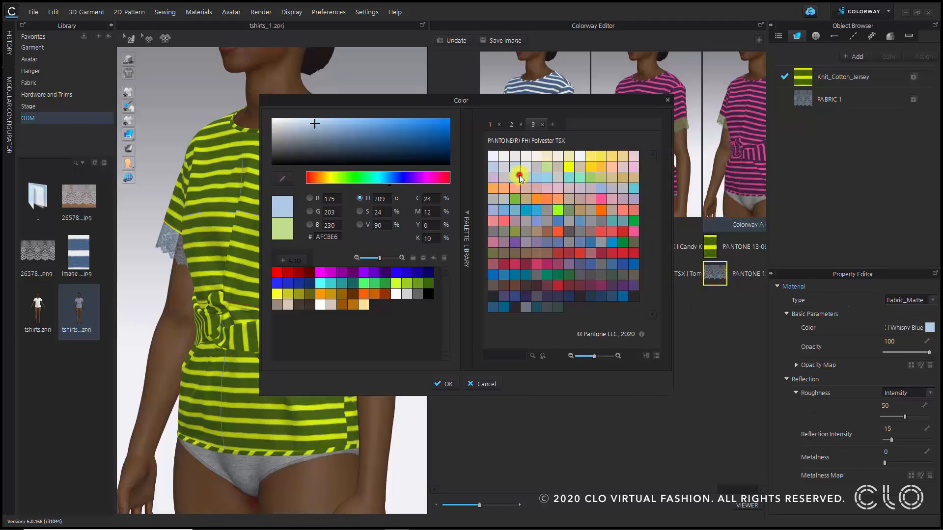
{"action": "left_click", "coordinate": [440, 382]}
{"action": "left_click", "coordinate": [589, 353]}
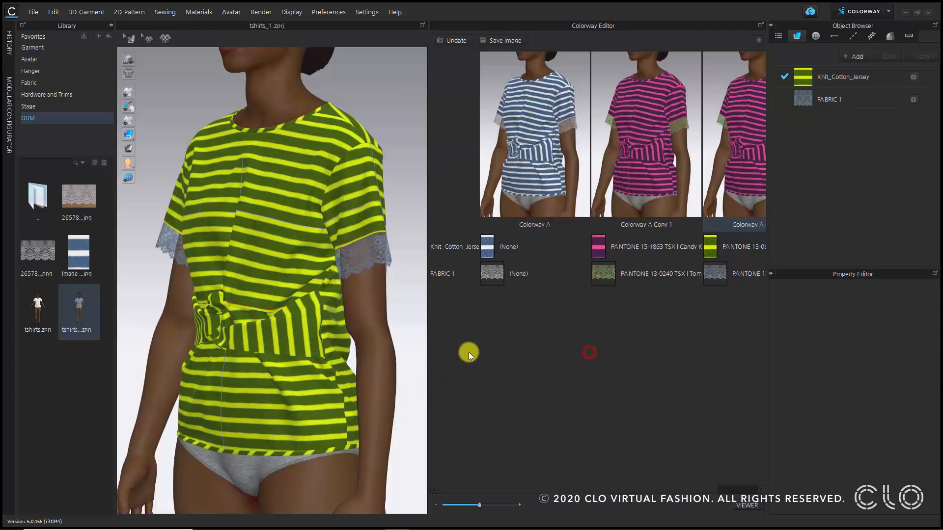
Update the colorway thumbnails with a wider view of the avatar and slightly reduce their display size.
{"action": "scroll", "coordinate": [288, 325], "scroll_direction": "down", "scroll_amount": 2}
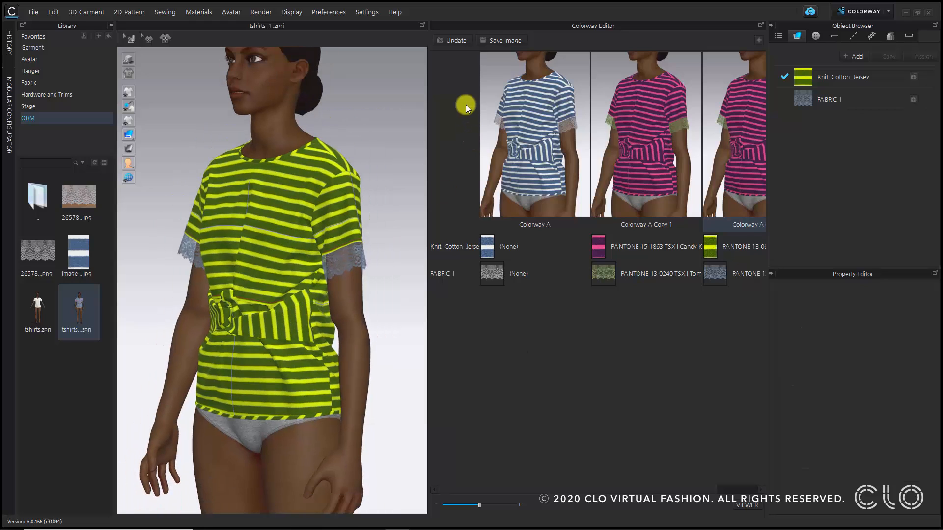
{"action": "left_click", "coordinate": [450, 40]}
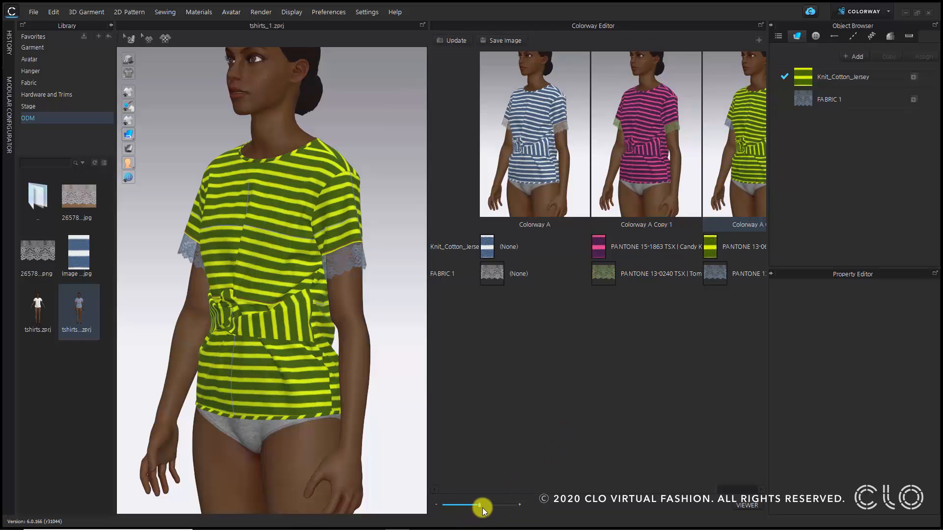
{"action": "left_click_drag", "start_coordinate": [479, 508], "coordinate": [467, 511]}
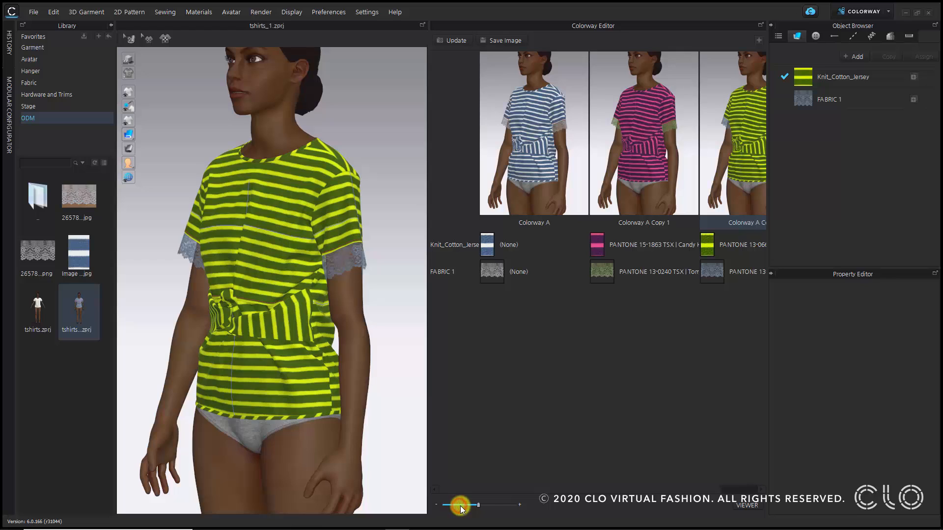
{"action": "left_click_drag", "start_coordinate": [477, 503], "coordinate": [467, 507]}
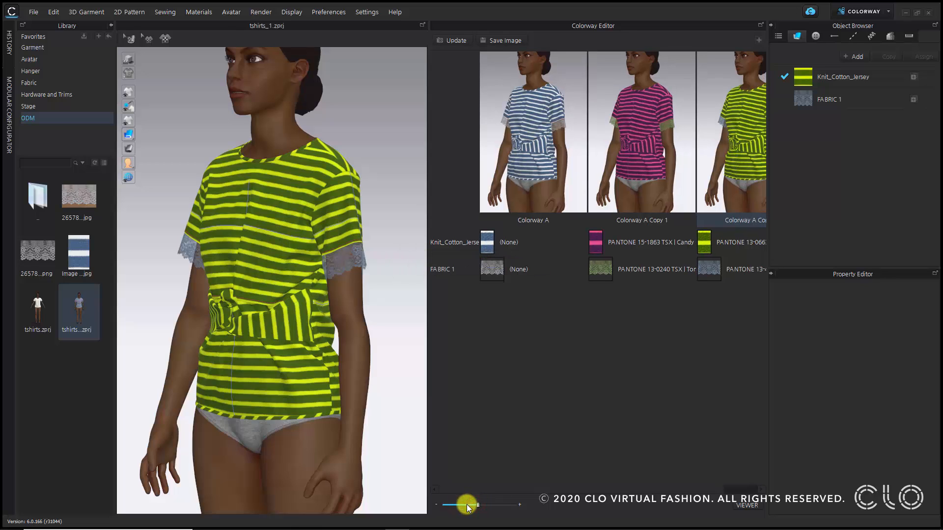
{"action": "scroll", "coordinate": [730, 488], "scroll_direction": "right", "scroll_amount": 2}
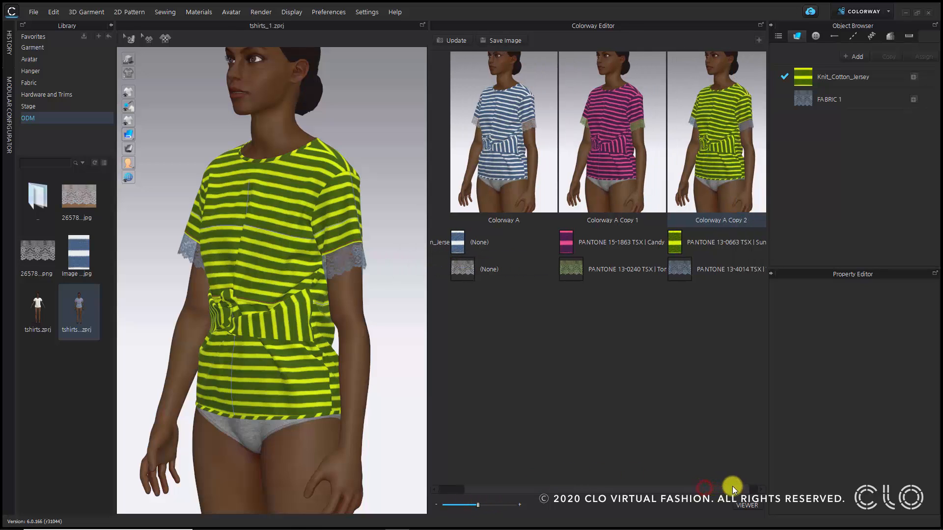
Compare the colorways side by side in the large Colorway Viewer and return to the colorway list.
{"action": "scroll", "coordinate": [741, 485], "scroll_direction": "left", "scroll_amount": 2}
{"action": "scroll", "coordinate": [707, 480], "scroll_direction": "right", "scroll_amount": 2}
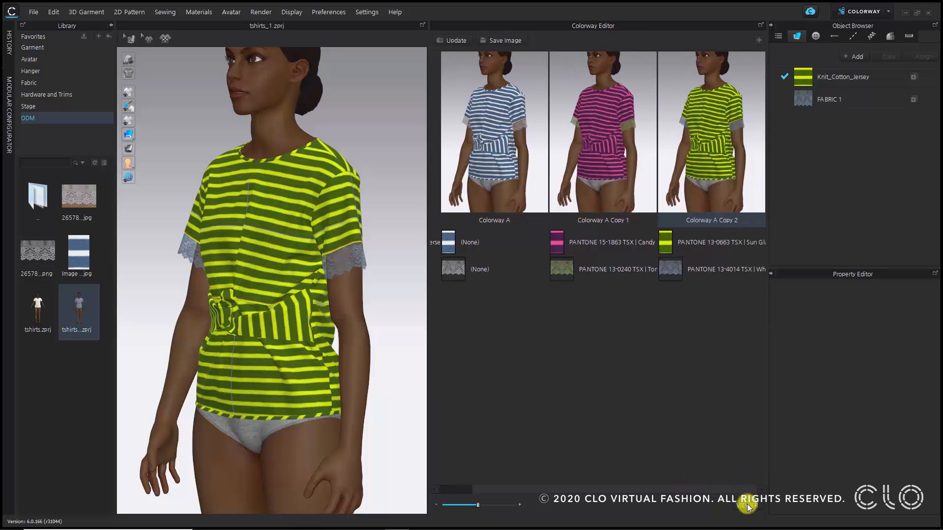
{"action": "left_click", "coordinate": [747, 506]}
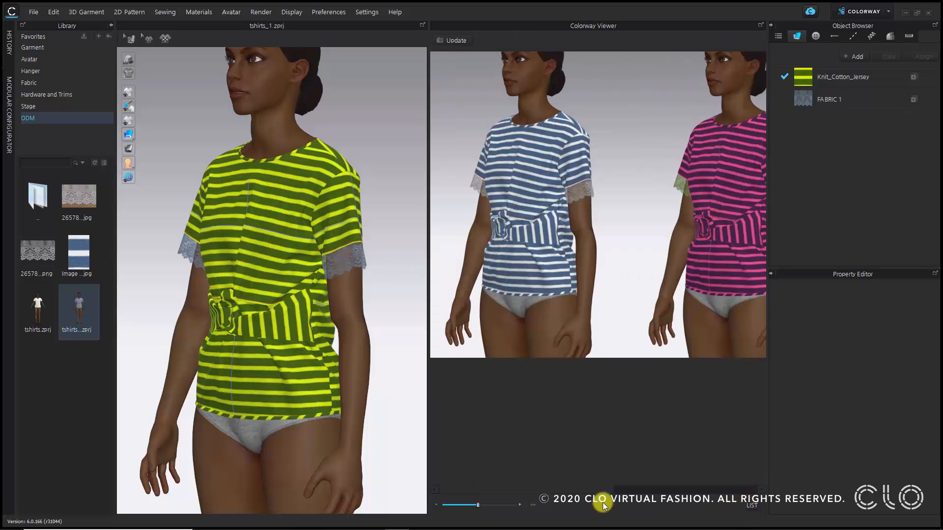
{"action": "mouse_move", "coordinate": [546, 492]}
{"action": "left_mouse_down"}
{"action": "mouse_move", "coordinate": [696, 490]}
{"action": "mouse_move", "coordinate": [545, 485]}
{"action": "left_mouse_up"}
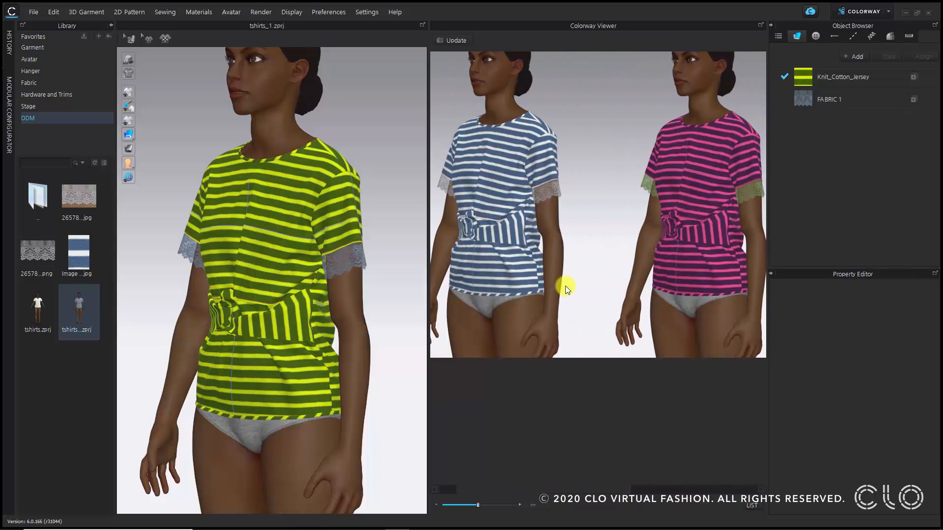
{"action": "left_click", "coordinate": [753, 509]}
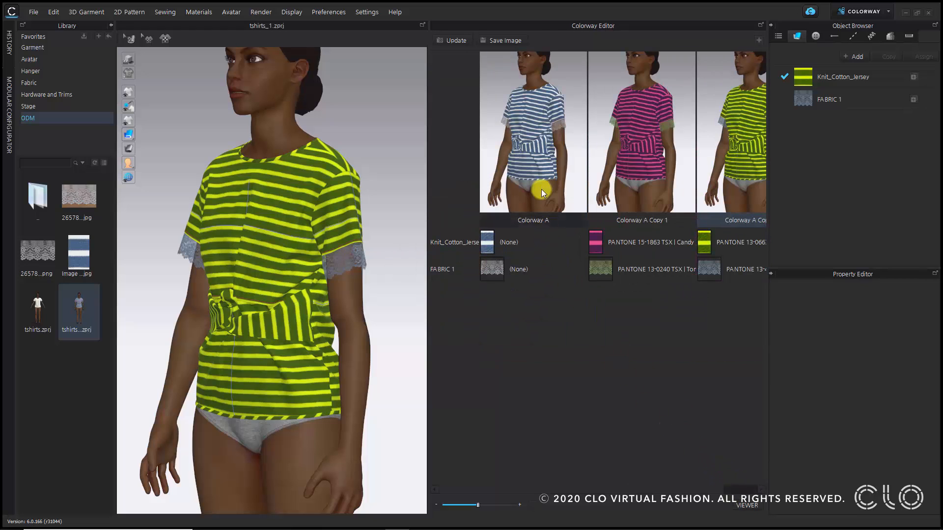
Activate Colorway A and start an interactive render of the garment from the front.
{"action": "left_click", "coordinate": [532, 167]}
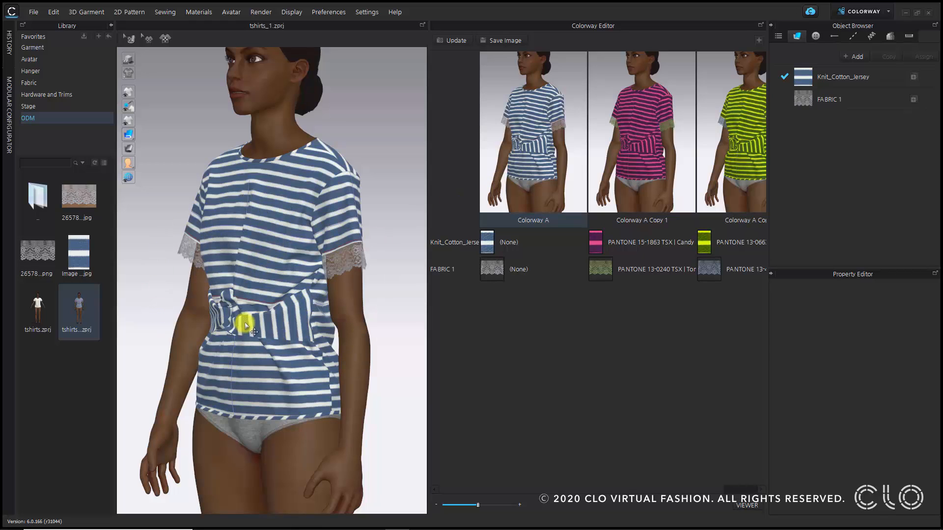
{"action": "right_click_drag", "start_coordinate": [242, 320], "coordinate": [539, 265]}
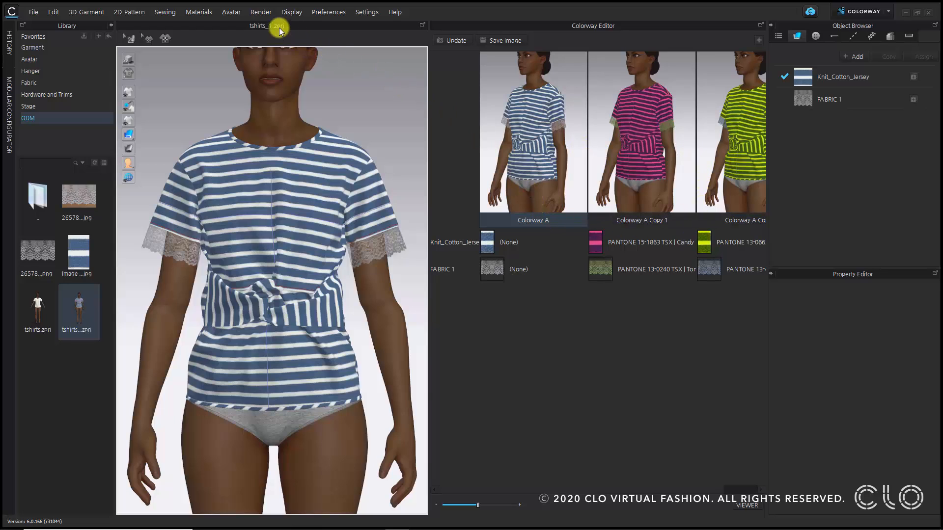
{"action": "left_click", "coordinate": [261, 16]}
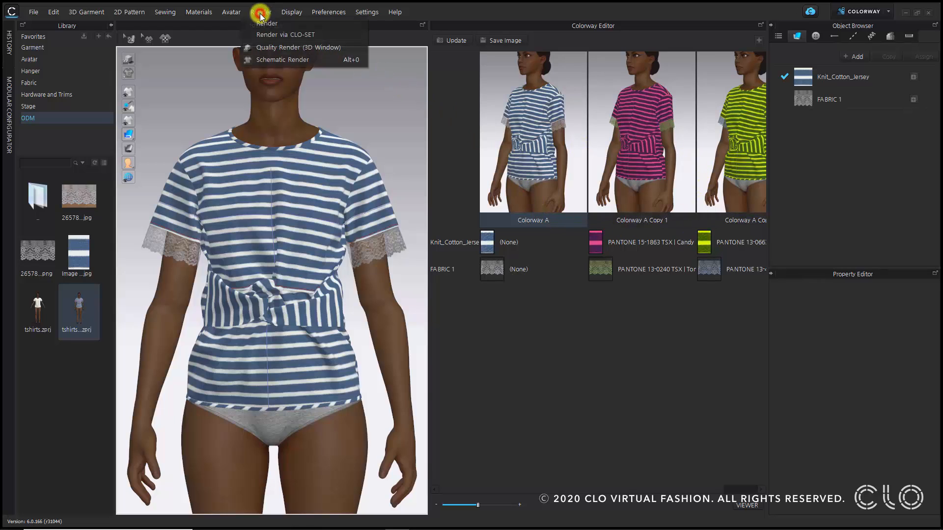
{"action": "left_click", "coordinate": [284, 26]}
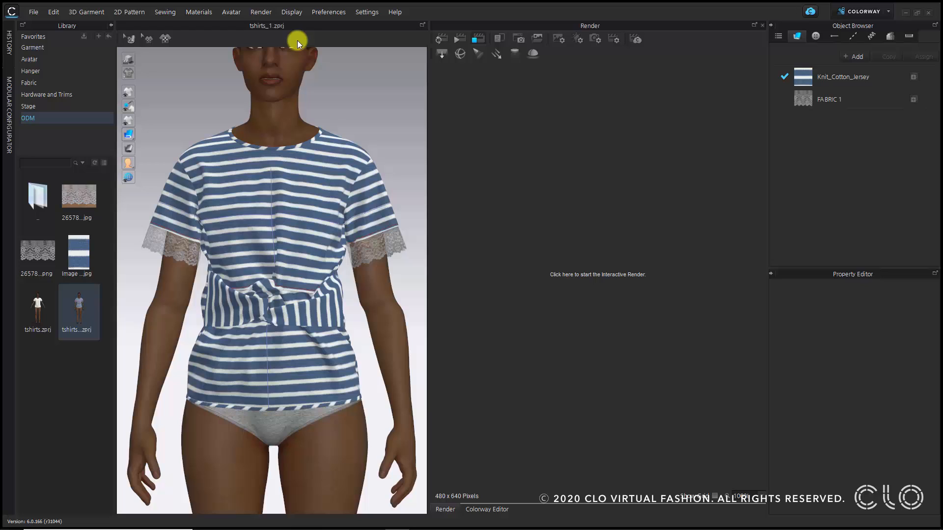
{"action": "left_click", "coordinate": [438, 36]}
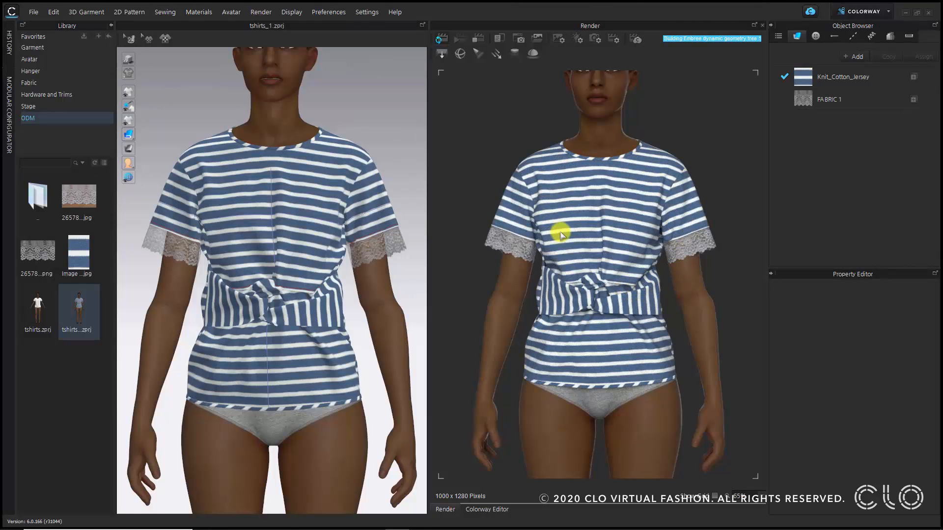
Set the render background to the yellow Pantone TSX color Highlight and turn background transparency off.
{"action": "left_click", "coordinate": [559, 39]}
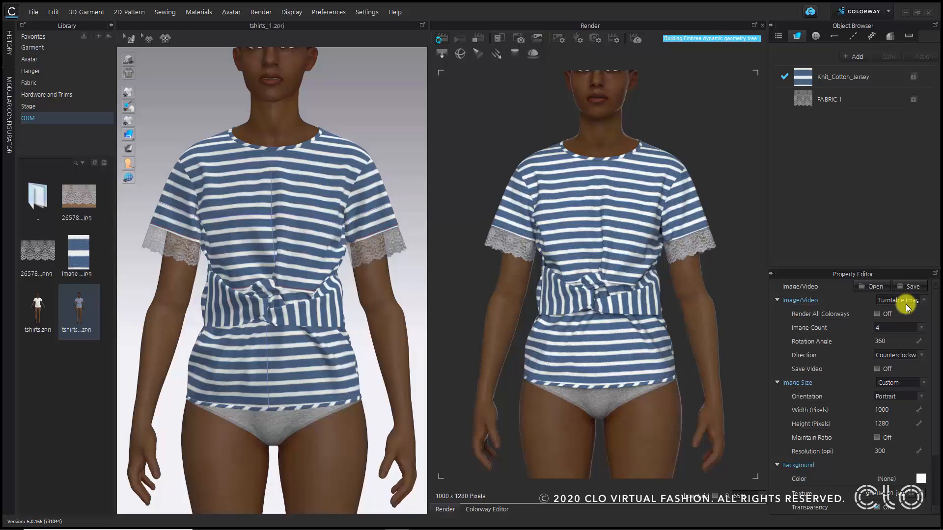
{"action": "scroll", "coordinate": [909, 437], "scroll_direction": "down", "scroll_amount": 2}
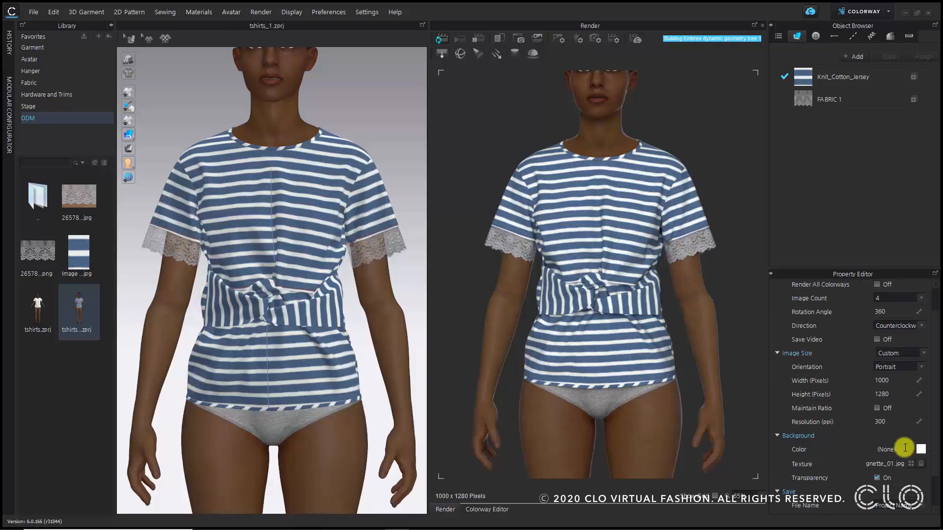
{"action": "left_click", "coordinate": [920, 421]}
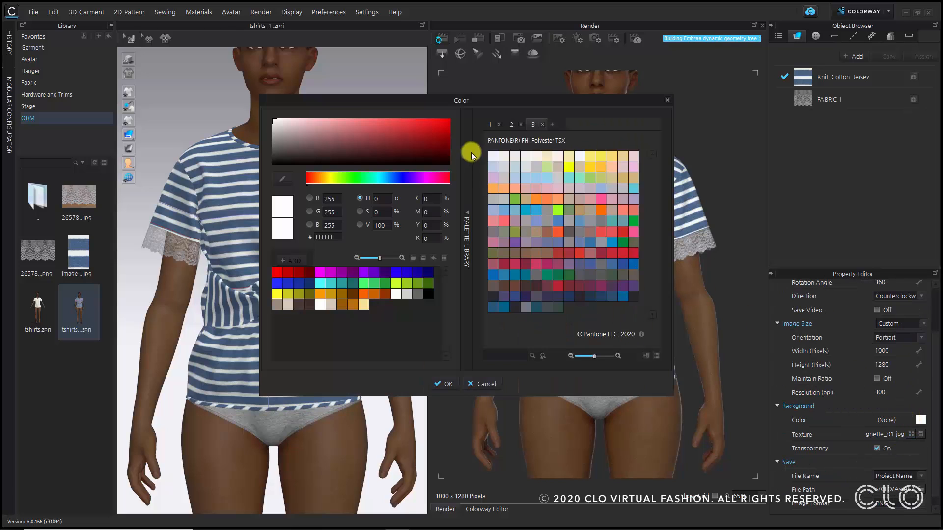
{"action": "left_click", "coordinate": [587, 155]}
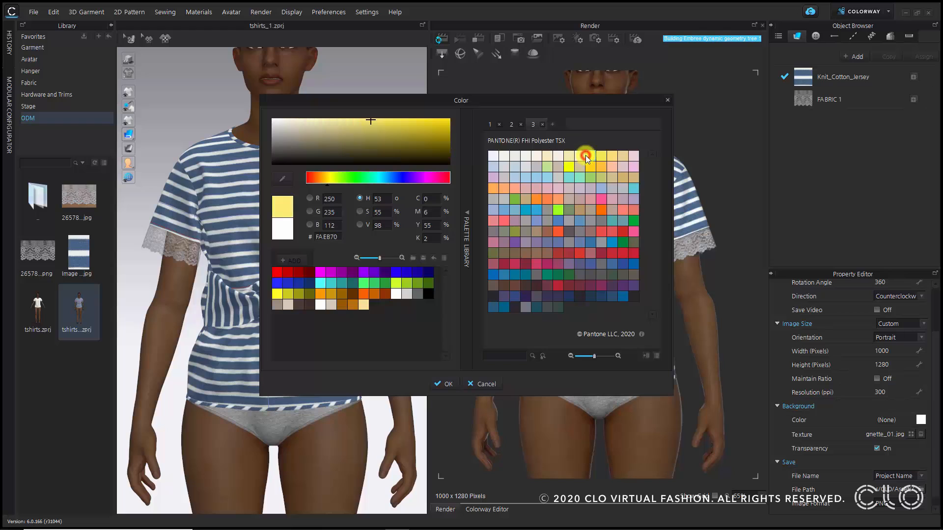
{"action": "left_click", "coordinate": [445, 383]}
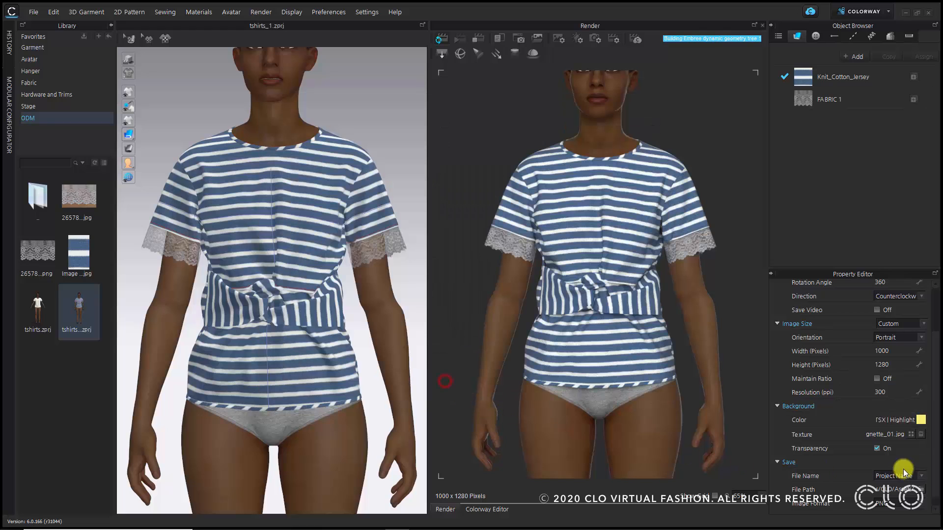
{"action": "left_click", "coordinate": [876, 449]}
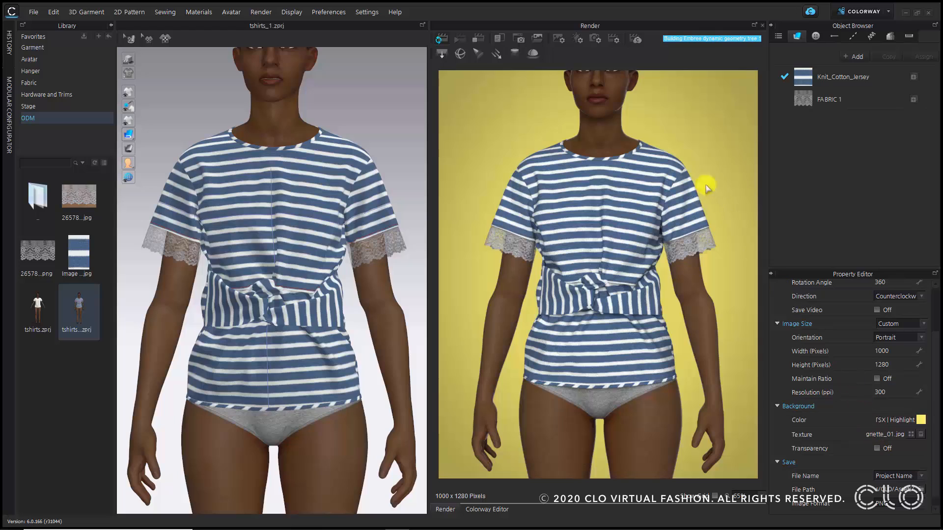
Load the Studio_HighContrast HDR as the dome light's environment map in the render light properties.
{"action": "left_click", "coordinate": [579, 39]}
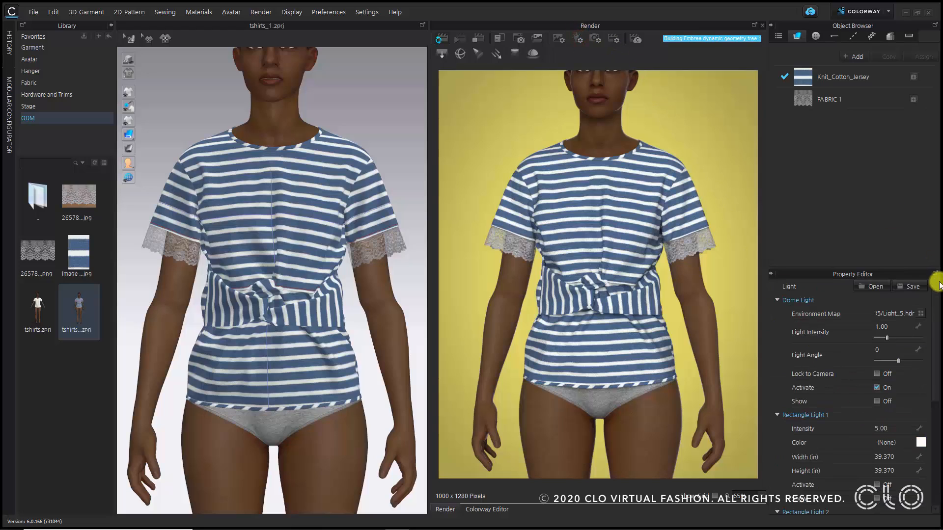
{"action": "left_click", "coordinate": [922, 315]}
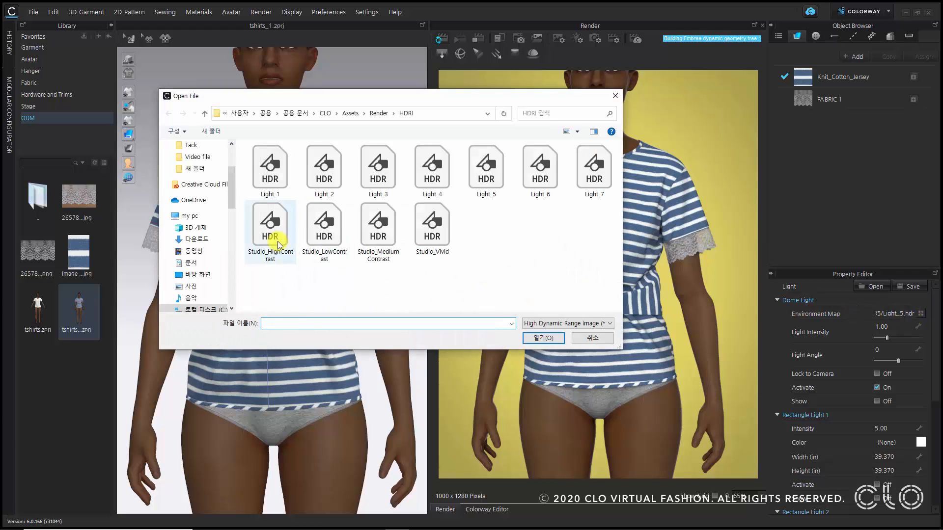
{"action": "left_click", "coordinate": [271, 233]}
{"action": "left_click", "coordinate": [543, 338]}
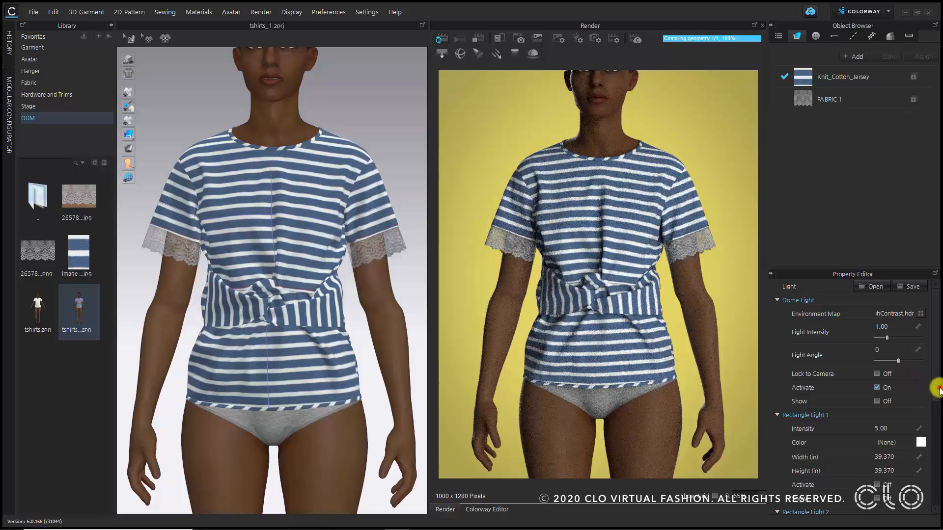
{"action": "left_click_drag", "start_coordinate": [935, 388], "coordinate": [934, 326]}
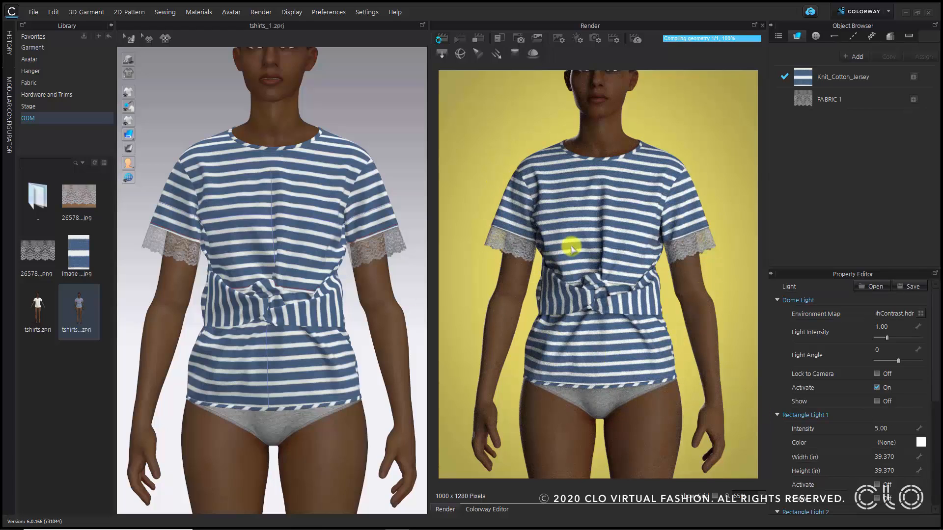
Stop the interactive render and set the render output type to Image instead of turntable images.
{"action": "left_click", "coordinate": [475, 41]}
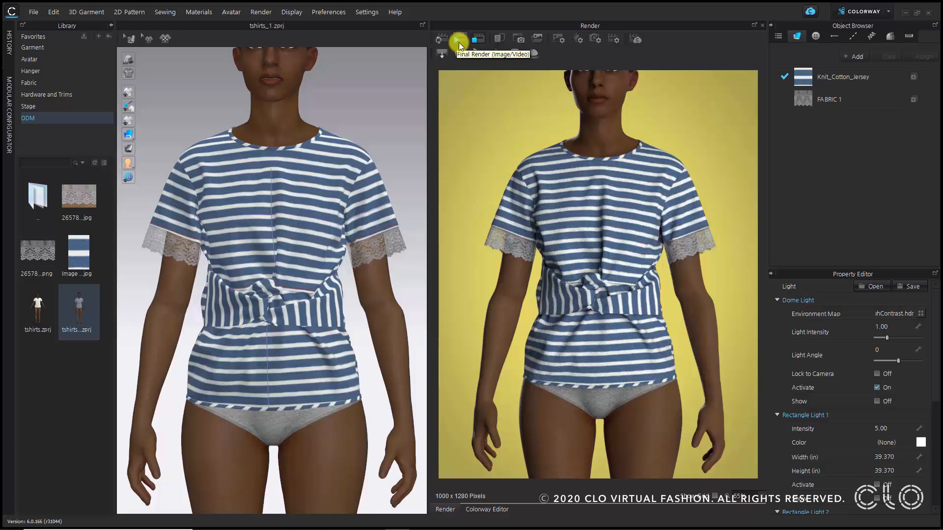
{"action": "left_click", "coordinate": [558, 38]}
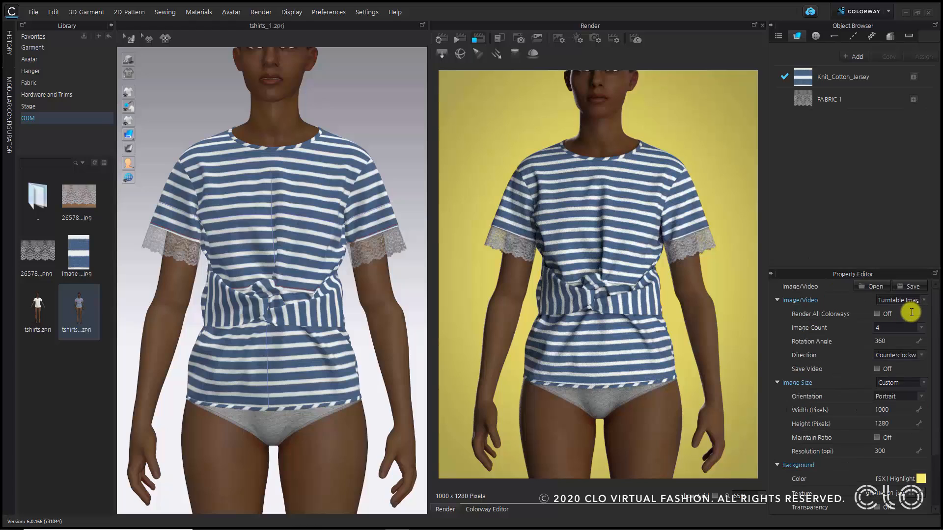
{"action": "left_click", "coordinate": [905, 327]}
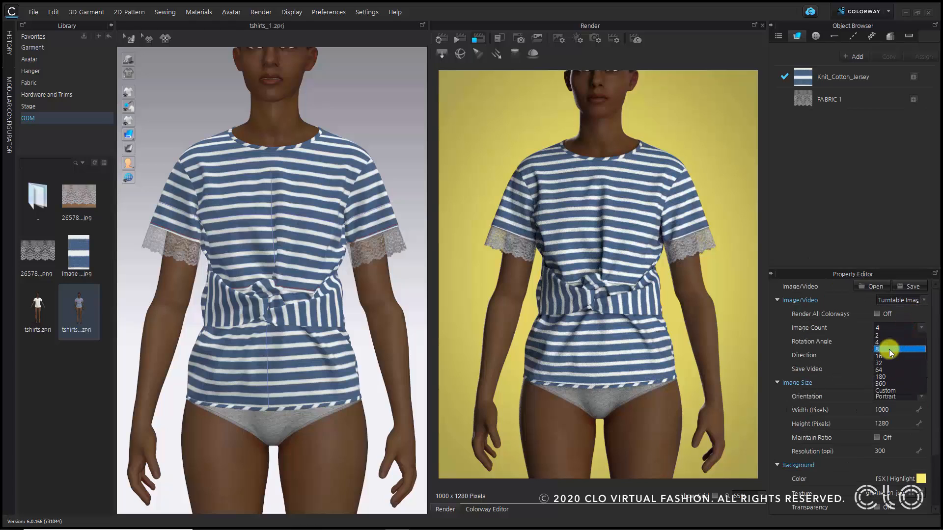
{"action": "left_click", "coordinate": [897, 302]}
{"action": "left_click", "coordinate": [898, 309]}
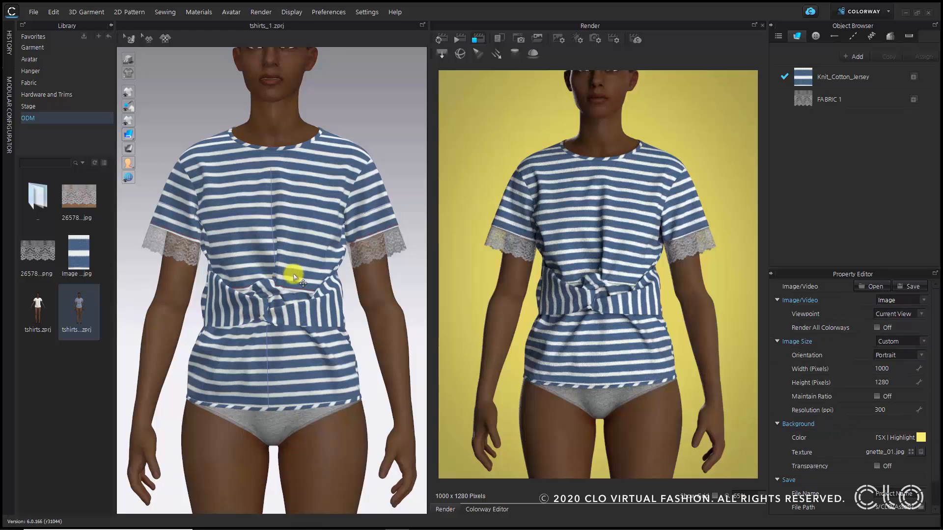
Run the final image render of Colorway A with the T-shirt framed closer from the front.
{"action": "scroll", "coordinate": [296, 276], "scroll_direction": "down", "scroll_amount": 1}
{"action": "scroll", "coordinate": [297, 263], "scroll_direction": "down", "scroll_amount": 1}
{"action": "middle_click_drag", "start_coordinate": [297, 263], "coordinate": [307, 309]}
{"action": "scroll", "coordinate": [291, 252], "scroll_direction": "down", "scroll_amount": 3}
{"action": "scroll", "coordinate": [295, 209], "scroll_direction": "down", "scroll_amount": 1}
{"action": "scroll", "coordinate": [297, 201], "scroll_direction": "up", "scroll_amount": 5}
{"action": "scroll", "coordinate": [296, 260], "scroll_direction": "up", "scroll_amount": 1}
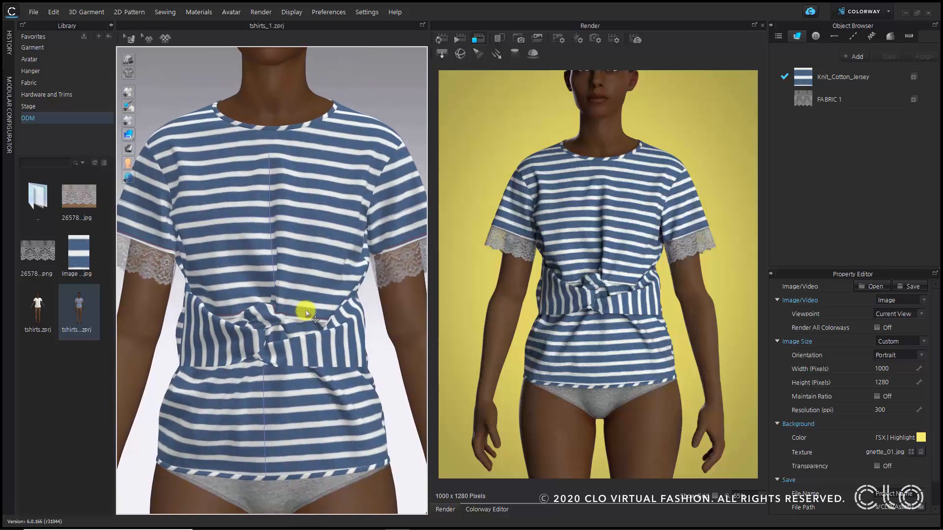
{"action": "left_click", "coordinate": [442, 42]}
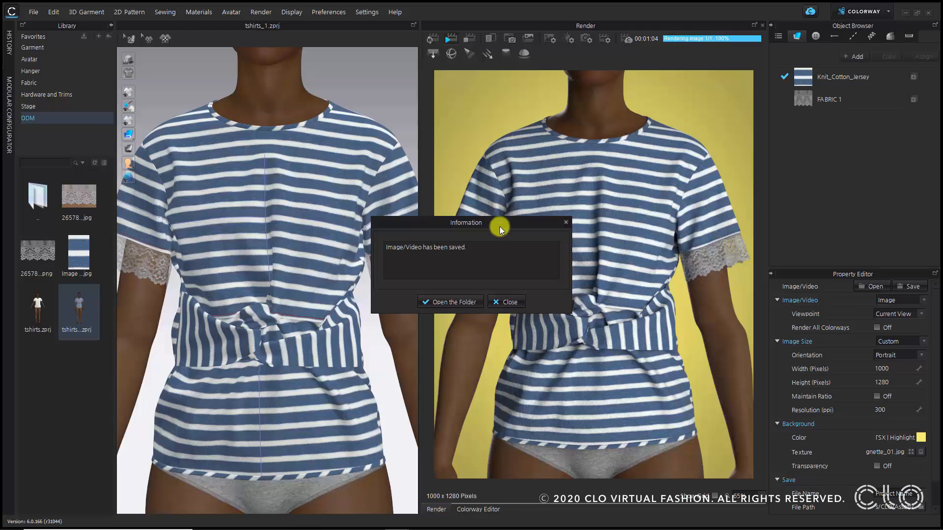
View the saved render image from its output folder, and close the Render window.
{"action": "left_click_drag", "start_coordinate": [502, 224], "coordinate": [498, 198]}
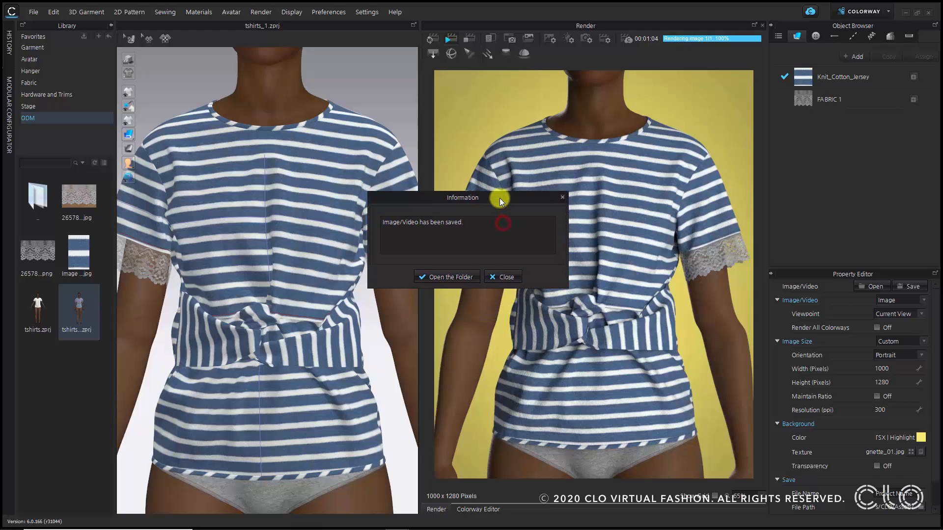
{"action": "left_click", "coordinate": [468, 278]}
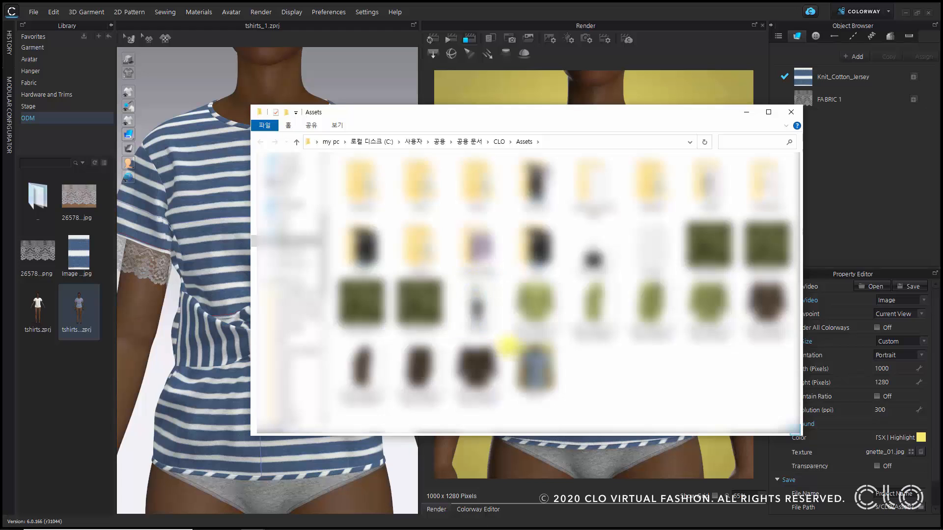
{"action": "left_click", "coordinate": [527, 369]}
{"action": "double_click", "coordinate": [530, 369]}
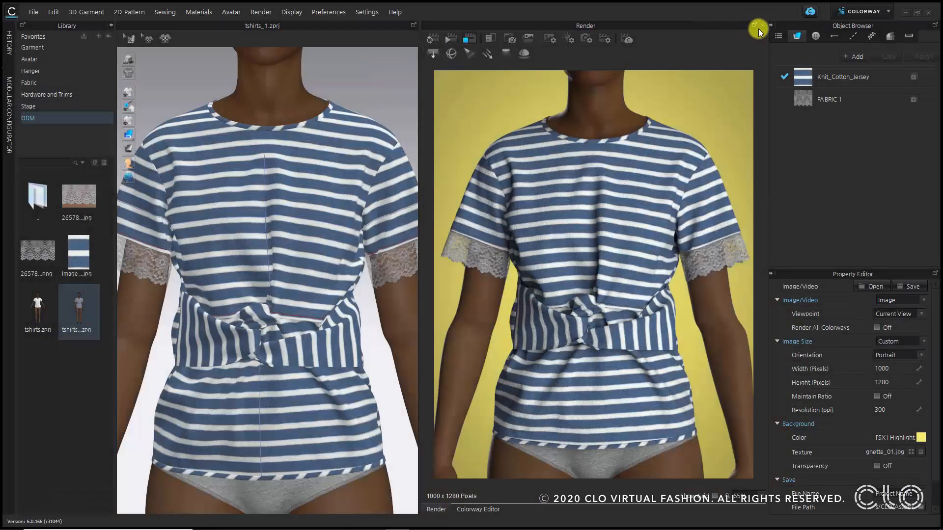
{"action": "left_click", "coordinate": [761, 26]}
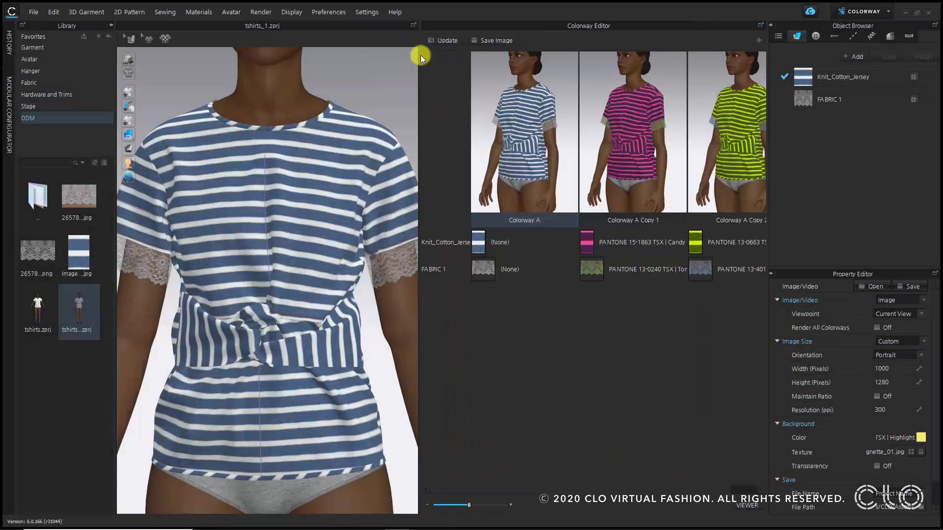
Save the project as a new project file named tshirts_2 in the ODM folder.
{"action": "left_click", "coordinate": [33, 12]}
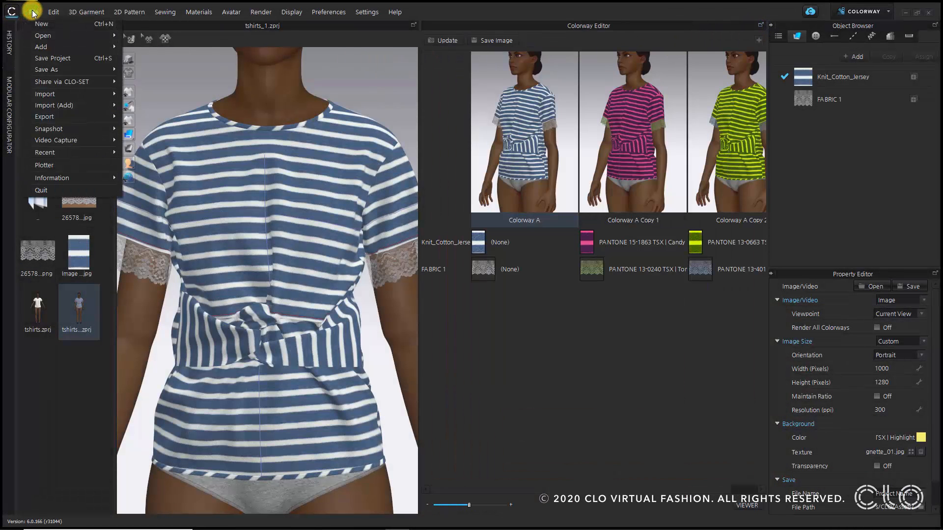
{"action": "mouse_move", "coordinate": [58, 69]}
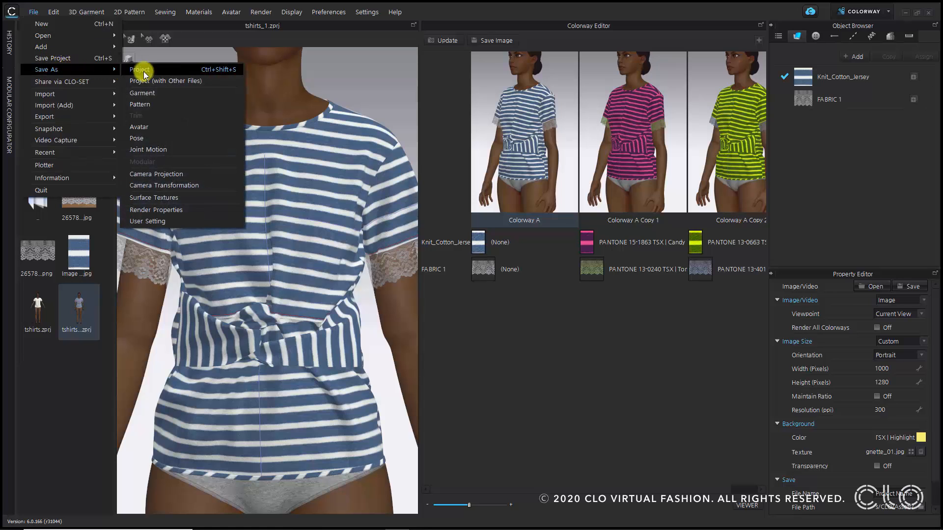
{"action": "left_click", "coordinate": [170, 72]}
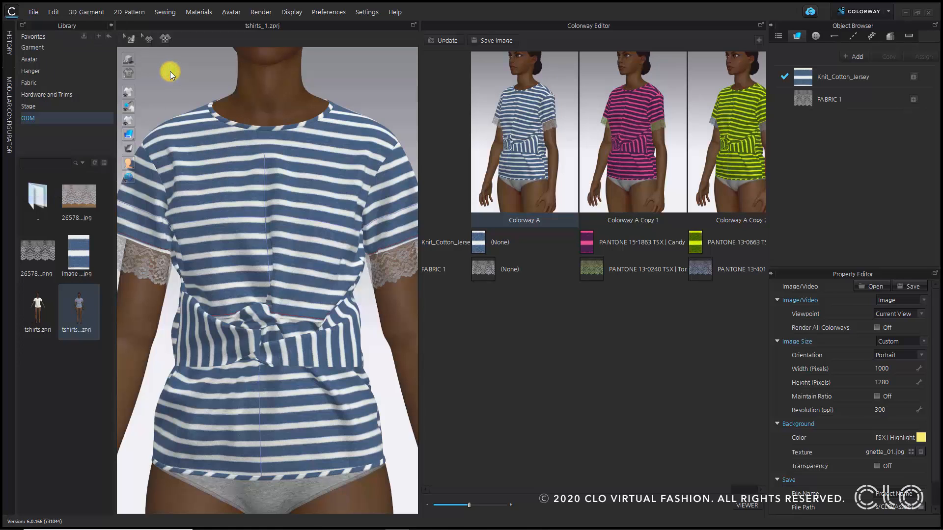
{"action": "left_click", "coordinate": [431, 181]}
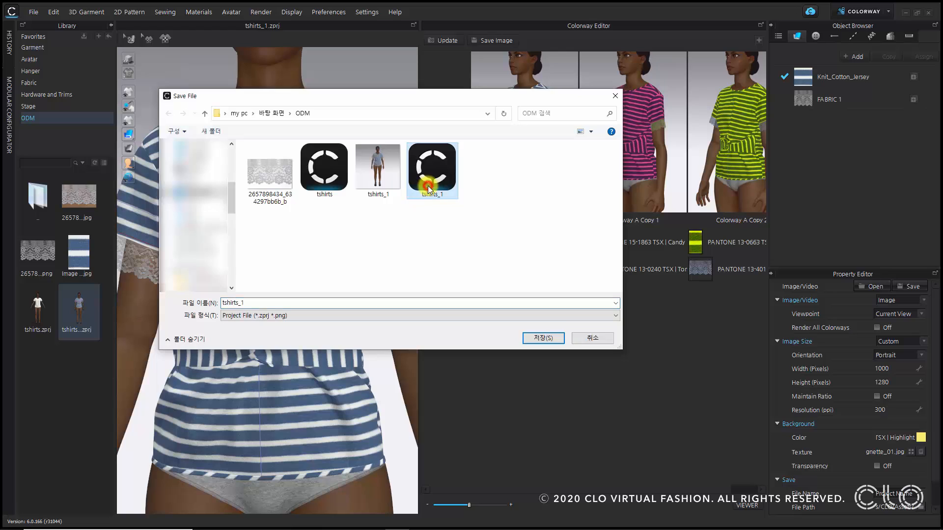
{"action": "left_click", "coordinate": [279, 302]}
{"action": "left_click", "coordinate": [278, 302]}
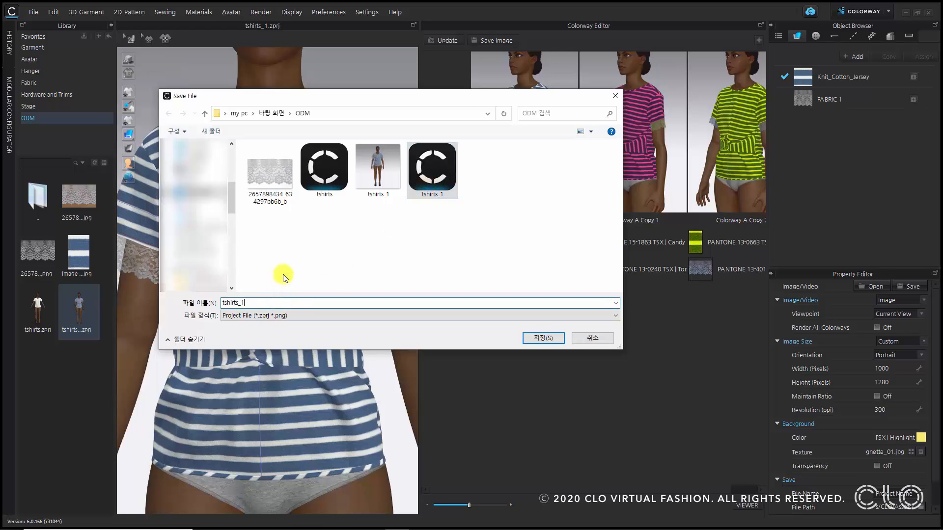
{"action": "key", "text": "BackSpace"}
{"action": "type", "text": "2"}
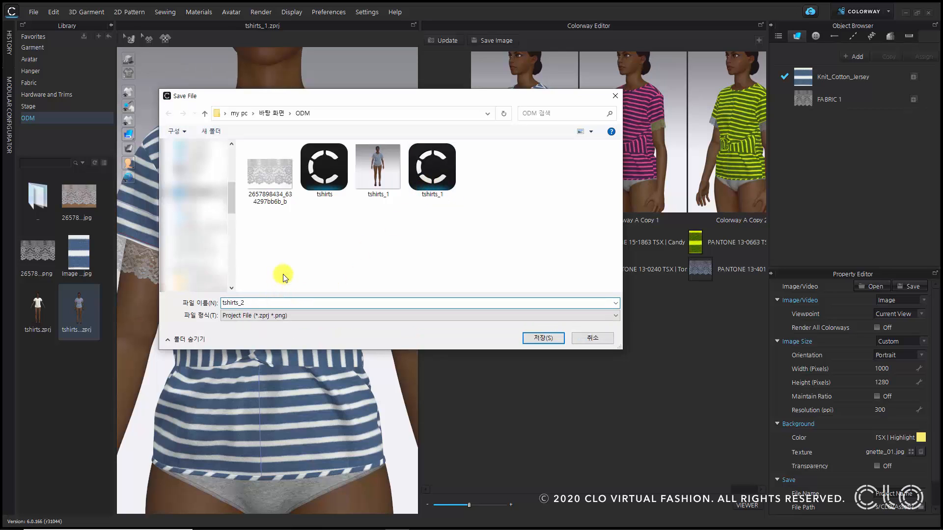
{"action": "key", "text": "Return"}
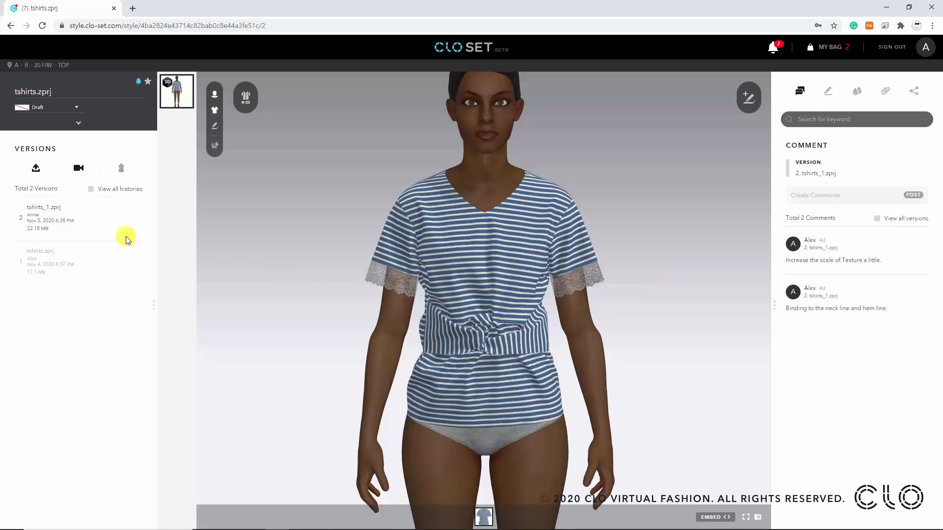
Switch to the tshirts.zprj style page on CLO-SET and upload the tshirts_2 project from the desktop ODM folder as a new single-file version.
{"action": "left_click", "coordinate": [30, 168]}
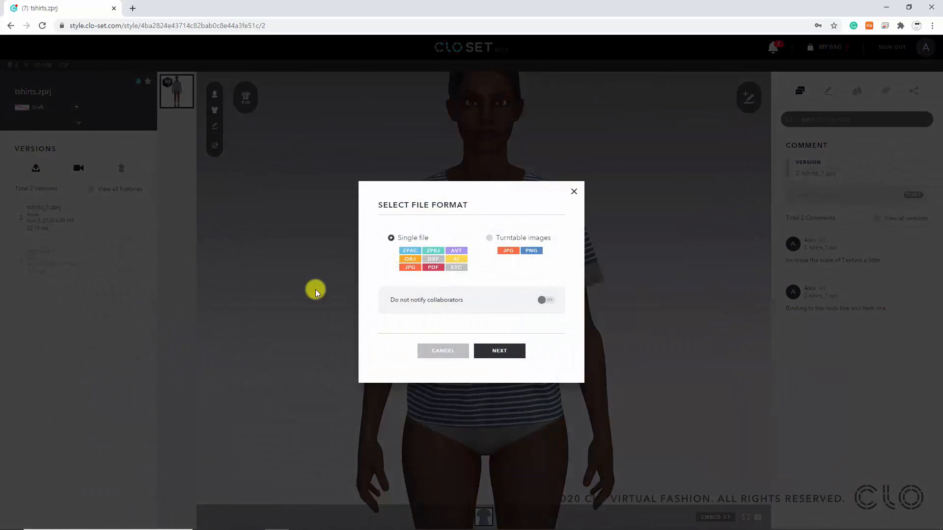
{"action": "left_click", "coordinate": [507, 352]}
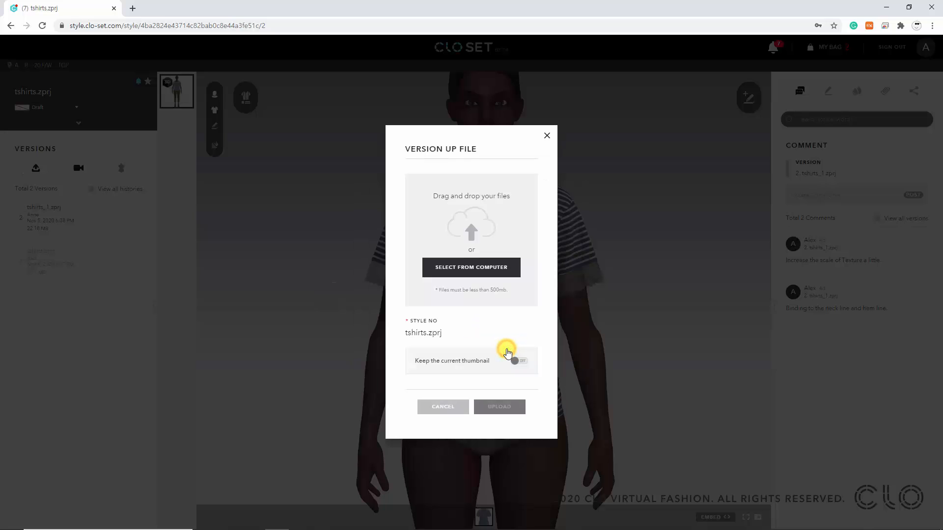
{"action": "left_click", "coordinate": [480, 271]}
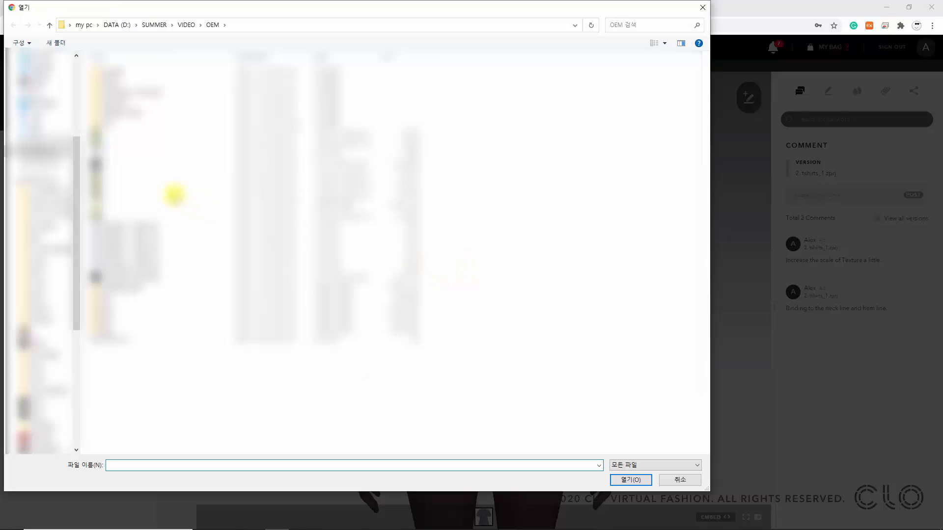
{"action": "left_click", "coordinate": [38, 106]}
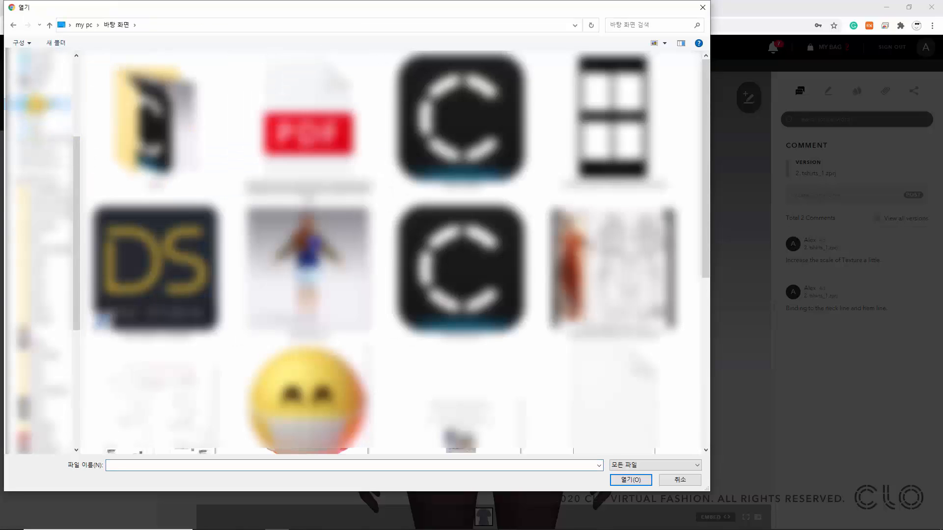
{"action": "double_click", "coordinate": [154, 130]}
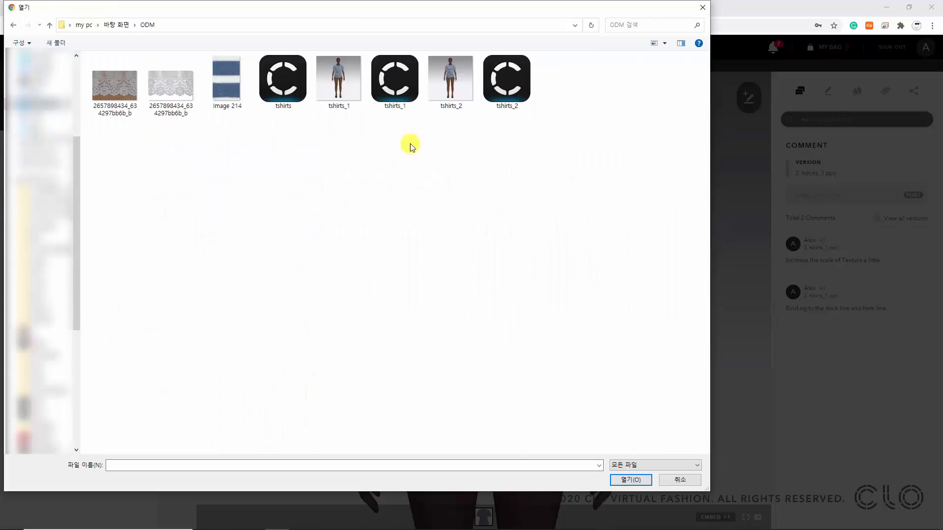
{"action": "left_click", "coordinate": [512, 90]}
{"action": "left_click", "coordinate": [631, 480]}
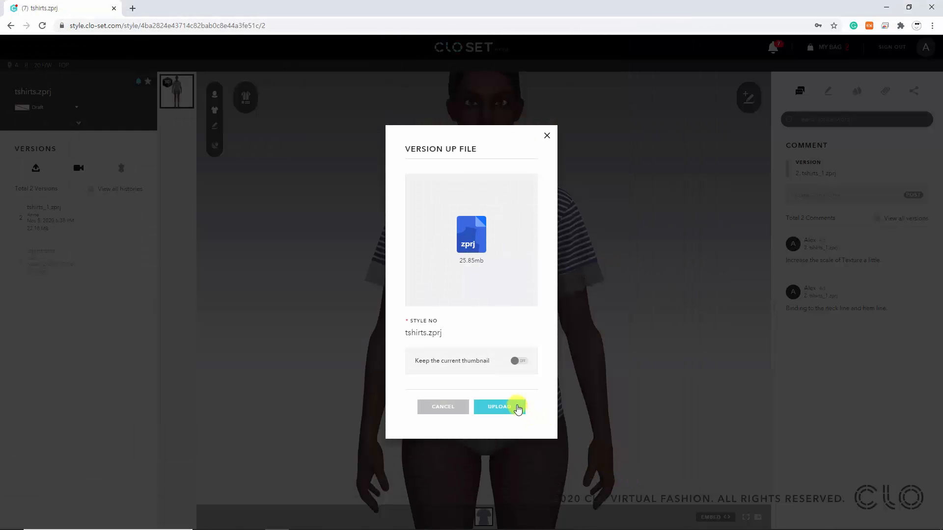
{"action": "left_click", "coordinate": [517, 408]}
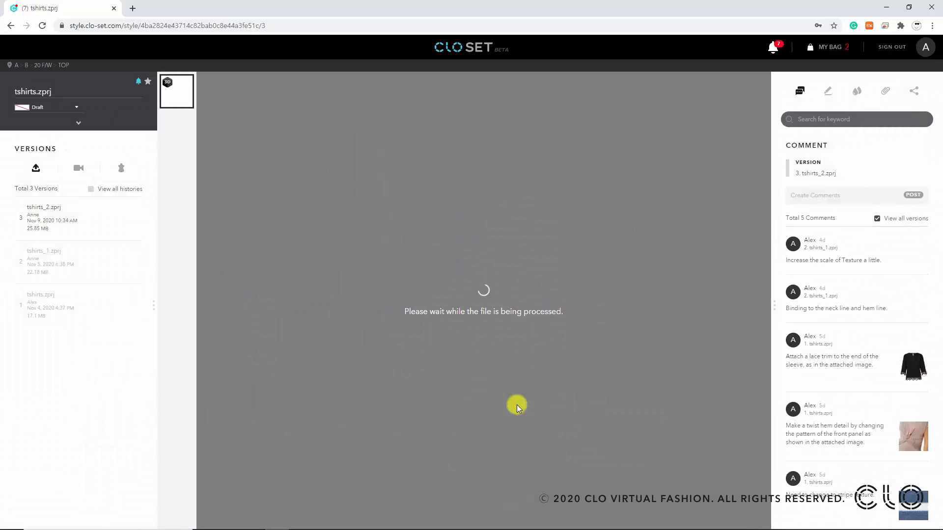
Upload the rendered image tshirts_1.png as another single-file version of the style.
{"action": "left_click", "coordinate": [35, 173]}
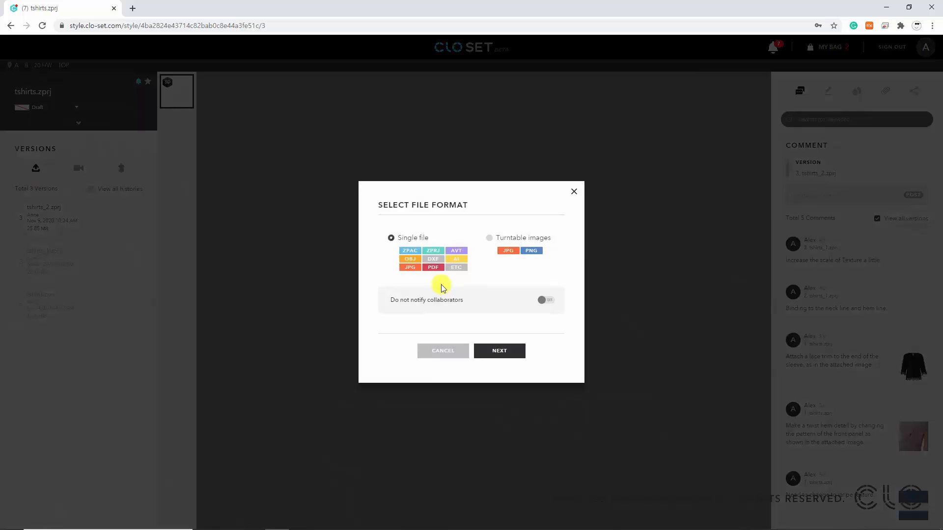
{"action": "left_click", "coordinate": [511, 350]}
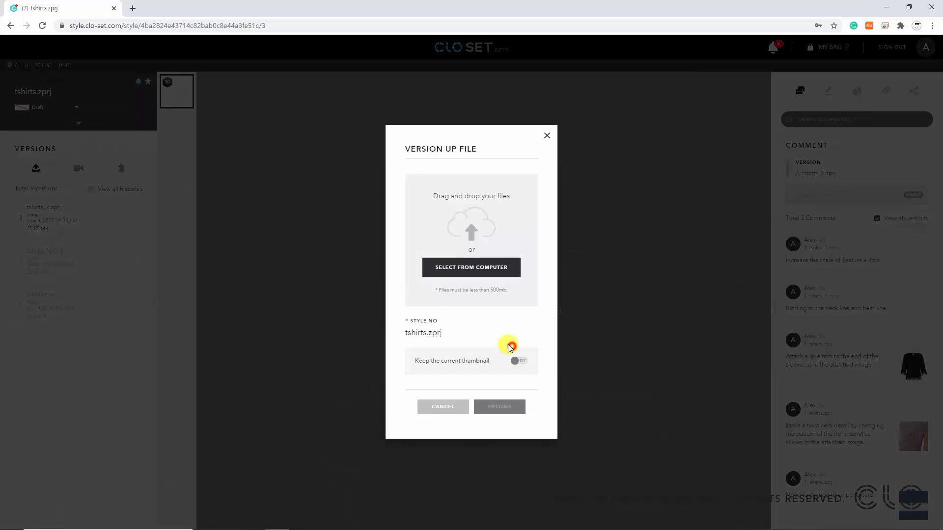
{"action": "left_click", "coordinate": [482, 275]}
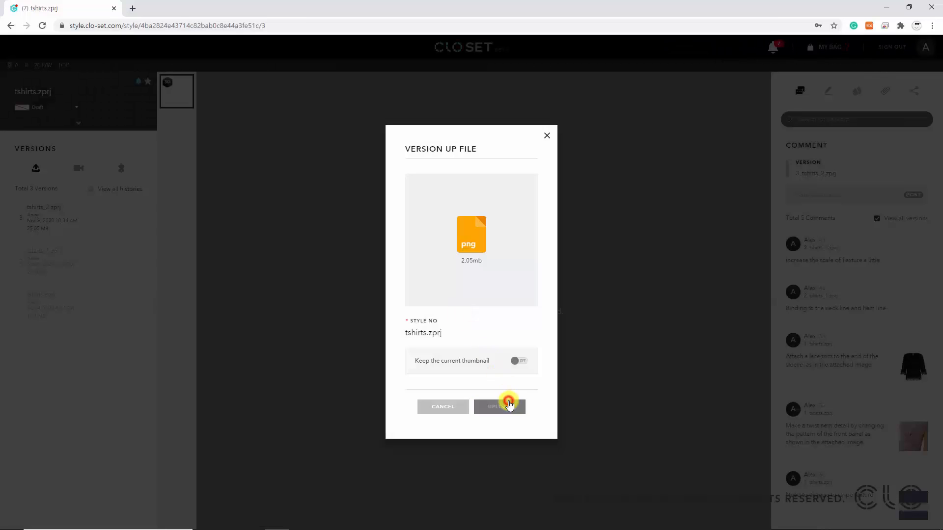
{"action": "left_click", "coordinate": [509, 404]}
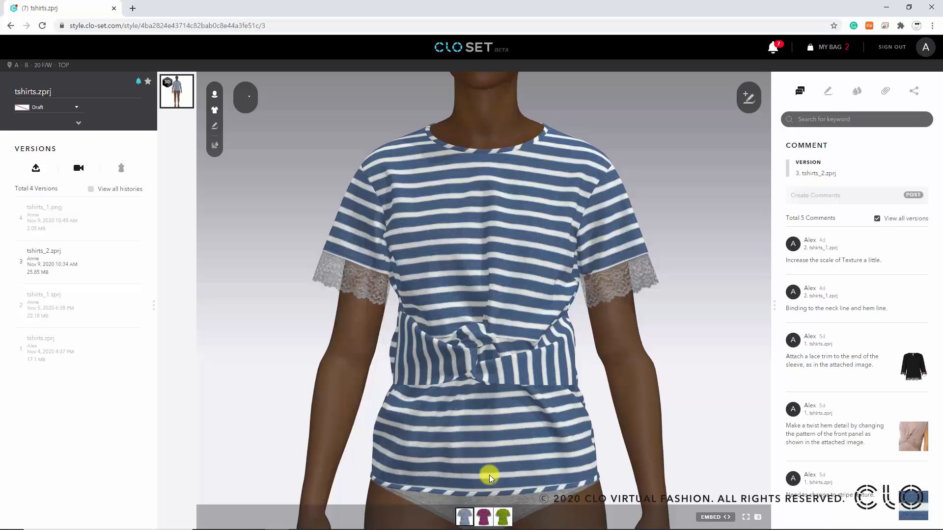
Review the pink, green and blue colorways of the tshirts_2.zprj version, and view the tshirts_1.png render version.
{"action": "left_click", "coordinate": [483, 520]}
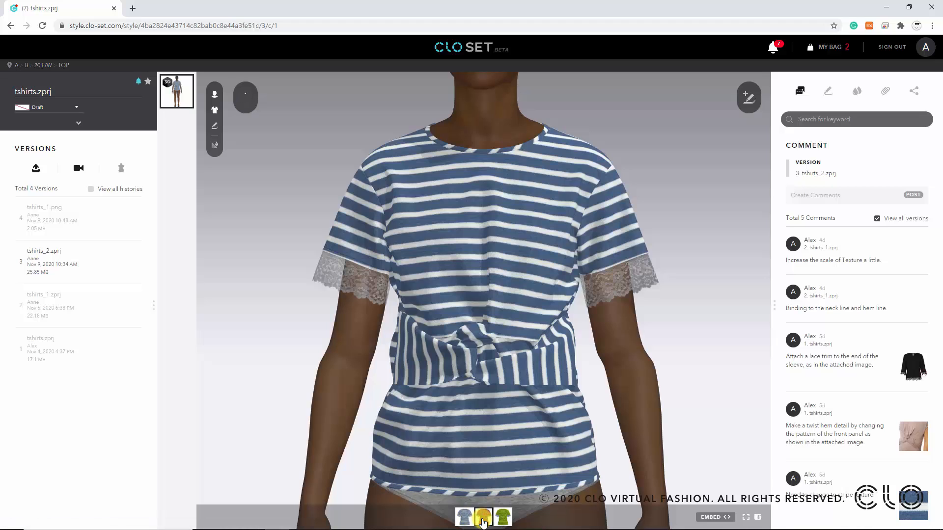
{"action": "left_click", "coordinate": [501, 520]}
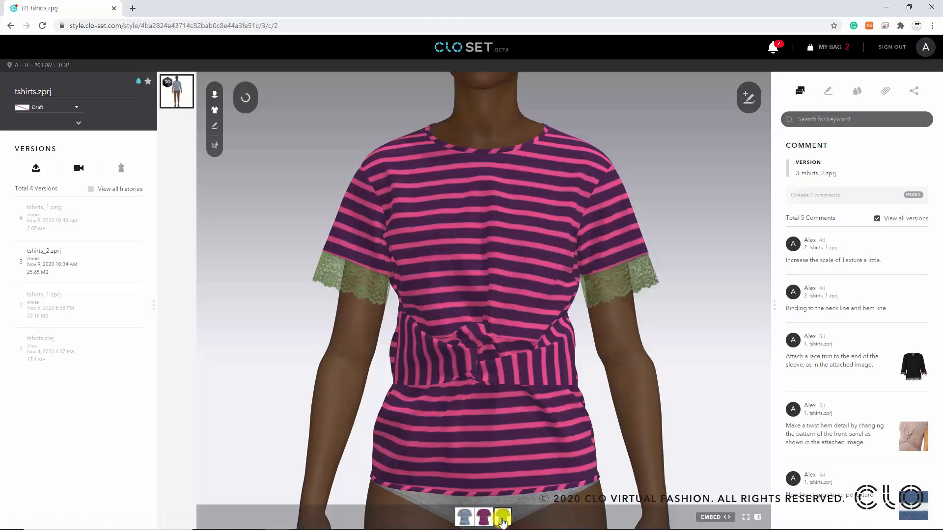
{"action": "left_click", "coordinate": [484, 517]}
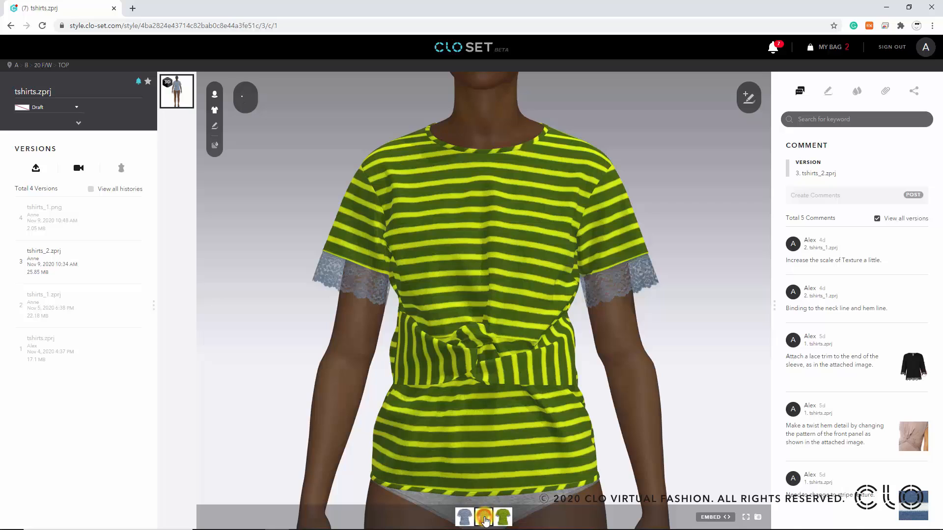
{"action": "left_click", "coordinate": [465, 517]}
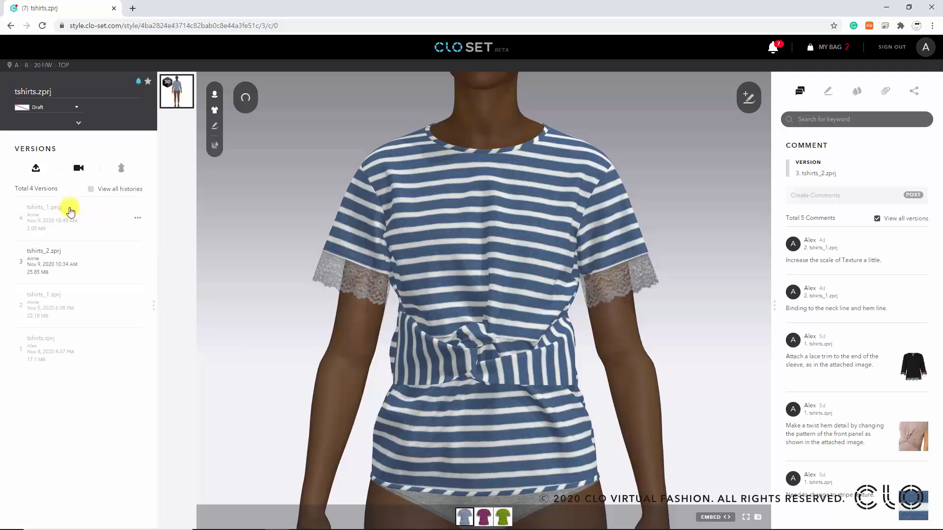
{"action": "left_click", "coordinate": [93, 222]}
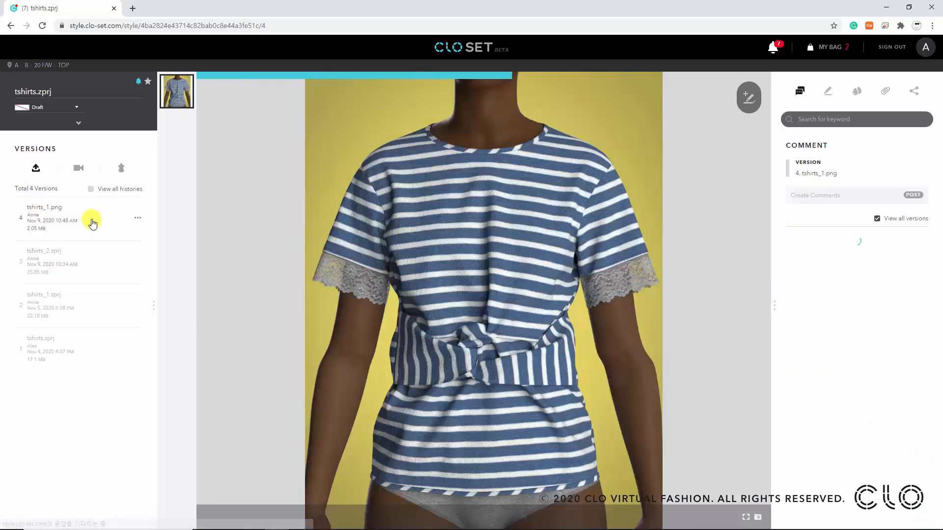